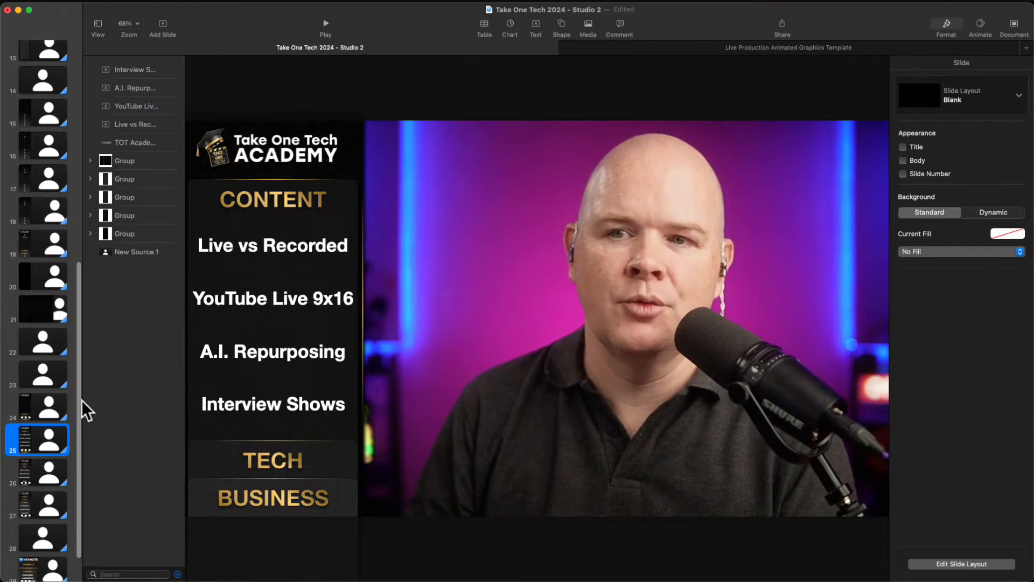
Compare slides 23 and 24, and preview the Magic Move transition set on slide 23
left_click(43, 377)
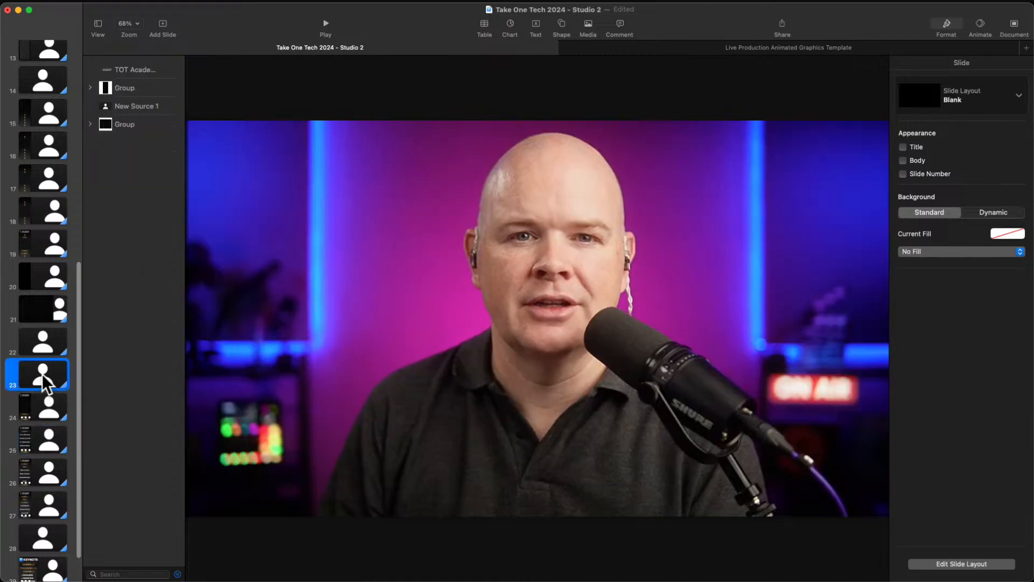
left_click(50, 405)
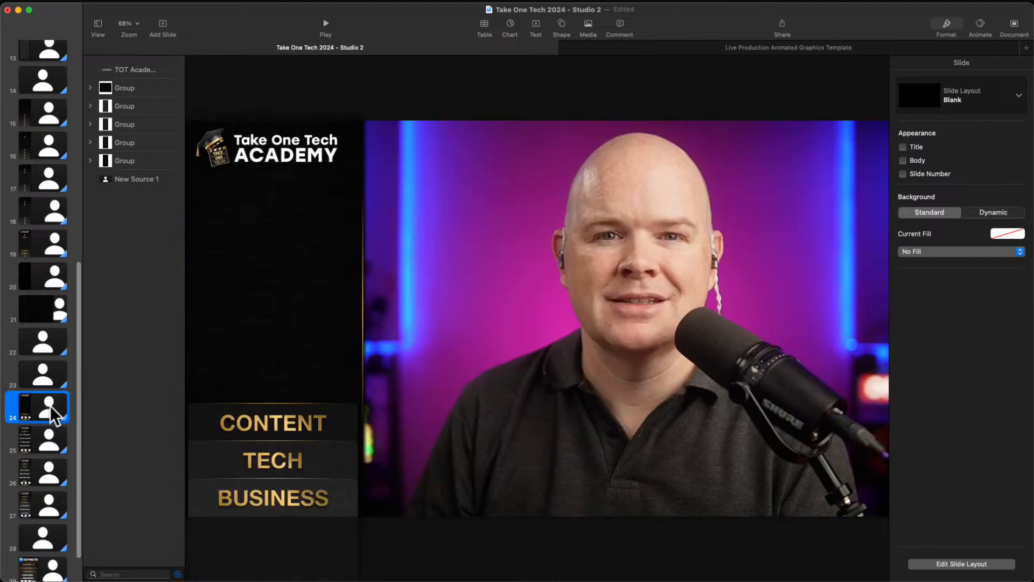
left_click(47, 380)
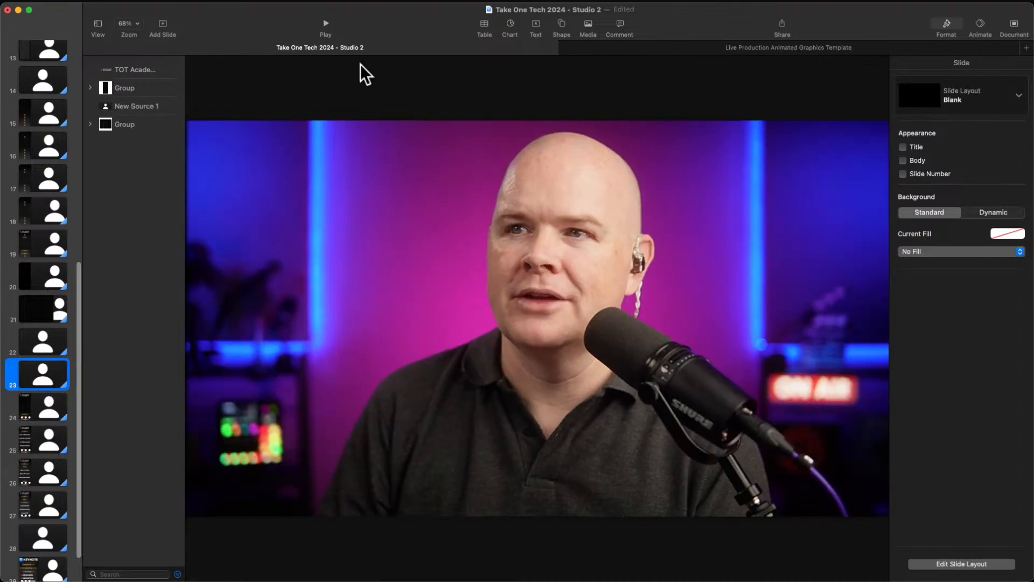
left_click(980, 24)
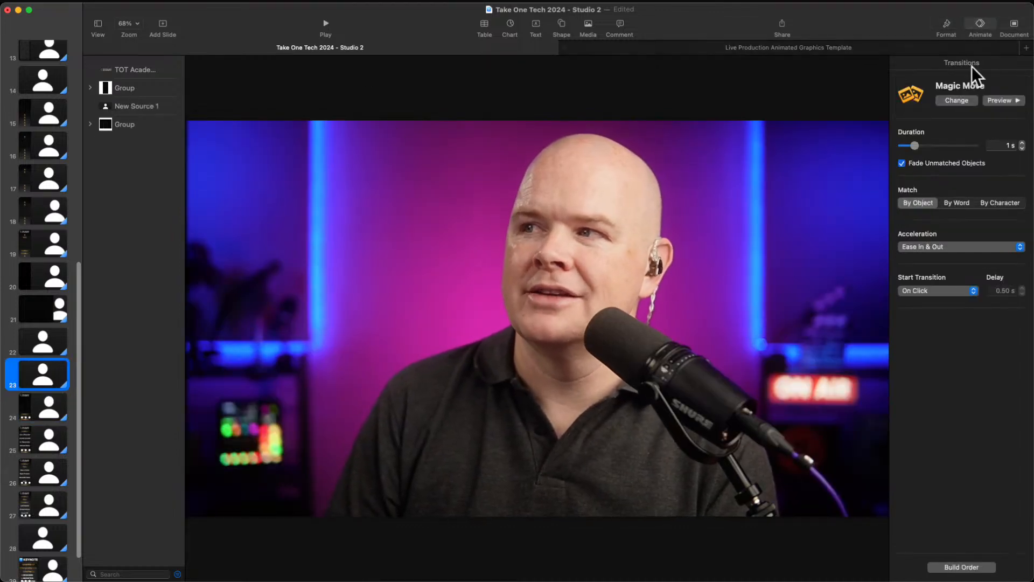
left_click(997, 101)
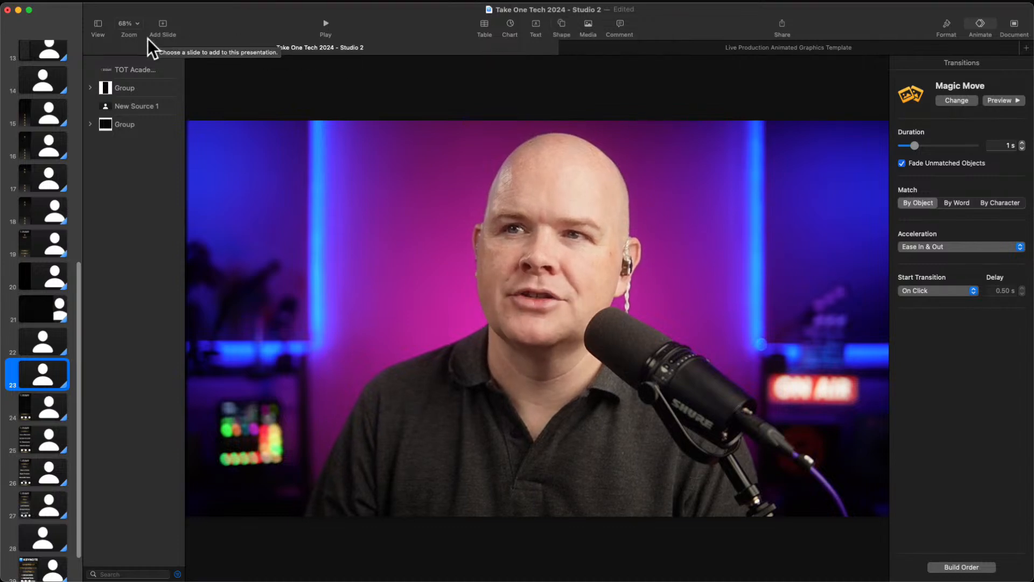
Add a blank slide after slide 23 and place two small blue squares on it, one above the other
left_click(162, 25)
left_click(189, 74)
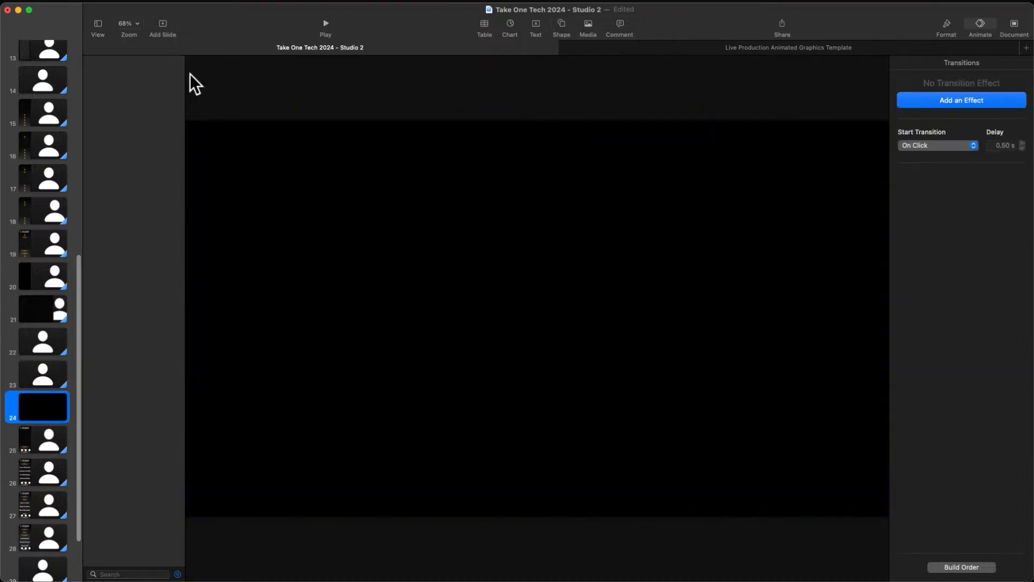
left_click(563, 25)
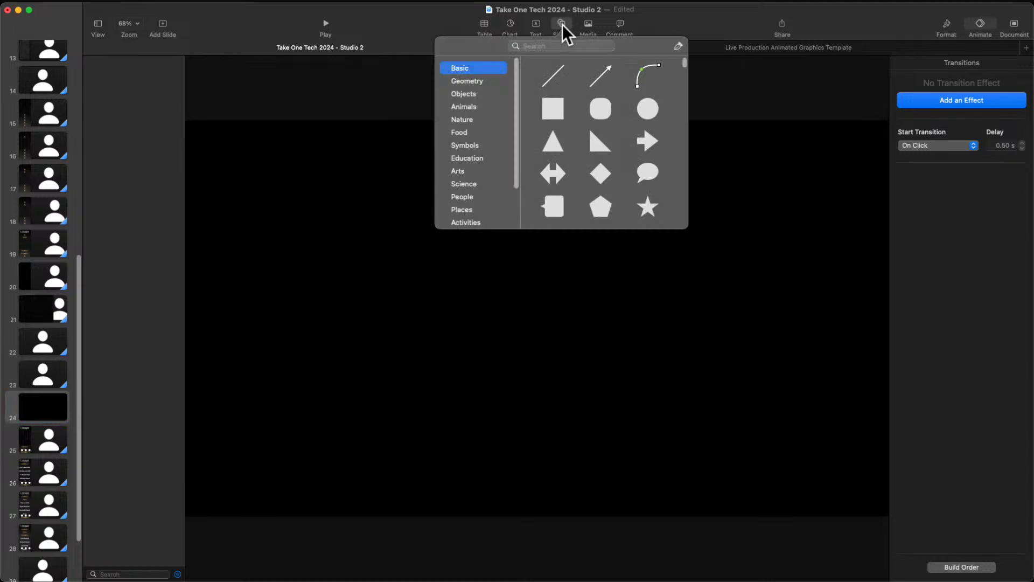
left_click(553, 109)
left_click_drag(530, 319, 280, 326)
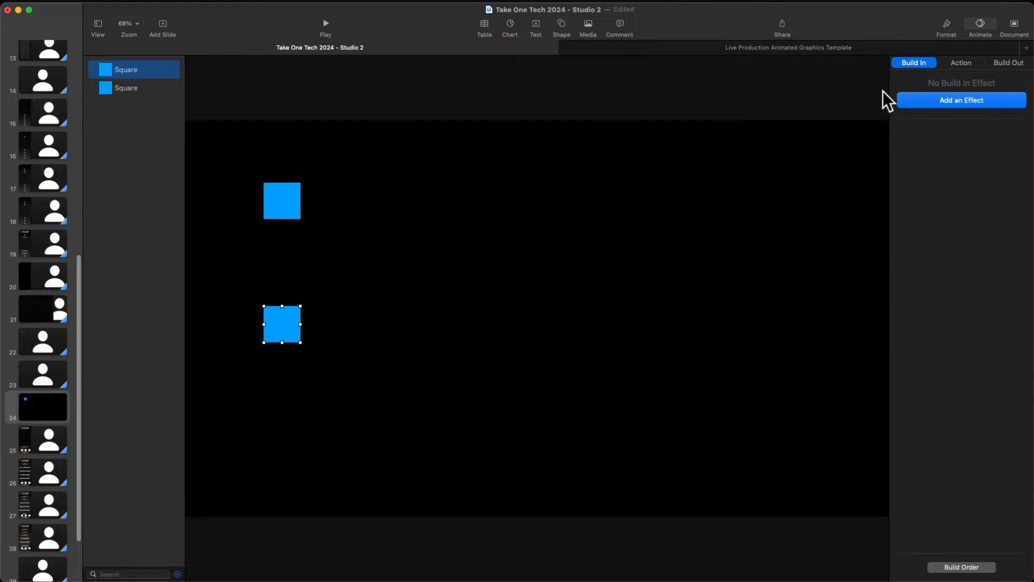
Apply the red shape style to the lower square on slide 24 and duplicate the slide
left_click(946, 24)
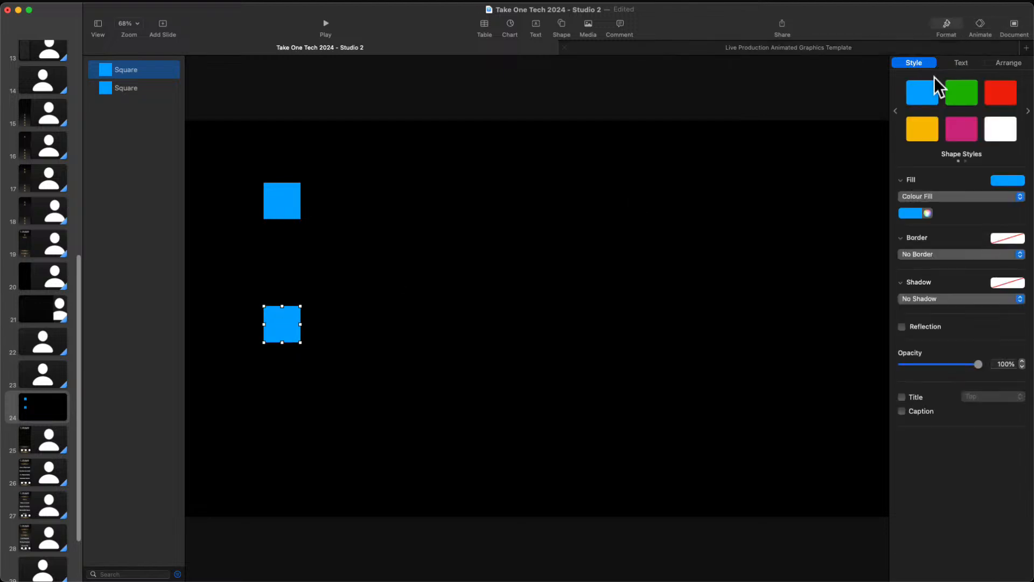
left_click(991, 92)
right_click(48, 401)
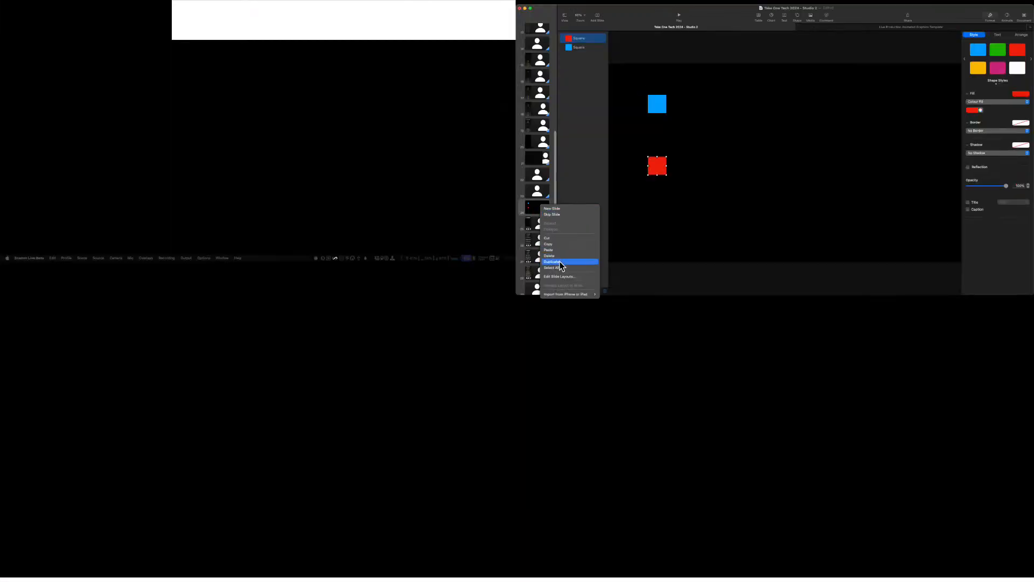
left_click(561, 262)
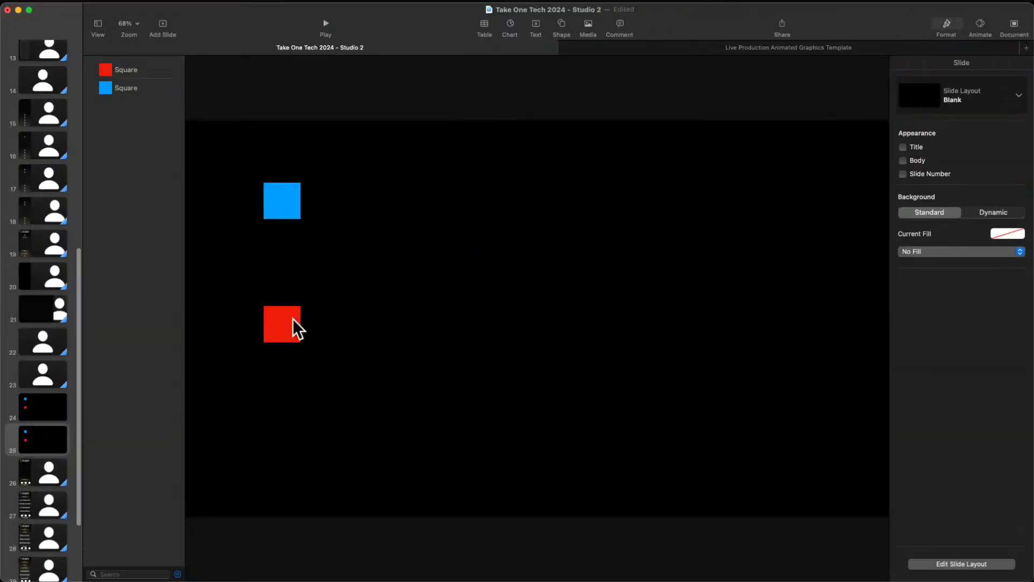
On duplicate slide 25, enlarge the red and blue squares and move them to the slide's right half, with blue above and right of red
left_click_drag(281, 328, 687, 468)
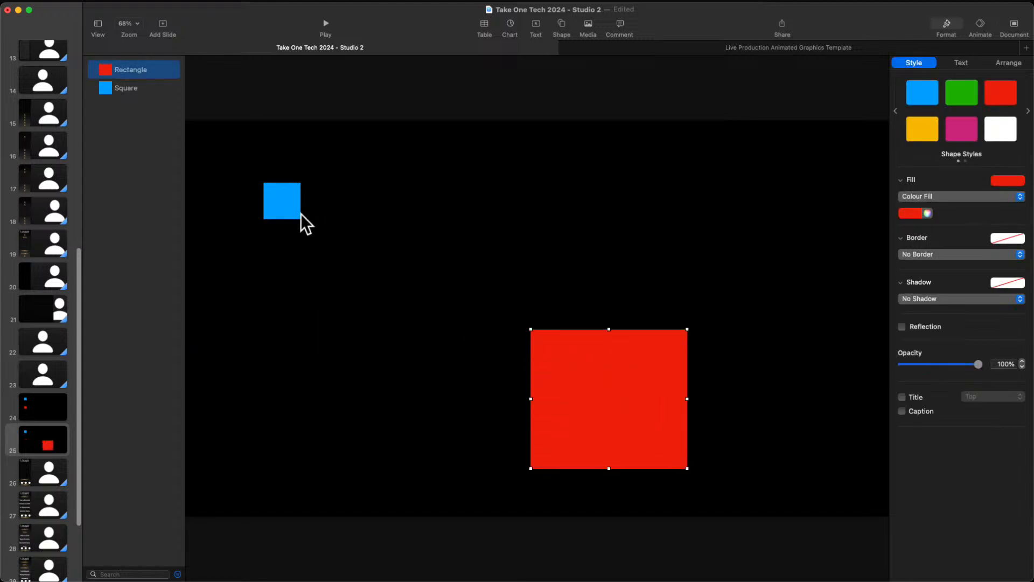
left_click(280, 206)
left_click_drag(456, 253, 533, 330)
left_click_drag(479, 280, 775, 306)
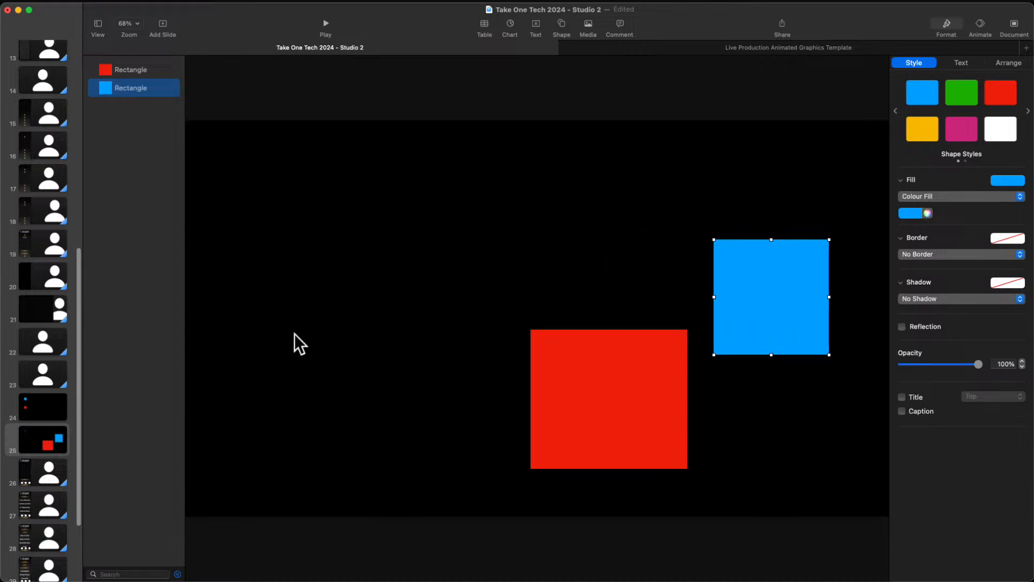
Apply the Magic Move transition to slide 24, the slide with the two small squares
left_click(53, 412)
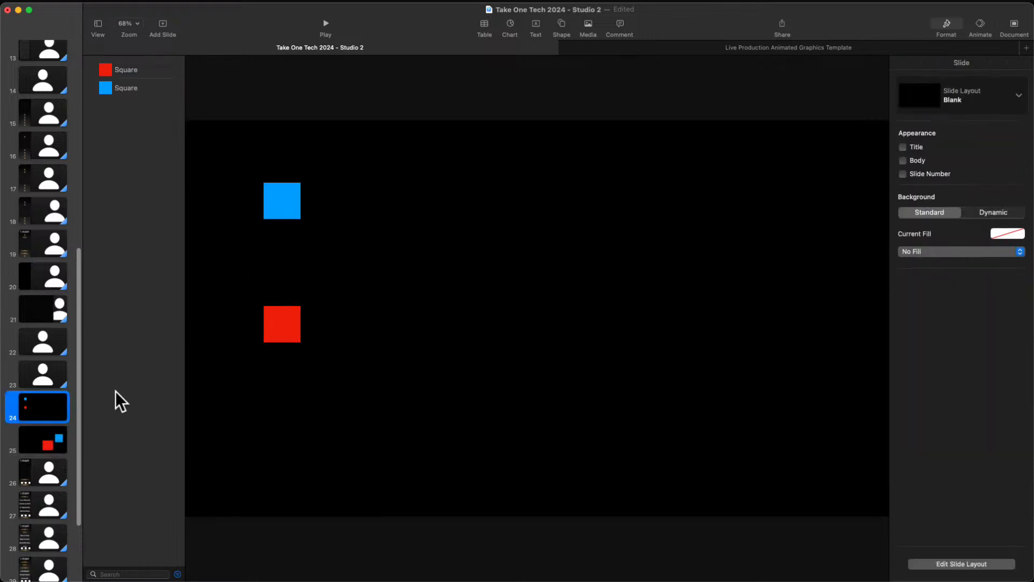
left_click(43, 444)
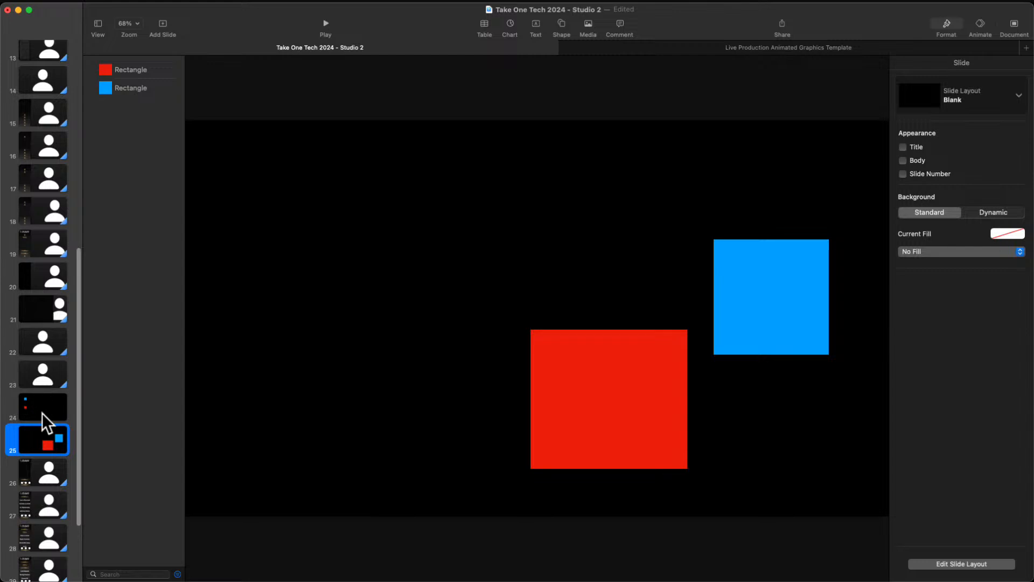
left_click(43, 415)
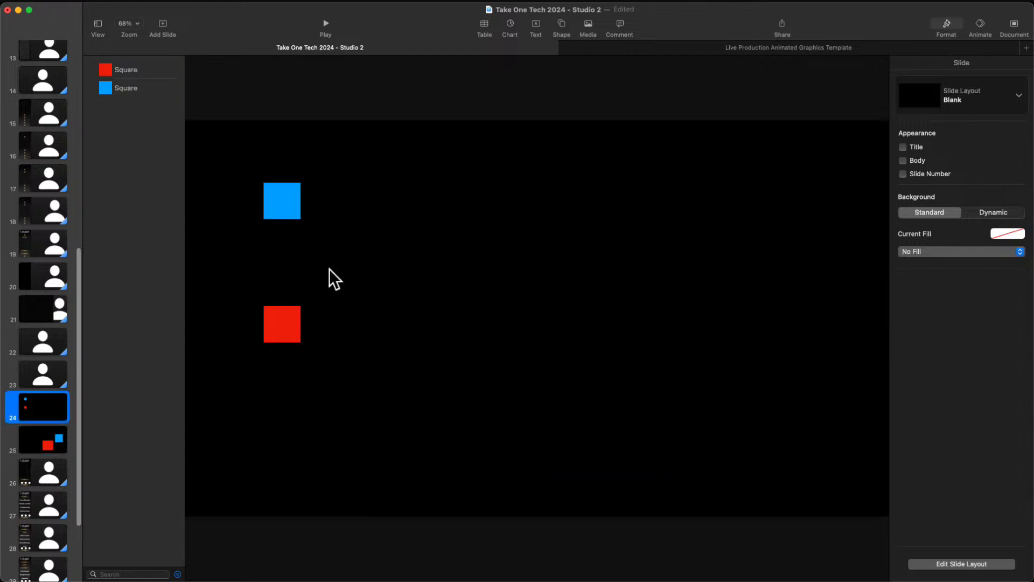
left_click(985, 23)
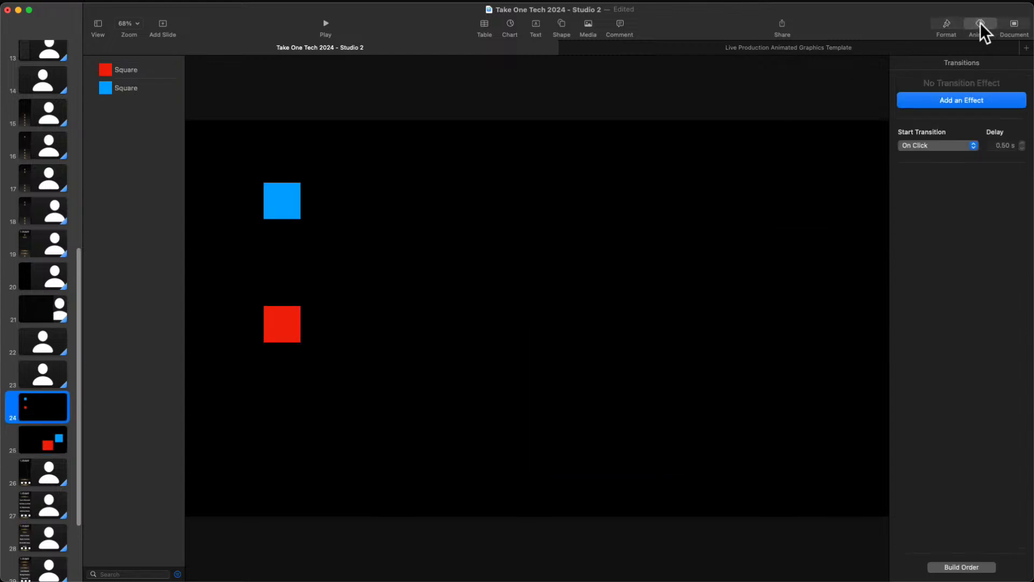
left_click(804, 74)
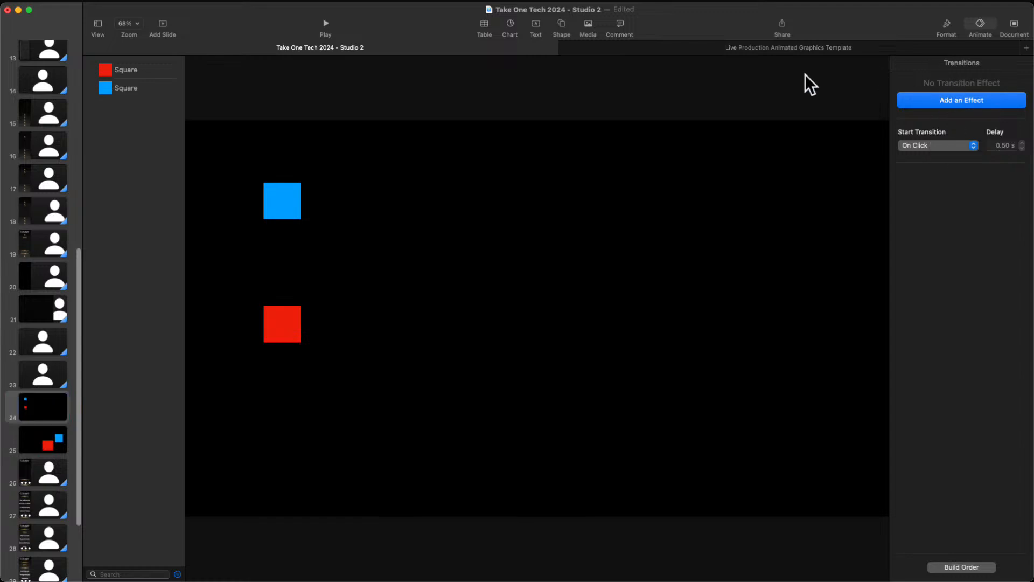
left_click(959, 98)
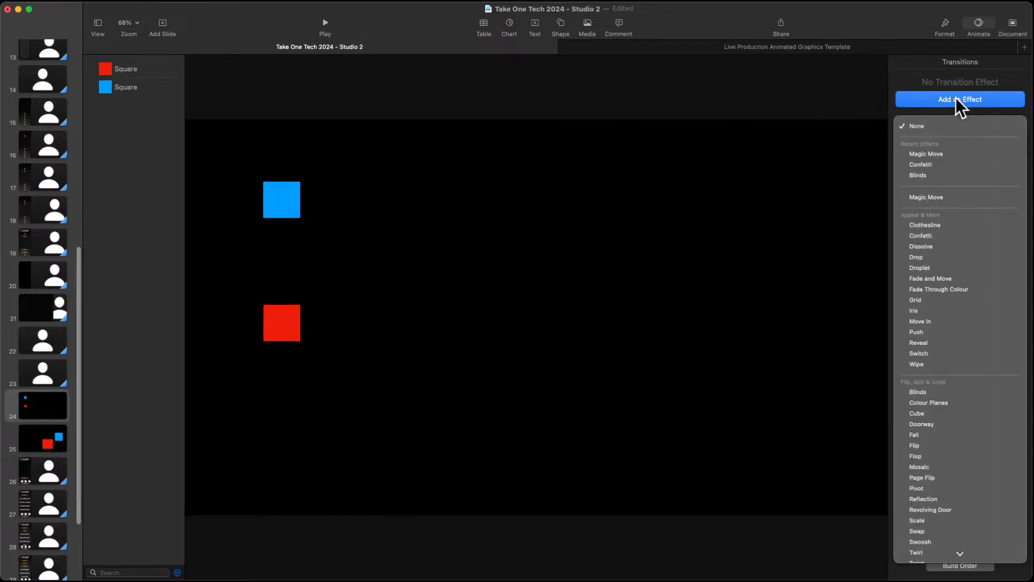
left_click(935, 155)
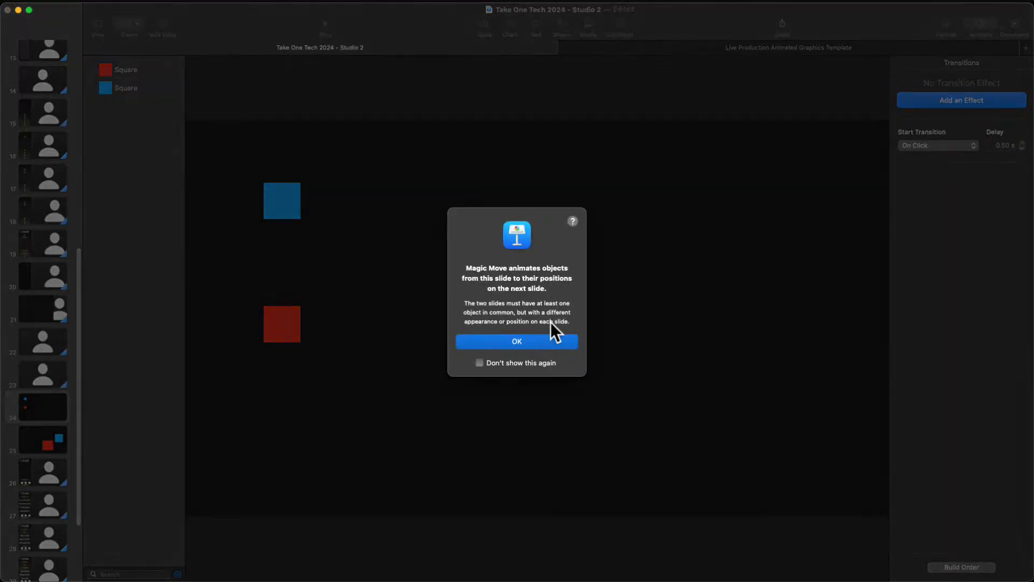
left_click(544, 341)
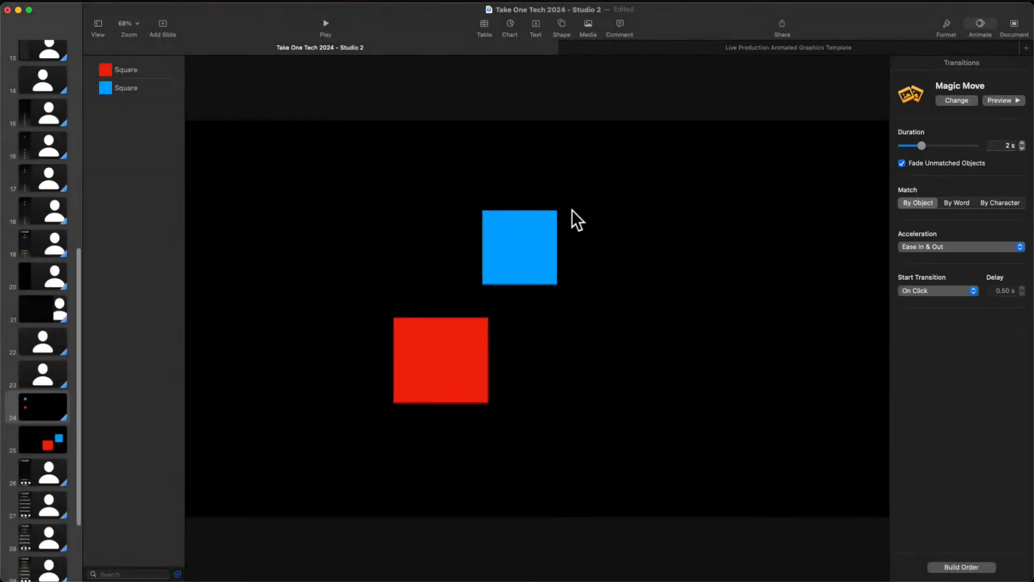
Compare the start and end positions and sizes of the squares on slides 24 and 25
left_click(47, 438)
left_click(46, 410)
left_click(44, 443)
left_click(47, 412)
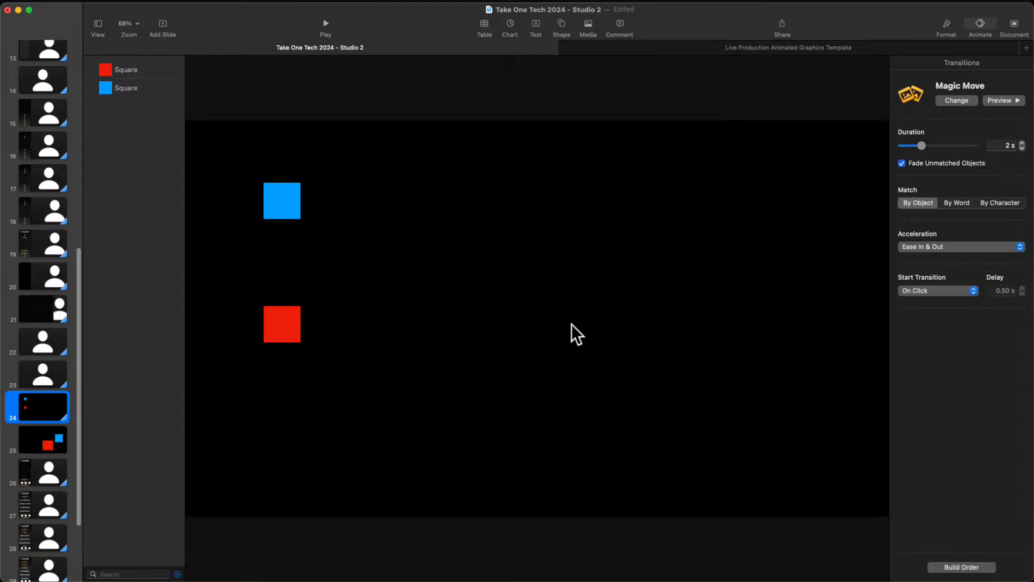
left_click(49, 433)
left_click(50, 418)
left_click(47, 437)
Delete the two demo slides containing the red and blue squares
left_click(49, 403)
left_click(46, 445)
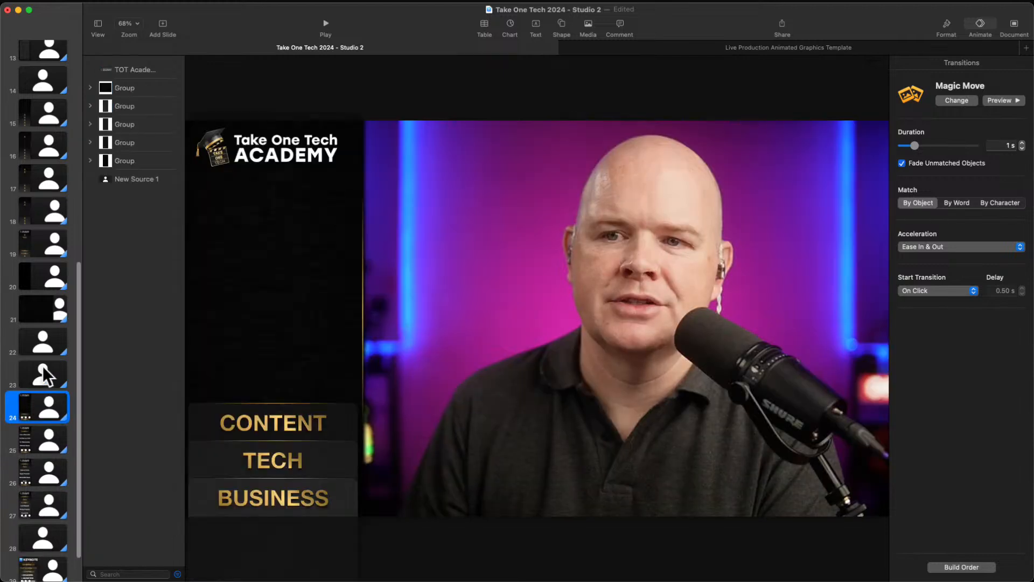
Compare slides 23 and 24 with the canvas zoomed out to 25% to examine the objects parked outside the slide area
left_click(43, 366)
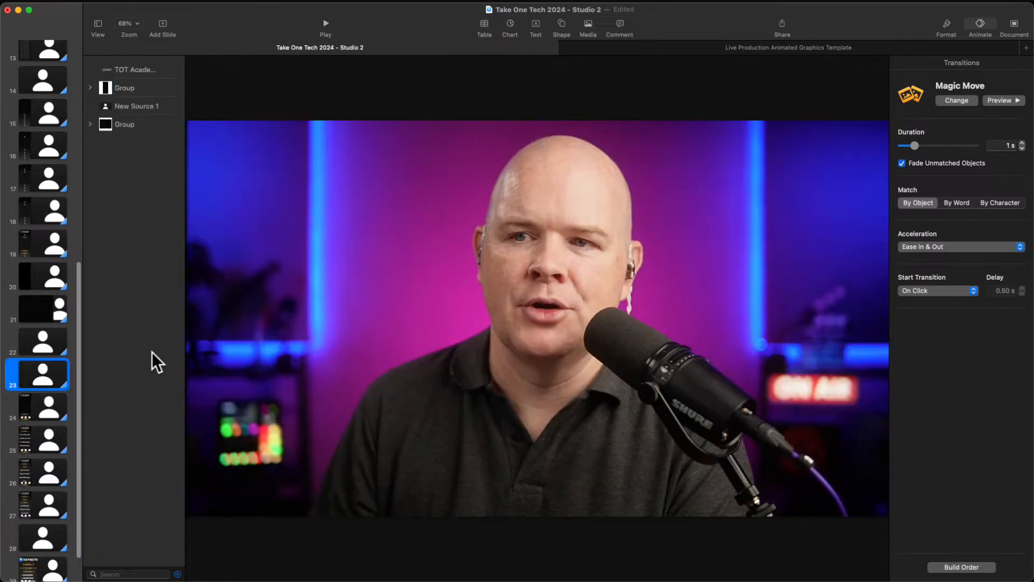
left_click(47, 409)
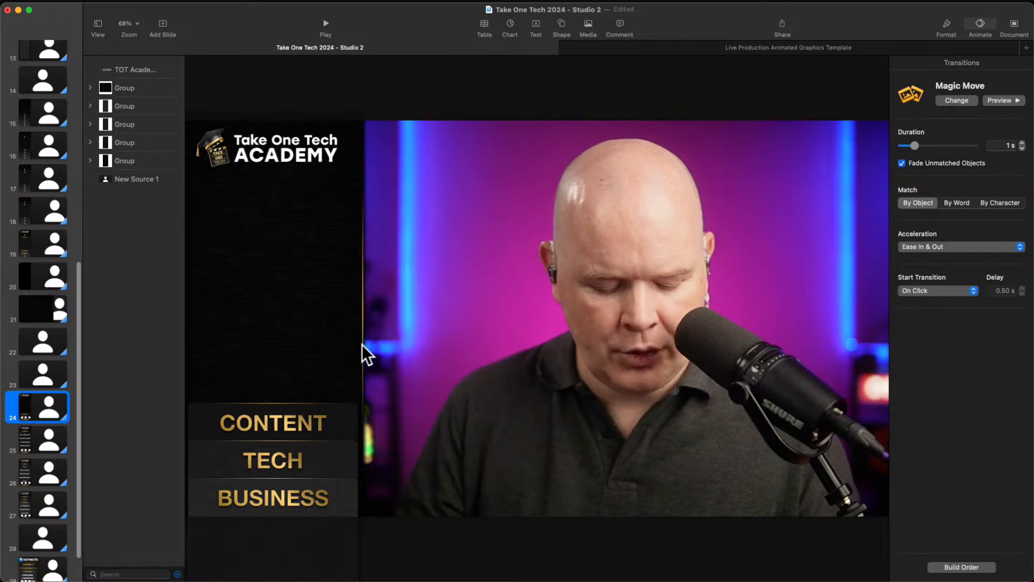
key("super+shift+comma")
key("super+shift+comma")
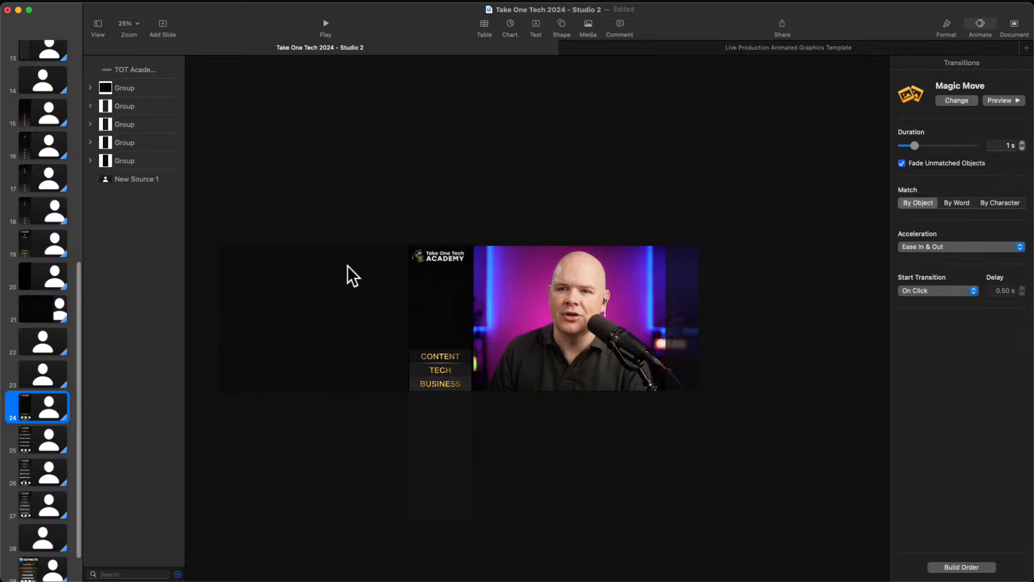
left_click(40, 378)
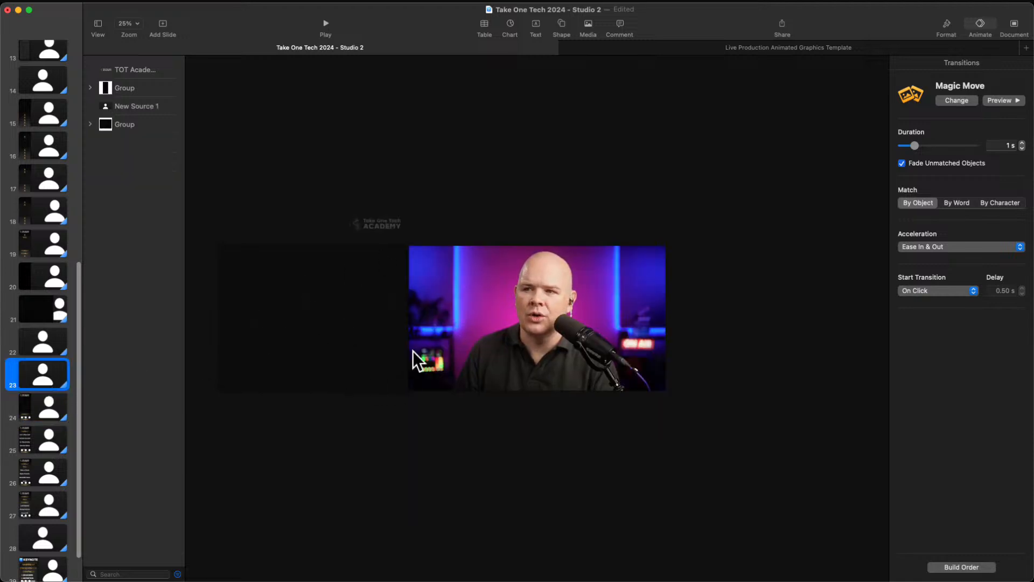
Shift the dark sidebar panels parked off the left edge of slide 23 slightly upward
mouse_move(363, 313)
left_mouse_down()
mouse_move(301, 314)
mouse_move(354, 294)
left_mouse_up()
left_click(286, 320)
mouse_move(285, 320)
left_mouse_down()
mouse_move(185, 383)
mouse_move(277, 300)
mouse_move(289, 307)
left_mouse_up()
Check the dark panel group parked beside slide 22, and delete slide 23
left_click(37, 351)
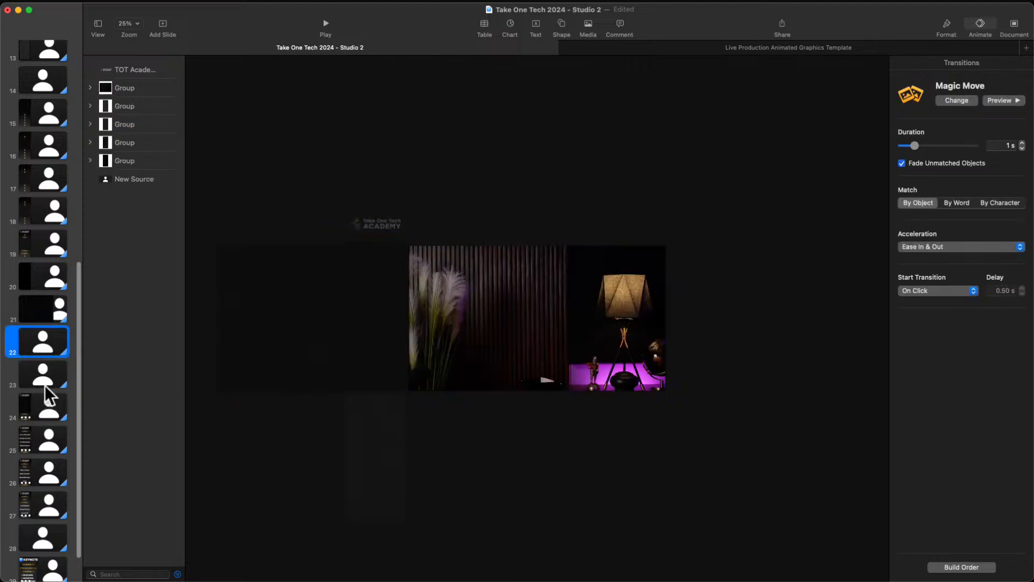
left_click(44, 373)
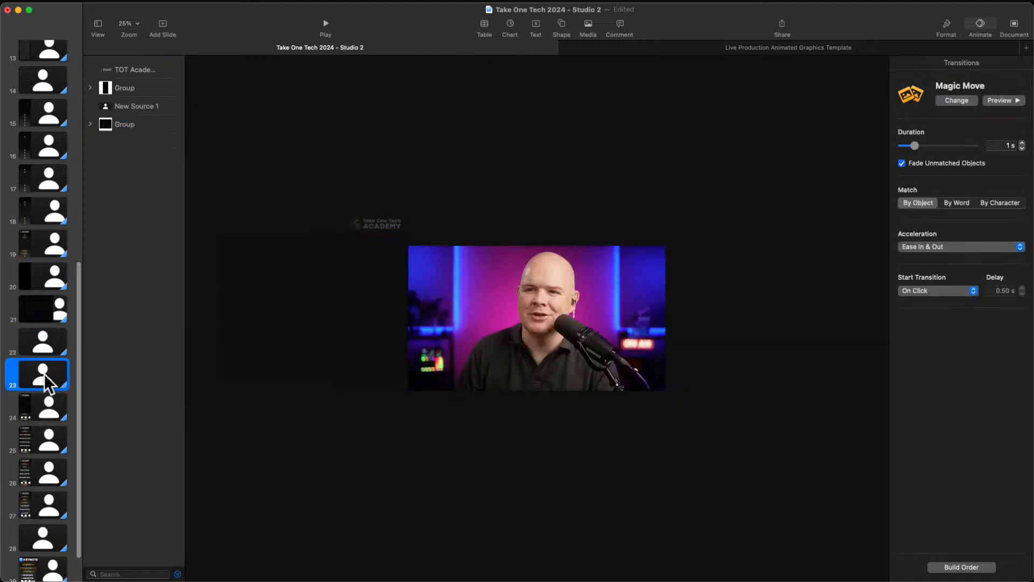
left_click(63, 332)
mouse_move(315, 308)
left_mouse_down()
mouse_move(208, 308)
mouse_move(319, 317)
left_mouse_up()
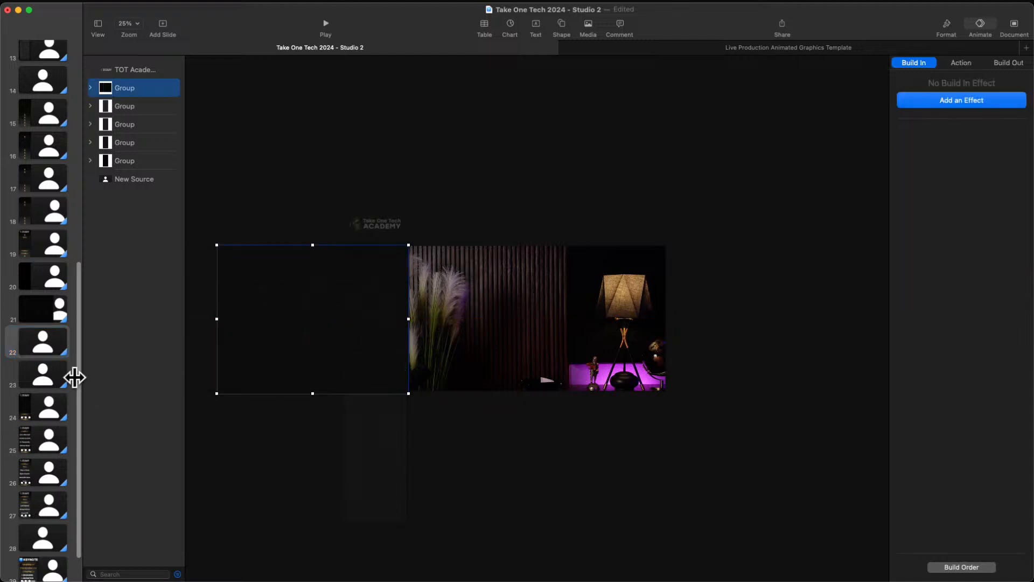
left_click(56, 373)
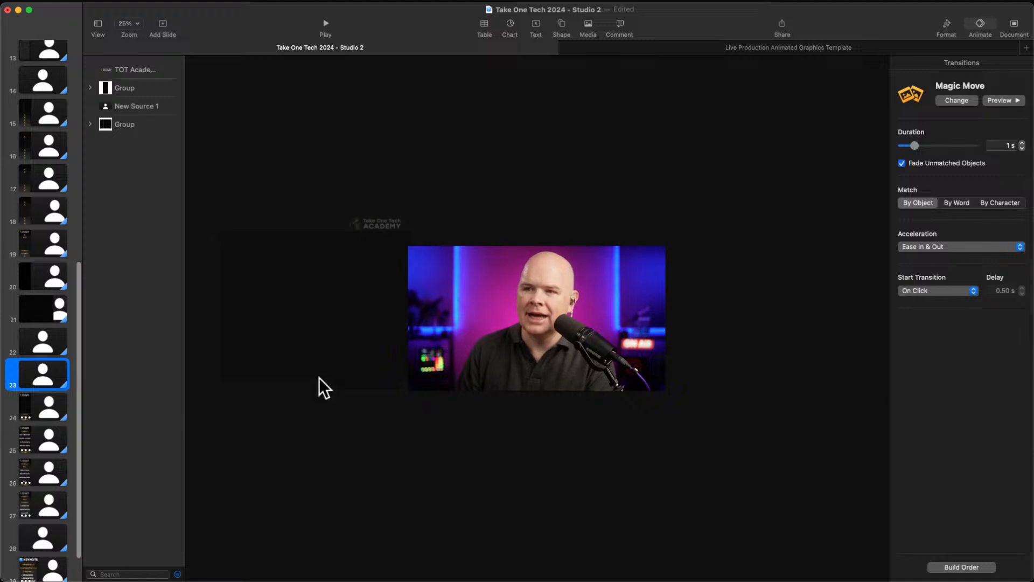
key("Delete")
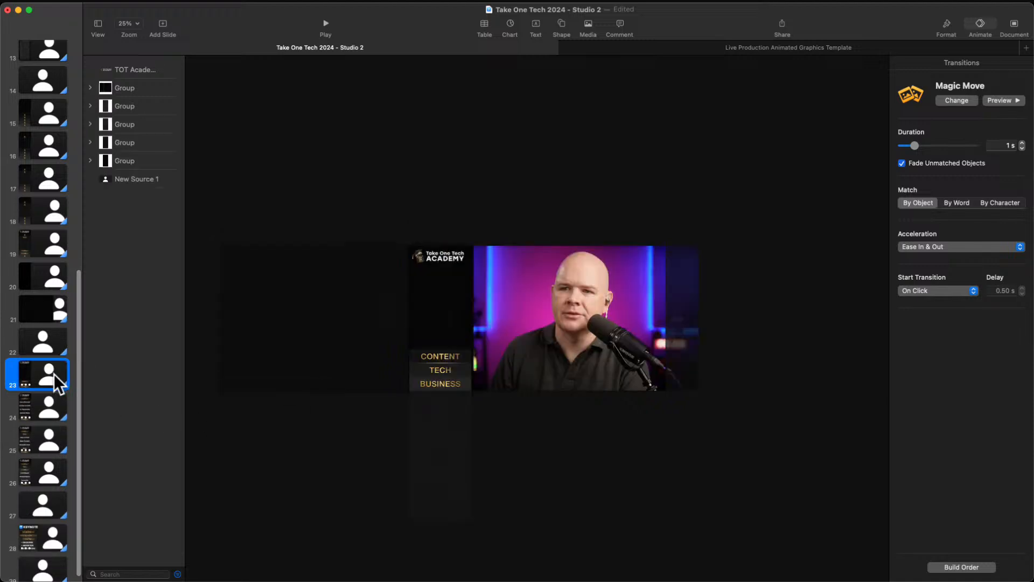
Examine the off-slide Academy logo on slide 22 and compare the objects' positions with those on slide 23
left_click(53, 347)
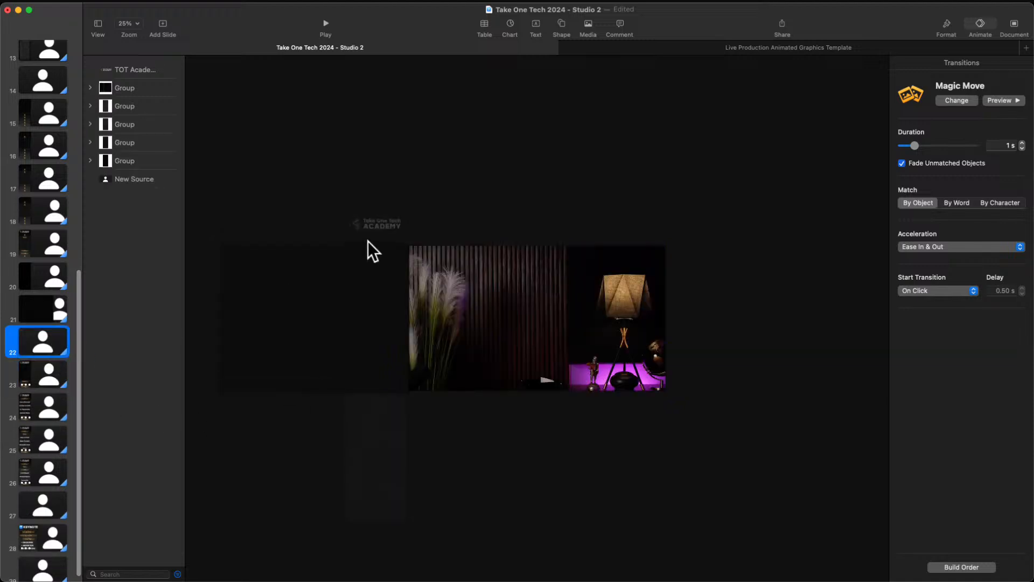
left_click(368, 223)
mouse_move(369, 223)
left_mouse_down()
mouse_move(363, 270)
mouse_move(397, 242)
mouse_move(374, 229)
left_mouse_up()
left_click(54, 374)
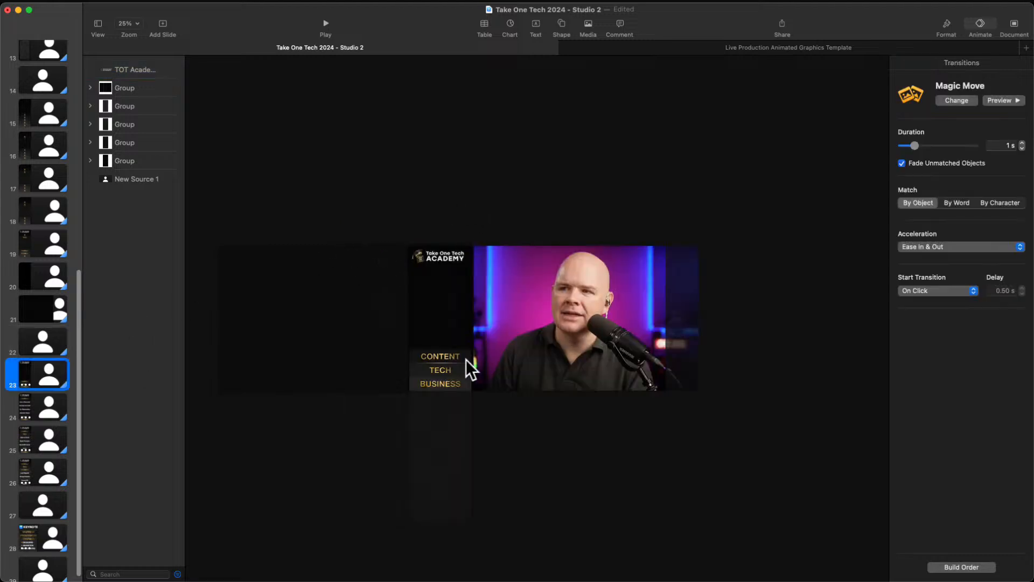
left_click(30, 340)
left_click(47, 372)
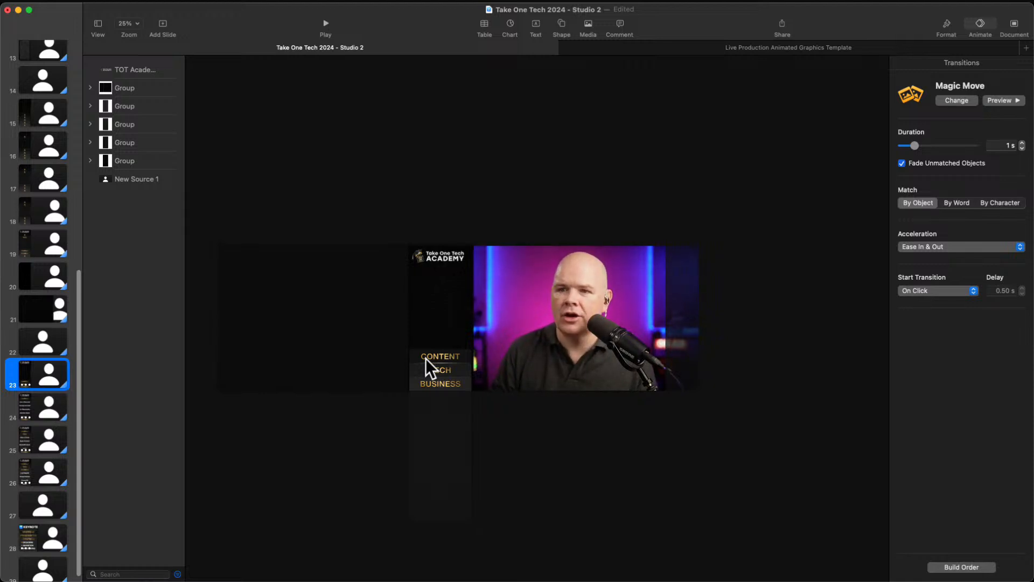
Change the live video source on slide 22 to New Source 1
left_click(60, 350)
left_click(551, 357)
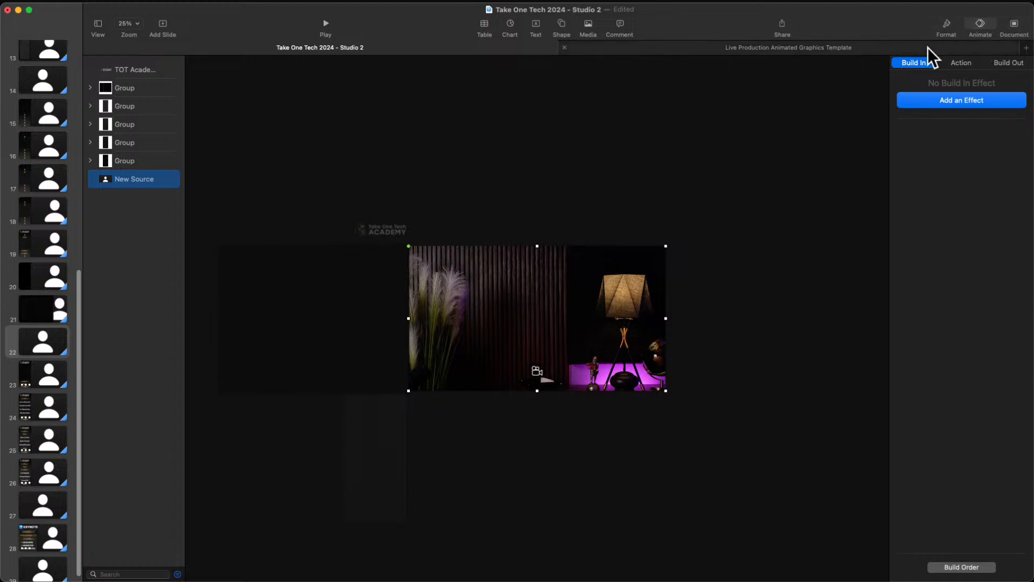
left_click(947, 24)
left_click(968, 105)
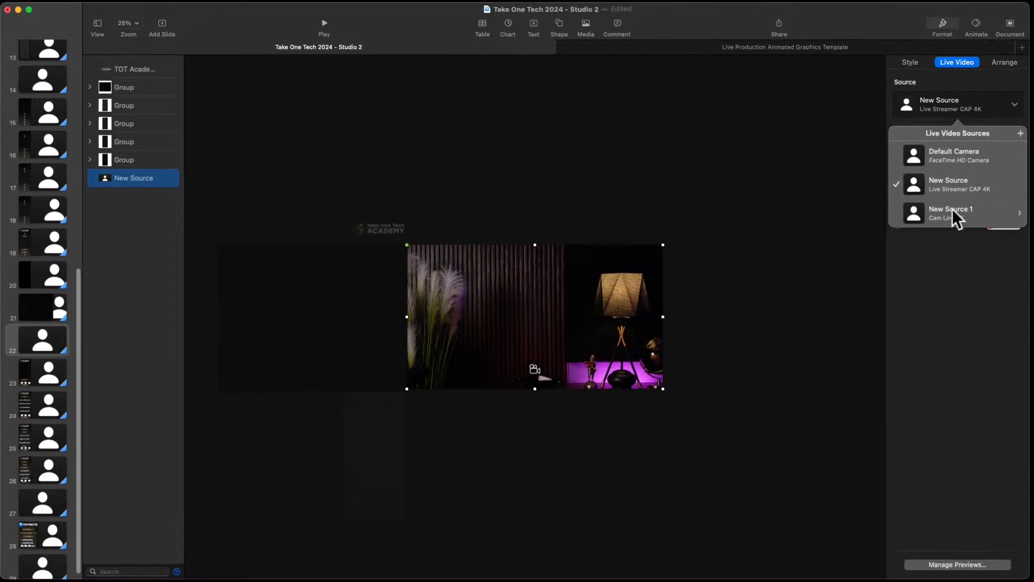
left_click(953, 211)
left_click(662, 235)
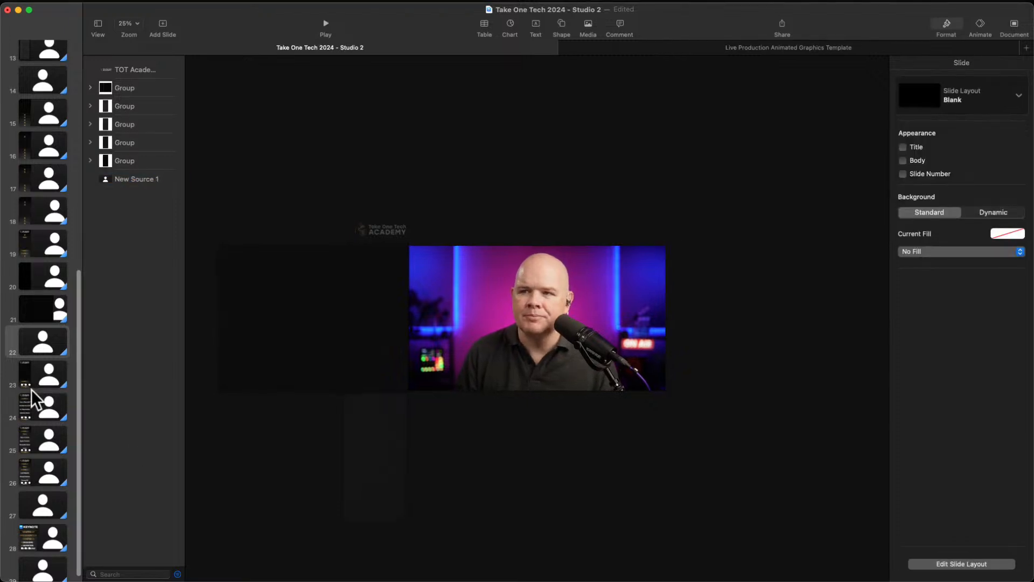
Play the presentation from slide 22 through the sidebar and CONTENT topic animations, and exit once the A.I. Repurposing line is shown
left_click(41, 368)
left_click(49, 399)
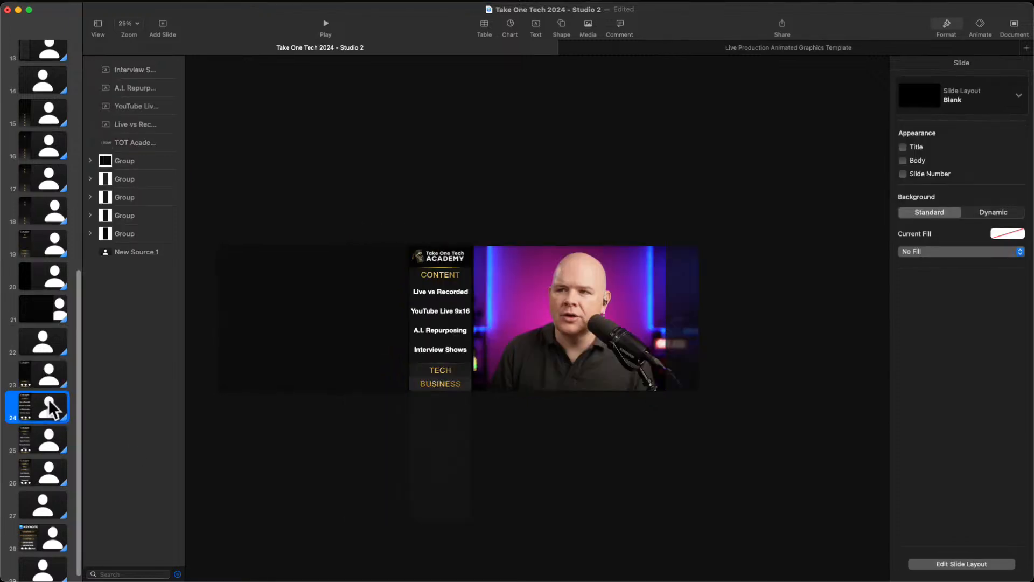
left_click(47, 373)
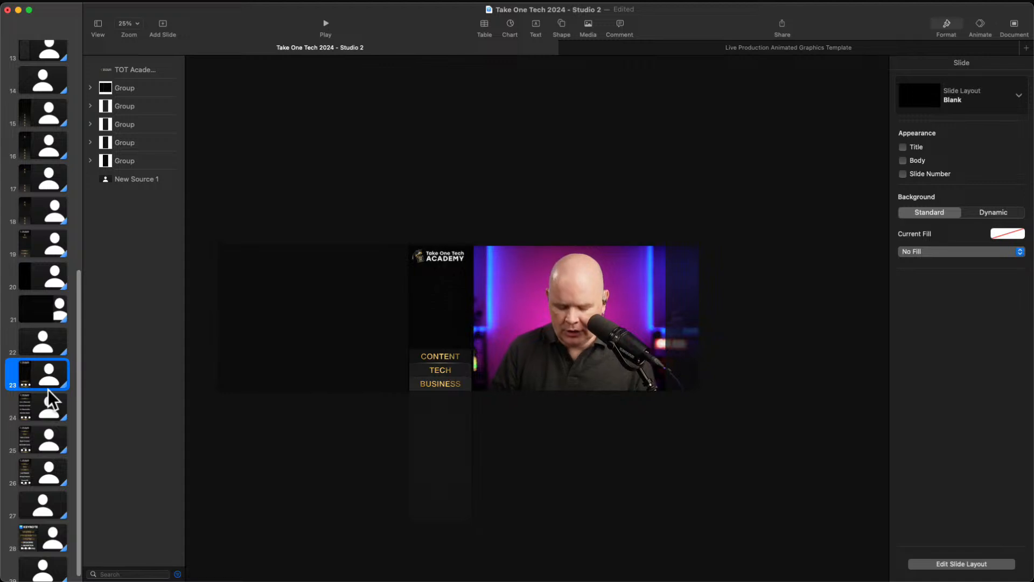
left_click(54, 348)
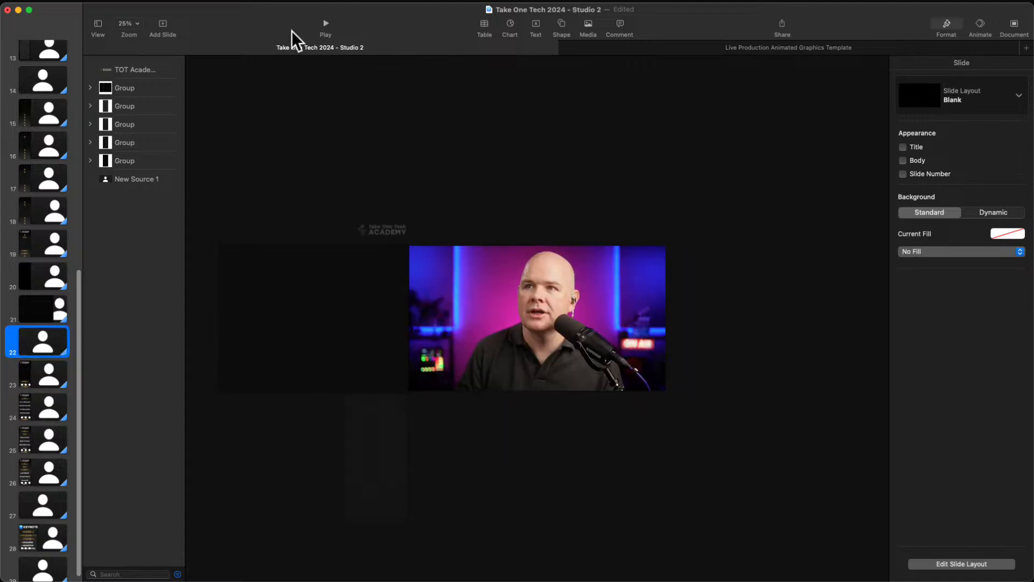
left_click(324, 23)
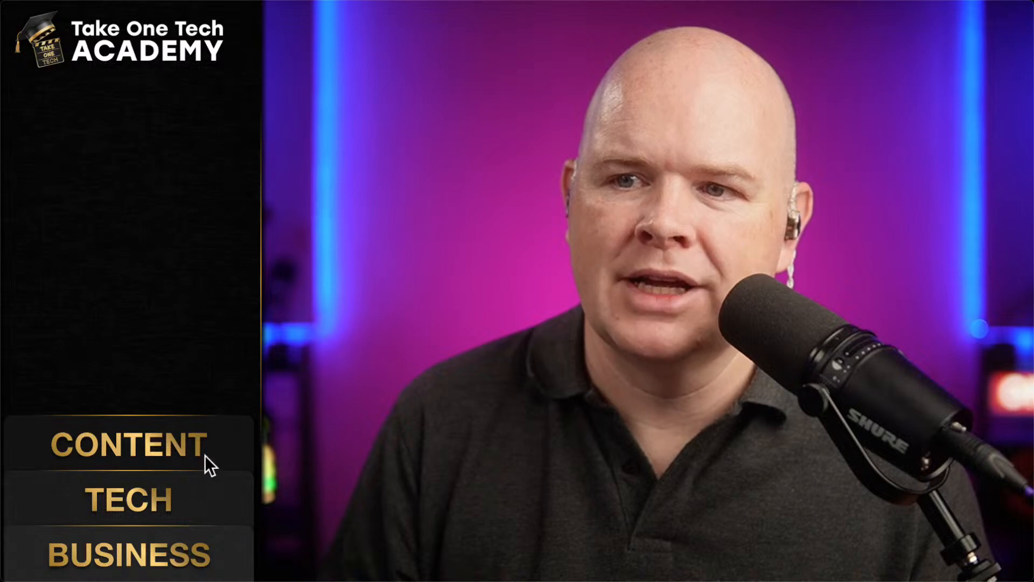
left_click(239, 325)
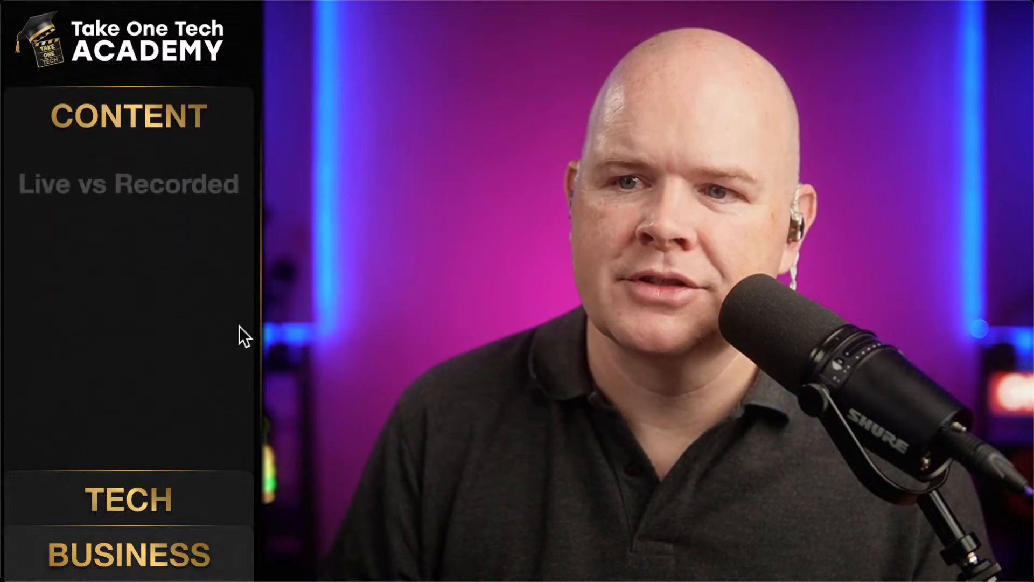
left_click(297, 329)
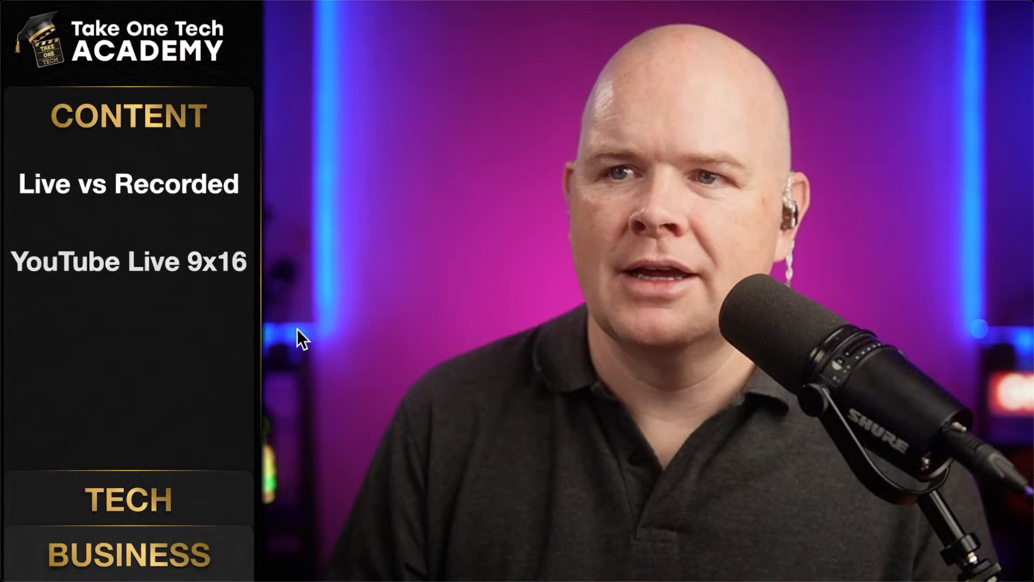
left_click(347, 321)
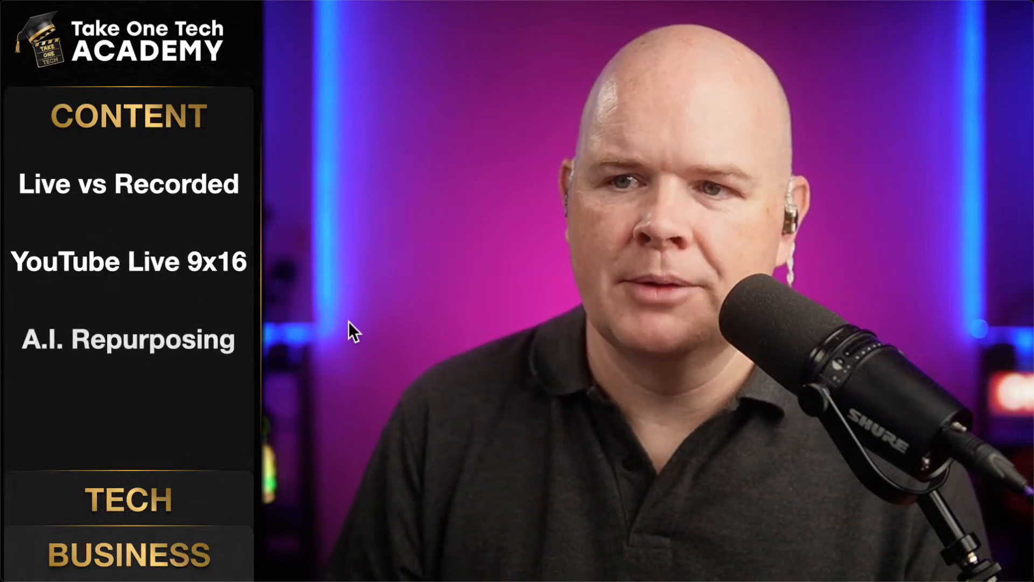
key("Escape")
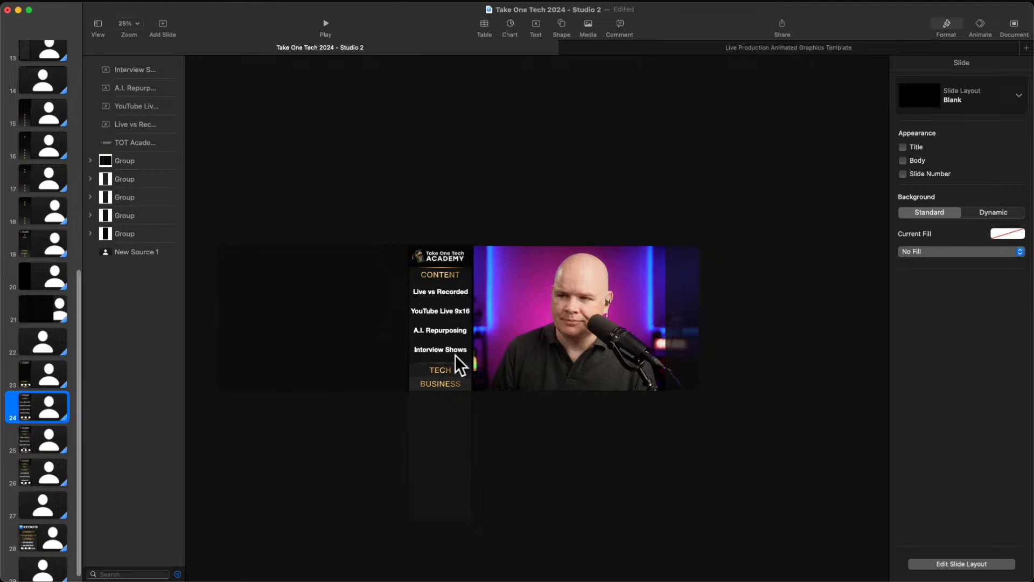
Compare slides 22 and 23, examining the Academy logo and the large dark group parked outside slide 22
left_click(50, 374)
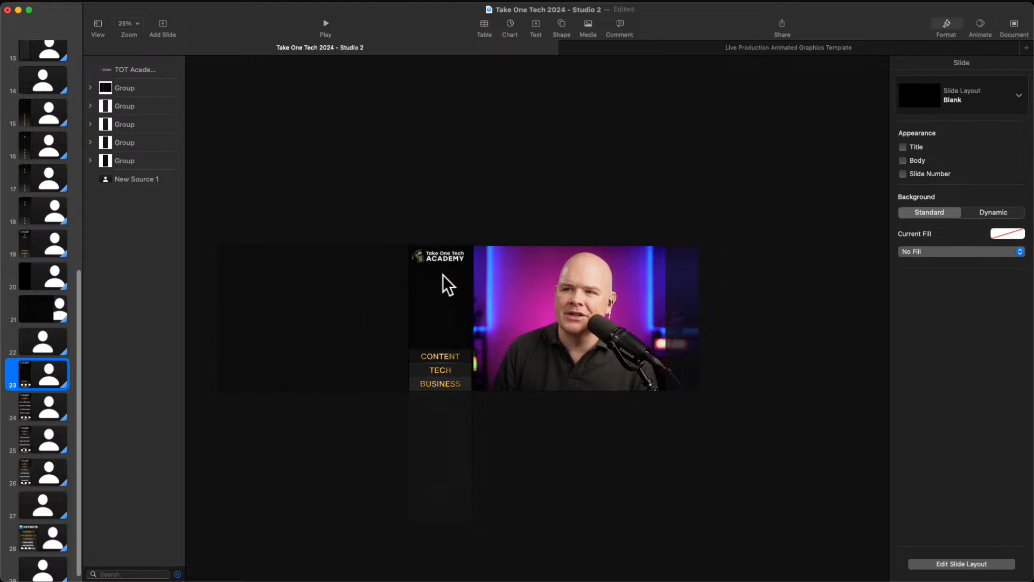
left_click(52, 342)
left_click(379, 229)
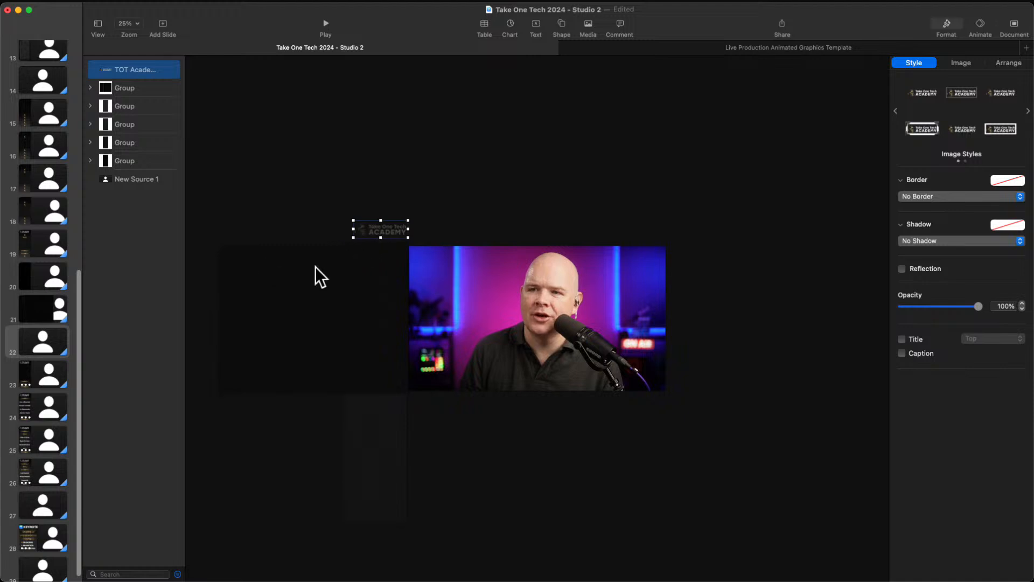
mouse_move(373, 277)
left_mouse_down()
mouse_move(439, 279)
mouse_move(369, 278)
left_mouse_up()
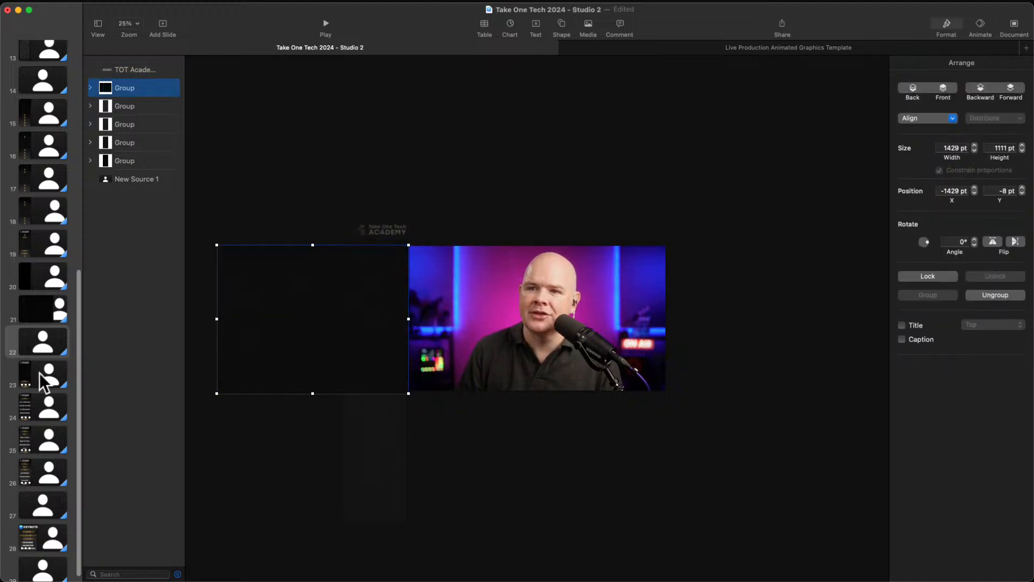
left_click(45, 379)
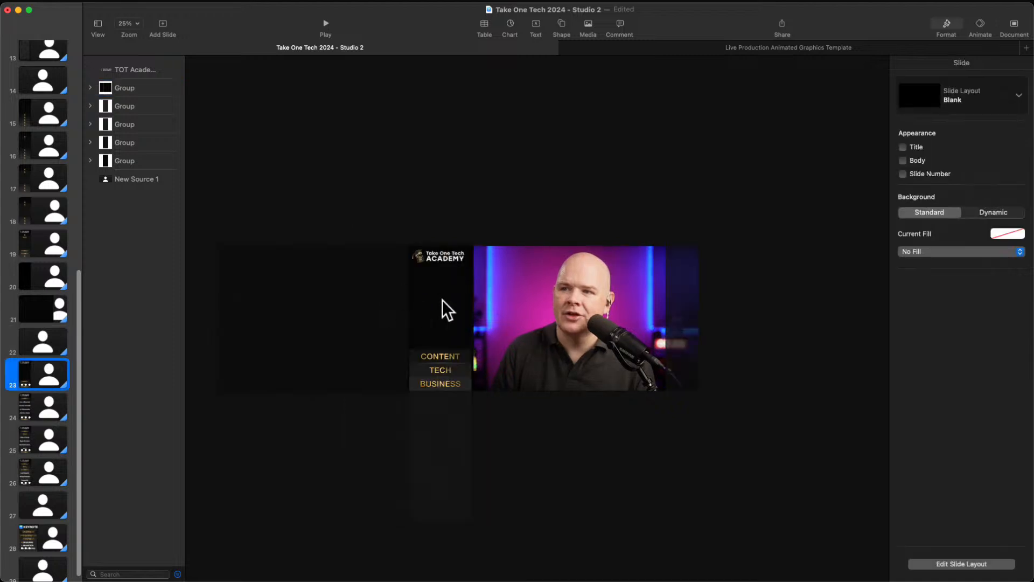
Examine the CONTENT, TECH and BUSINESS panel groups on slide 23 and compare their positions with slide 24
left_click(441, 356)
left_click(439, 371, "shift")
left_click(438, 383, "shift")
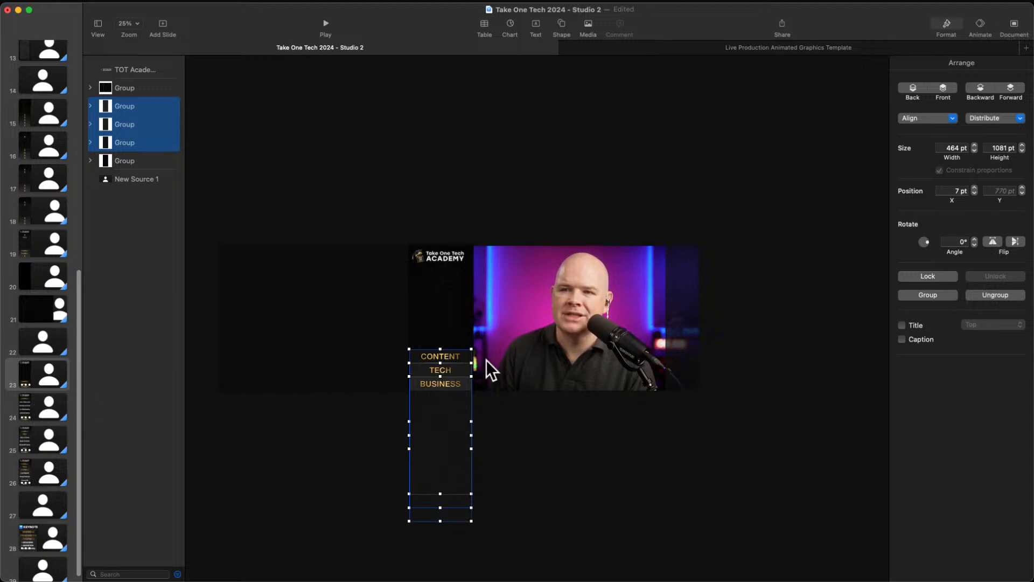
left_click(44, 405)
left_click(43, 386)
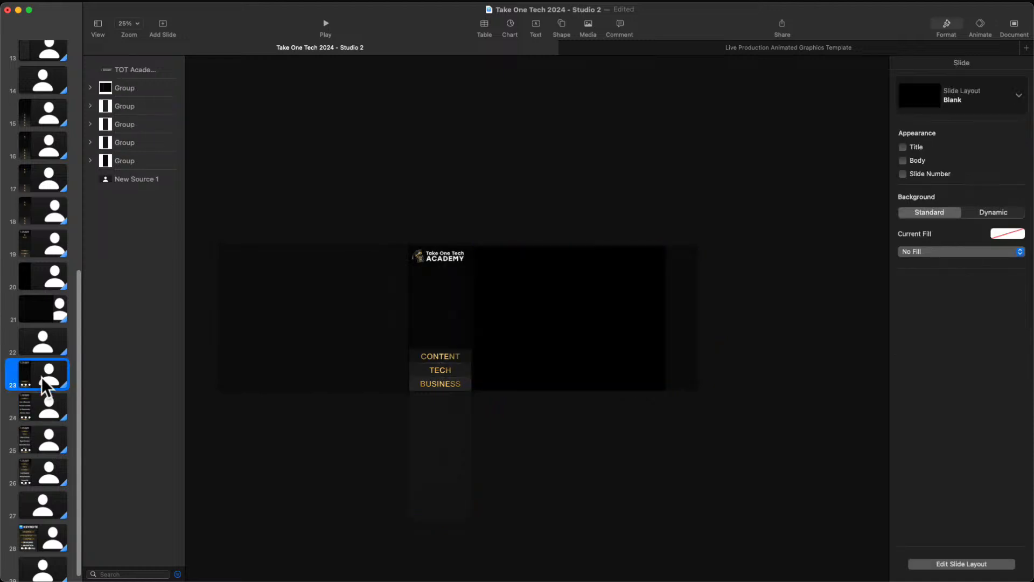
Try moving slide 23's CONTENT panel up beneath the Academy logo, undo the move, and examine the same panel on slide 24
left_click_drag(428, 358, 429, 278)
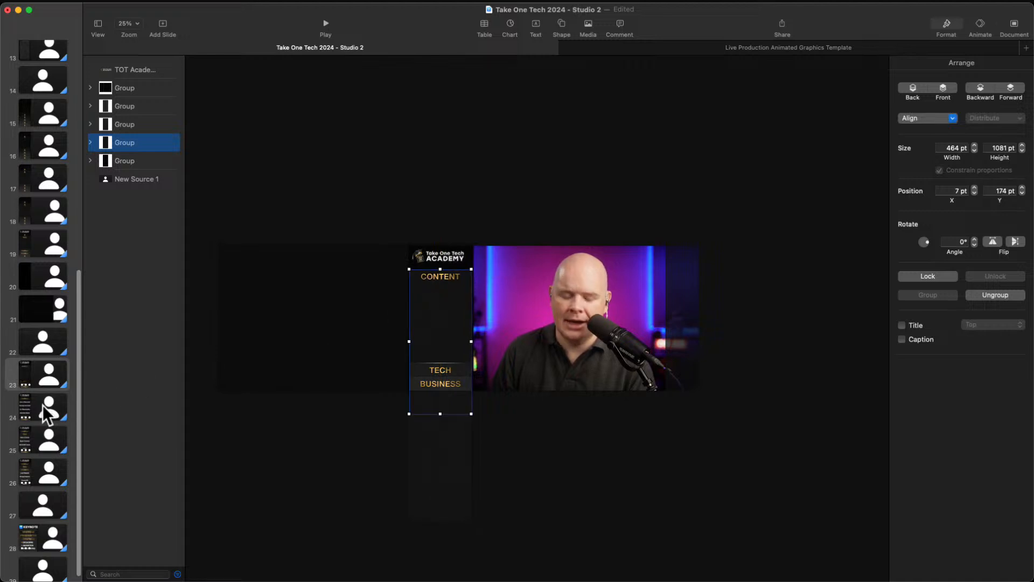
key("super+z")
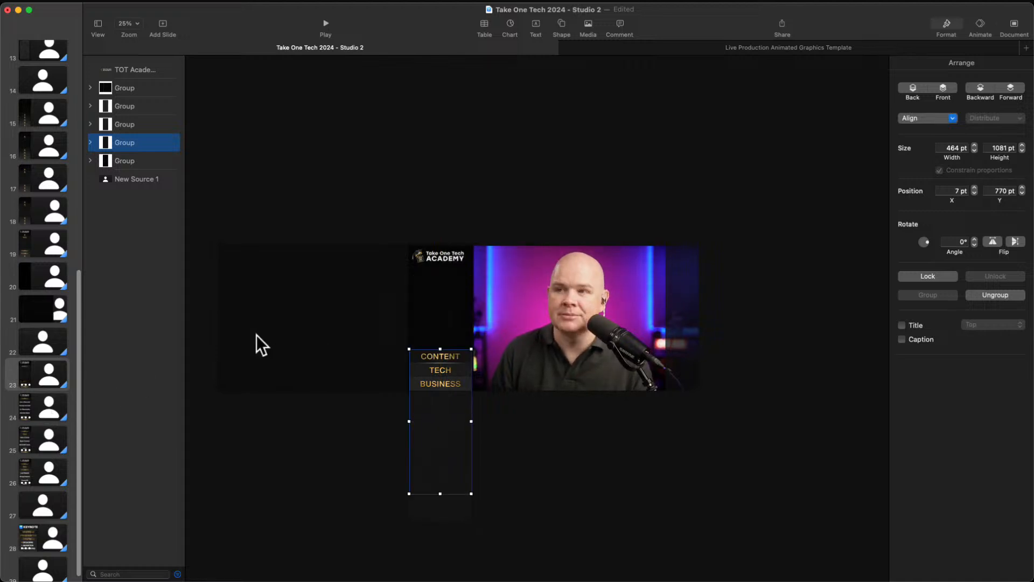
left_click(42, 408)
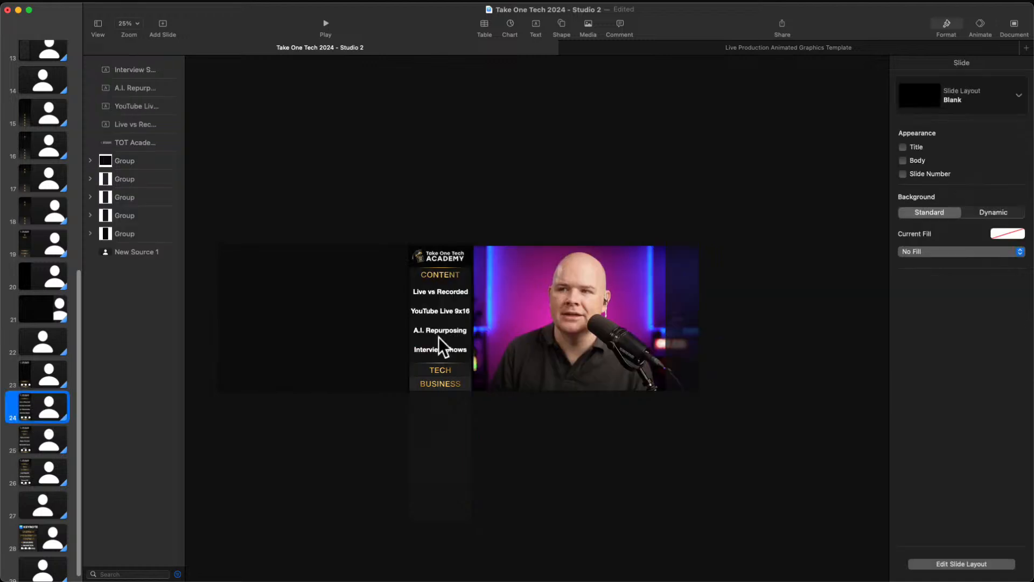
left_click(444, 274)
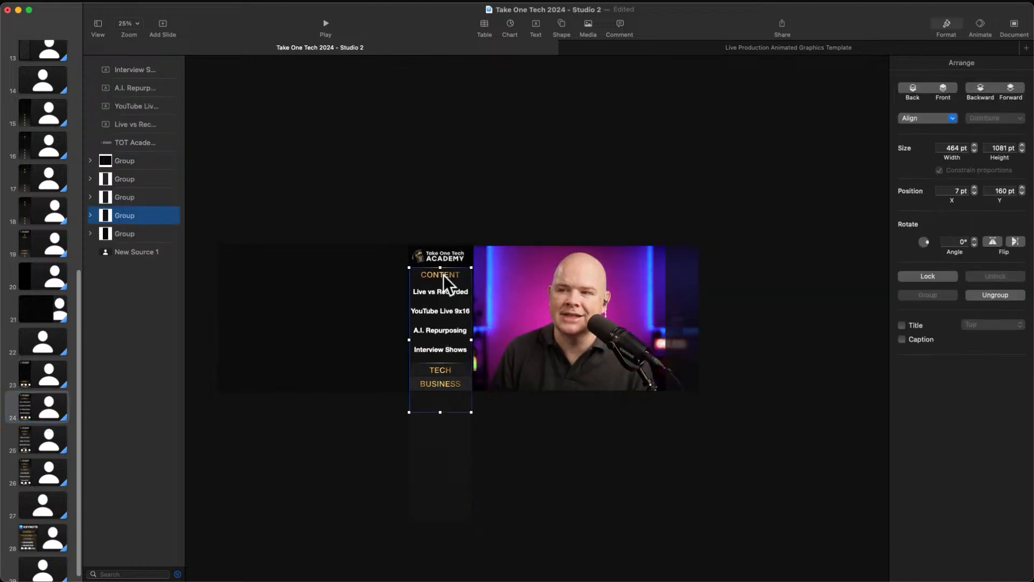
Delete the Live vs Recorded, YouTube Live 9x16, A.I. Repurposing and Interview Shows text lines from slide 24
left_click(444, 292)
left_click(435, 315, "shift")
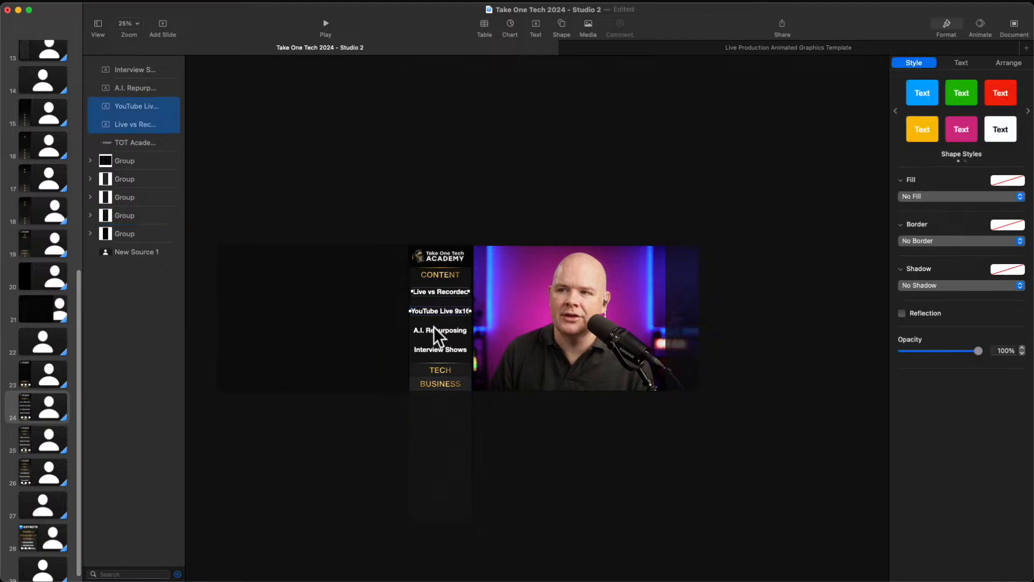
left_click(434, 328, "shift")
left_click(441, 349, "shift")
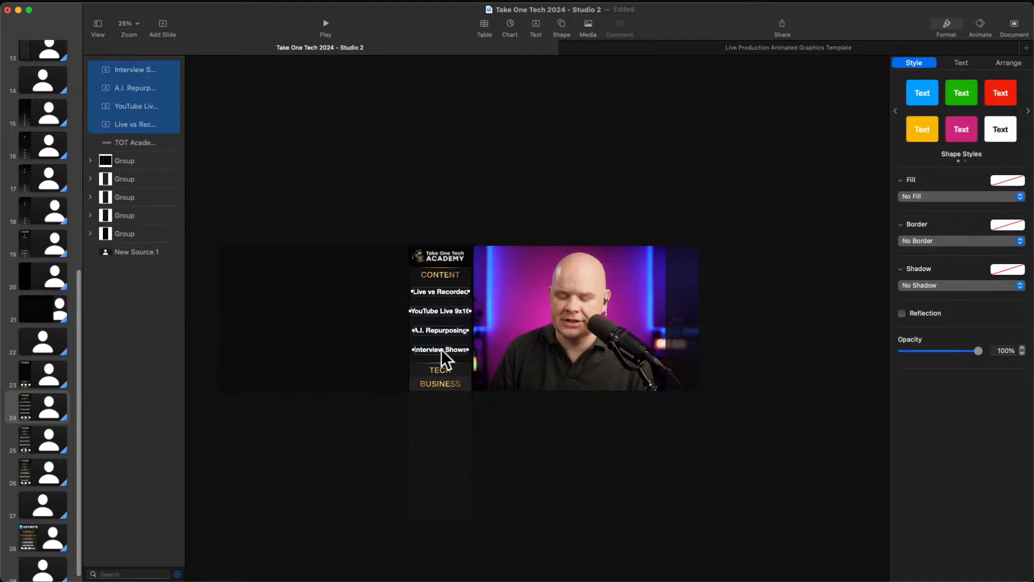
key("Delete")
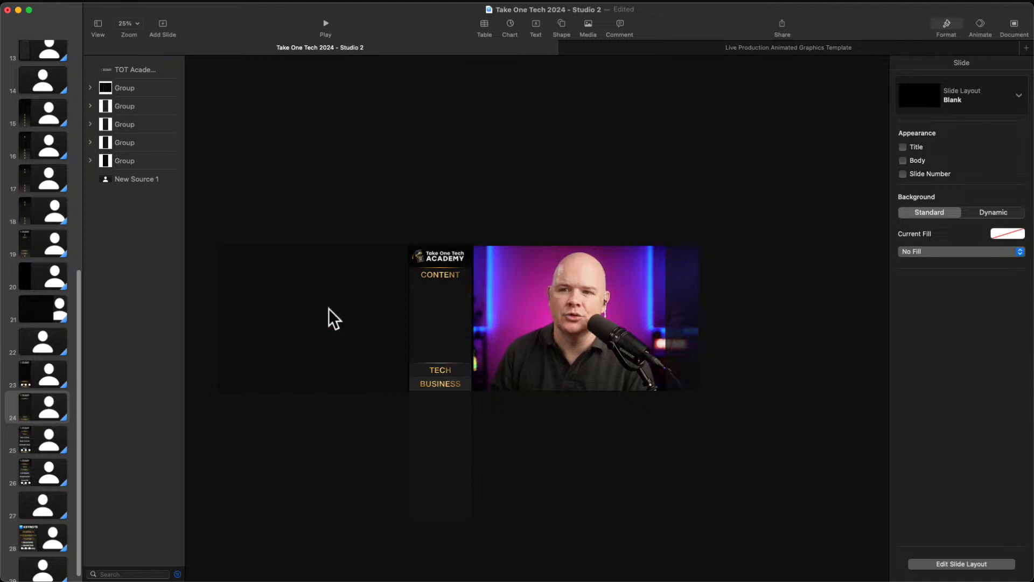
Compare slides 23 and 24 to examine how the CONTENT panel's position differs without the topic lines
left_click(49, 380)
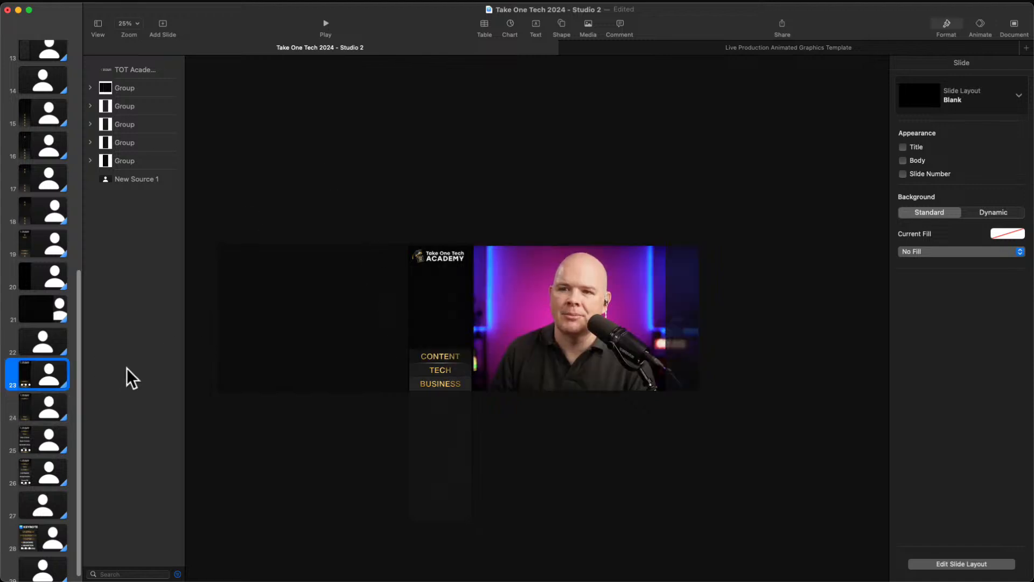
left_click(33, 409)
left_click(51, 371)
left_click(48, 409)
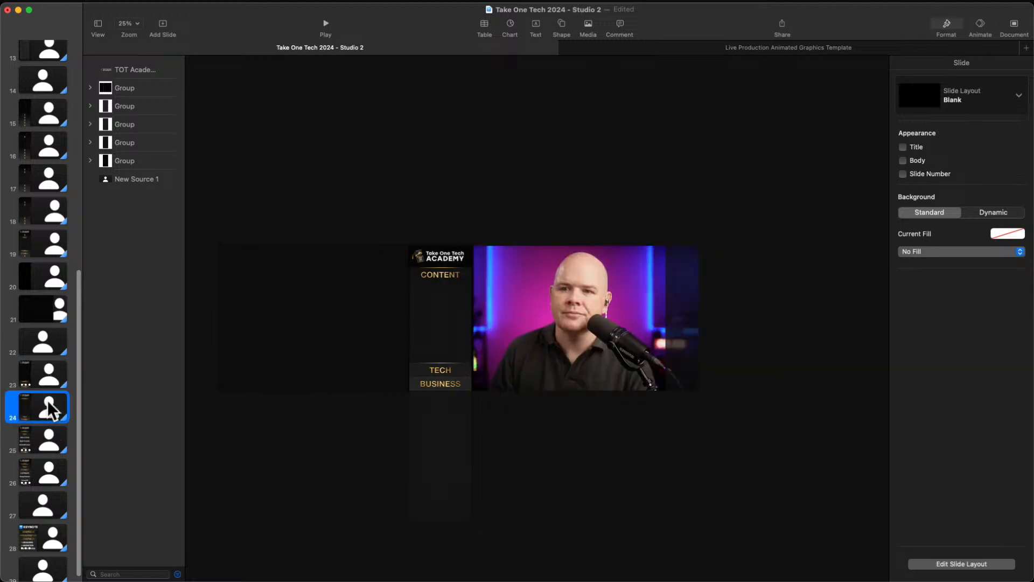
left_click(48, 380)
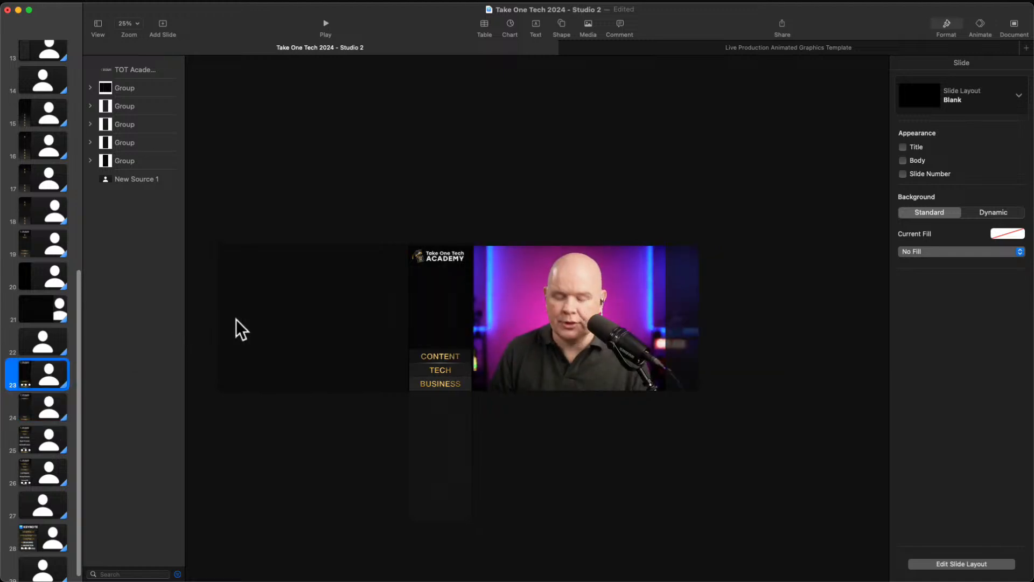
Undo the deletion of the four topic lines on slide 24 and fit the slide in the window
key("Down")
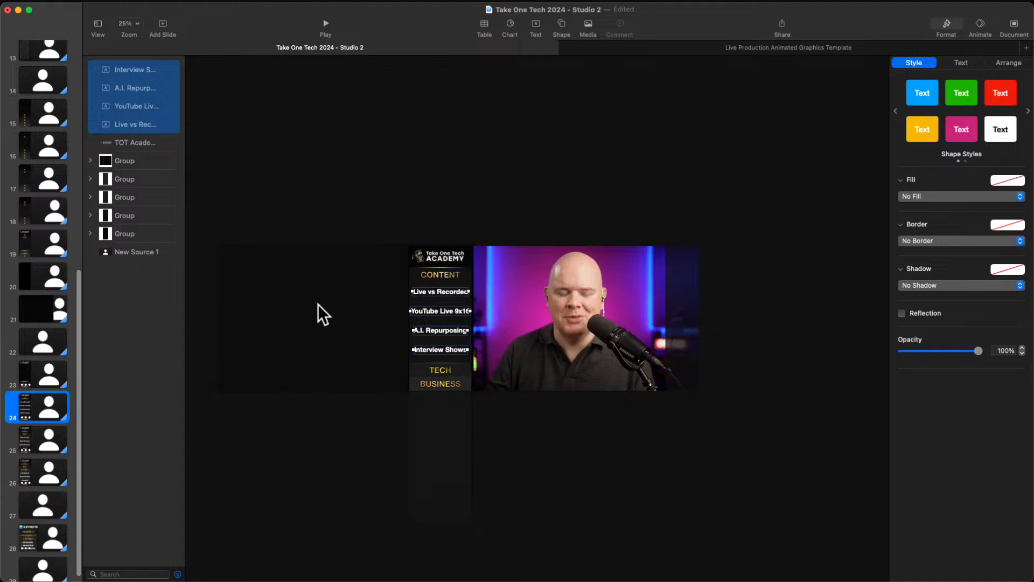
left_click(543, 462)
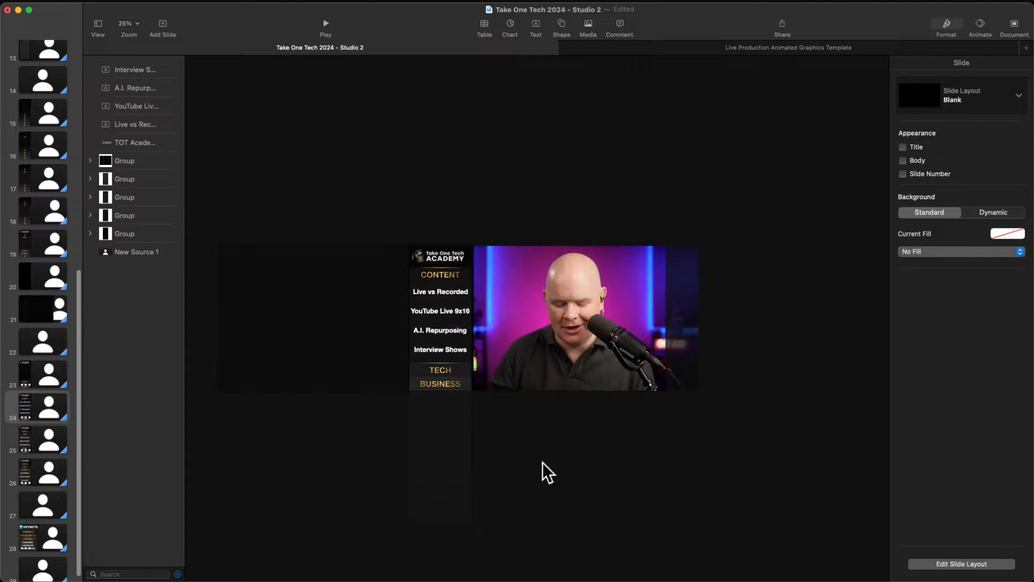
key("super+shift+0")
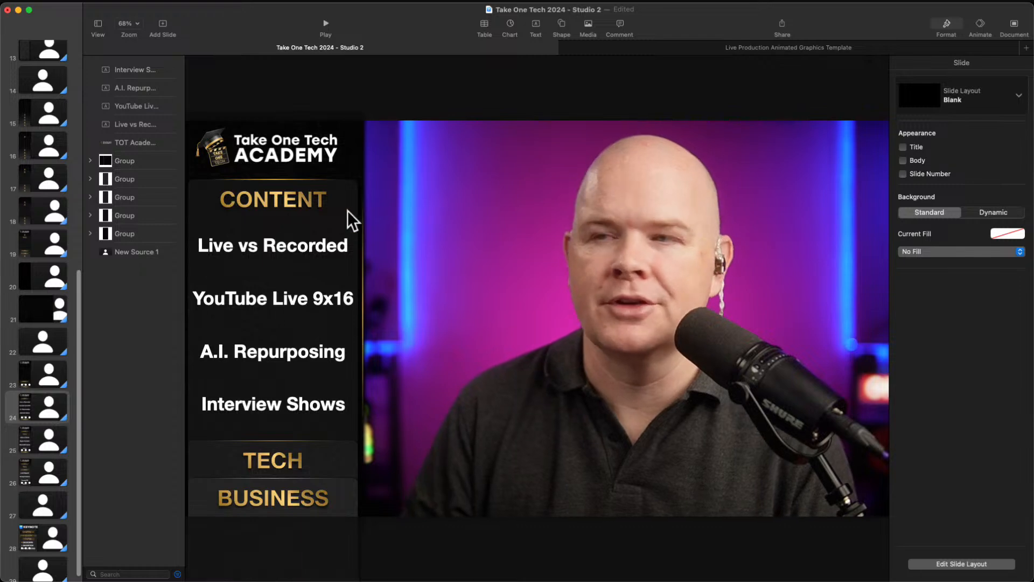
Switch to the Live Production Animated Graphics Template presentation and insert a live video object on its blank first slide
left_click(648, 50)
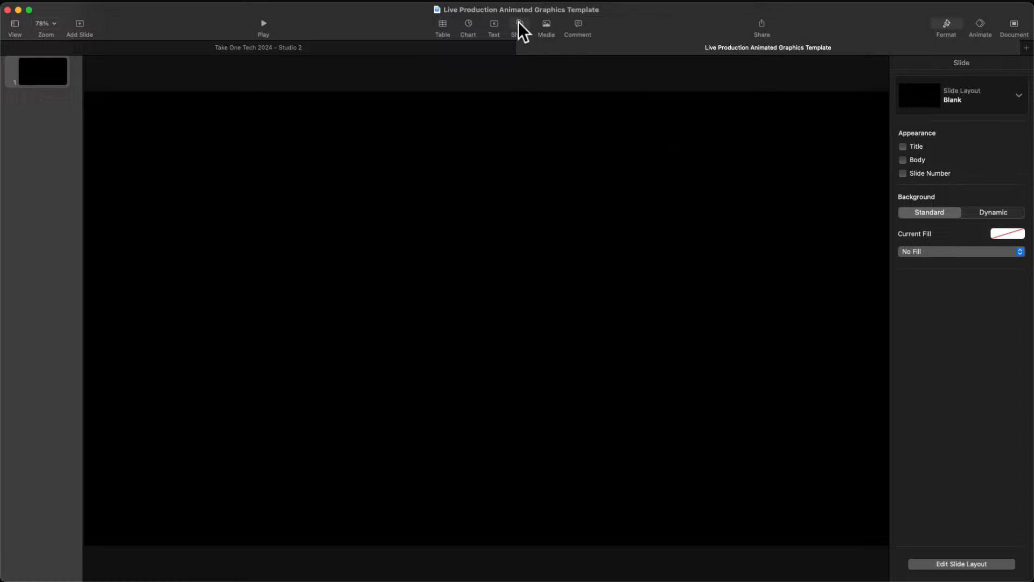
left_click(546, 24)
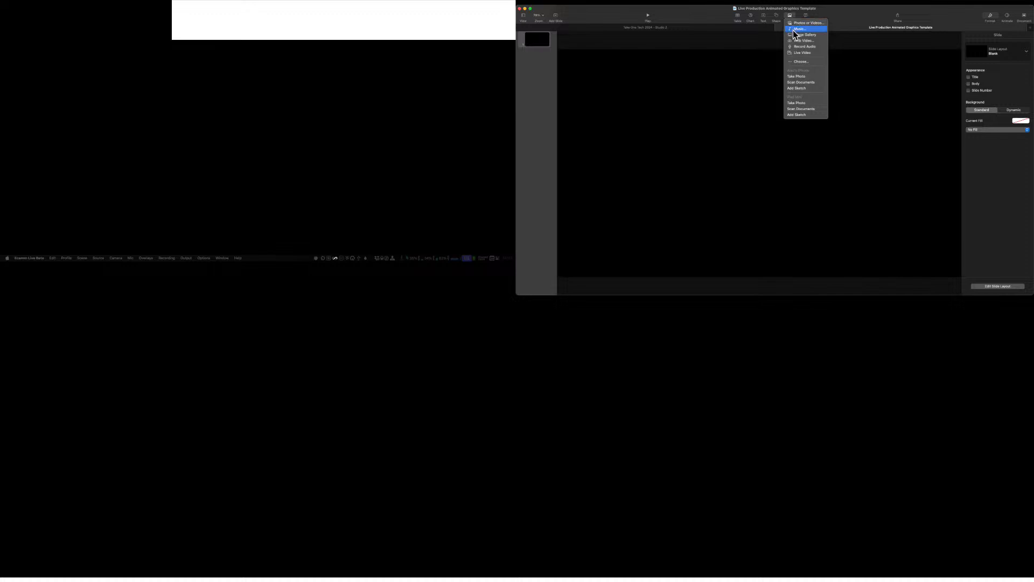
left_click(868, 65)
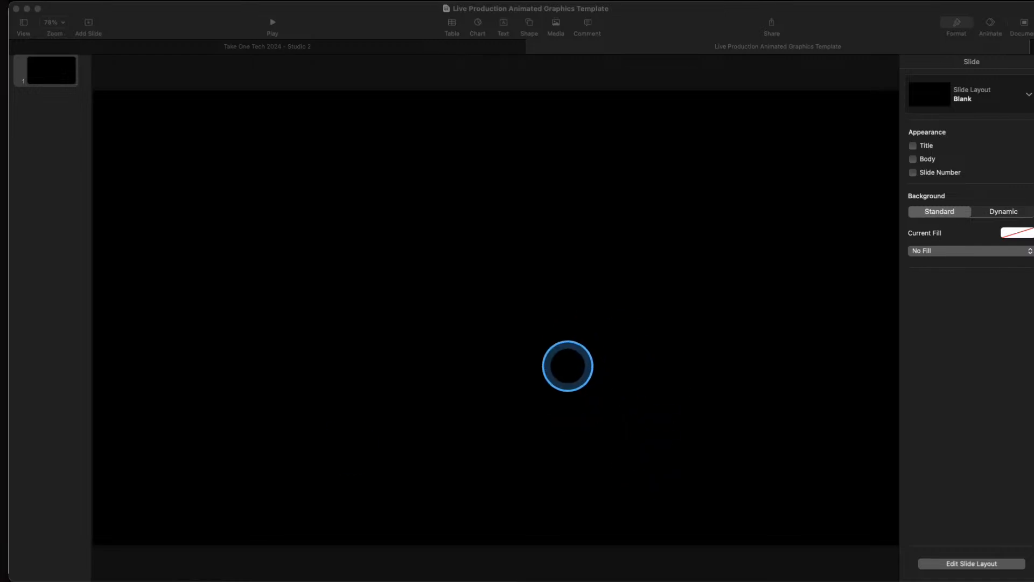
left_click(568, 367)
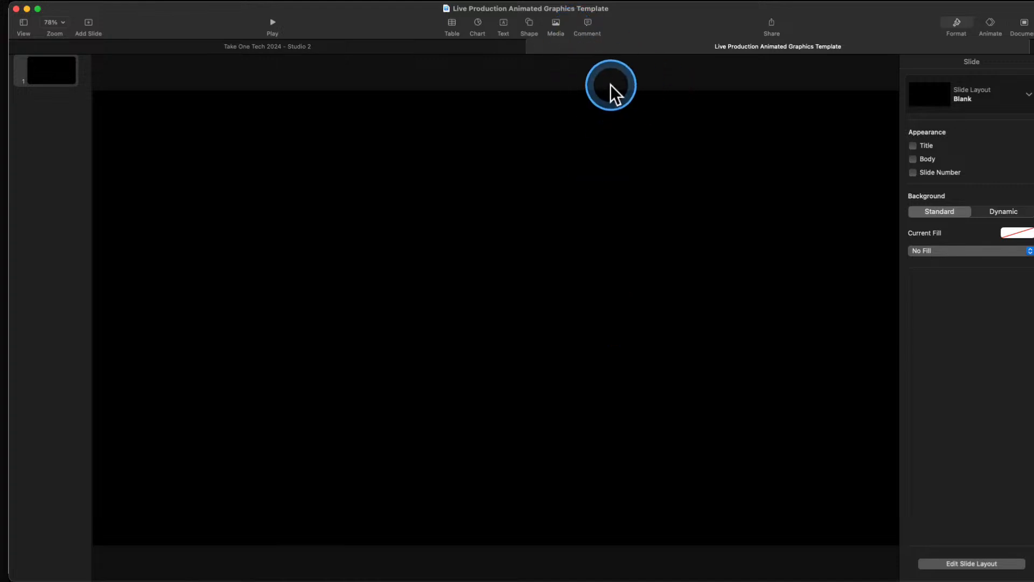
left_click(554, 24)
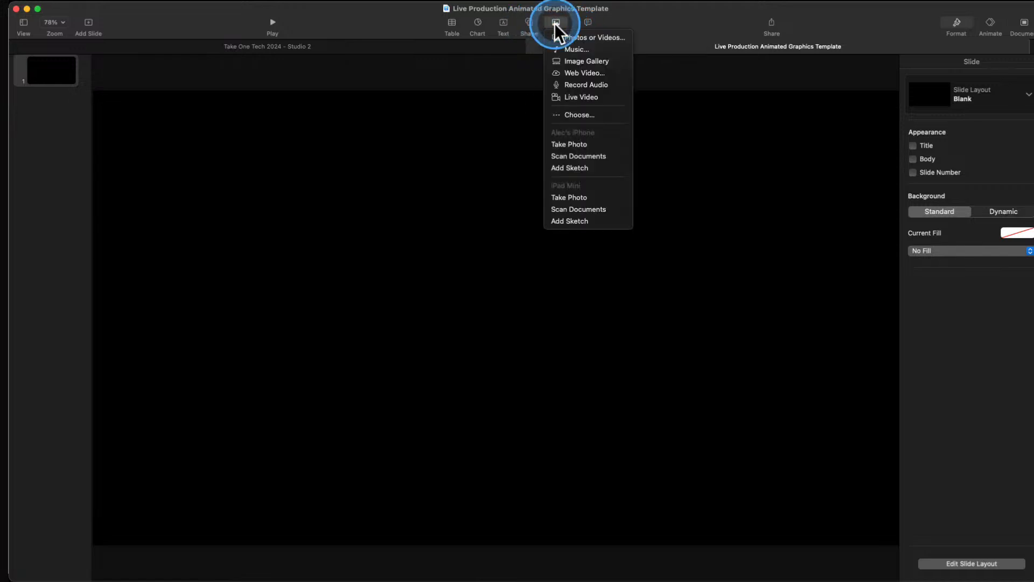
left_click(590, 97)
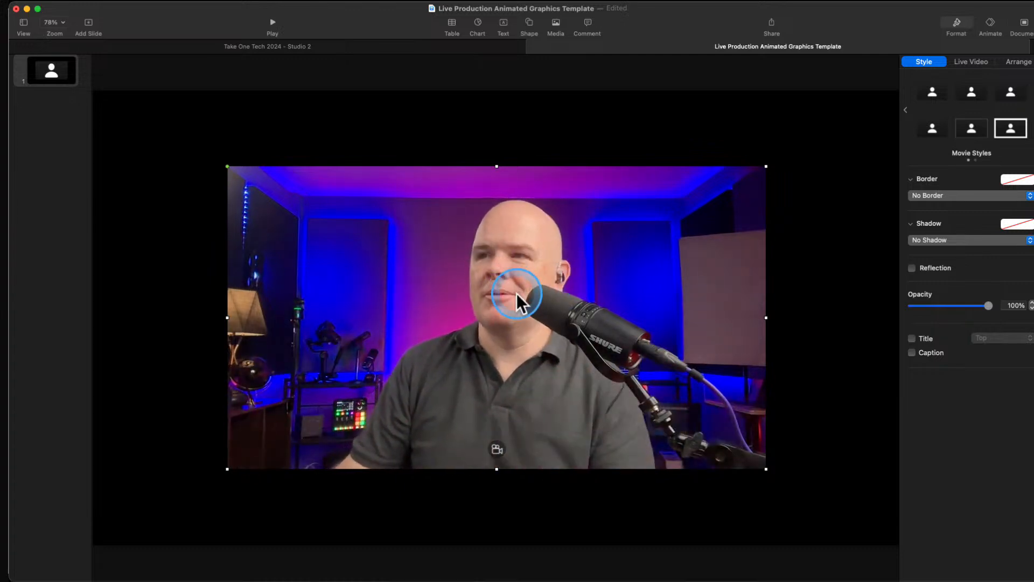
Add a live video source named New Source using the Cam Link 4K camera, and shift the video toward the slide's upper-left
left_click(975, 61)
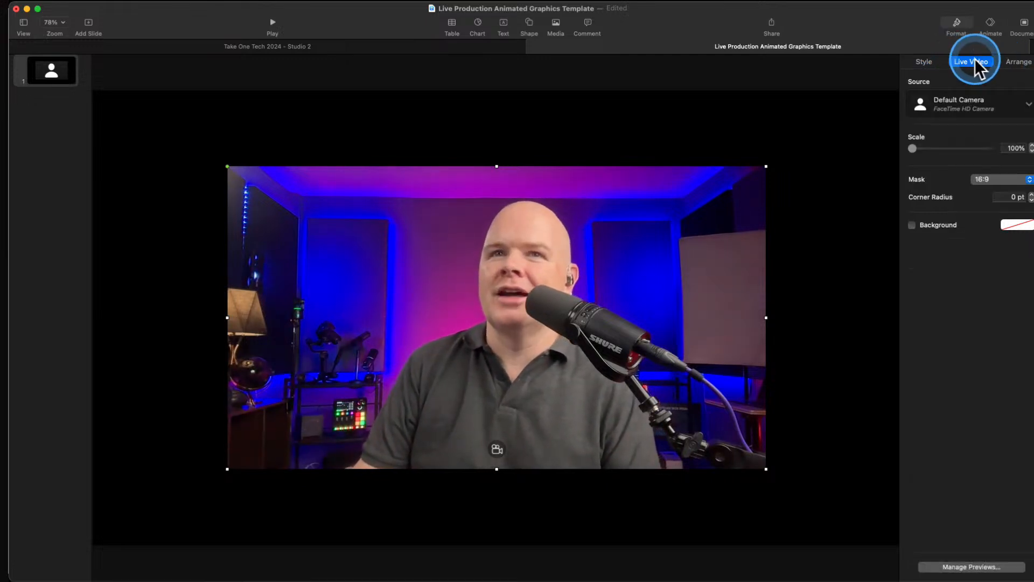
left_click(1016, 104)
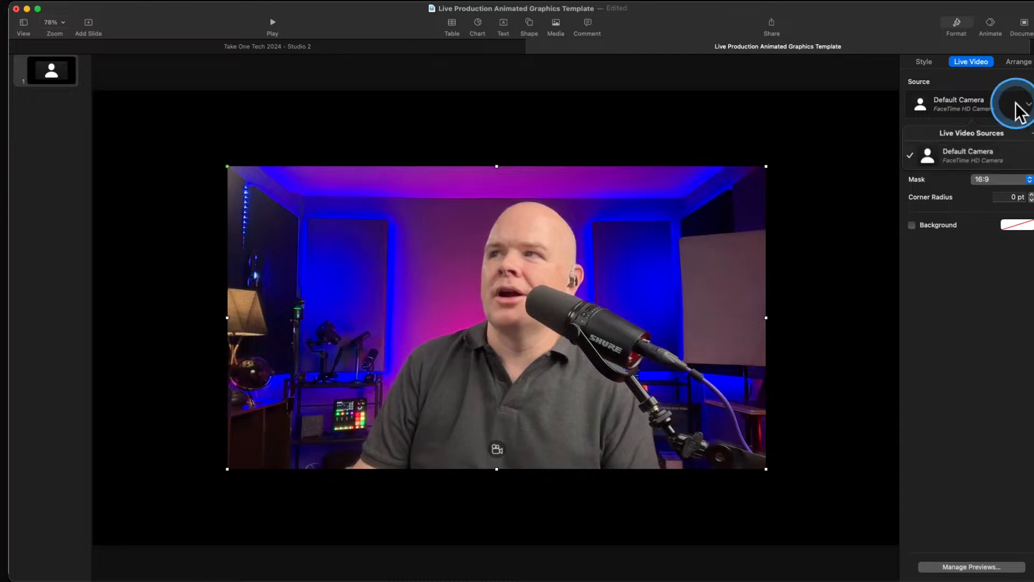
left_click(1027, 133)
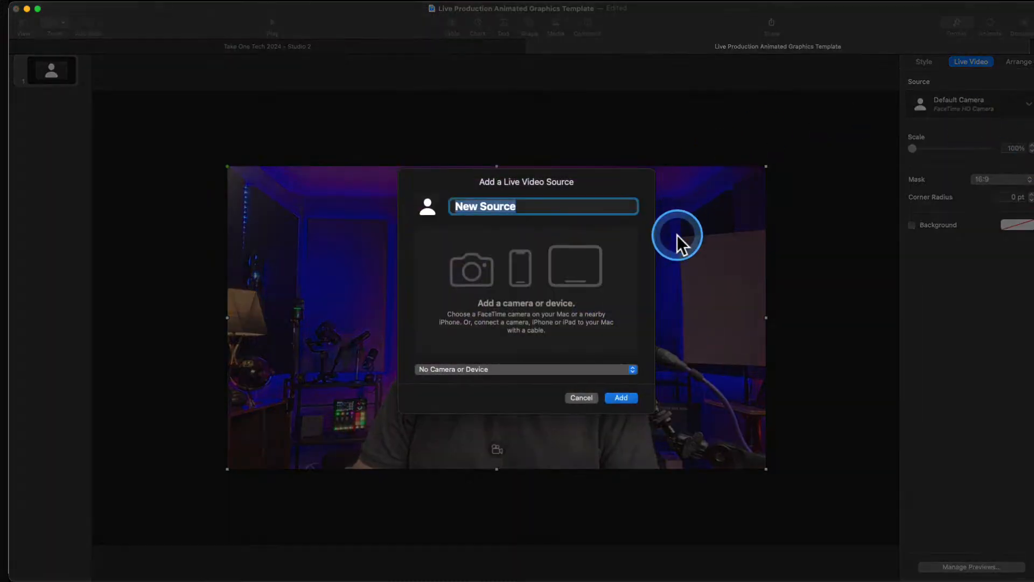
left_click(506, 369)
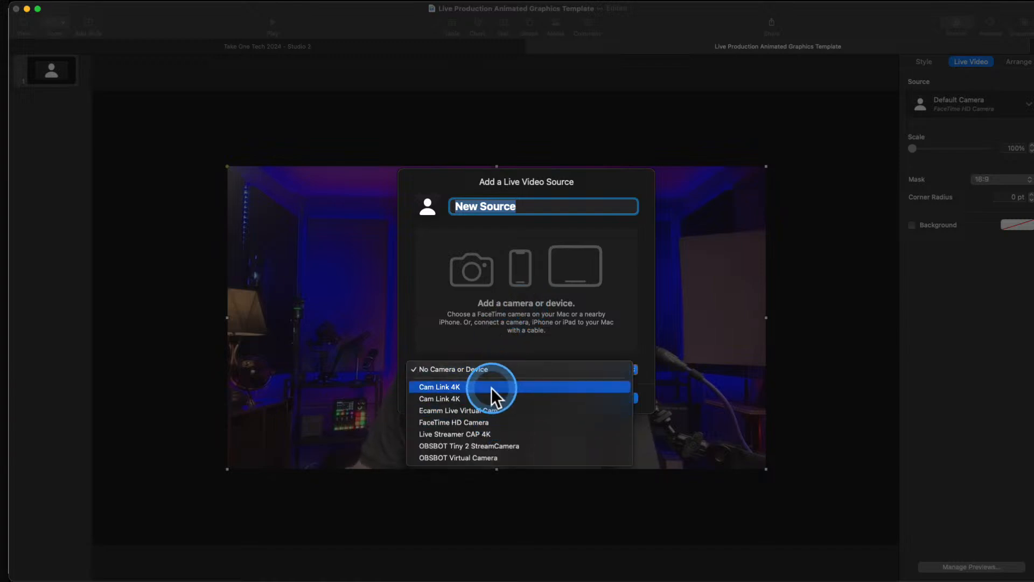
left_click(490, 388)
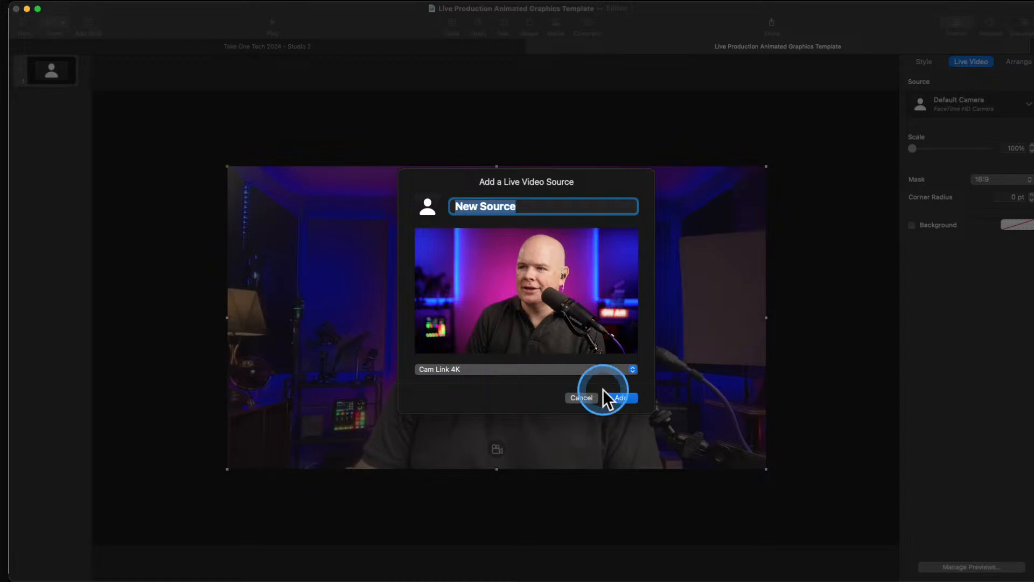
left_click(624, 397)
left_click_drag(469, 316, 438, 306)
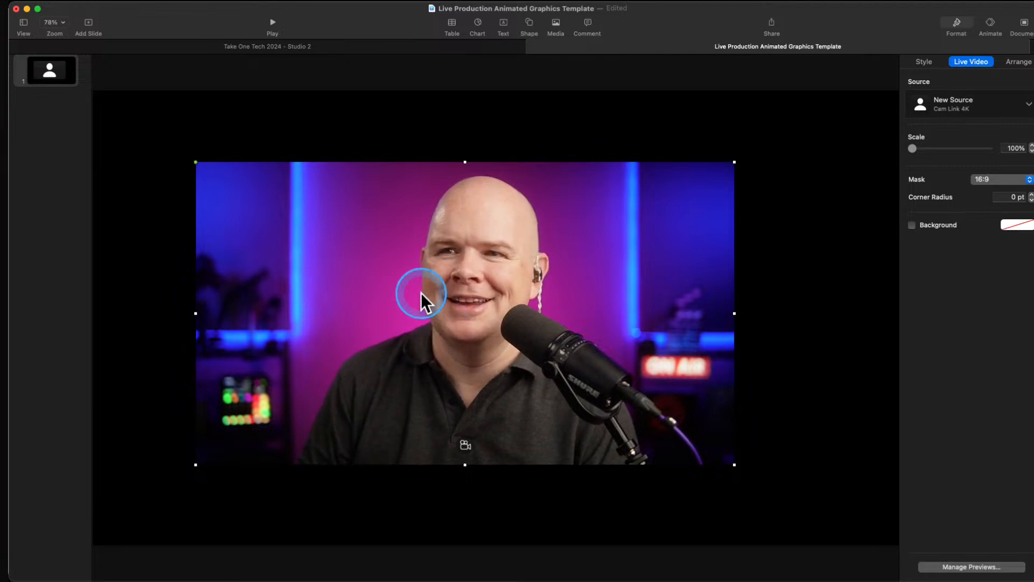
left_click_drag(480, 302, 438, 288)
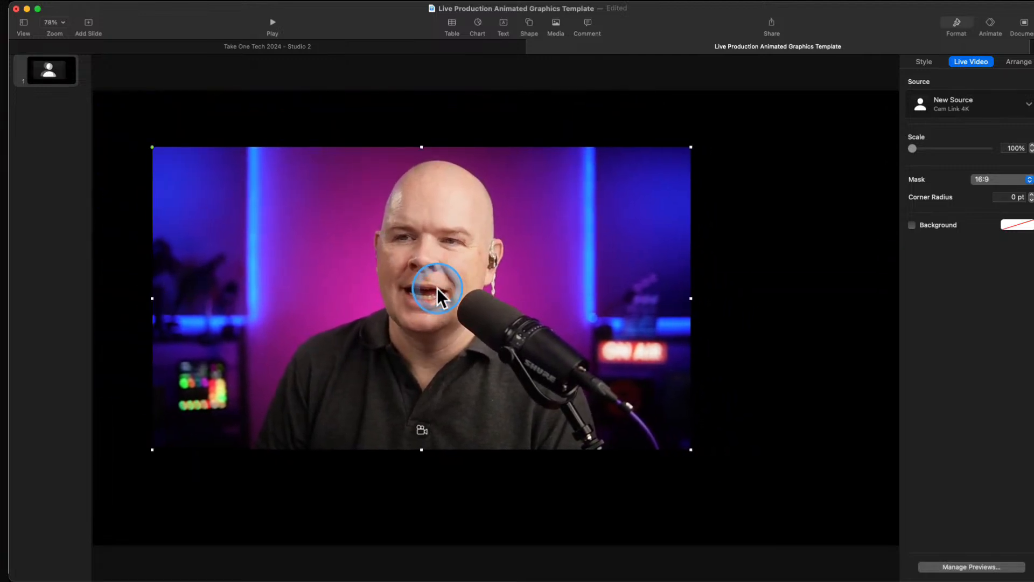
Add a second slide and place a copy of slide 1's live video on it
left_click(88, 24)
left_click(94, 63)
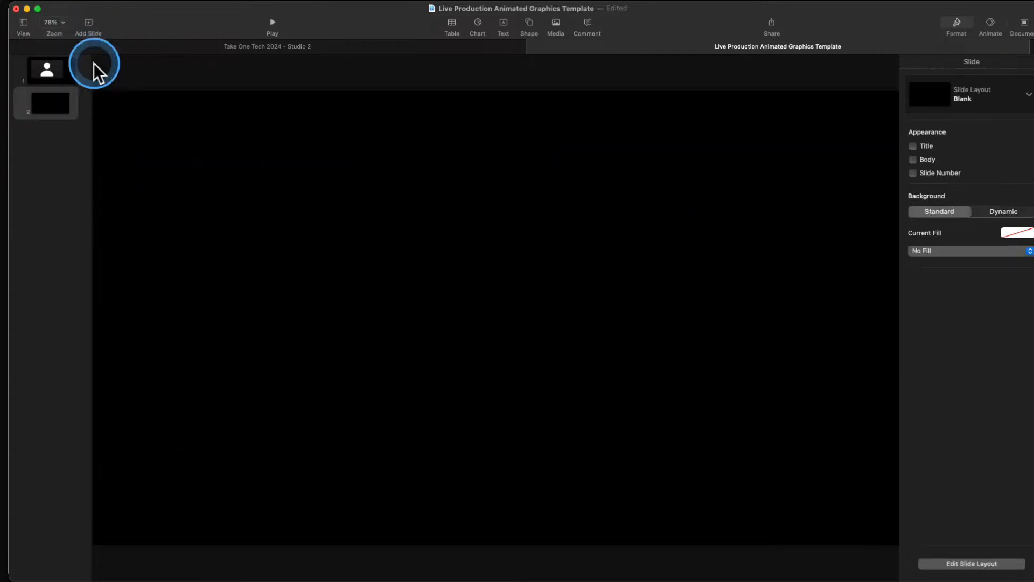
left_click(61, 72)
left_click(363, 195)
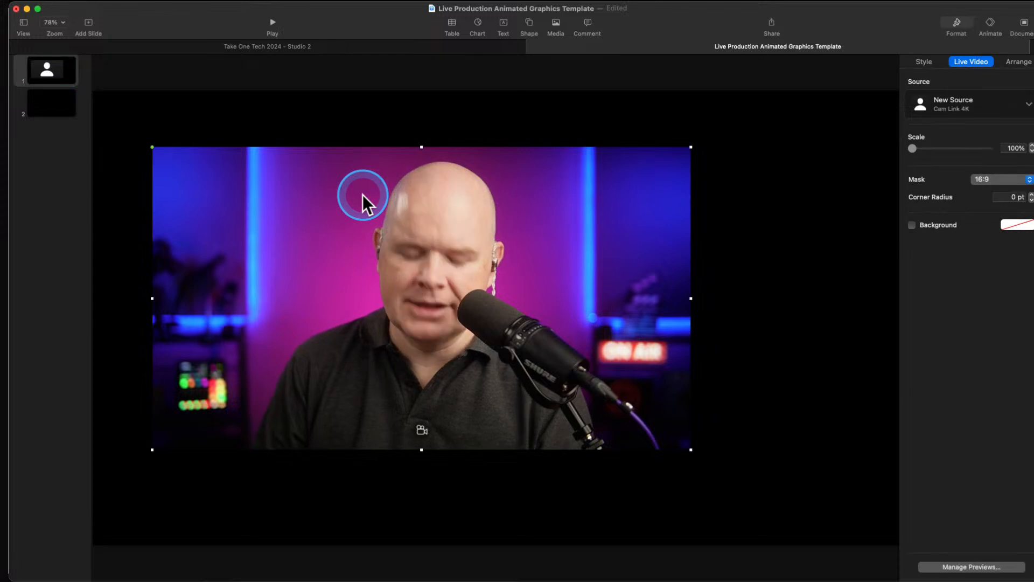
left_click(62, 111)
key("super+v")
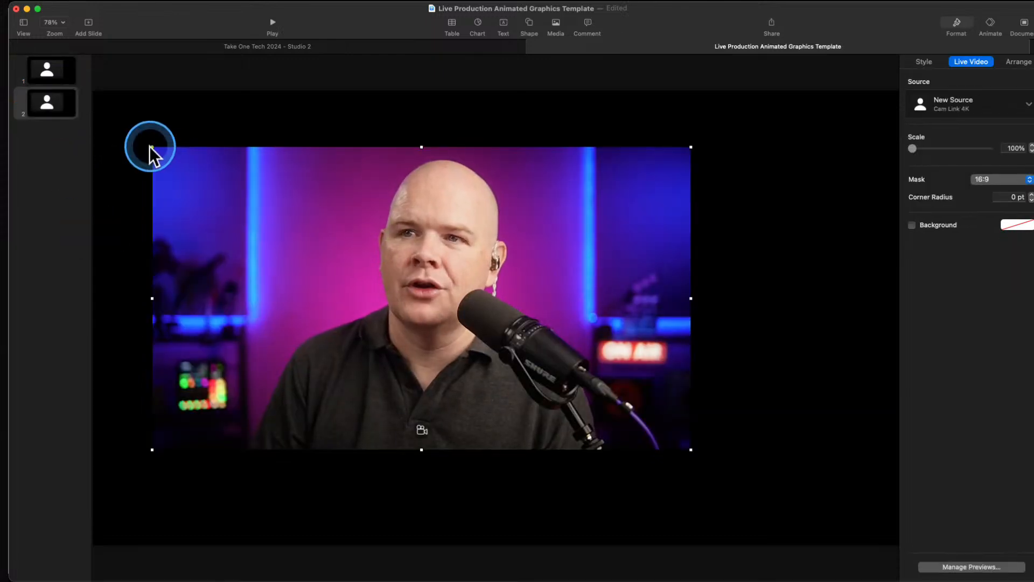
Undo the accidental corner rounding on slide 2's live video, then shrink the video and move it to the slide's lower-right area
left_click_drag(151, 146, 169, 131)
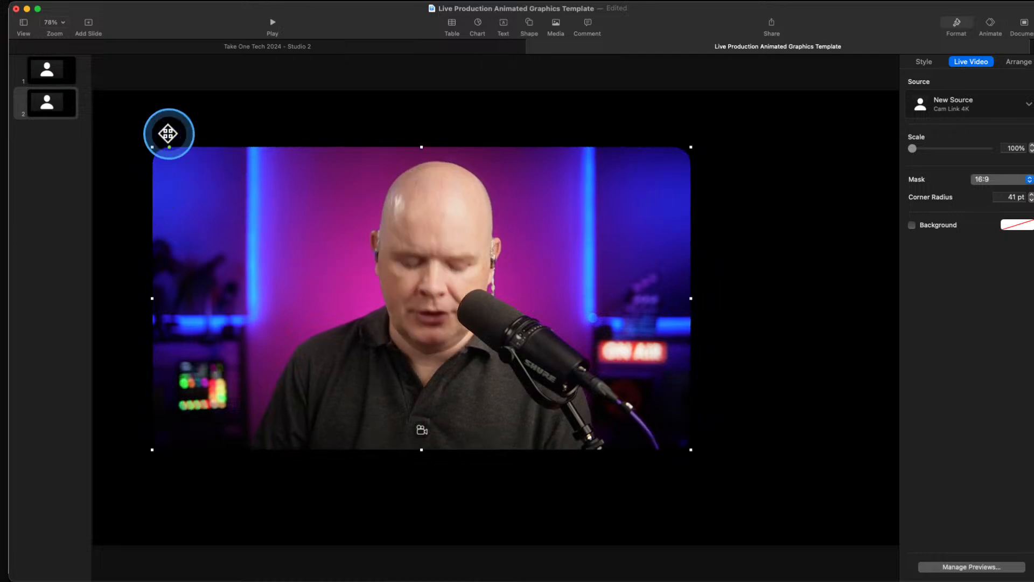
key("super+z")
left_click_drag(690, 146, 462, 274)
left_click_drag(372, 296, 781, 313)
Compare the live video on slides 1 and 2, and apply a Magic Move transition to slide 1
left_click(70, 80)
left_click(64, 110)
left_click(63, 78)
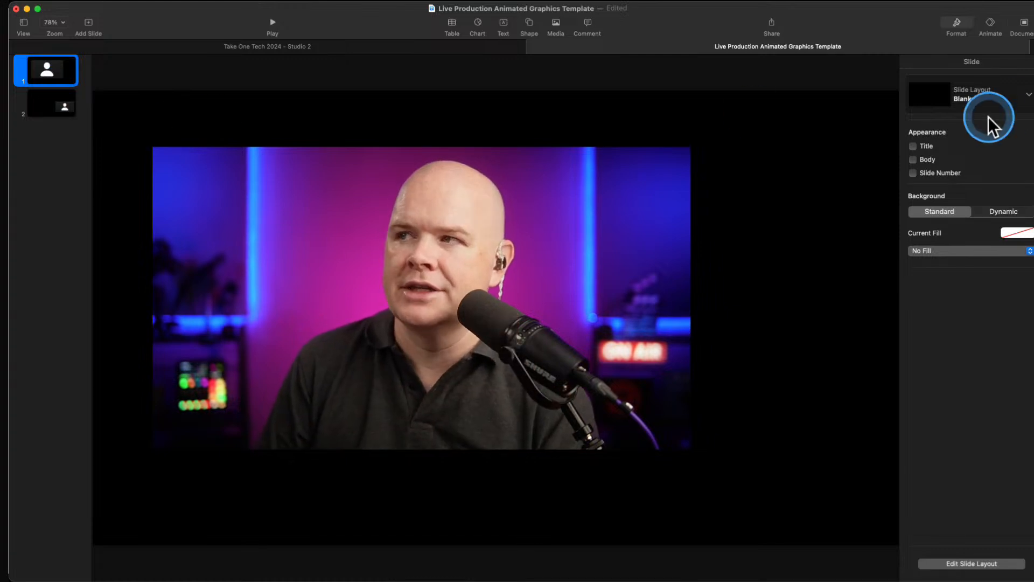
left_click(988, 23)
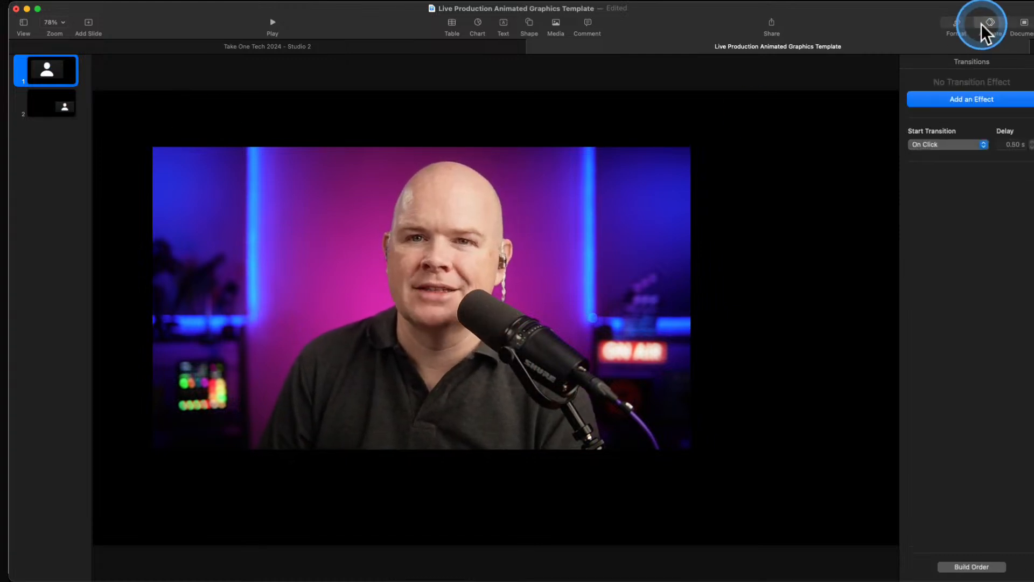
left_click(944, 145)
left_click(965, 100)
left_click(967, 97)
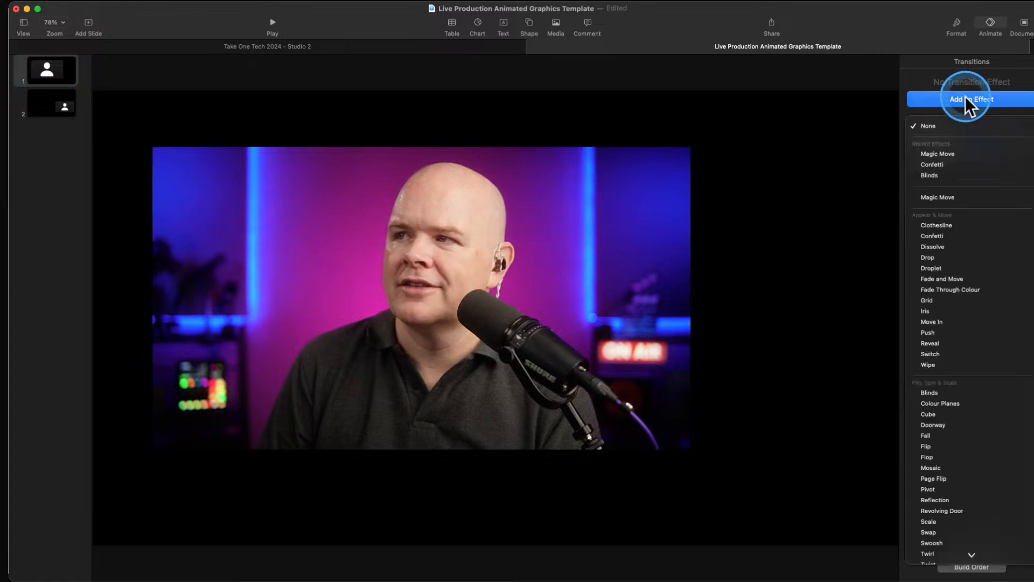
left_click(925, 152)
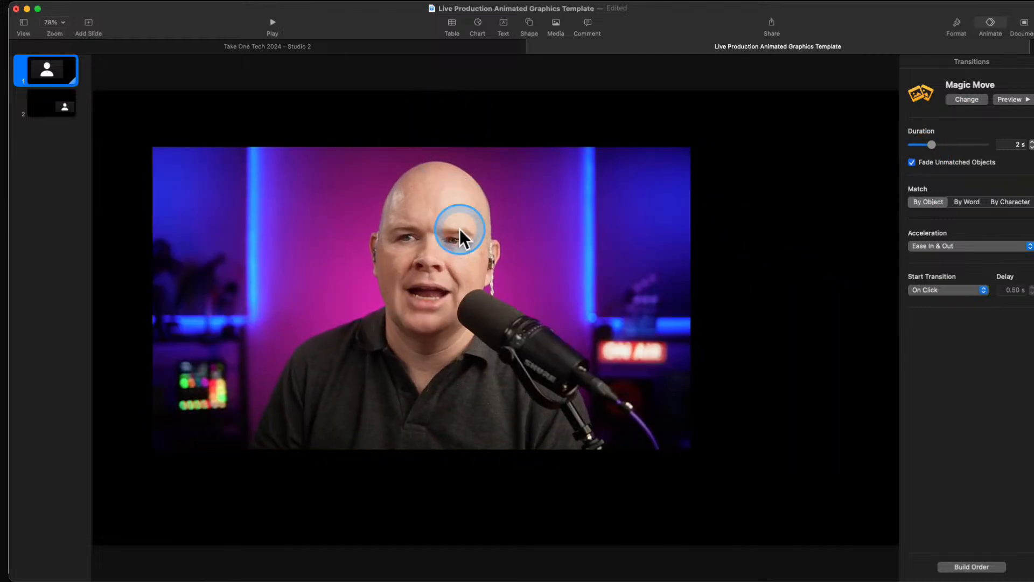
Delete the small live video from slide 2 and remove slide 2 from the presentation
left_click(460, 281)
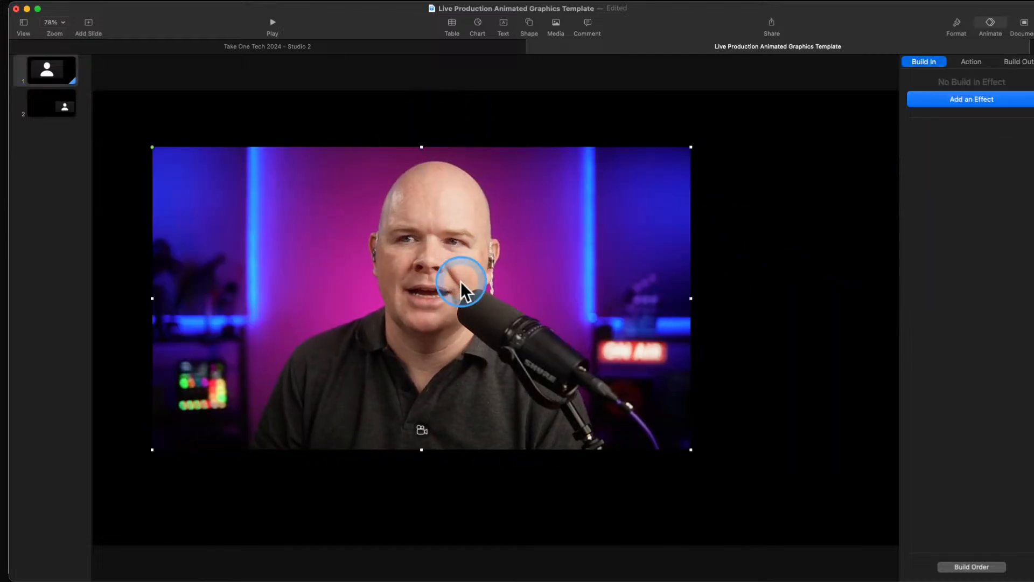
left_click(52, 101)
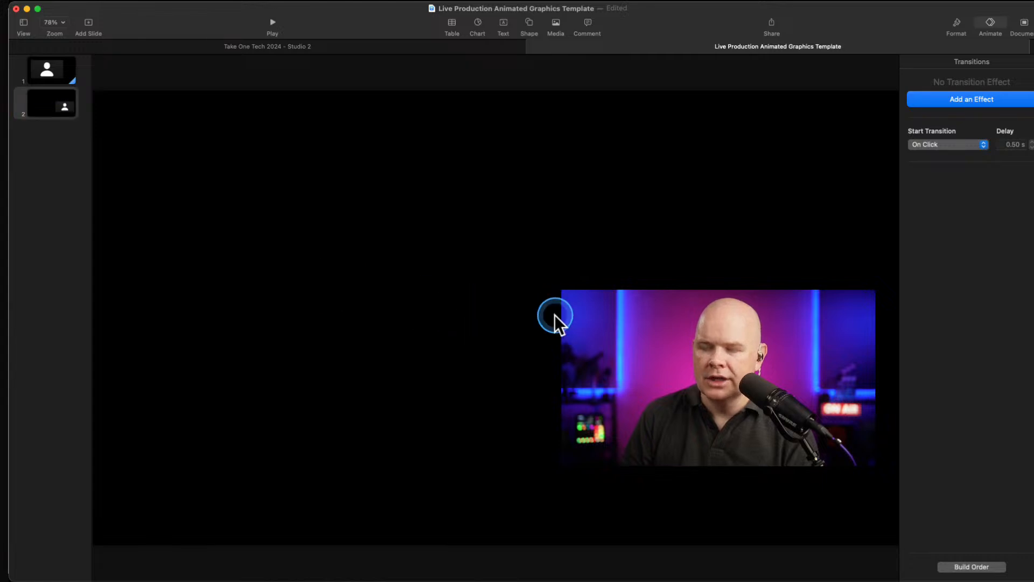
left_click(591, 312)
key("Delete")
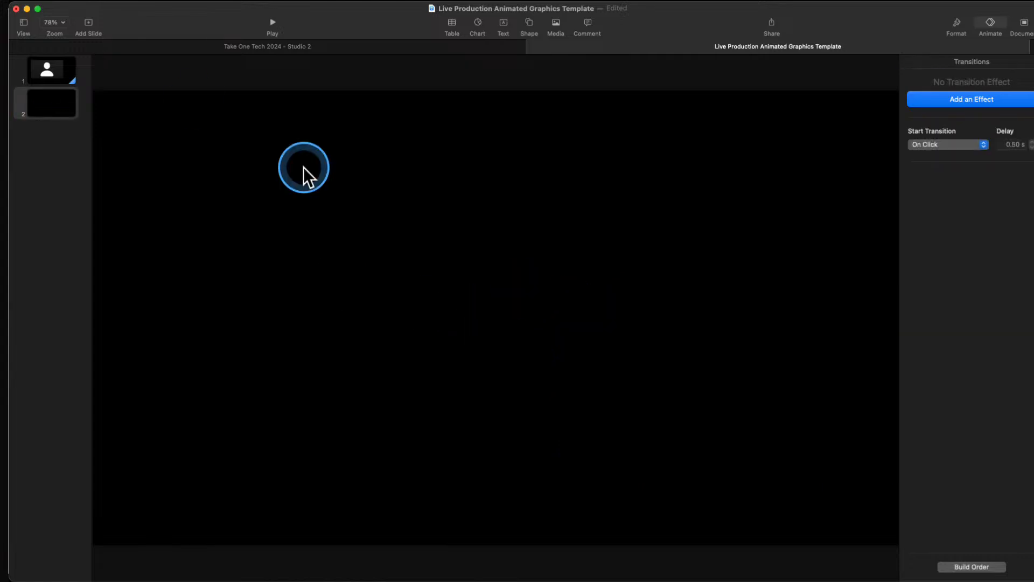
key("Delete")
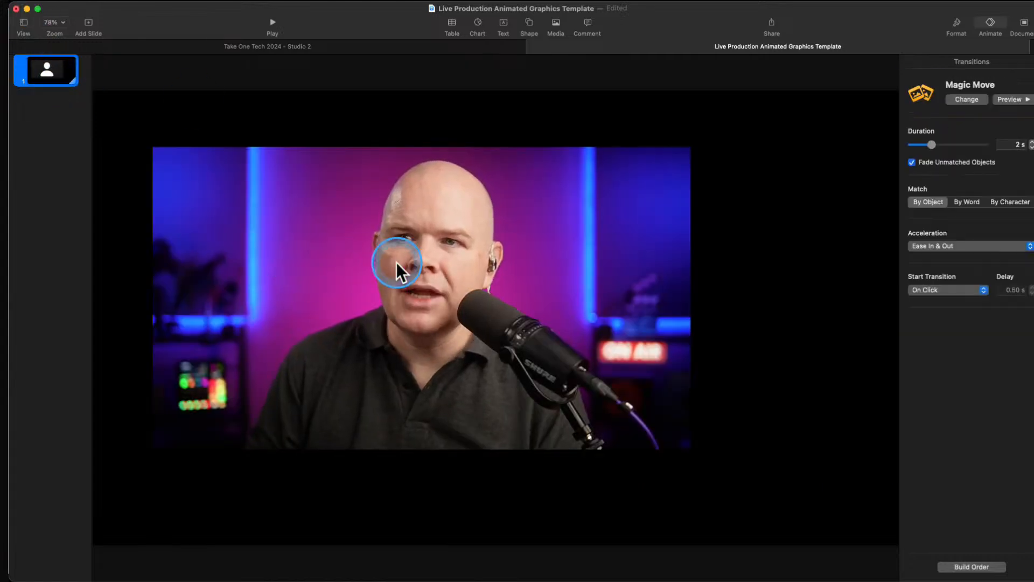
Move slide 1's live video to the slide's upper-left corner and enlarge it to about 1920 × 1080 pt to fill the slide
left_click_drag(403, 277, 338, 221)
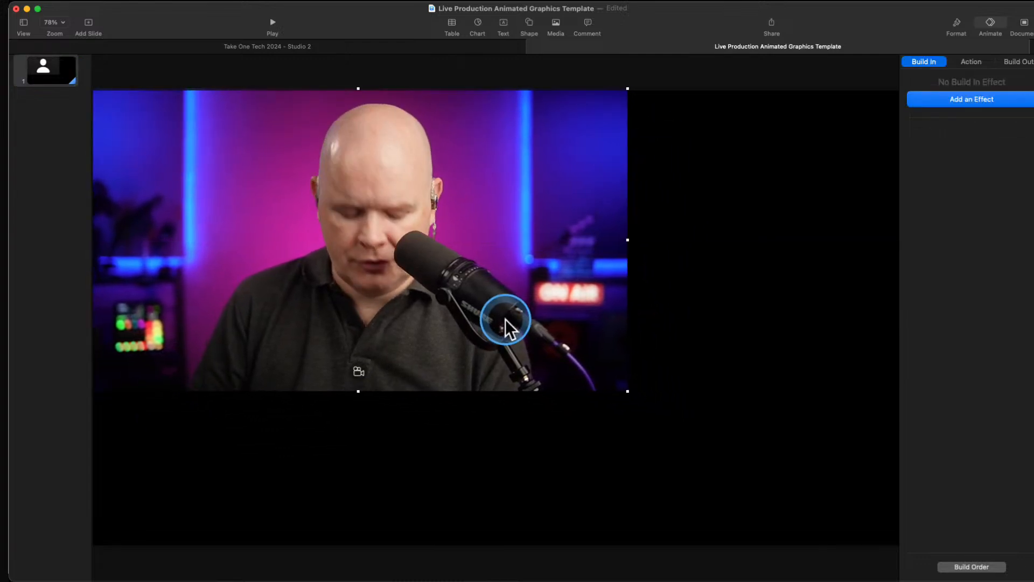
key("super+shift+comma")
left_click_drag(497, 300, 495, 300)
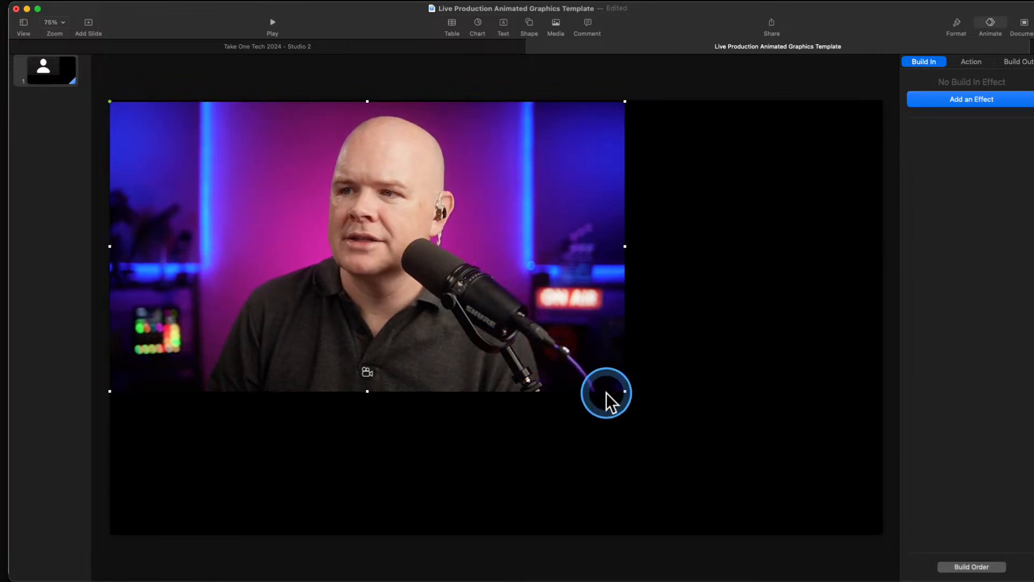
left_click_drag(624, 392, 877, 544)
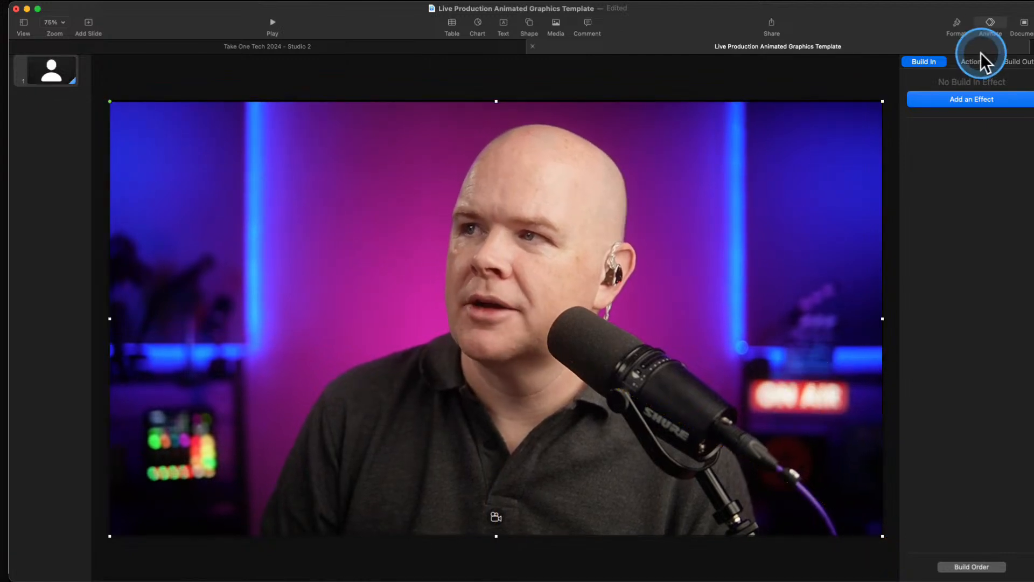
Set the live video's position to X 0 pt and Y 0 pt, and deselect it
left_click(956, 22)
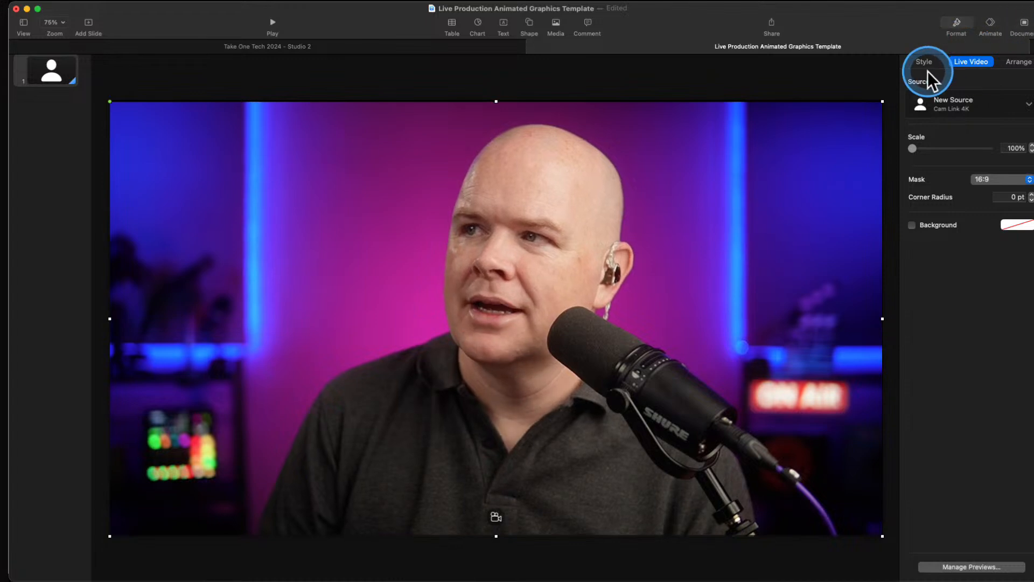
left_click(1018, 62)
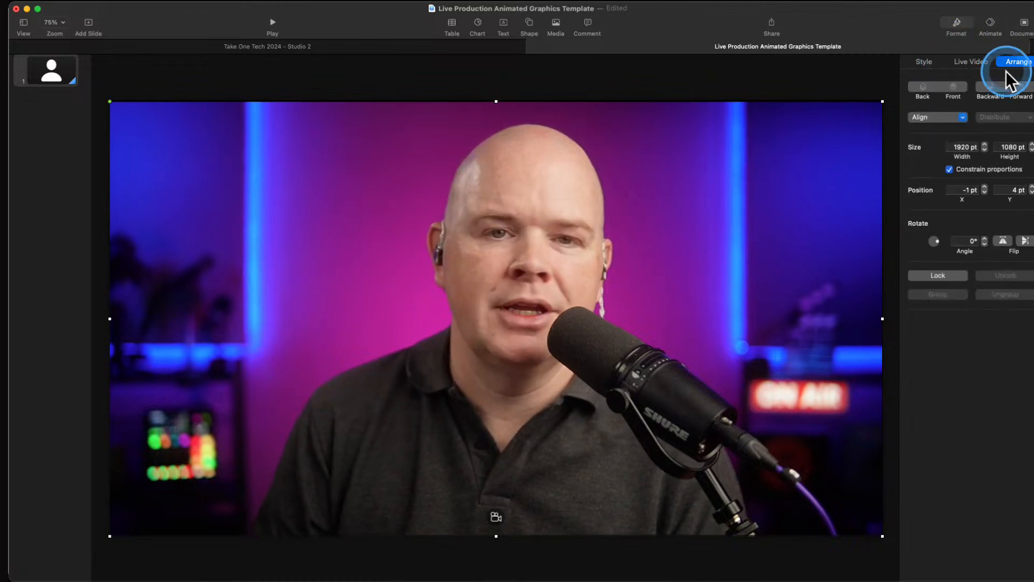
left_click(985, 192)
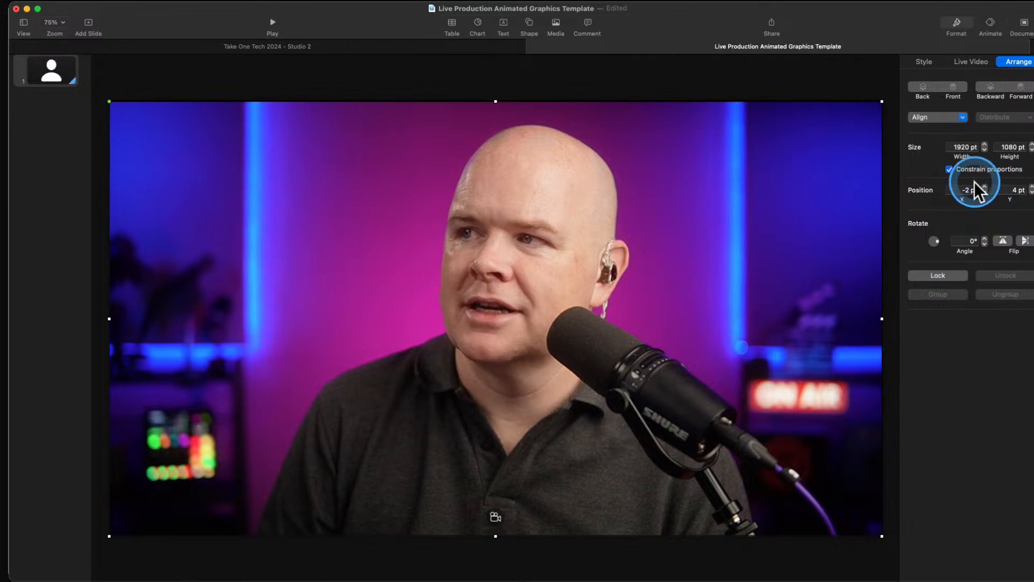
left_click_drag(968, 189, 954, 189)
type("0")
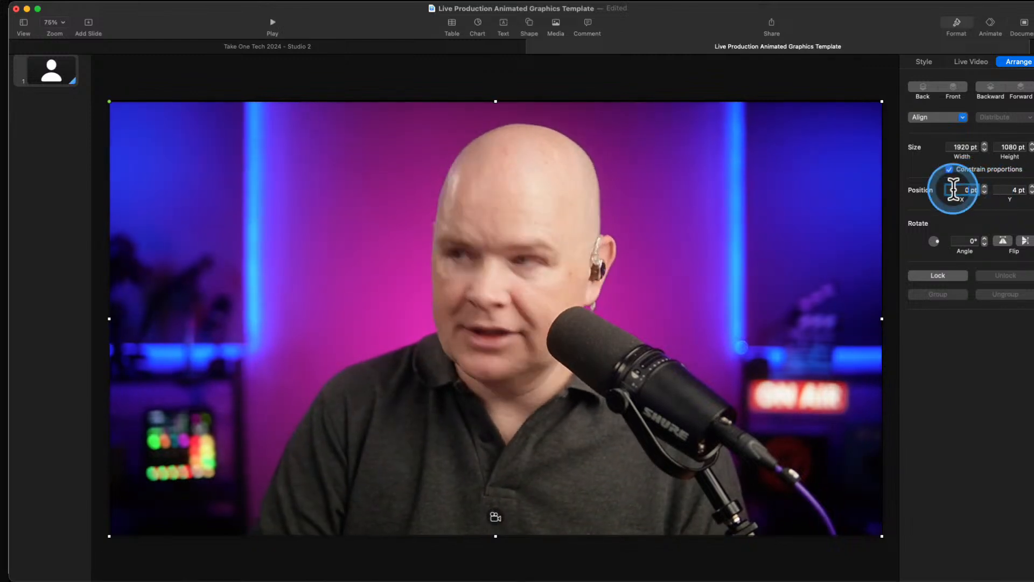
key("Tab")
type("0")
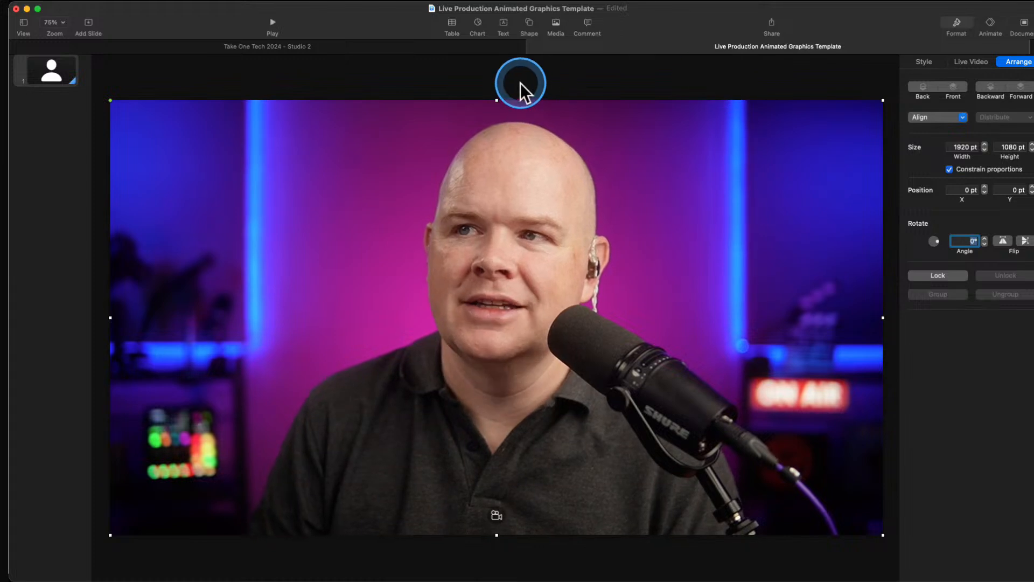
left_click(520, 84)
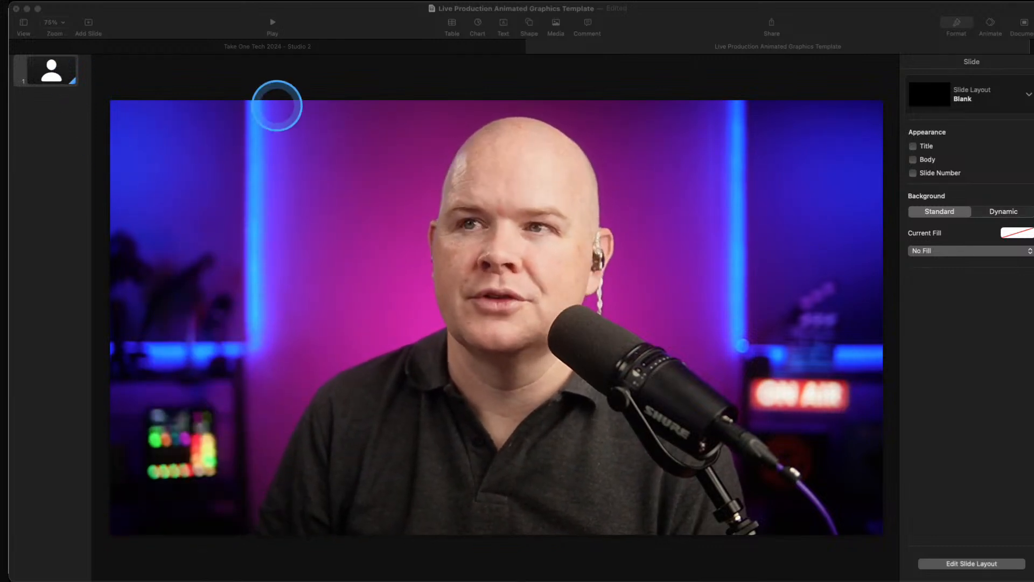
Review the layout of slide 28 in the Take One Tech 2024 - Studio 2 presentation, and return to the Live Production Animated Graphics Template
left_click(354, 50)
scroll(50, 531, "down", 1)
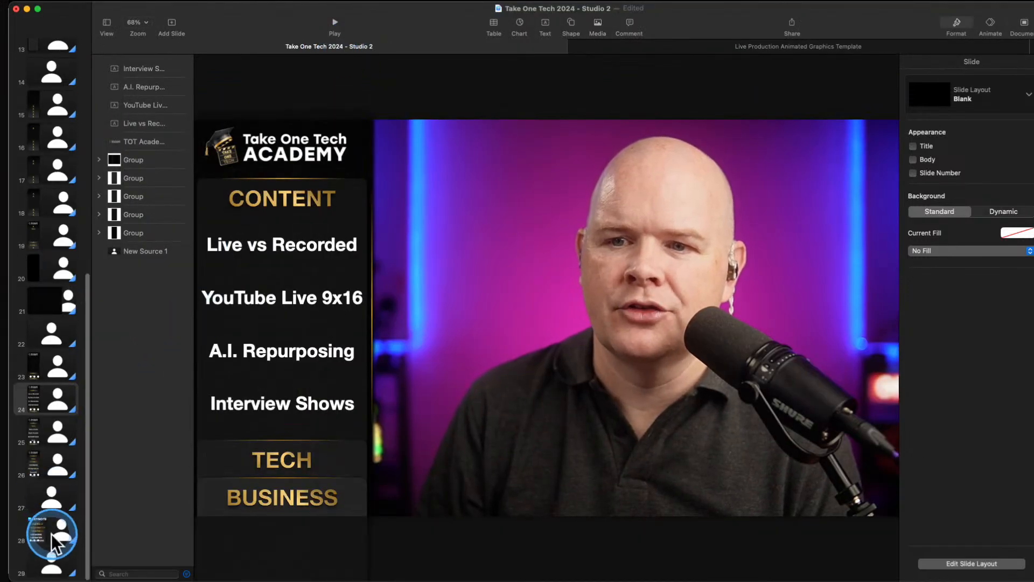
left_click(56, 531)
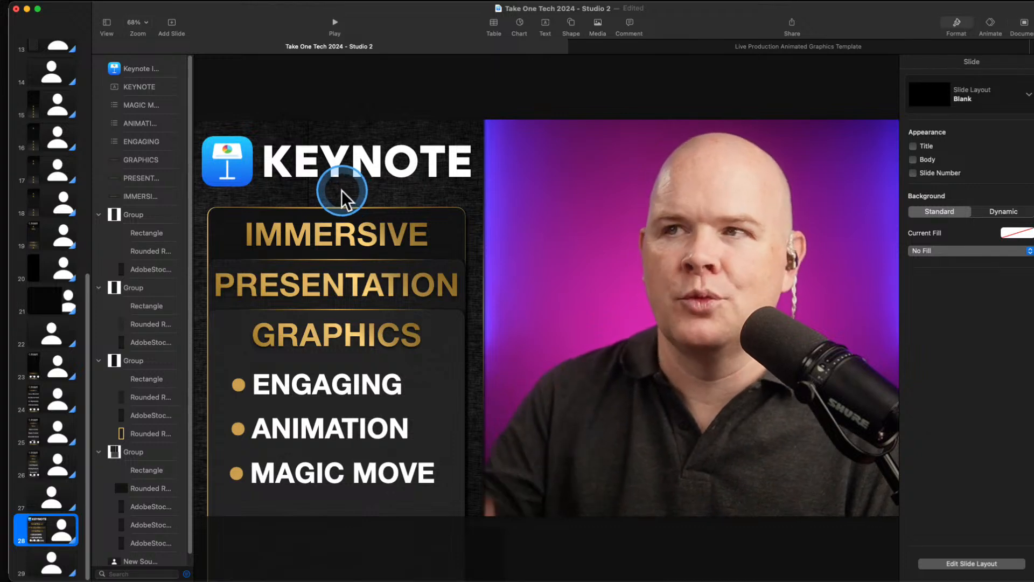
left_click(684, 47)
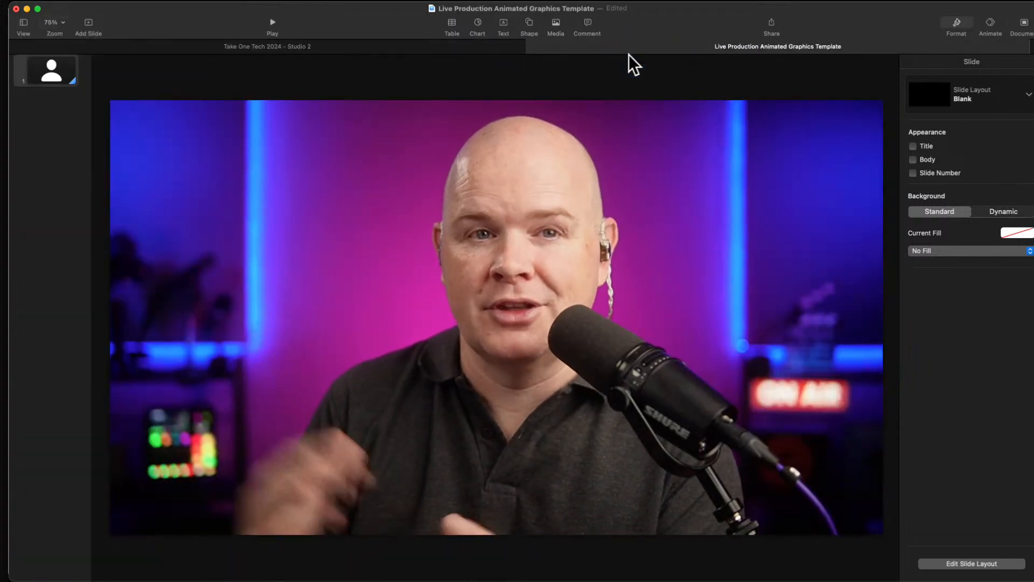
left_click(630, 55)
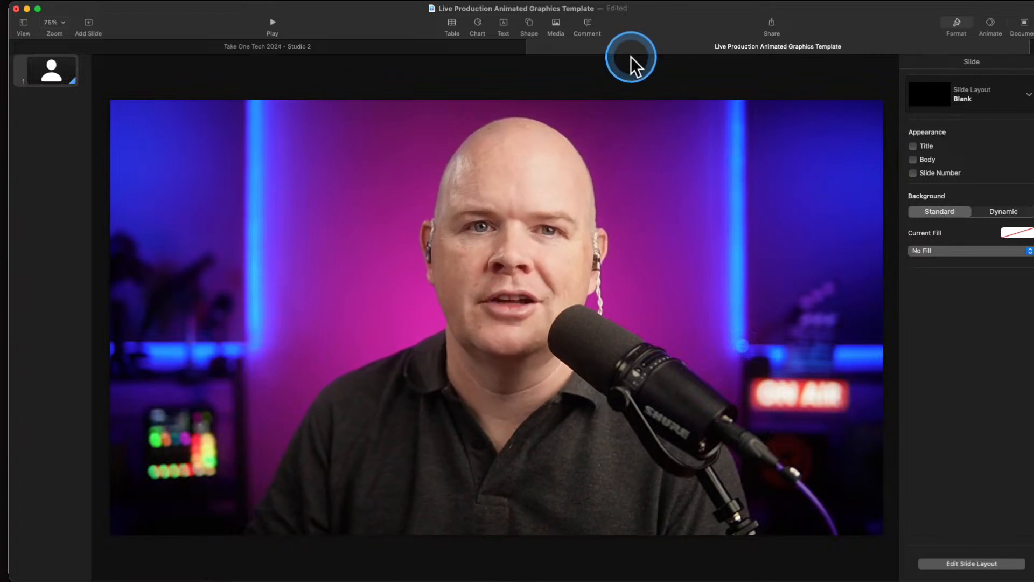
left_click(529, 22)
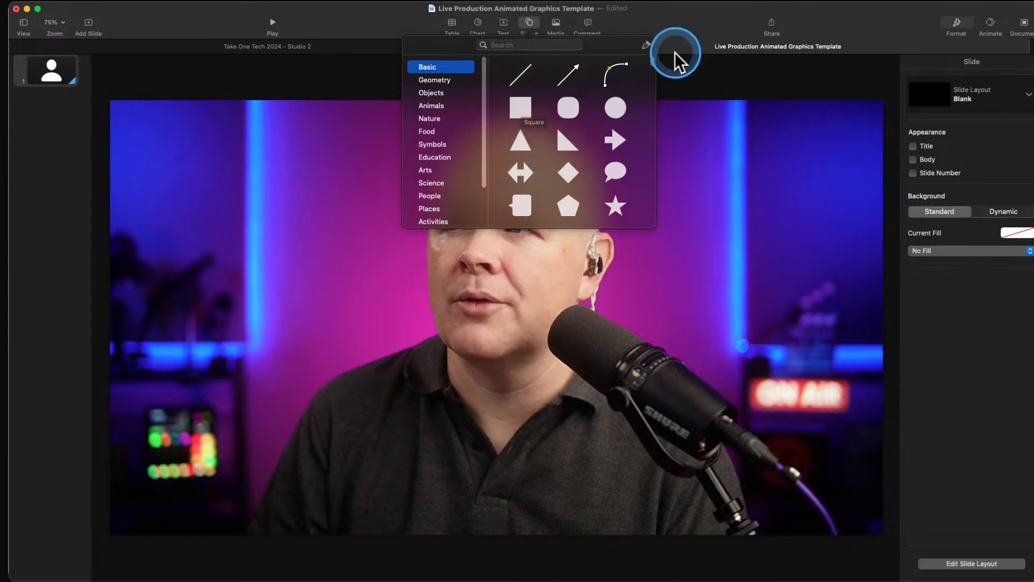
left_click(358, 48)
left_click(710, 46)
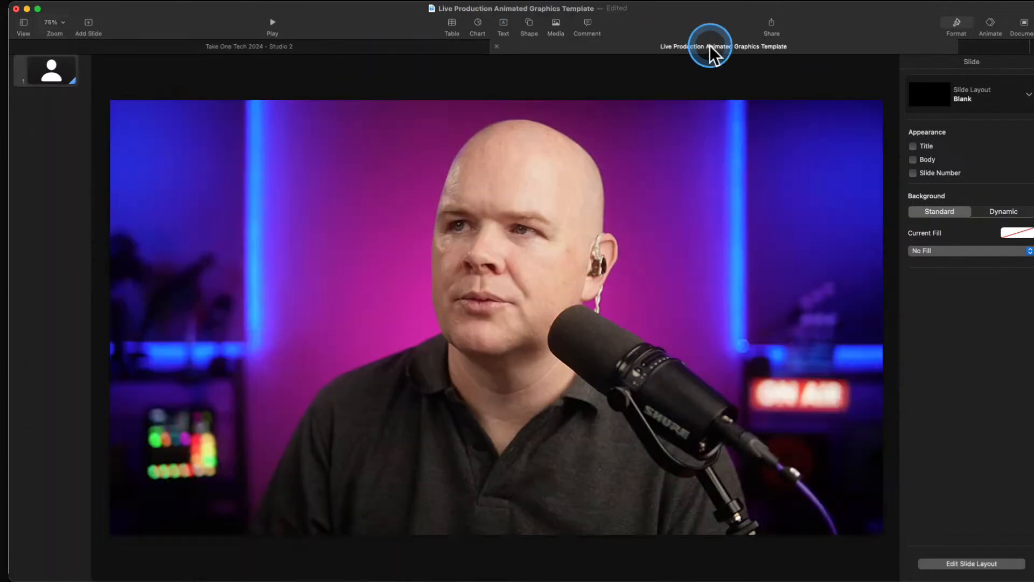
Insert a basic square at the slide's upper-left corner and enlarge it to about 597 × 1088 pt, covering the slide's left side
left_click(528, 23)
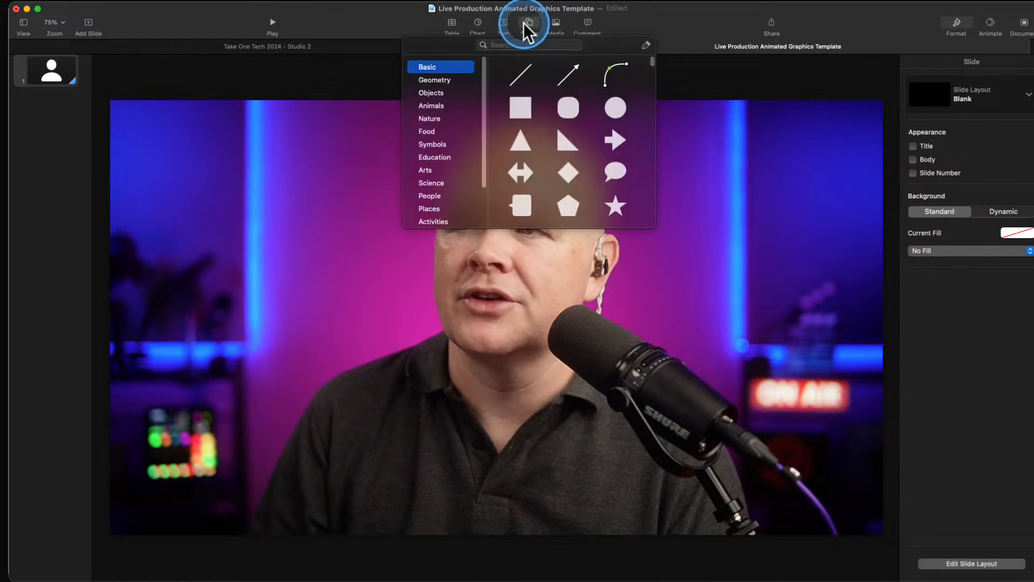
left_click(531, 105)
left_click_drag(502, 323, 122, 119)
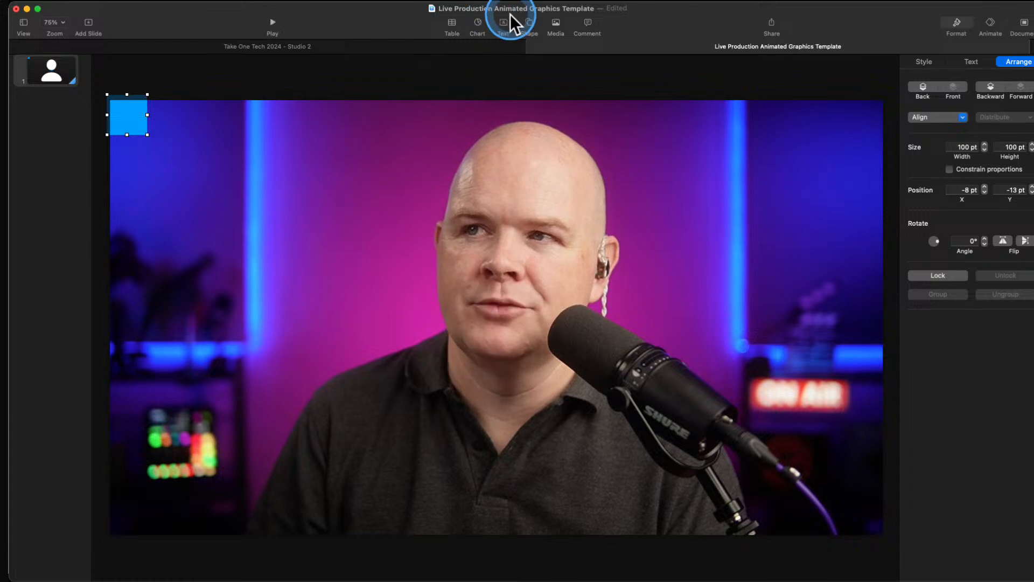
left_click(526, 23)
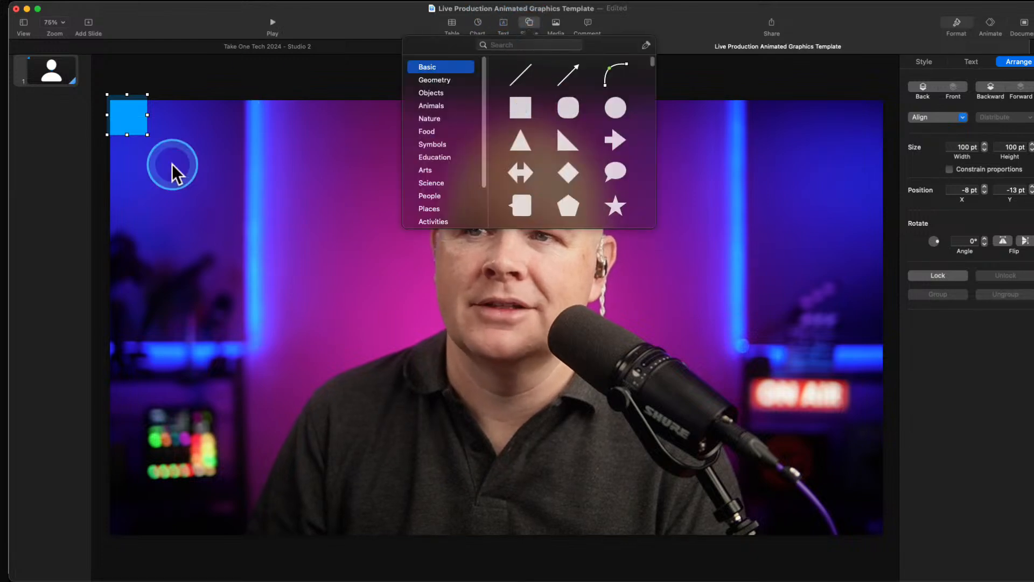
left_click(144, 137)
left_click_drag(146, 135, 342, 528)
left_click_drag(245, 359, 237, 346)
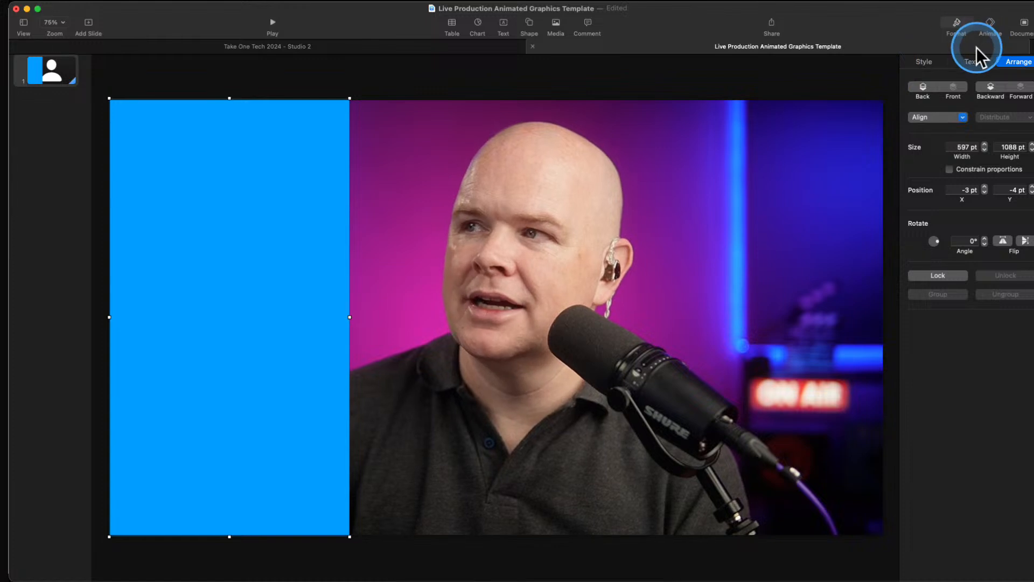
Resize the window slightly so its whole right edge is in view, and show the rectangle's style options
left_click(923, 62)
left_click(956, 25)
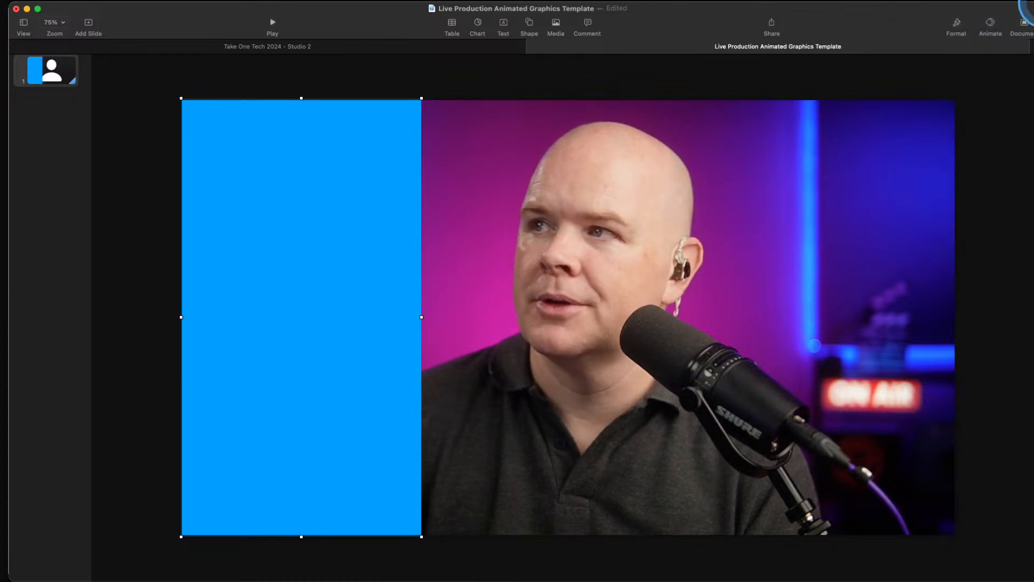
left_click_drag(1033, 2, 1030, 3)
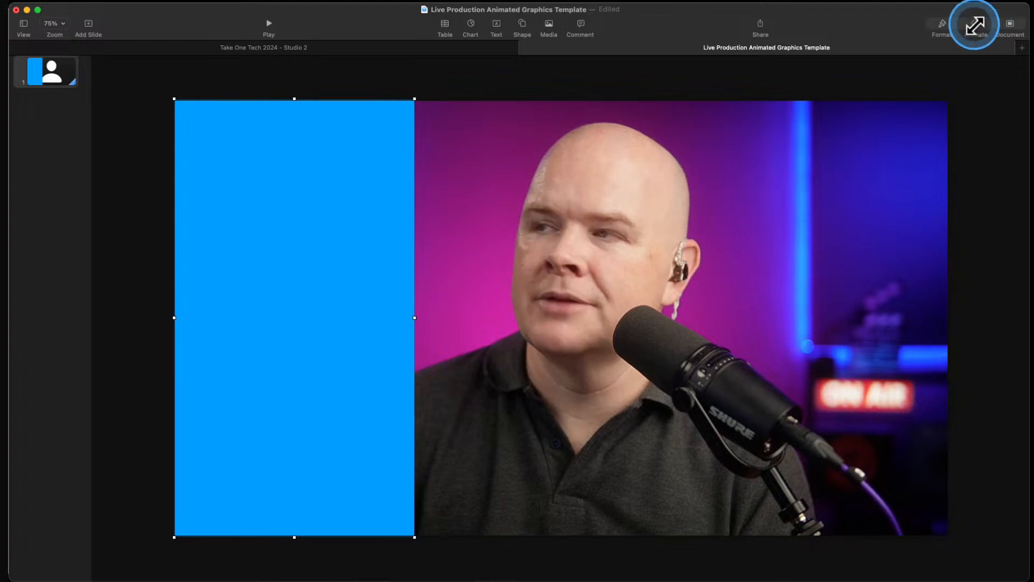
left_click(938, 27)
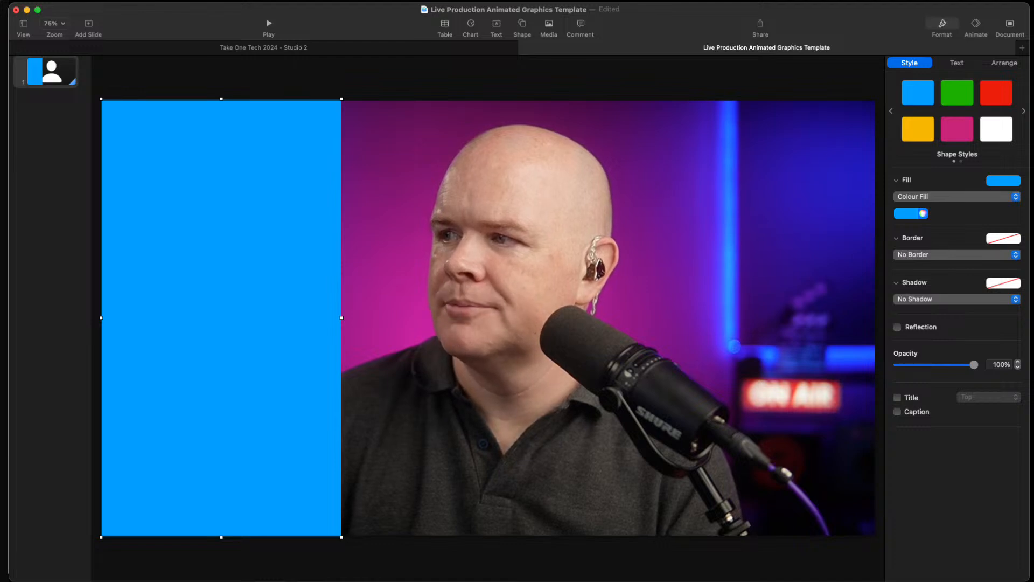
Set the rectangle's custom colour fill to Blue from the Notion palette, and view the colour wheel
key("Return")
left_click(923, 213)
left_click_drag(964, 296, 795, 223)
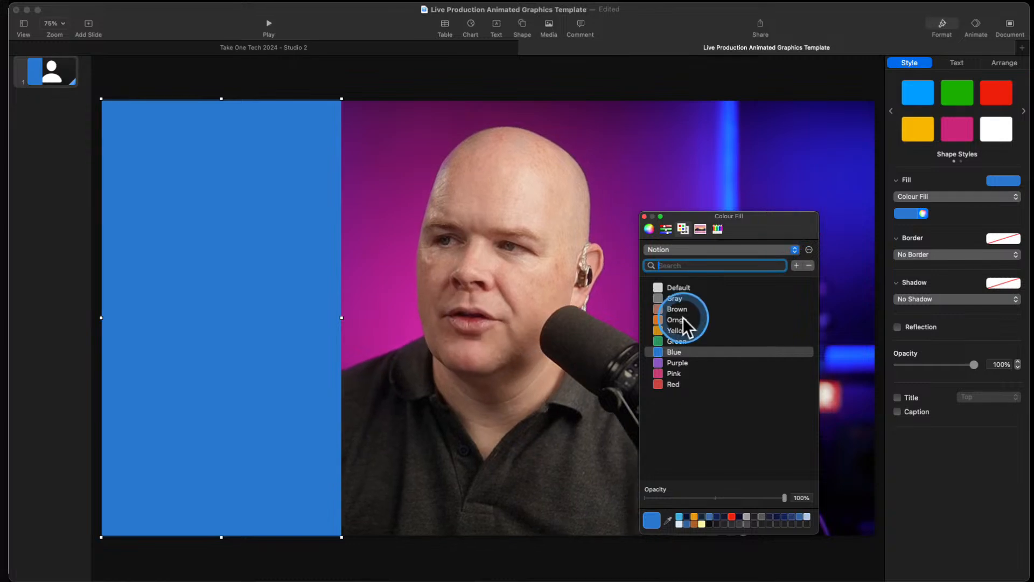
left_click(649, 228)
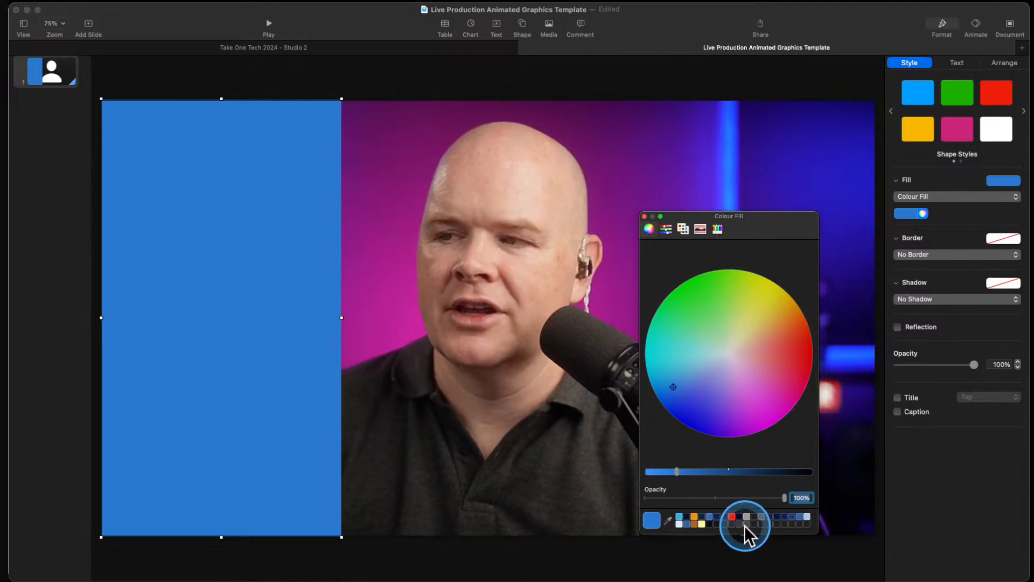
Create a new colour palette from the current fill and rename it "Keynote Tempalte Demo"
left_click(683, 231)
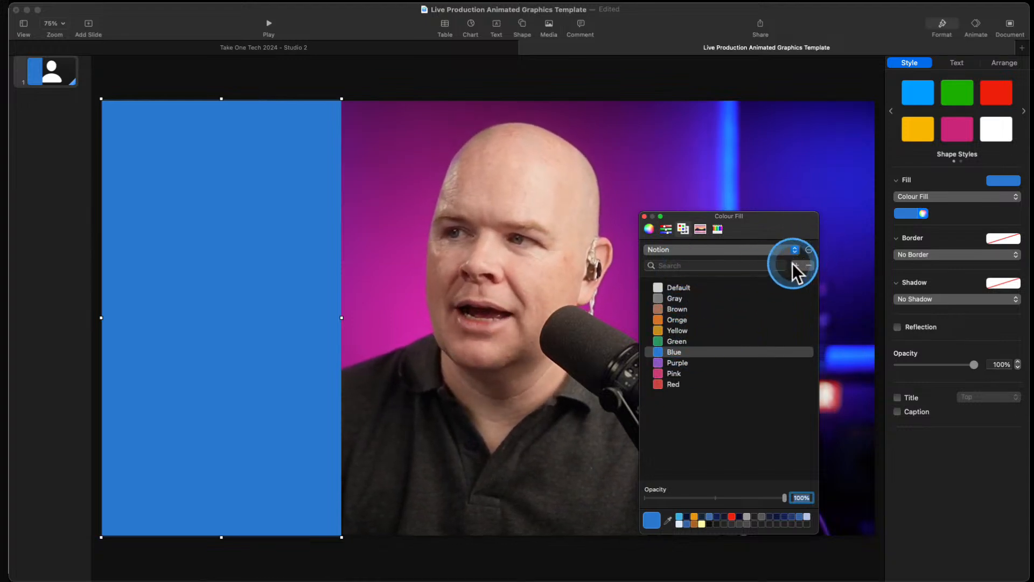
left_click(809, 249)
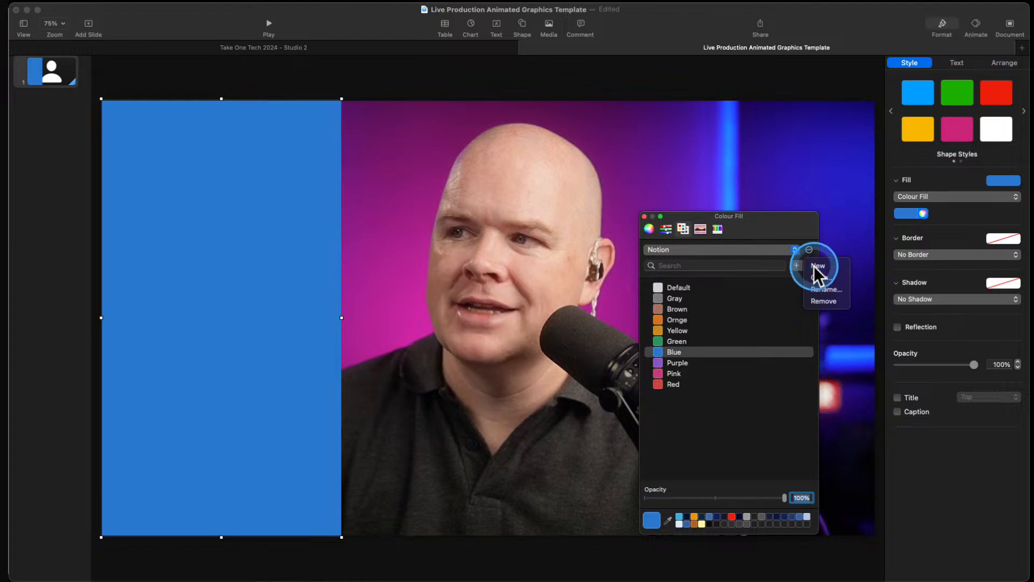
left_click(813, 267)
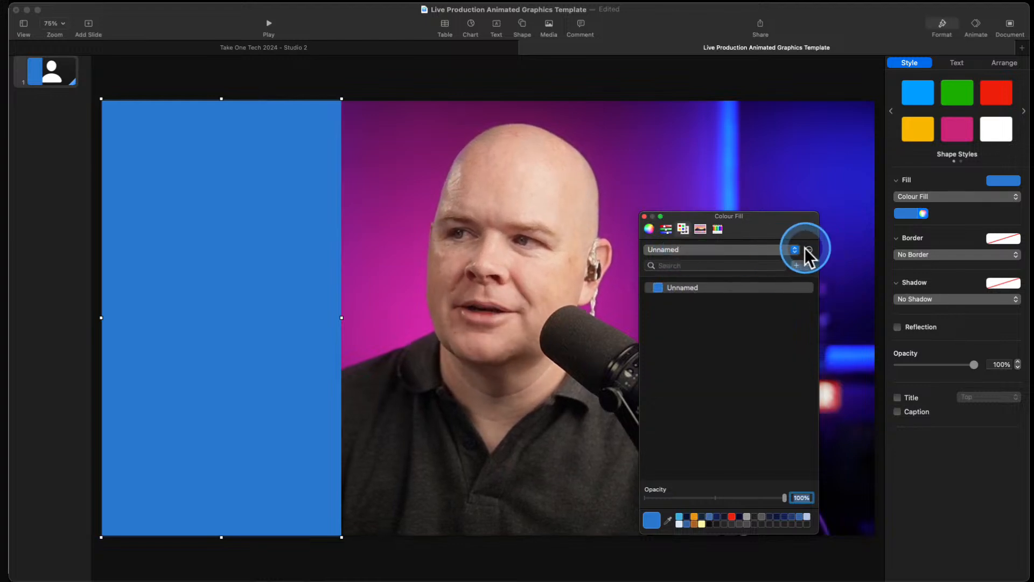
left_click(808, 249)
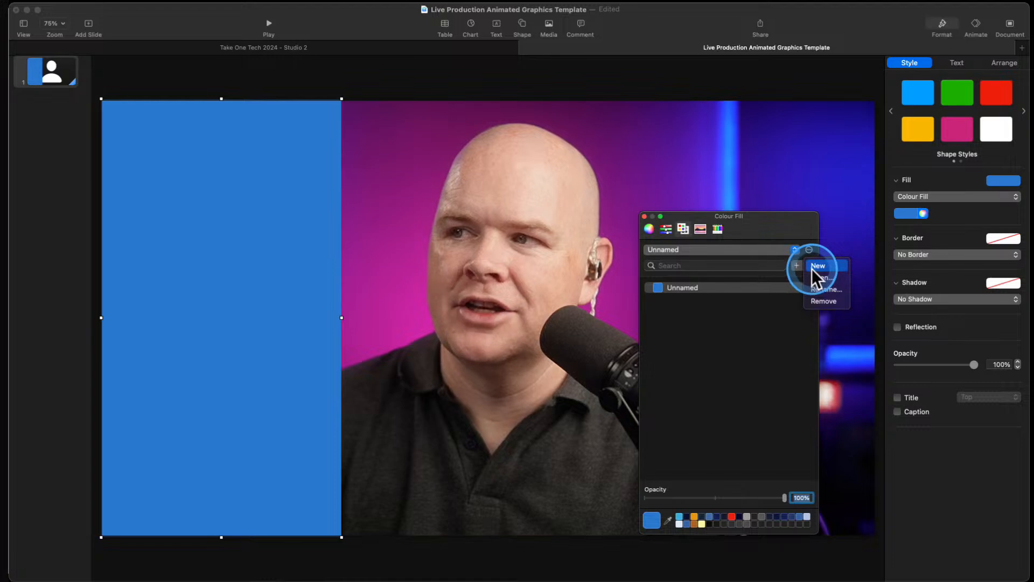
left_click(819, 292)
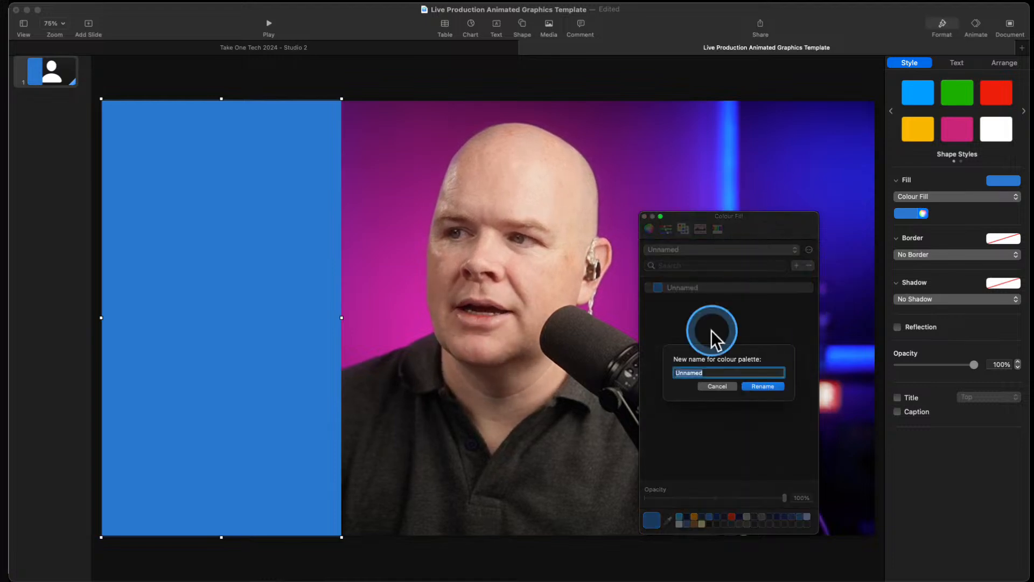
type("Keynote ")
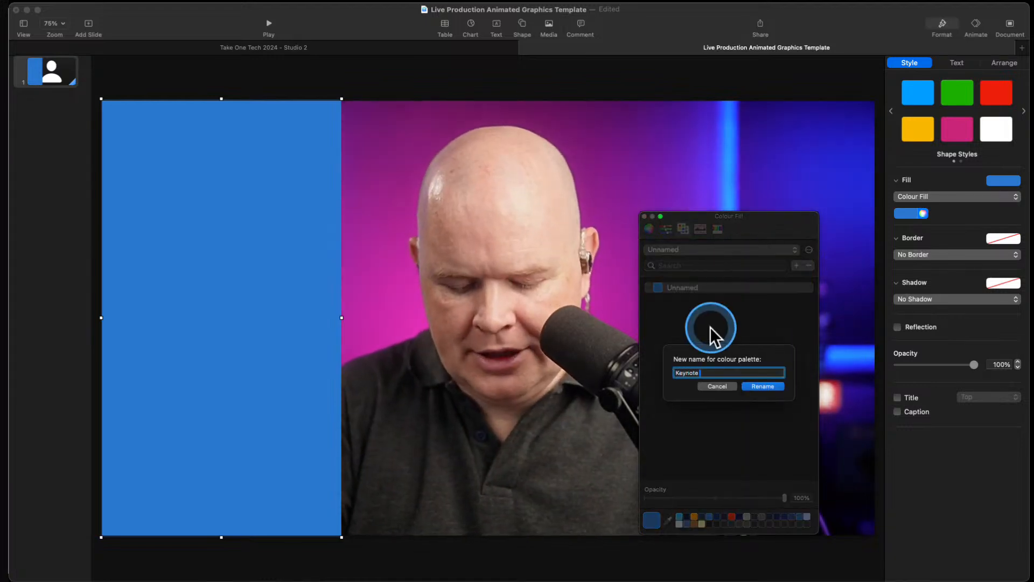
type("Tempalte")
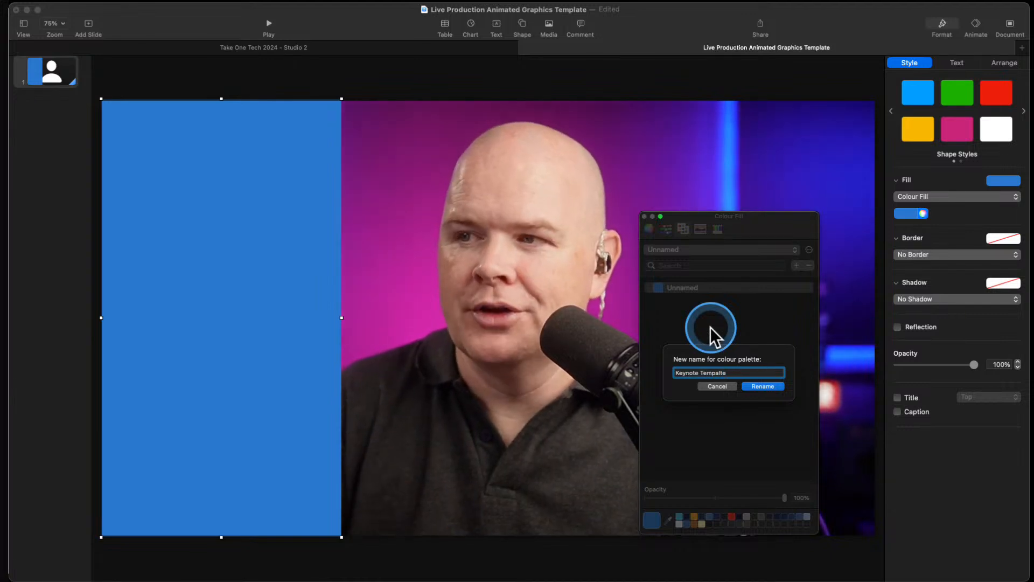
type(" Demo")
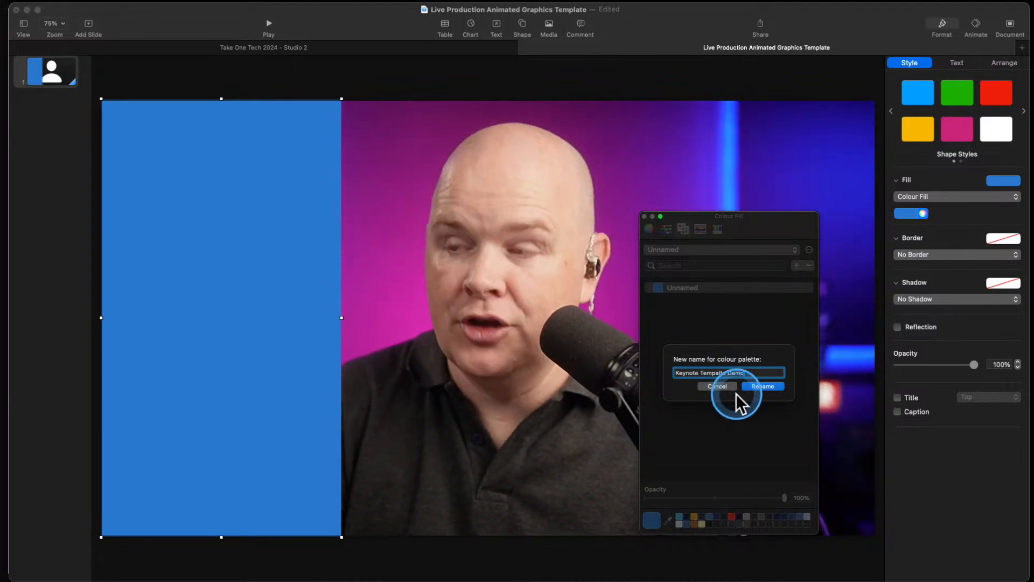
left_click(749, 386)
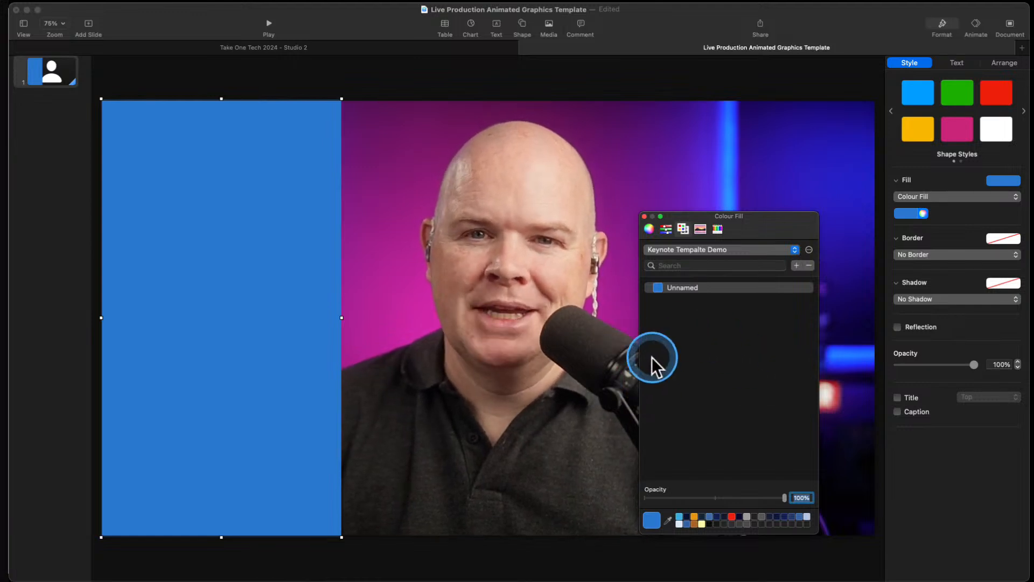
Sample the magenta from the live video's background as the rectangle's fill and store it in the Keynote Tempalte Demo palette
left_click(670, 519)
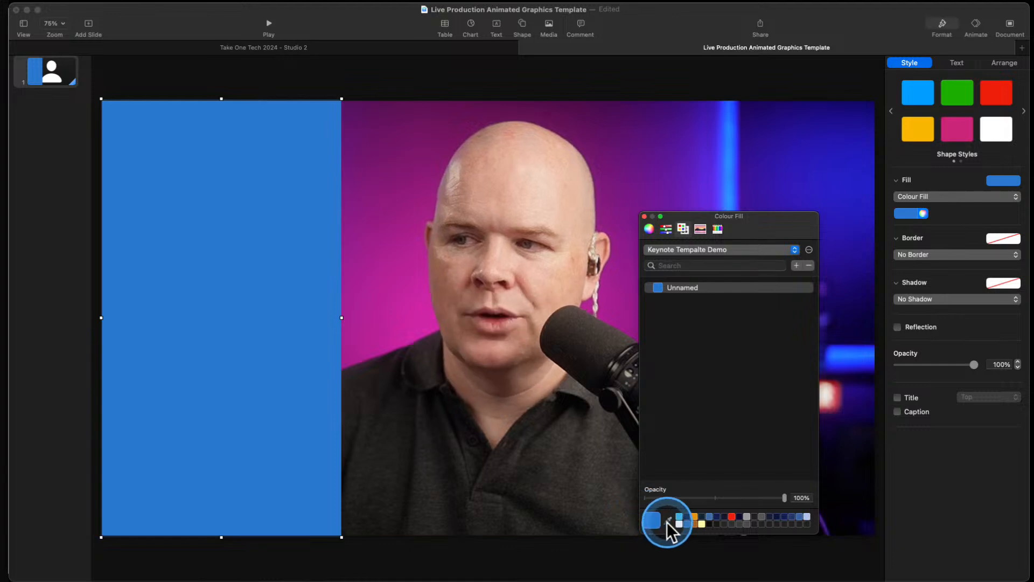
left_click(412, 236)
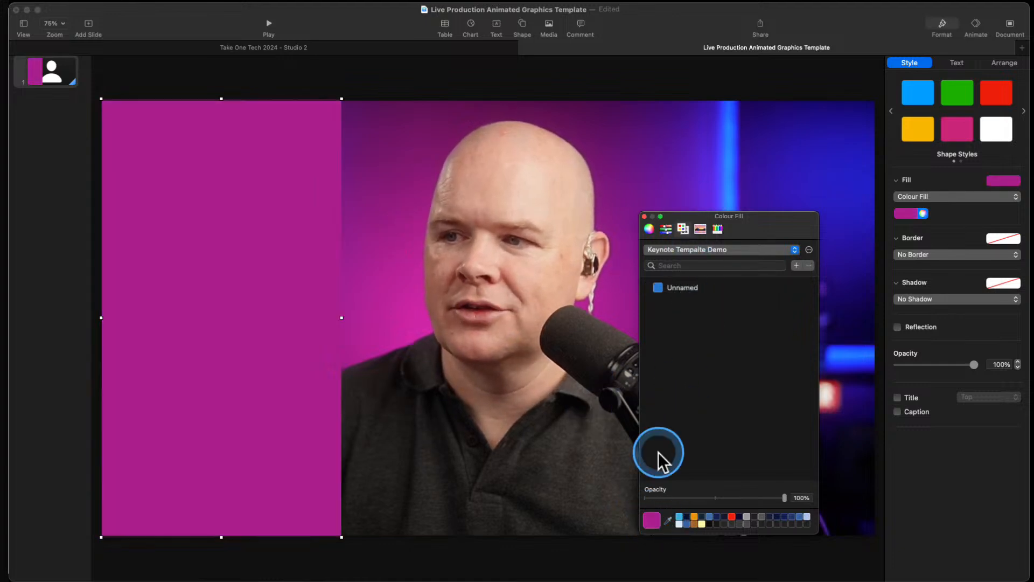
left_click_drag(651, 519, 697, 346)
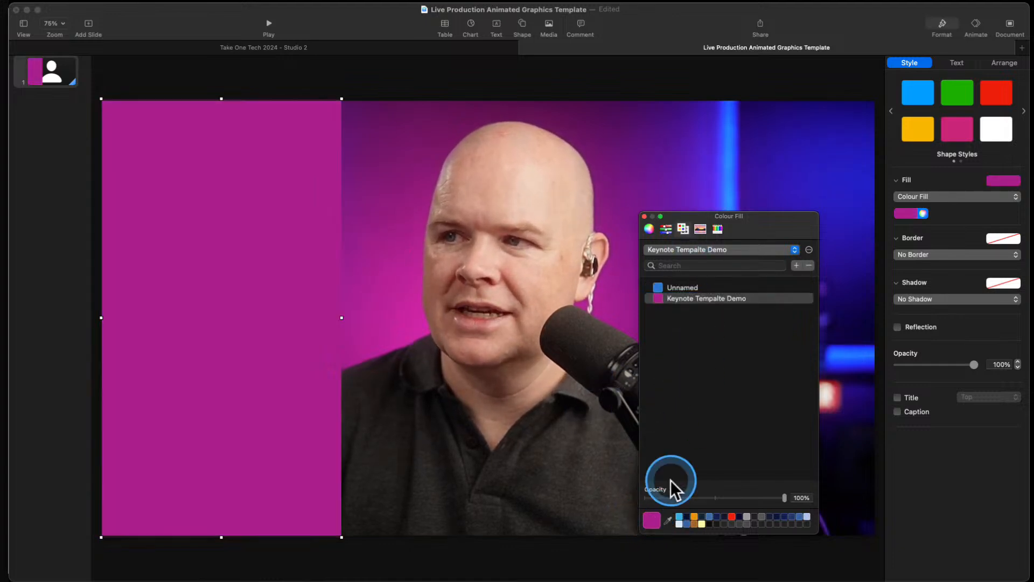
Sample the dark blue from the live video's background as the rectangle's fill and add it to the palette
left_click(669, 520)
left_click(829, 201)
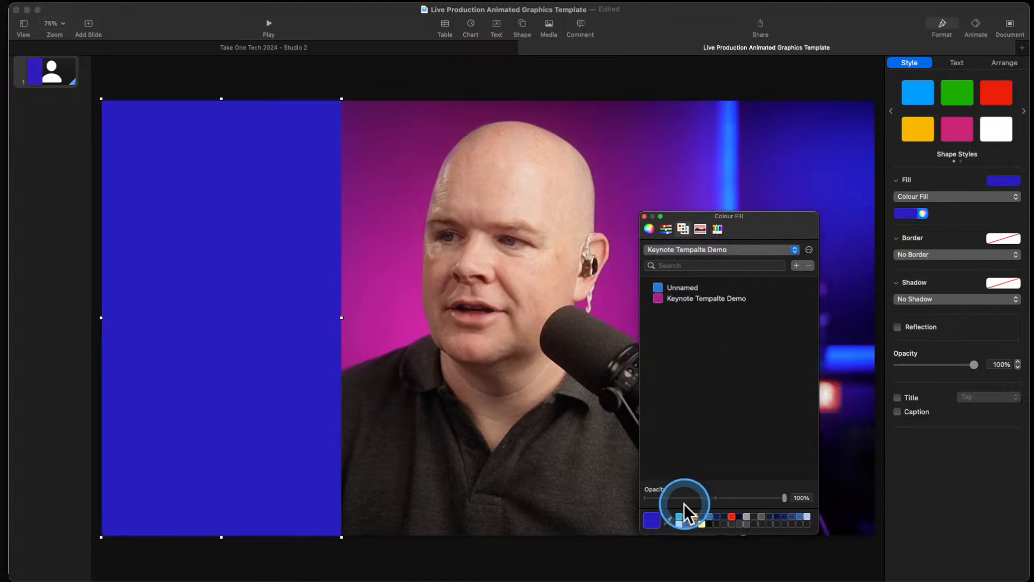
left_click_drag(651, 522, 671, 339)
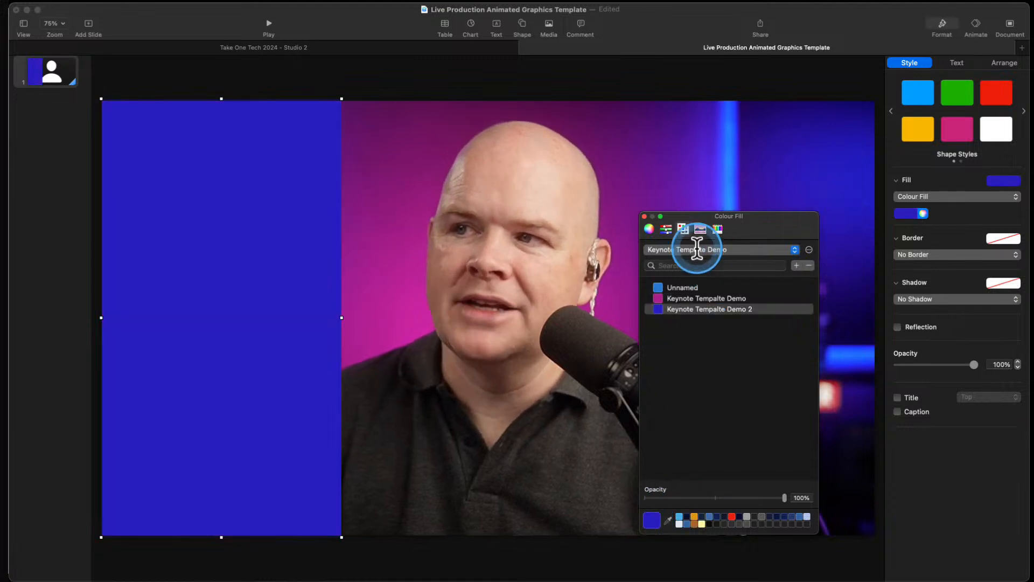
Set the rectangle's fill to hex colour FFF333 using RGB sliders, and add this yellow to the Keynote Tempalte Demo palette
left_click(671, 229)
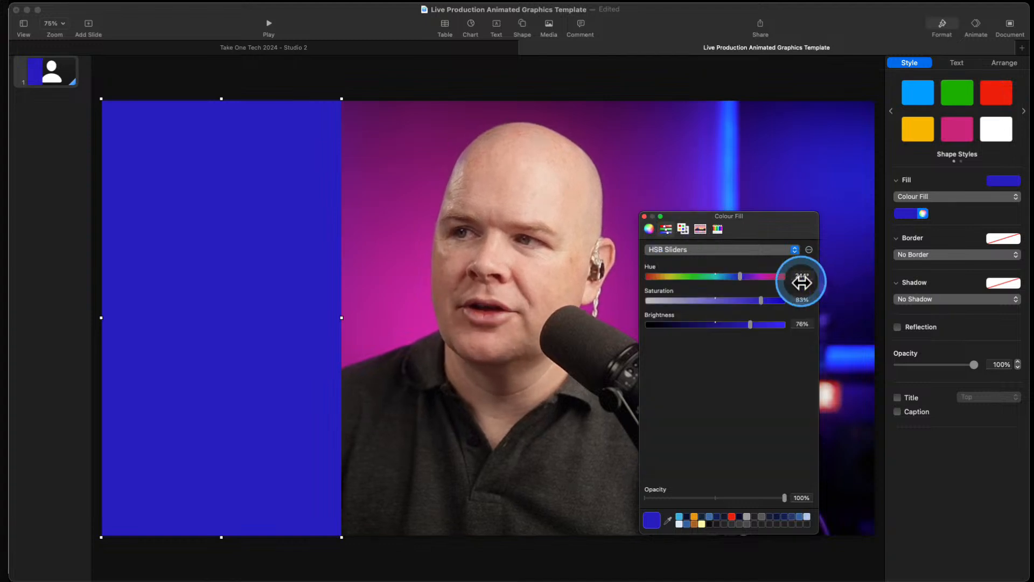
left_click(713, 251)
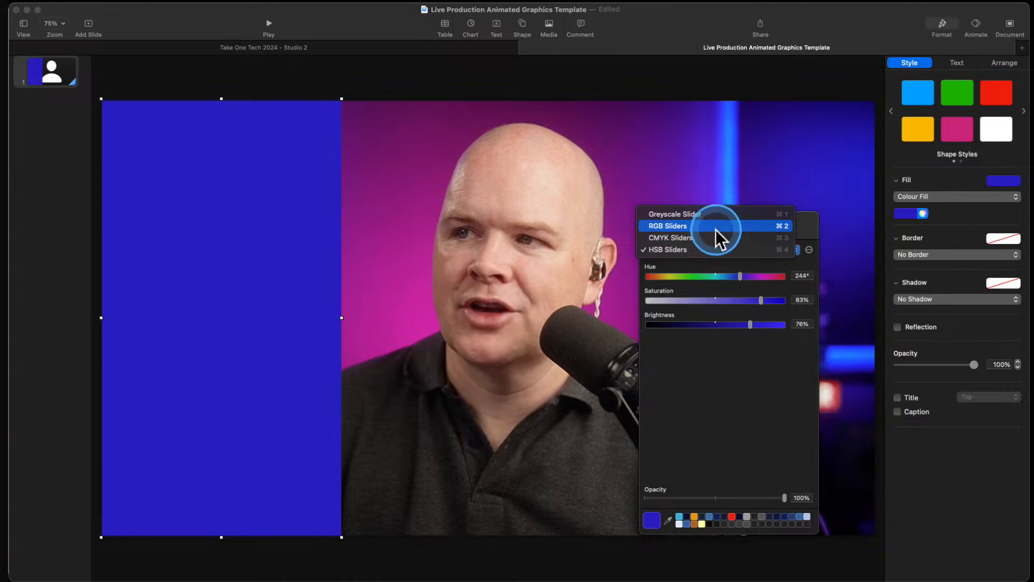
left_click(715, 226)
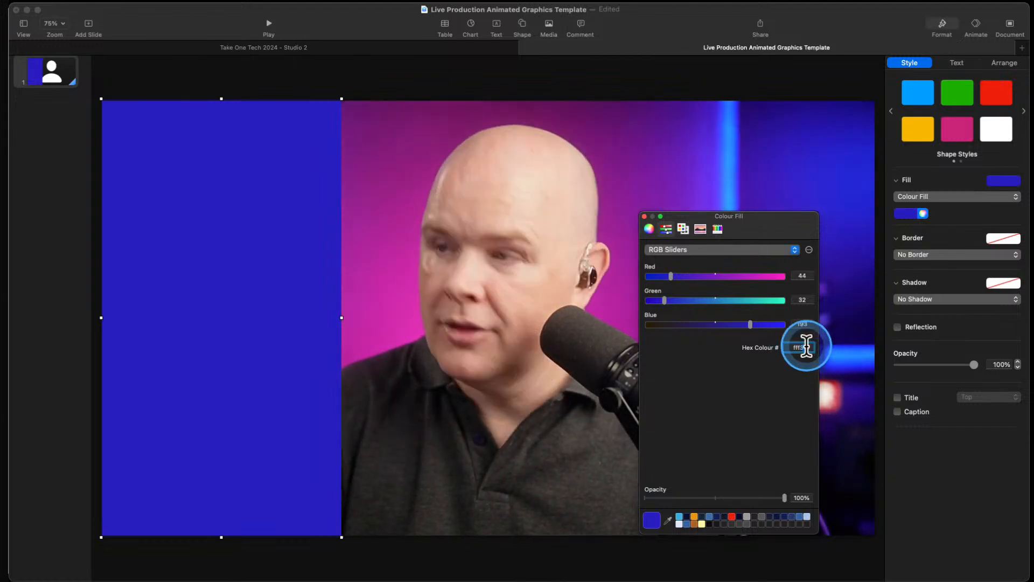
type("333")
key("Tab")
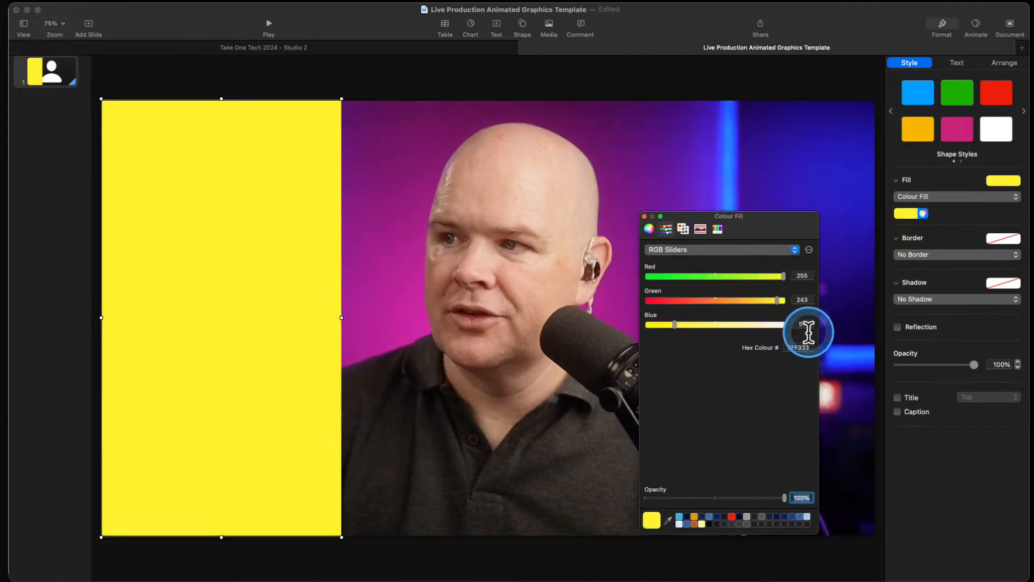
left_click(682, 230)
left_click_drag(646, 521, 738, 306)
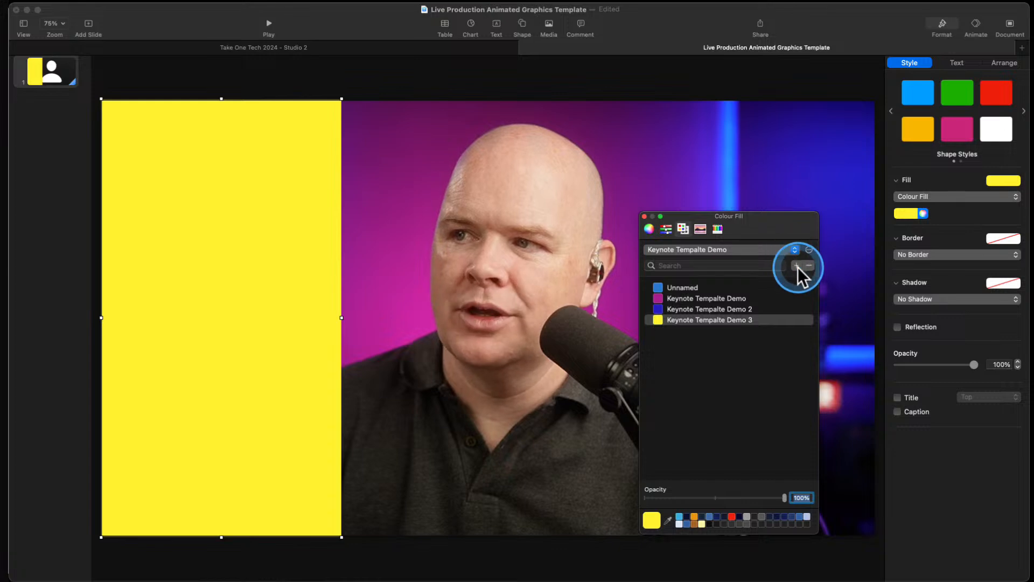
left_click(720, 498)
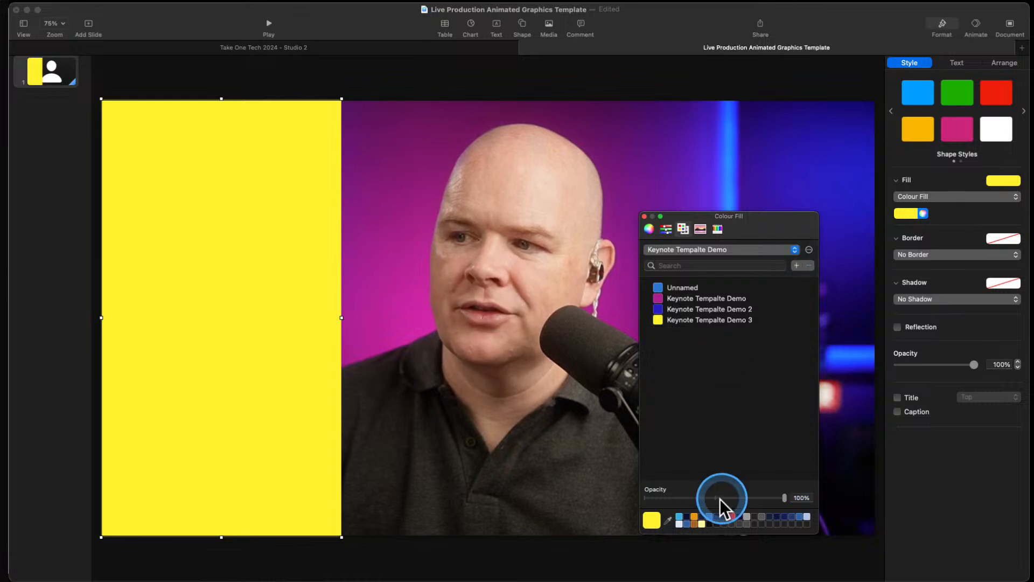
Set the rectangle's fill to orange and add this colour to the Keynote Tempalte Demo palette
left_click(694, 516)
left_click(796, 265)
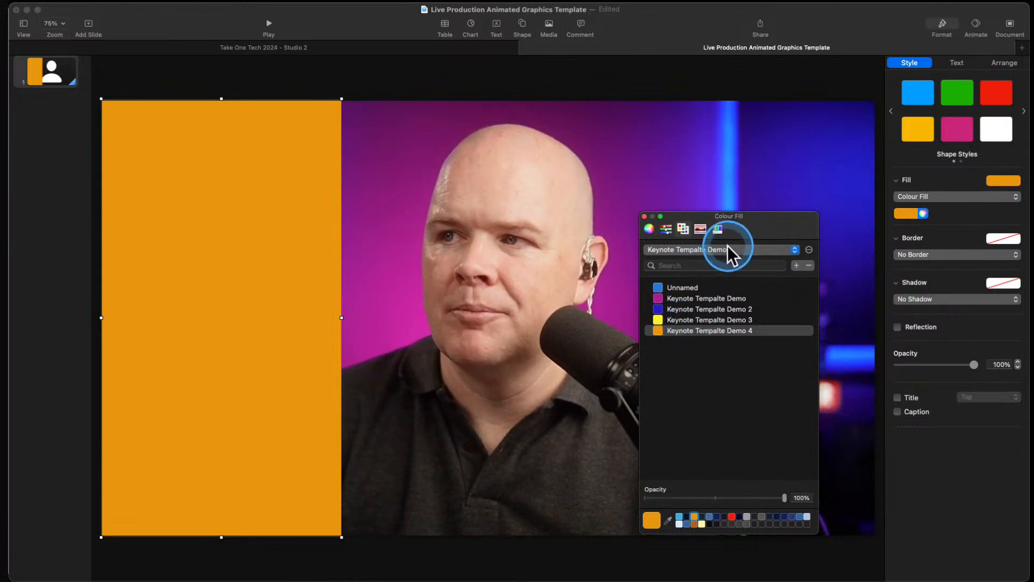
left_click_drag(762, 220, 935, 250)
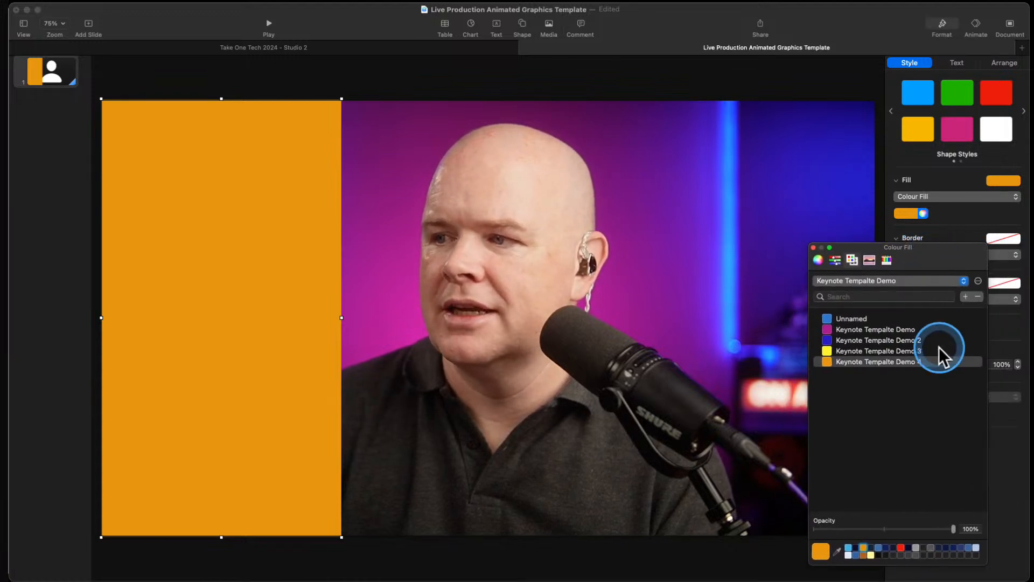
Try a very dark blue fill on the side rectangle, settle on dark grey, and clear the colour window off the slide
left_click(909, 547)
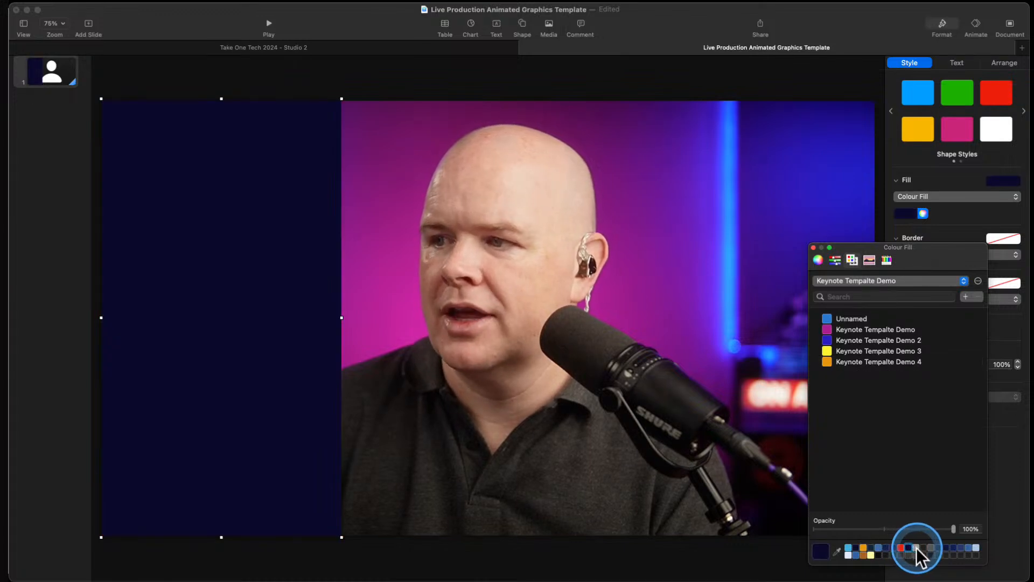
left_click(924, 547)
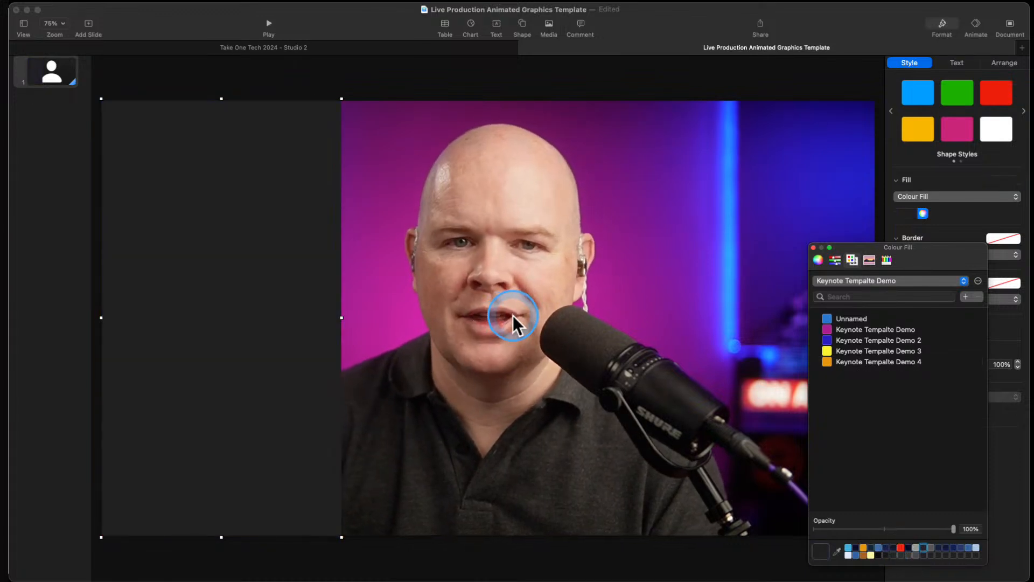
left_click_drag(925, 255, 1033, 288)
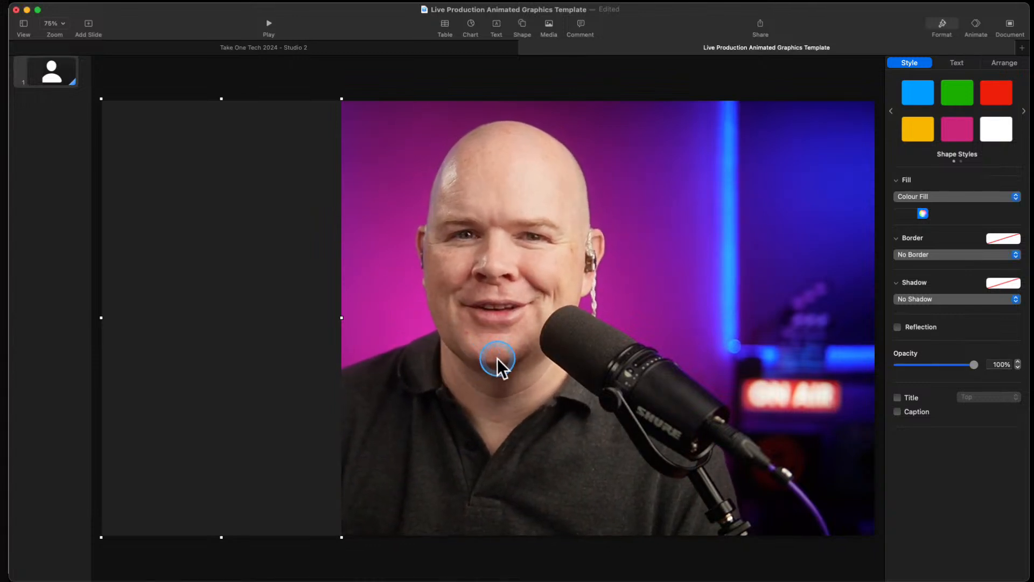
Shift the live video horizontally so the presenter is centred in the area beside the dark grey panel
left_click_drag(522, 355, 622, 354)
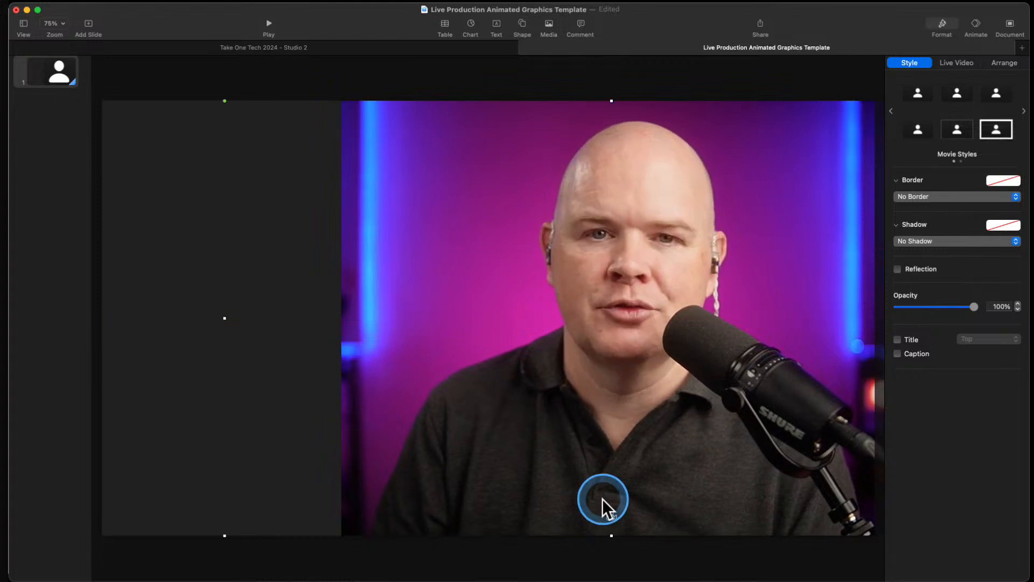
left_click(266, 315)
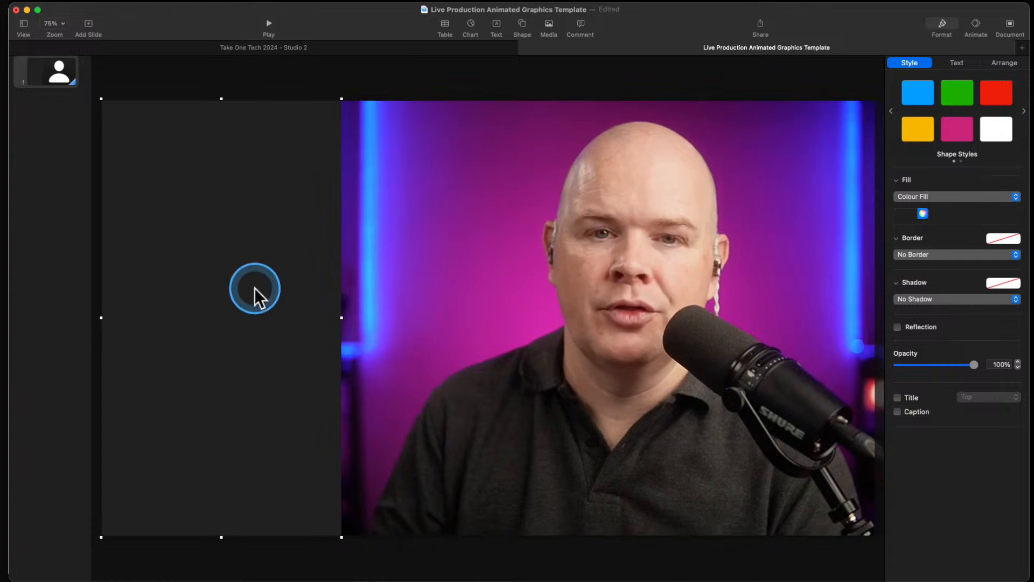
Check the side panel design on slide 26 of Take One Tech 2024 - Studio 2, and return to the template
left_click(369, 47)
left_click(43, 465)
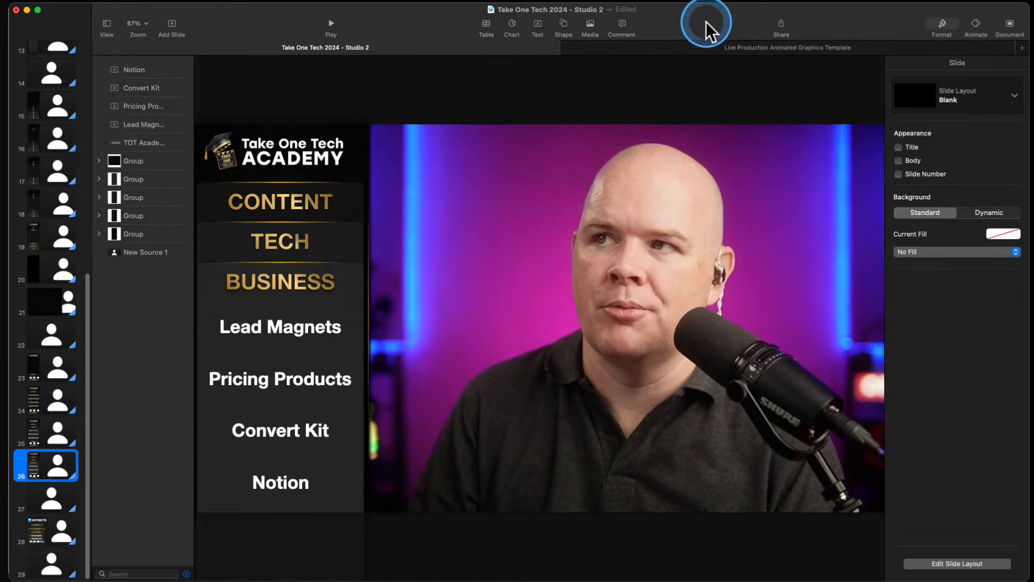
left_click(696, 50)
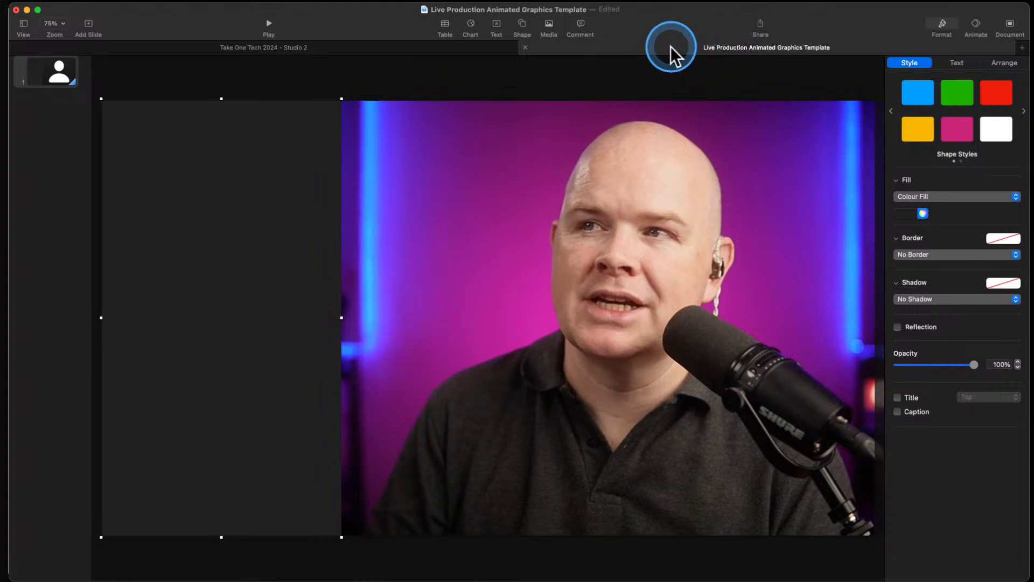
Insert a rounded rectangle and size it to nearly the panel's width, starting below the panel's top and extending past the slide's lower edge
left_click(520, 27)
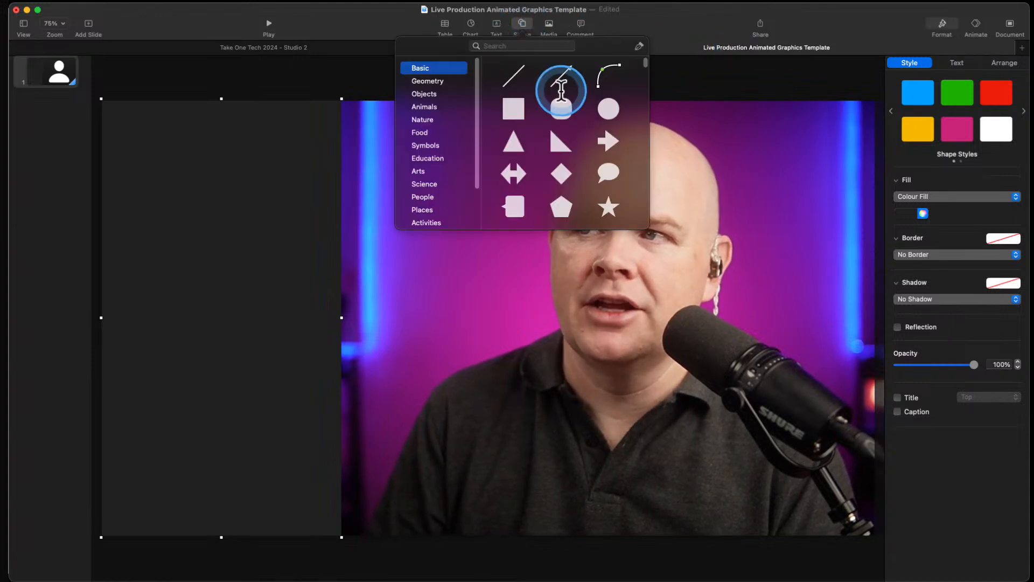
left_click(557, 107)
left_click_drag(489, 316, 126, 166)
left_click_drag(136, 208, 141, 553)
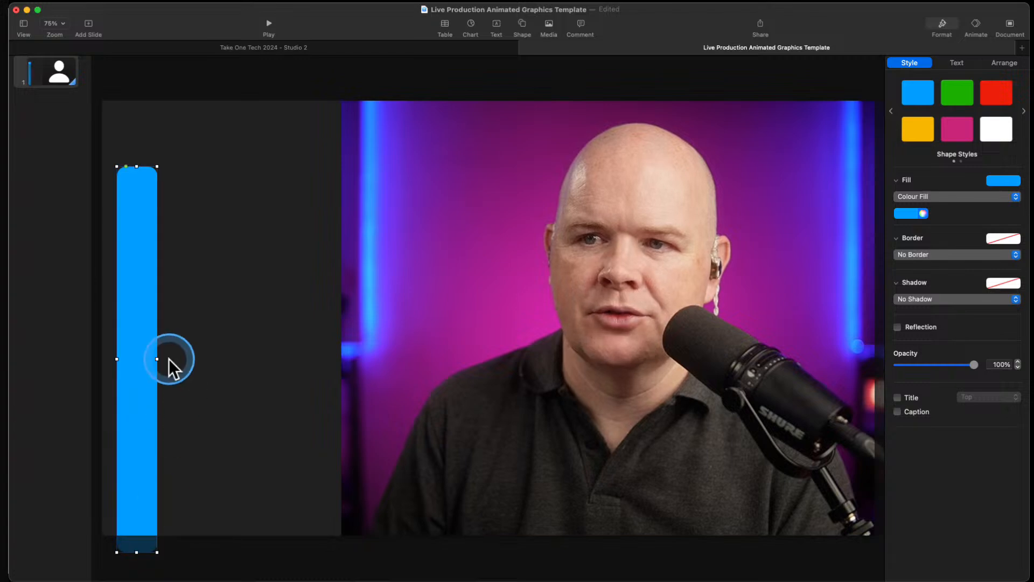
left_click_drag(157, 358, 325, 358)
left_click_drag(205, 337, 207, 335)
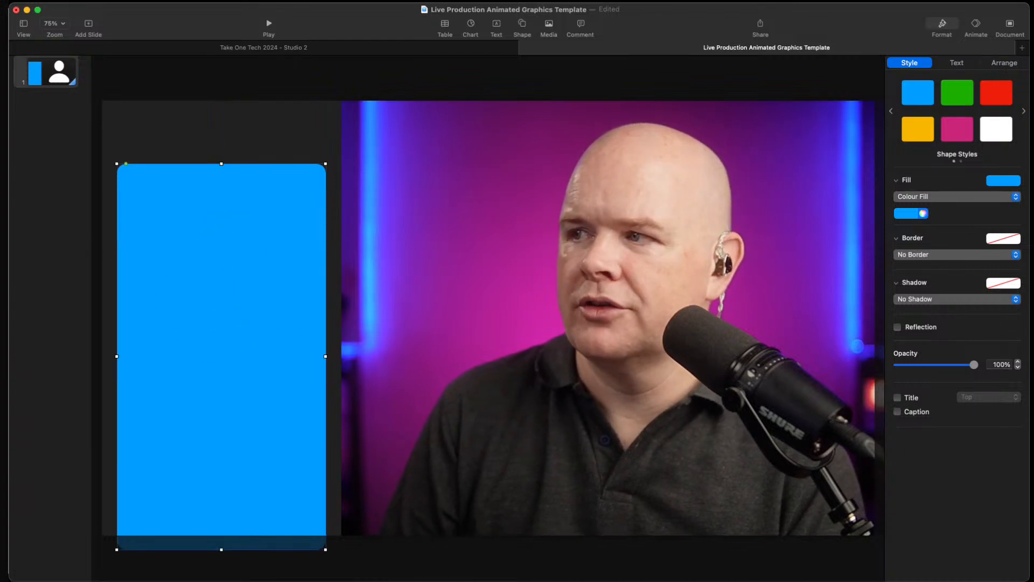
Fill the rounded rectangle with dark grey and the panel behind it with a darker shade
left_click_drag(1033, 280, 1033, 282)
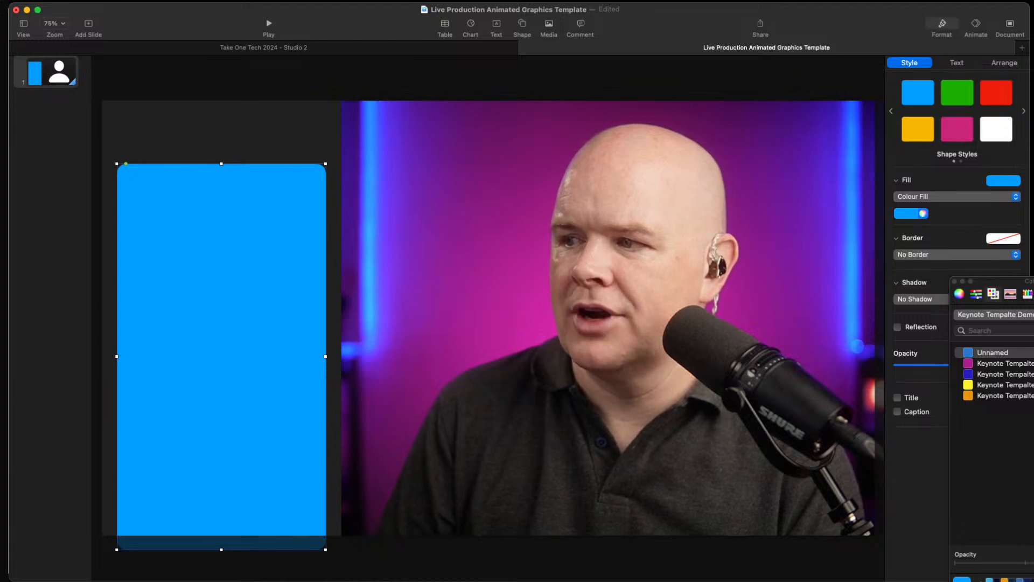
left_click(1030, 581)
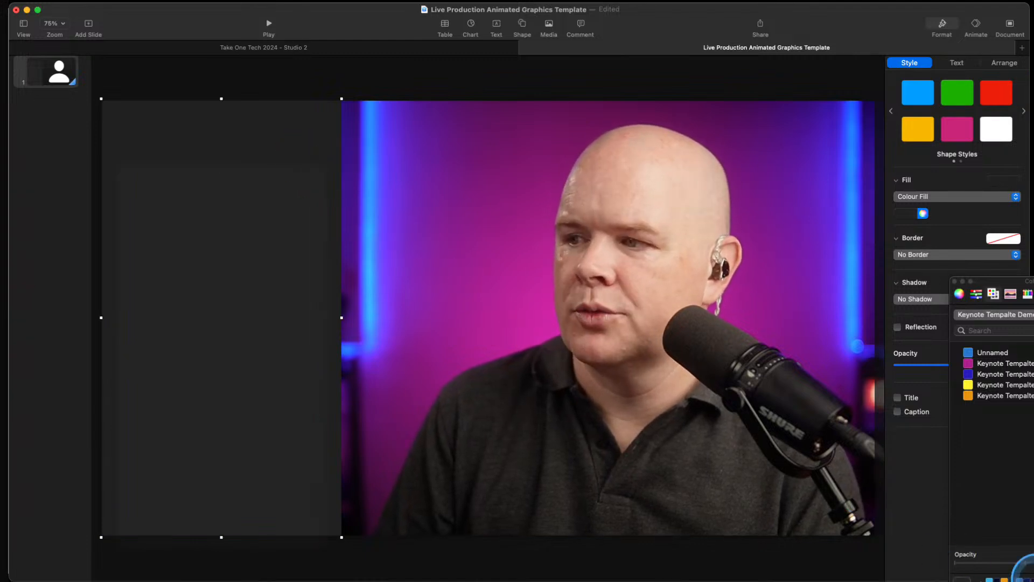
left_click(1020, 580)
left_click(1019, 579)
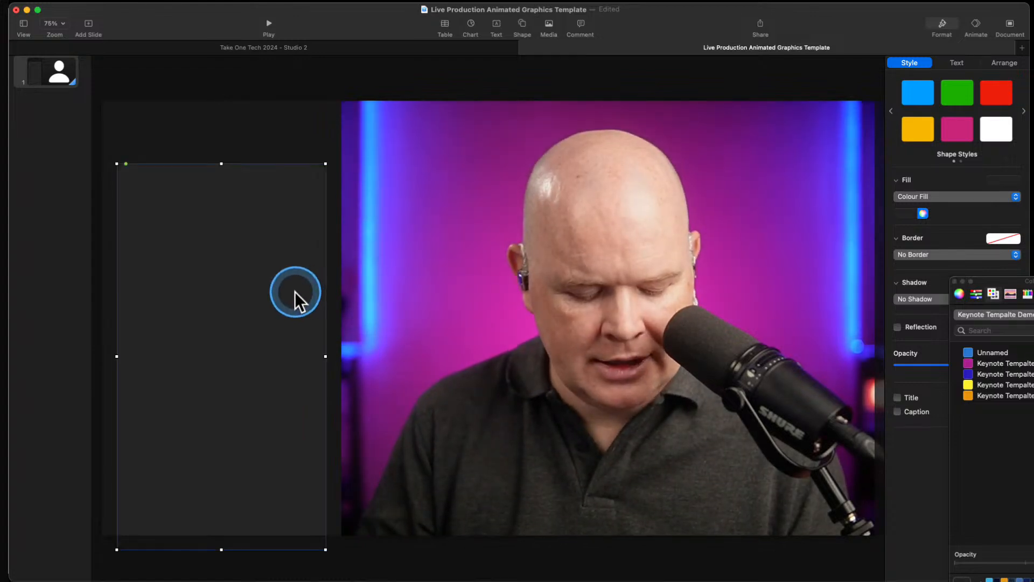
Duplicate the rounded rectangle twice, stagger each copy lower than the previous one, and fill the copies with progressively lighter greys
left_click_drag(278, 272, 278, 304)
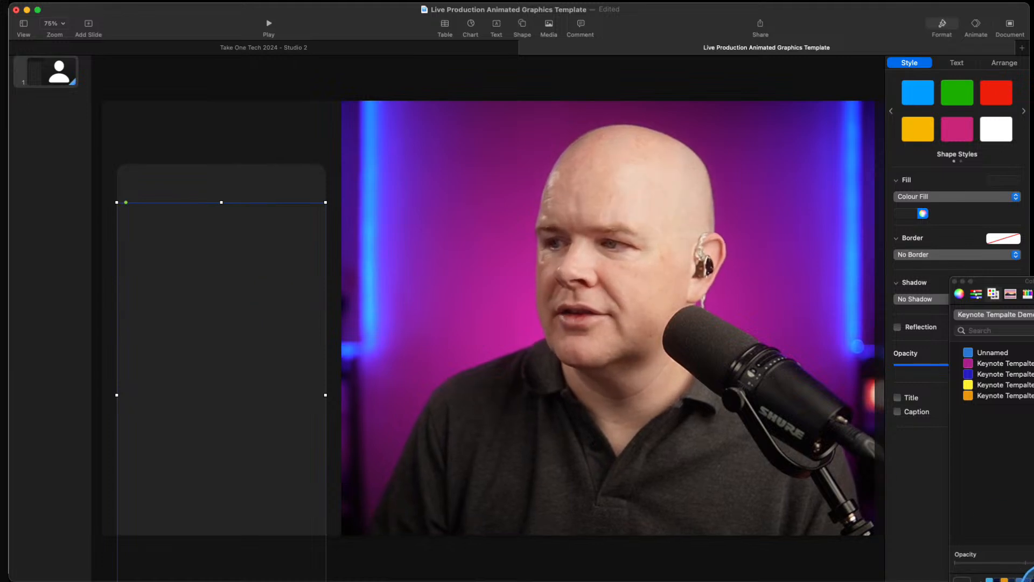
left_click(1033, 580)
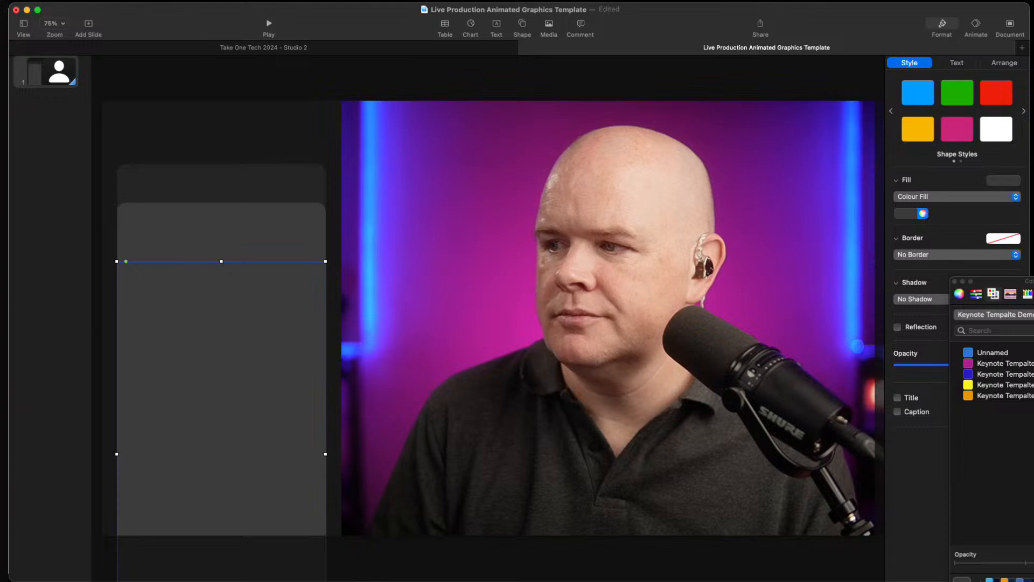
left_click(299, 318)
left_click_drag(217, 337, 218, 321)
Fill the three stacked rounded rectangles, from back to front, with Blue, Yellow and Red from the Notion palette
left_click_drag(1032, 281, 1012, 339)
left_click(983, 372)
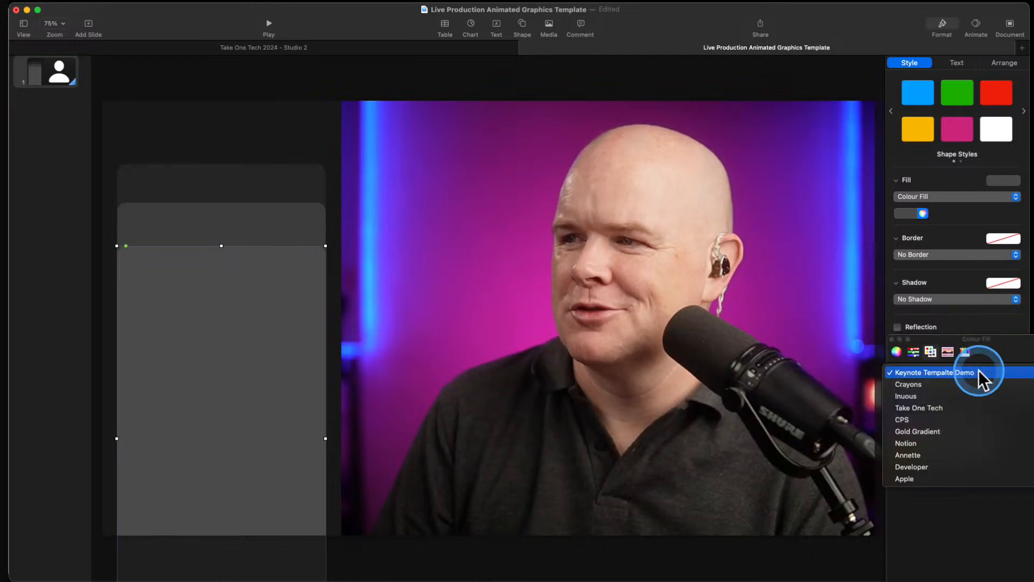
left_click(974, 443)
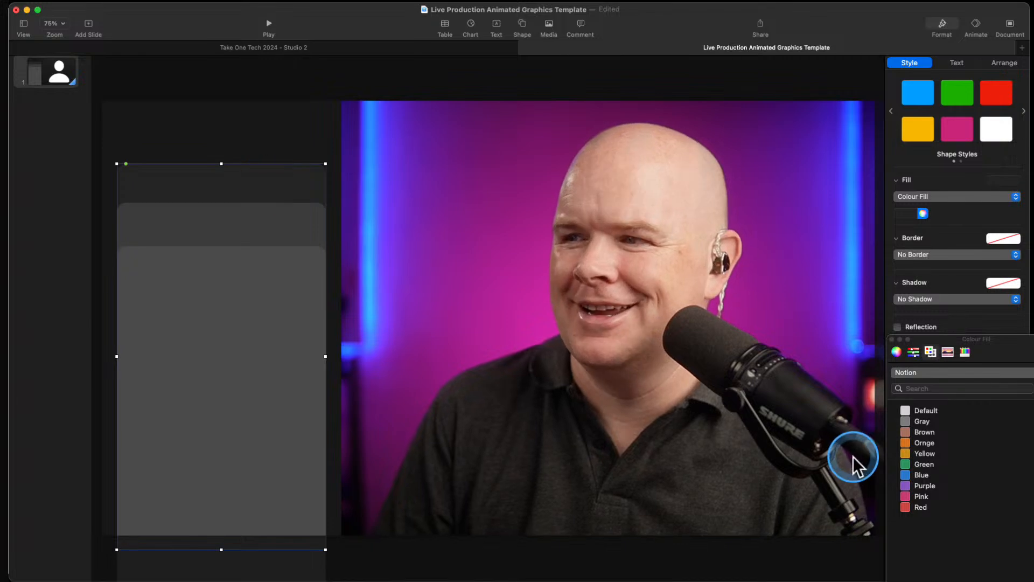
left_click(910, 475)
left_click(296, 240)
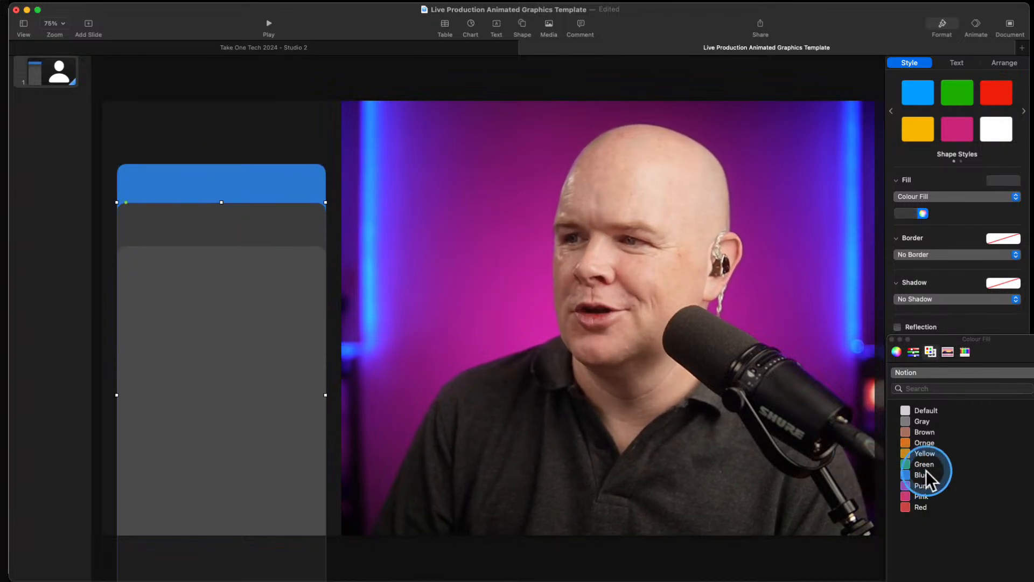
left_click(911, 454)
left_click(246, 238)
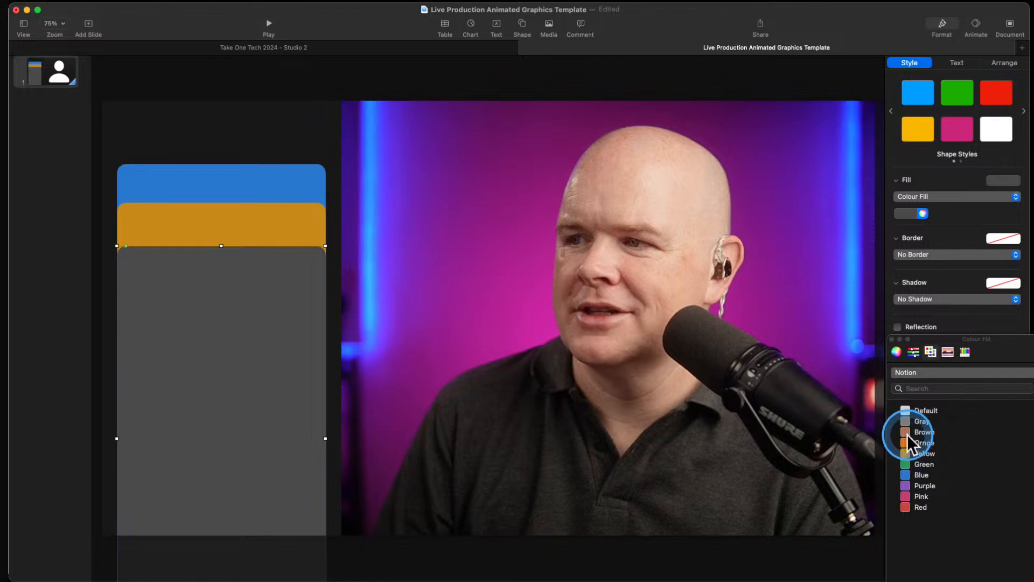
left_click(906, 507)
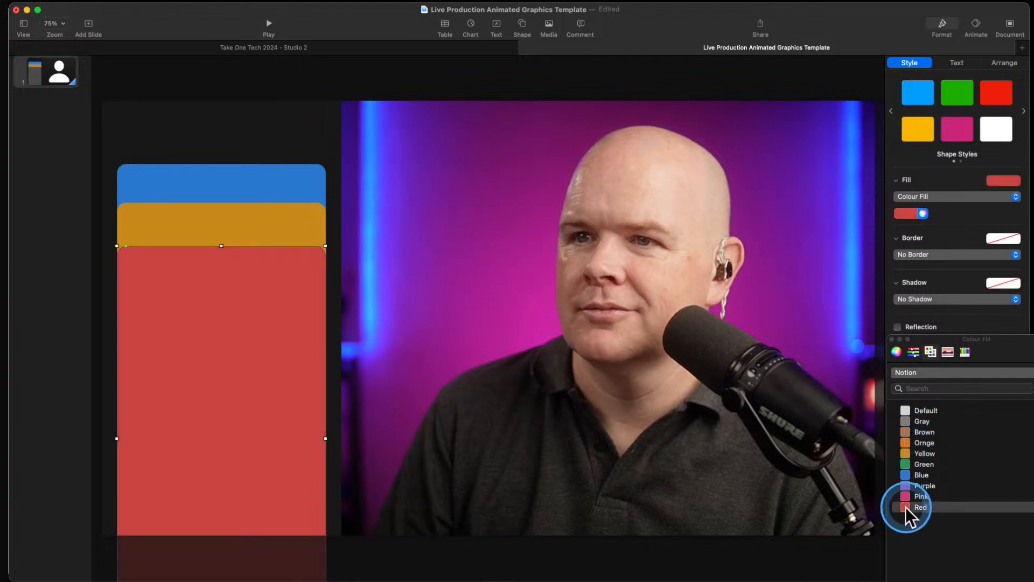
Nudge the yellow rounded rectangle slightly down to even out the spacing of the stacked cards
left_click_drag(921, 332, 976, 360)
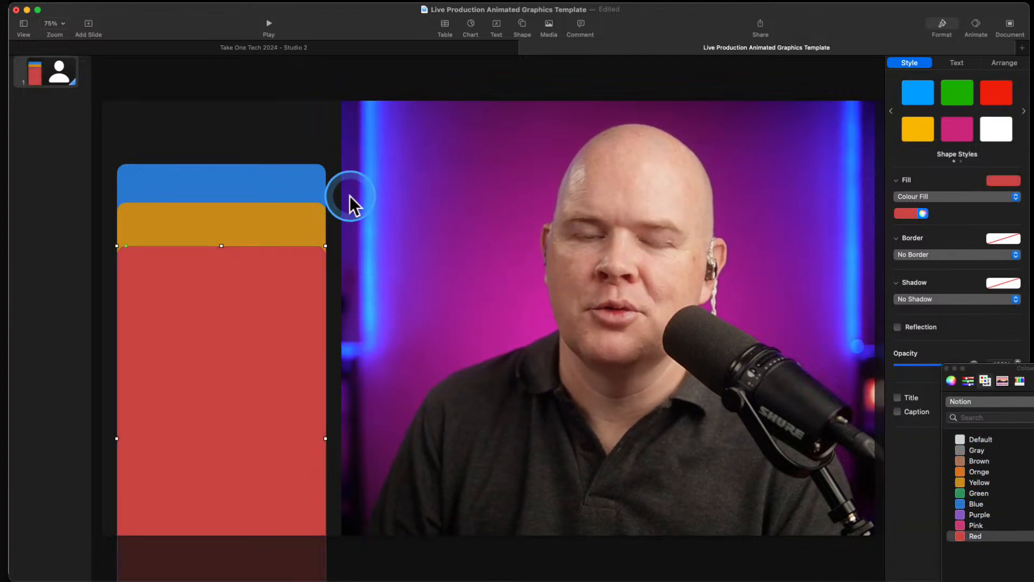
left_click(479, 259)
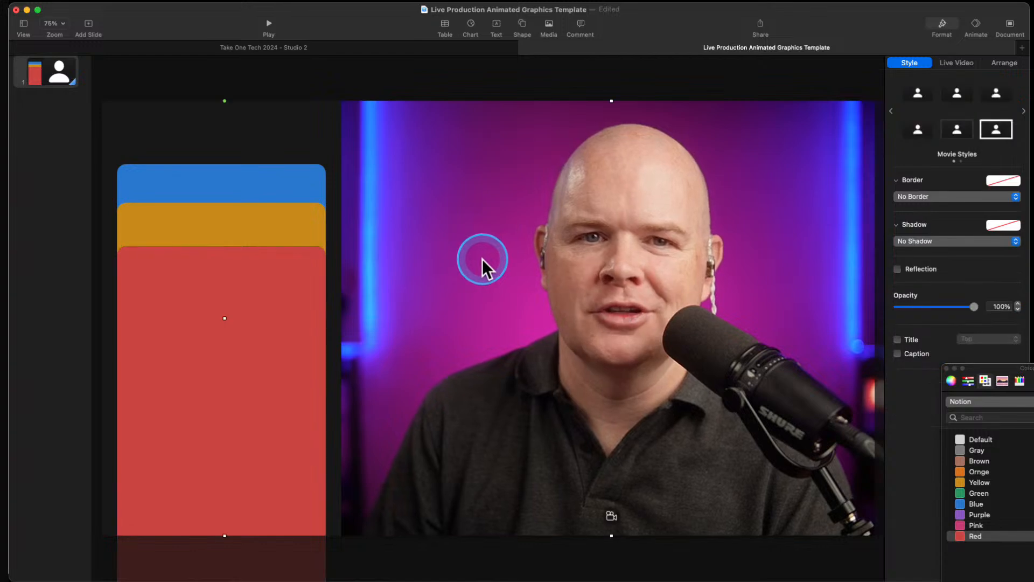
left_click_drag(215, 228, 214, 228)
left_click(223, 291)
left_click(222, 230)
left_click(222, 177)
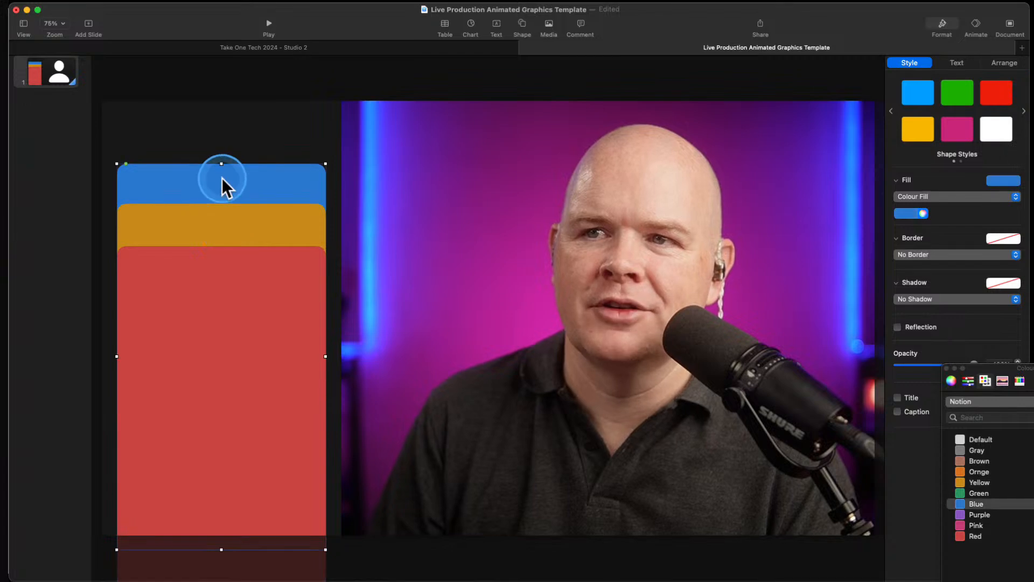
left_click(217, 238)
Apply a Drop Shadow to the red, yellow and blue rounded rectangles together
left_click(209, 280)
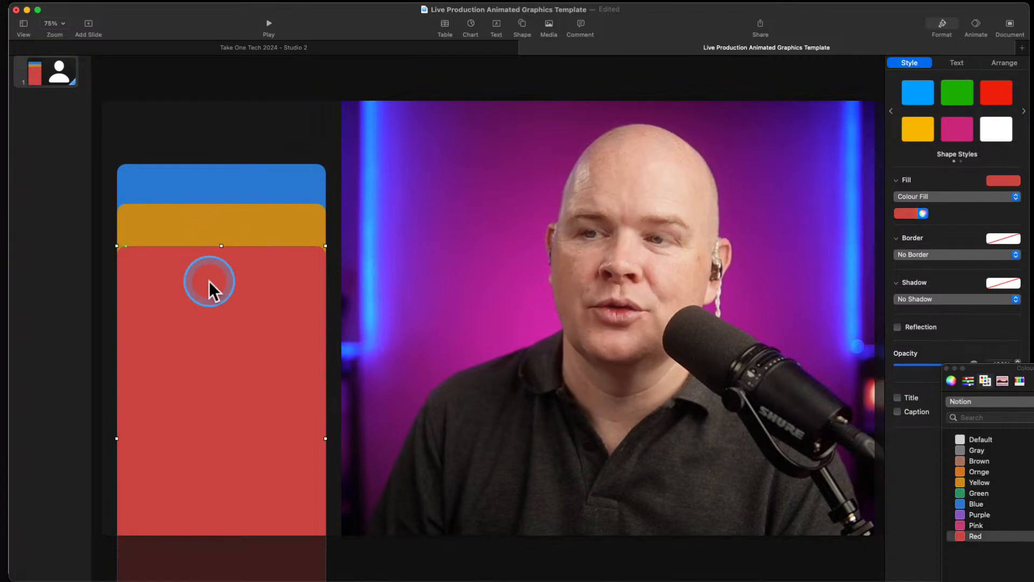
left_click(217, 230, "shift")
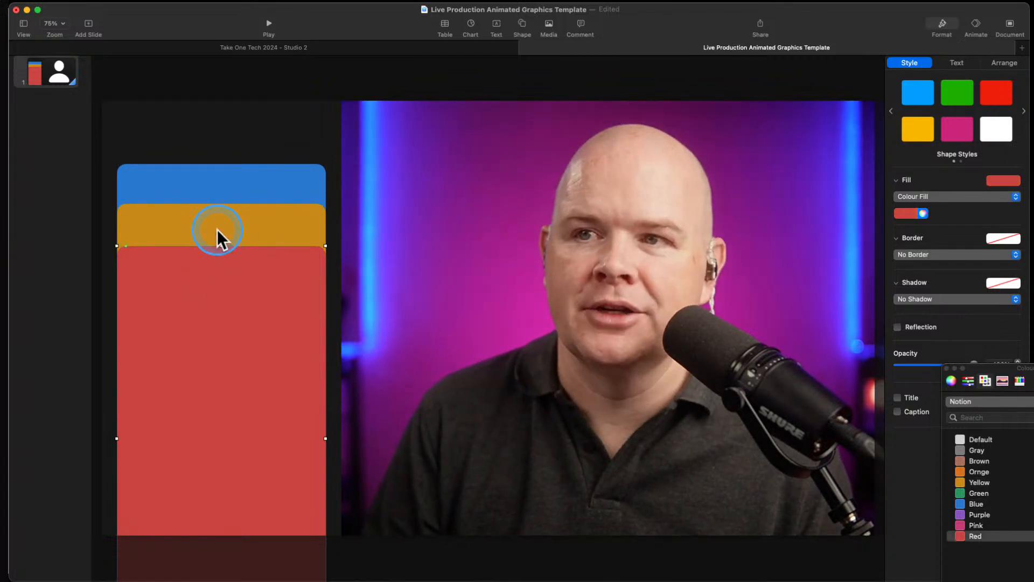
left_click(223, 185, "shift")
left_click(946, 368)
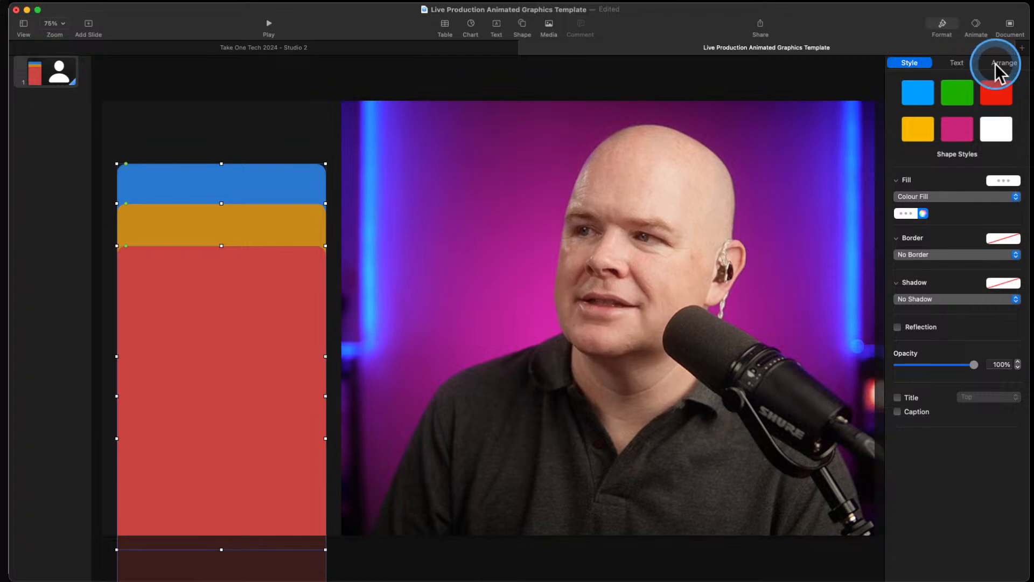
left_click(937, 299)
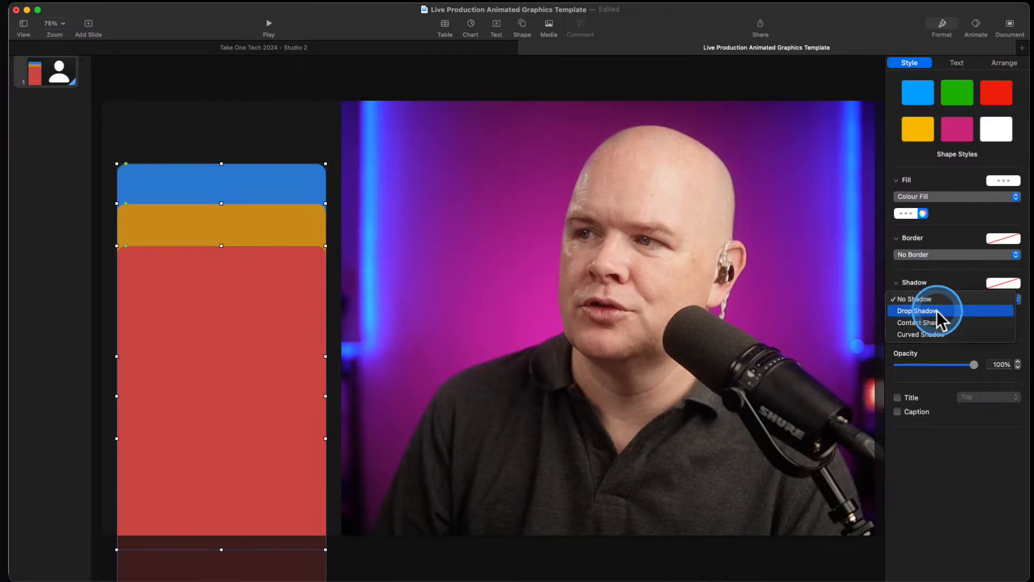
left_click(936, 312)
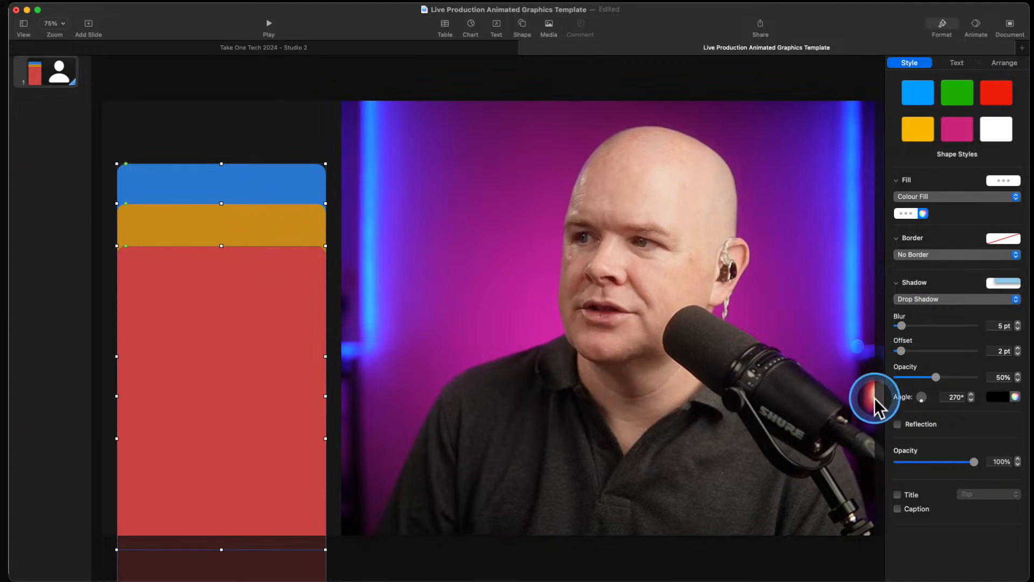
Change the background panel behind the coloured cards to a mid-grey fill
left_click(280, 131)
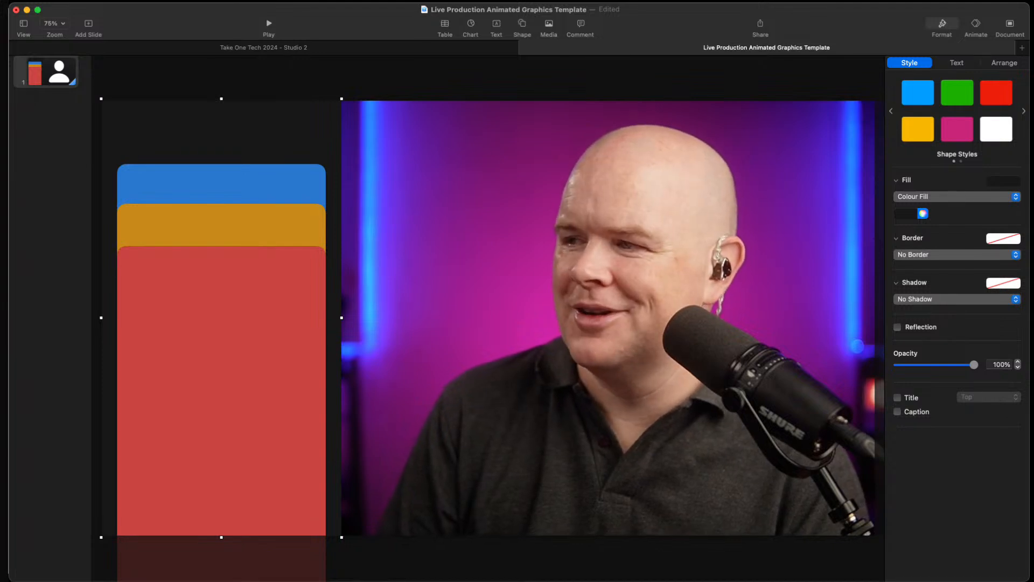
key("super+z")
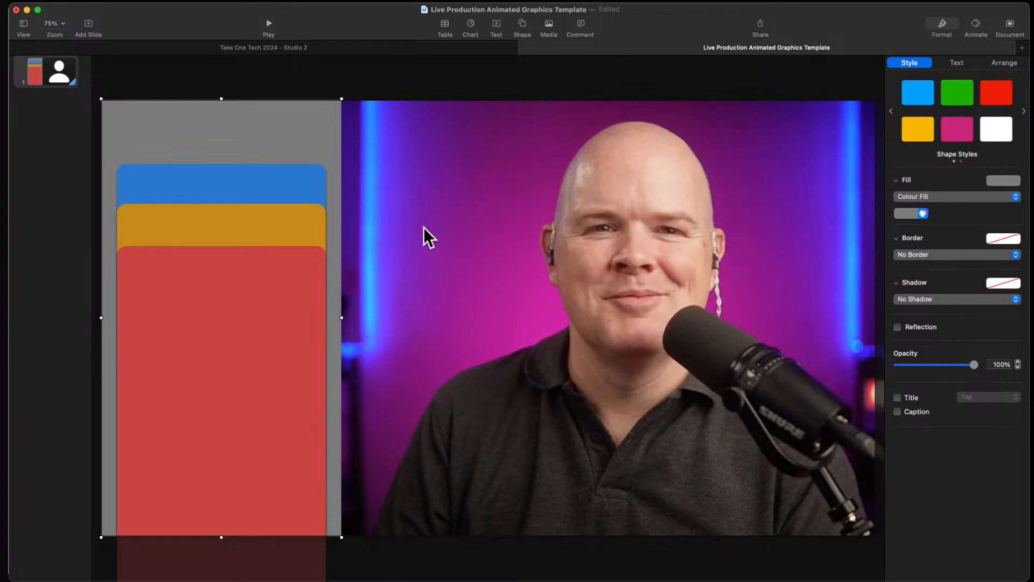
Set the drop shadow angle of the red, yellow and blue rounded rectangles to 340.1°
left_click(271, 315)
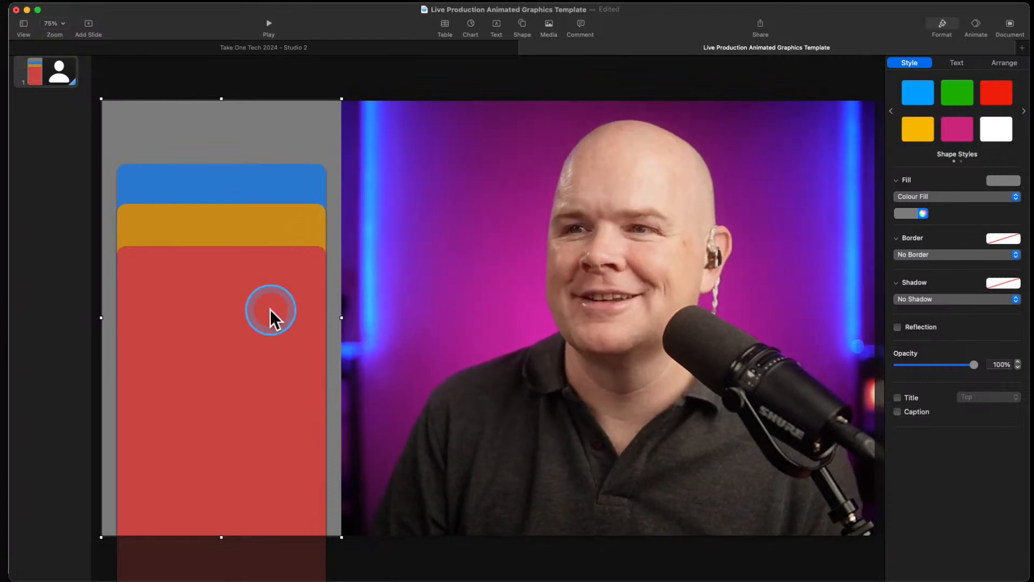
left_click(267, 215, "shift")
left_click(265, 189, "shift")
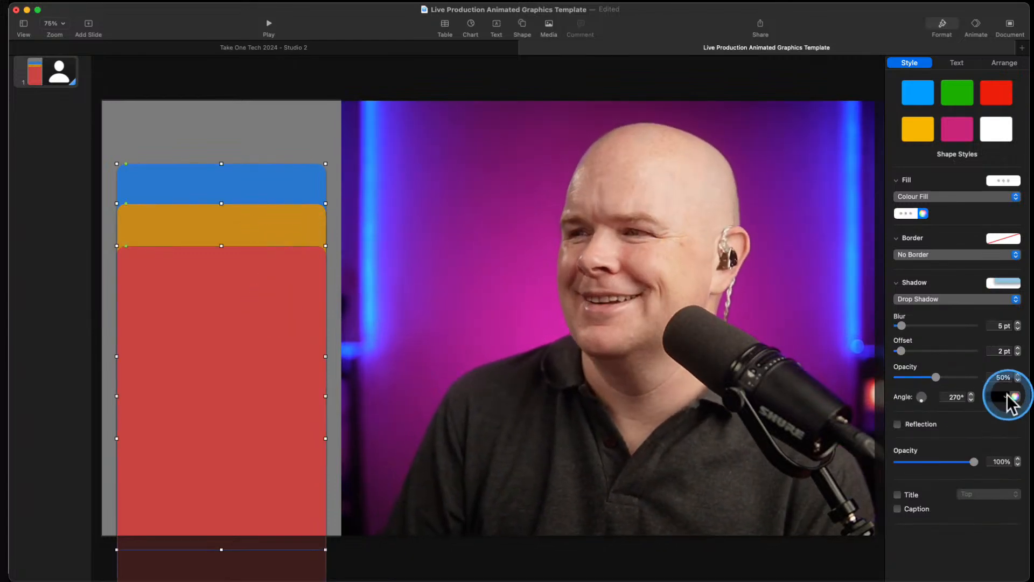
left_click_drag(922, 398, 959, 397)
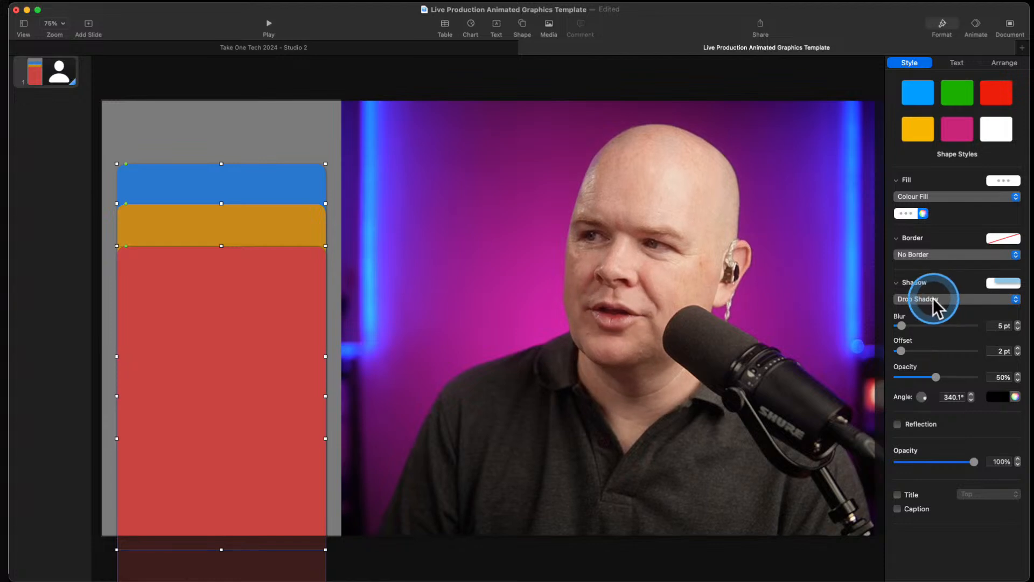
Set the coloured cards' drop shadow to 12 pt blur, 5 pt offset and 17% opacity
left_click_drag(902, 326, 904, 350)
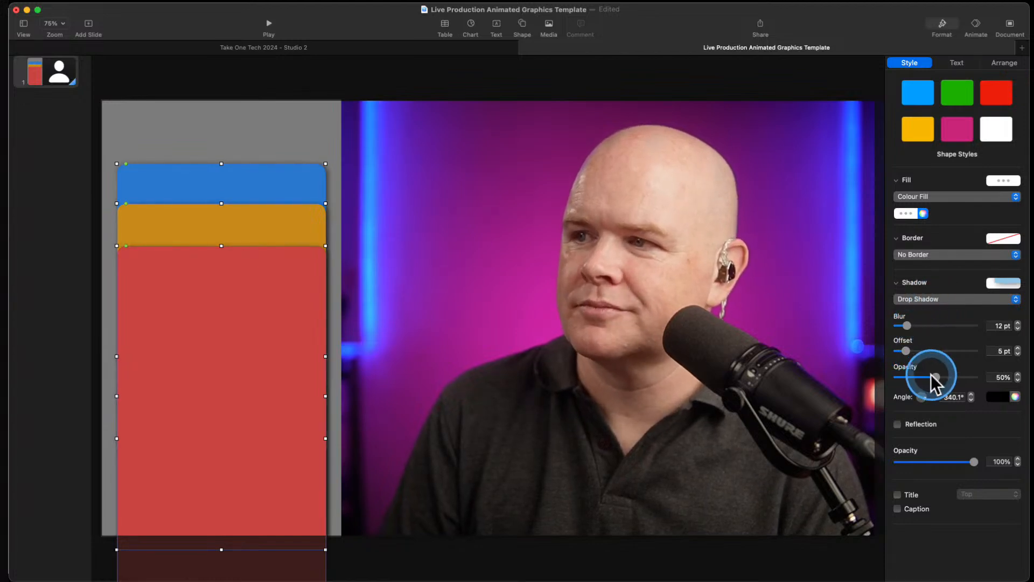
left_click_drag(940, 376, 911, 378)
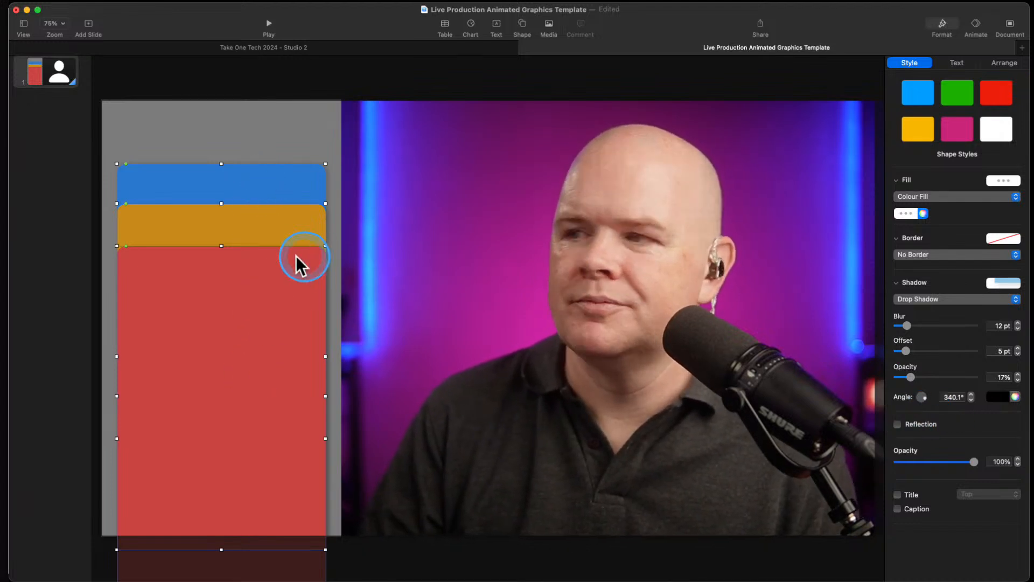
left_click(214, 137)
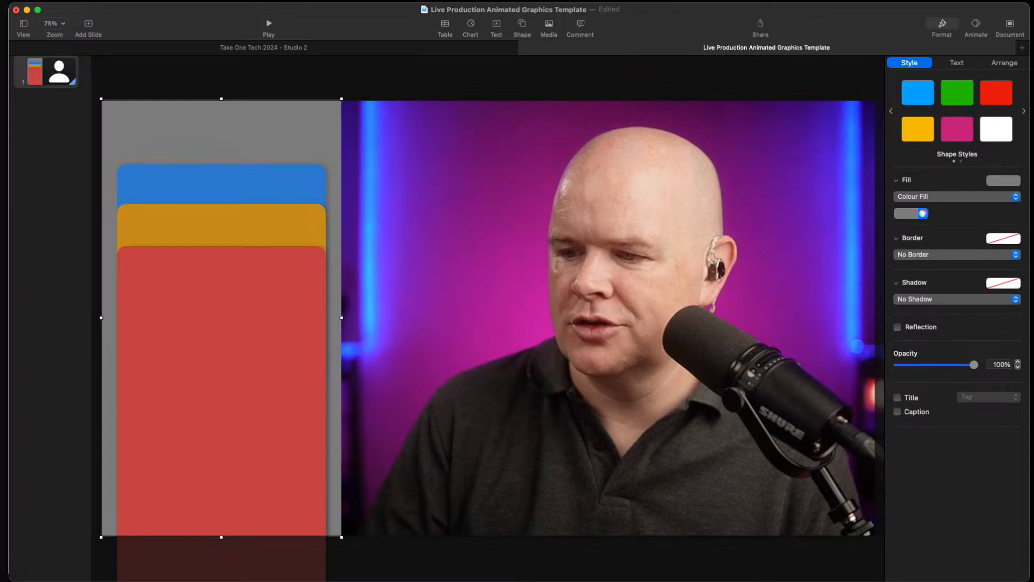
Add the Notion logo image to the slide and shrink it to about 148 pt high, placed above the blue card's left end
key("super+Tab")
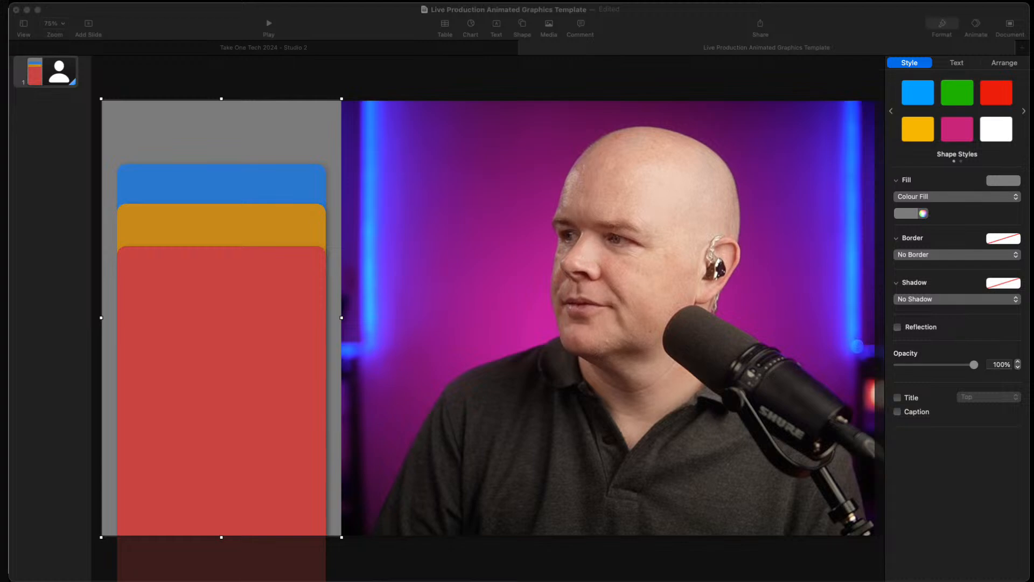
left_click_drag(502, 106, 168, 165)
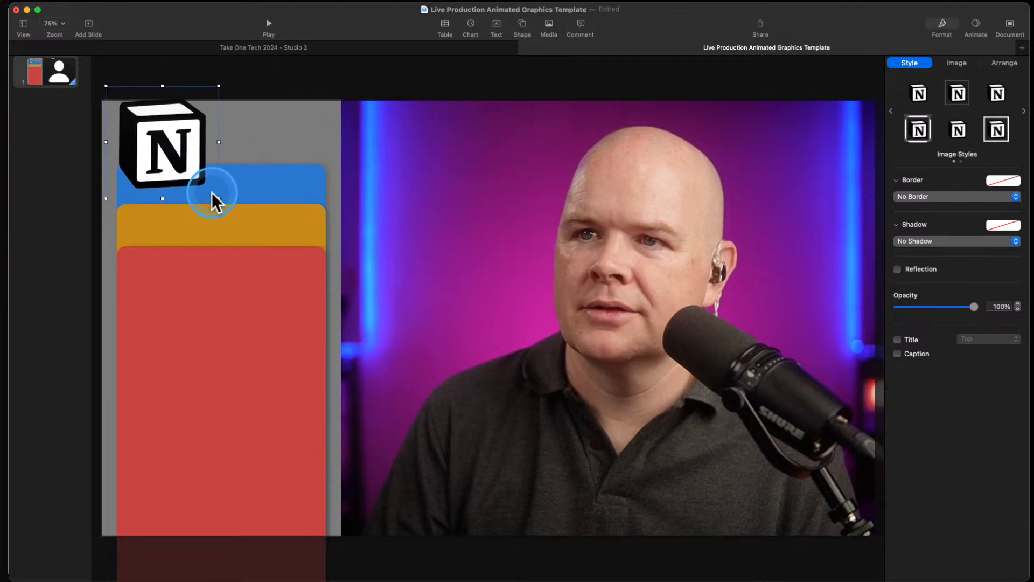
left_click_drag(218, 199, 166, 146)
left_click_drag(137, 107, 135, 125)
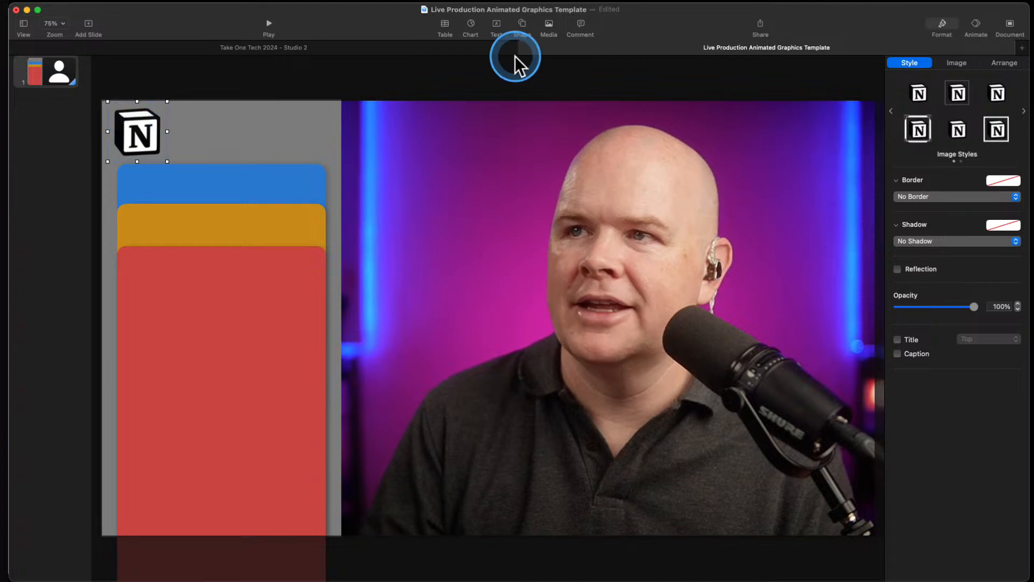
Add a text box reading NOTION on the grey panel beside the Notion logo
left_click(496, 25)
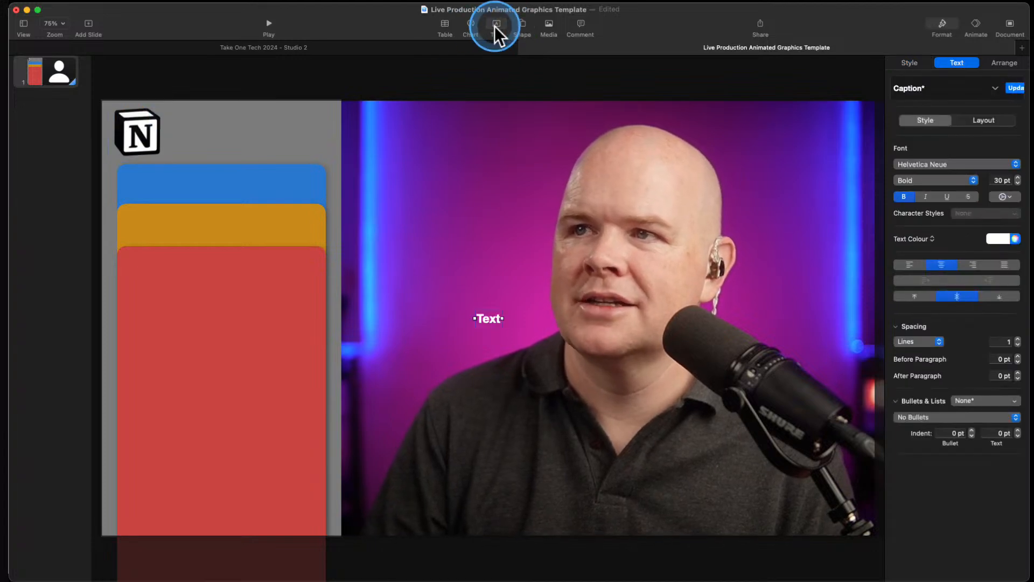
left_click_drag(489, 315, 205, 137)
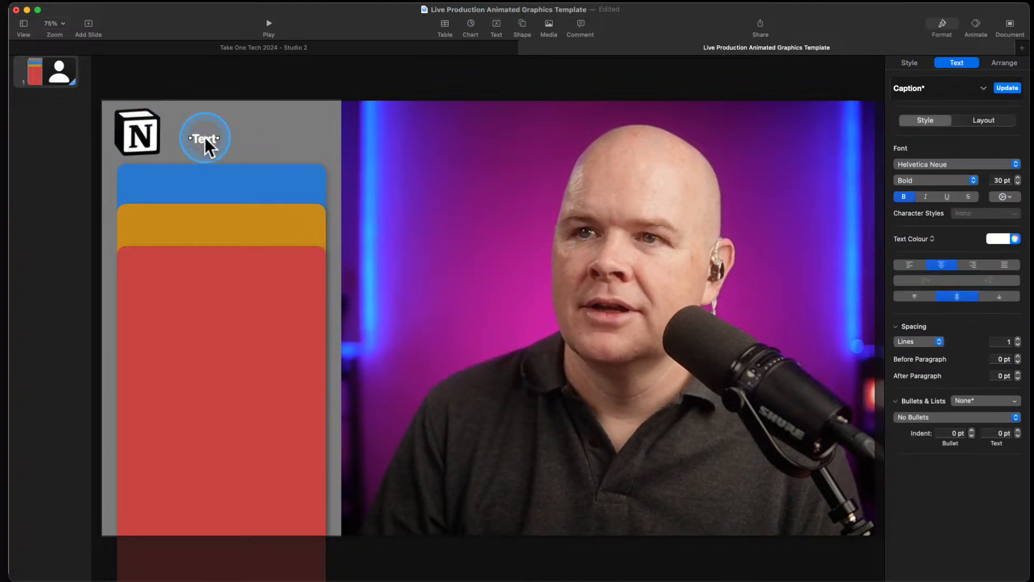
double_click(205, 137)
type("NOTION")
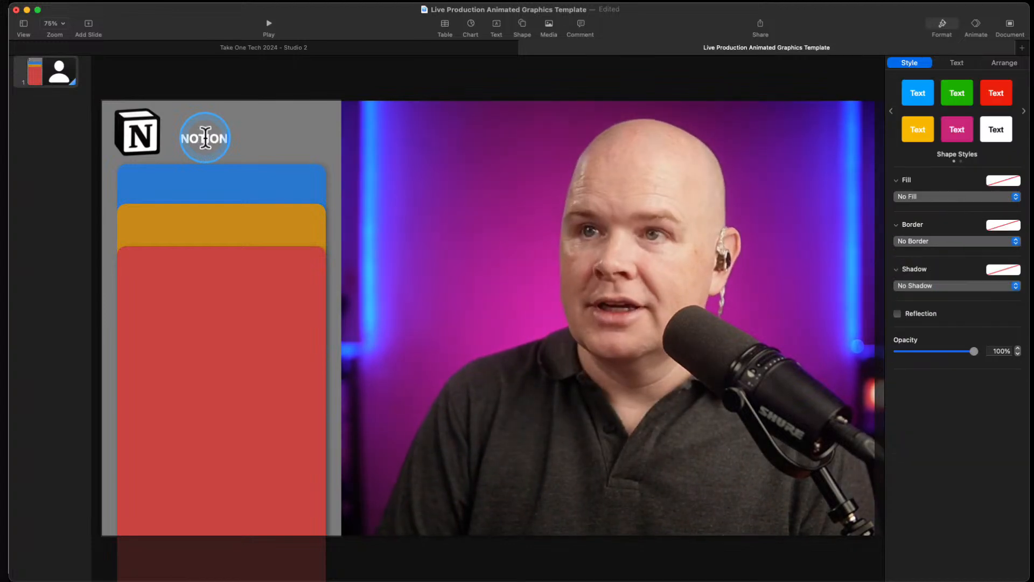
key("Escape")
Set the NOTION text to 100 pt and move it so it sits just to the right of the logo
left_click(204, 137)
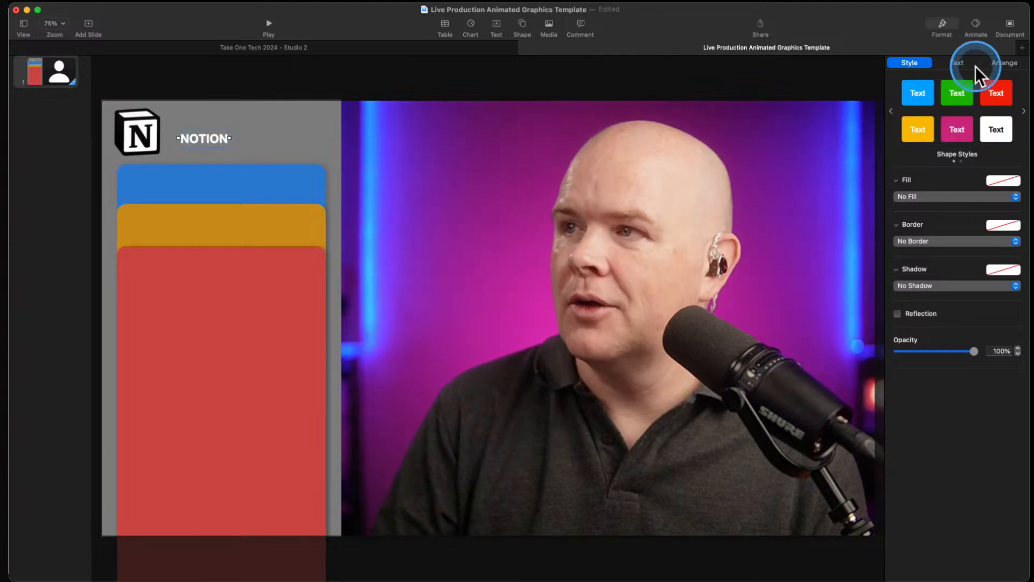
left_click(957, 63)
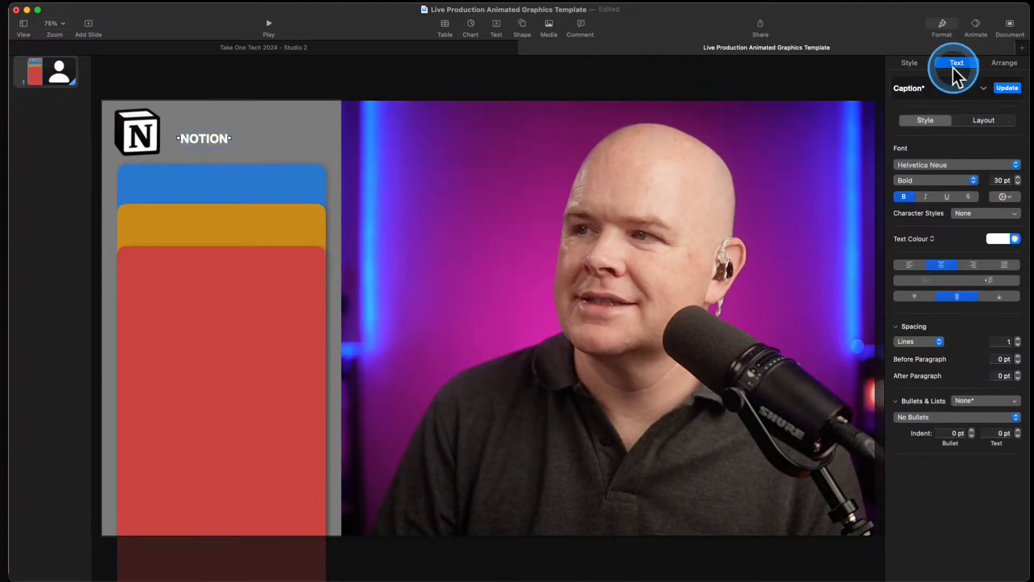
left_click(1001, 180)
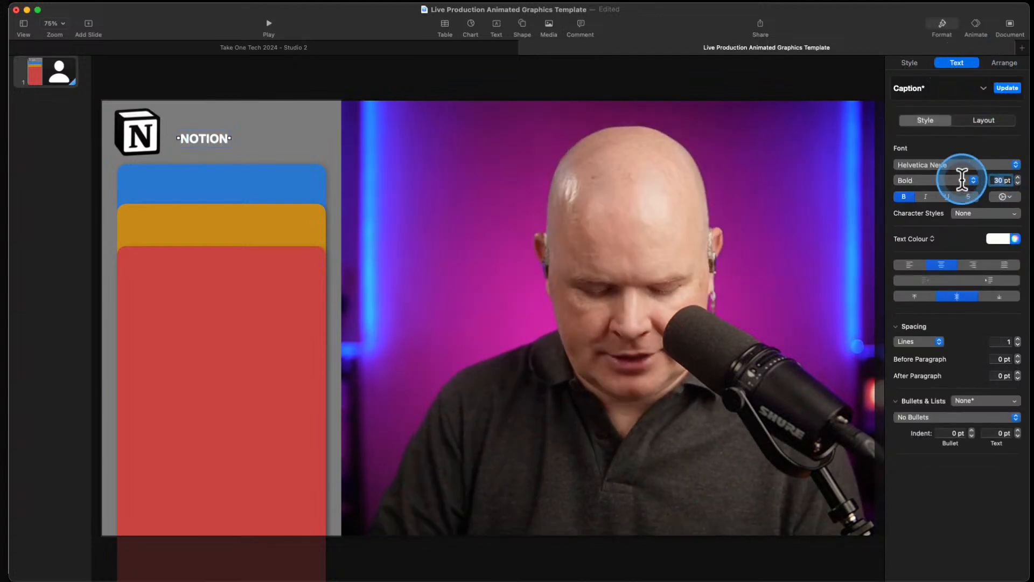
type("100")
key("Tab")
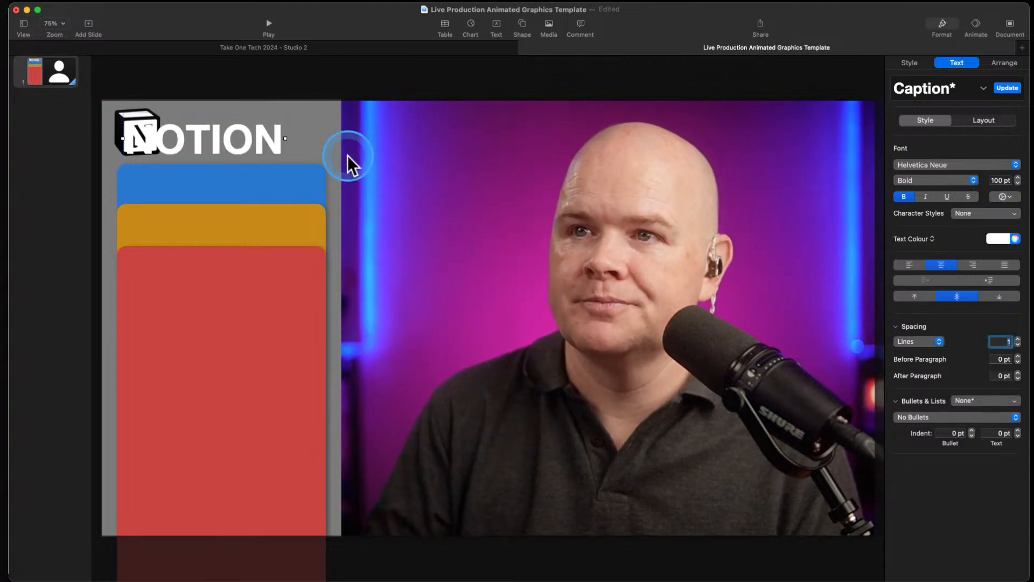
left_click_drag(212, 137, 255, 130)
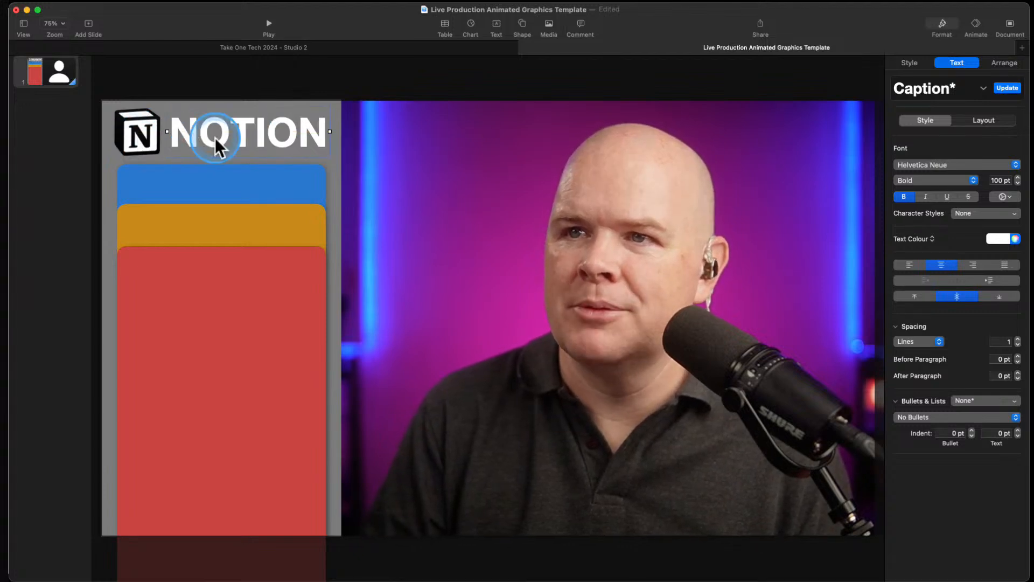
Try a black text colour on the NOTION title and undo it
left_click(1009, 240)
left_click(1023, 309)
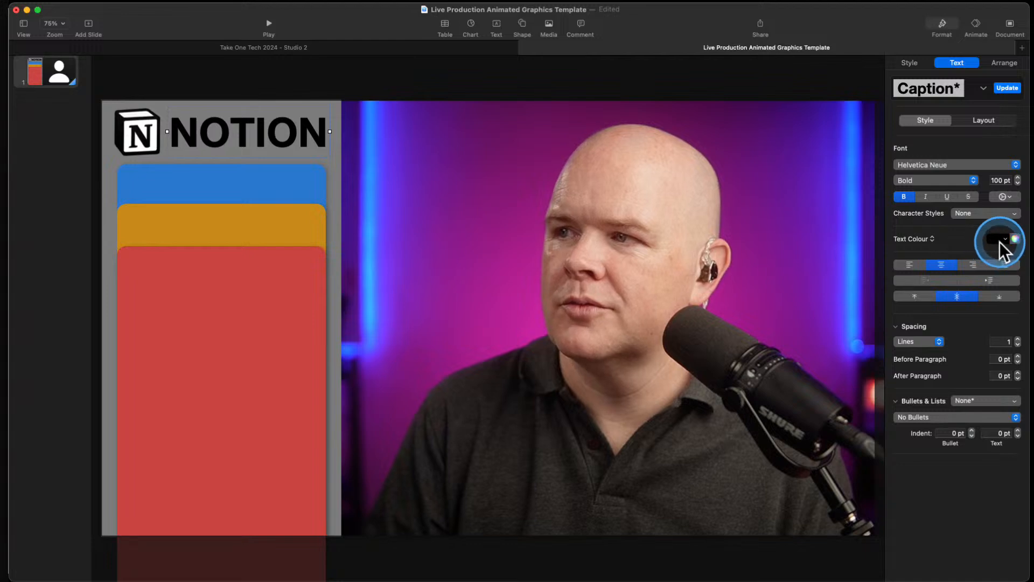
type("z")
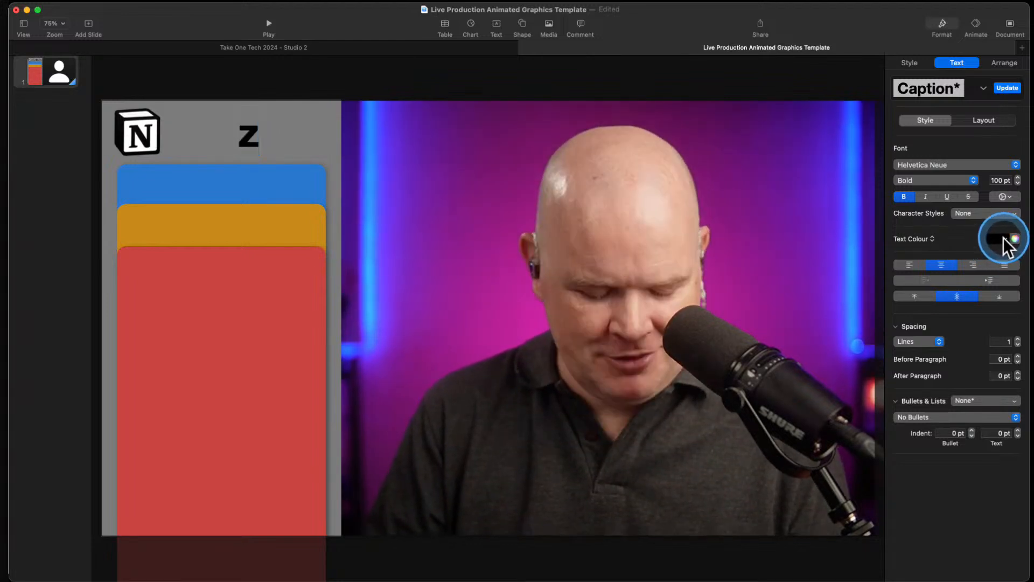
key("super+z")
key("super+z")
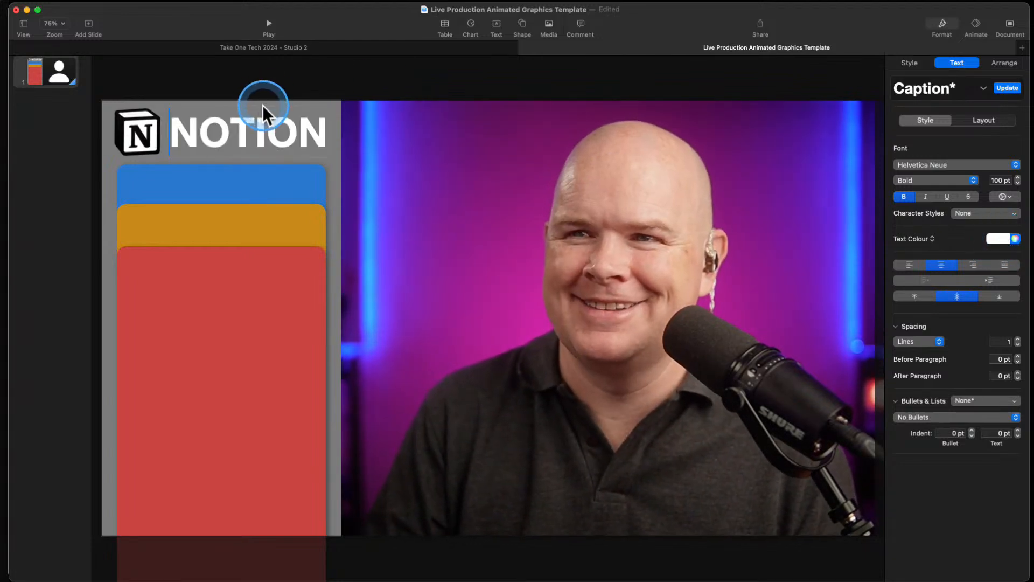
Apply a Drop Shadow to the NOTION title and raise the shadow's opacity to 78%
left_click(262, 131)
left_click(386, 185)
left_click(299, 145)
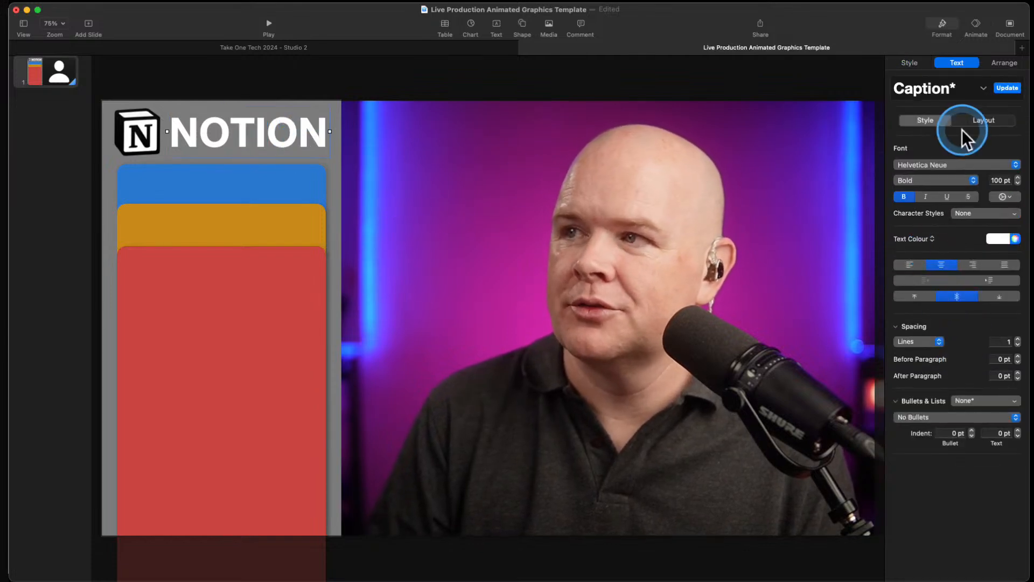
left_click(1015, 63)
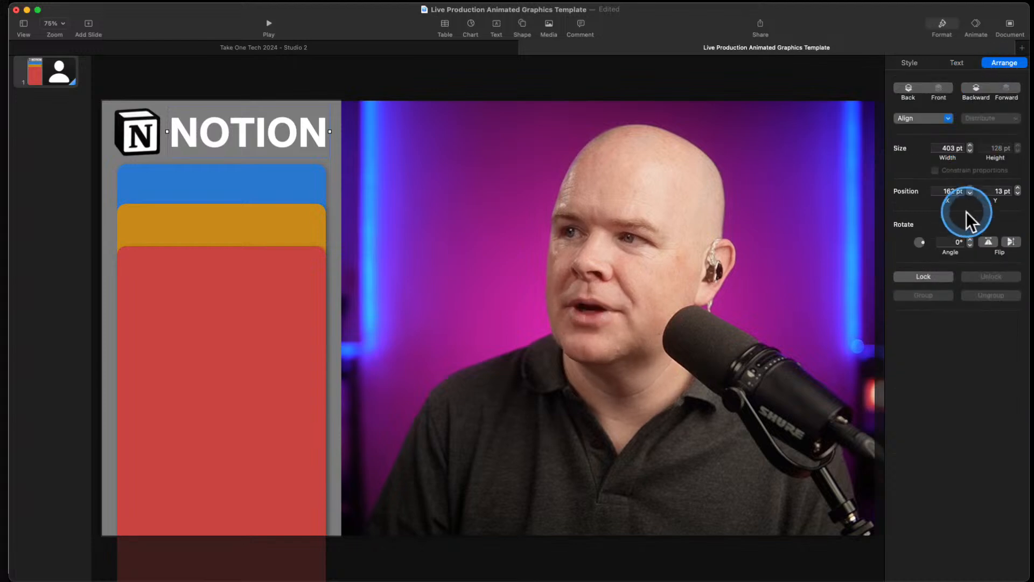
left_click(908, 63)
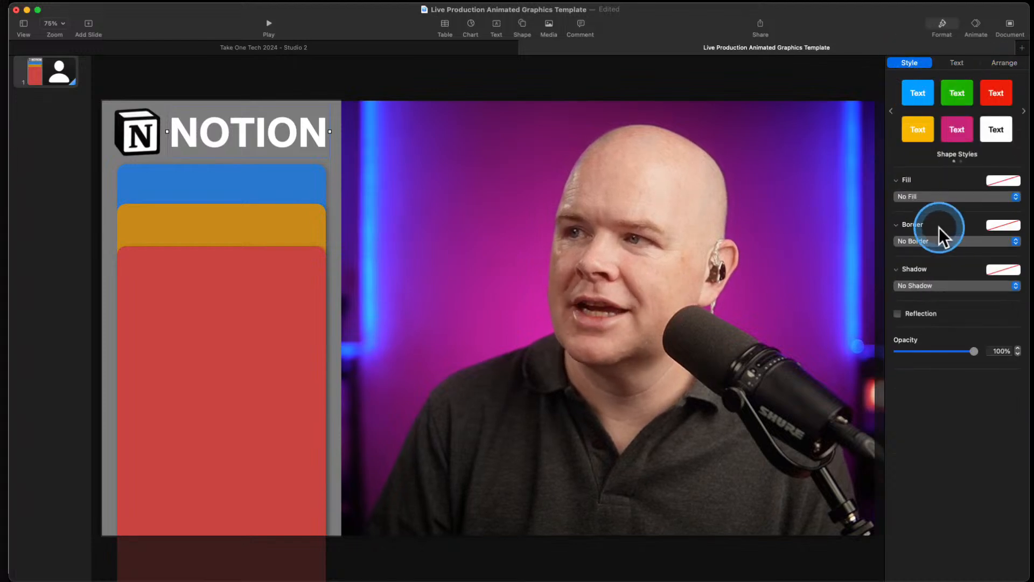
left_click(922, 286)
left_click(918, 299)
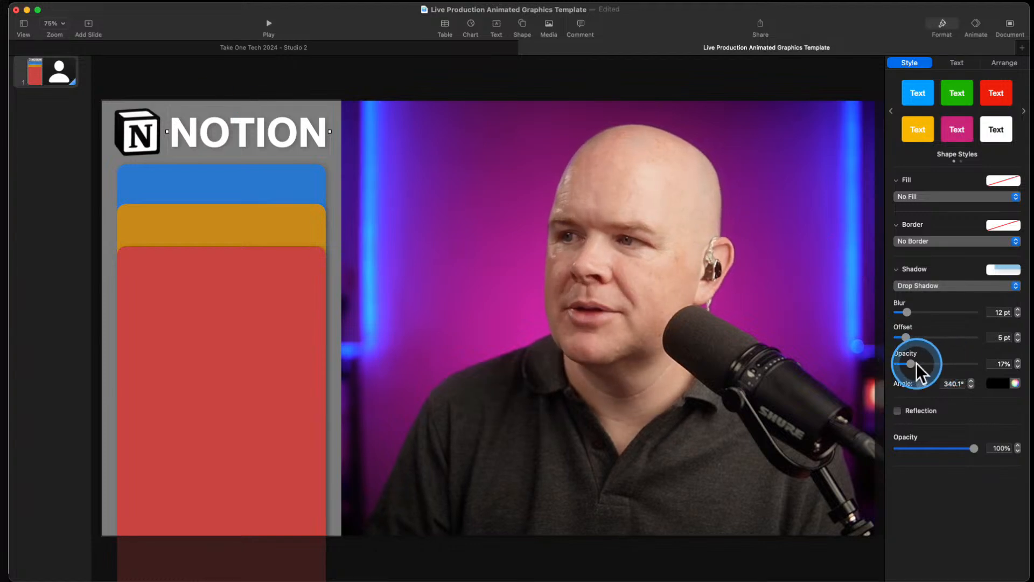
left_click_drag(911, 363, 957, 363)
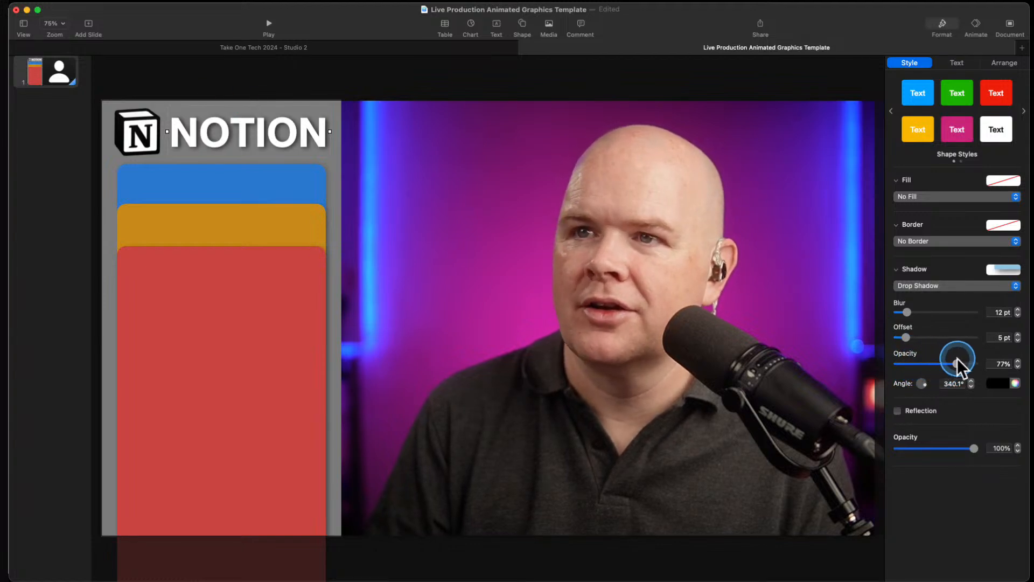
Apply a matching Drop Shadow to the Notion logo image
left_click(163, 138)
left_click(929, 241)
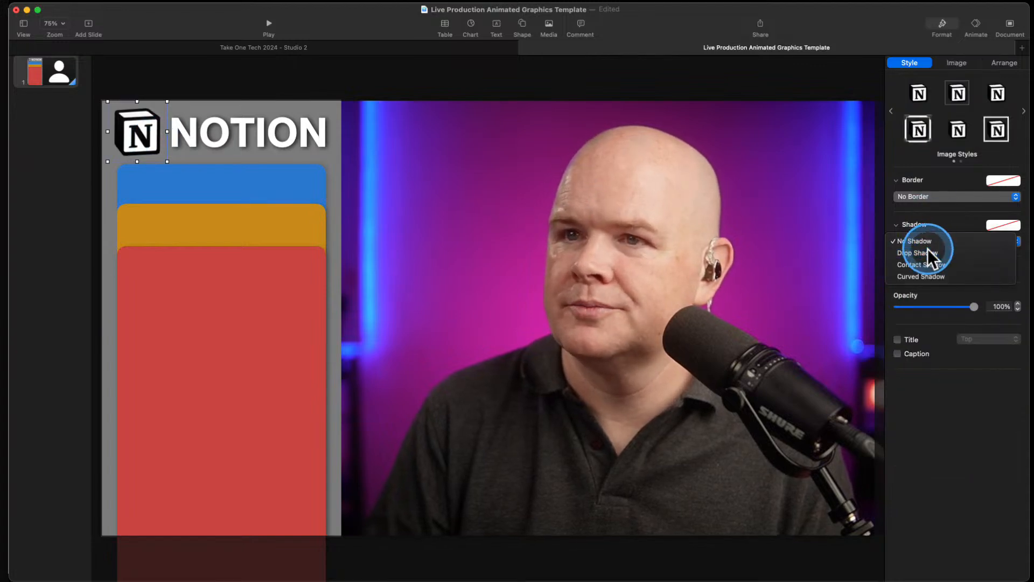
left_click(904, 249)
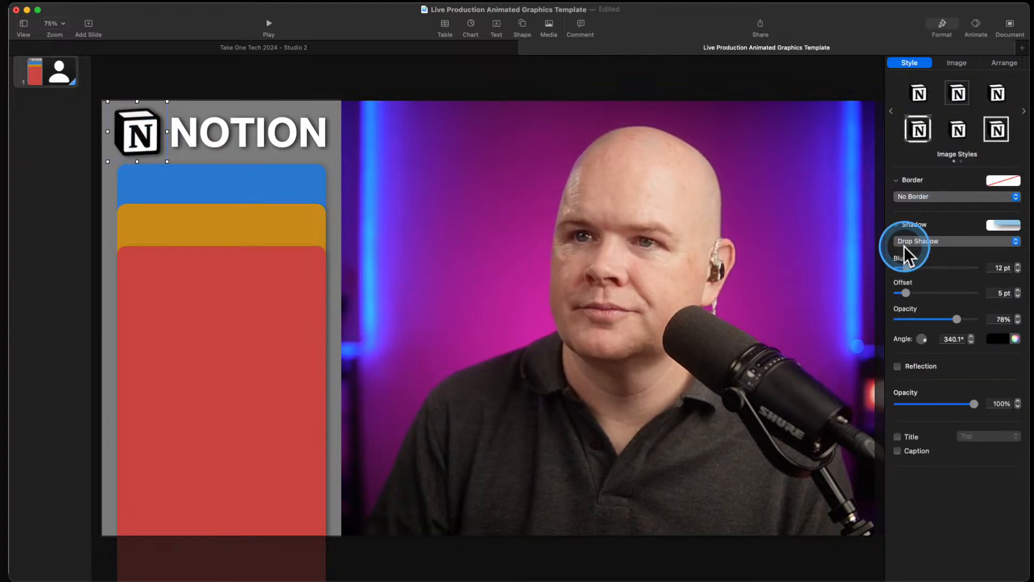
Group the Notion logo with the NOTION title and position the group at X 20 pt, Y 0 pt
left_click(178, 136, "shift")
right_click(181, 132)
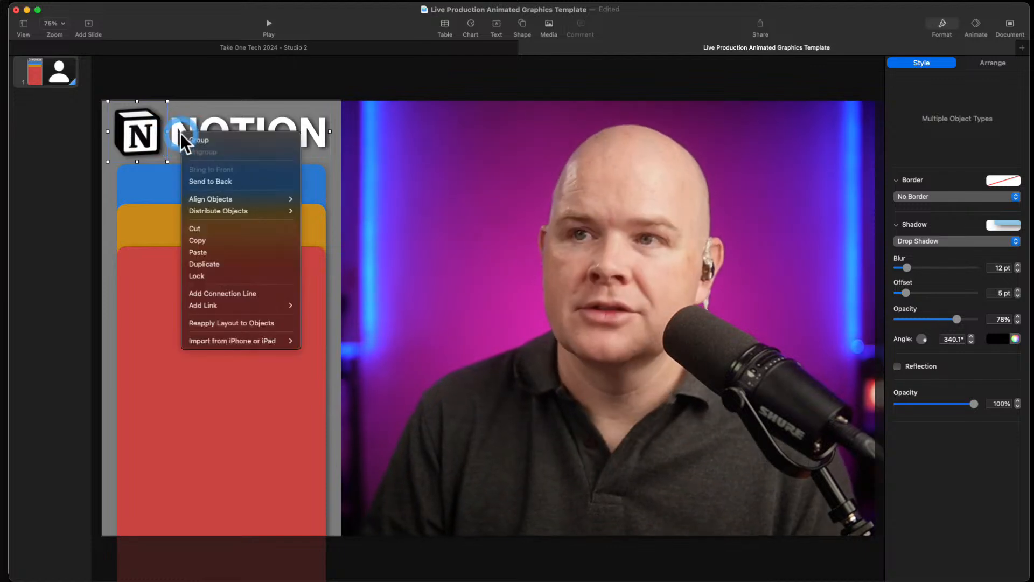
left_click(211, 142)
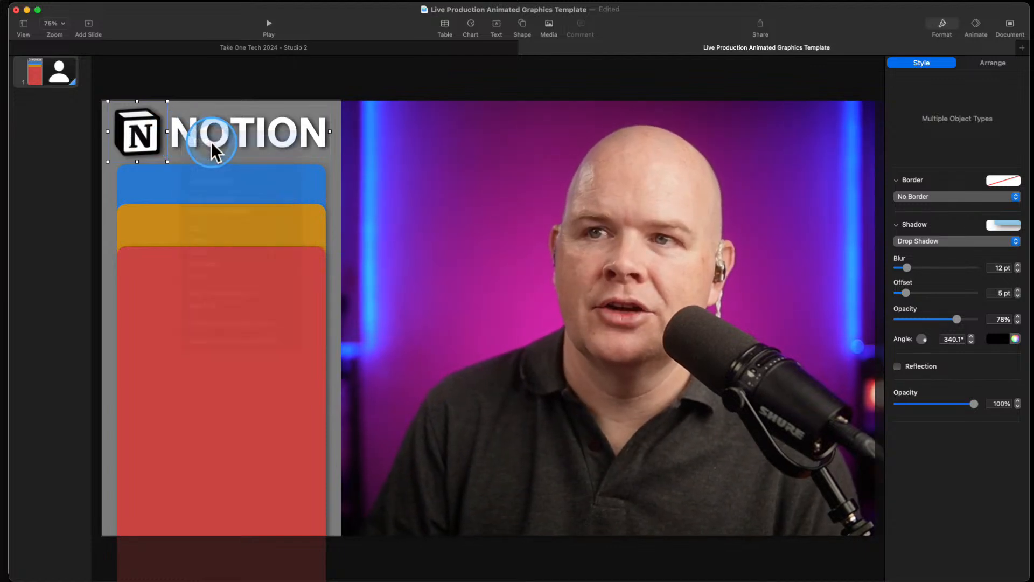
mouse_move(231, 140)
left_mouse_down()
mouse_move(260, 166)
mouse_move(220, 145)
mouse_move(239, 133)
mouse_move(228, 136)
left_mouse_up()
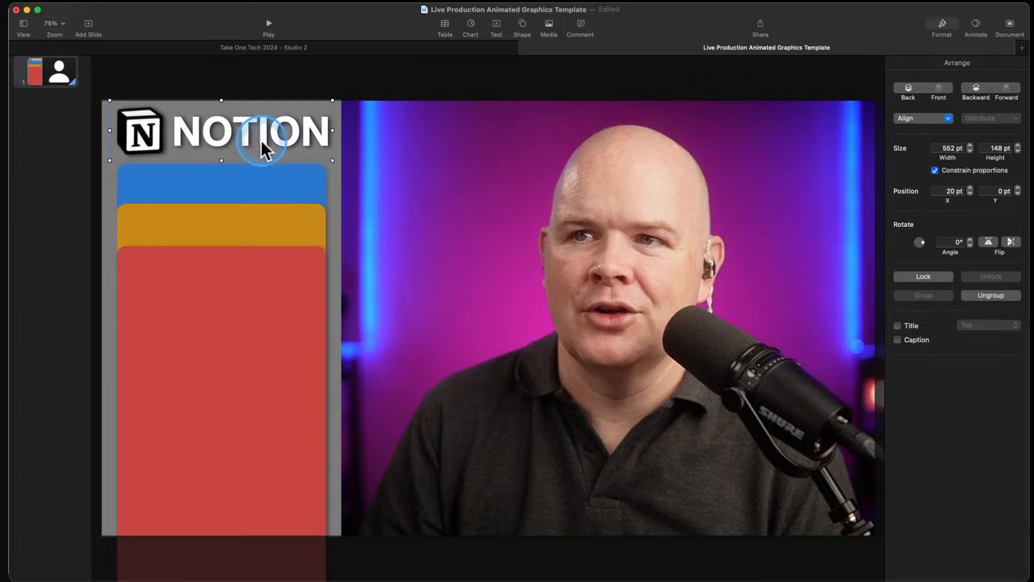
Paste a separate copy of the NOTION title text and centre it on the visible strip of the blue card
left_click(178, 184)
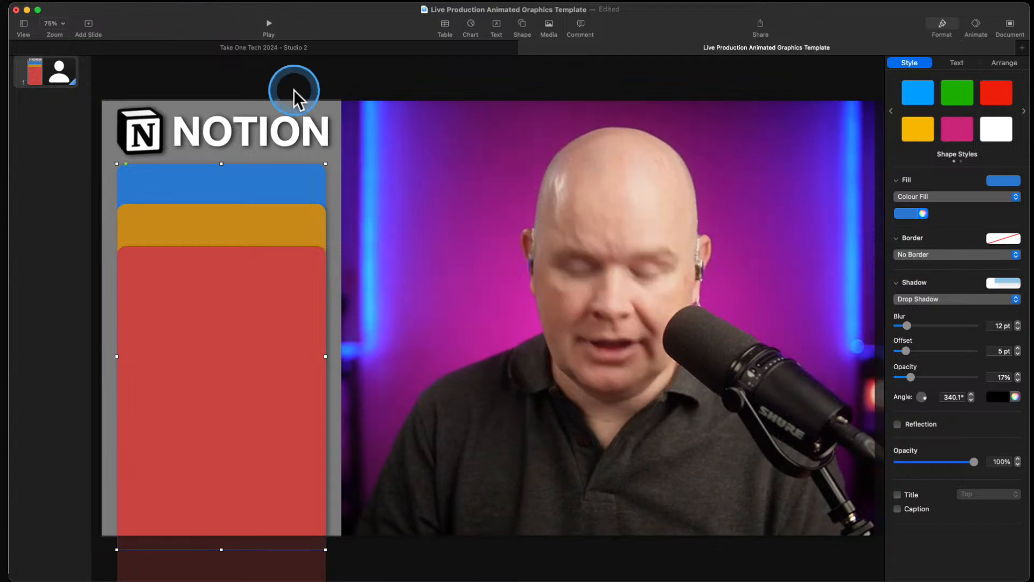
left_click(231, 129)
left_click(229, 129)
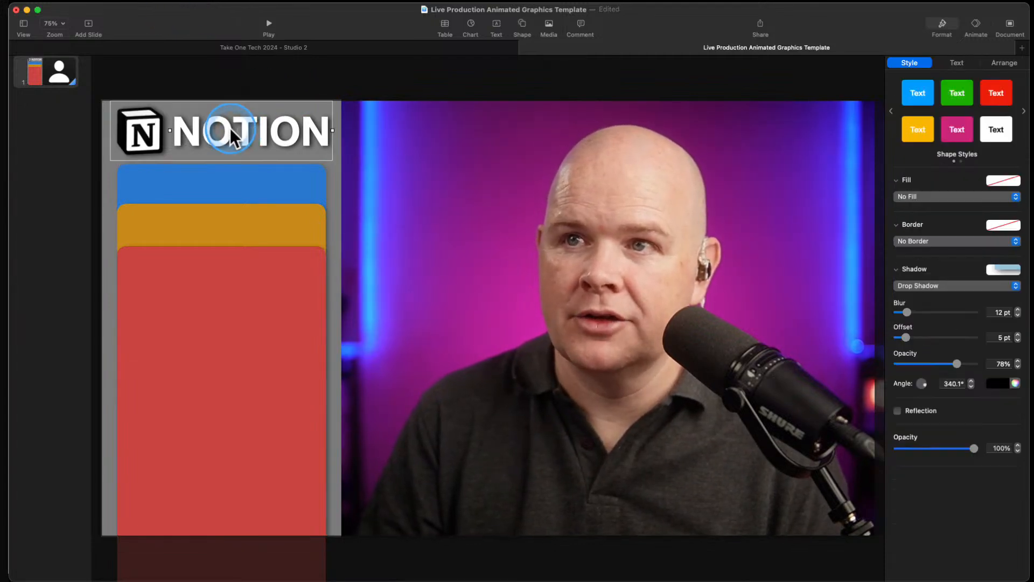
left_click(247, 167)
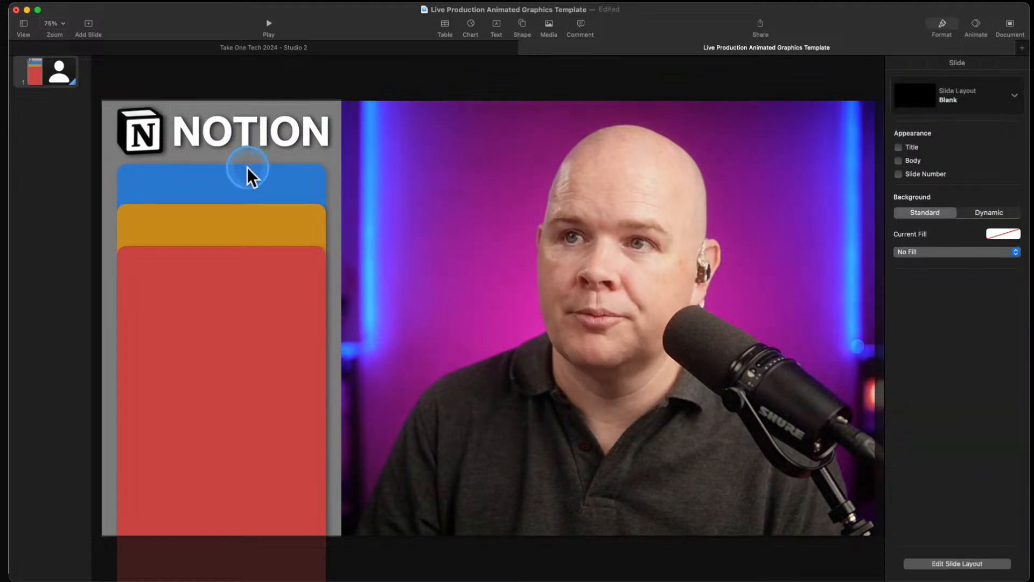
key("super+v")
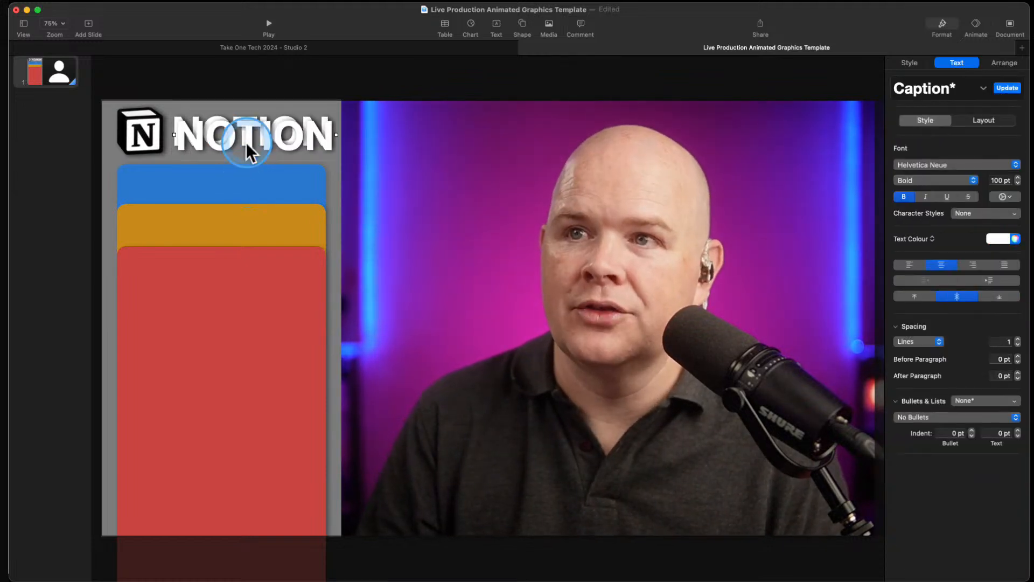
left_click_drag(249, 132, 222, 176)
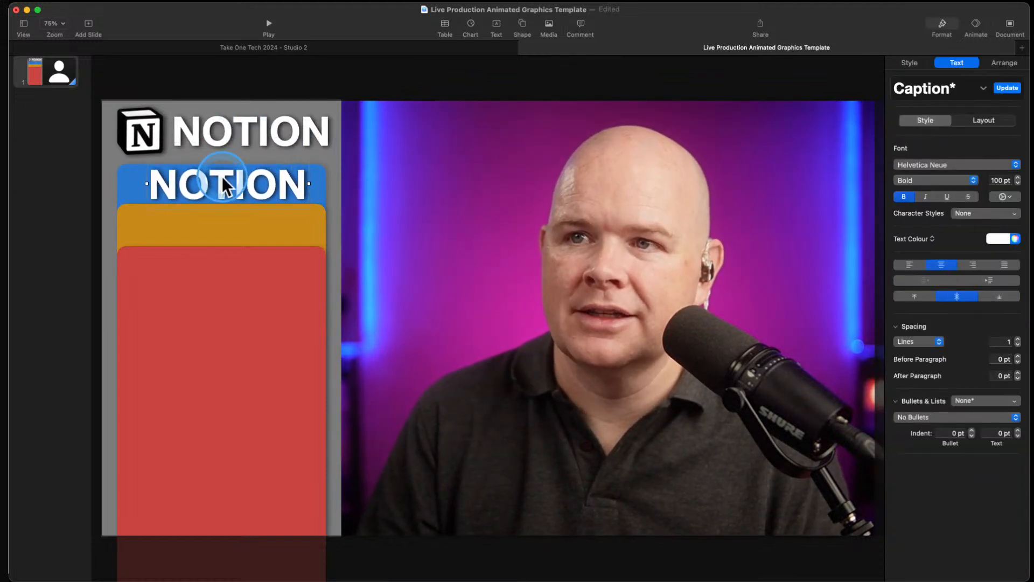
Reduce the font size of the NOTION text on the blue card to 83 pt
key("super+minus")
key("super+minus")
key("super+minus")
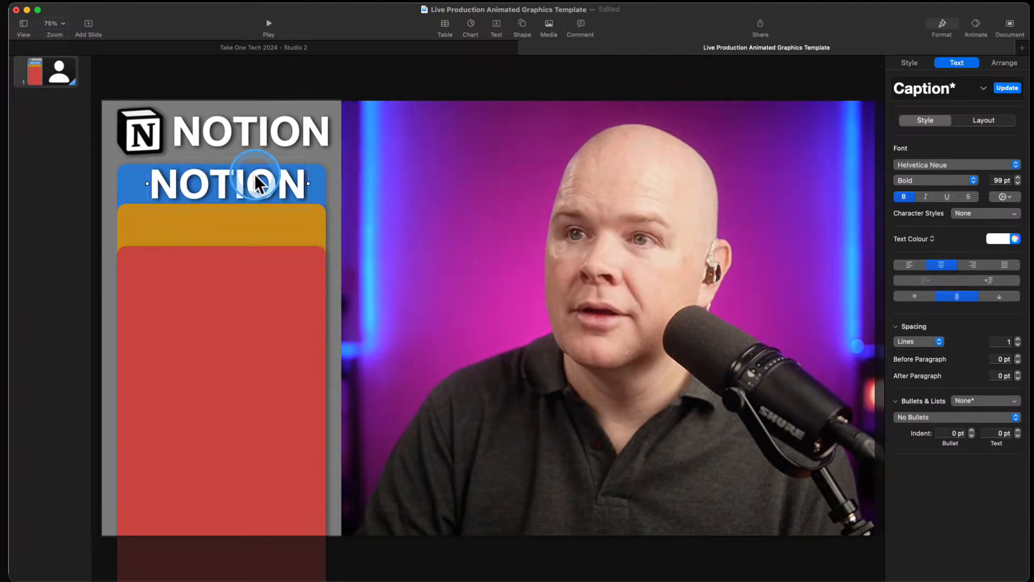
key("super+minus")
key("super+minus")
key("super+minus")
key("super+minus")
key("super+minus")
key("super+minus")
key("super+minus")
key("super+minus")
key("super+minus")
key("super+minus")
key("super+minus")
key("super+minus")
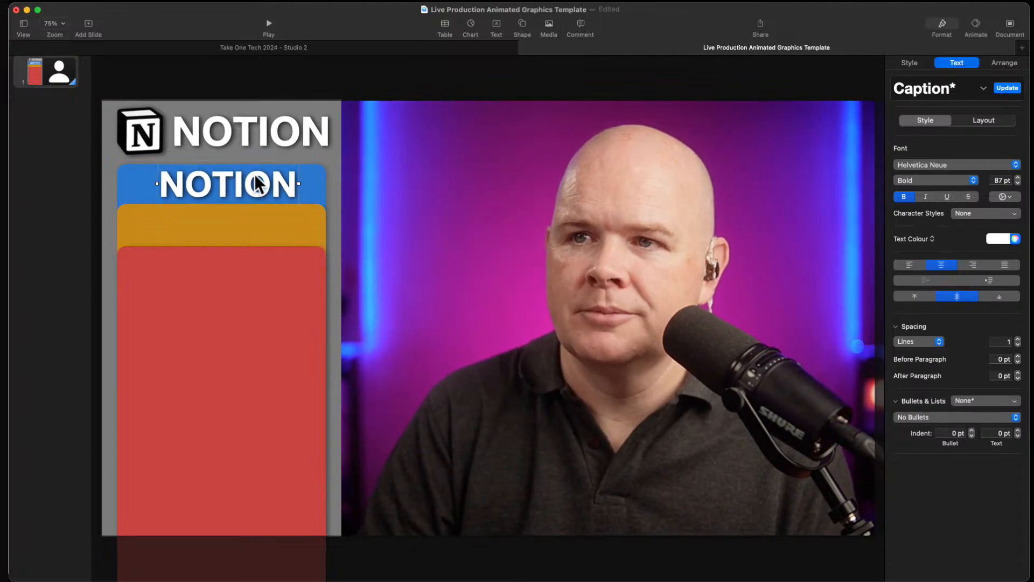
key("super+minus")
key("super+minus")
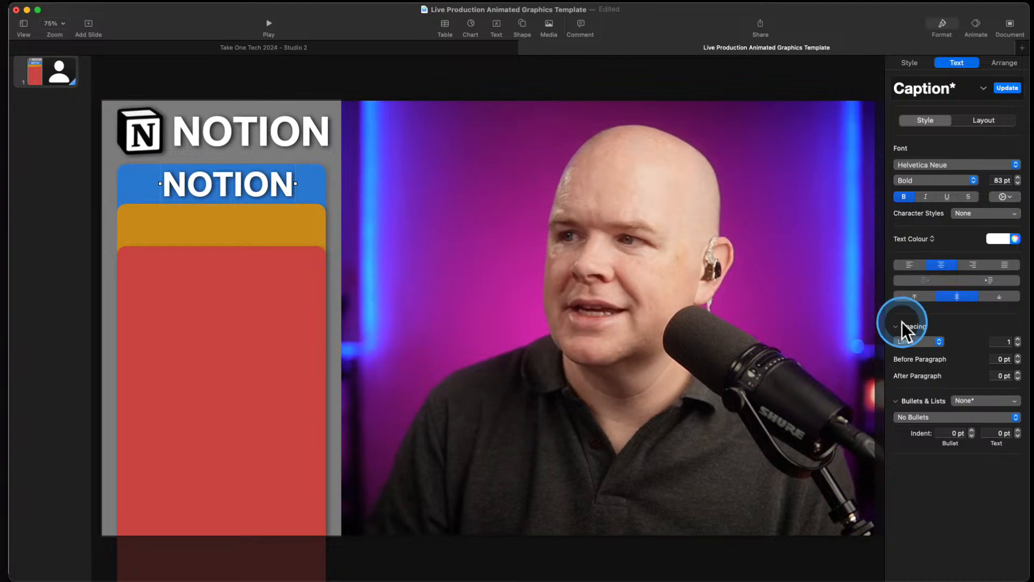
Remove the drop shadow from the NOTION text on the blue card
left_click(910, 63)
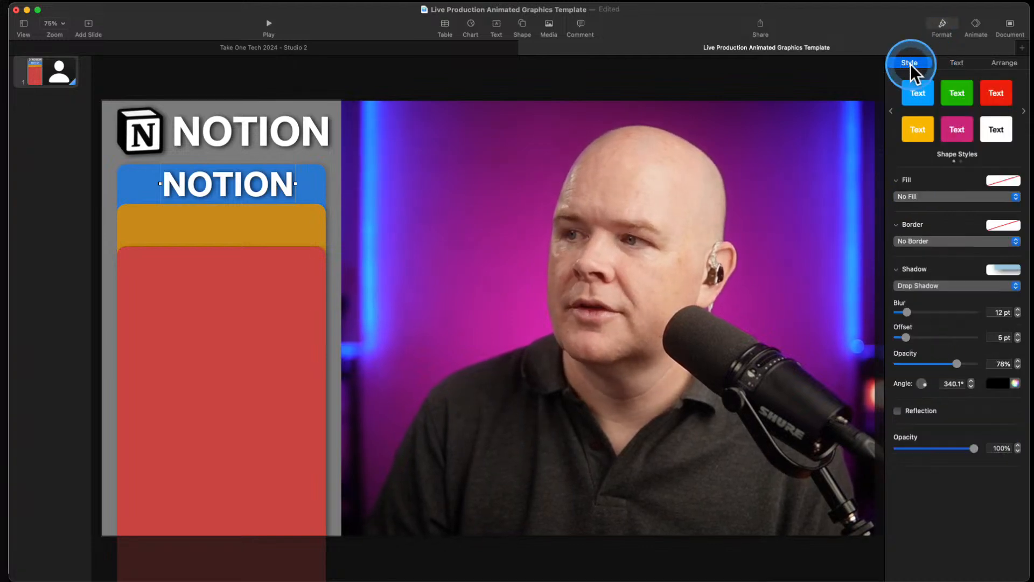
left_click(929, 288)
left_click(917, 270)
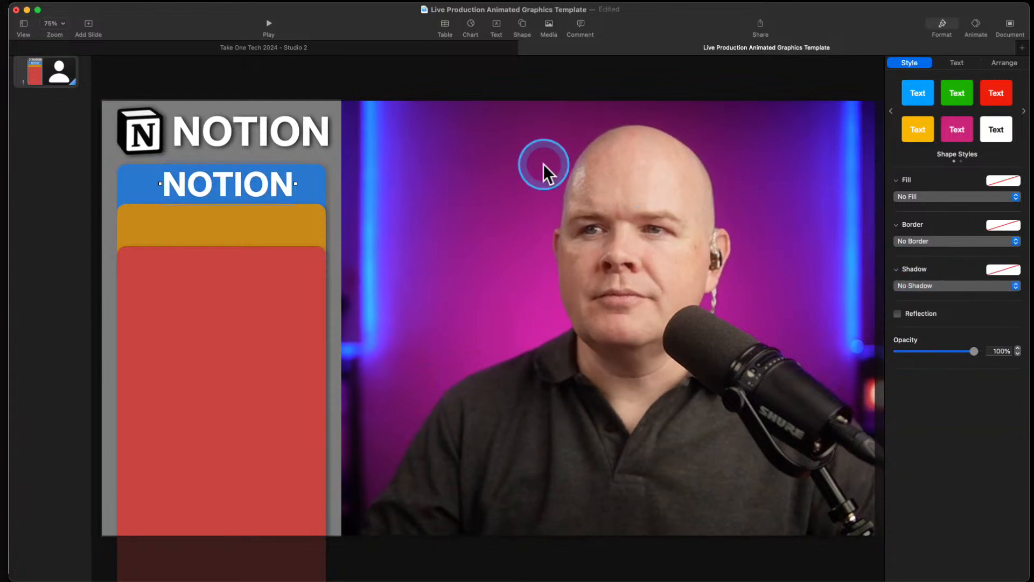
Centre the text horizontally on the blue card and change its wording to CONTENT
left_click_drag(266, 189, 258, 187)
double_click(259, 188)
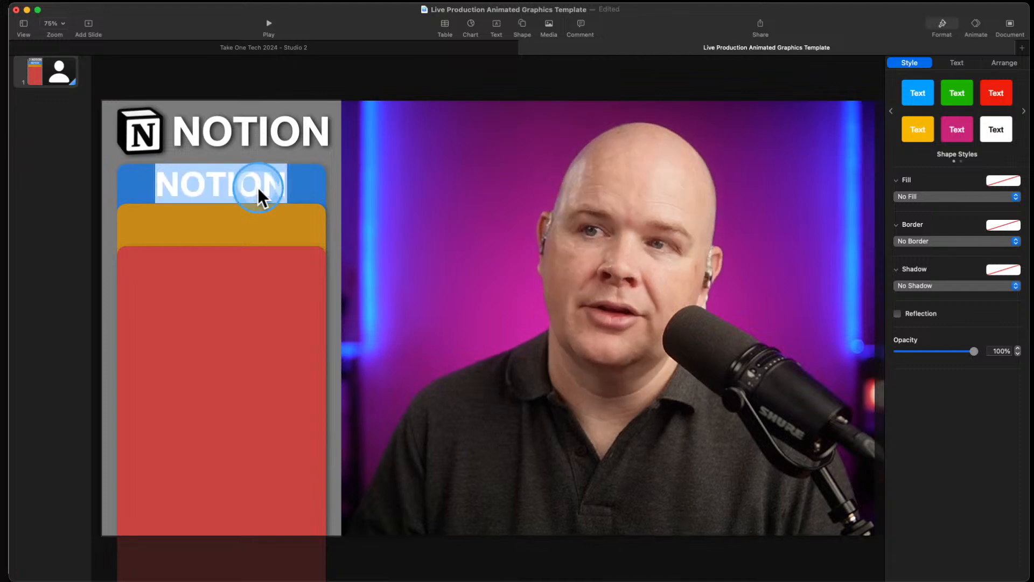
type("C")
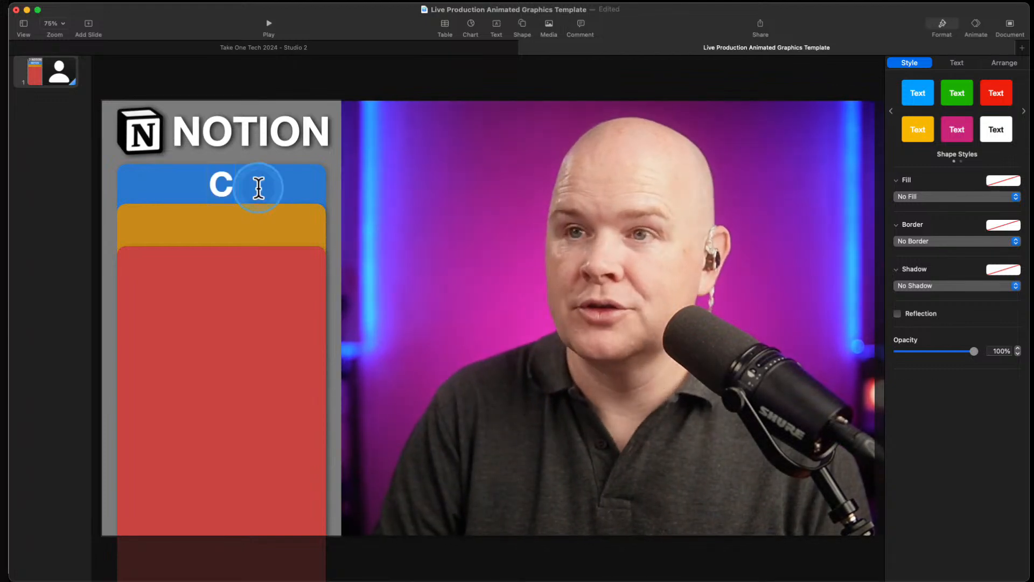
type("ONTENT")
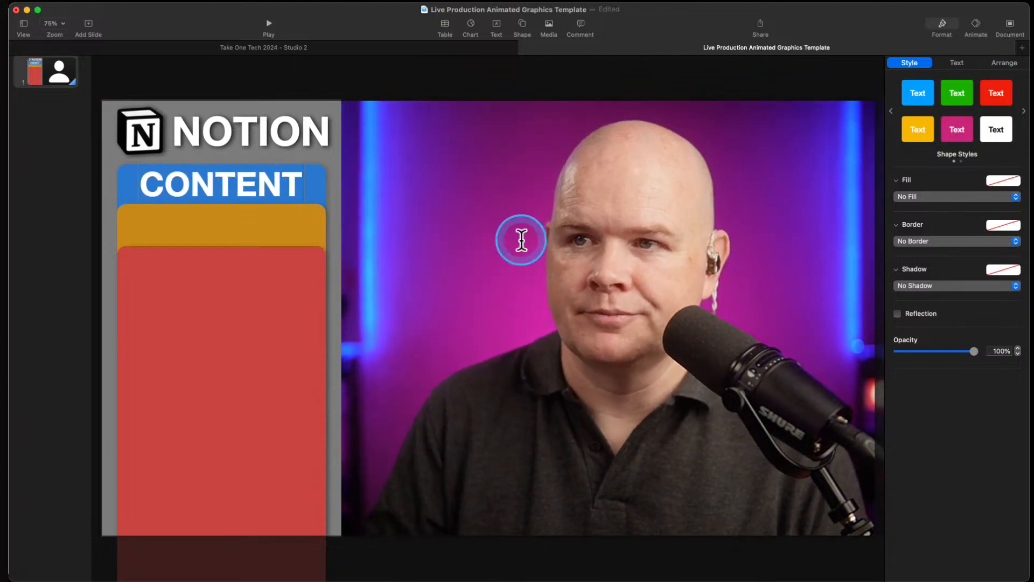
left_click(455, 206)
Shrink the CONTENT title slightly and centre it vertically in the visible strip of the blue card
left_click(224, 184)
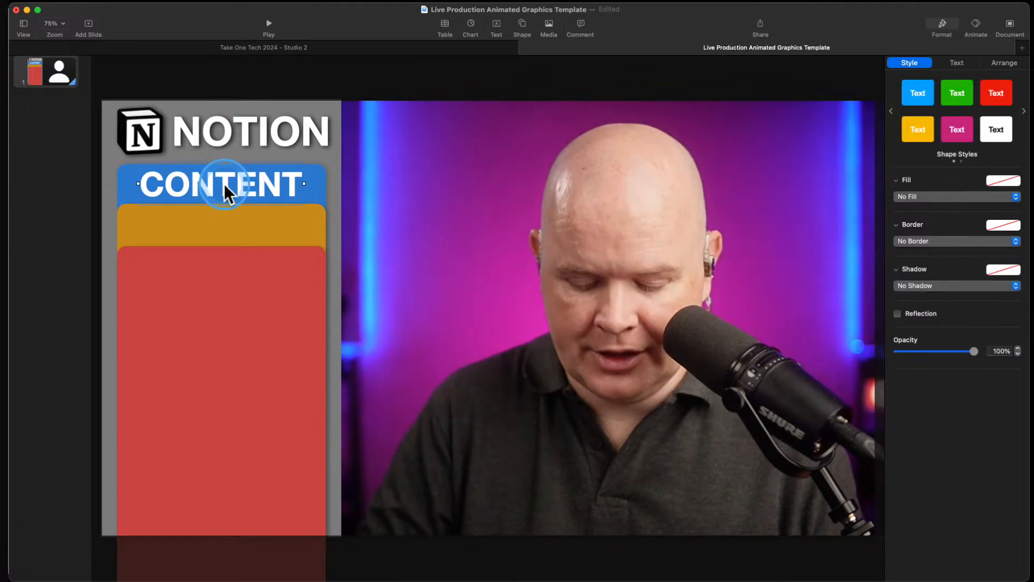
key("super+minus")
key("super+minus")
key("super+minus")
key("super+minus")
key("super+minus")
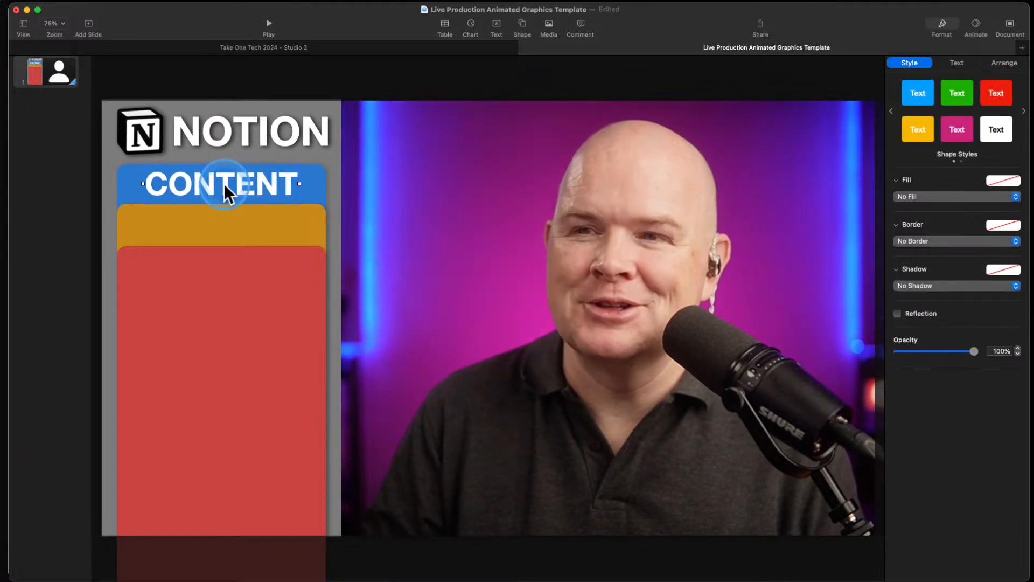
left_click_drag(241, 183, 242, 183)
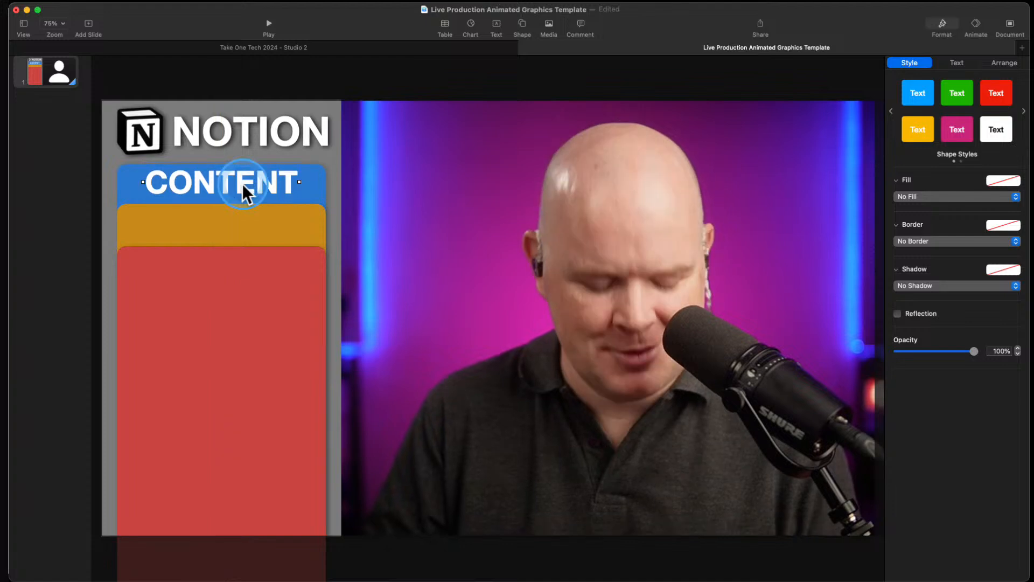
key("Down")
key("Down")
key("Down")
left_click(247, 221)
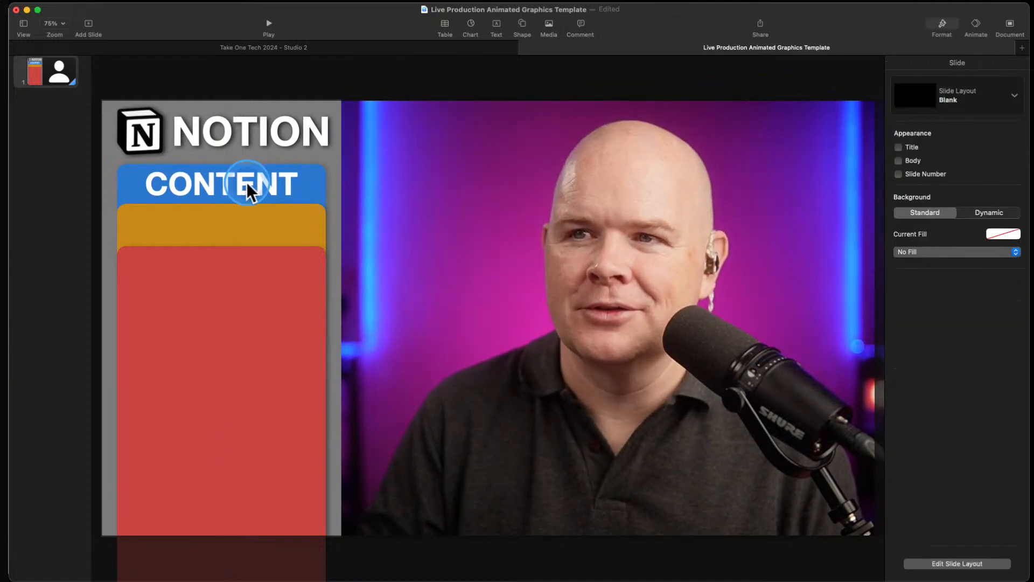
left_click(244, 179)
left_click(241, 182)
left_click_drag(247, 183, 245, 224)
key("super+z")
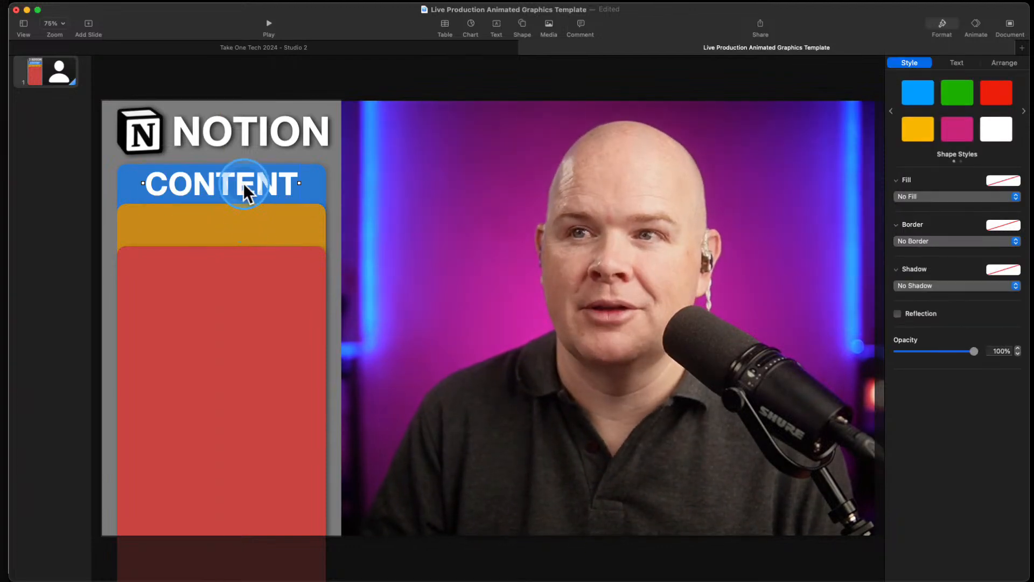
Duplicate the CONTENT title onto the visible strip of the yellow card and change the copy's text to TASKS
left_click(243, 234)
left_click_drag(240, 186, 239, 226)
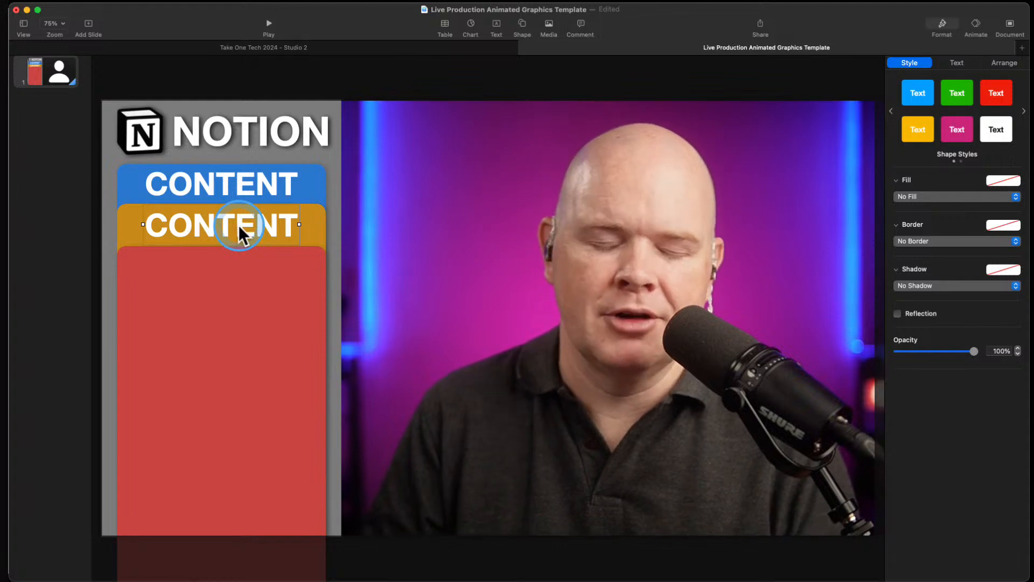
double_click(238, 225)
type("TASKS")
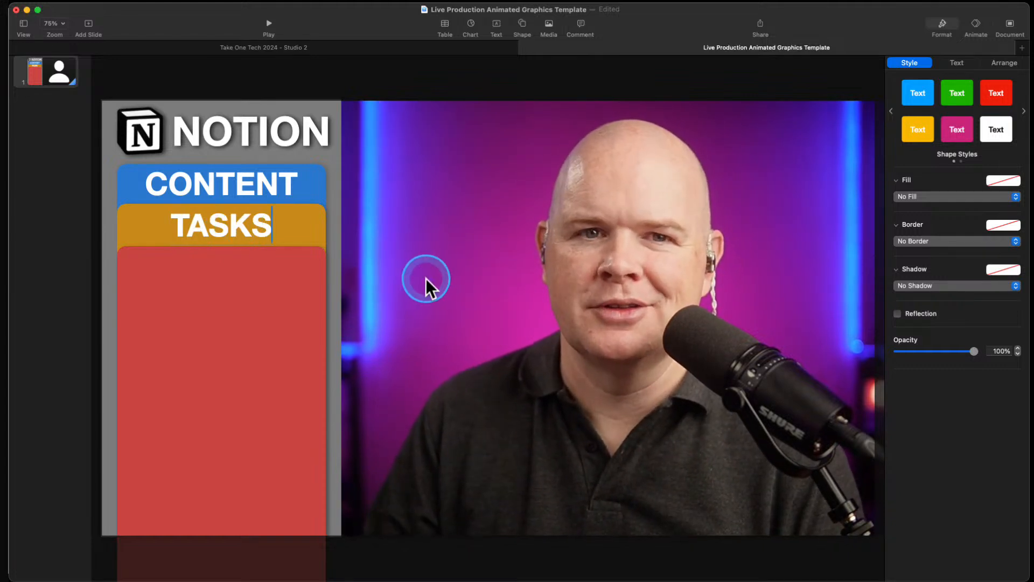
left_click(425, 278)
Duplicate the TASKS title onto the upper part of the red card and change the copy's text to CONTACTS
left_click(233, 227)
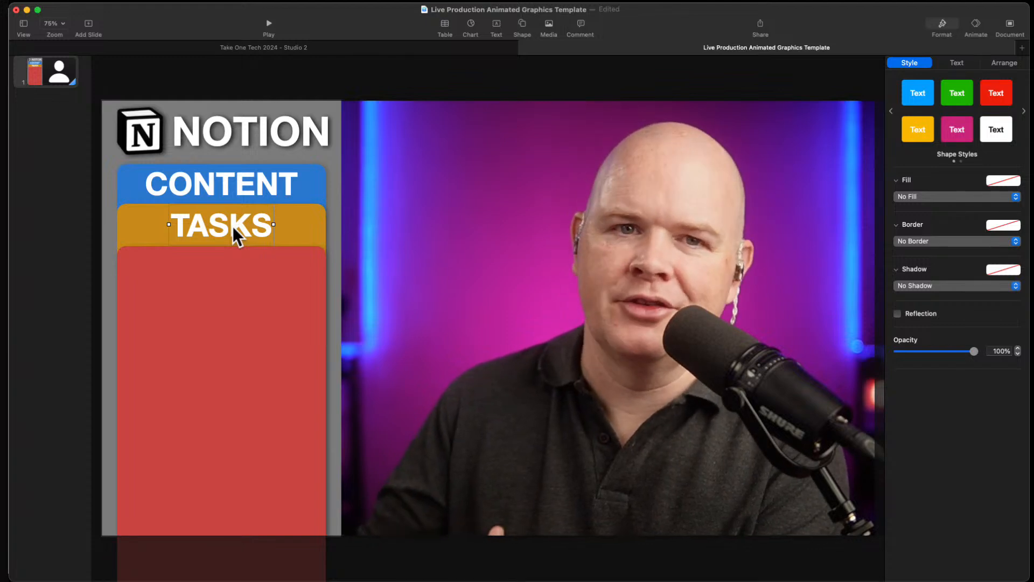
left_click(224, 236)
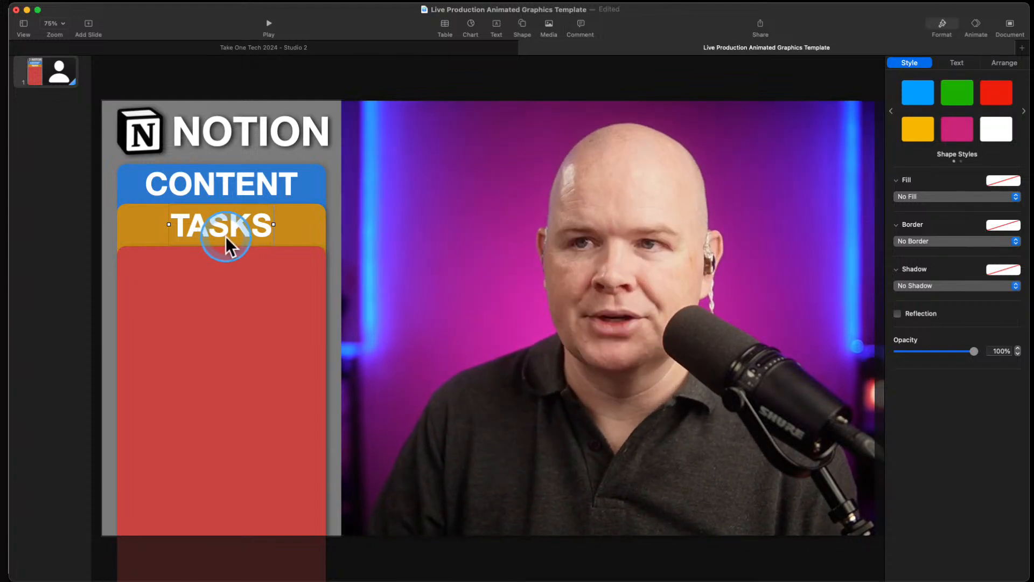
left_click_drag(224, 237, 222, 270)
double_click(222, 270)
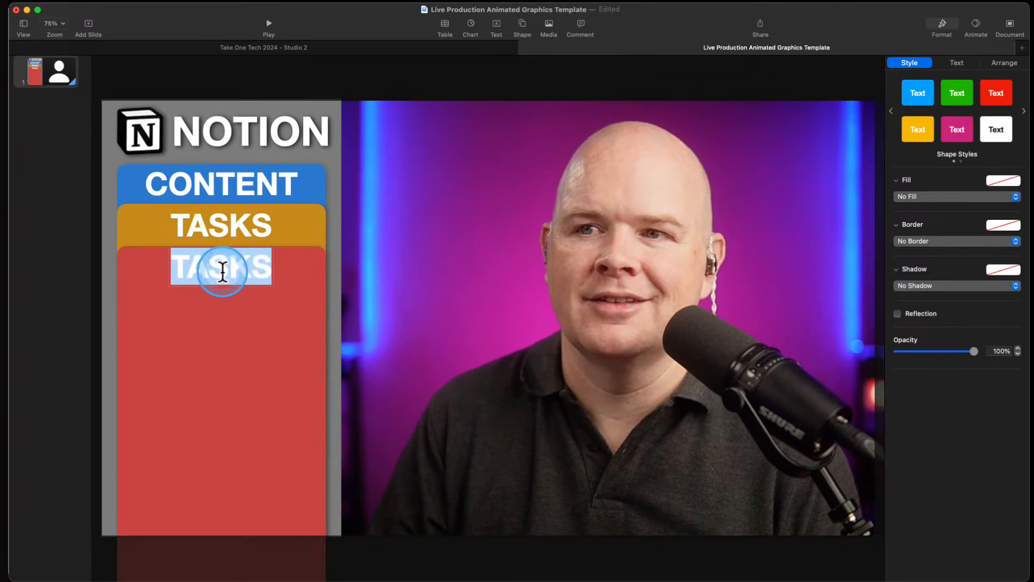
type("CONTACTS")
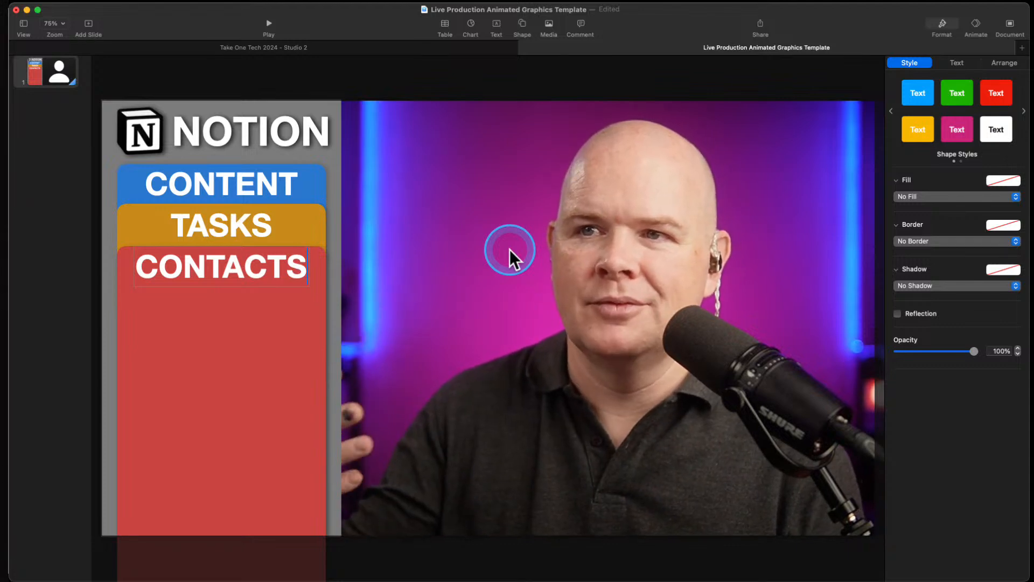
Replace the CONTACTS title on the red card with NOTES
left_click(286, 267)
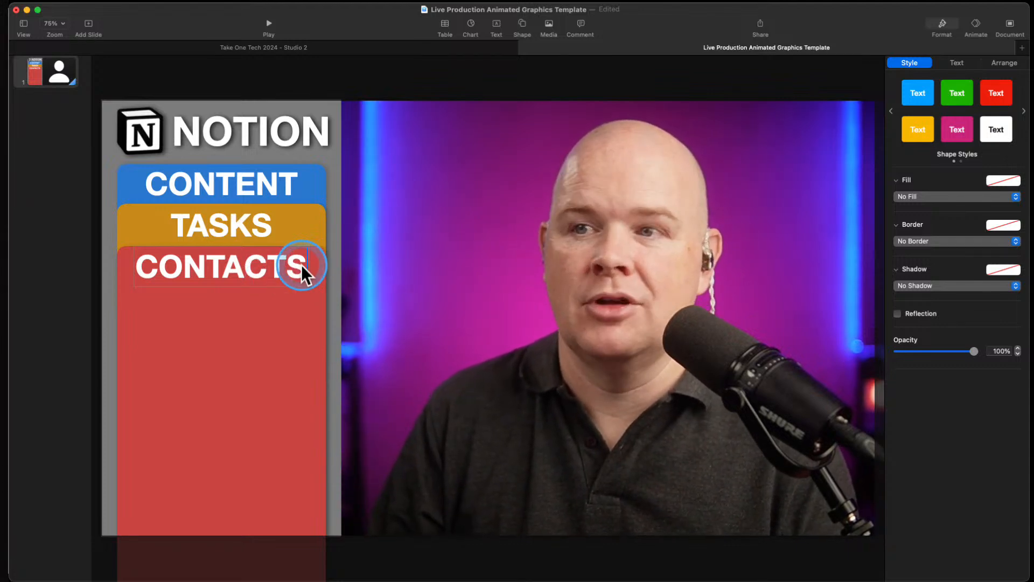
left_click_drag(302, 266, 125, 264)
type("NOTES")
left_click(409, 297)
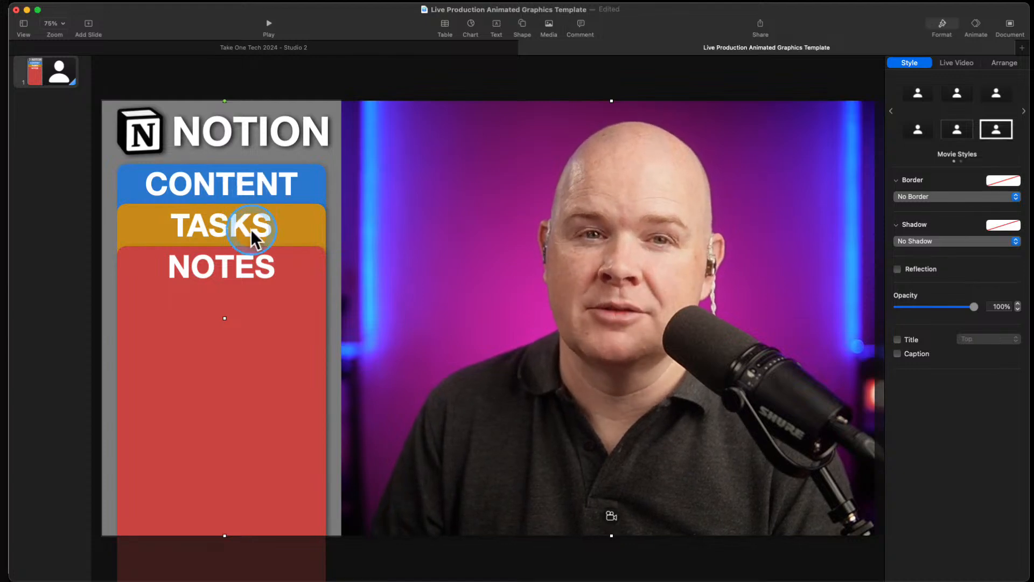
Examine the gold lines on the stacked cards in the Take One Tech 2024 - Studio 2 presentation, and return to the template
left_click(277, 48)
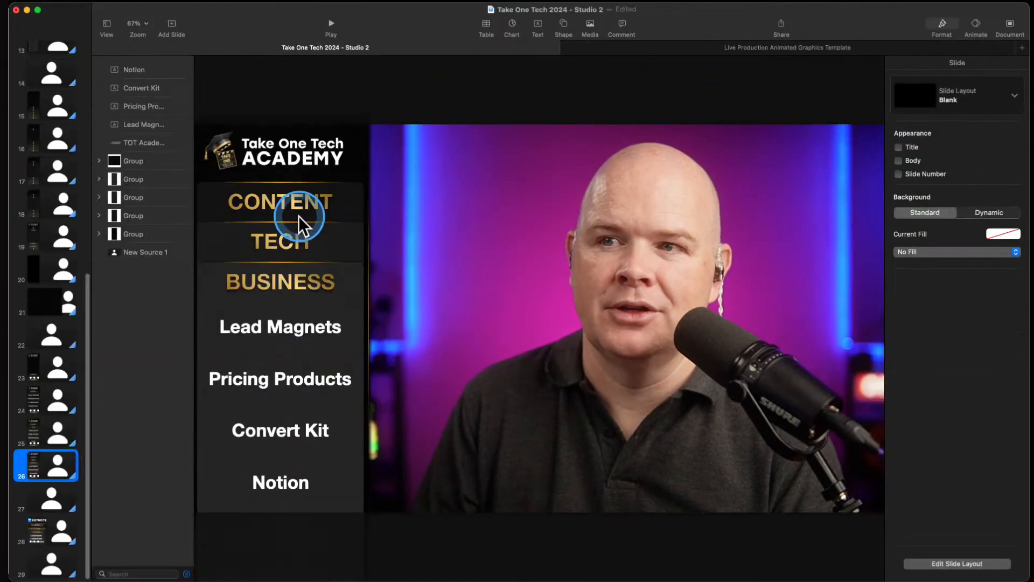
left_click(654, 47)
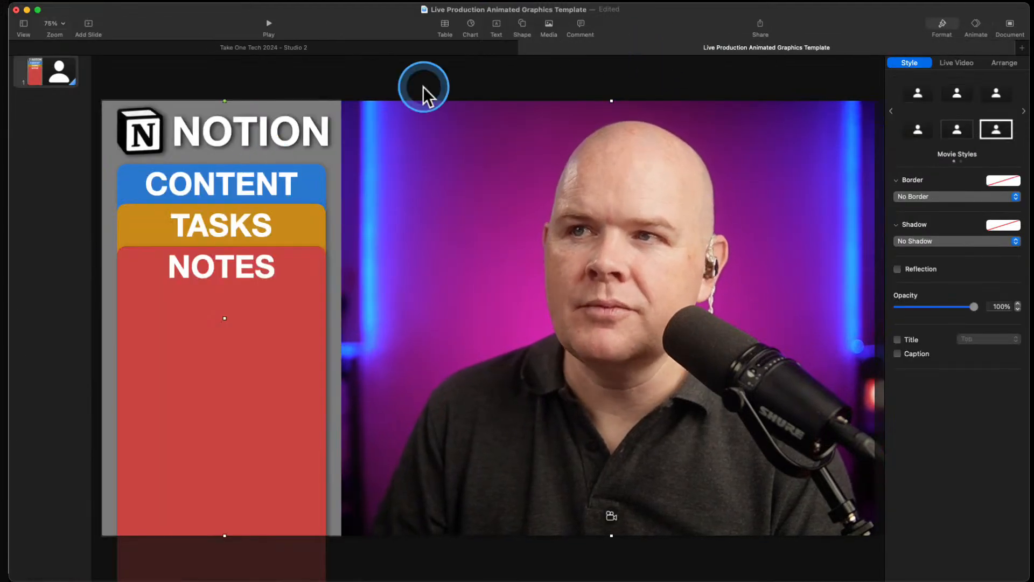
left_click(425, 51)
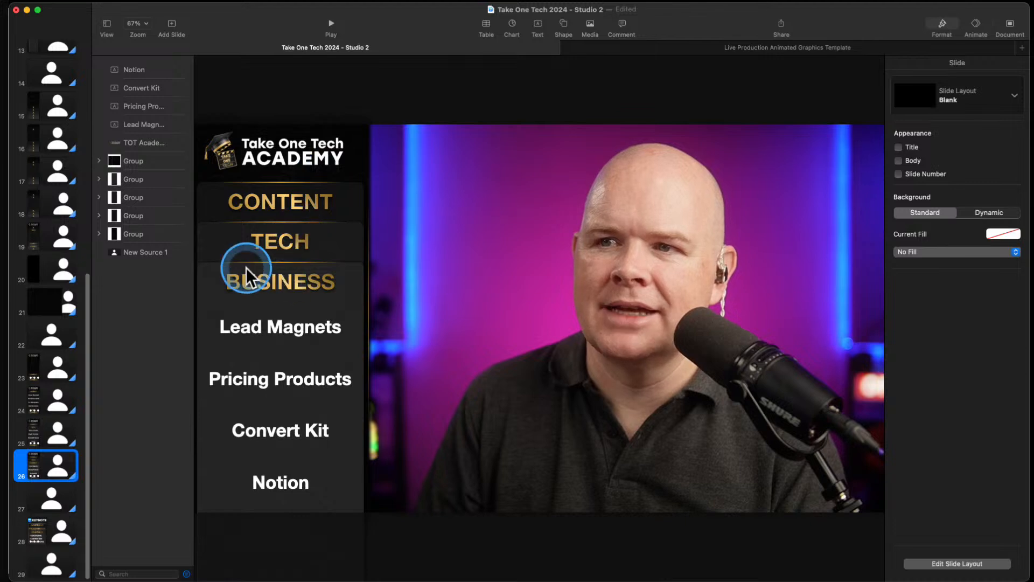
left_click(629, 46)
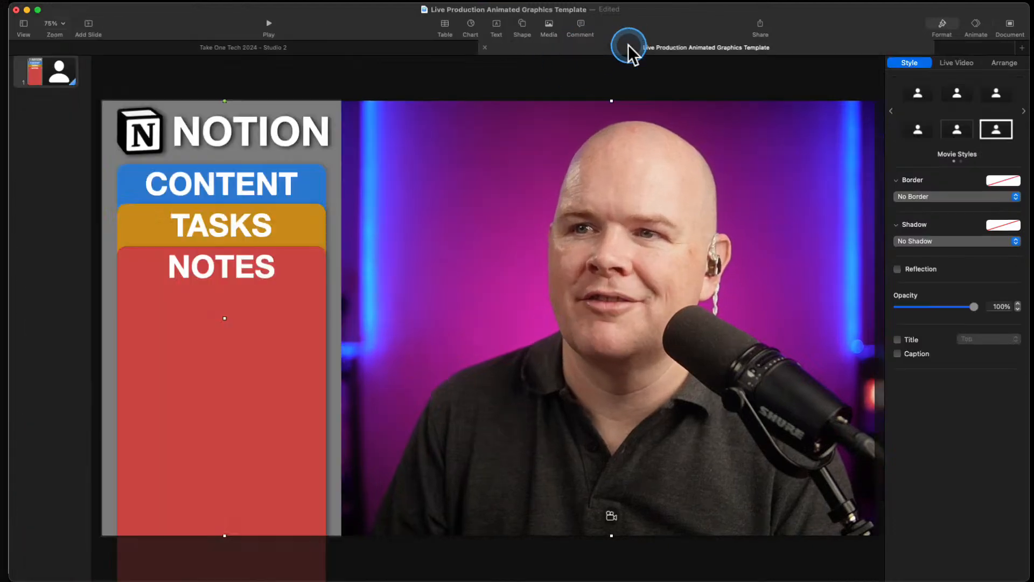
Insert a square shape and form it into a thin bar along the upper edge of the blue card, above CONTENT
left_click(520, 26)
left_click(513, 104)
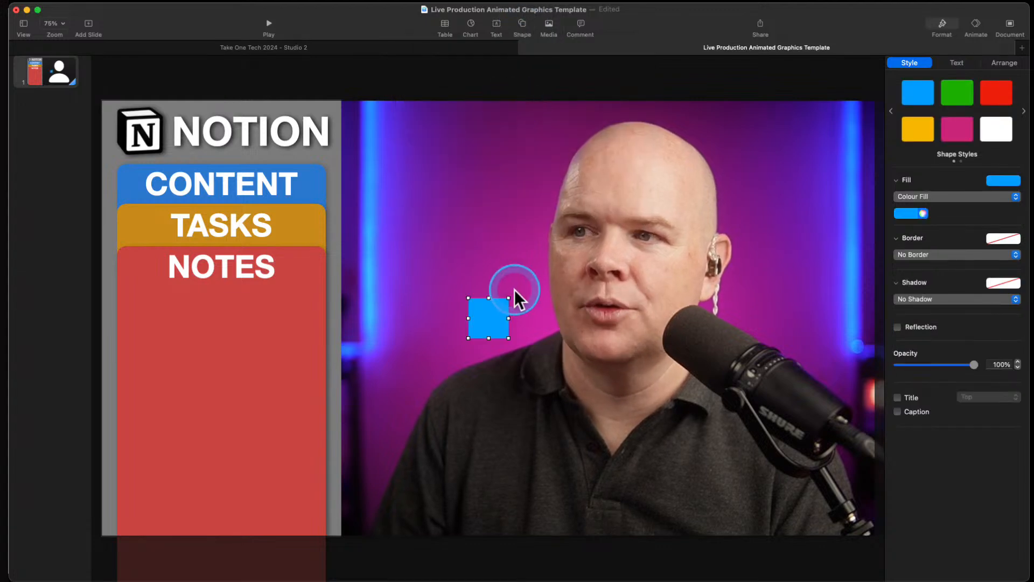
left_click_drag(487, 320, 291, 165)
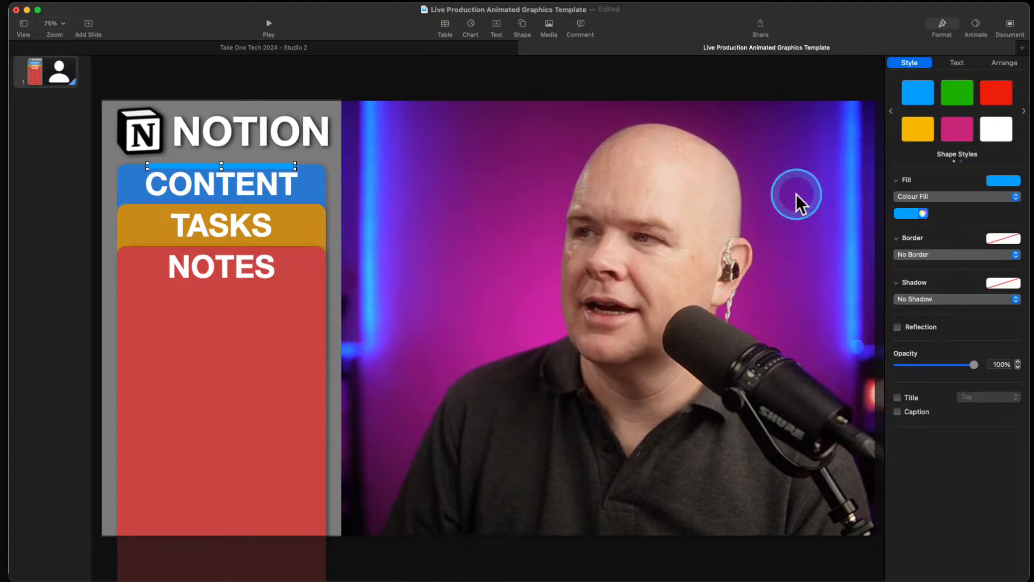
Change the thin bar's fill to an Advanced Gradient Fill
left_click(923, 196)
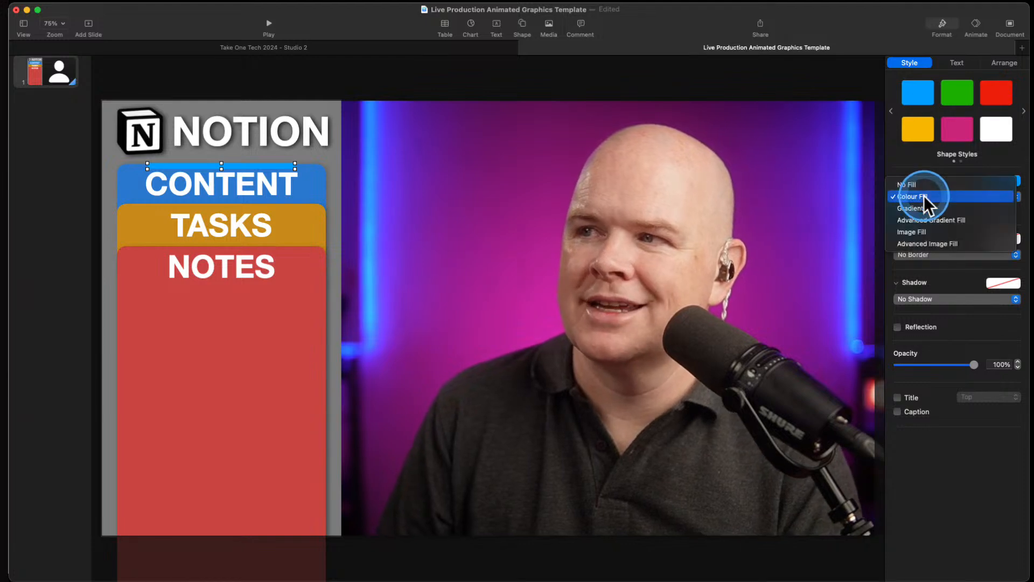
left_click(928, 218)
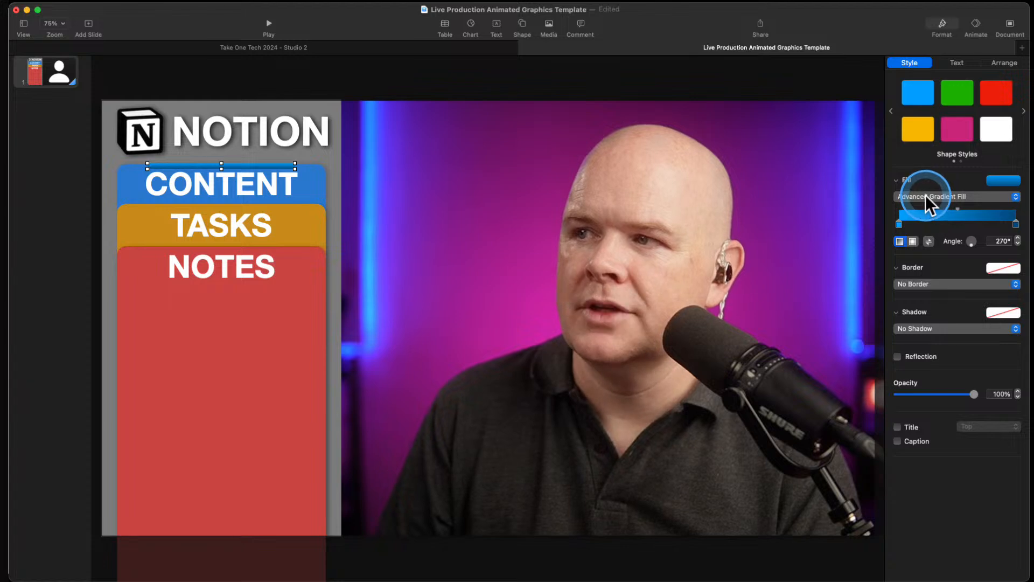
left_click(929, 199)
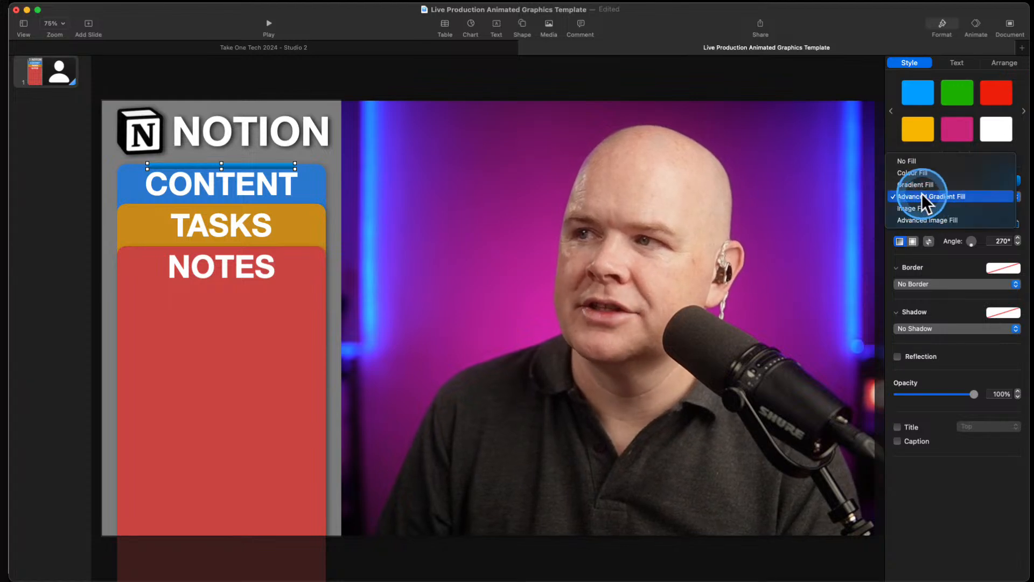
left_click(923, 183)
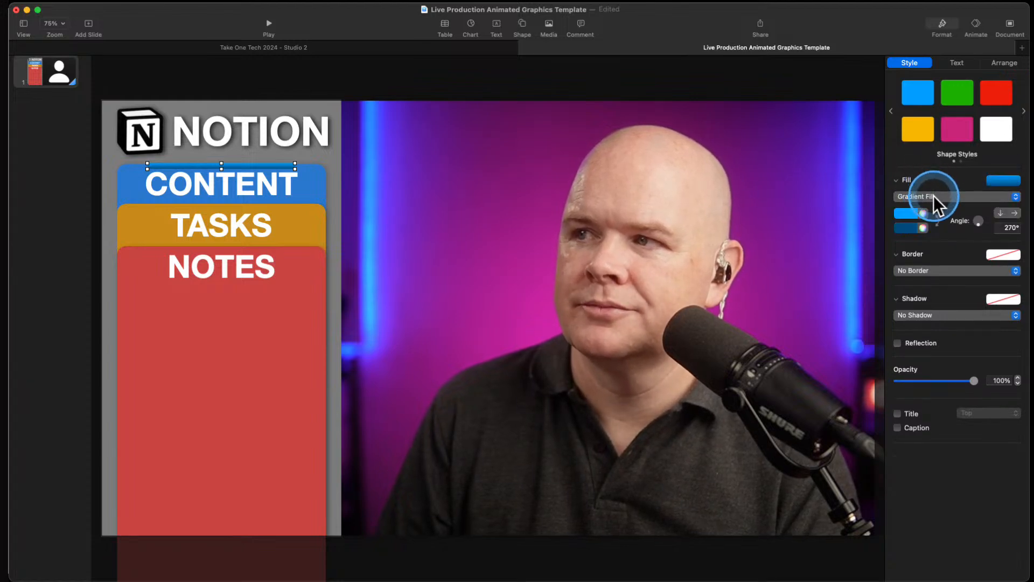
left_click(933, 195)
left_click(928, 212)
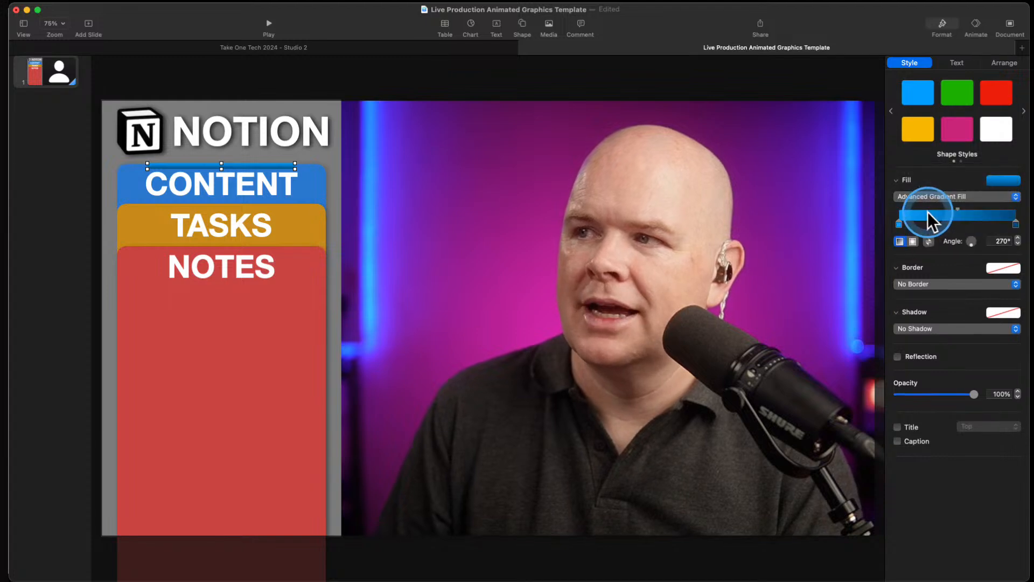
Set the first colour stop of the bar's gradient to Gold Gradient from the Gold Gradient palette
double_click(899, 224)
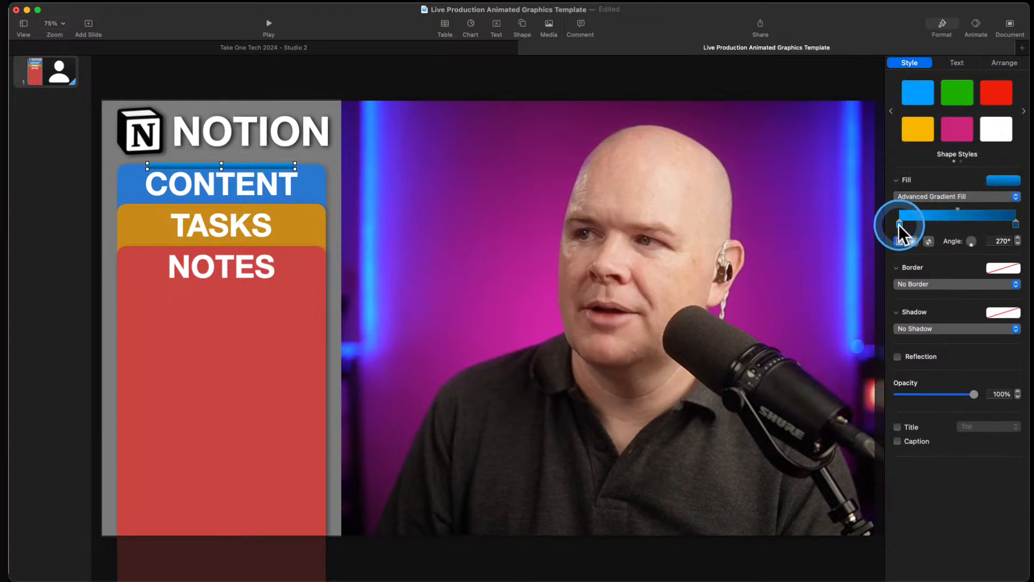
left_click_drag(731, 215, 729, 177)
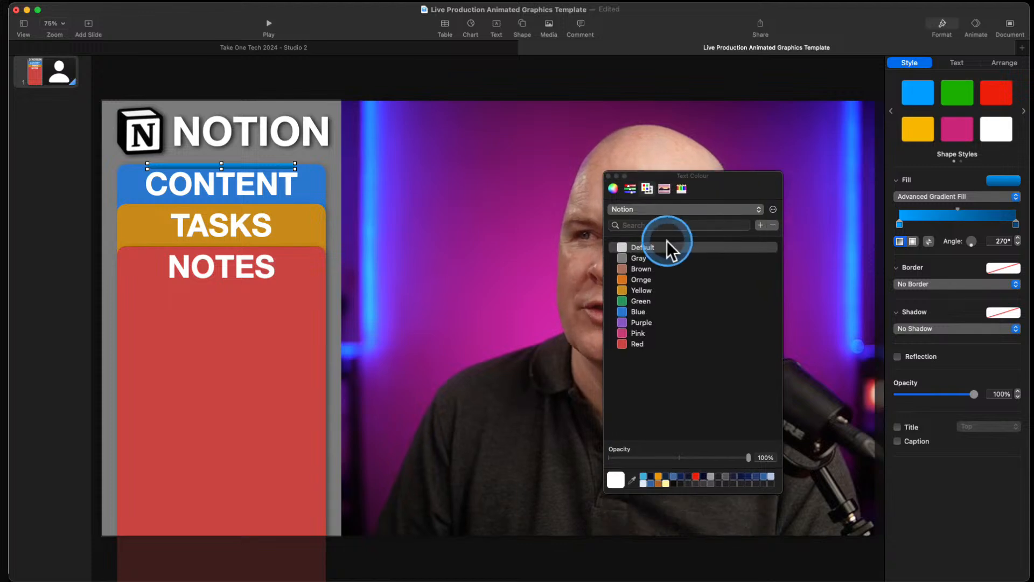
left_click(659, 211)
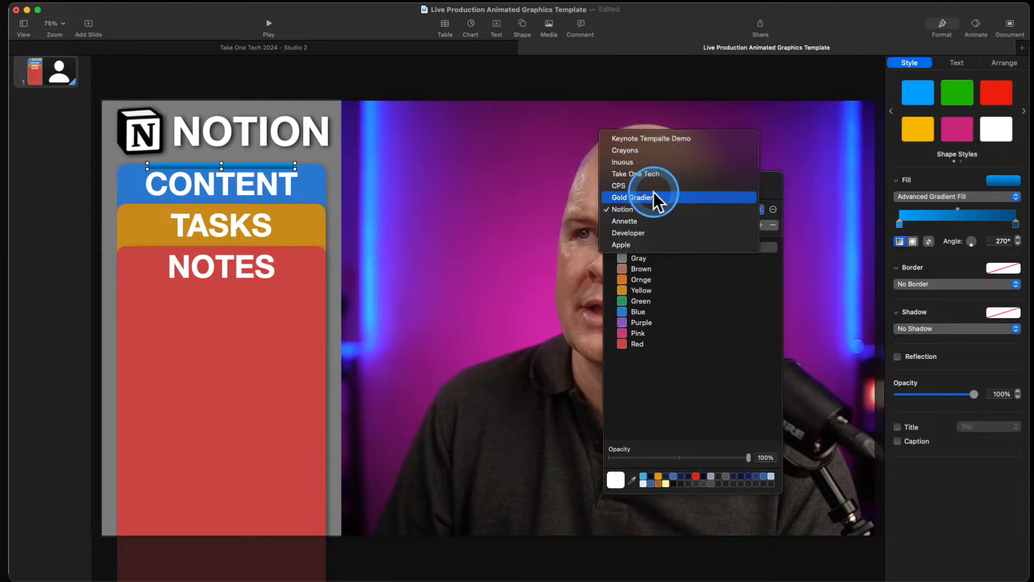
left_click(653, 197)
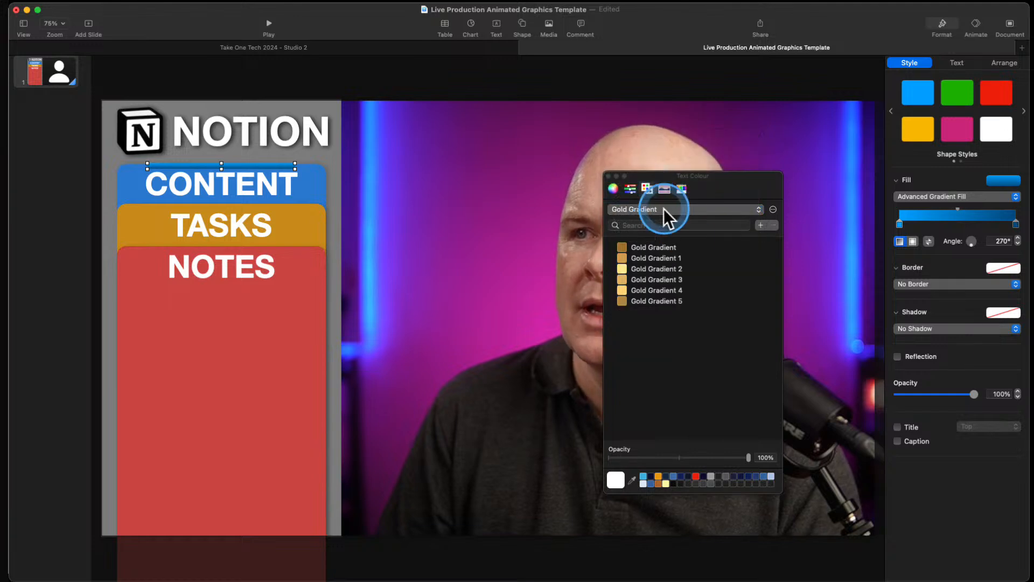
left_click(622, 248)
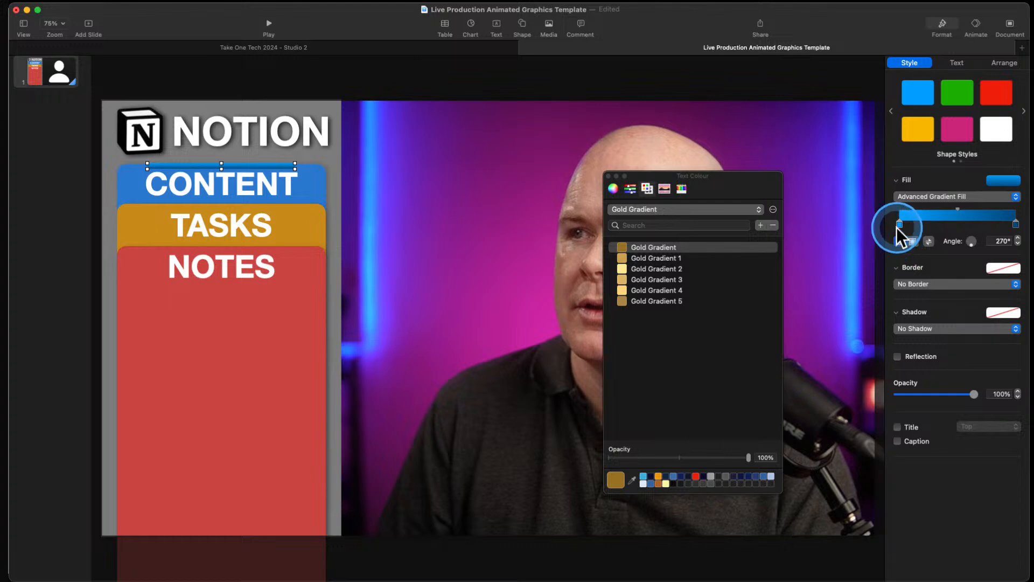
left_click(899, 225)
left_click(626, 249)
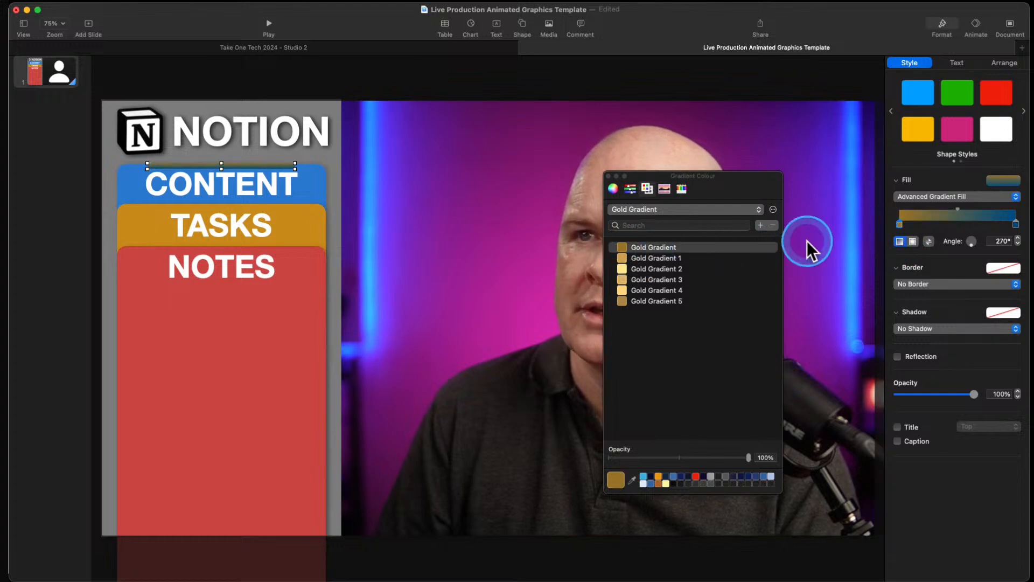
Add a middle colour stop in Gold Gradient 2 to the bar's gradient, and set the end stop to Gold Gradient 1
left_click(949, 220)
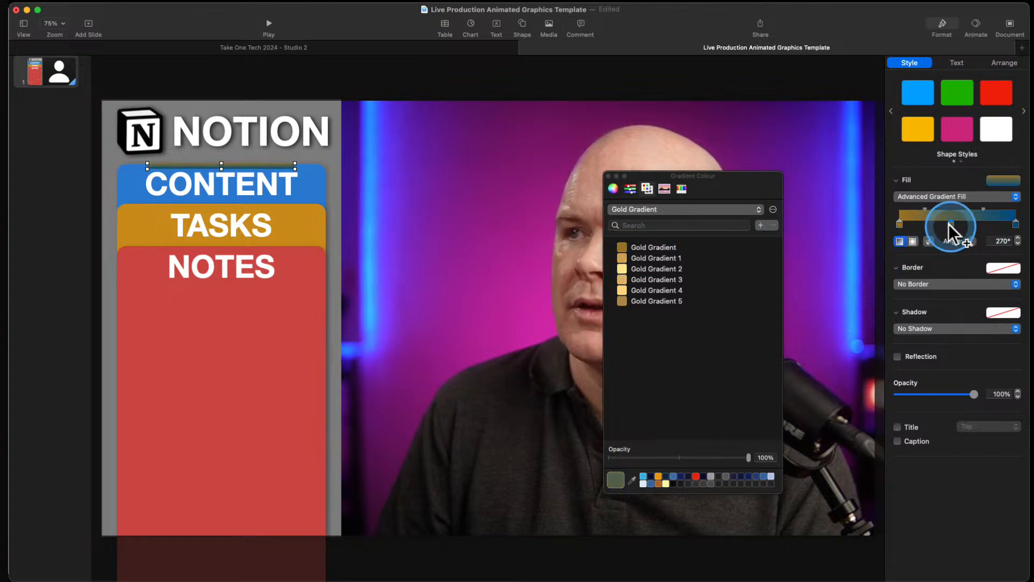
left_click(622, 291)
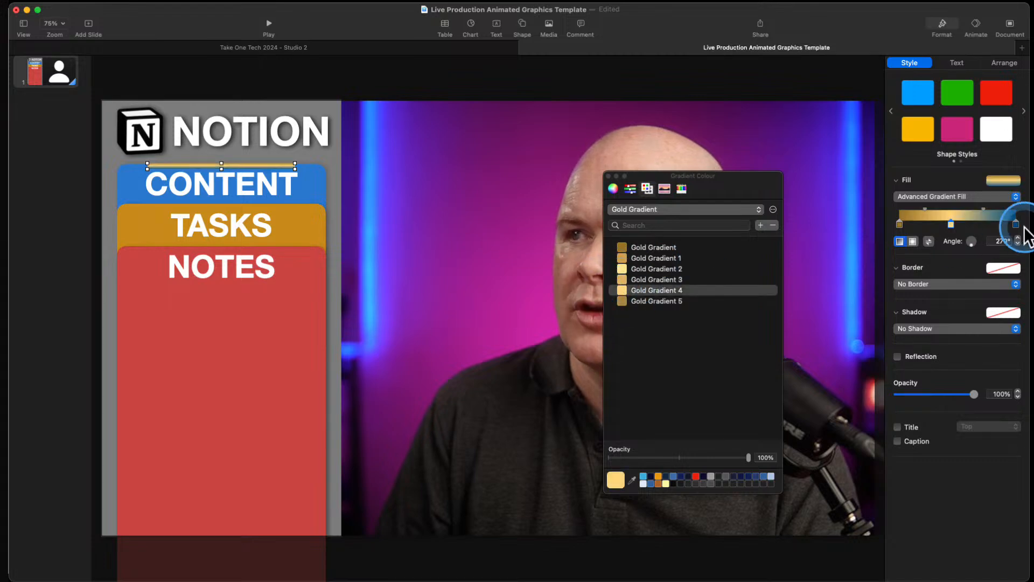
left_click(623, 249)
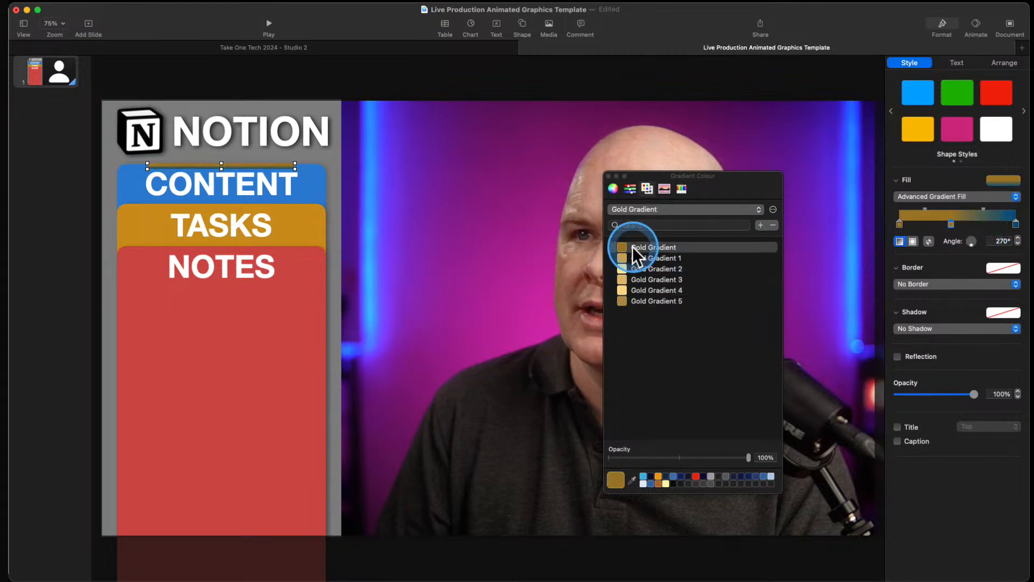
left_click(1016, 223)
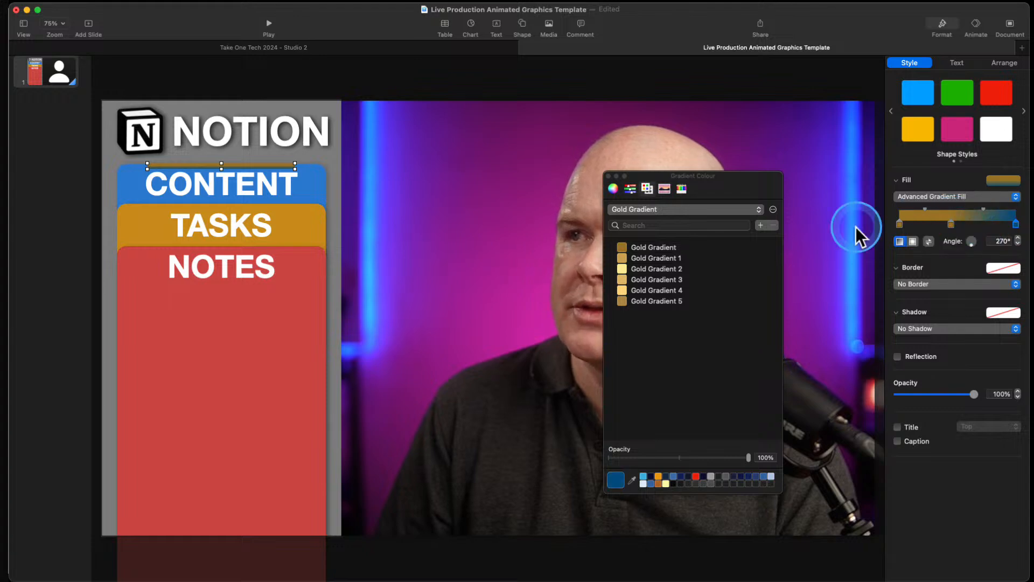
left_click(623, 258)
left_click(950, 224)
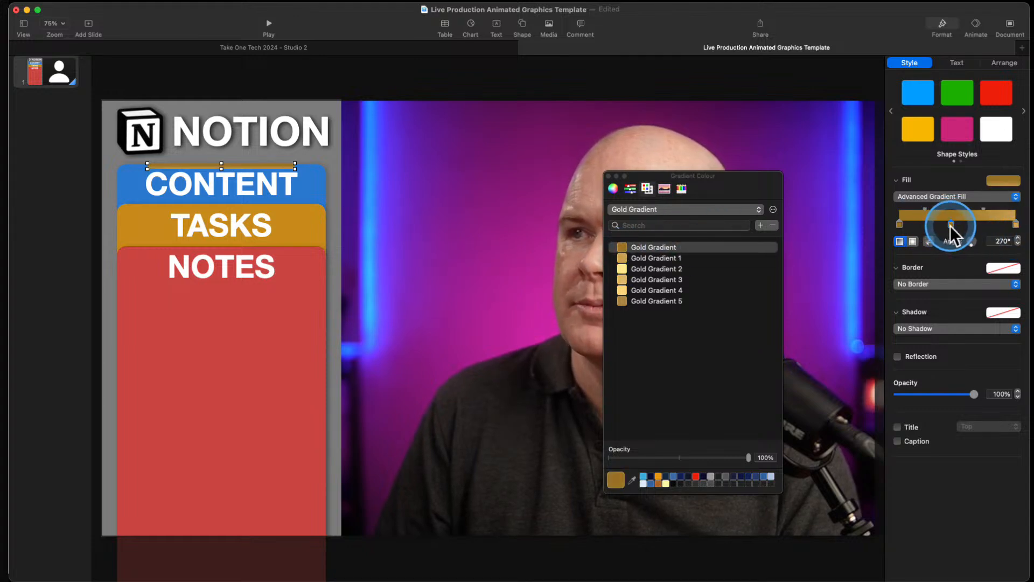
left_click(621, 267)
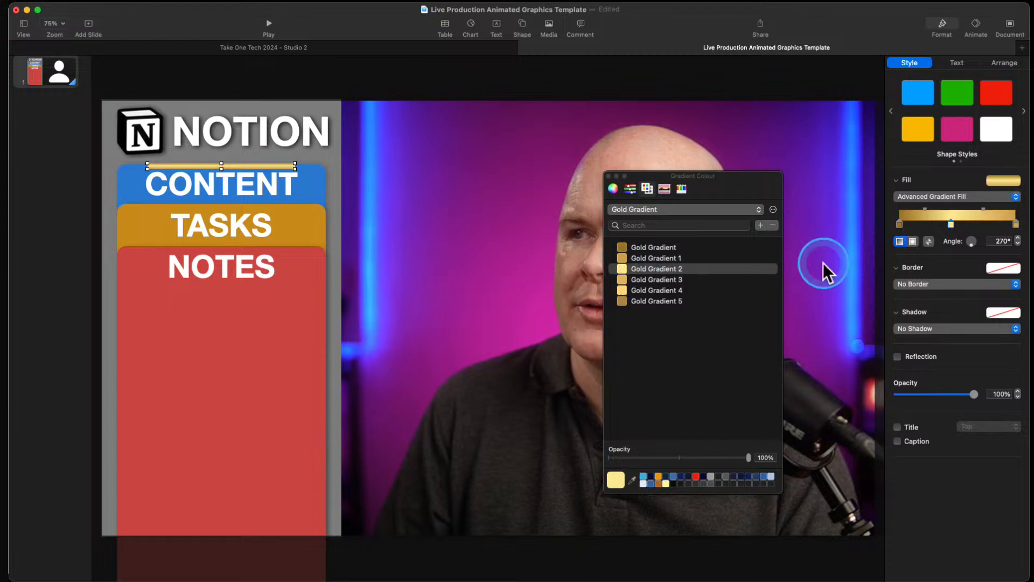
left_click_drag(951, 224, 956, 223)
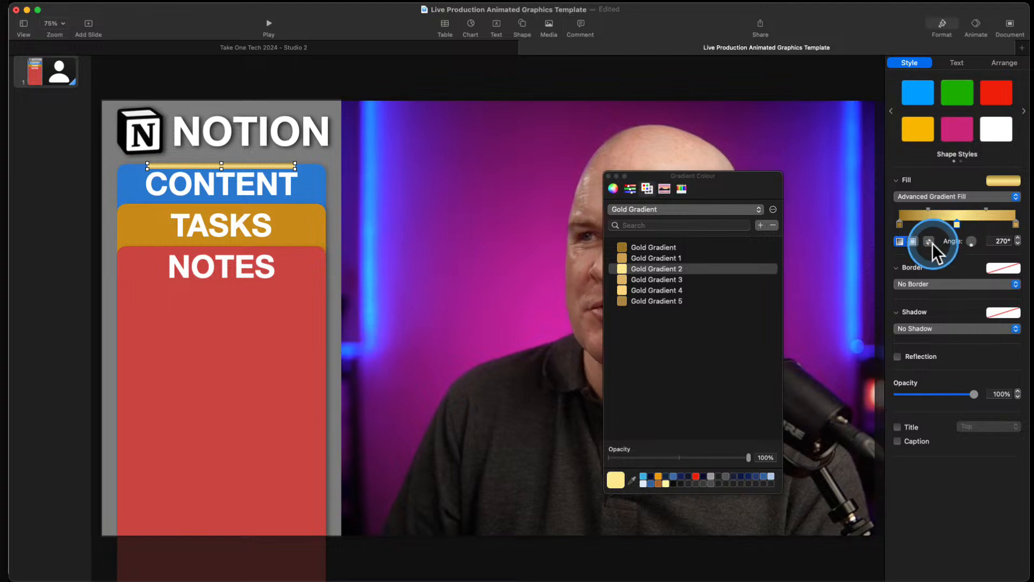
Set the opacity of the first and last colour stops of the bar's gradient to 0%
left_click(899, 223)
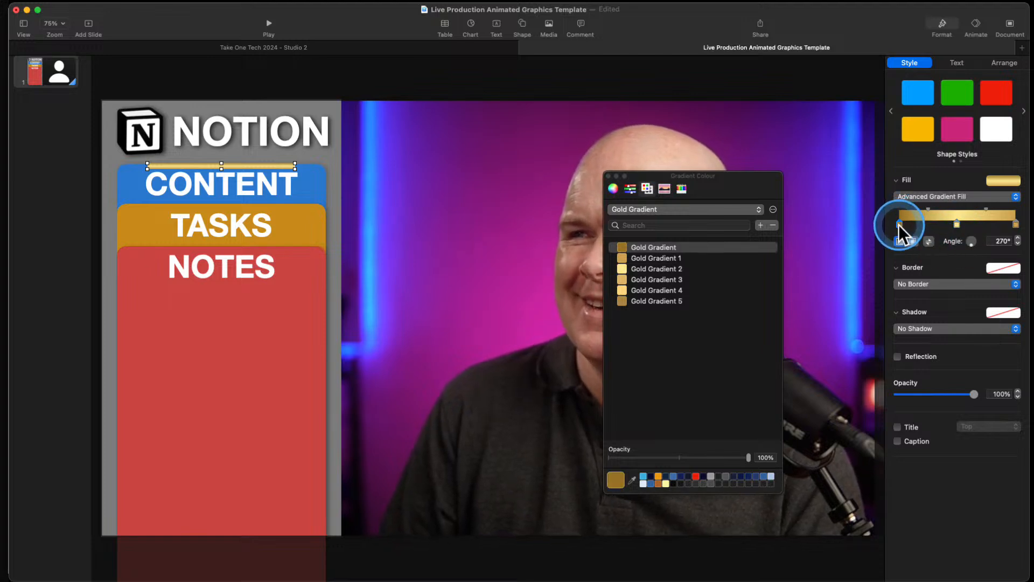
left_click_drag(747, 457, 541, 452)
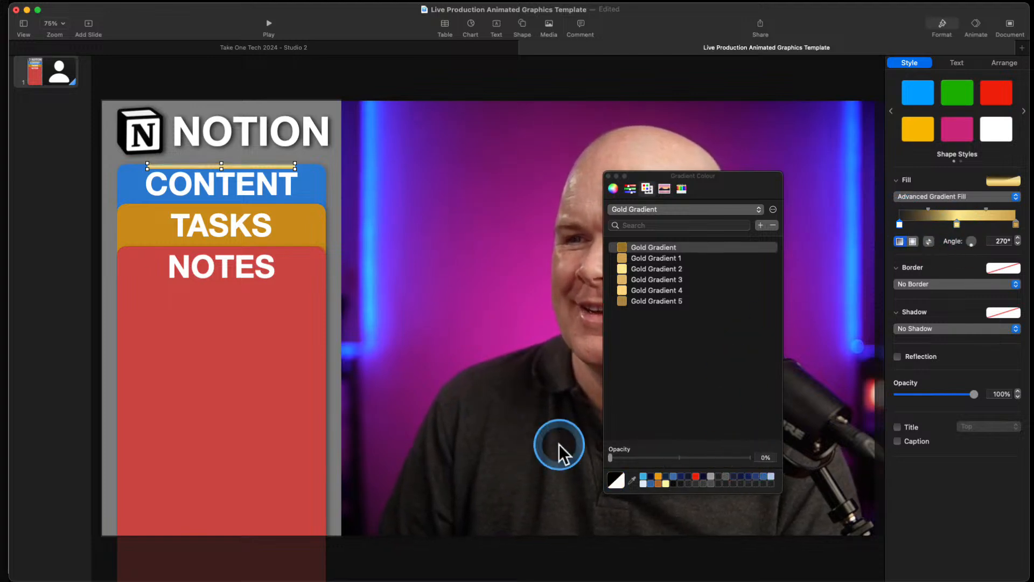
left_click(1015, 224)
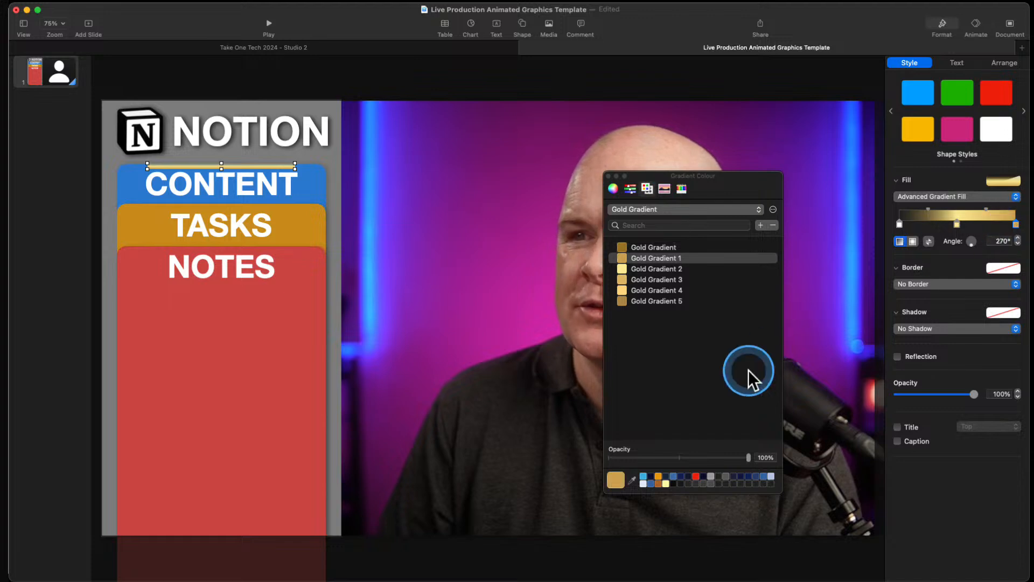
left_click_drag(747, 457, 580, 459)
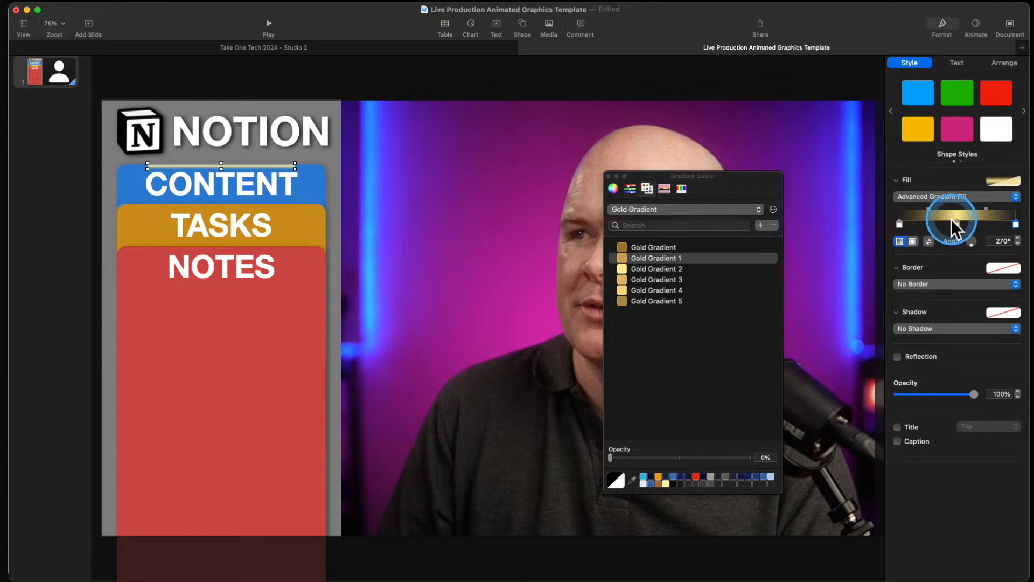
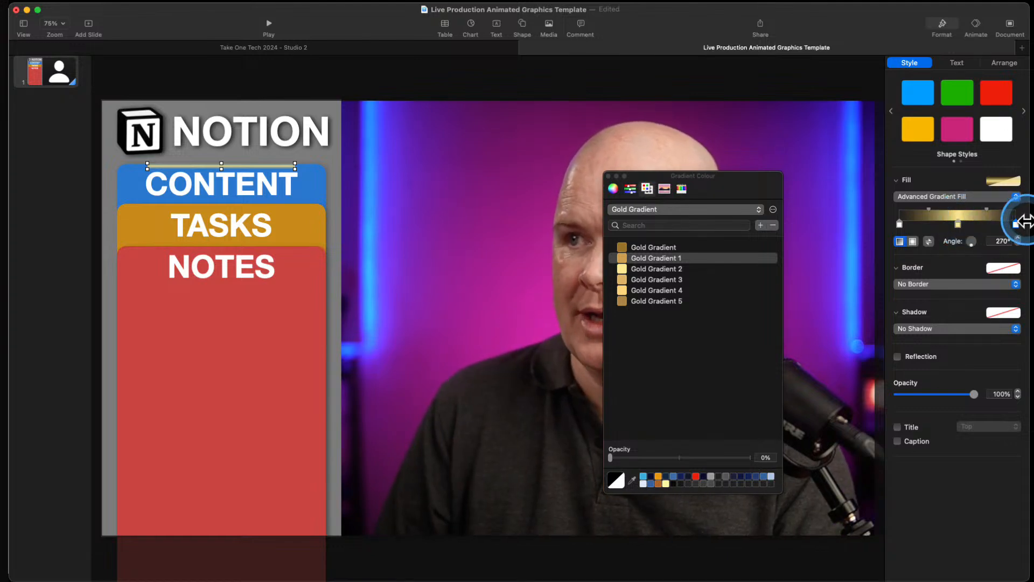
Set the bar's gradient angle to about 359.2° so it fades at both ends, and adjust the bar on the blue card's upper edge
left_click_drag(733, 180, 723, 288)
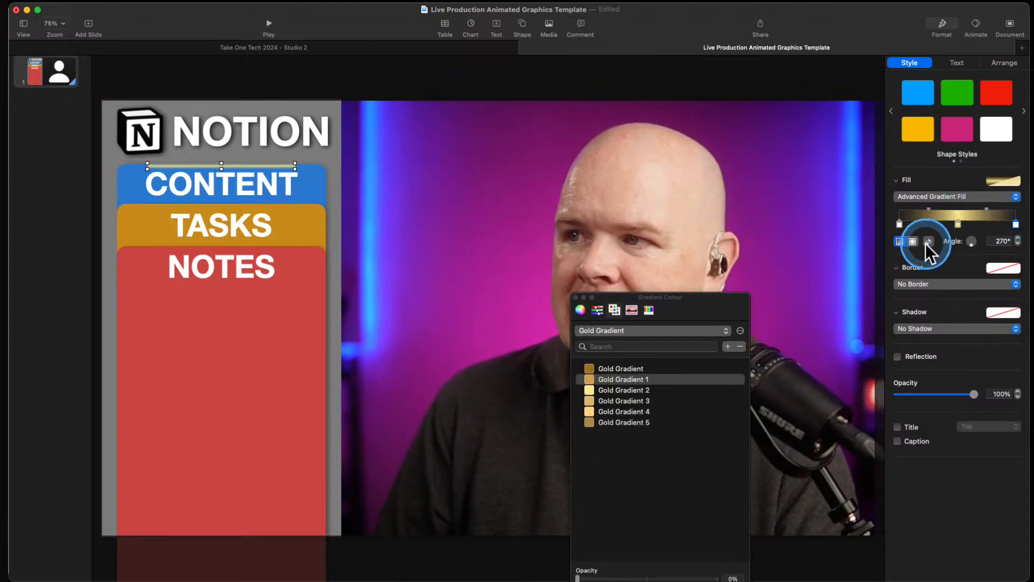
left_click(974, 244)
left_click_drag(977, 240, 980, 241)
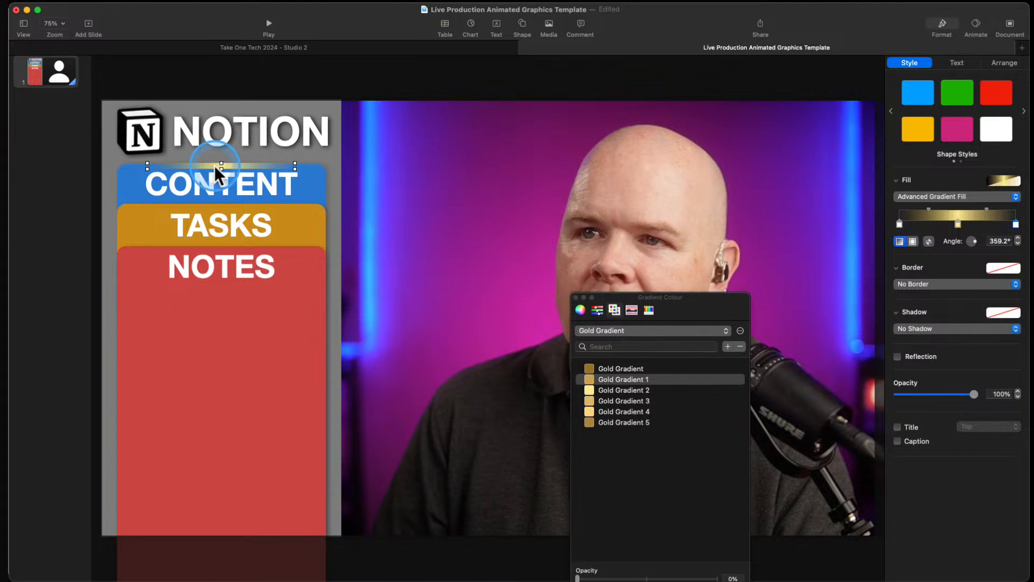
left_click_drag(235, 163, 221, 164)
left_click(238, 157)
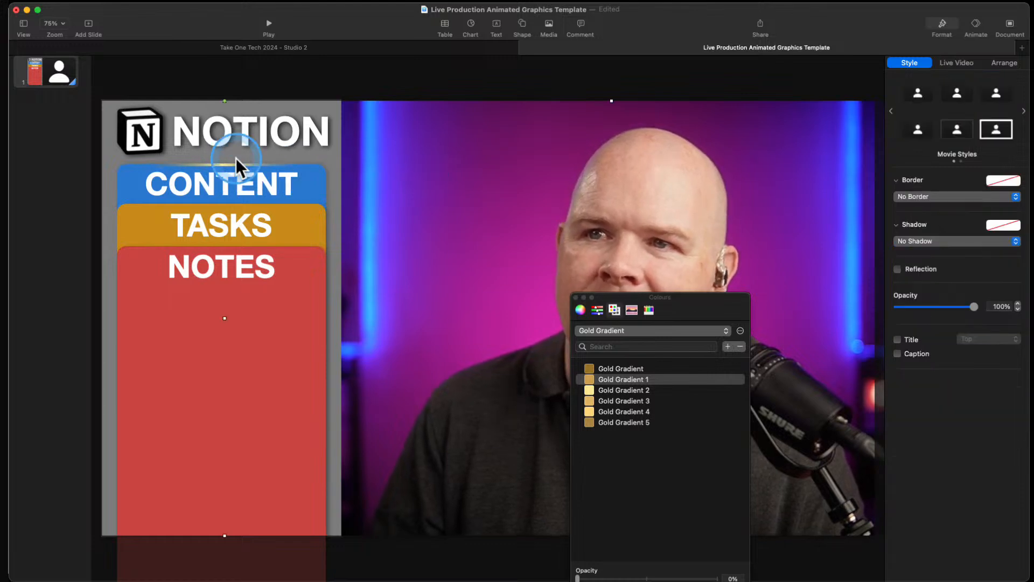
Compare the bar with the gold lines in Take One Tech 2024 - Studio 2, and make it thinner along the blue card's upper edge
left_click(269, 47)
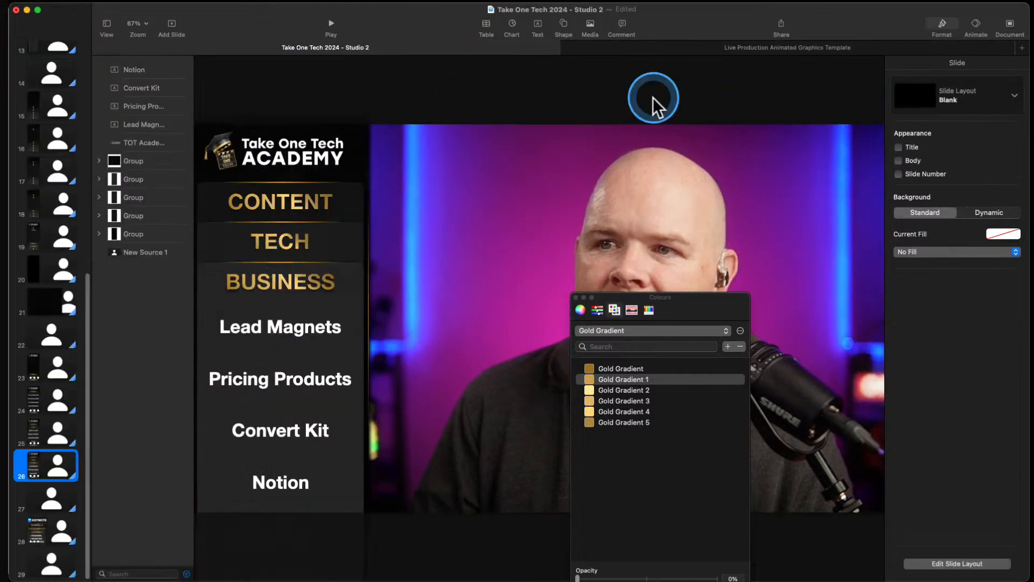
left_click(707, 53)
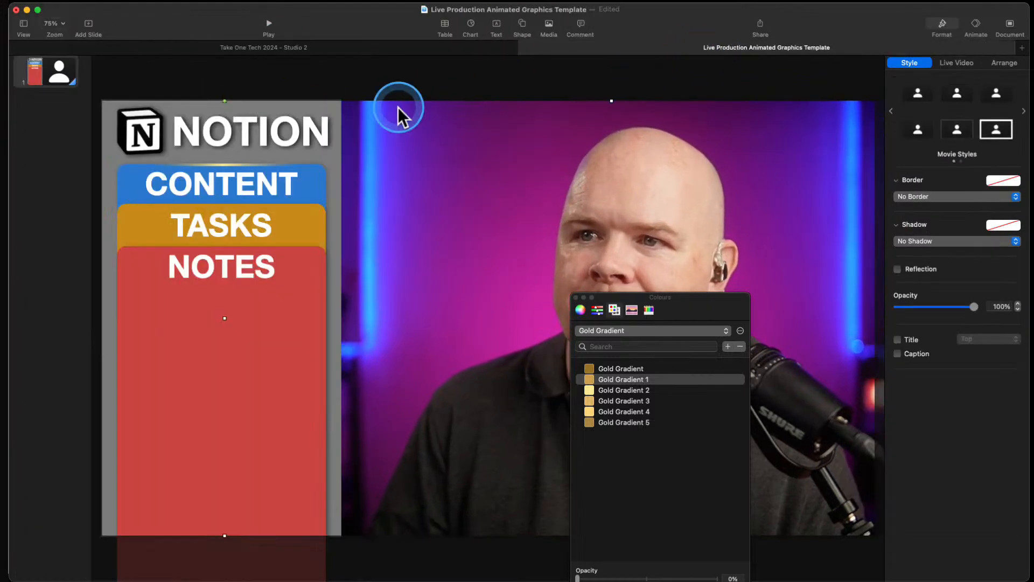
left_click(217, 165)
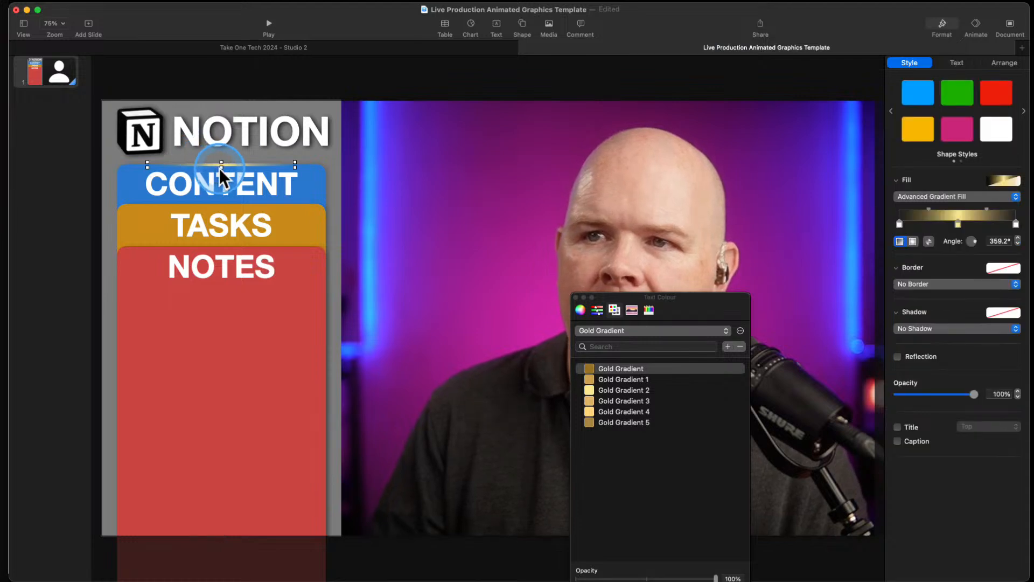
left_click(350, 131)
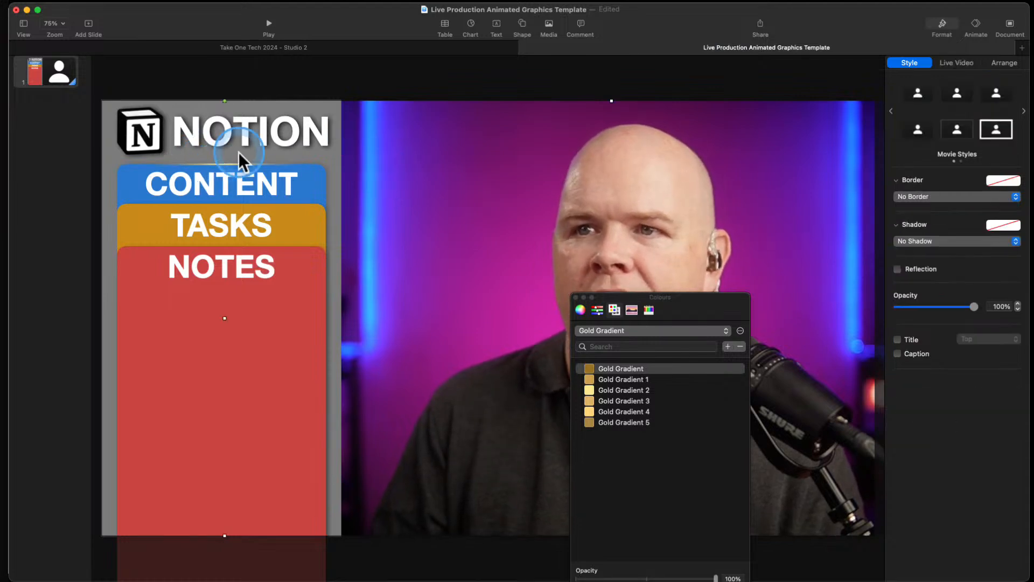
left_click(223, 164)
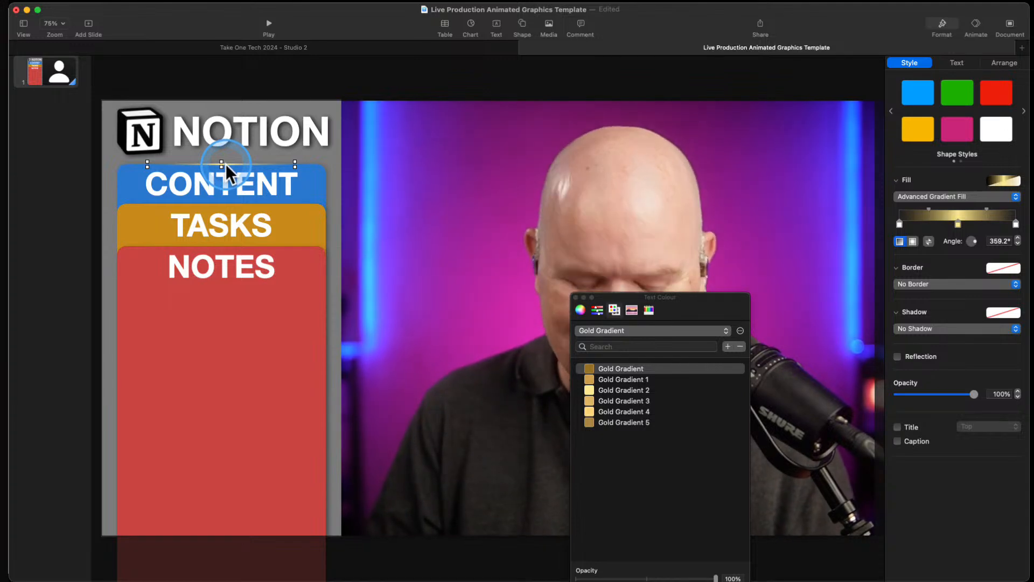
key("Escape")
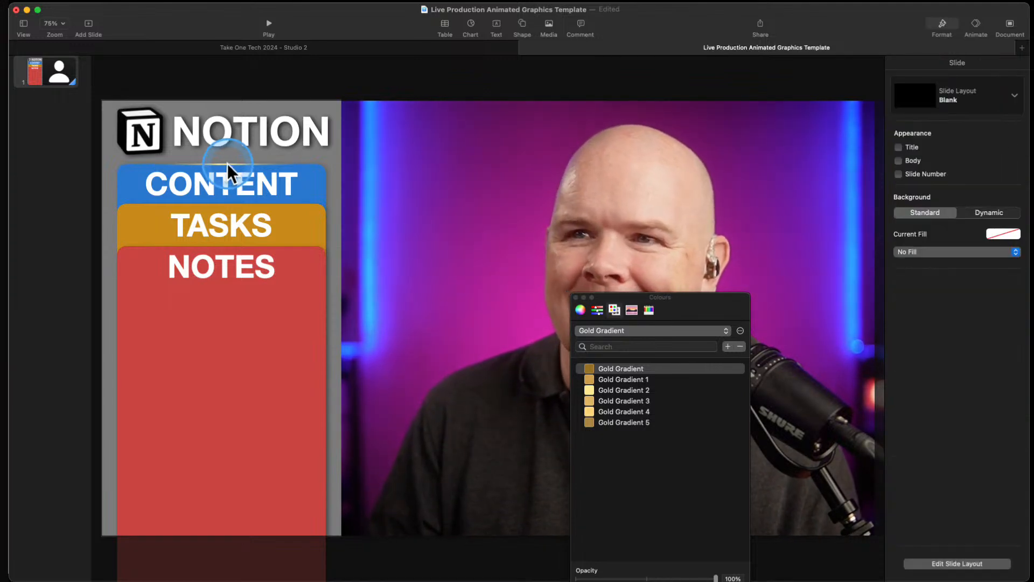
Duplicate the gold bar onto the upper edges of the TASKS and NOTES cards
left_click_drag(229, 163, 227, 202)
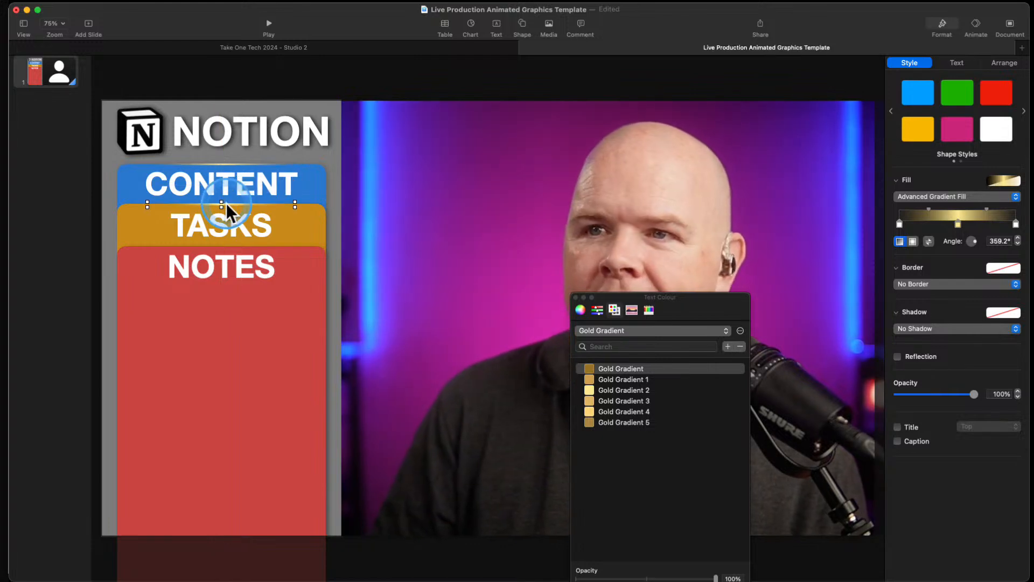
left_click_drag(230, 202, 233, 247)
left_click(397, 265)
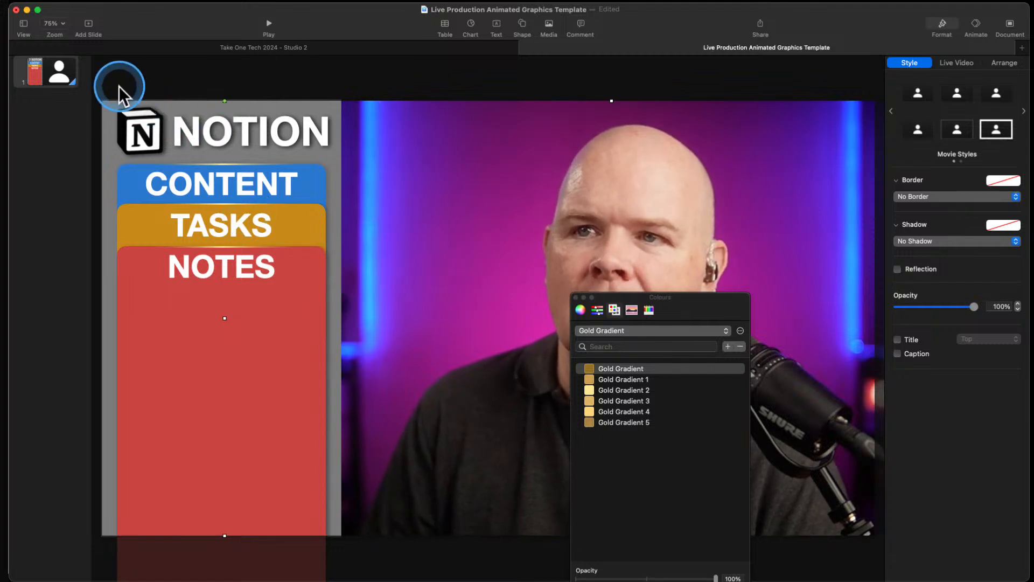
Duplicate the gold bar onto the live video beside the grey panel, and reshape the copy into a long, thin vertical line
left_click(216, 164)
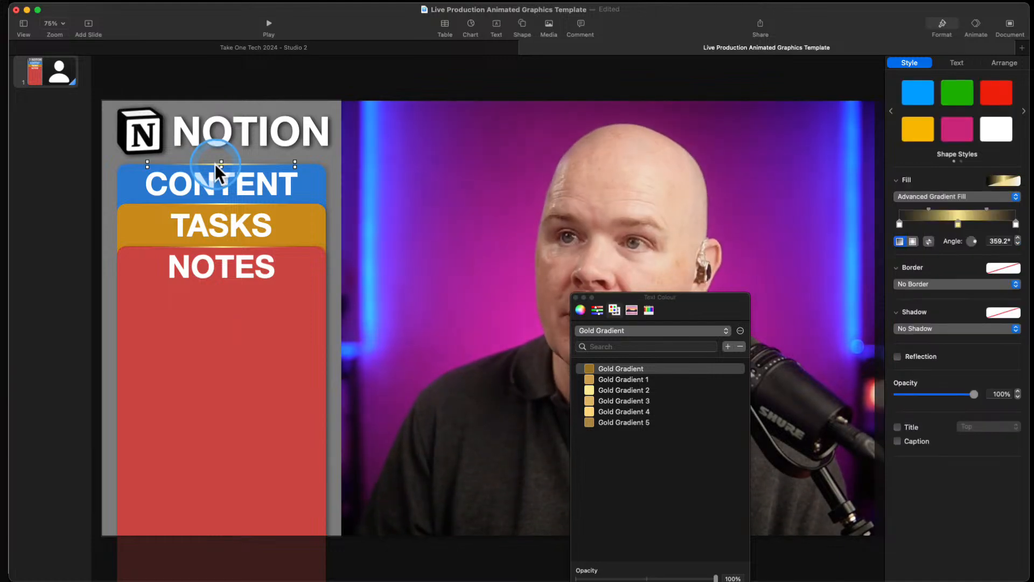
left_click_drag(214, 163, 419, 279)
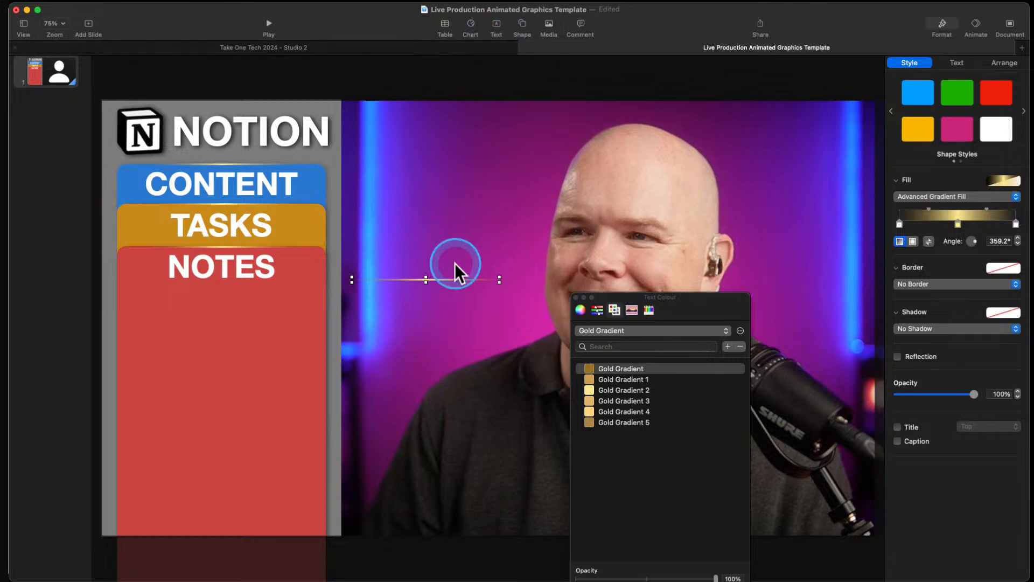
left_click(954, 217)
left_click_drag(500, 282, 349, 526)
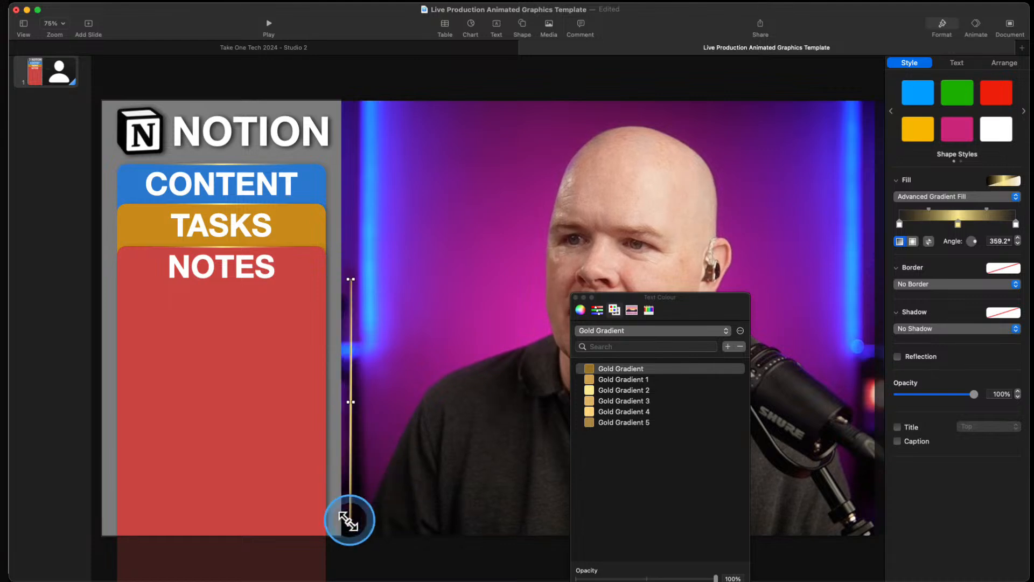
left_click_drag(355, 438, 350, 370)
Set the vertical line's gradient angle to 90° and move it onto the grey panel's edge next to the live video
left_click(1003, 241)
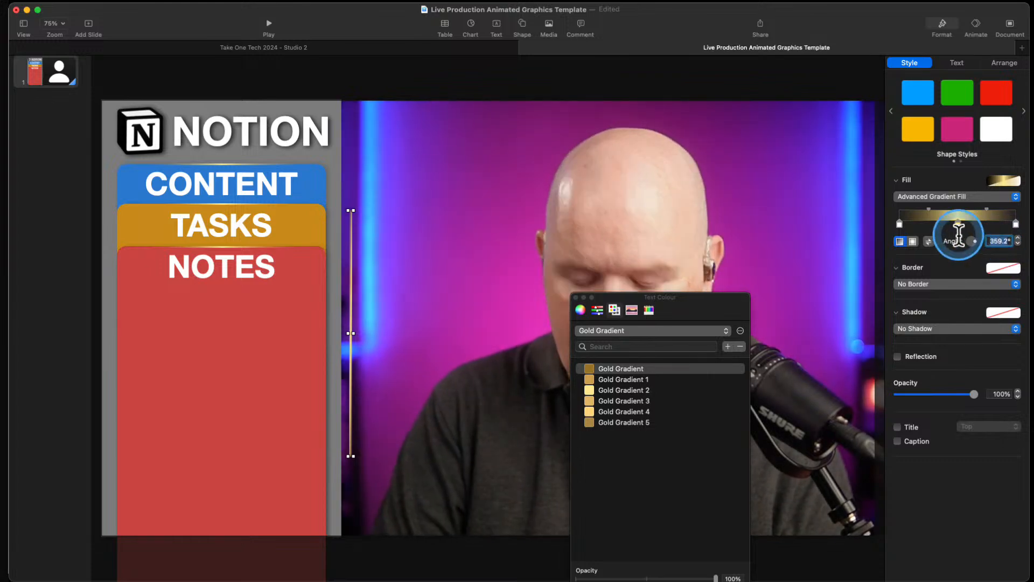
type("90")
key("Tab")
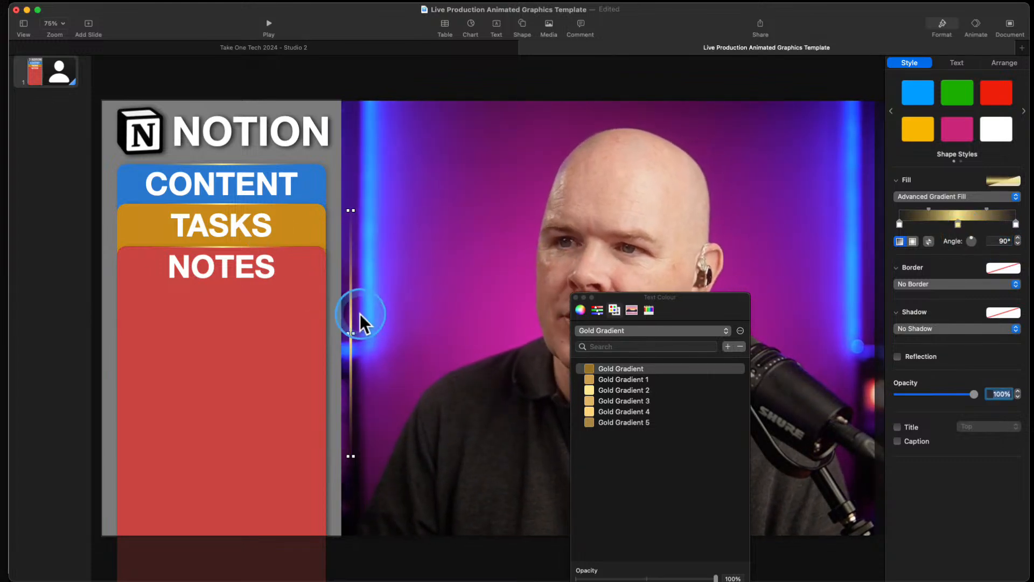
mouse_move(350, 309)
left_mouse_down()
mouse_move(341, 292)
mouse_move(335, 317)
left_mouse_up()
left_click(460, 351)
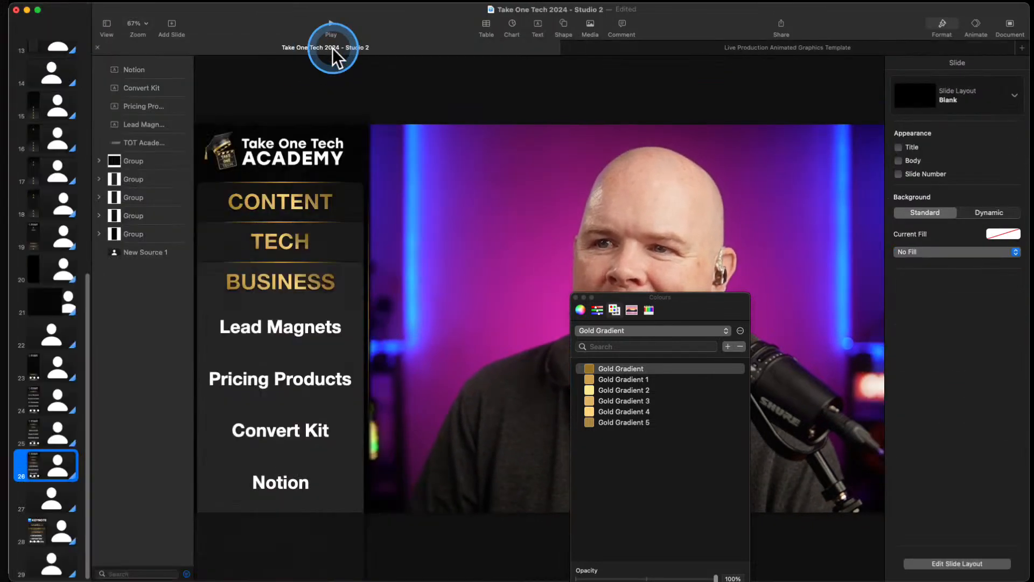
Check the panel in Take One Tech 2024 - Studio 2, and change the template's grey background panel to a near-black colour fill
left_click(332, 48)
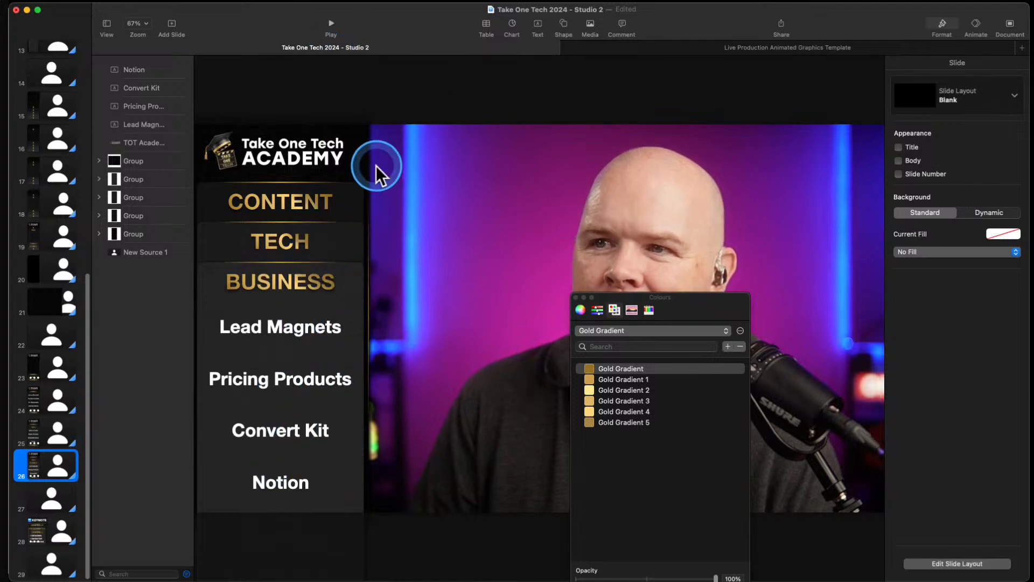
left_click(605, 54)
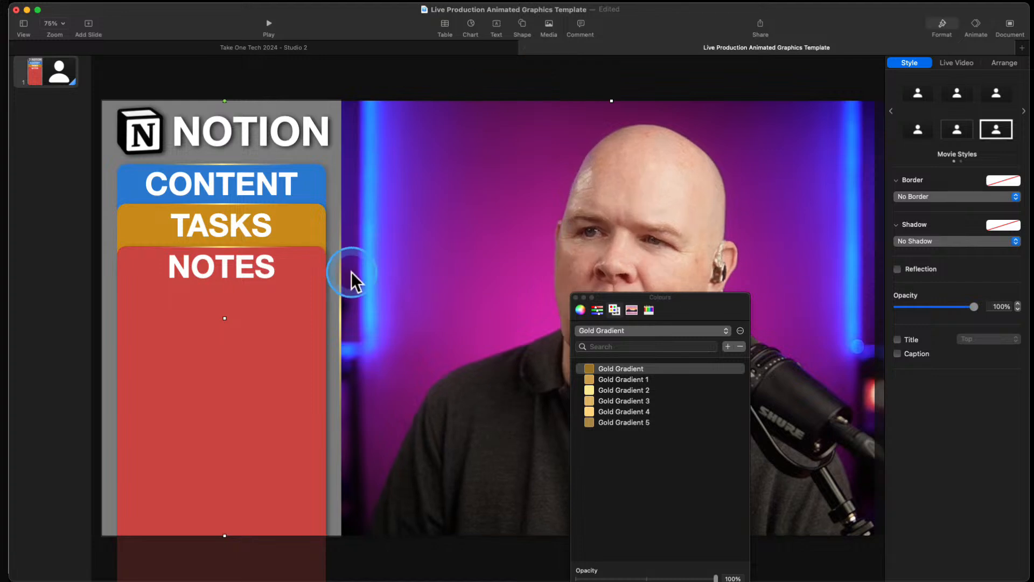
left_click(334, 114)
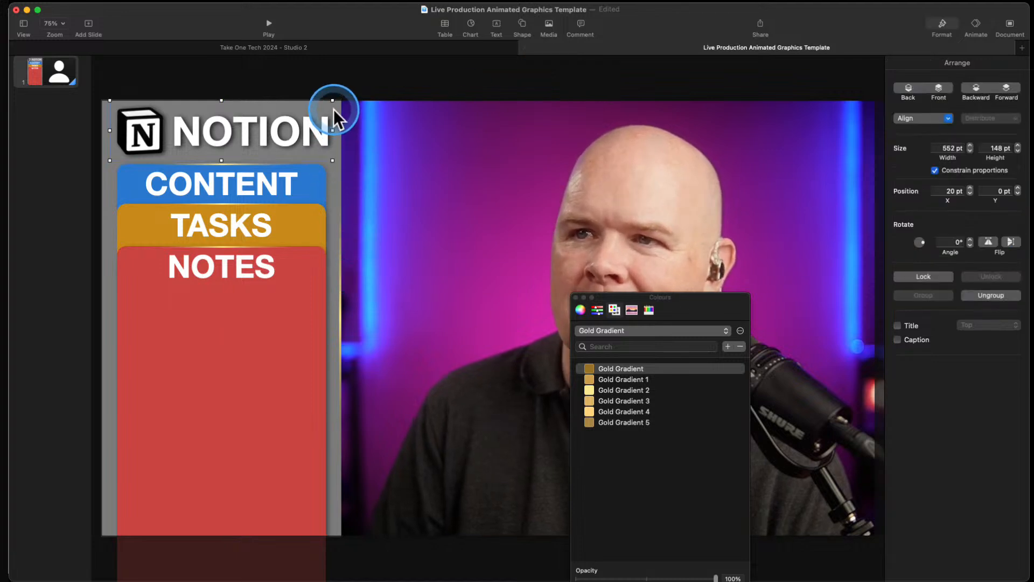
left_click(334, 178)
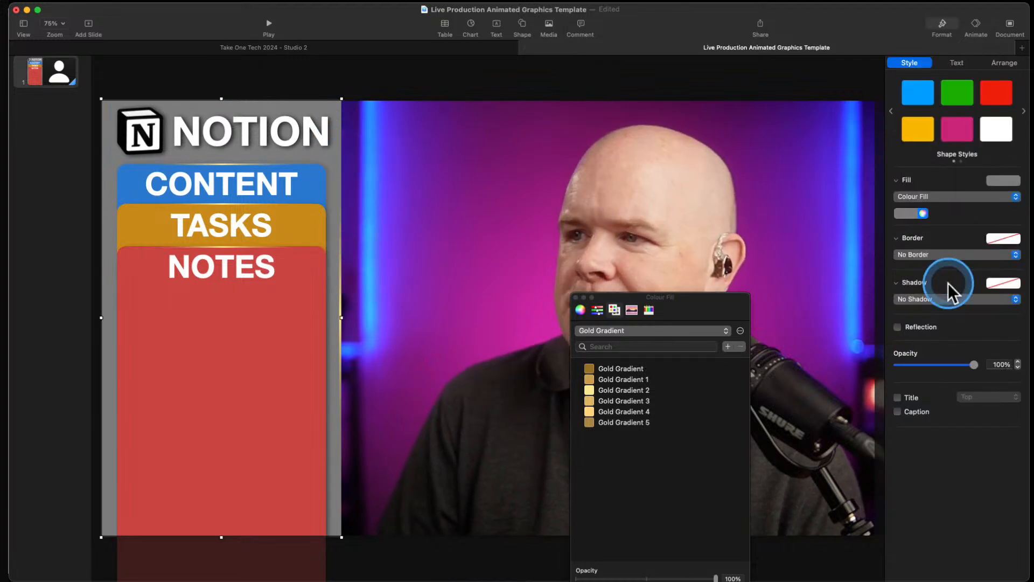
left_click(922, 213)
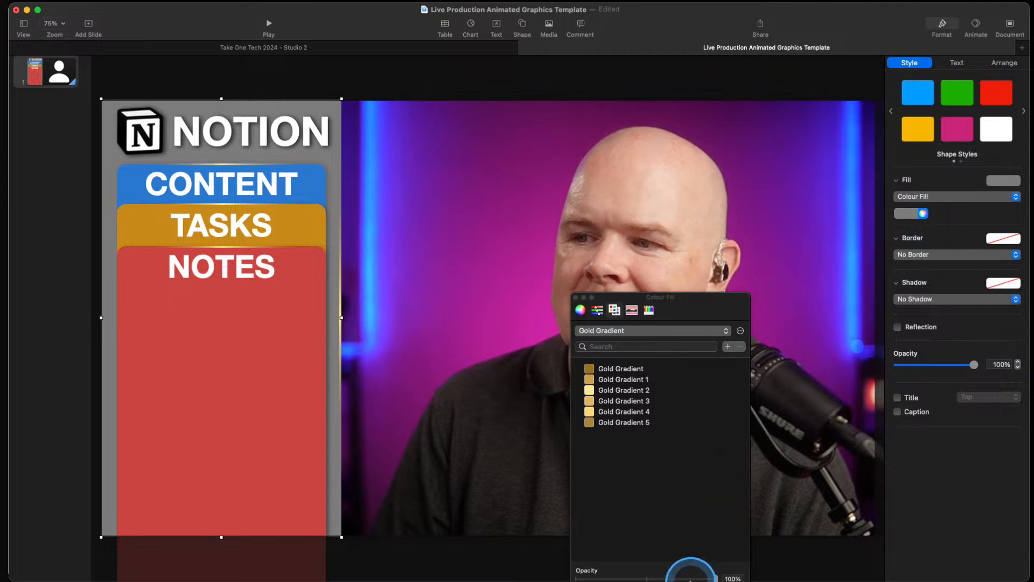
left_click(646, 581)
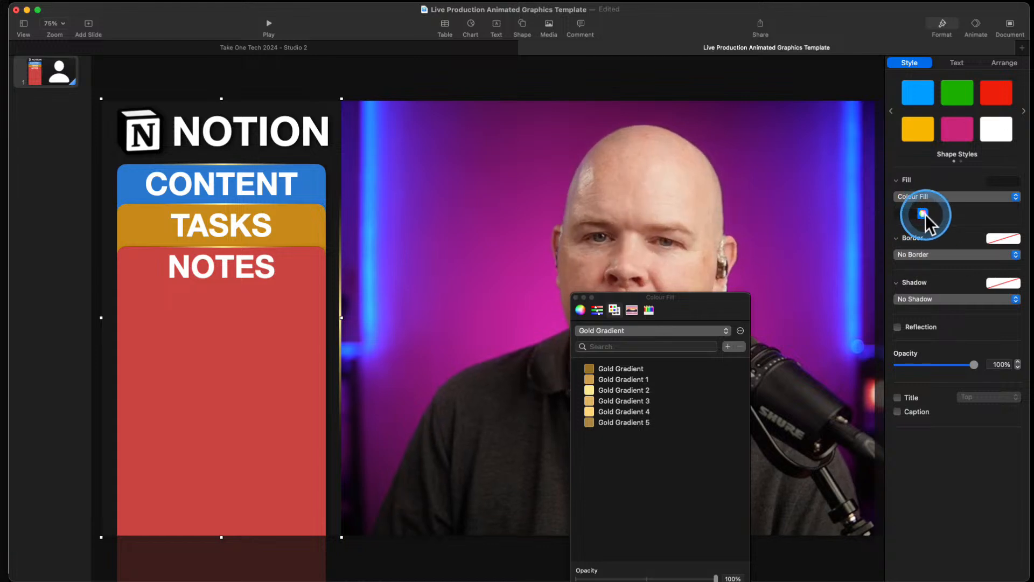
Move the Colour Fill window away from the presenter's face and close it
left_click_drag(687, 303, 541, 372)
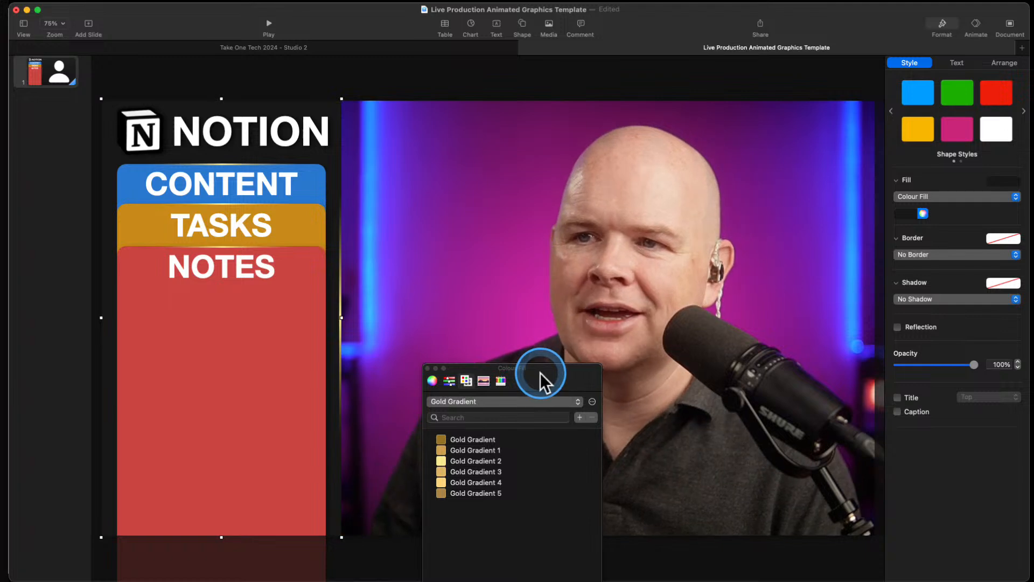
key("super+shift+c")
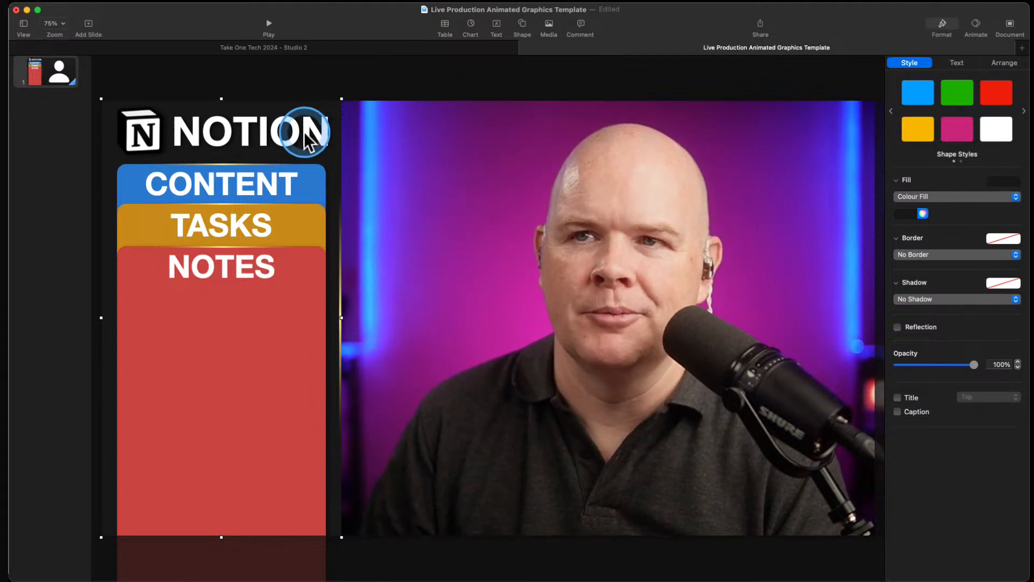
right_click(53, 78)
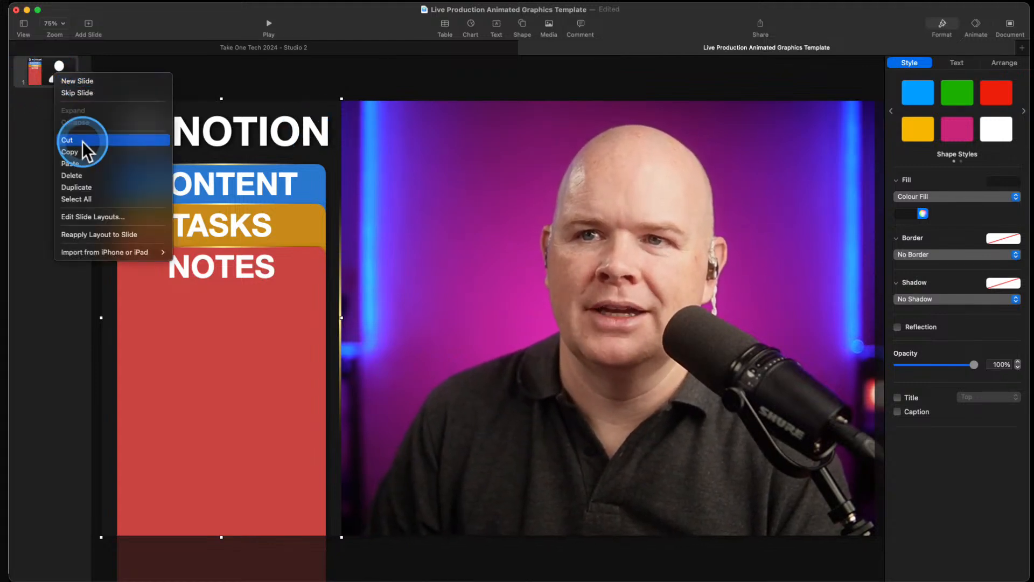
left_click(84, 187)
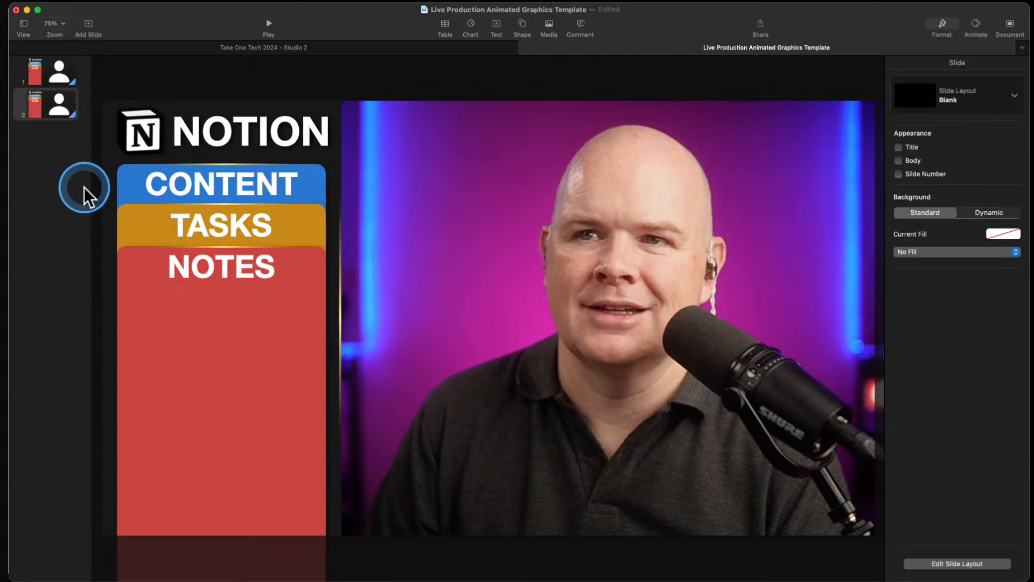
left_click(65, 50)
left_click(705, 48)
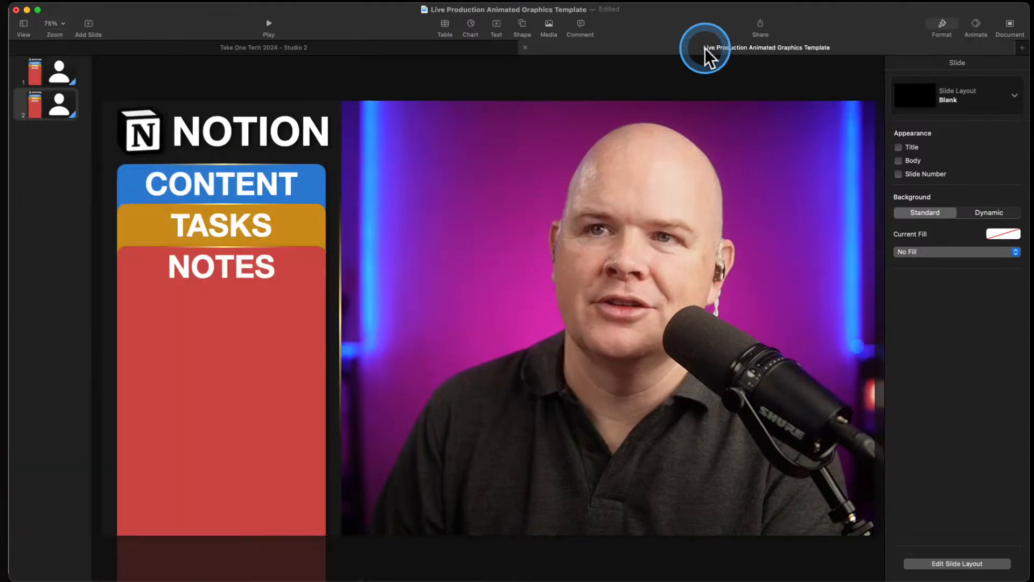
left_click(60, 103)
left_click(53, 71)
left_click(58, 103)
key("BackSpace")
Show the slide's object list and identify the entries for the red card, the orange card and the CONTENT card's gold line
left_click(216, 260)
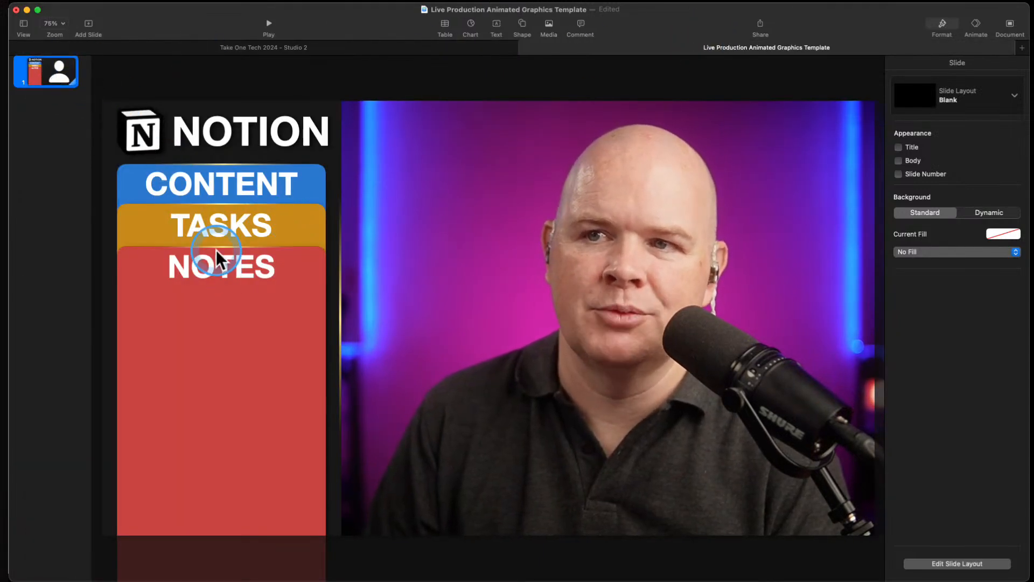
left_click(218, 248)
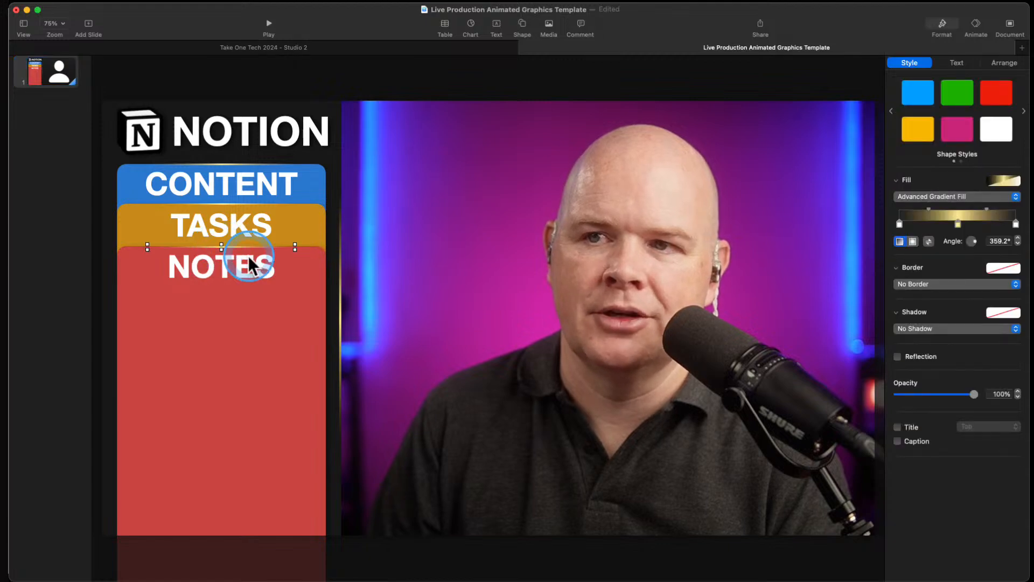
left_click(229, 260)
left_click(230, 350)
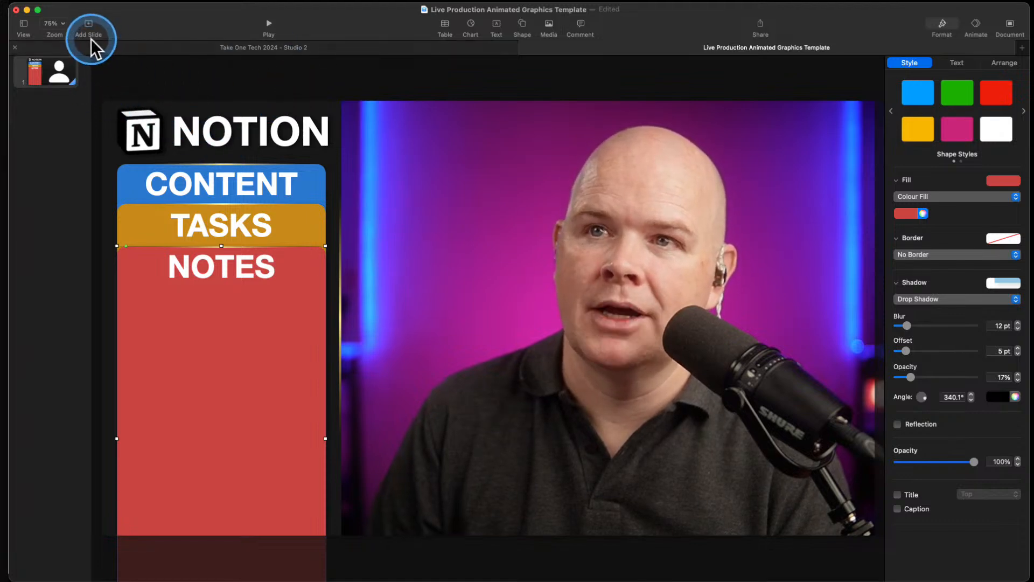
left_click(23, 26)
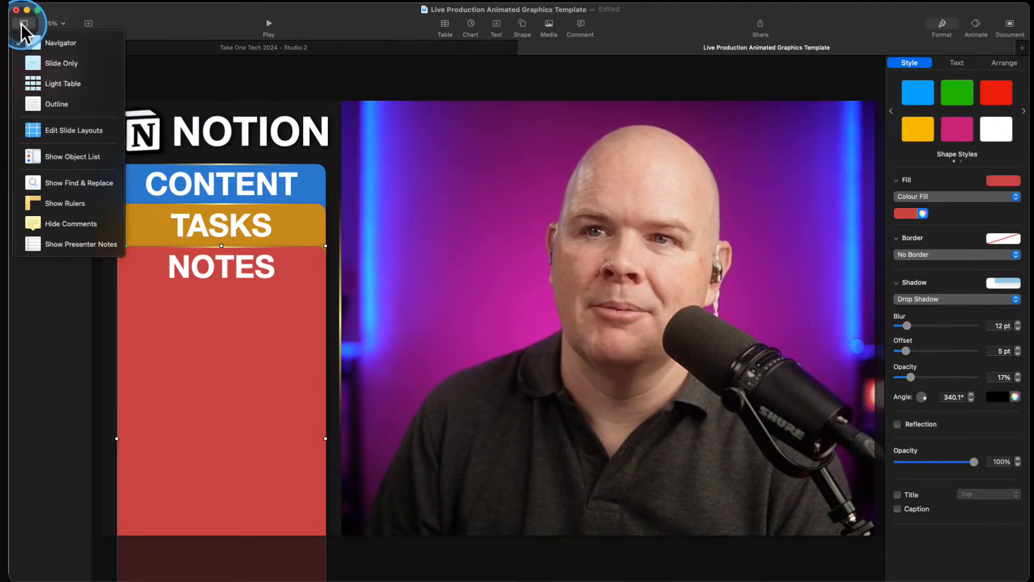
left_click(95, 157)
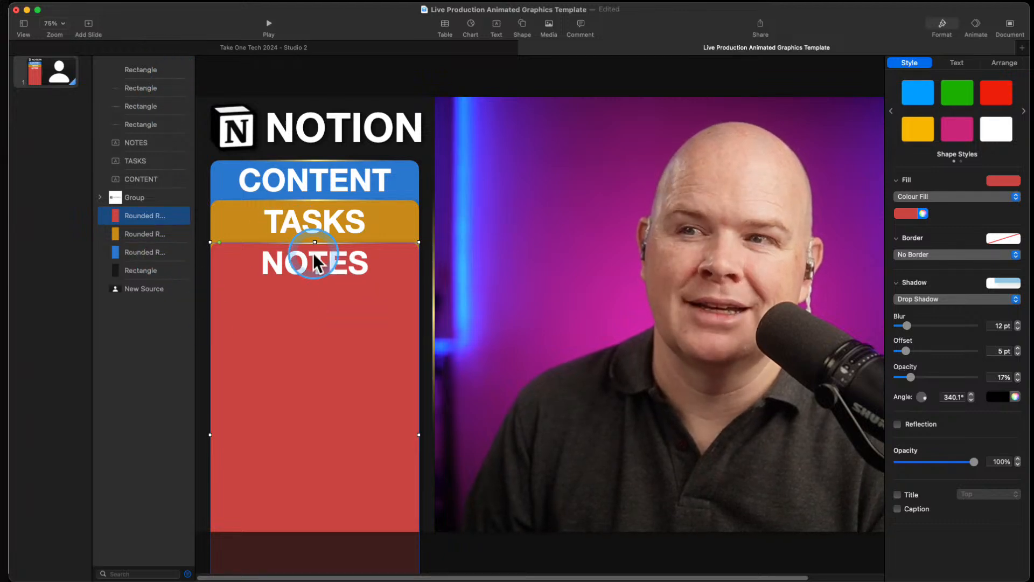
left_click(139, 234)
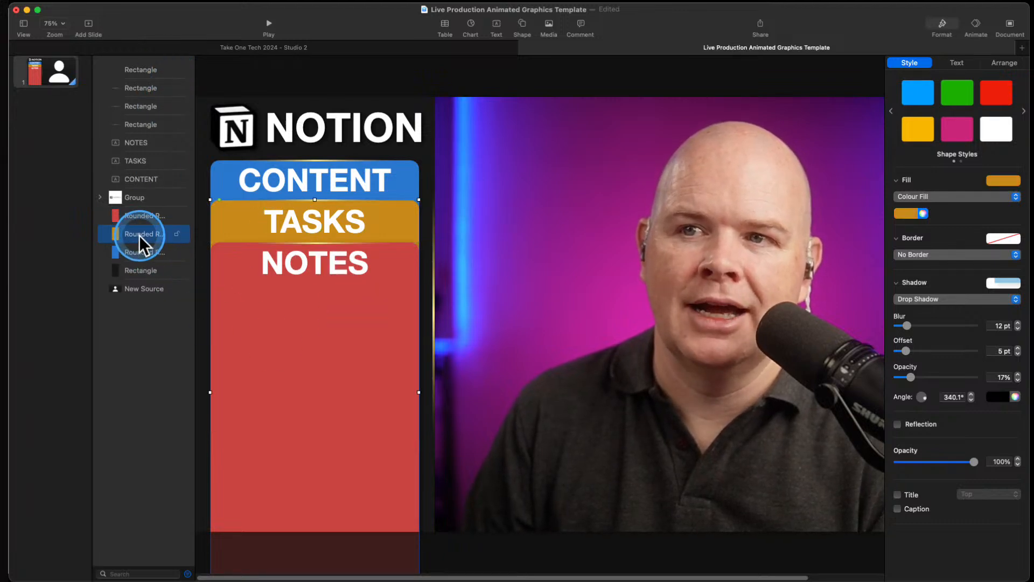
left_click(134, 126)
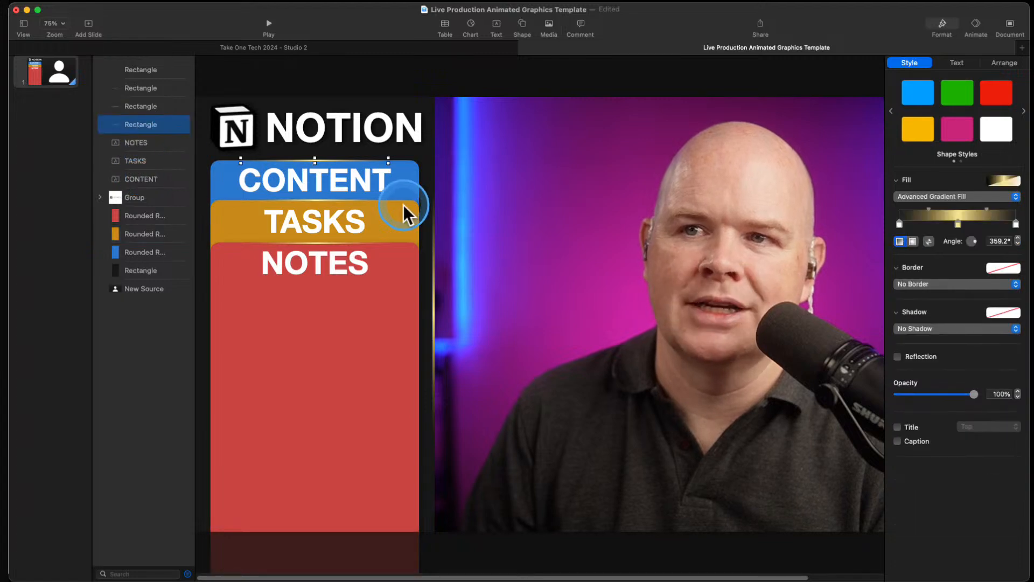
left_click(138, 215)
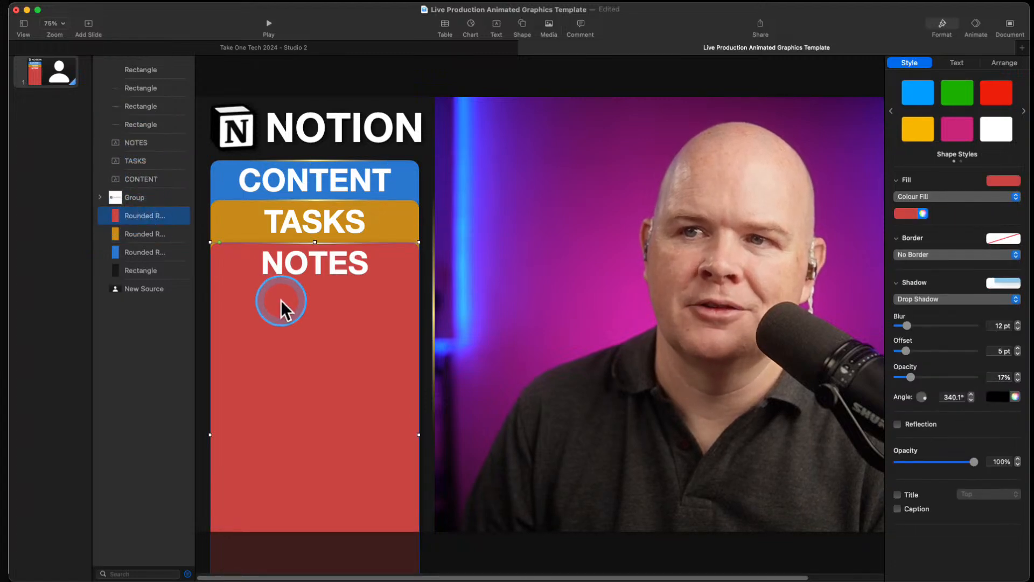
Group the NOTES title, its gold line and the red card
left_click(303, 244)
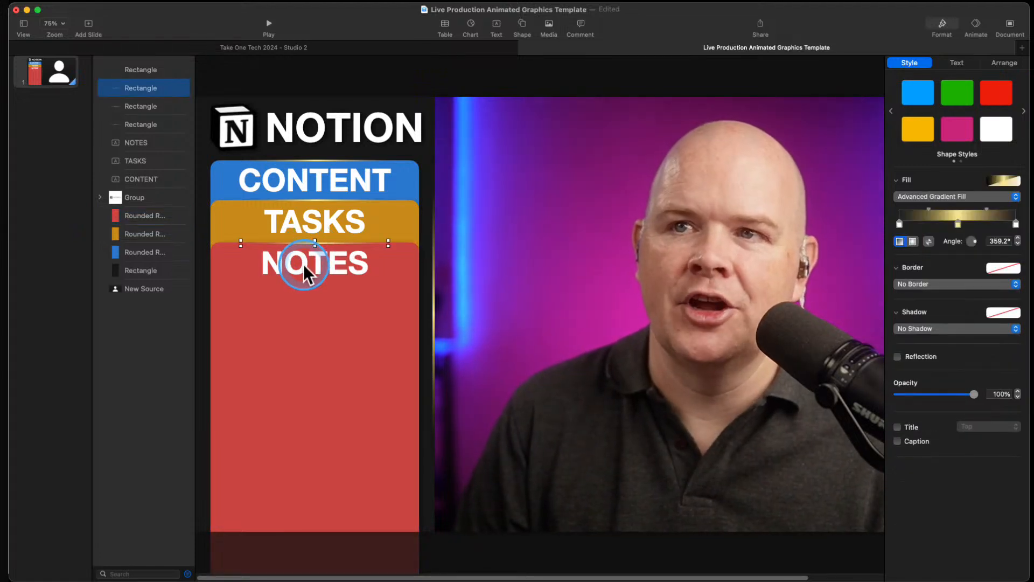
left_click(302, 264, "shift")
left_click(302, 305, "shift")
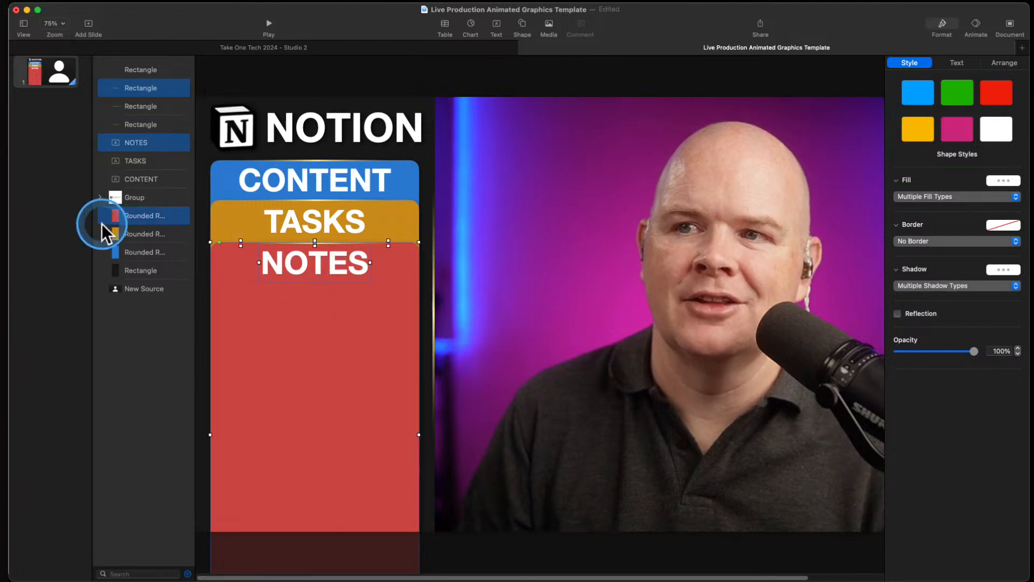
right_click(158, 215)
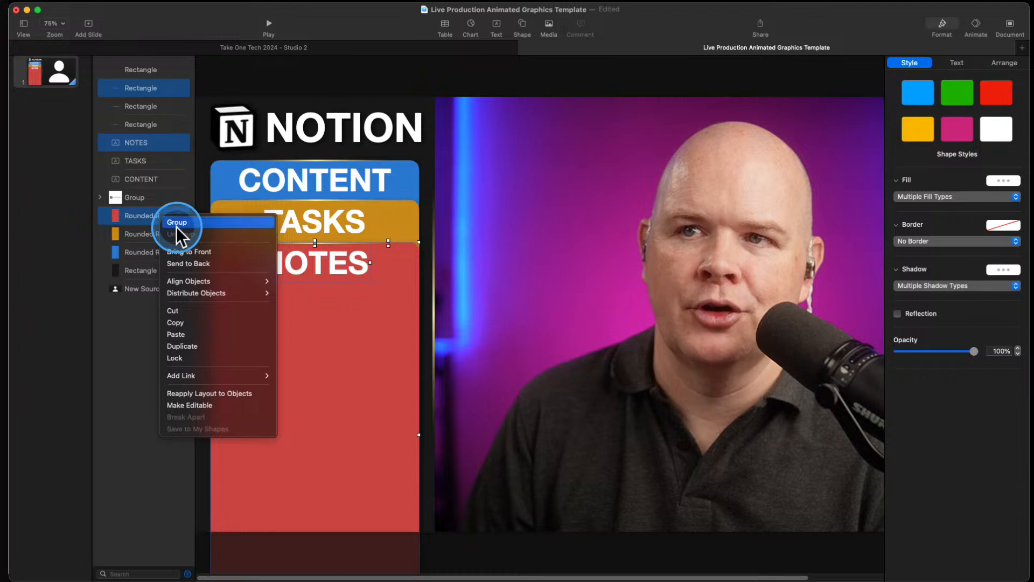
left_click(176, 227)
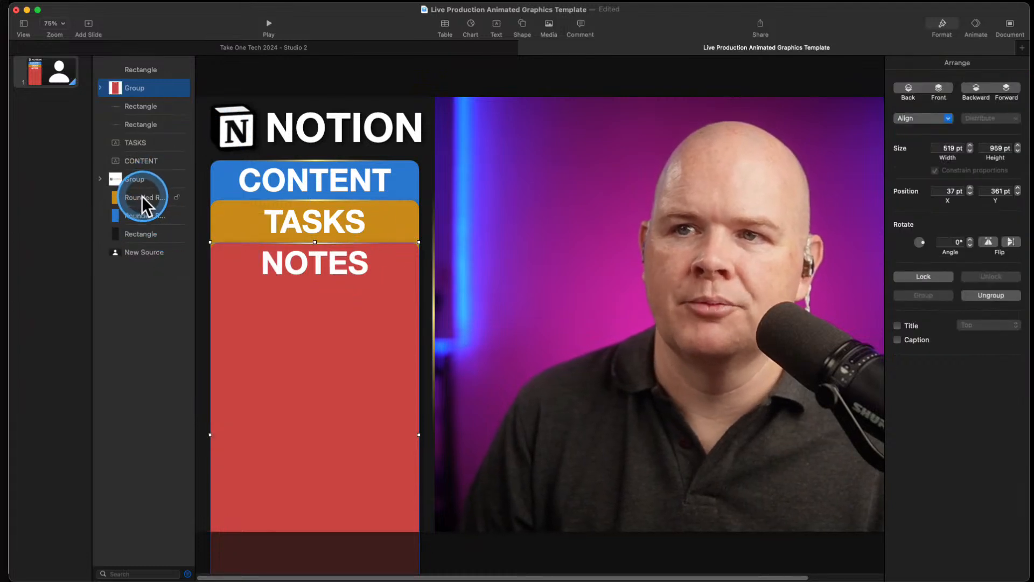
Group the TASKS title, its gold line and the orange card
left_click(310, 203)
left_click(311, 213, "shift")
left_click(212, 225, "shift")
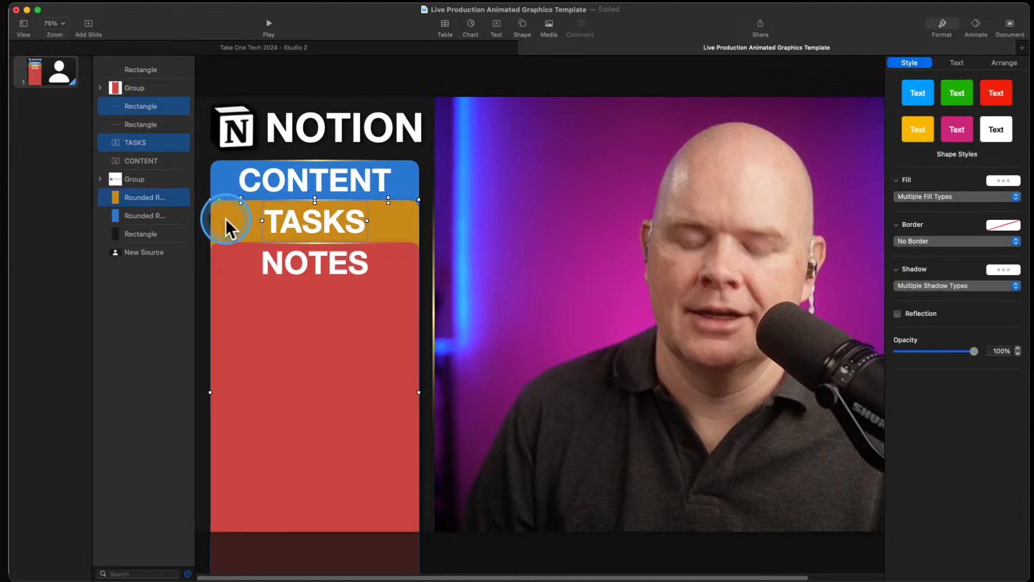
right_click(152, 196)
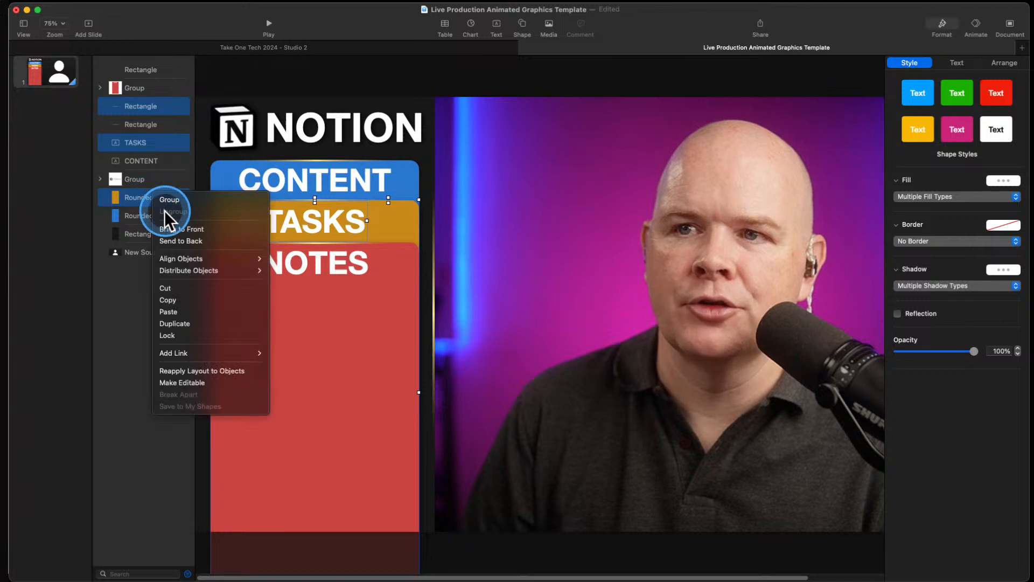
left_click(167, 200)
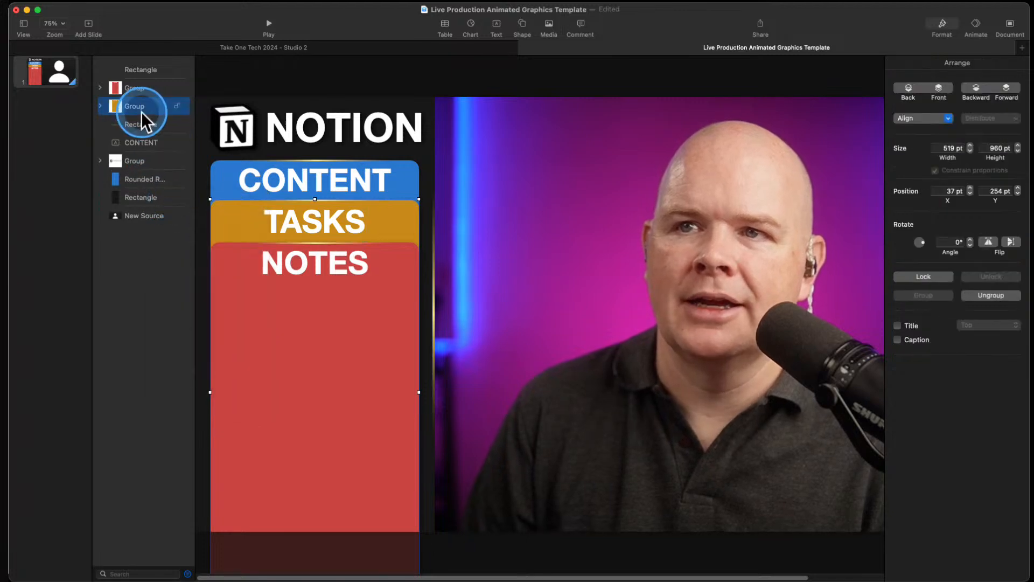
Group the CONTENT title, its gold line and the blue card
left_click(151, 179)
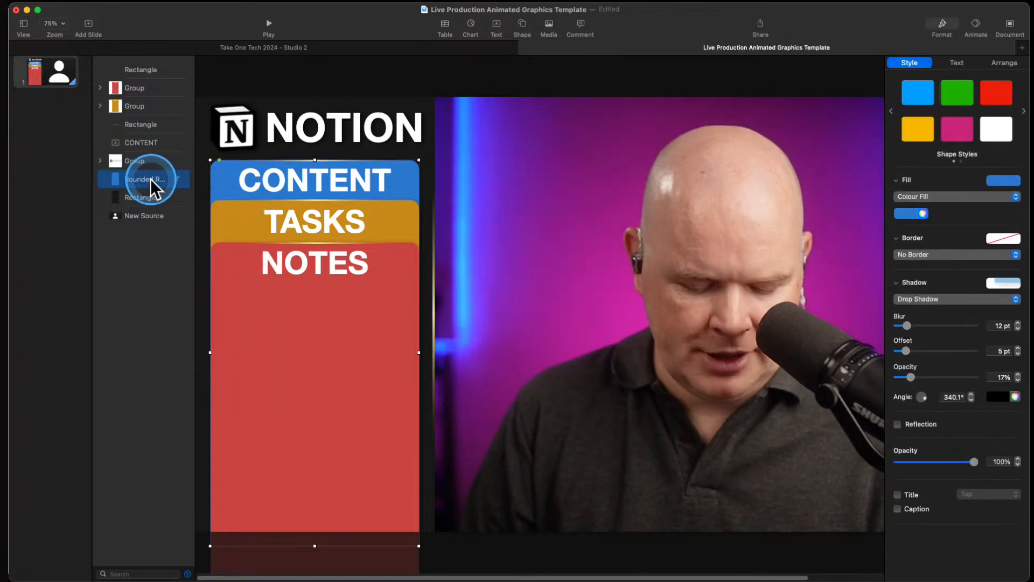
left_click(145, 124)
left_click(144, 141, "shift")
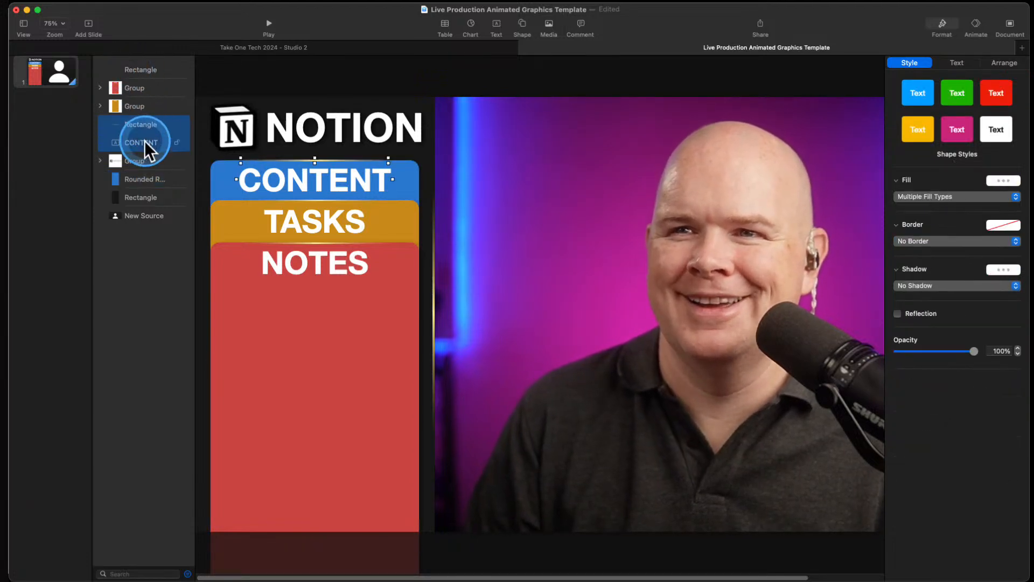
left_click(141, 173)
right_click(141, 174)
left_click(140, 144)
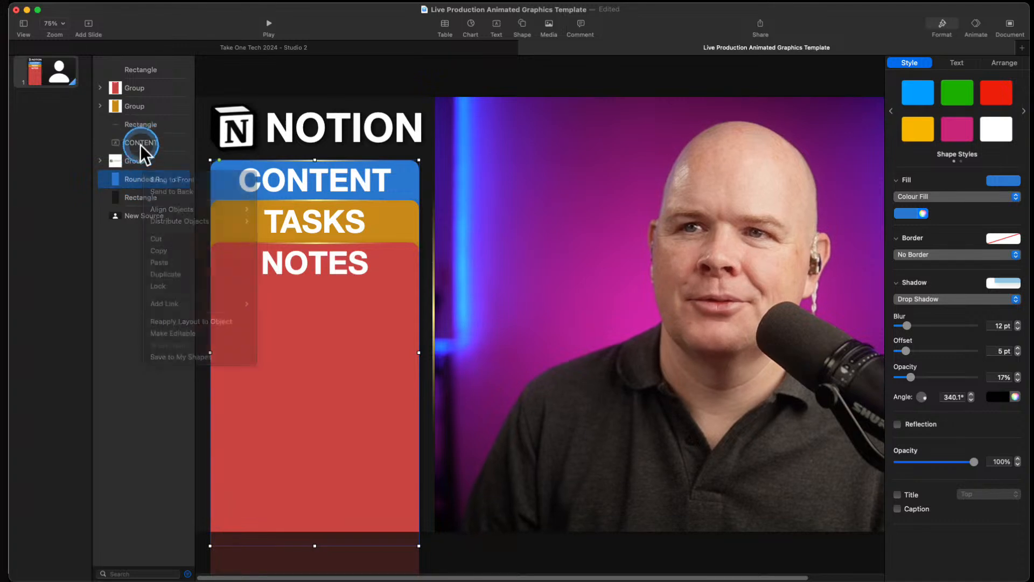
left_click(141, 138, "super")
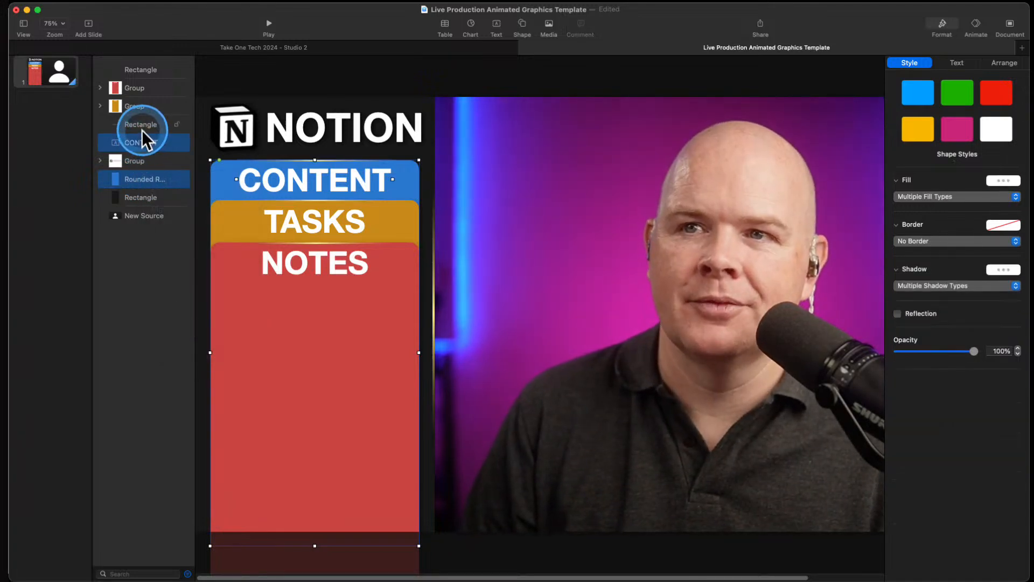
left_click(141, 127, "super")
right_click(141, 127)
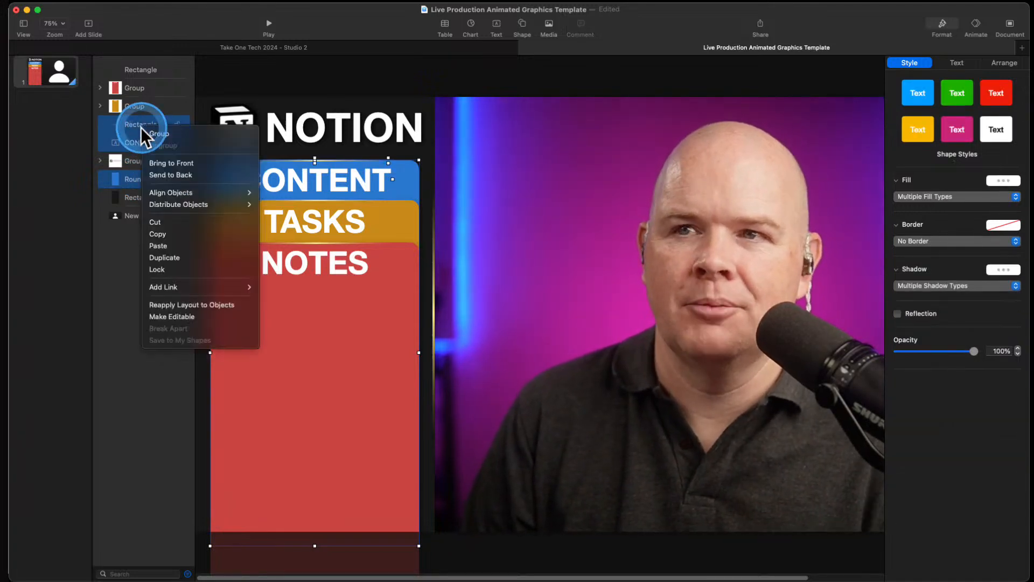
left_click(167, 138)
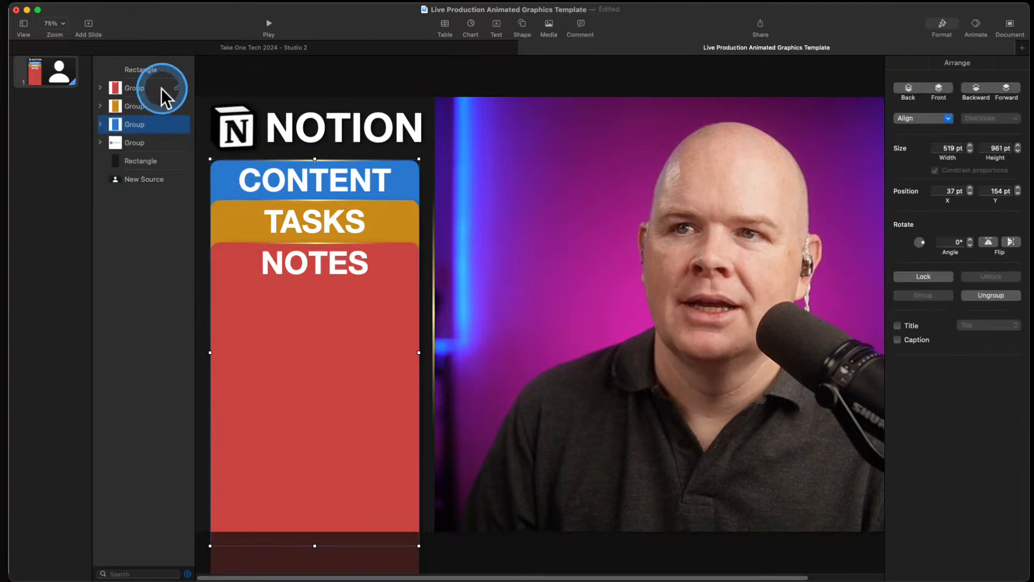
Restack the vertical gold line directly above the near-black background panel and group the two
left_click(150, 69)
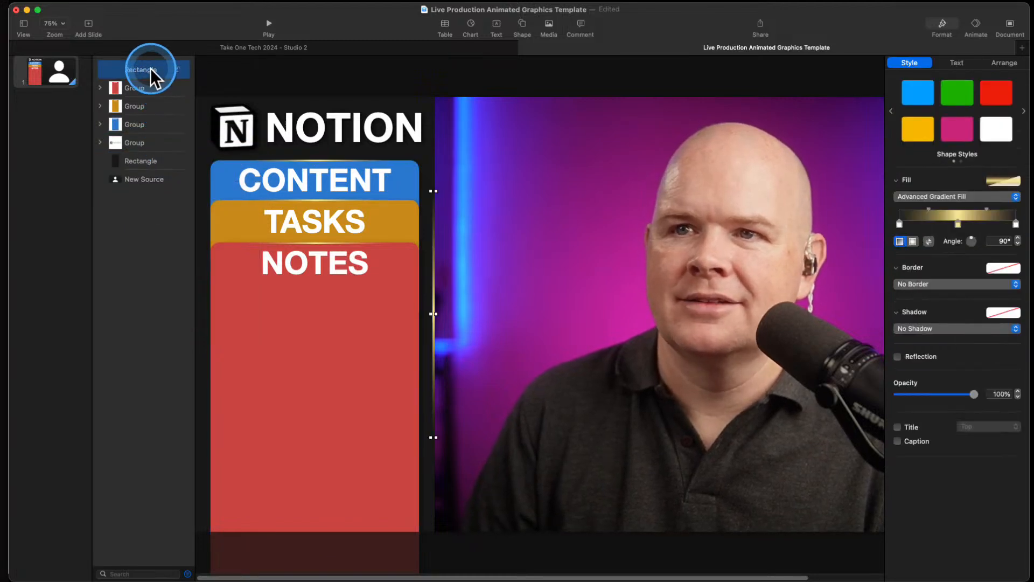
left_click_drag(150, 68, 145, 194)
left_click(140, 198)
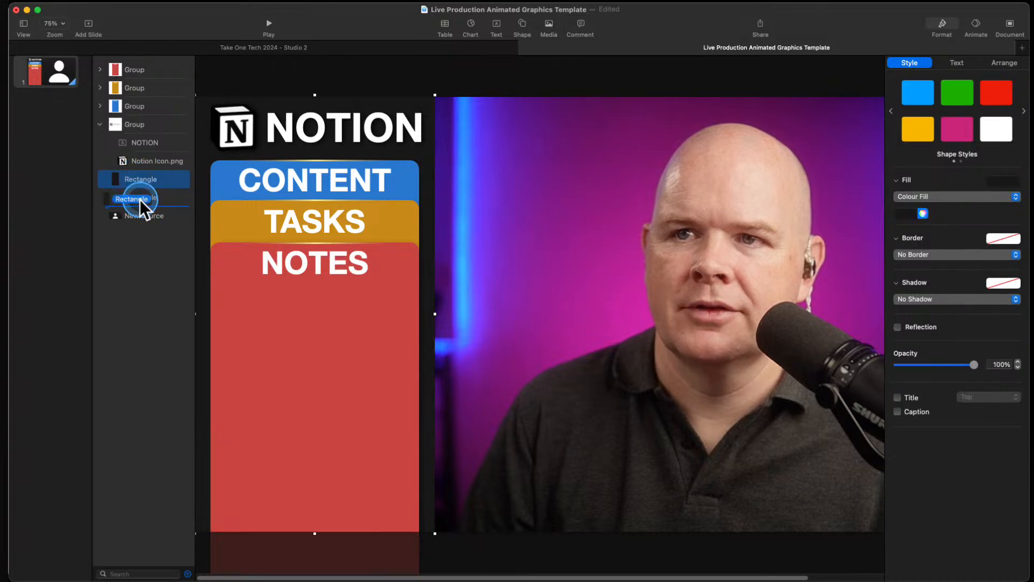
left_click(141, 182, "shift")
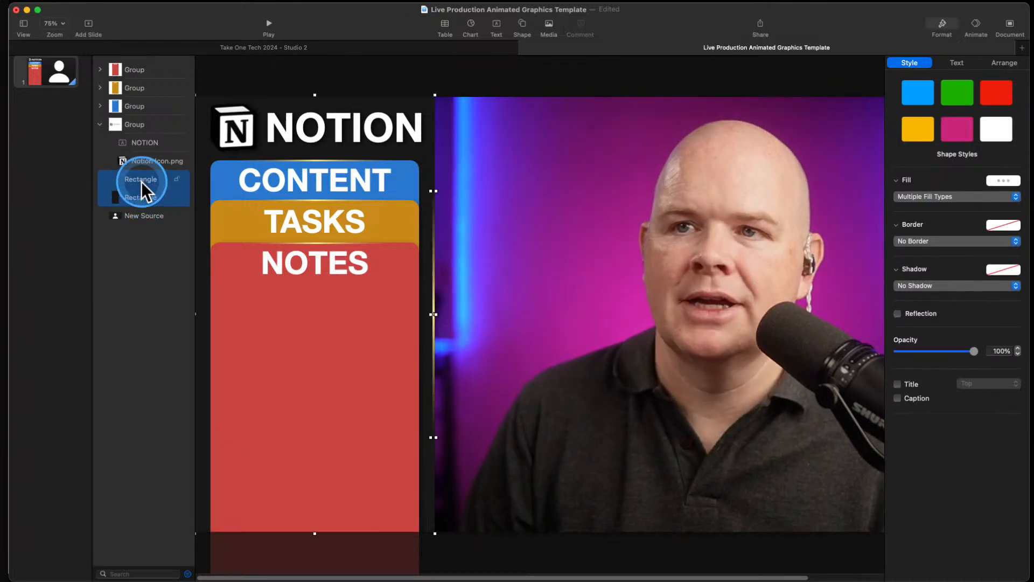
right_click(141, 182)
left_click(160, 186)
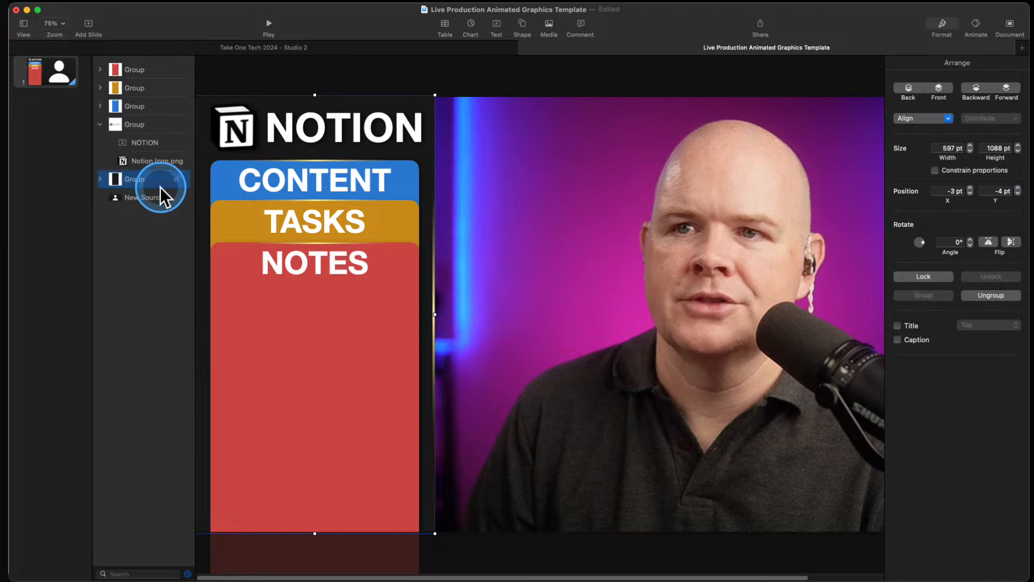
Collapse the NOTION logo group in the object list and check the logo, panel and coloured card groups one by one
left_click(136, 126)
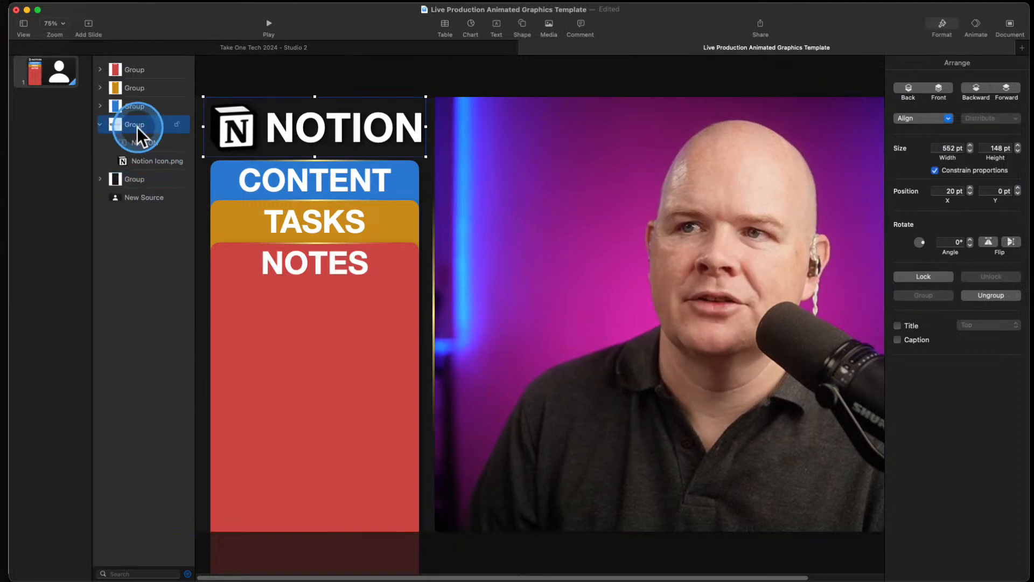
left_click(144, 178)
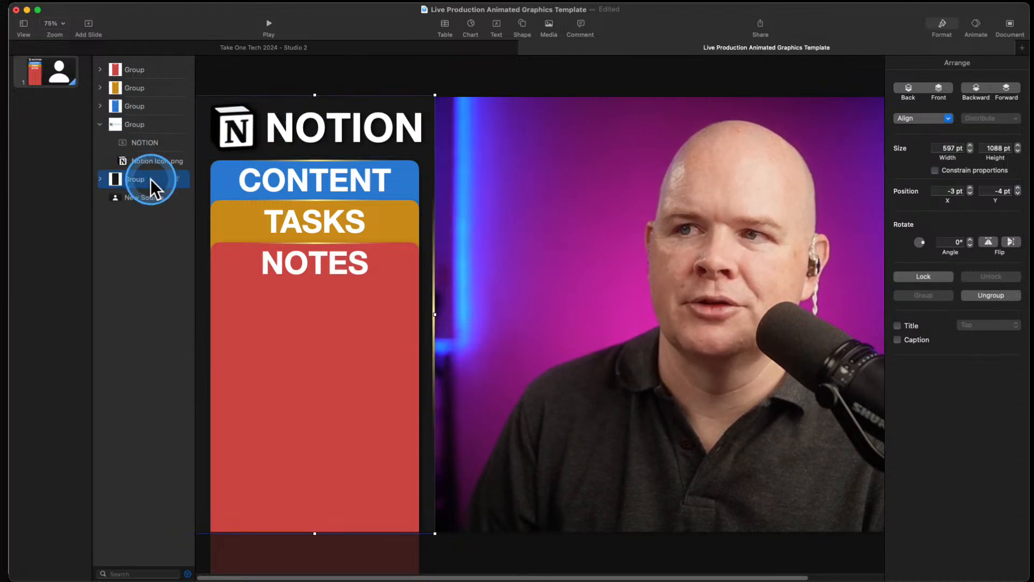
left_click(99, 124)
left_click(136, 105)
left_click(135, 86)
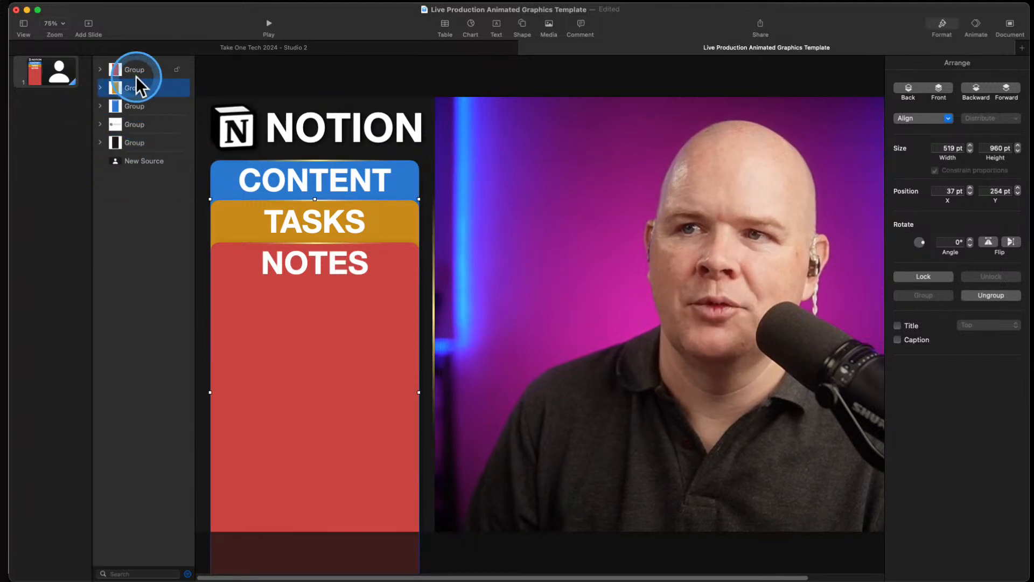
left_click(135, 75)
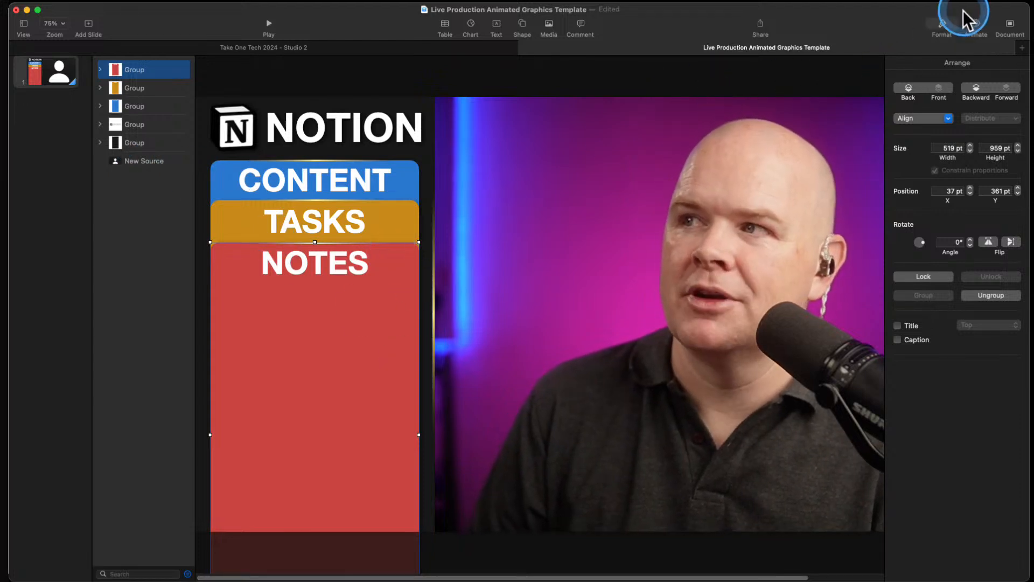
Add Build In effects to the cards: Move In on NOTES, Fade and Scale on TASKS, Iris on CONTENT, and show the build order
left_click(976, 25)
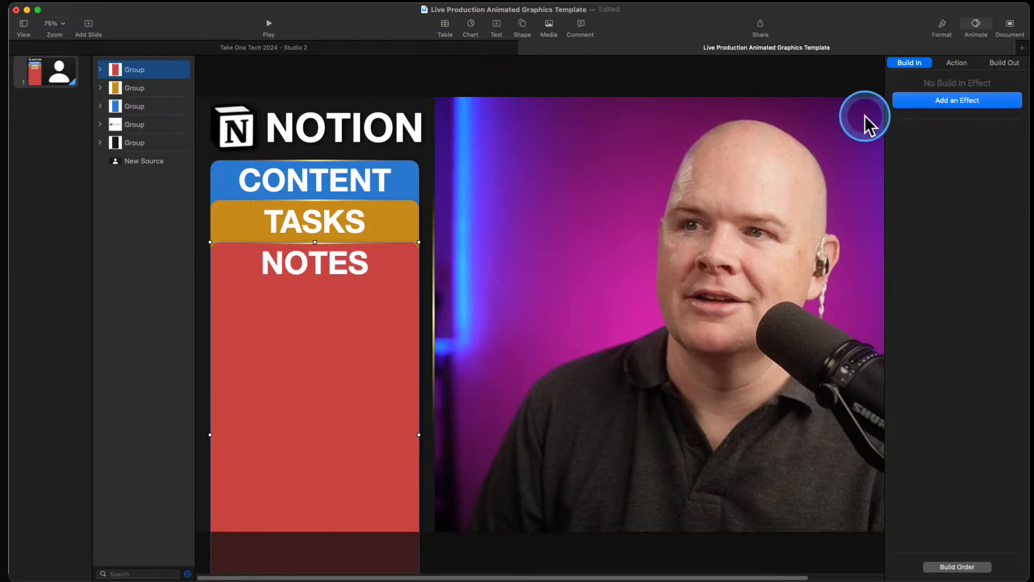
left_click(936, 102)
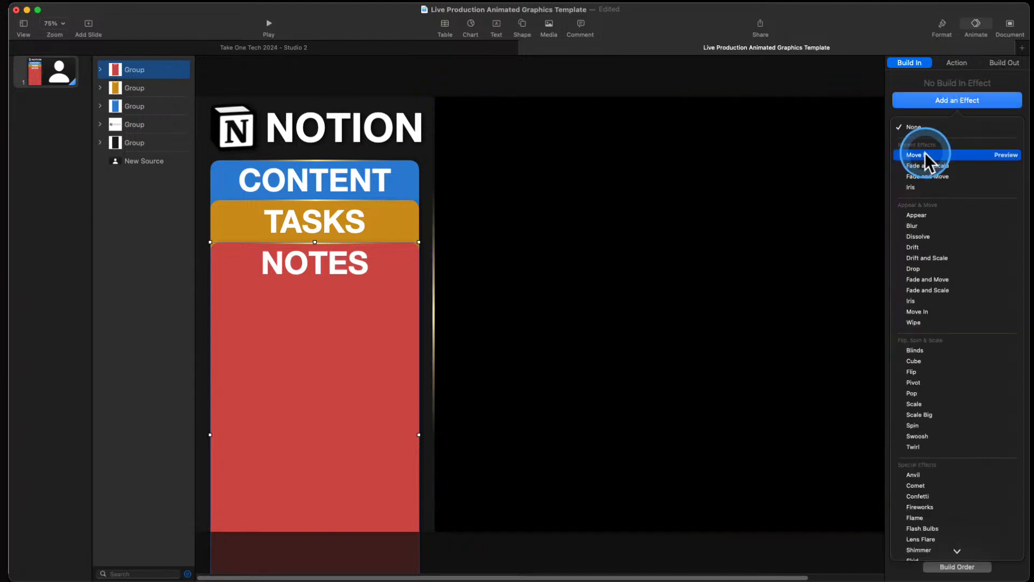
left_click(925, 154)
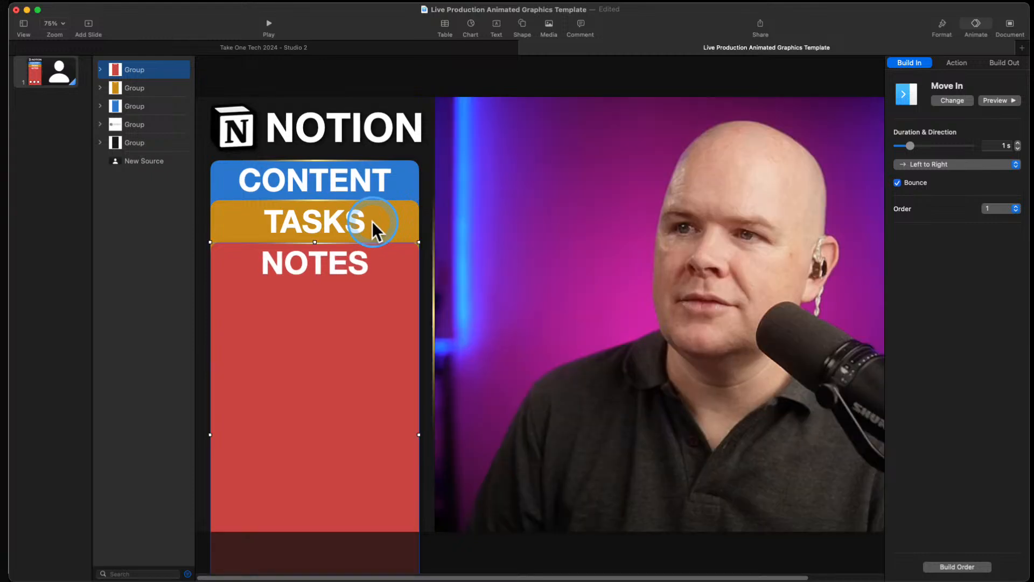
left_click(372, 221)
left_click(910, 102)
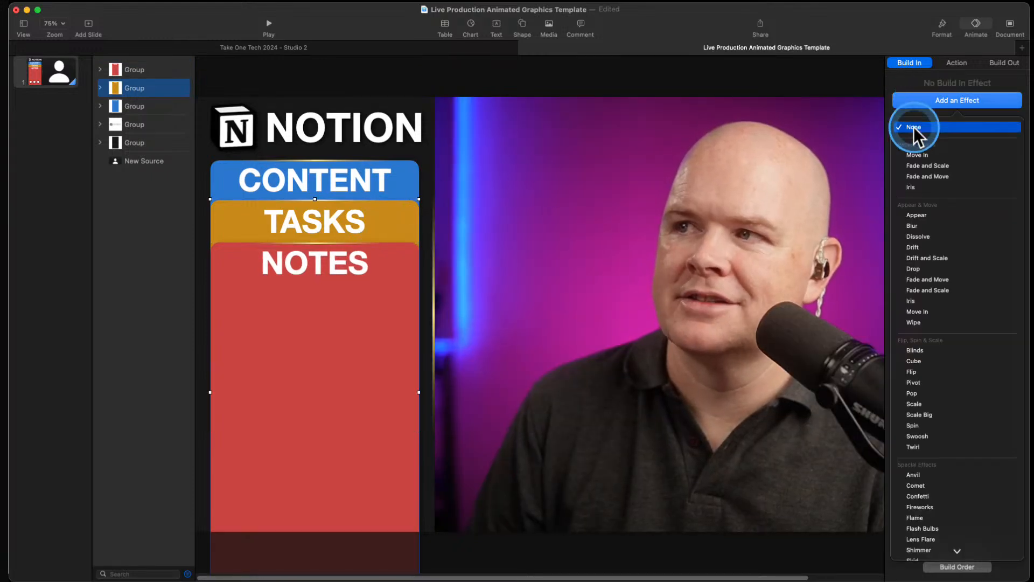
left_click(933, 168)
left_click(361, 180)
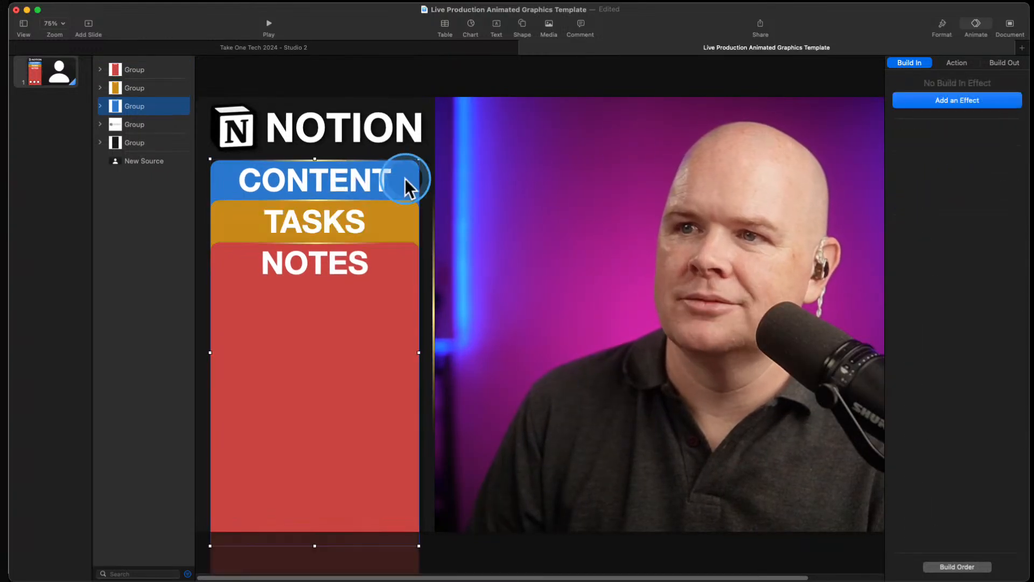
left_click(950, 102)
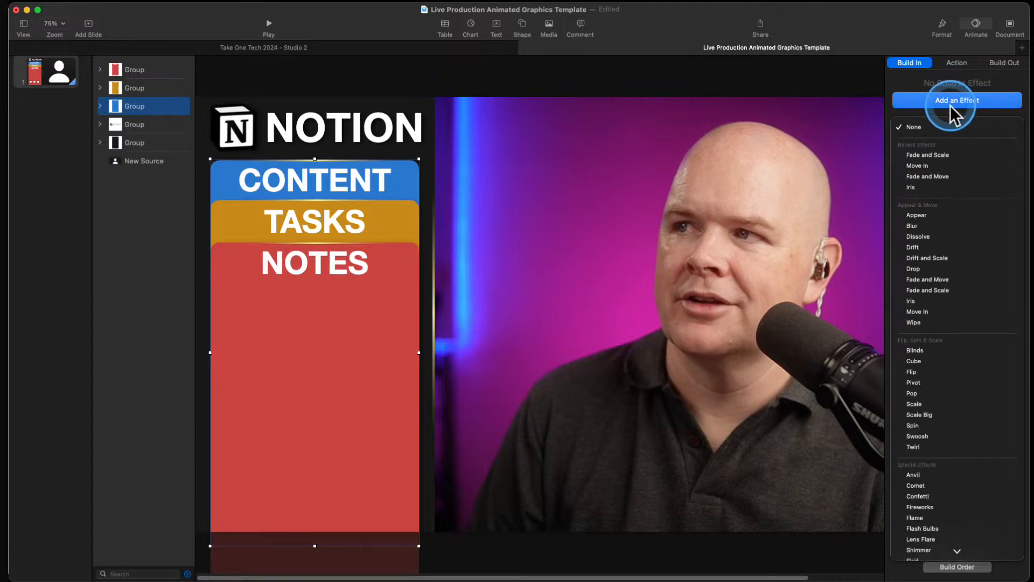
left_click(922, 182)
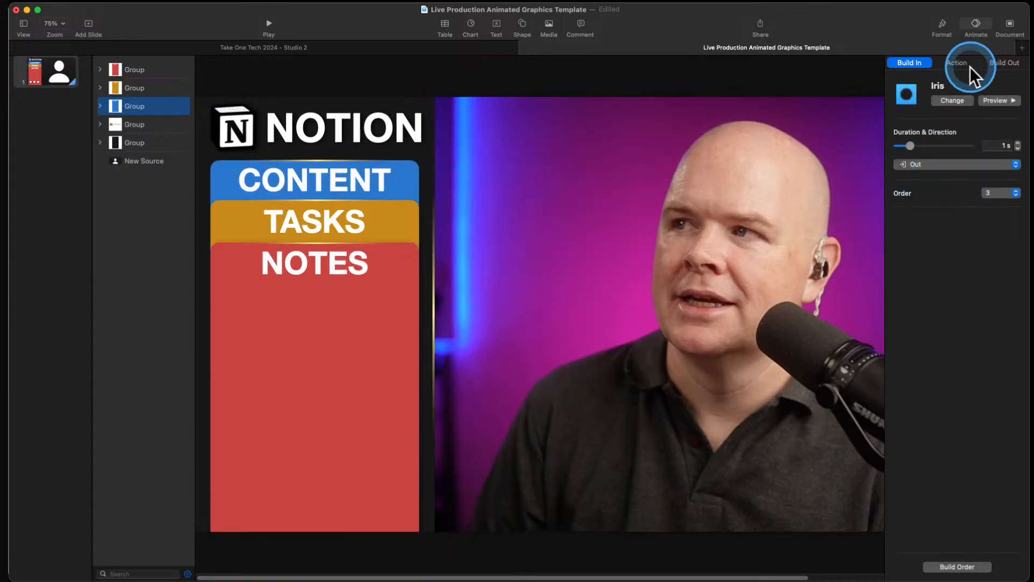
left_click(946, 566)
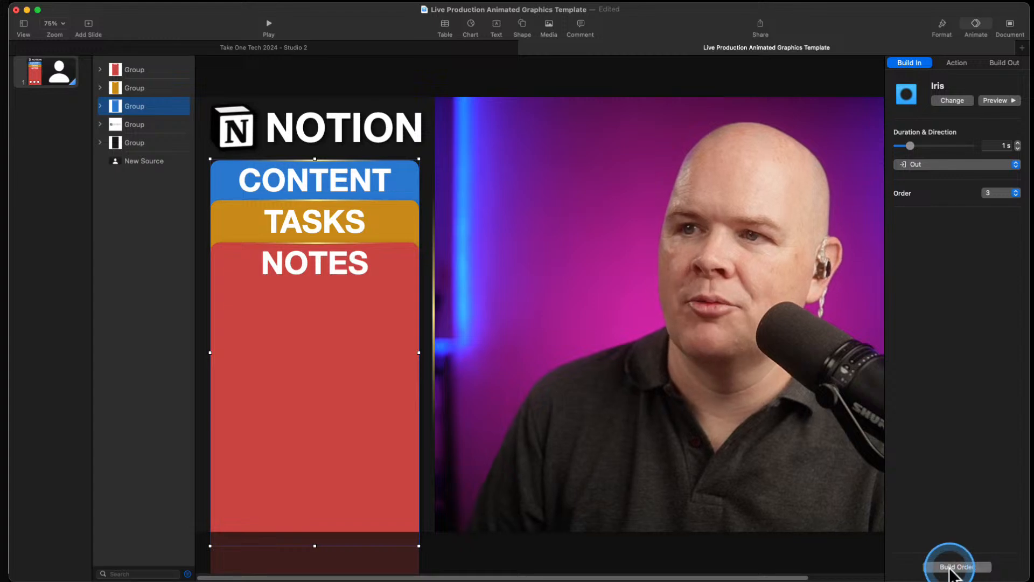
left_click_drag(927, 301, 677, 167)
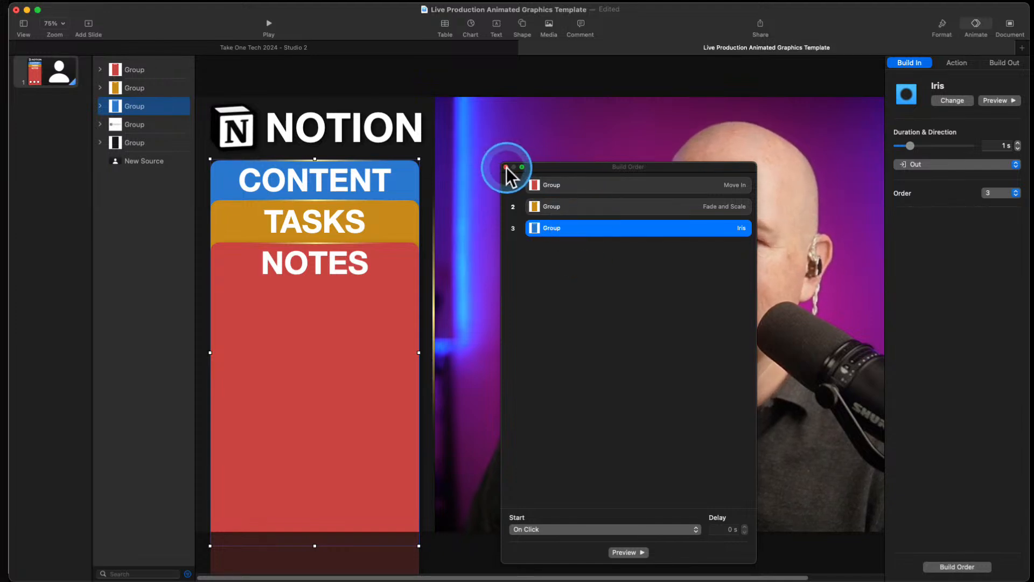
Rename the five groups in the object list as Notes, Tasks, Content, Logo and Background
left_click(137, 71)
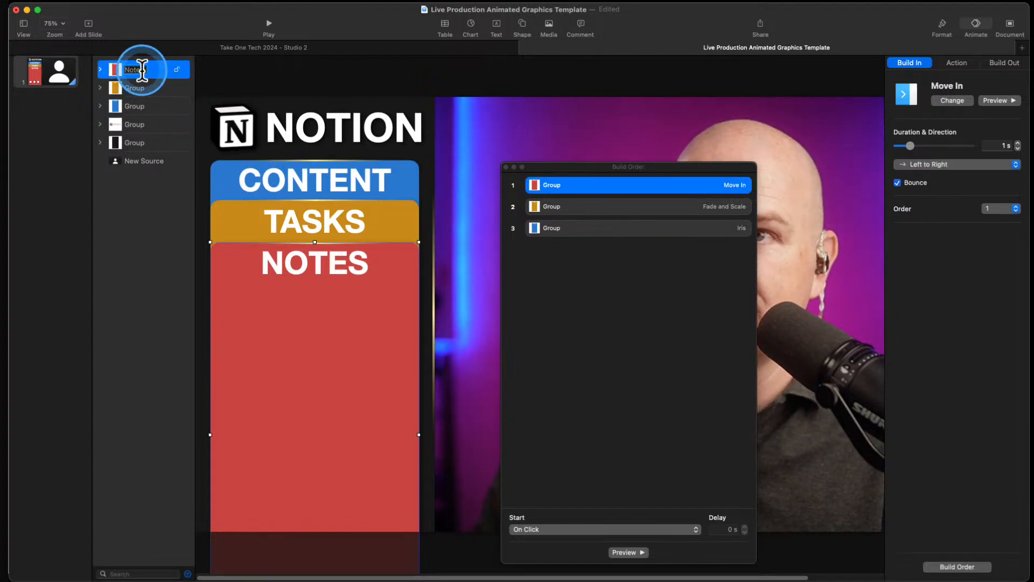
type("Notes")
double_click(132, 88)
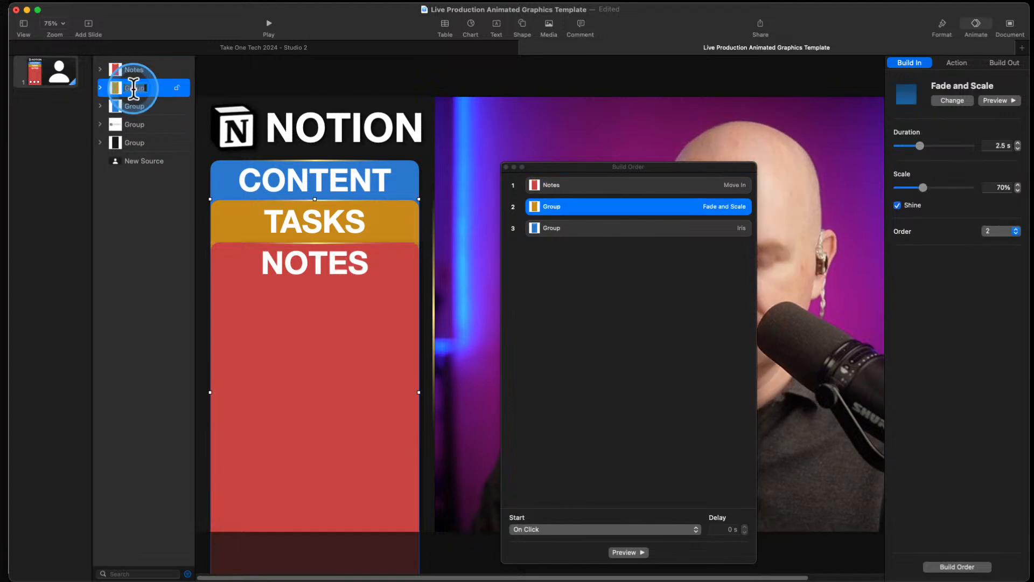
type("Tasks")
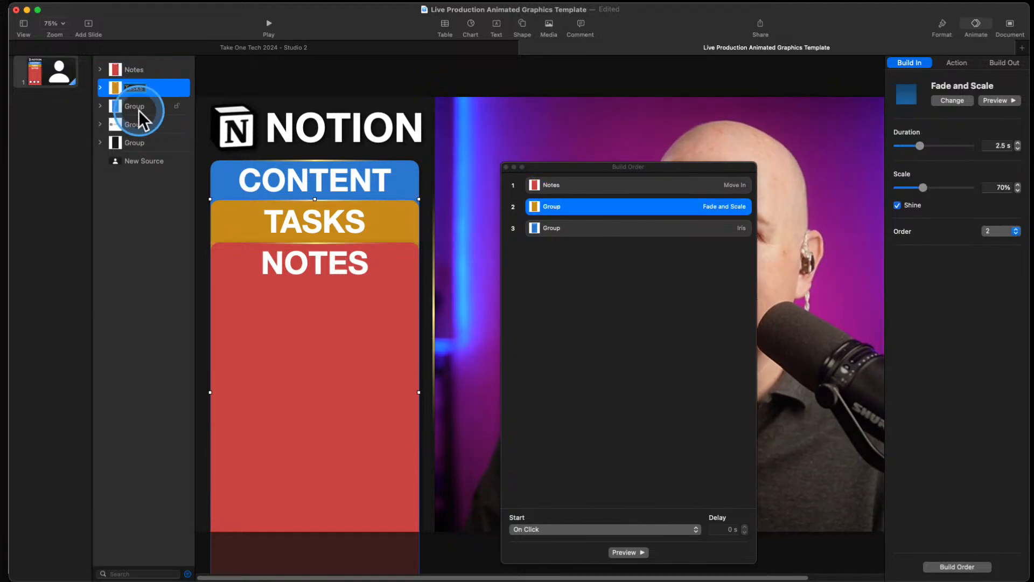
double_click(137, 108)
type("Content")
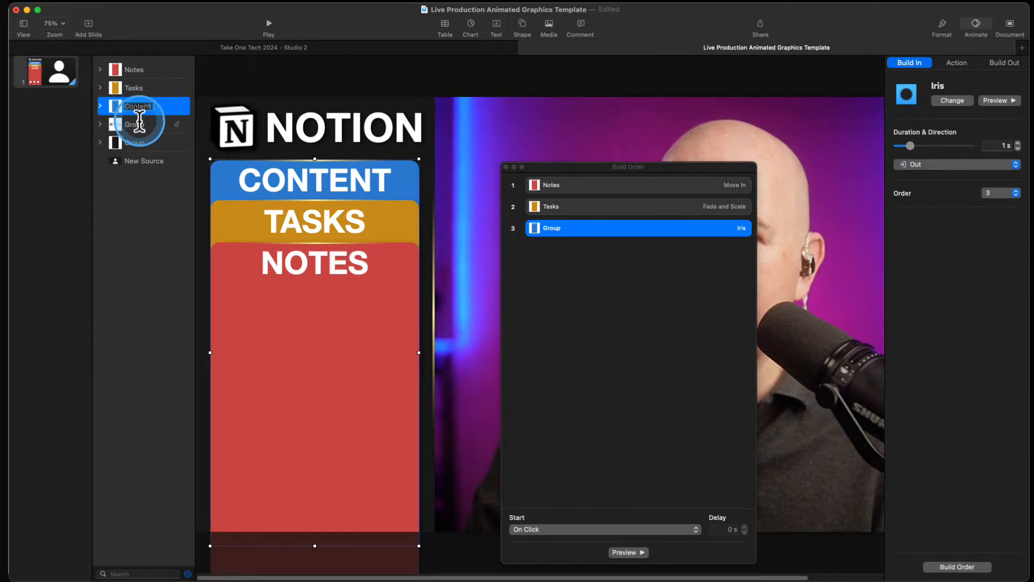
left_click(138, 125)
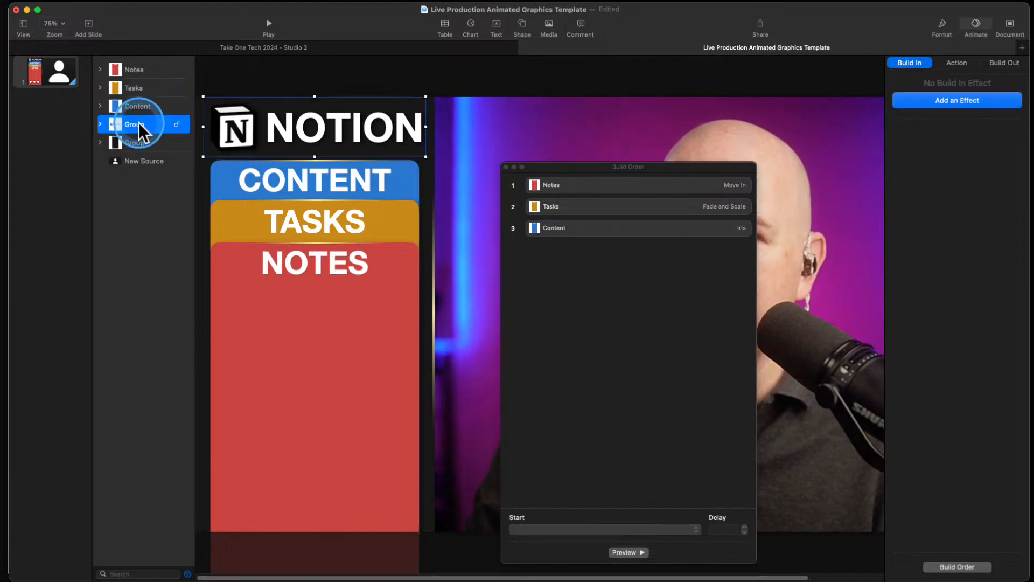
type("Logo")
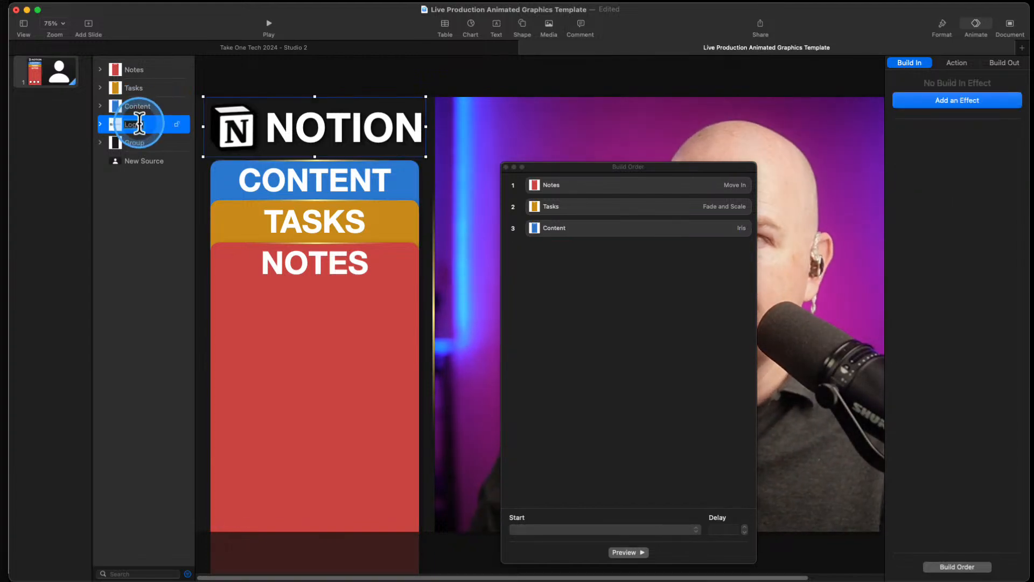
double_click(133, 140)
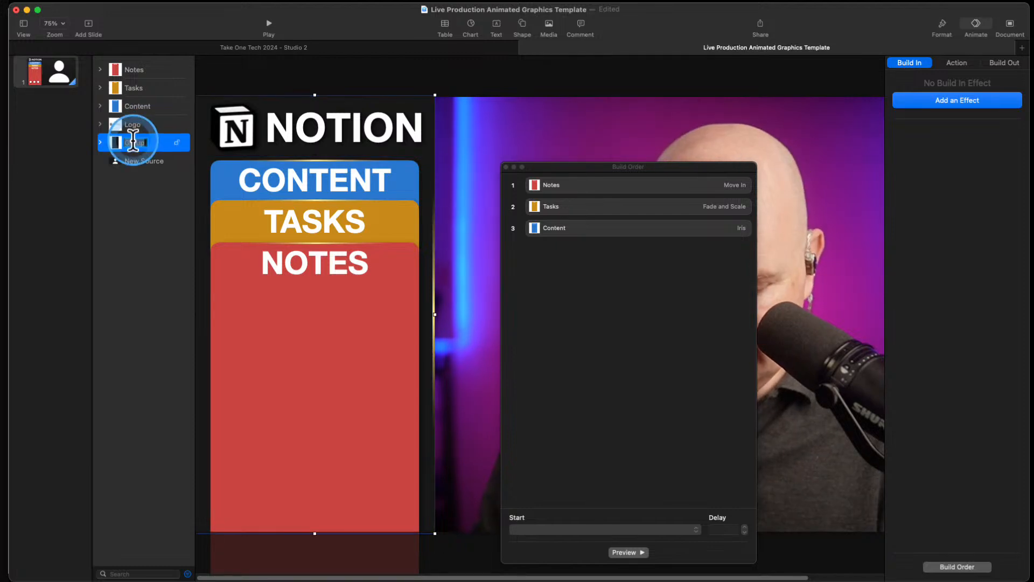
type("Background")
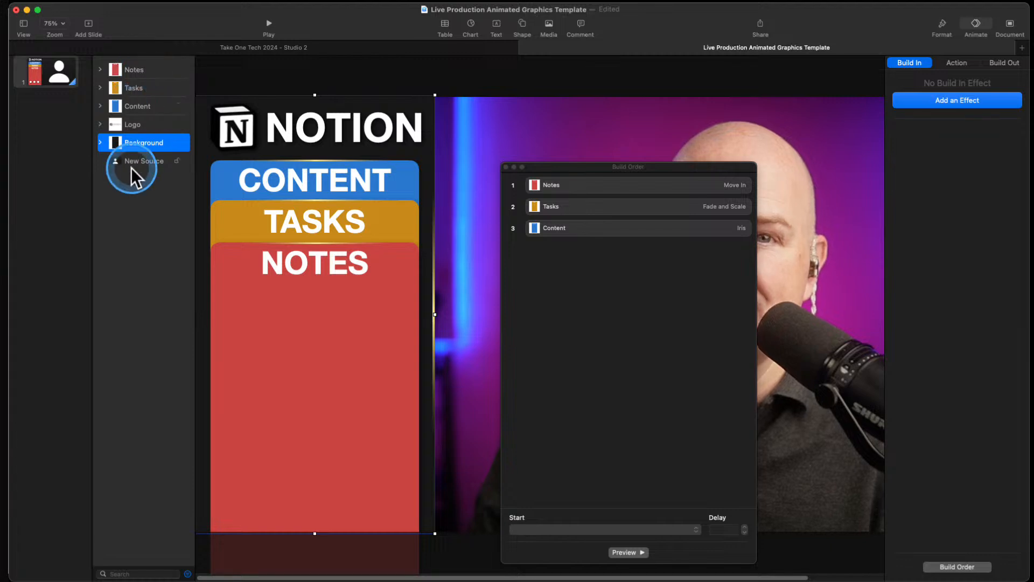
Delete the Notes, Tasks and Content effects from the build order and close its window
left_click(580, 184)
left_click(583, 208)
left_click(584, 228)
left_click(587, 200)
left_click(587, 182)
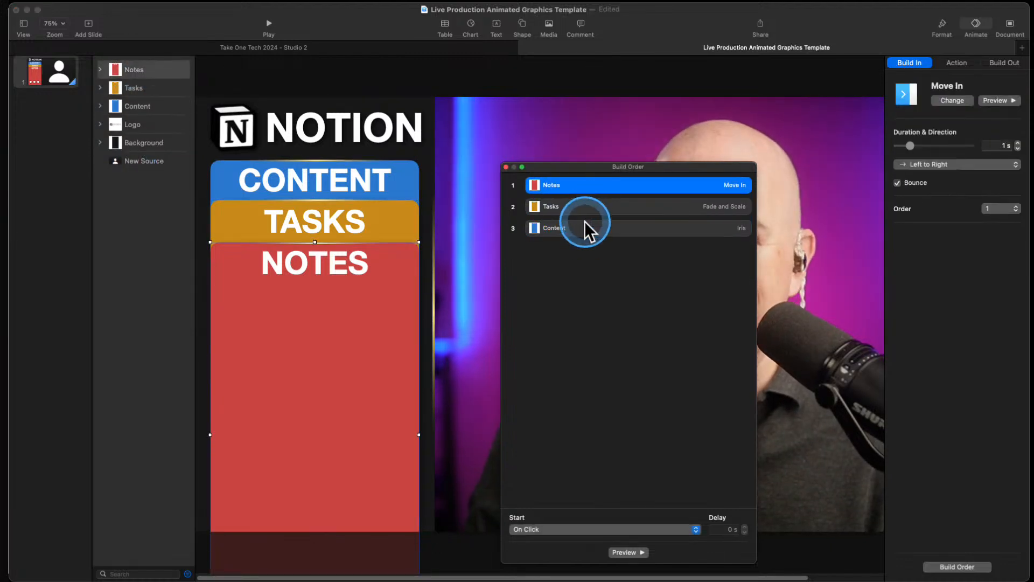
left_click(585, 227, "shift")
key("Delete")
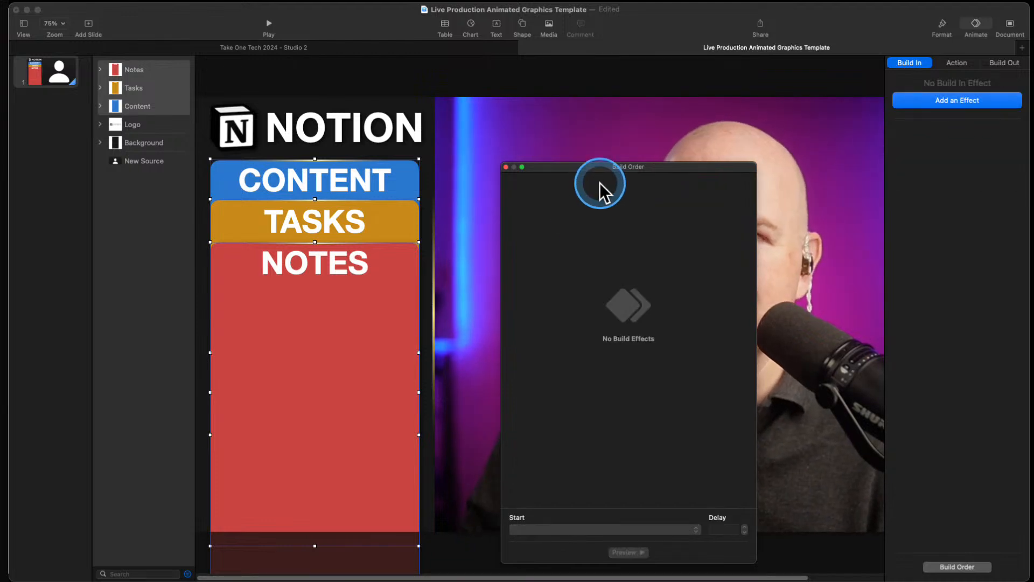
left_click_drag(542, 170, 563, 170)
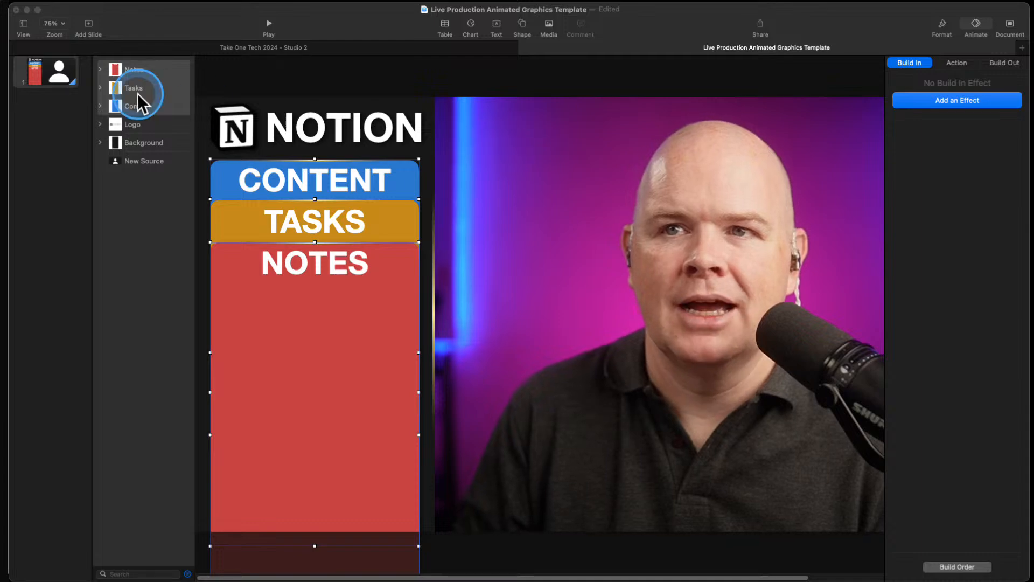
Duplicate the slide and return to the first slide
right_click(71, 79)
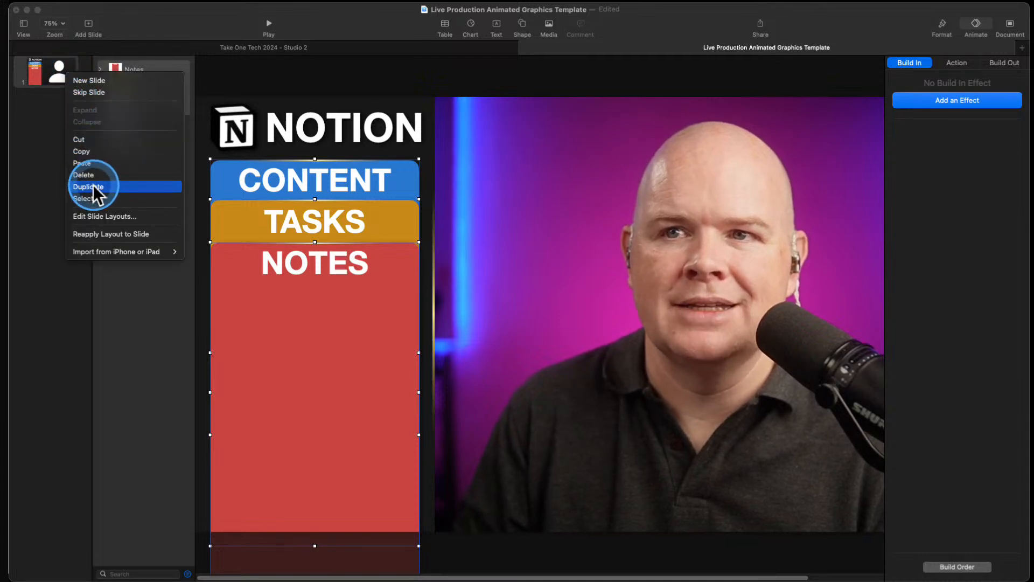
left_click(93, 184)
left_click(57, 73)
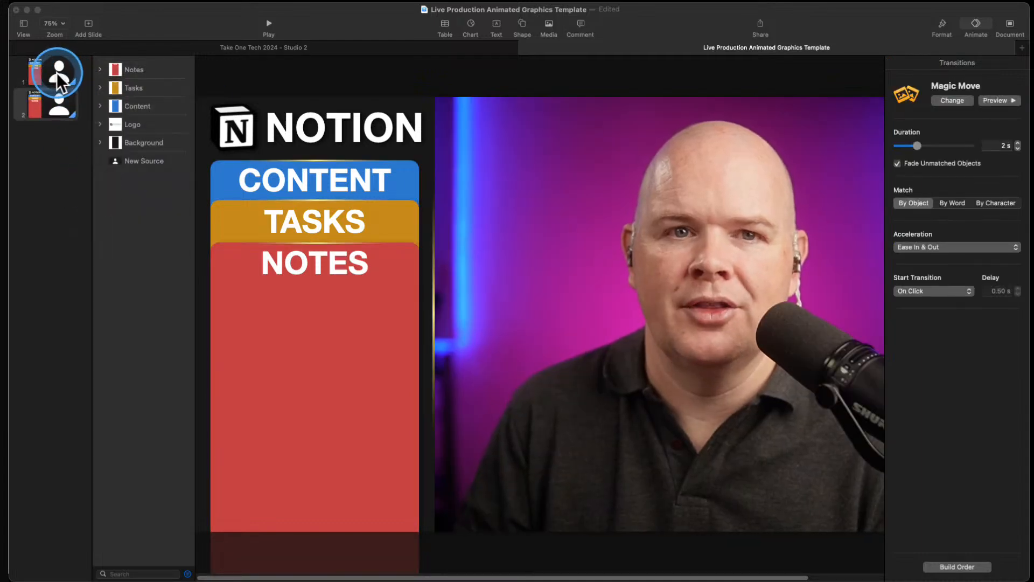
left_click(56, 73)
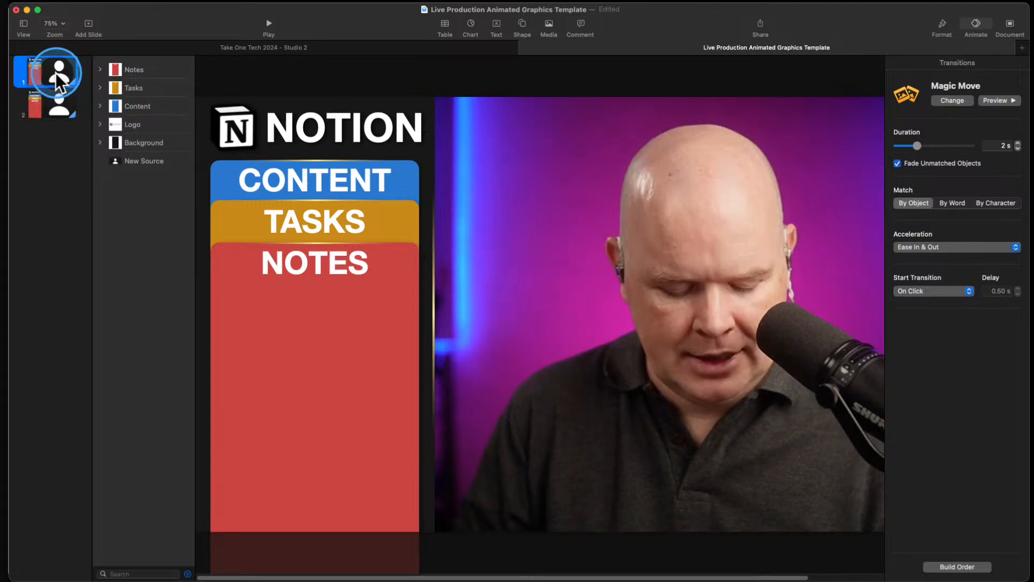
Move the Content, Tasks and Notes cards down together so only their headings show at the slide's lower edge
left_click(387, 238)
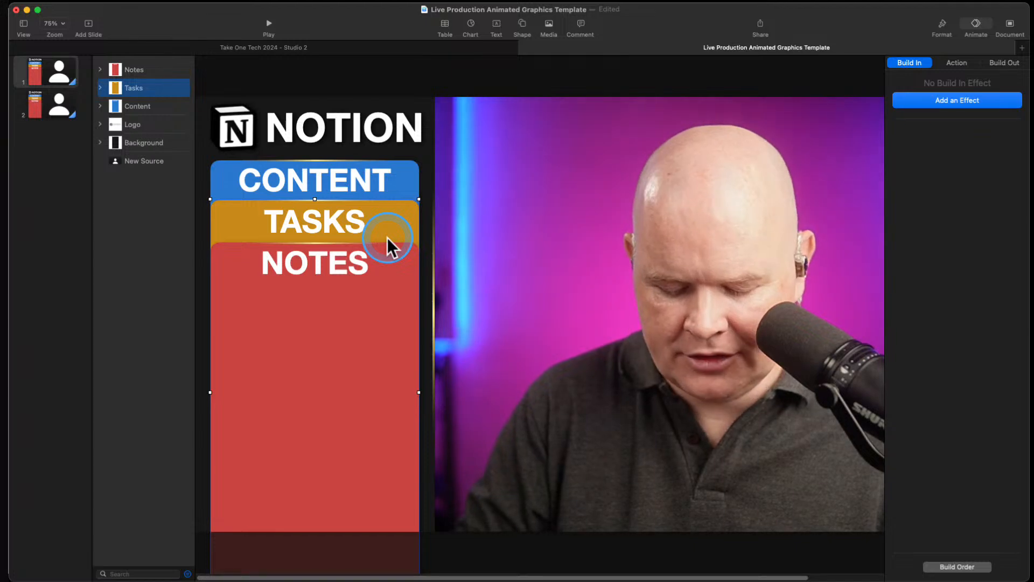
key("super+shift+comma")
key("super+shift+comma")
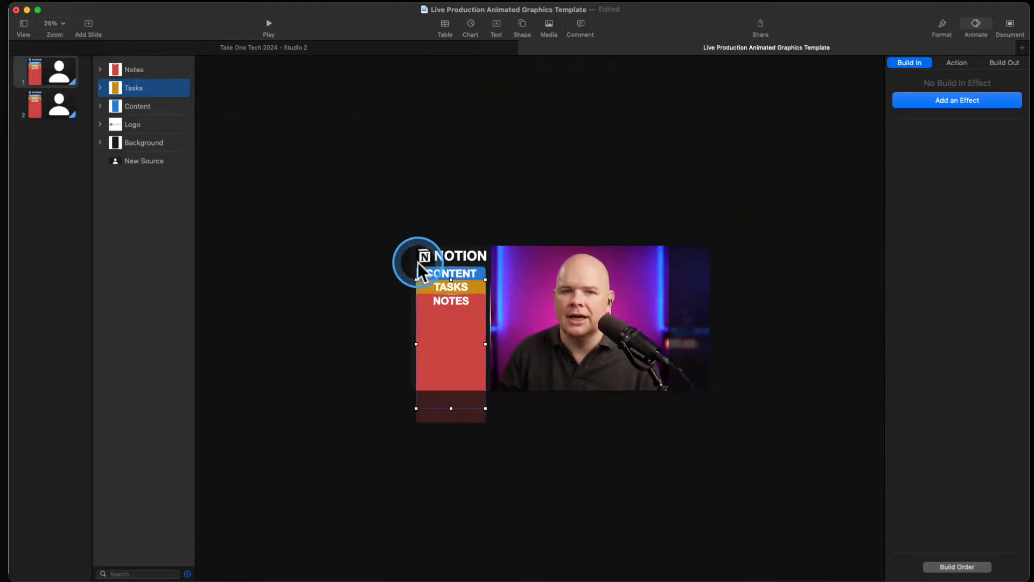
left_click(465, 271, "shift")
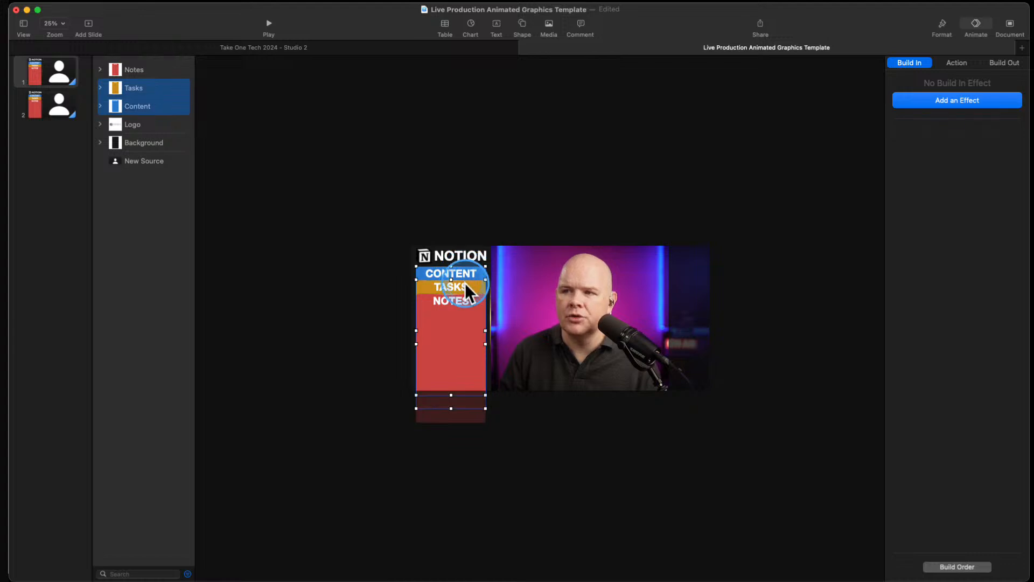
left_click(466, 308, "shift")
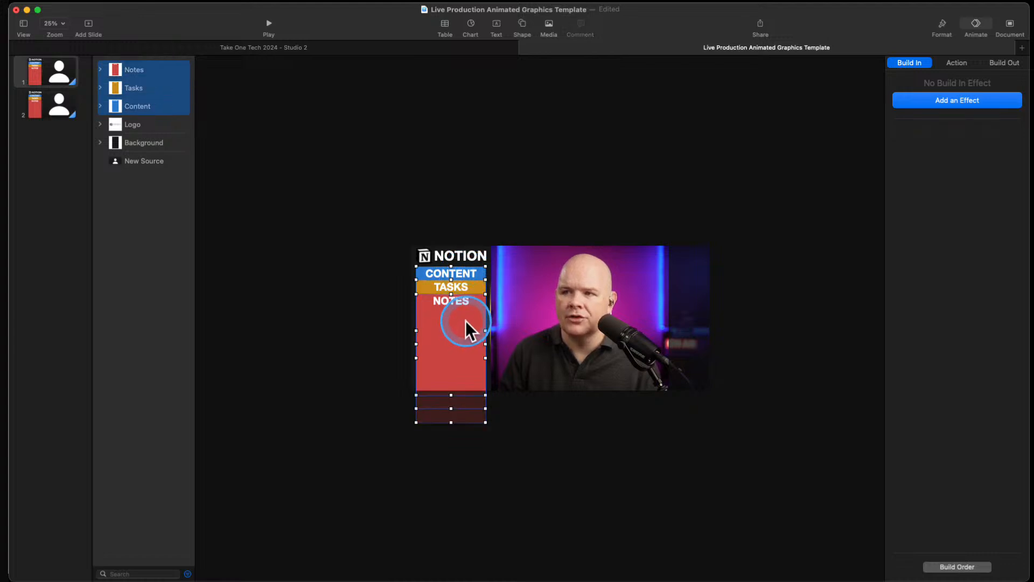
left_click_drag(470, 304, 474, 302)
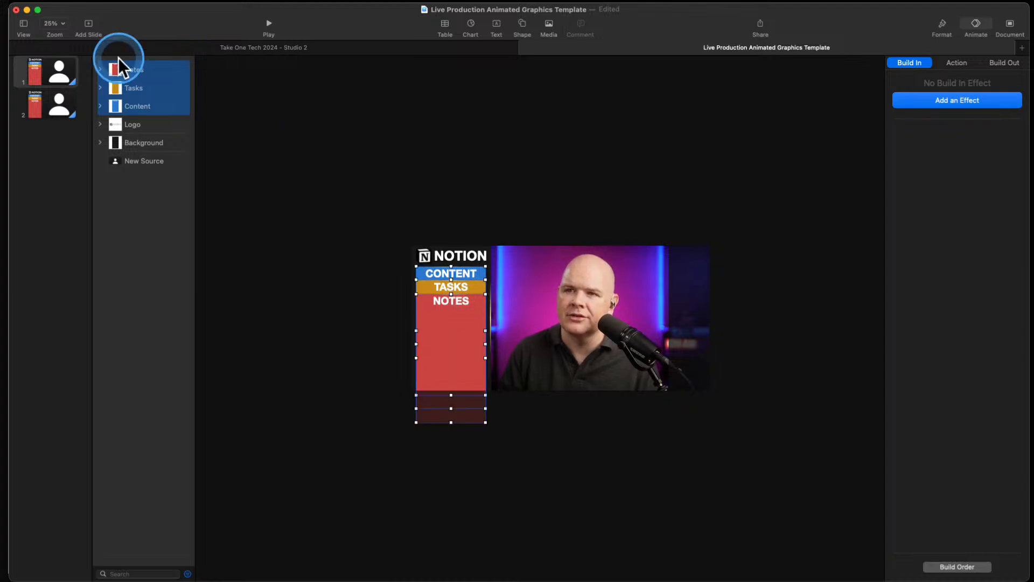
left_click_drag(468, 309, 468, 387)
Delete the duplicated second slide
left_click(63, 104)
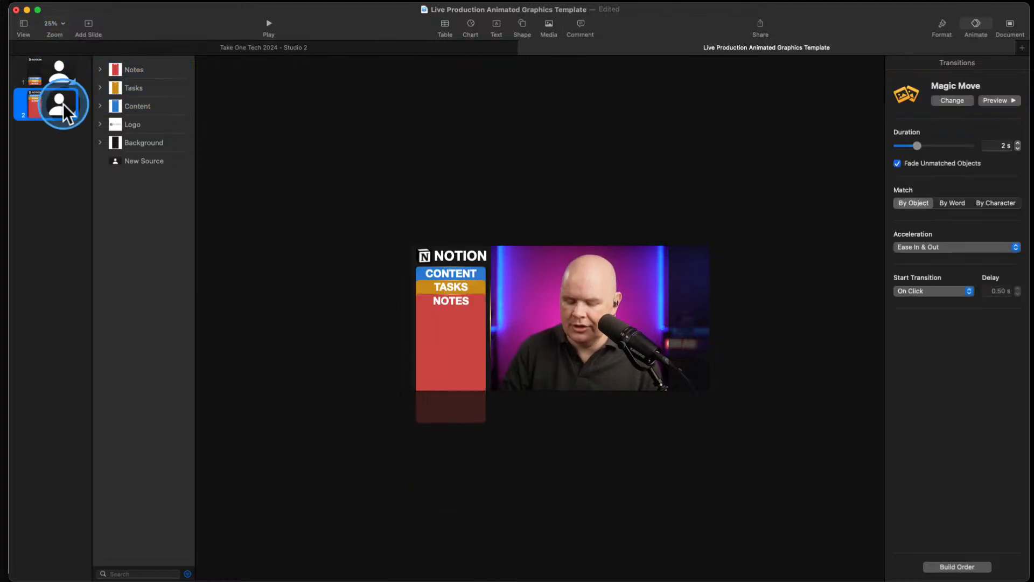
key("Delete")
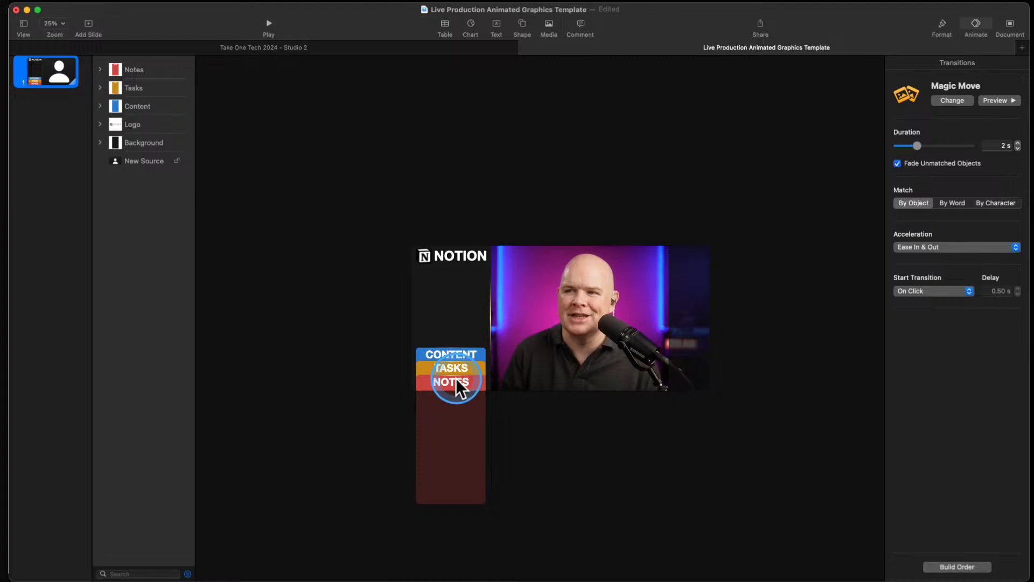
Distribute the Content, Tasks and Notes cards vertically
mouse_move(456, 350)
left_mouse_down()
mouse_move(460, 267)
mouse_move(460, 346)
left_mouse_up()
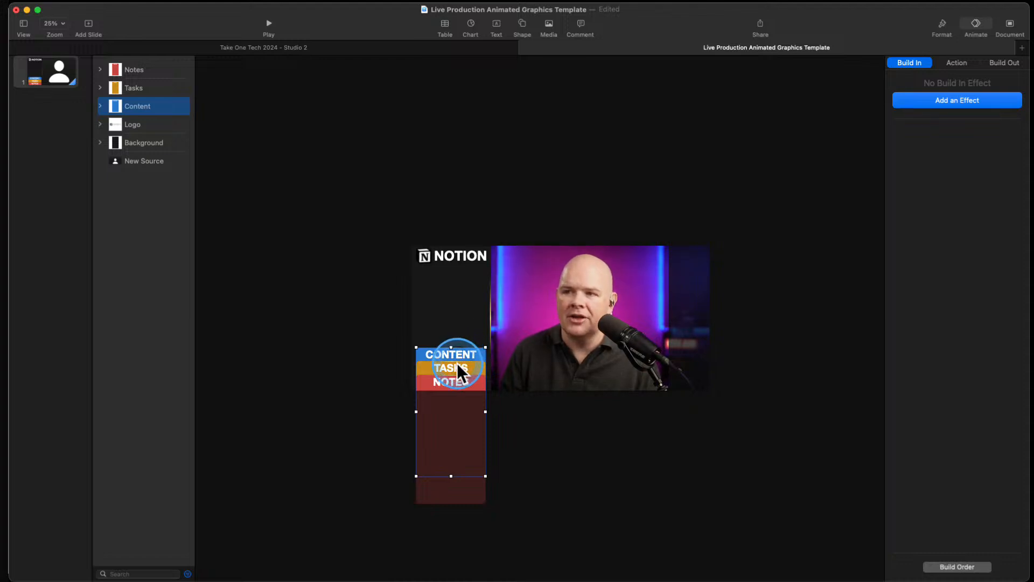
left_click(454, 368, "shift")
left_click(451, 383, "shift")
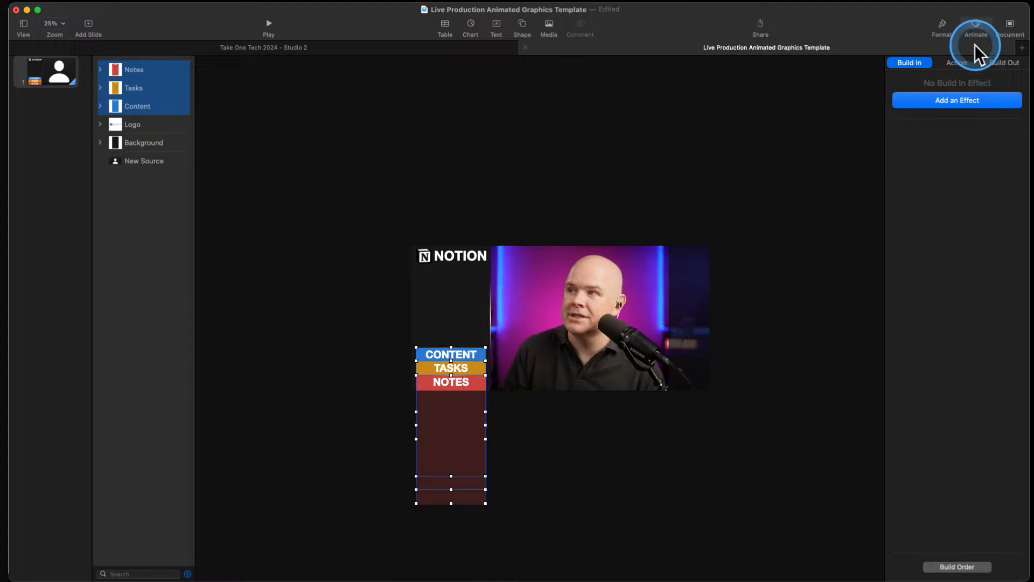
left_click(941, 27)
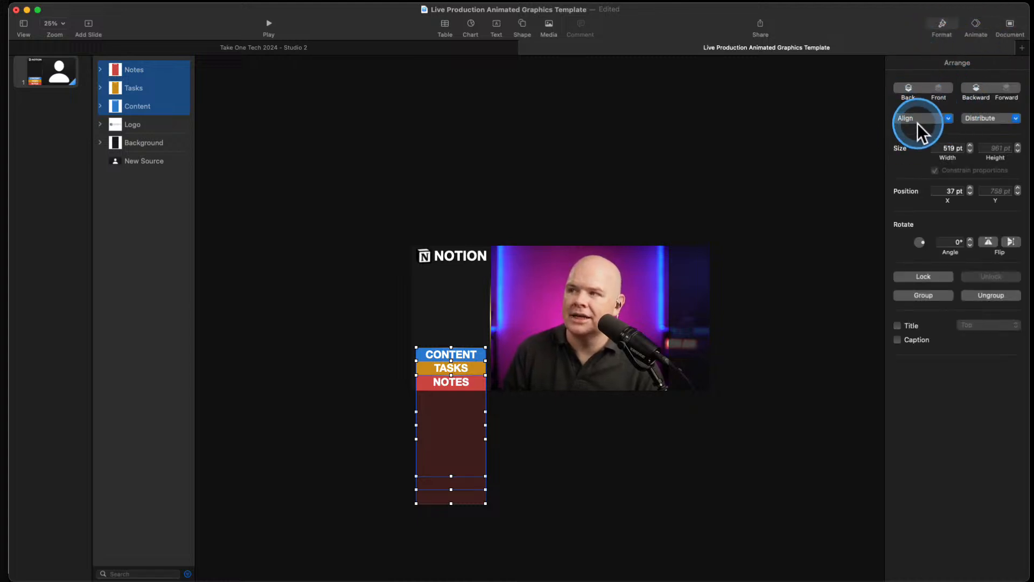
left_click(975, 117)
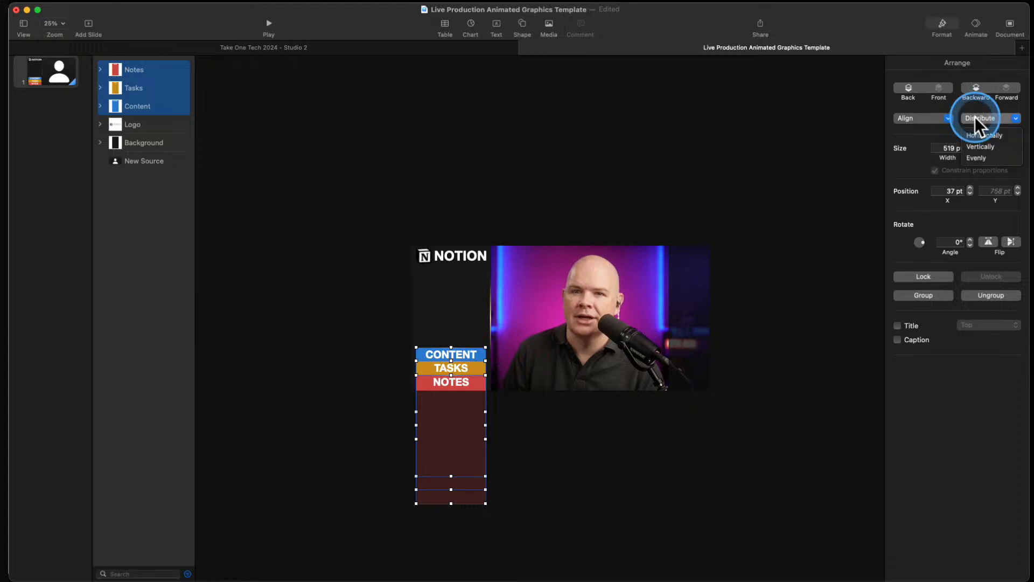
left_click(983, 146)
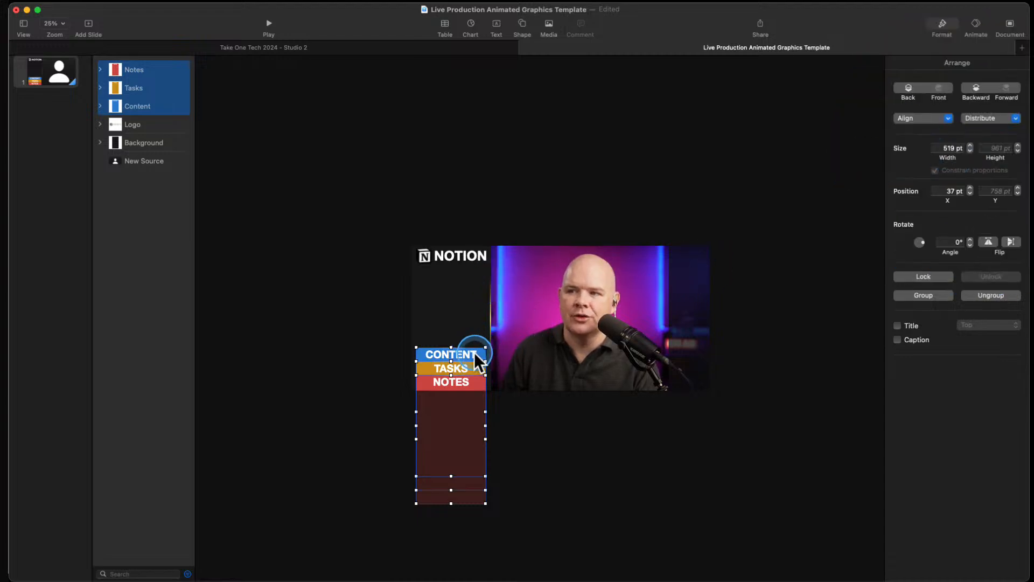
Move the Content, Tasks and Notes cards up, pull Notes farther down, and distribute the three cards vertically
left_click_drag(477, 362, 475, 312)
left_click(522, 428)
left_click_drag(460, 363, 460, 381)
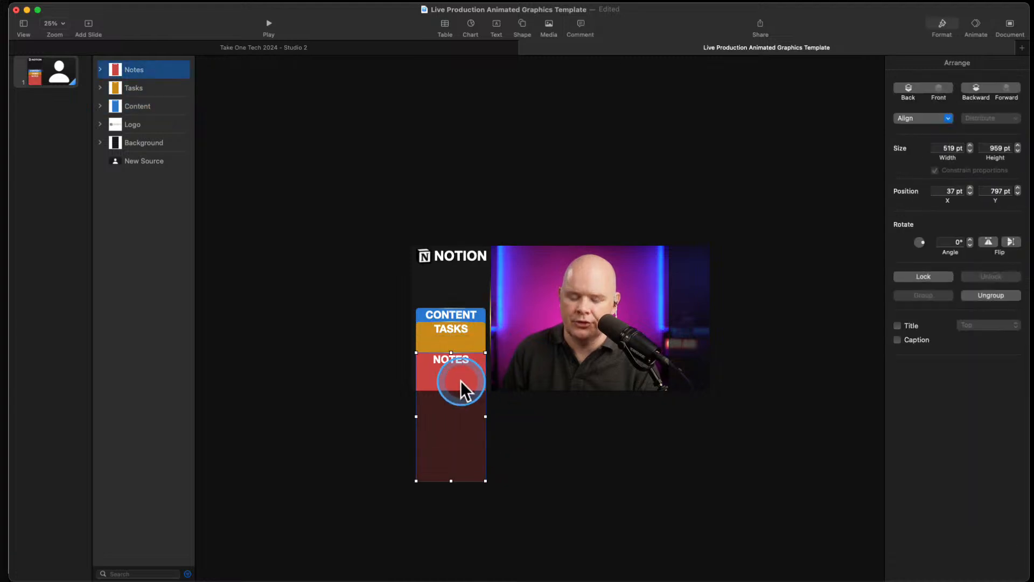
left_click(455, 324, "shift")
left_click(457, 313, "shift")
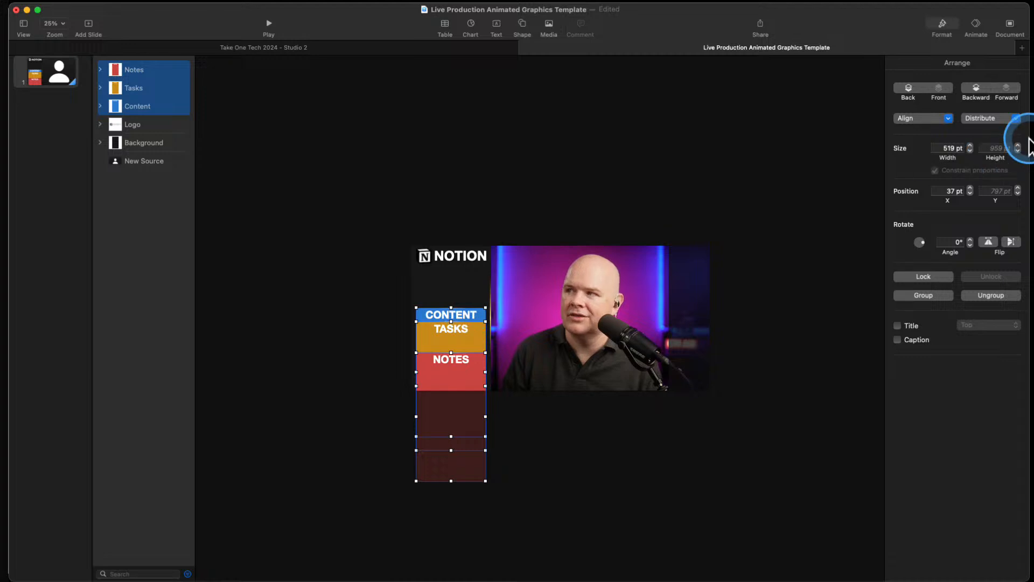
left_click(979, 146)
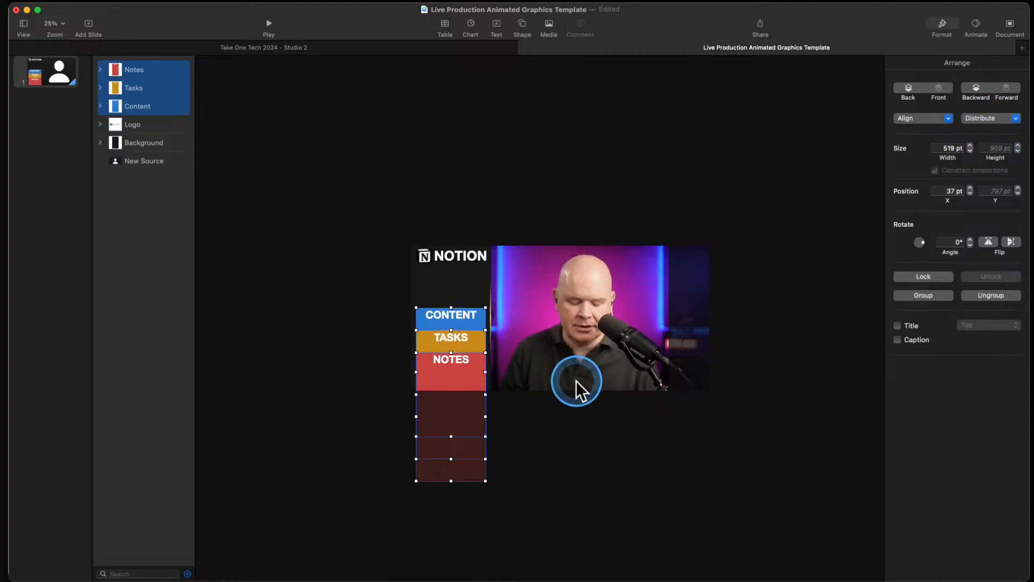
Undo the vertical distribution and the Notes move, and return the three cards to the slide's lower edge with only their headings showing
key("super+z")
key("super+z")
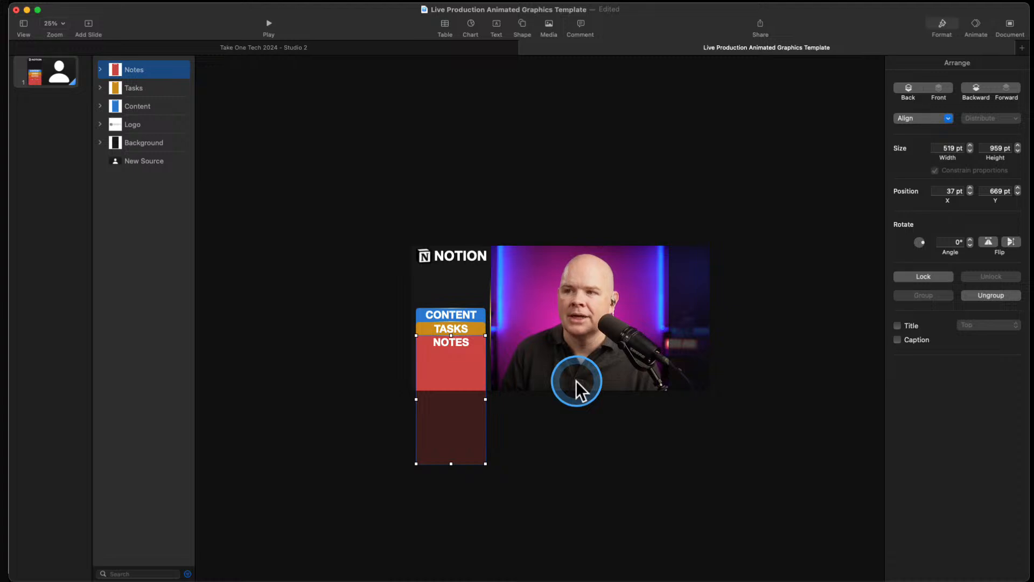
left_click(455, 324)
left_click(457, 313)
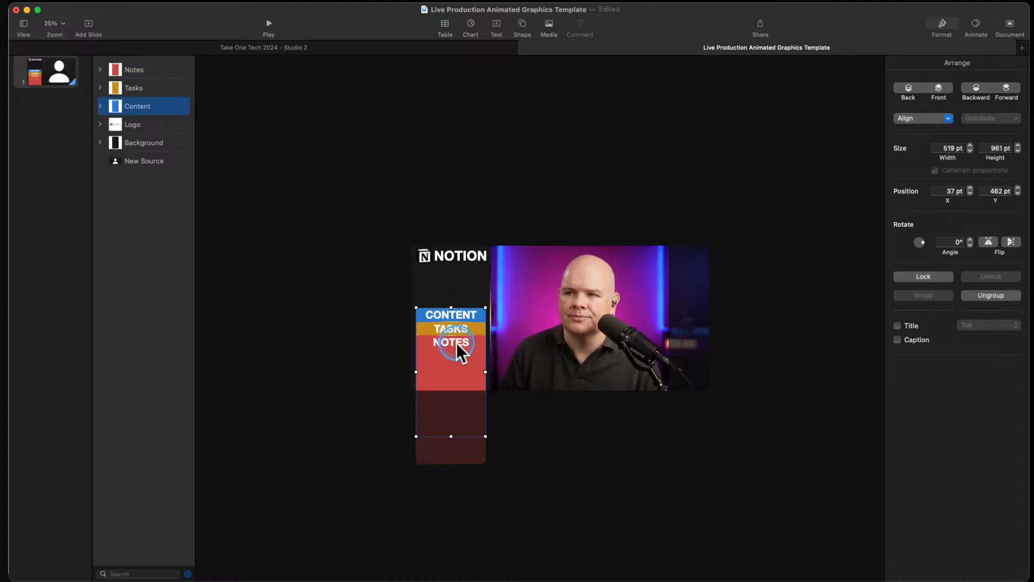
left_click(454, 328, "shift")
left_click_drag(455, 344, 453, 386)
left_click(640, 512)
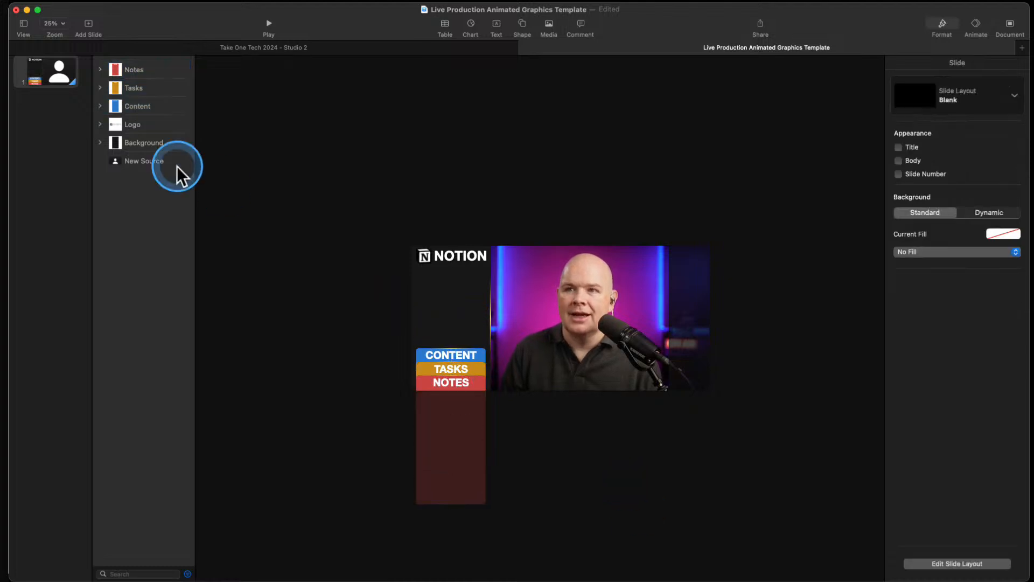
Duplicate the slide with the three stacked headings and return to the first slide
right_click(52, 59)
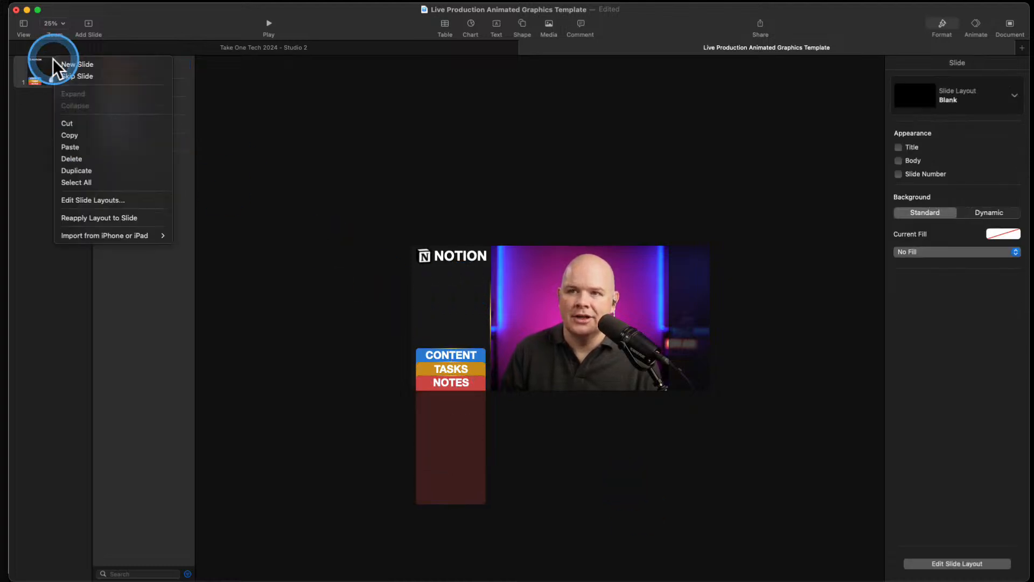
left_click(83, 171)
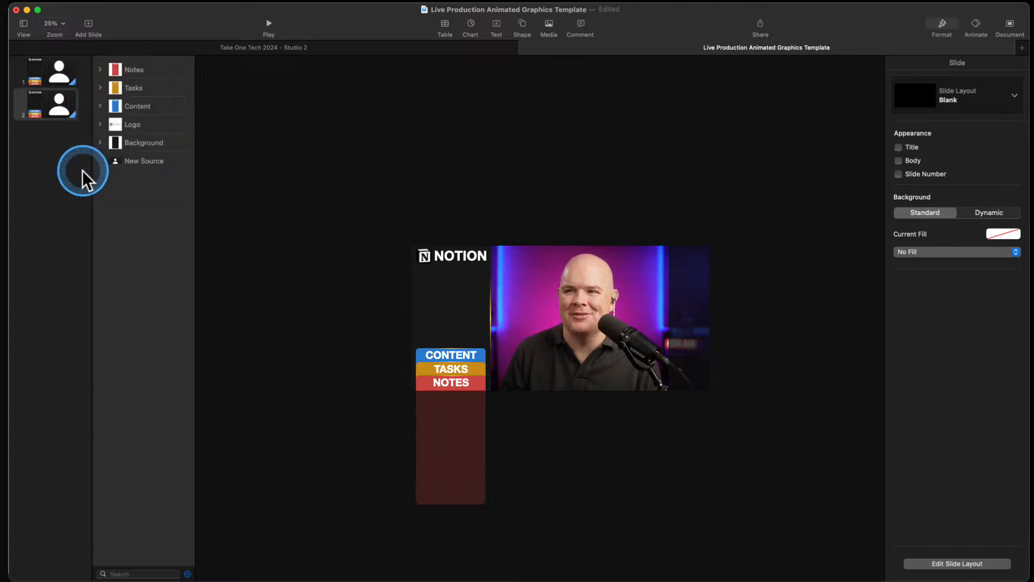
left_click(63, 78)
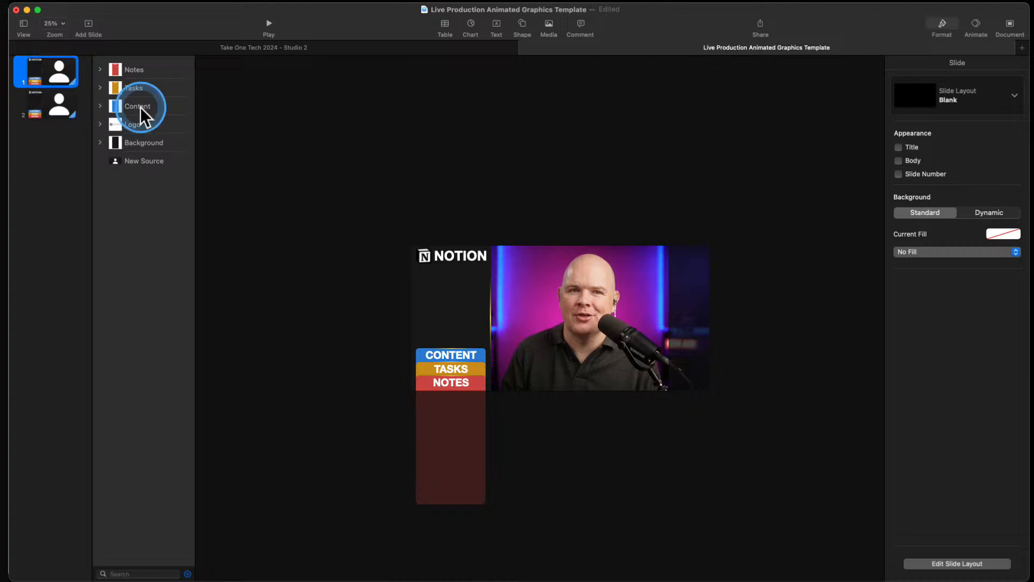
Move the Notion logo and the dark background panel off the slide's left side, and shift the camera view left to fill the slide
left_click_drag(461, 261, 376, 225)
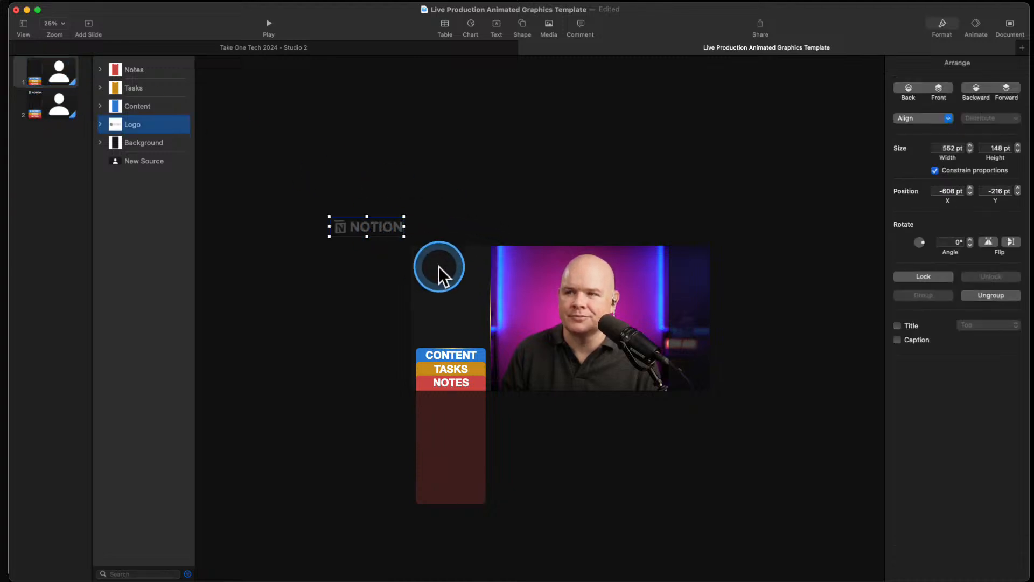
left_click(451, 273)
left_click_drag(451, 274, 368, 271)
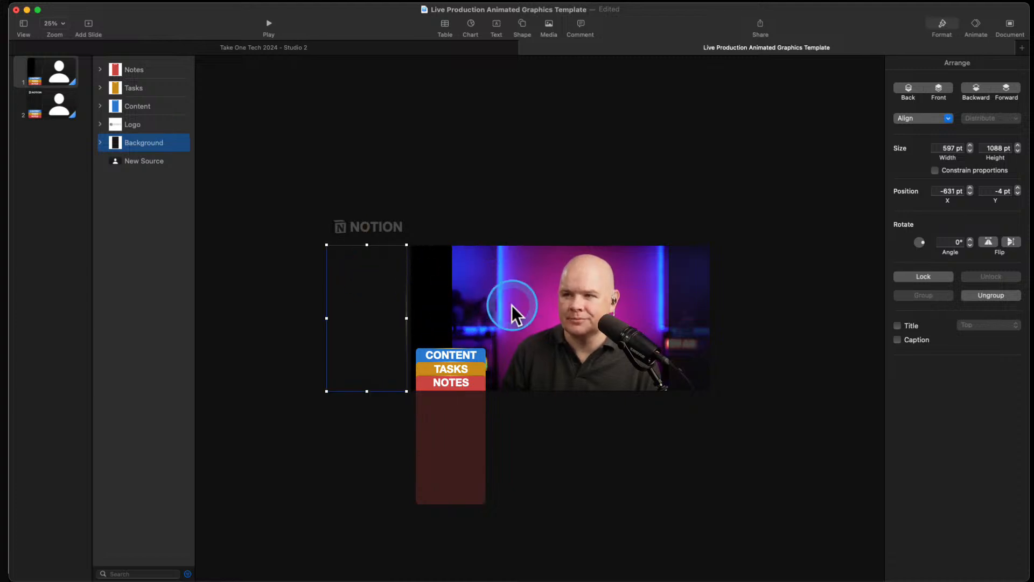
left_click_drag(608, 312, 567, 312)
left_click_drag(390, 301, 393, 302)
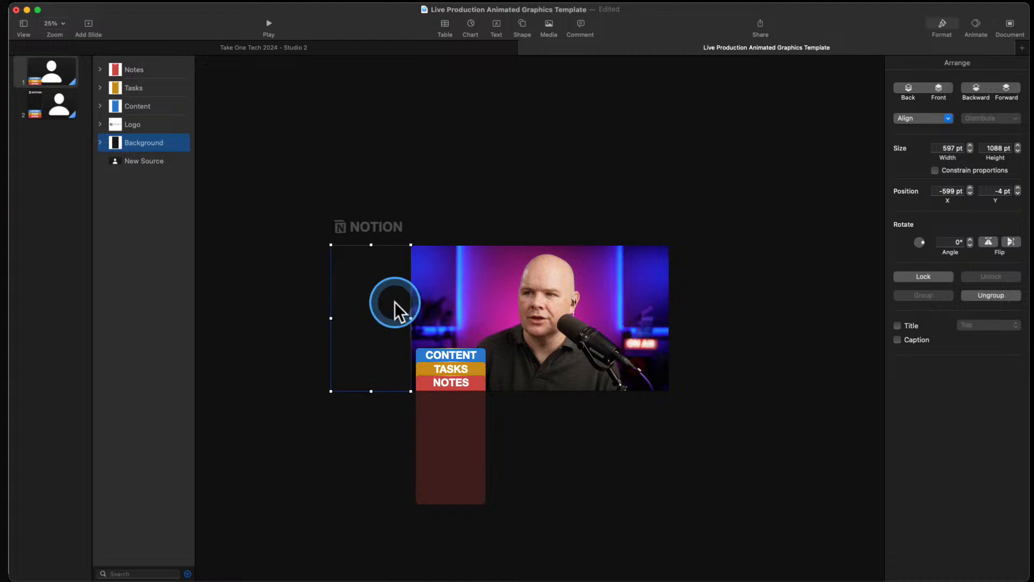
Move the Content, Tasks and Notes cards together off the first slide, beyond its lower-left corner
left_click(451, 351)
left_click(453, 369, "shift")
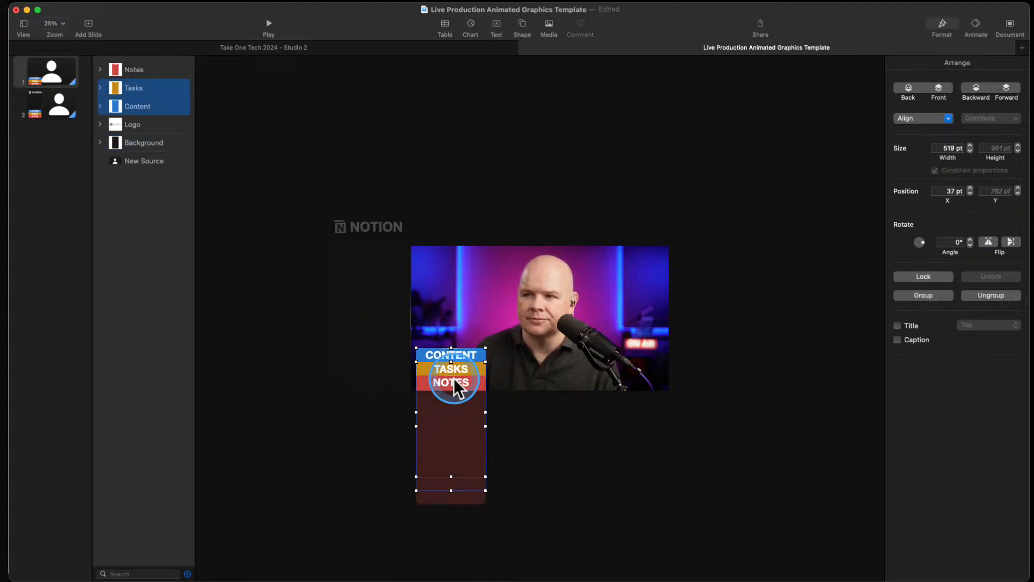
left_click(453, 383, "shift")
left_click_drag(454, 384, 373, 432)
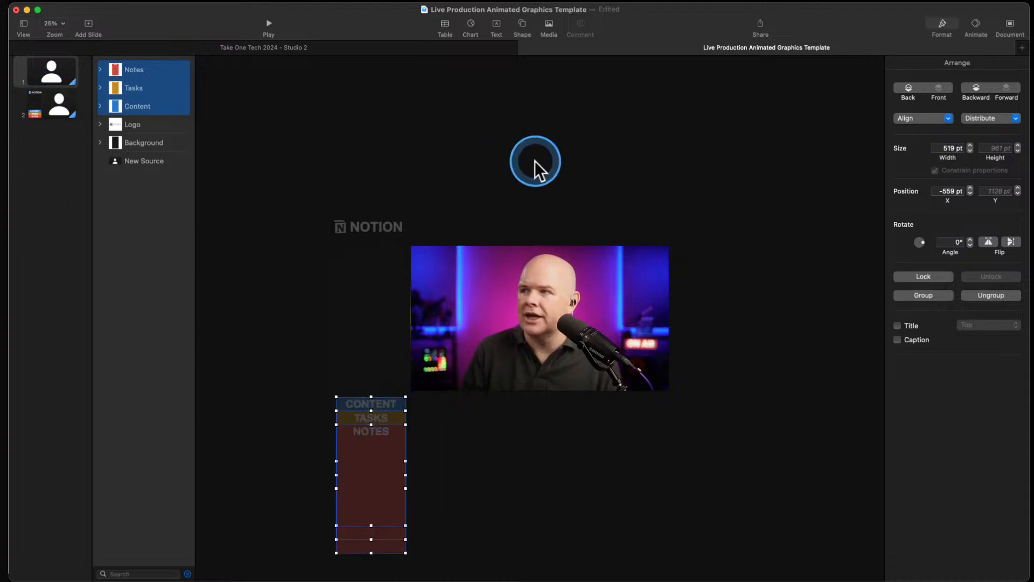
Check the first slide's Magic Move transition settings and play the slideshow through to the second slide
left_click(971, 25)
left_click(838, 112)
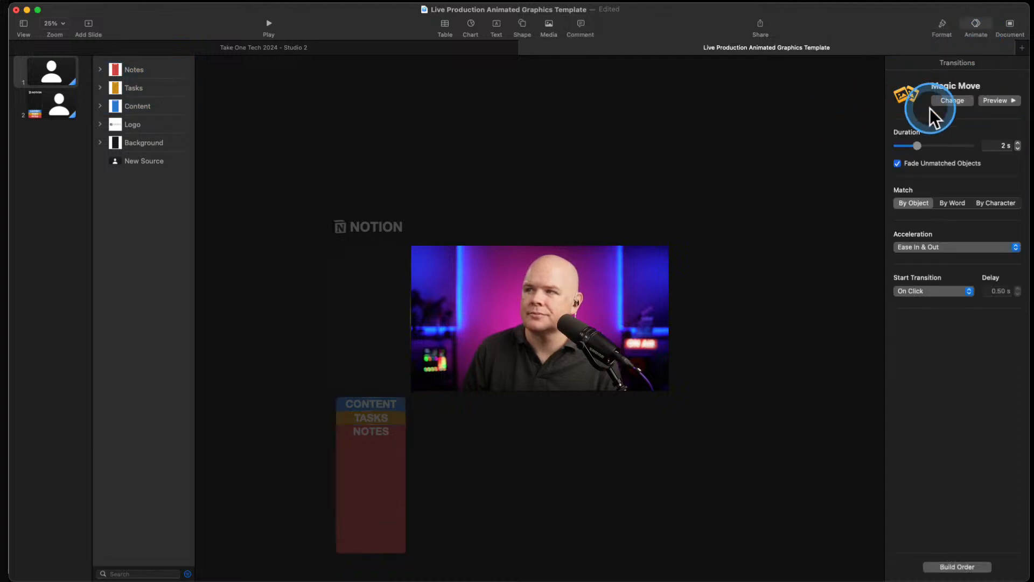
left_click(268, 24)
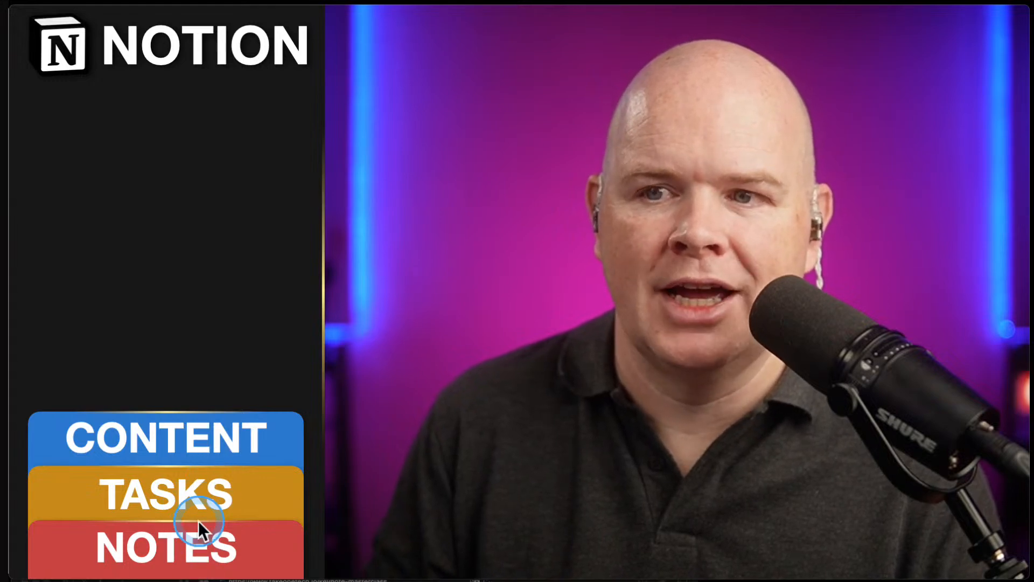
key("Escape")
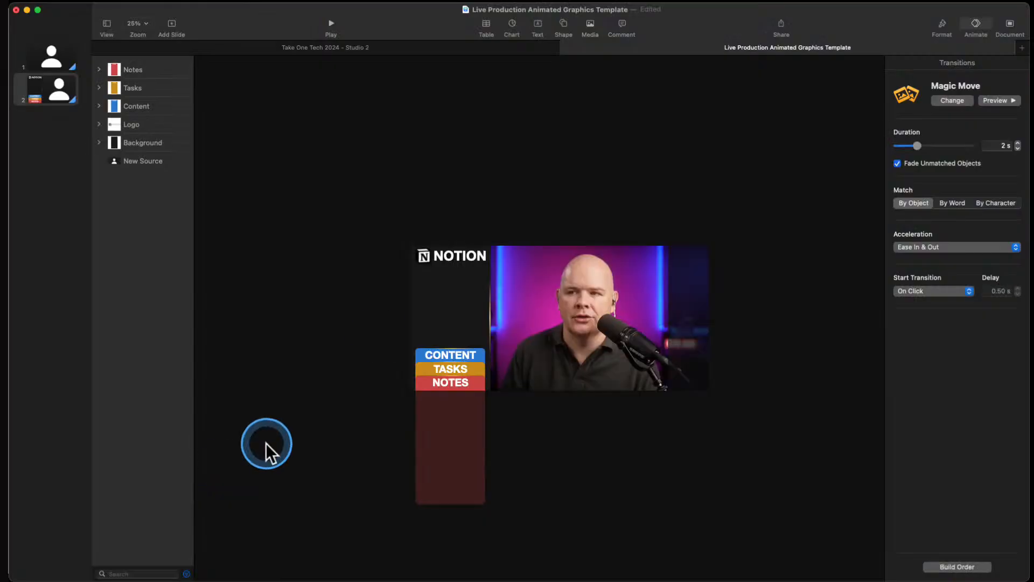
Duplicate the first slide, which holds the full camera view
left_click(47, 76)
right_click(50, 63)
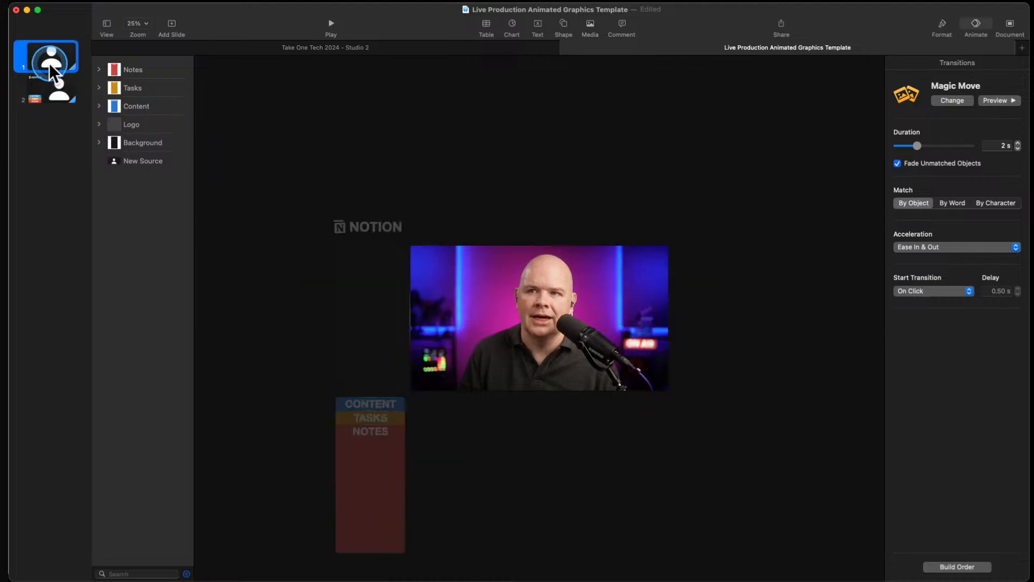
left_click(85, 175)
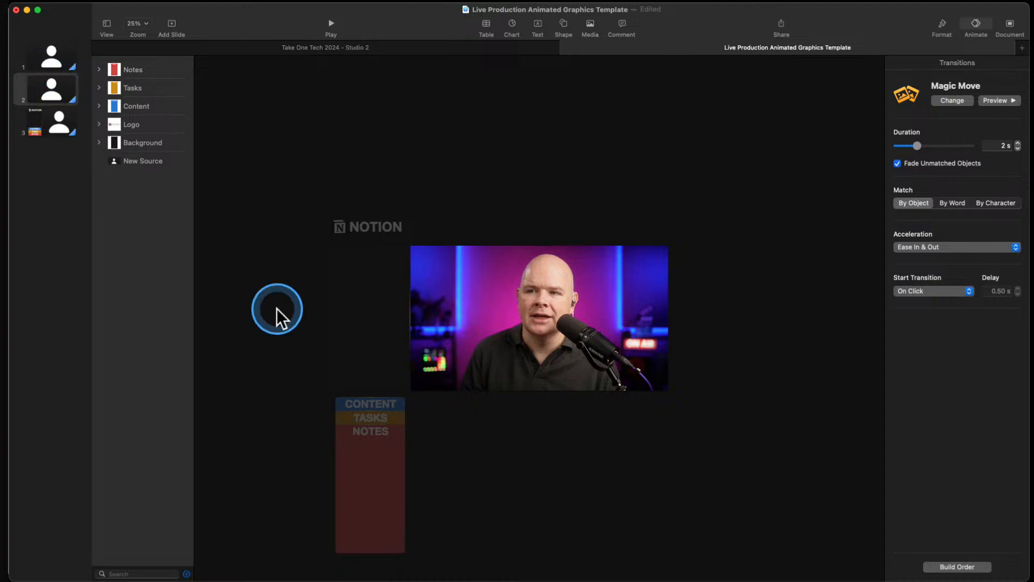
Delete the Notes, Tasks and Content cards from the second slide, keeping the logo and background
left_click(363, 441)
key("Delete")
left_click(374, 431)
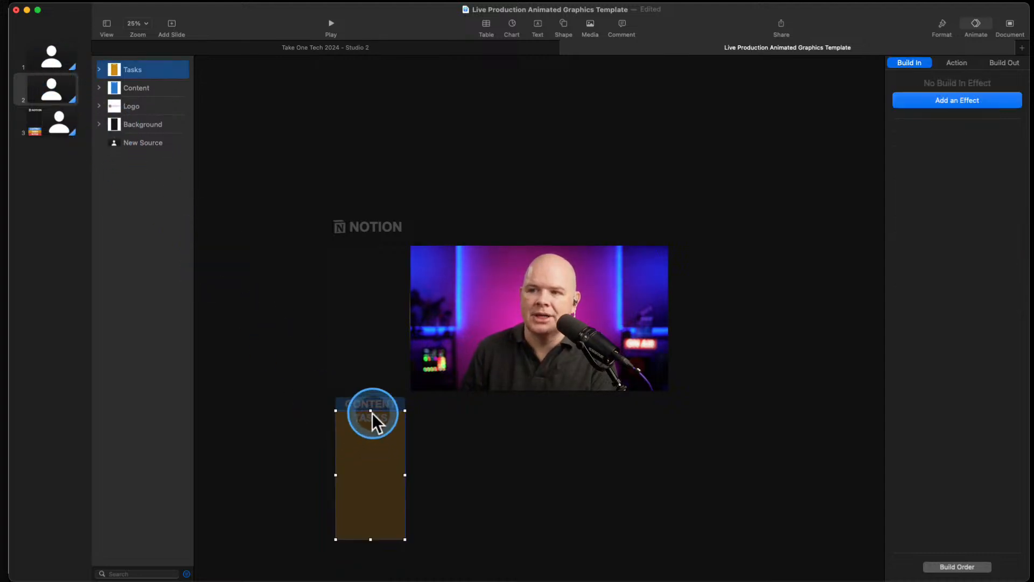
key("Delete")
left_click(371, 407)
key("Delete")
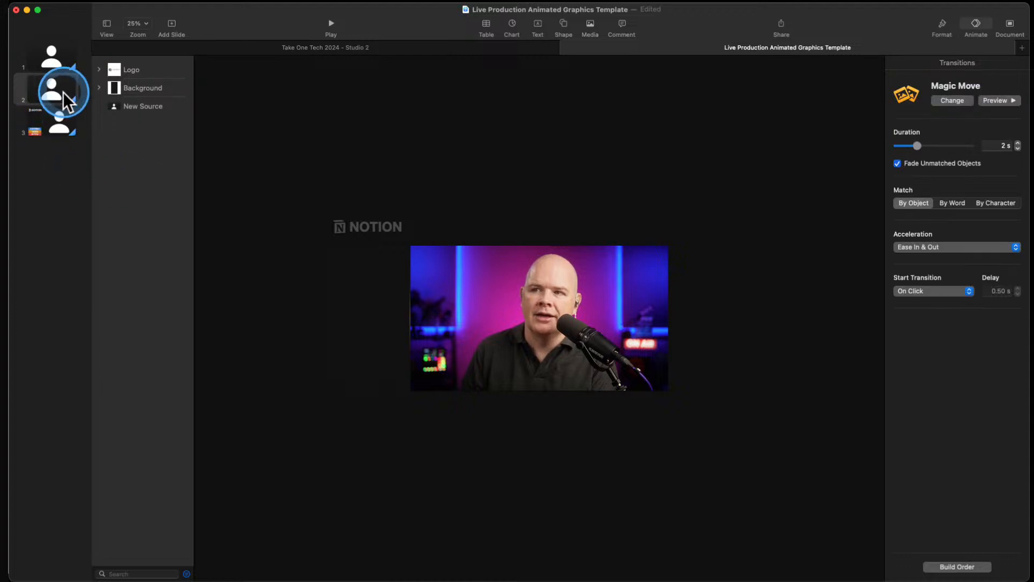
left_click(380, 229)
left_click(363, 274)
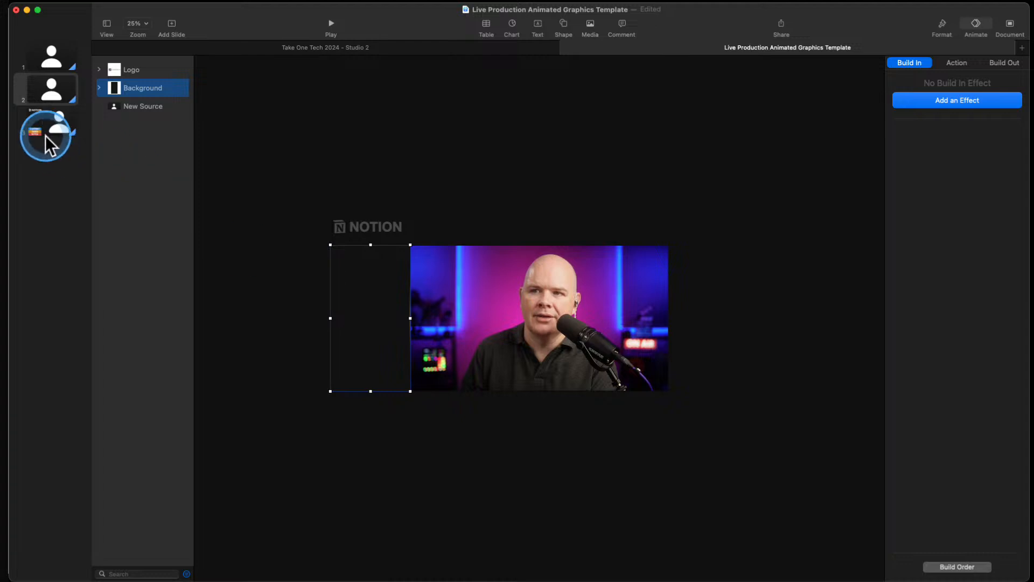
Preview and apply a Move In build-in effect to the Content, Tasks and Notes cards on the third slide
left_click(52, 122)
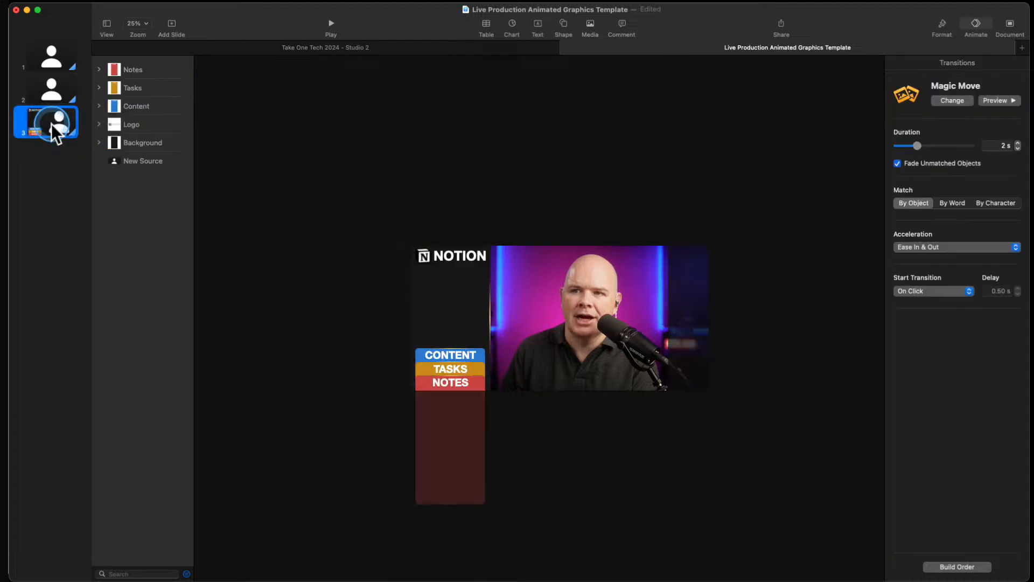
left_click(460, 357)
left_click(459, 370, "shift")
left_click(458, 380, "shift")
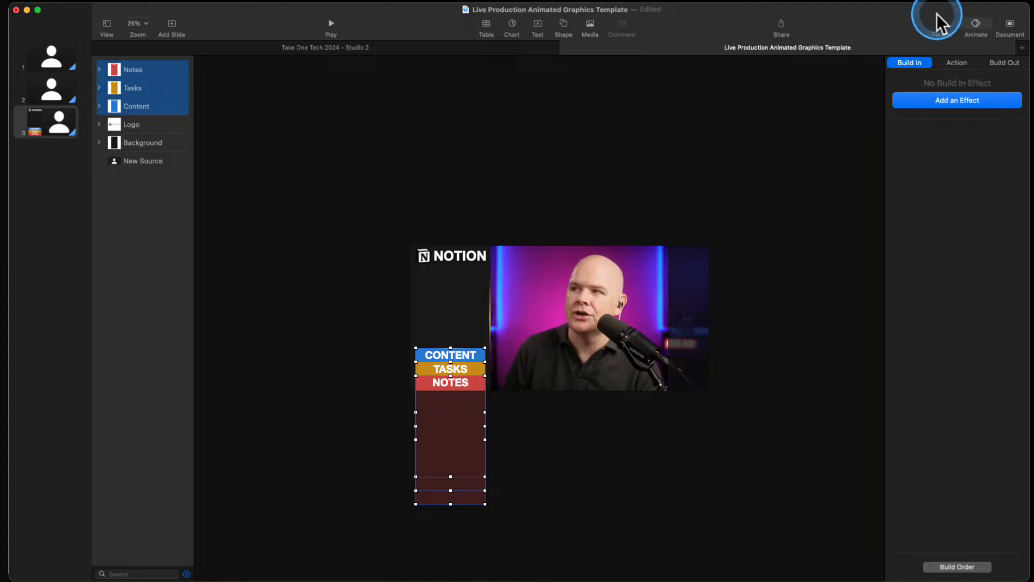
left_click(945, 98)
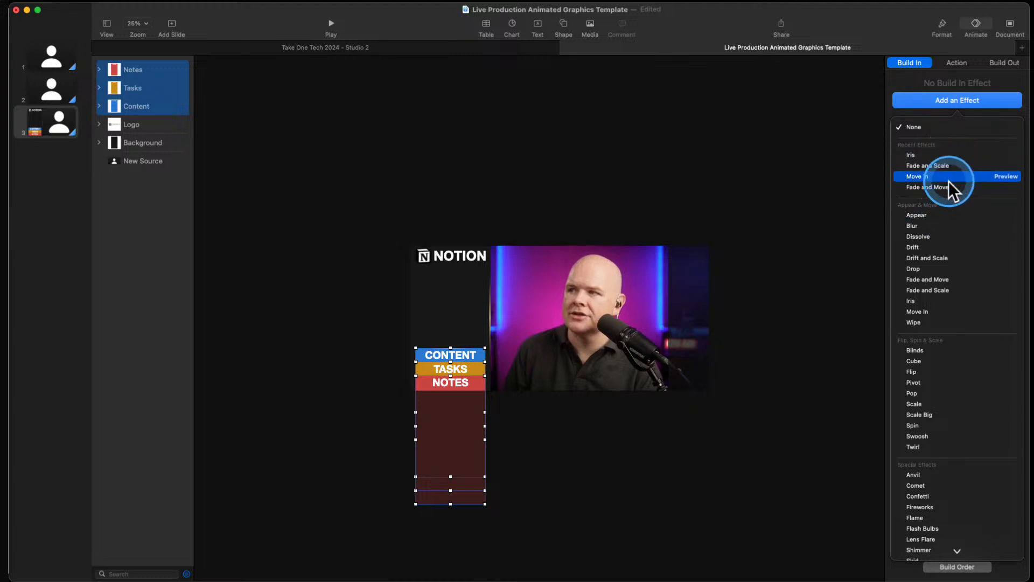
left_click(1008, 177)
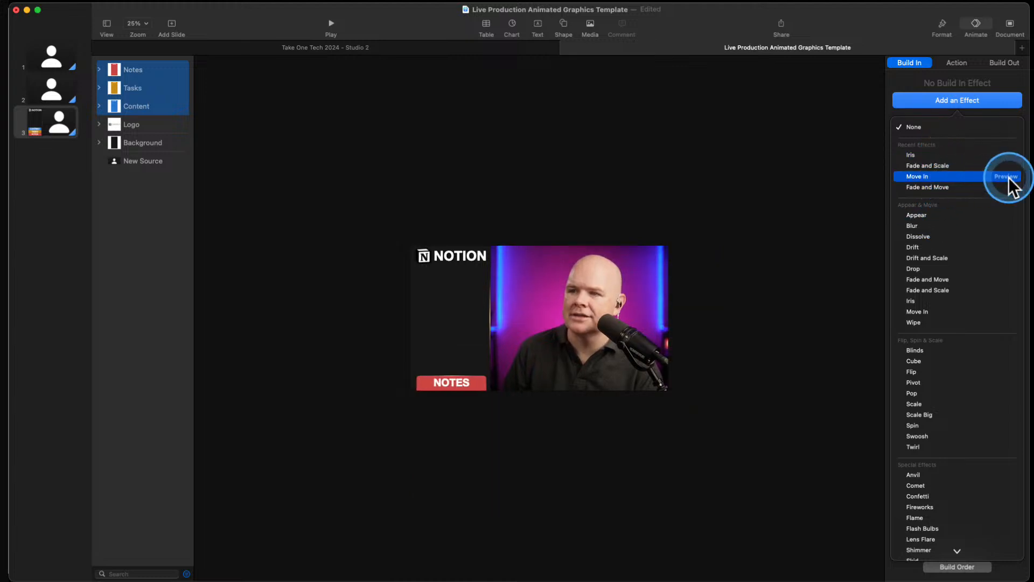
left_click(923, 175)
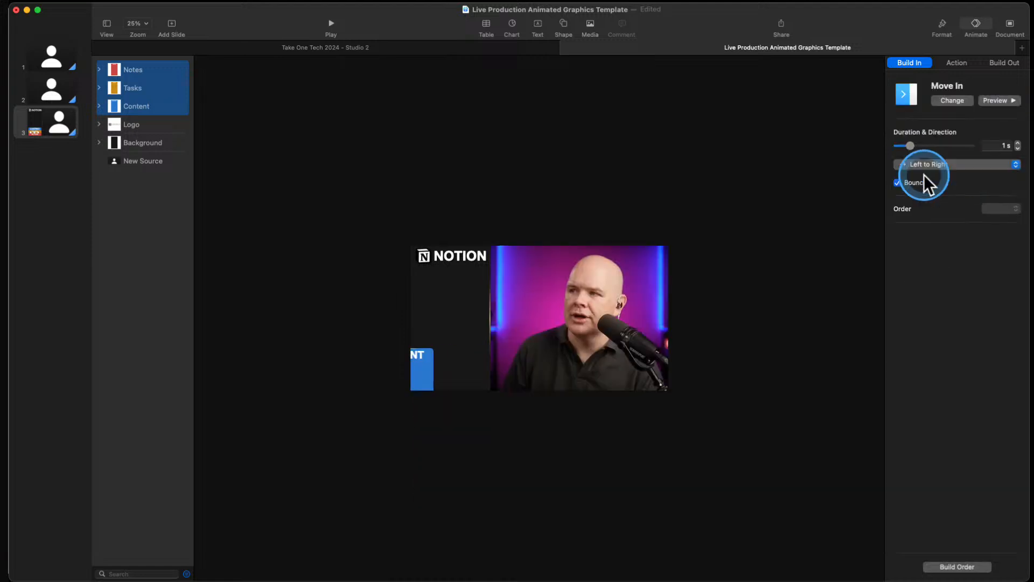
Set the cards' Move In effect to Bottom to Top with Bounce off and a duration of 0.4 s
left_click(924, 164)
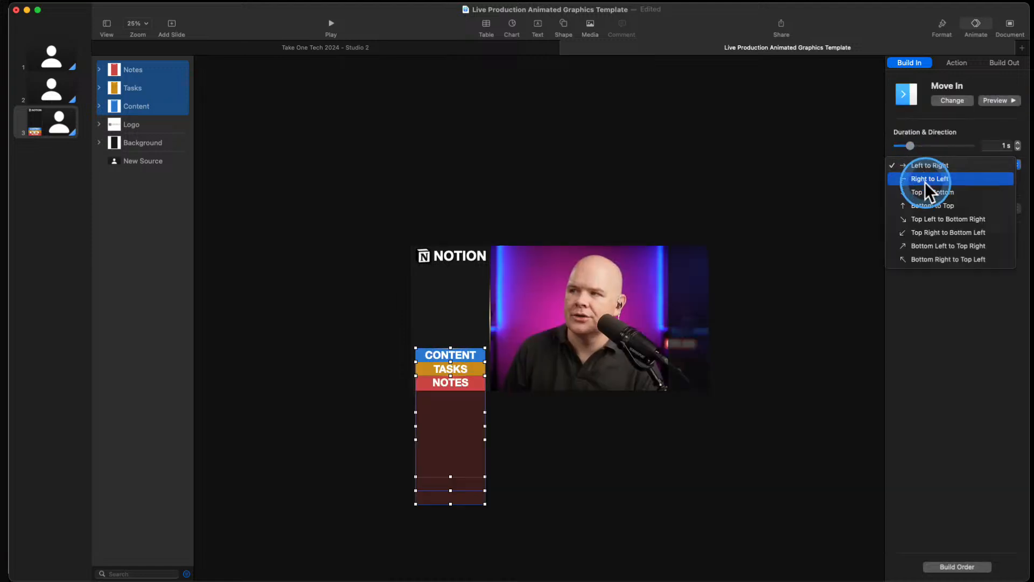
left_click(930, 205)
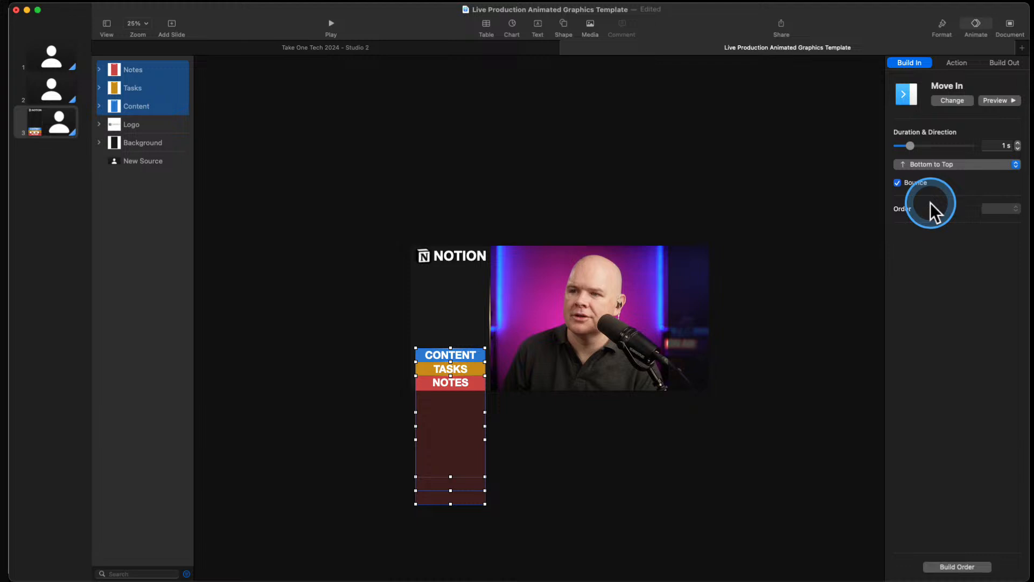
left_click(897, 182)
left_click(1018, 148)
left_click(1017, 148)
left_click(1017, 148)
left_click(1018, 148)
left_click(1017, 148)
left_click(1017, 148)
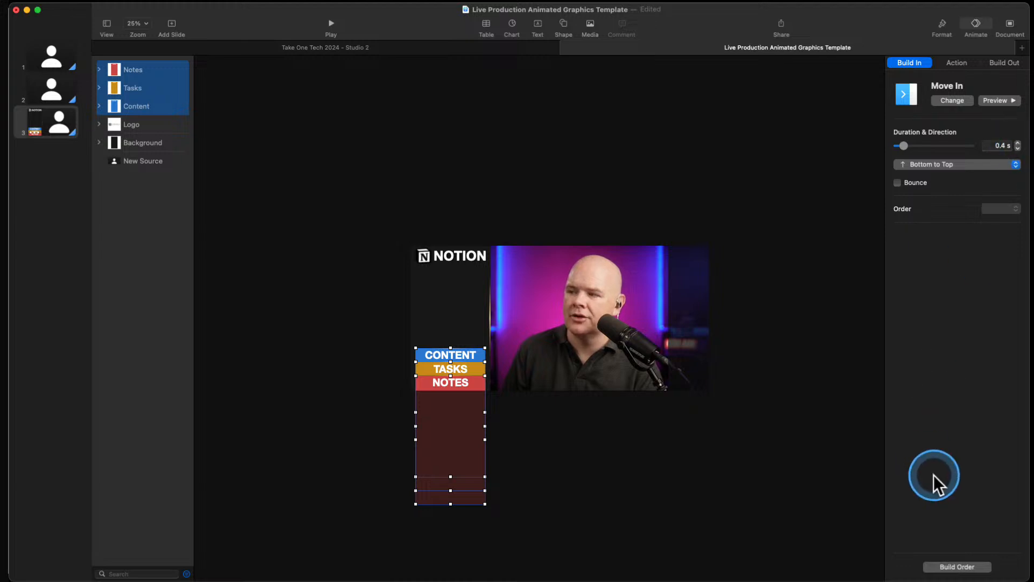
Open the build order for the three cards, preview their builds and move the window aside
left_click(959, 566)
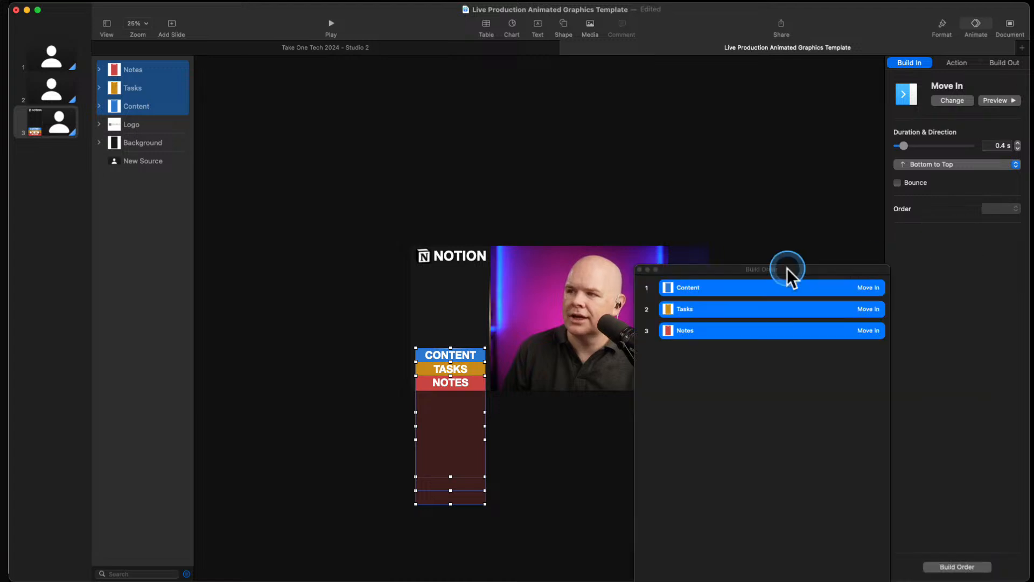
left_click_drag(787, 269, 873, 283)
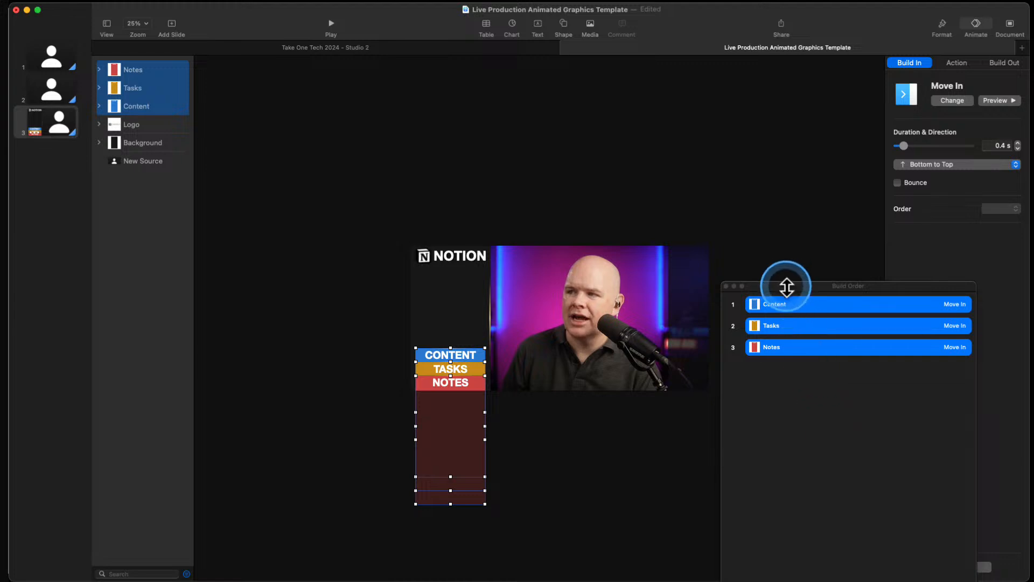
left_click_drag(786, 285, 709, 125)
left_click(763, 504)
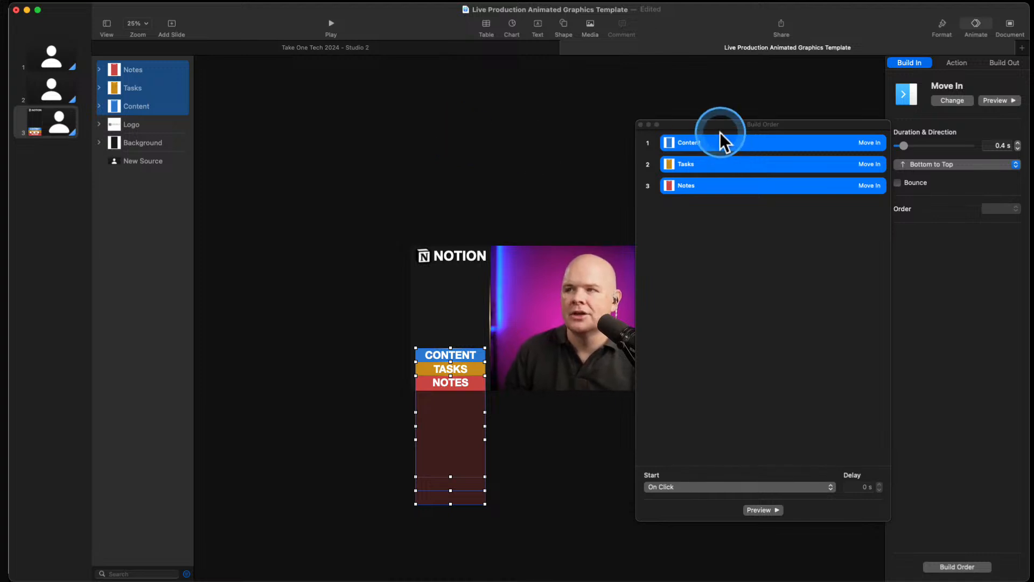
left_click_drag(715, 124, 1033, 236)
Play the presentation from the second slide and advance through the Content, Tasks and Notes card builds
left_click(72, 89)
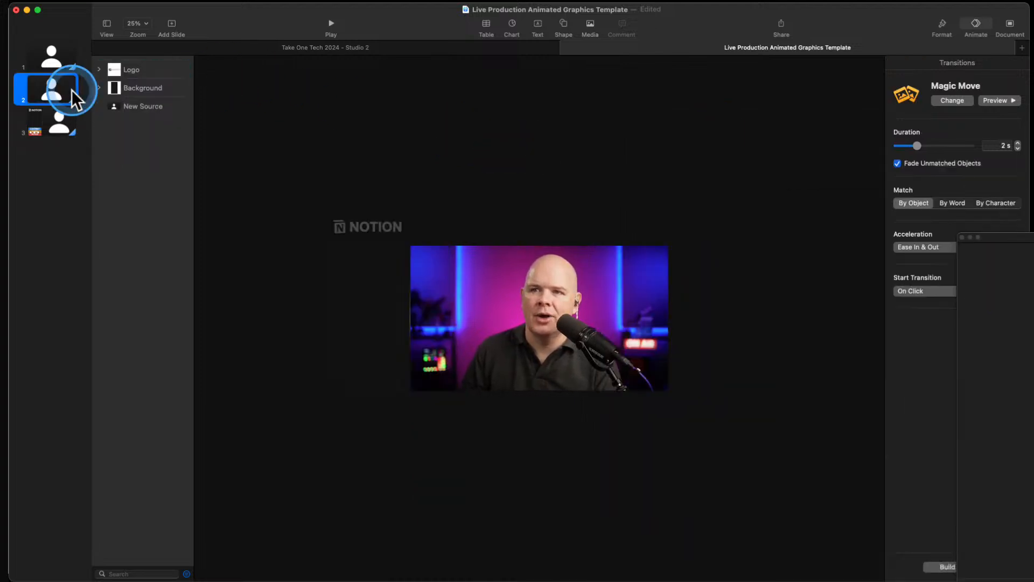
left_click(328, 21)
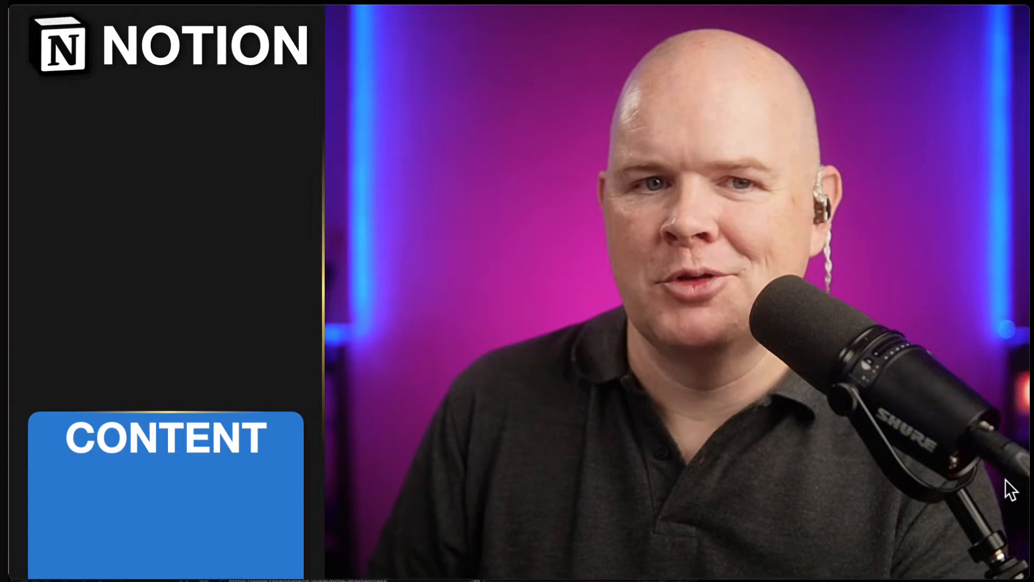
left_click(1005, 480)
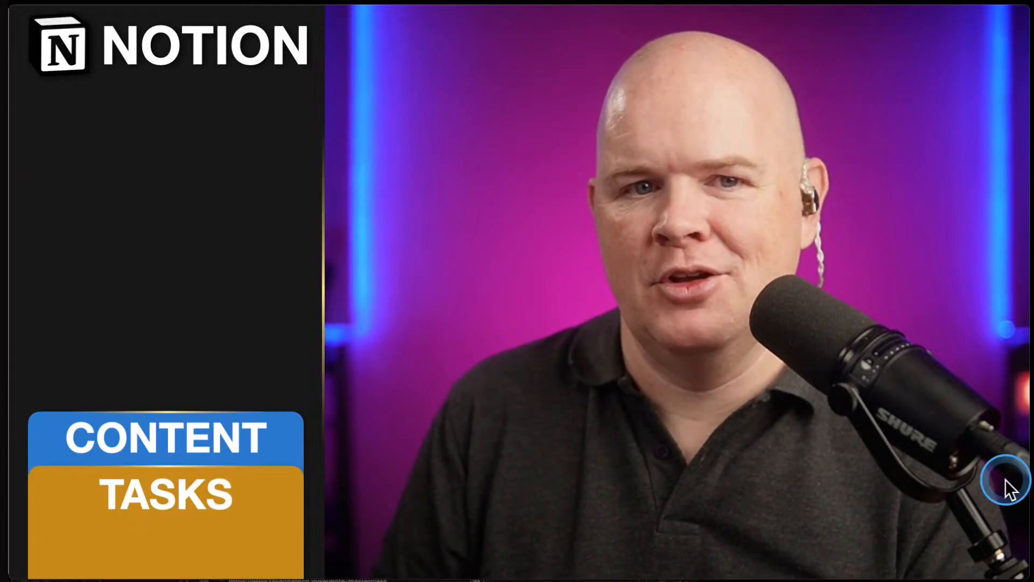
left_click(1005, 480)
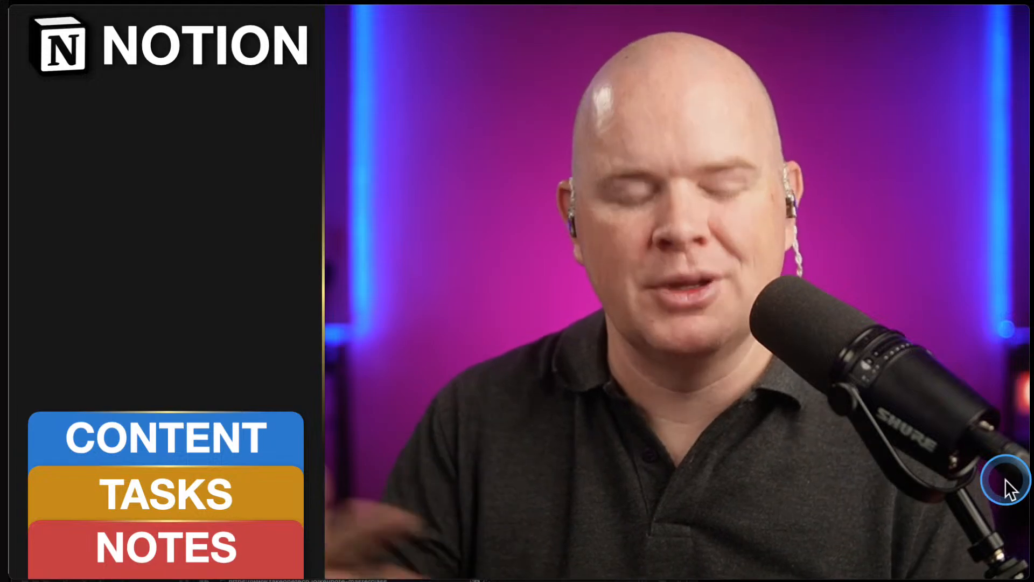
left_click(1005, 479)
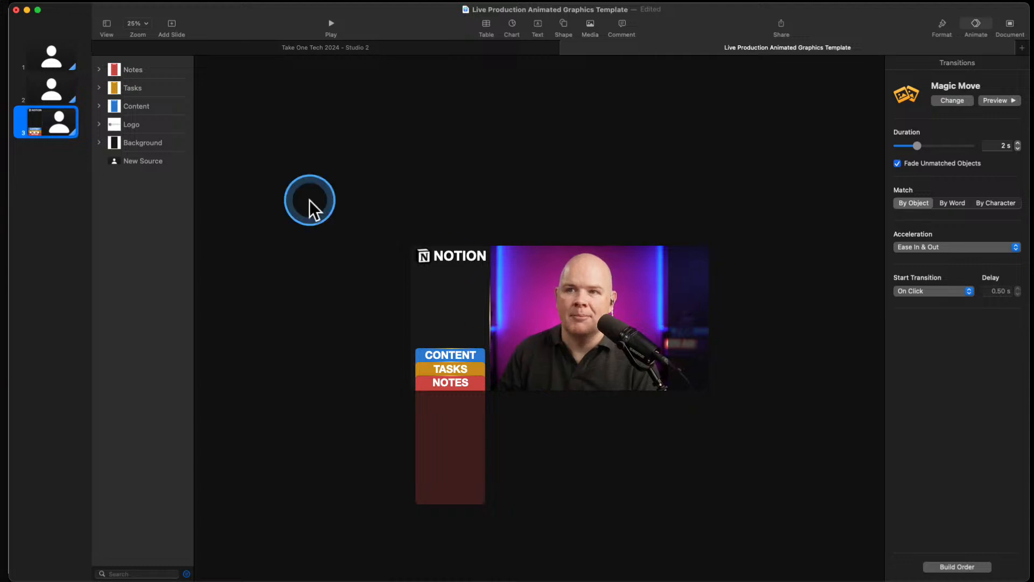
Duplicate the third slide and move the Content card on the copy up to just below the NOTION logo
right_click(47, 125)
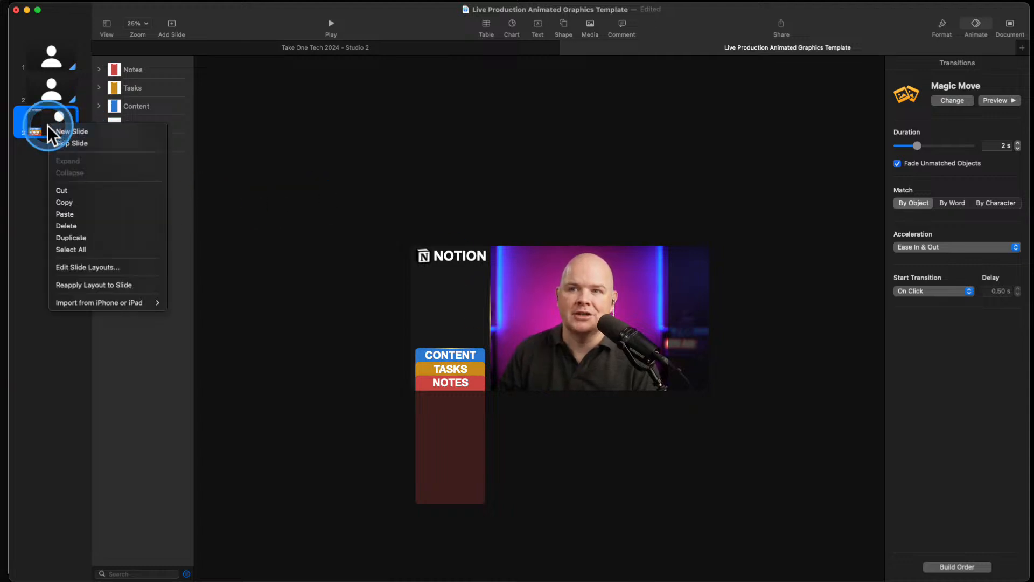
left_click(82, 238)
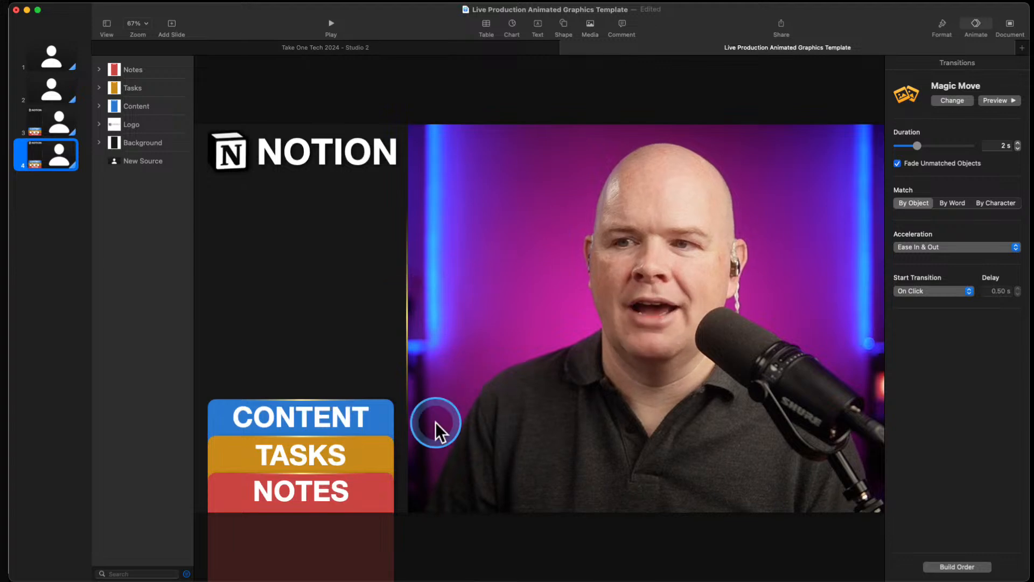
left_click(344, 415)
left_click_drag(345, 415, 337, 204)
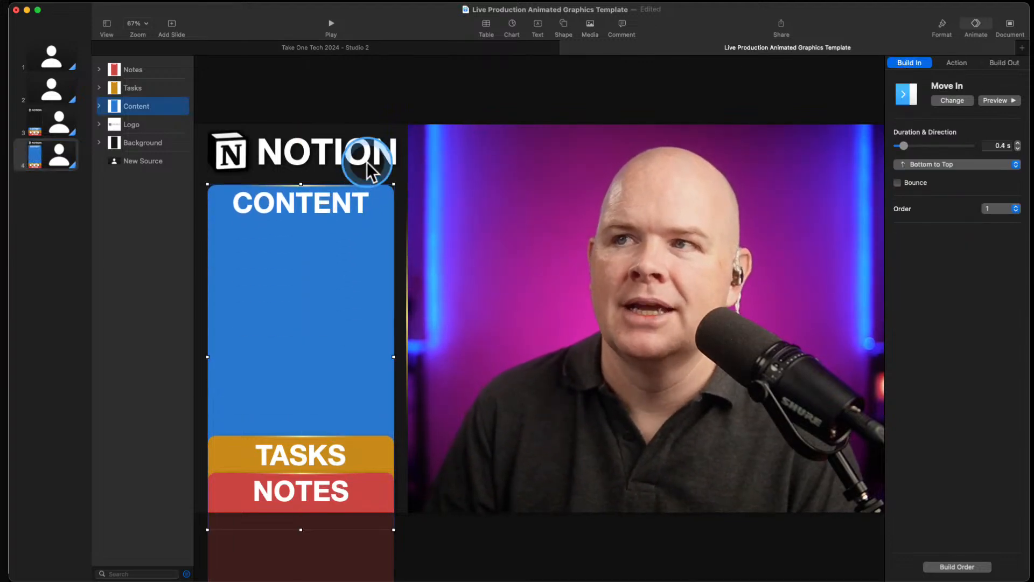
Add a text box and place it on the blue Content card, just below the CONTENT heading
left_click(537, 24)
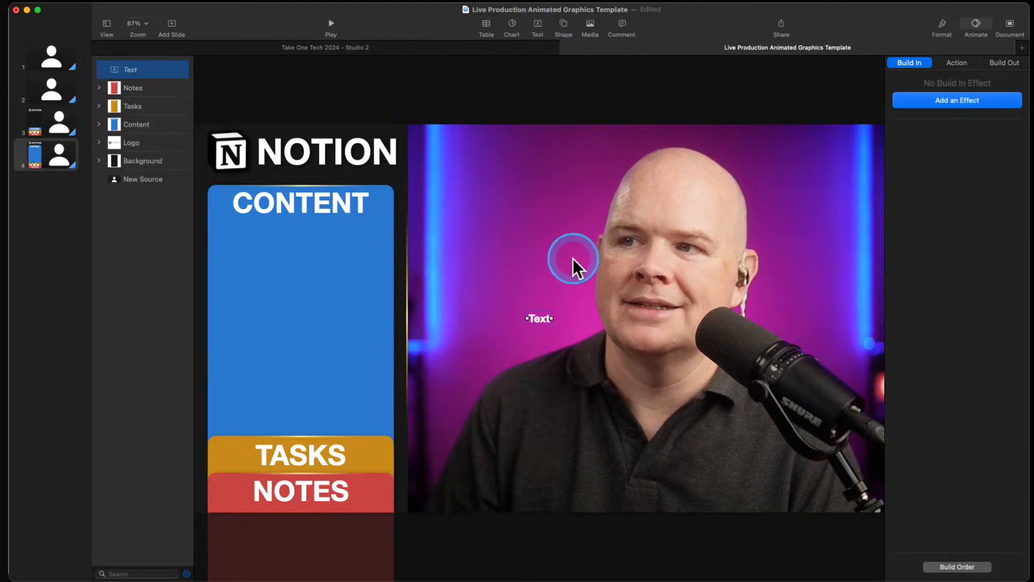
left_click_drag(536, 320, 250, 264)
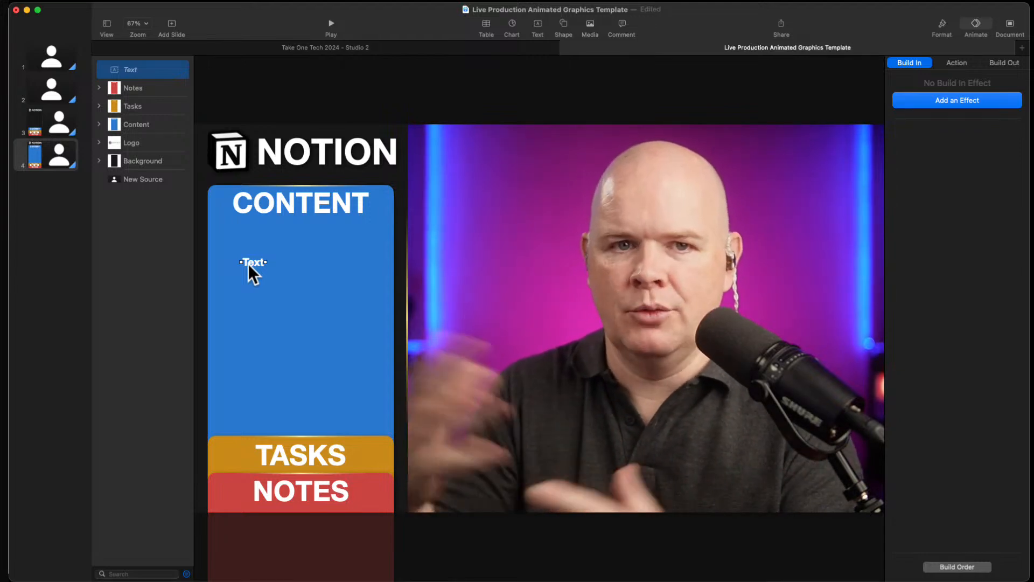
left_click(247, 263)
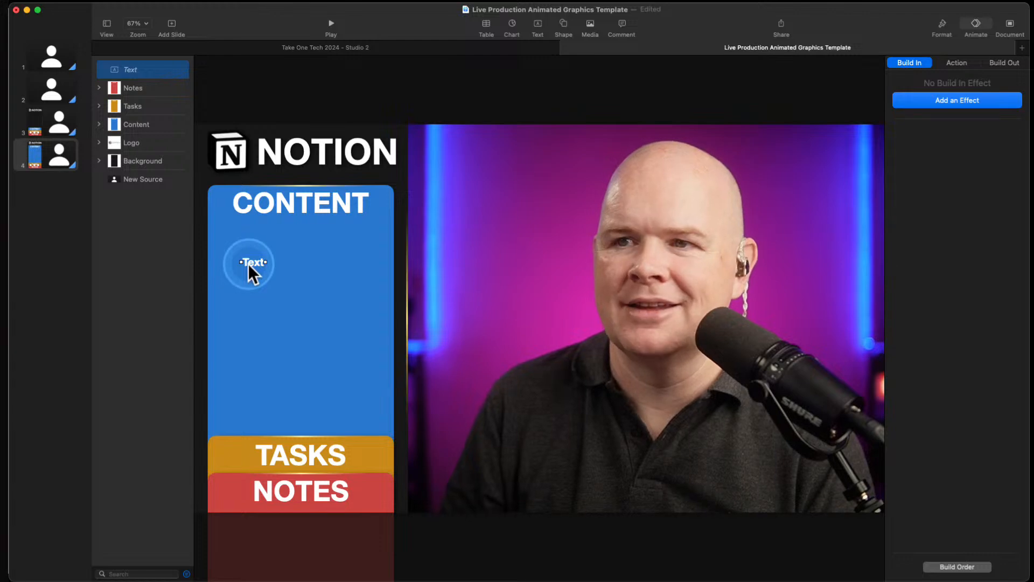
left_click_drag(248, 264, 247, 246)
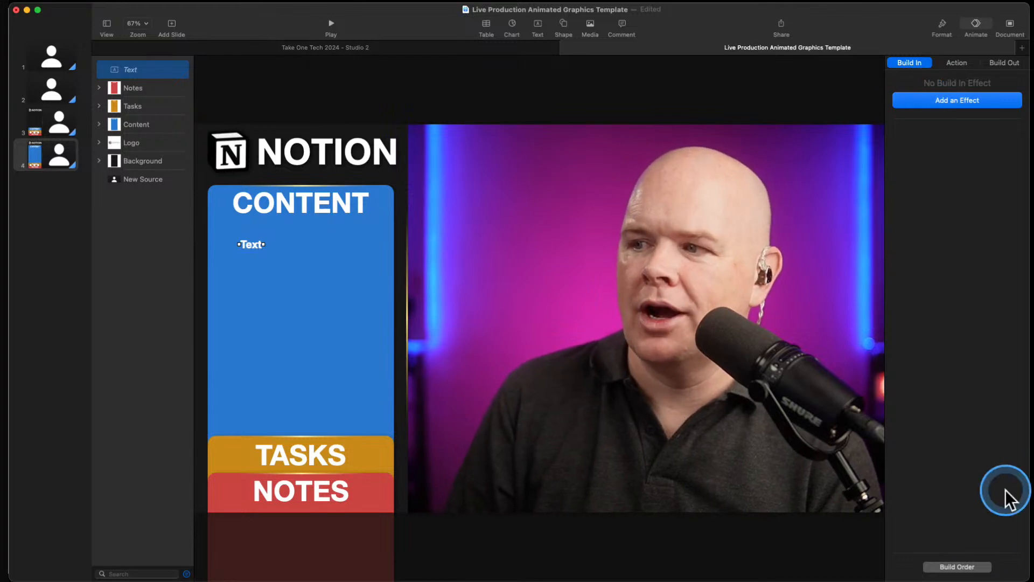
Remove the Move In builds of the Content, Tasks and Notes cards from the fourth slide's build order
left_click(68, 120)
left_click(61, 162)
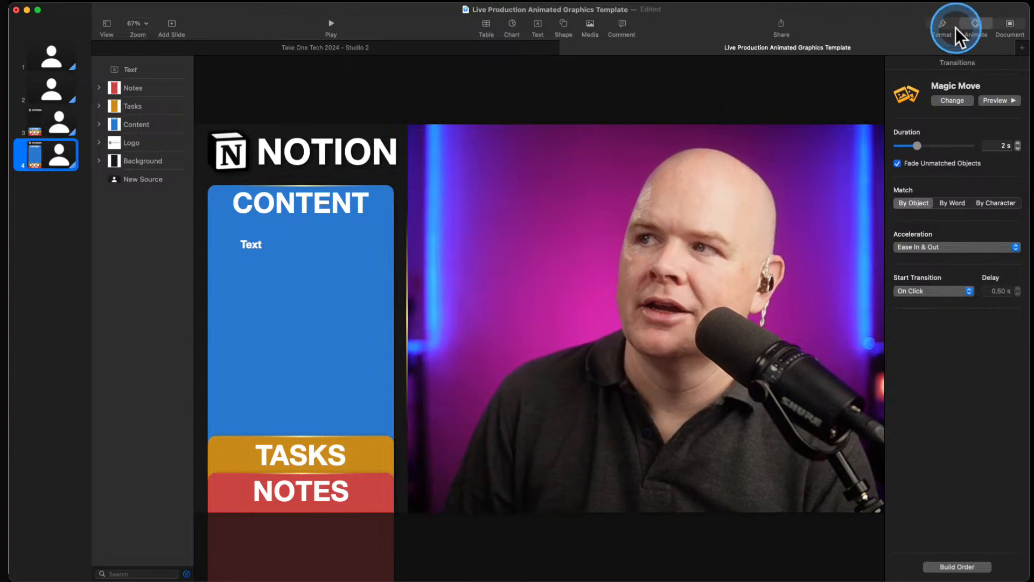
left_click(973, 26)
left_click(973, 25)
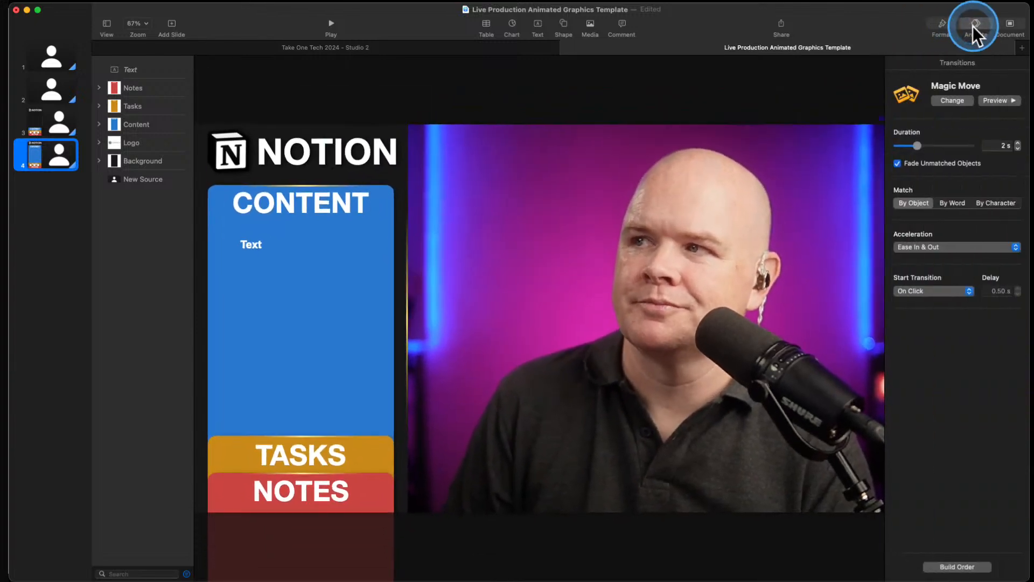
left_click(953, 566)
left_click_drag(997, 237, 734, 152)
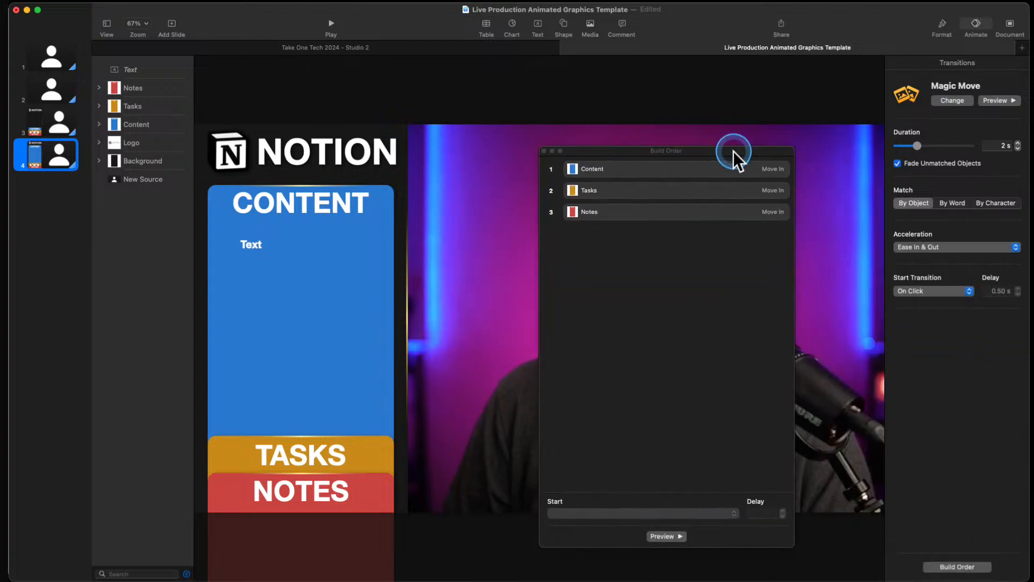
left_click(624, 173)
key("BackSpace")
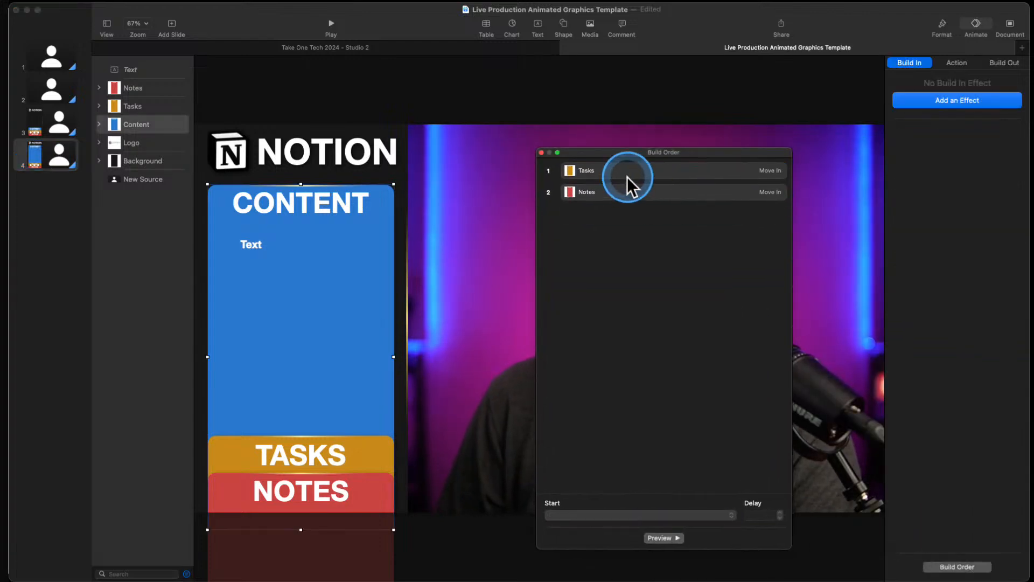
left_click(627, 173)
key("BackSpace")
left_click(627, 173)
key("BackSpace")
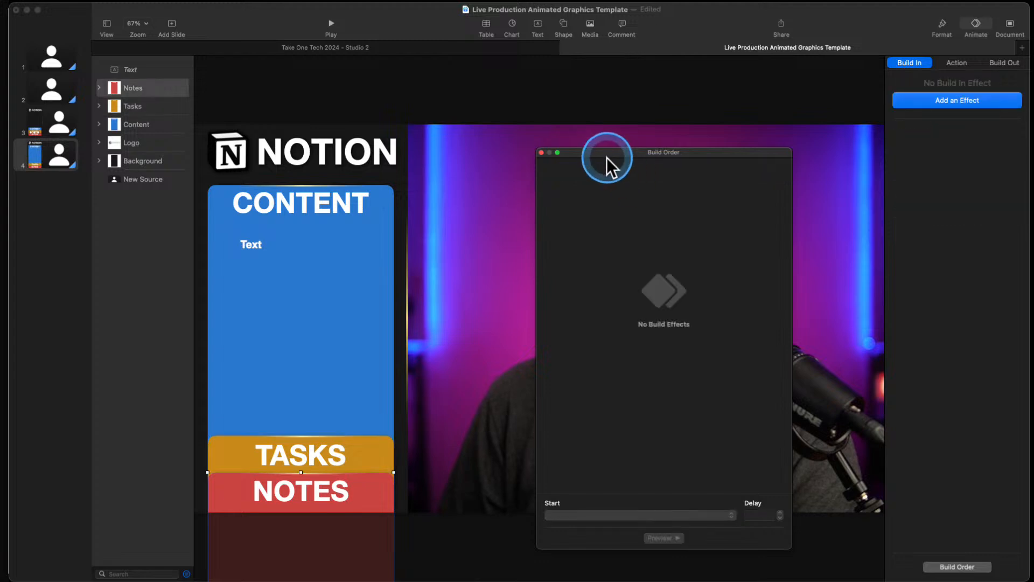
left_click_drag(602, 153, 1033, 201)
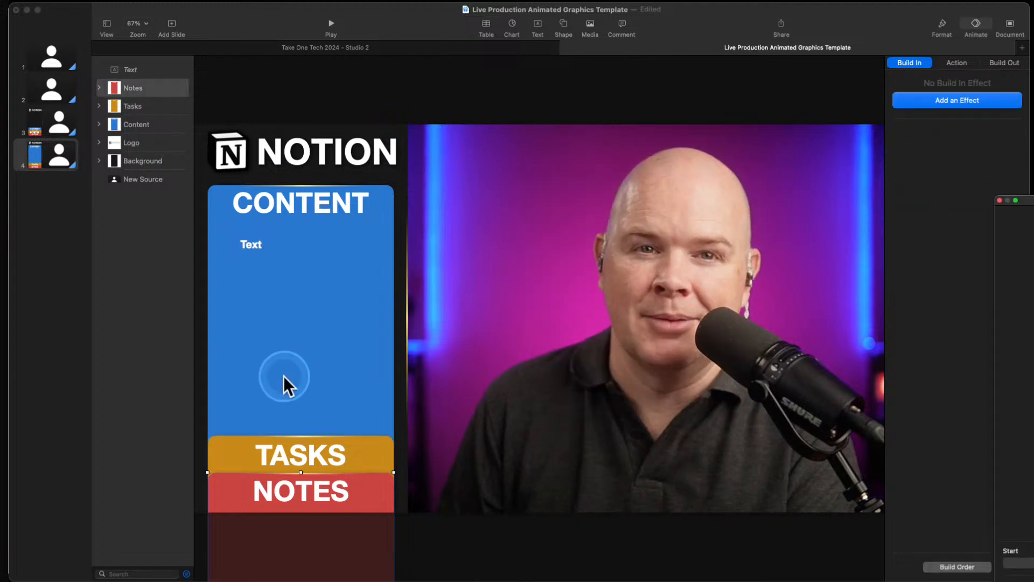
Compare the third and fourth slides, and replace the placeholder text on the fourth slide's Content card with POINT 1
left_click(36, 121)
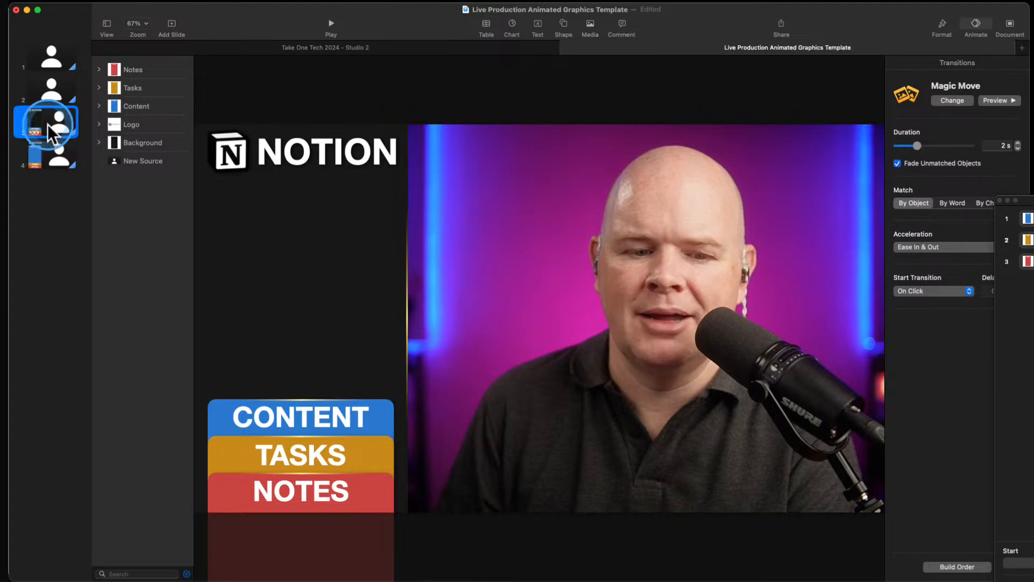
left_click(60, 160)
left_click(53, 115)
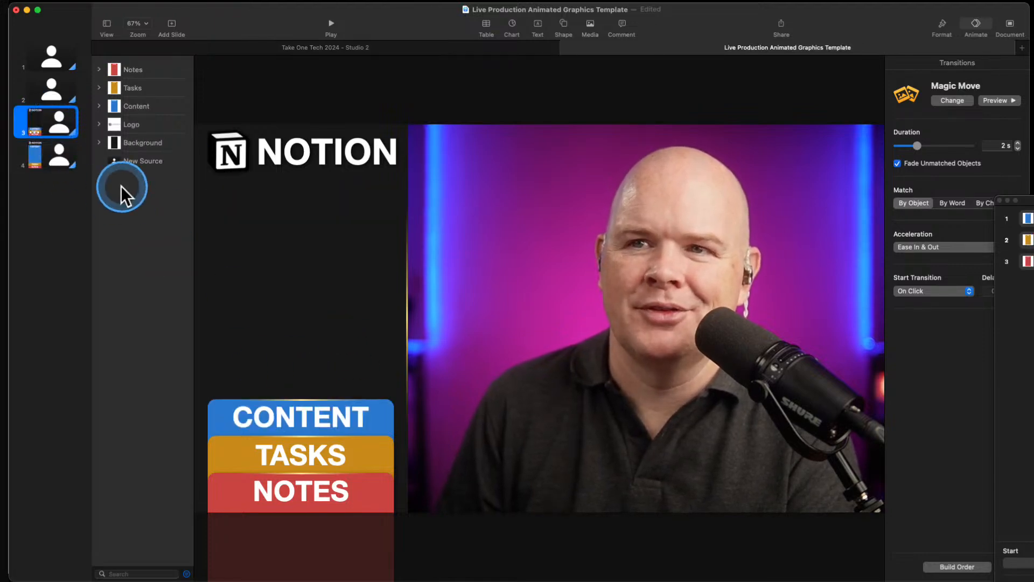
left_click(58, 158)
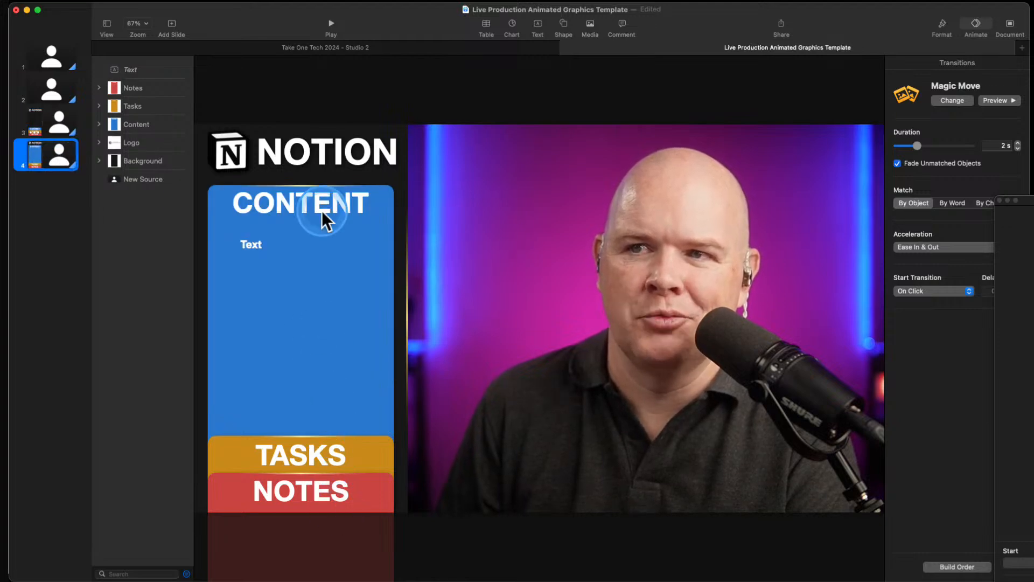
left_click(242, 249)
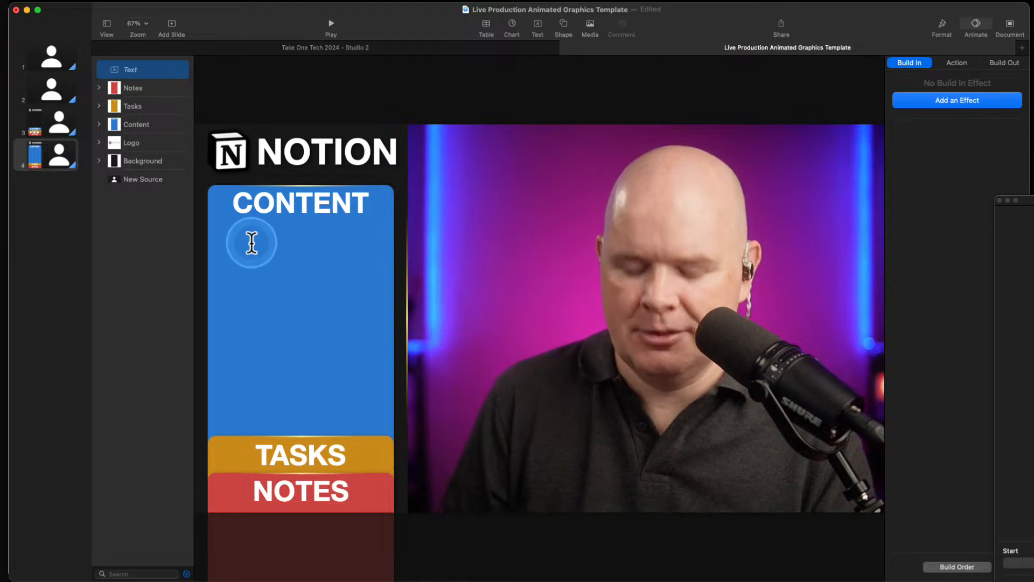
type("POINT")
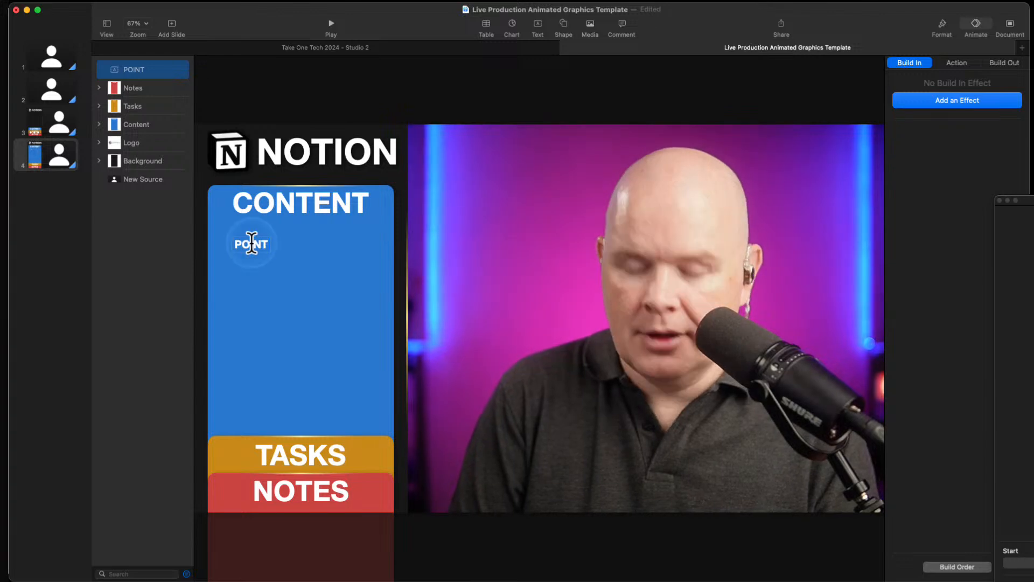
left_click(280, 279)
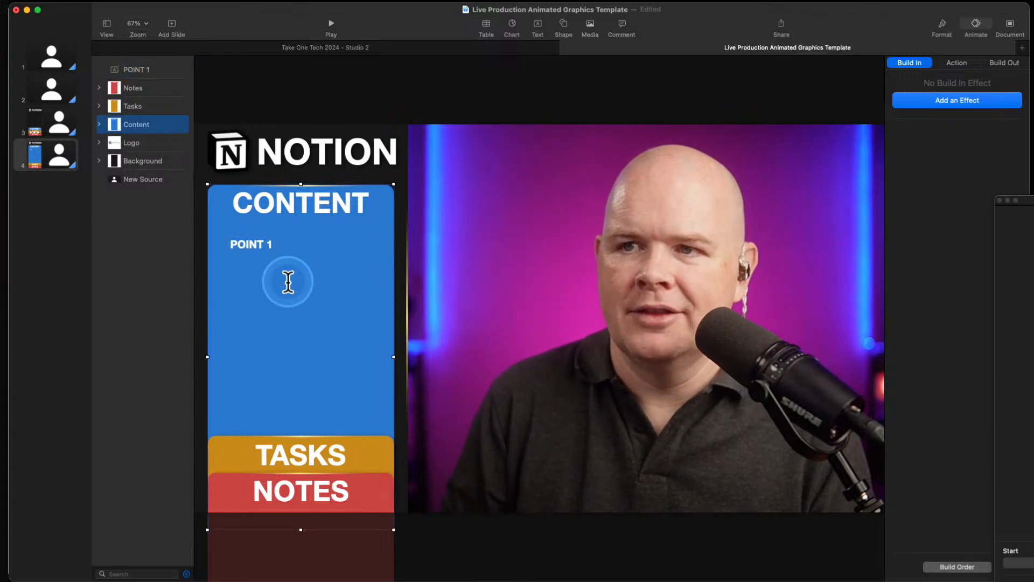
Add POINT 2 and POINT 3 on separate lines below POINT 1 in the Content card's text box
left_click(245, 246)
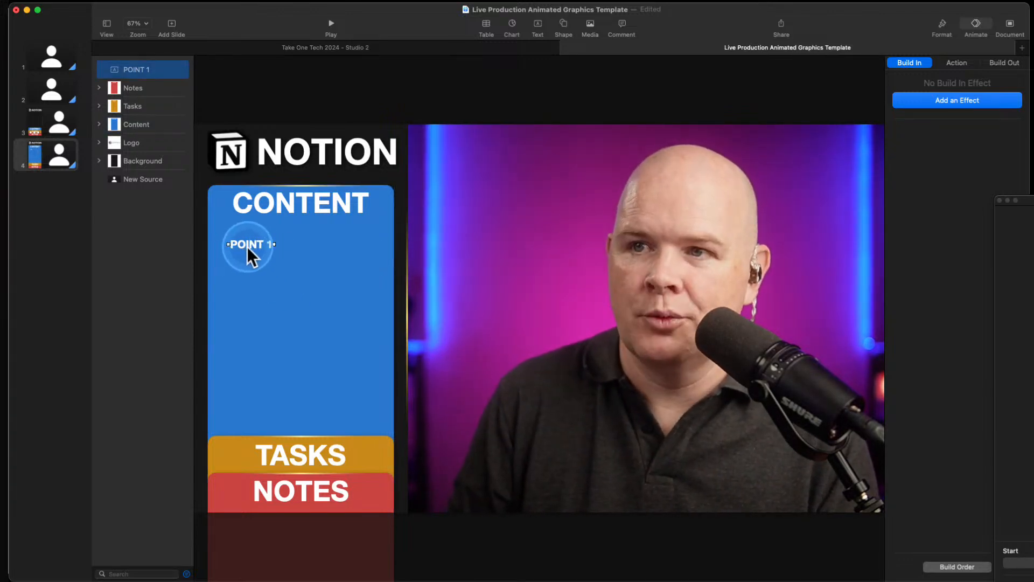
left_click(263, 243)
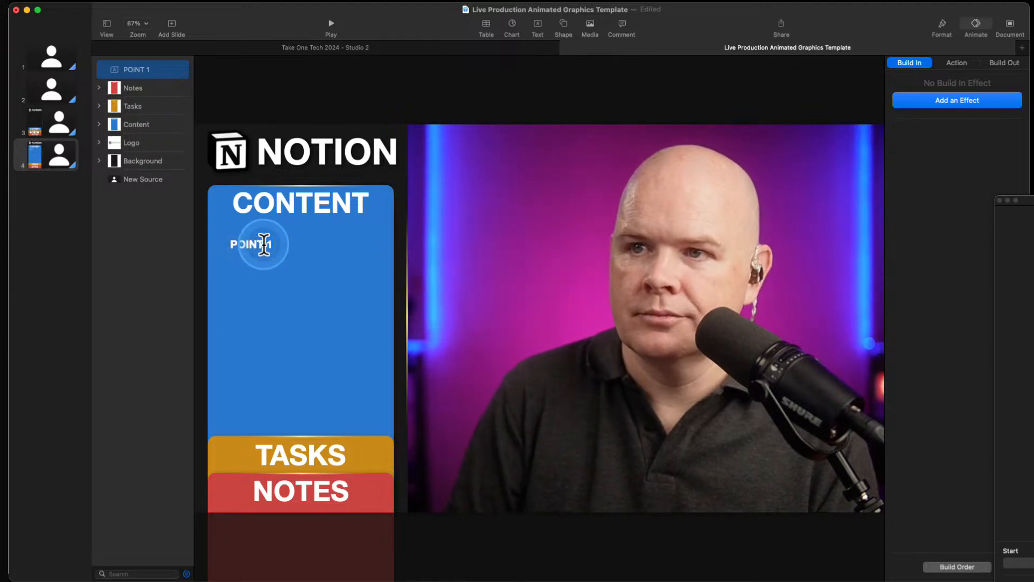
type("POINT")
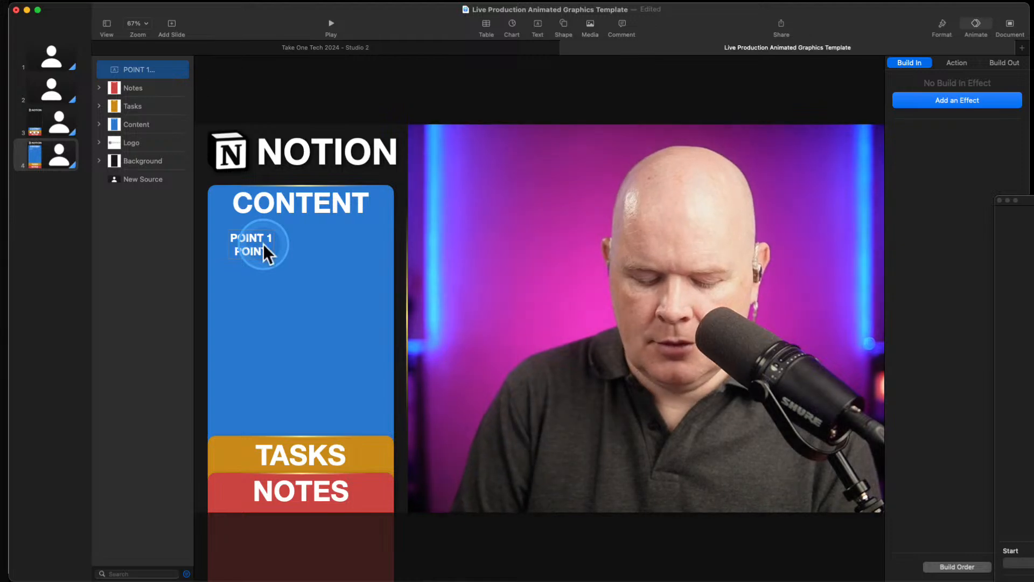
type(" 2")
key("Return")
type("POINT")
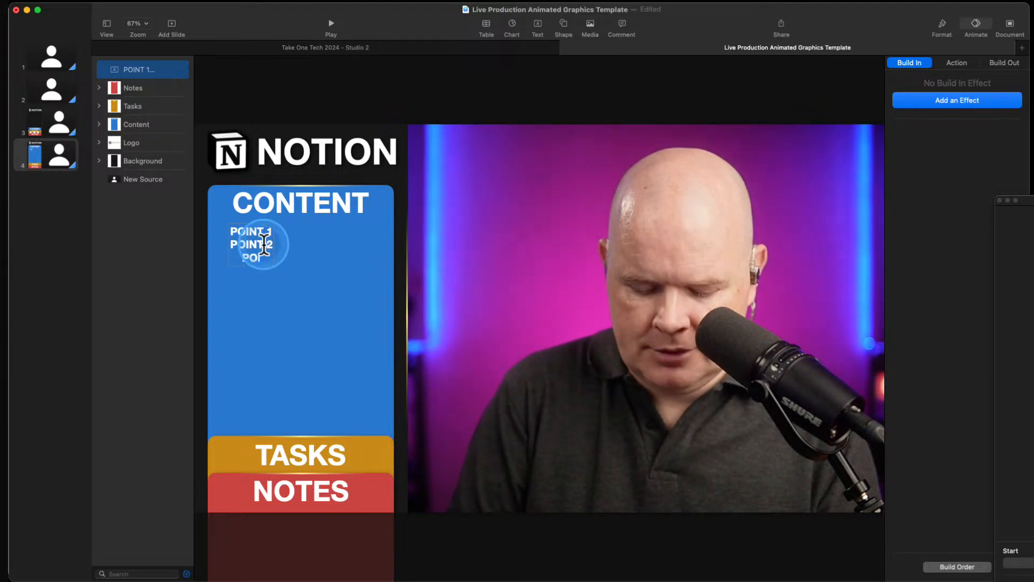
type(" 3")
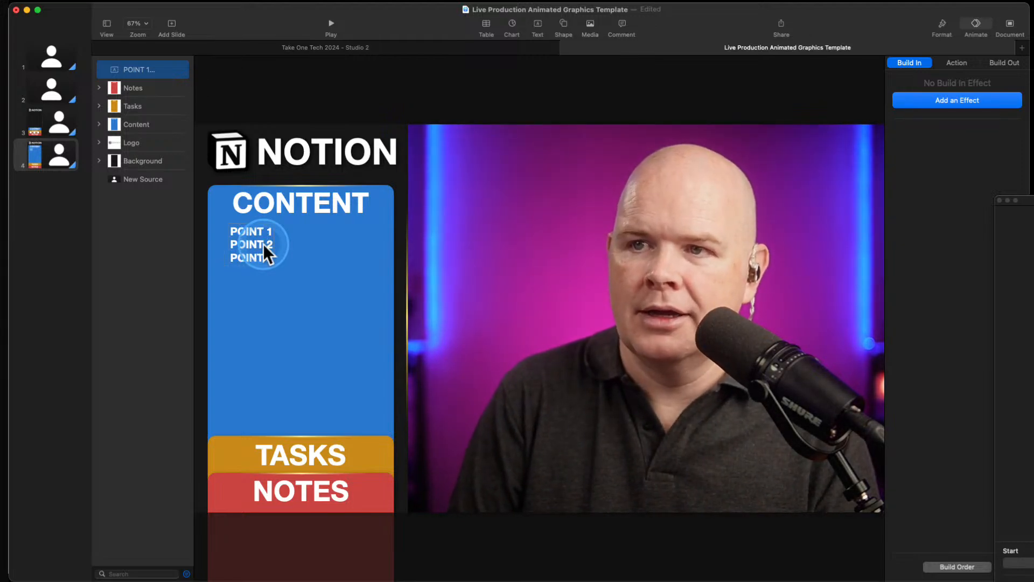
left_click(305, 266)
Turn the three points on the Content card into a text-bulleted list with star bullets
left_click(264, 250)
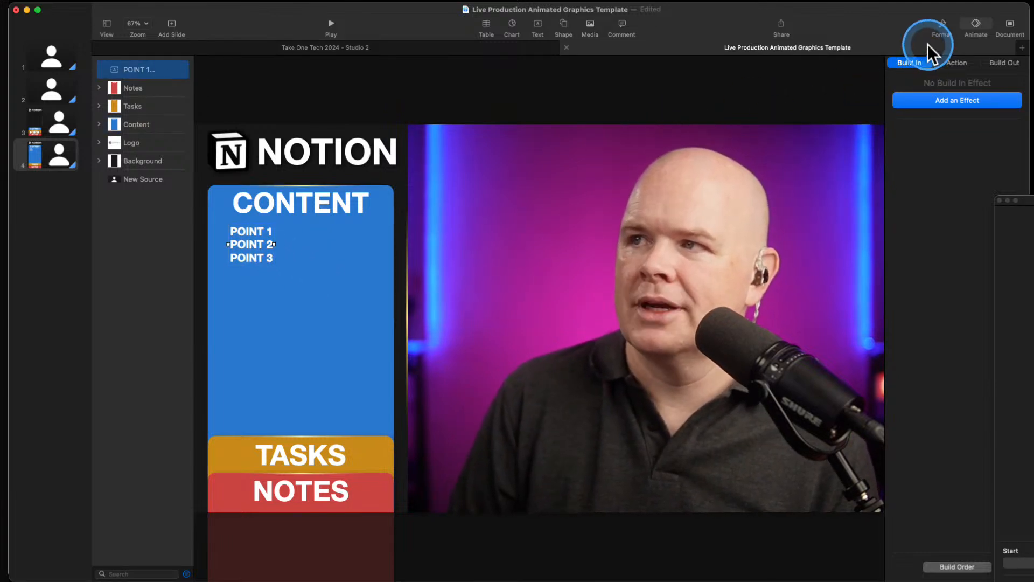
left_click(940, 26)
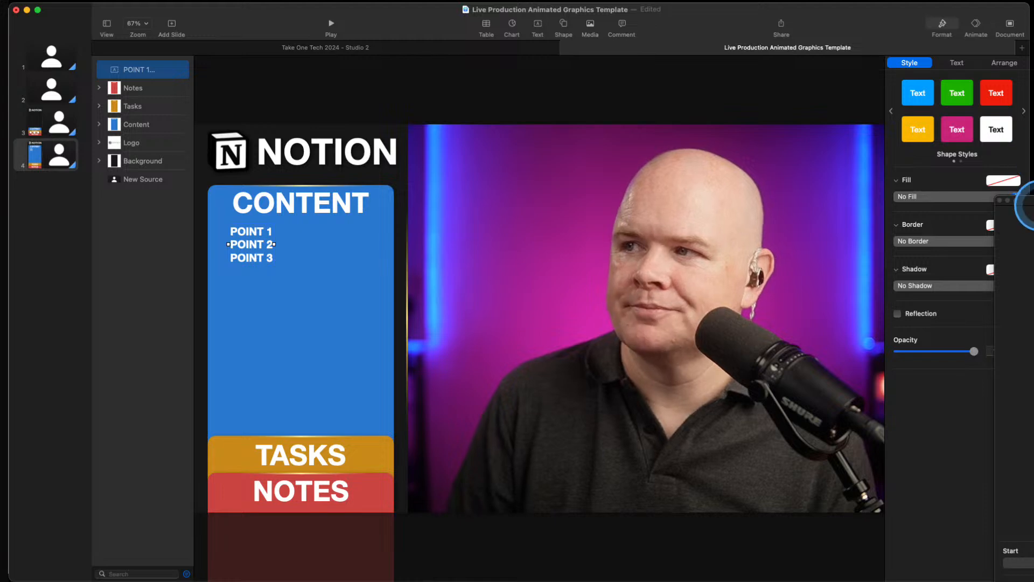
left_click(955, 63)
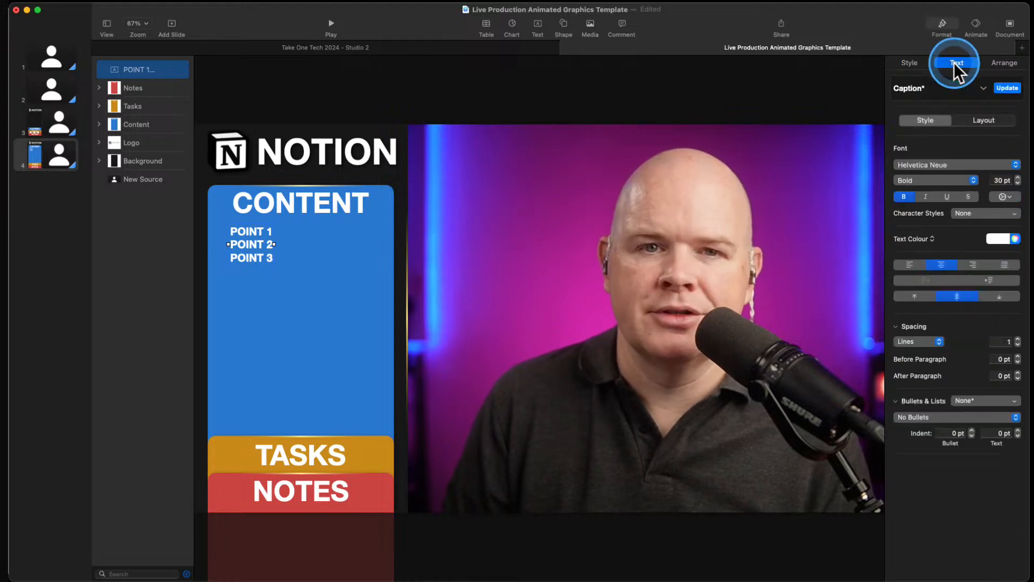
left_click(929, 417)
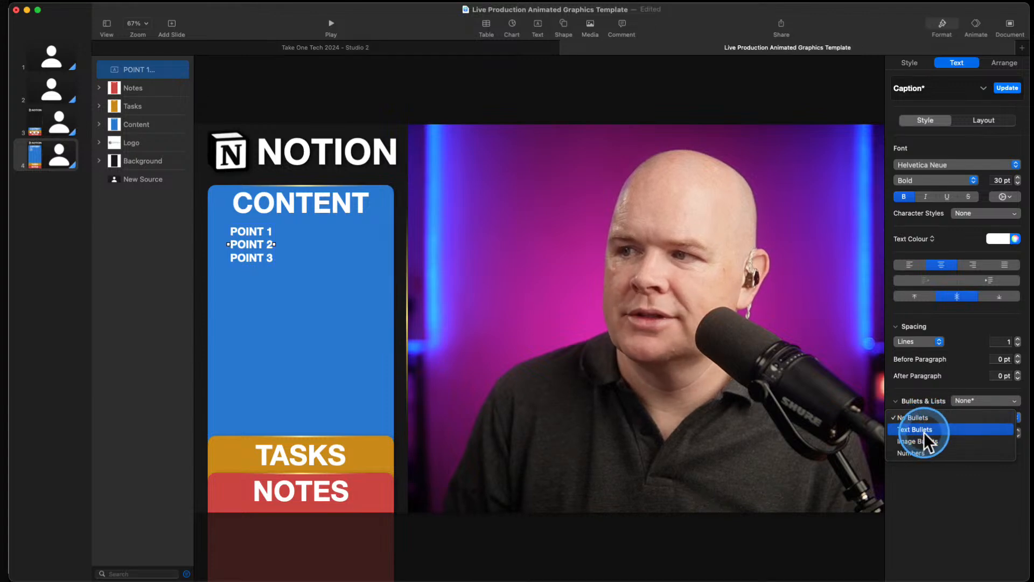
left_click(919, 430)
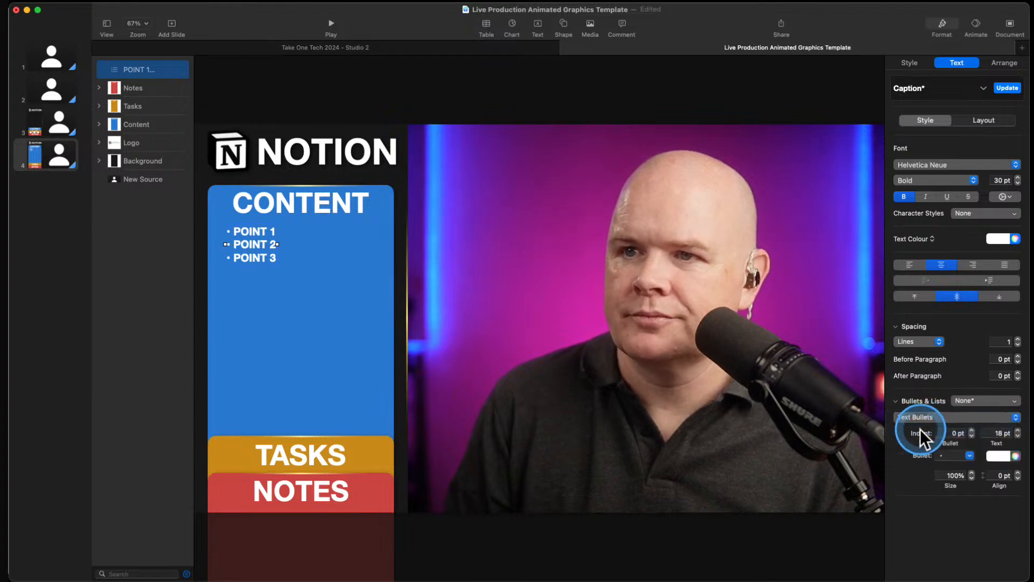
left_click(970, 455)
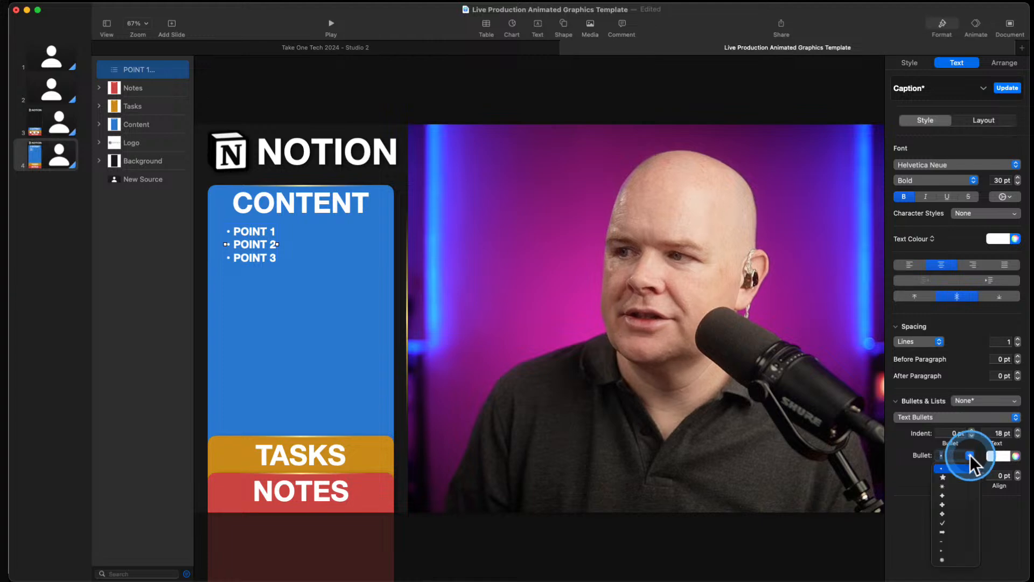
left_click(943, 477)
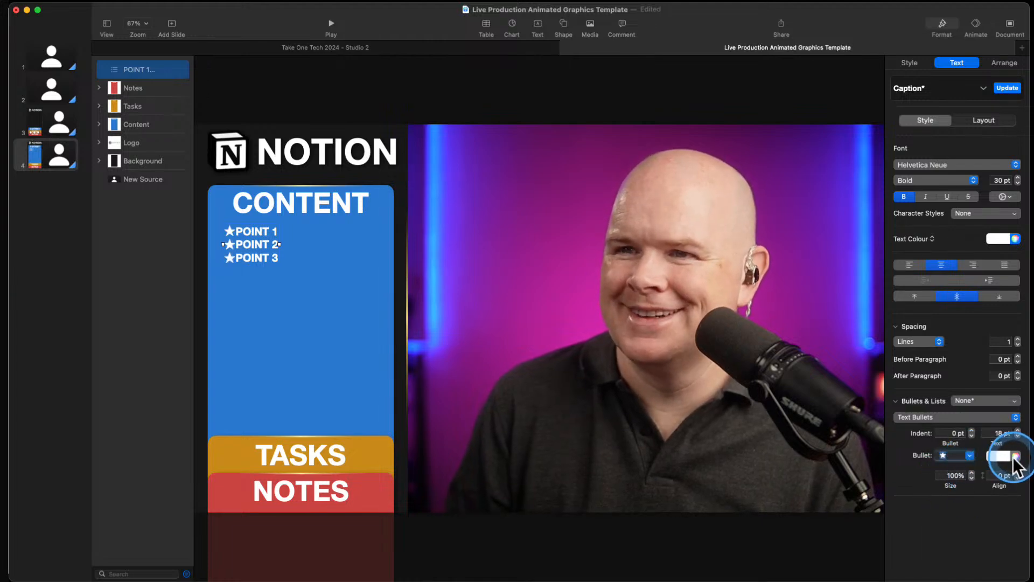
Increase the bulleted list's text indent to 47 pt to separate the stars from the words
left_click(1018, 430)
left_click(1018, 430)
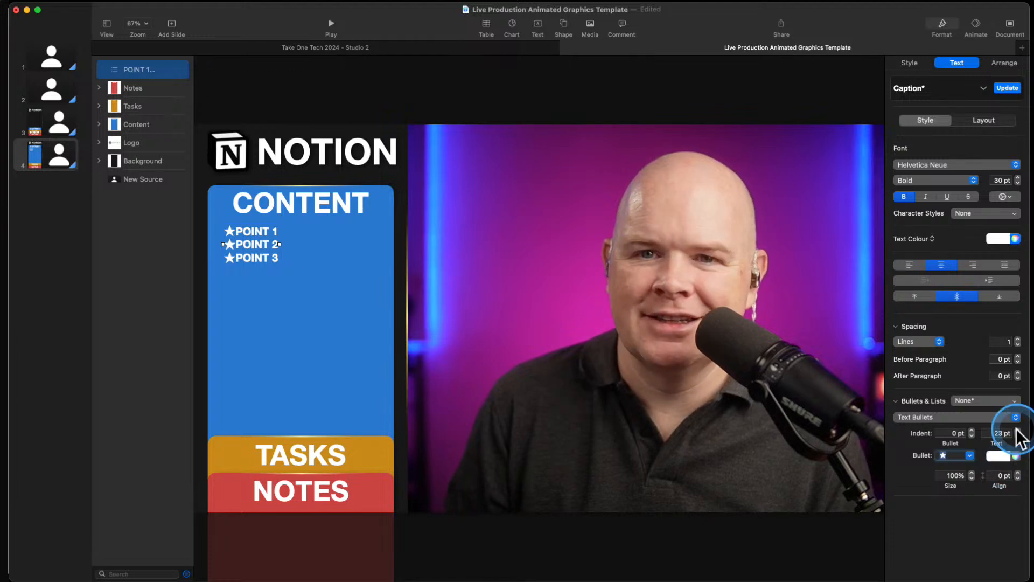
left_click(1018, 431)
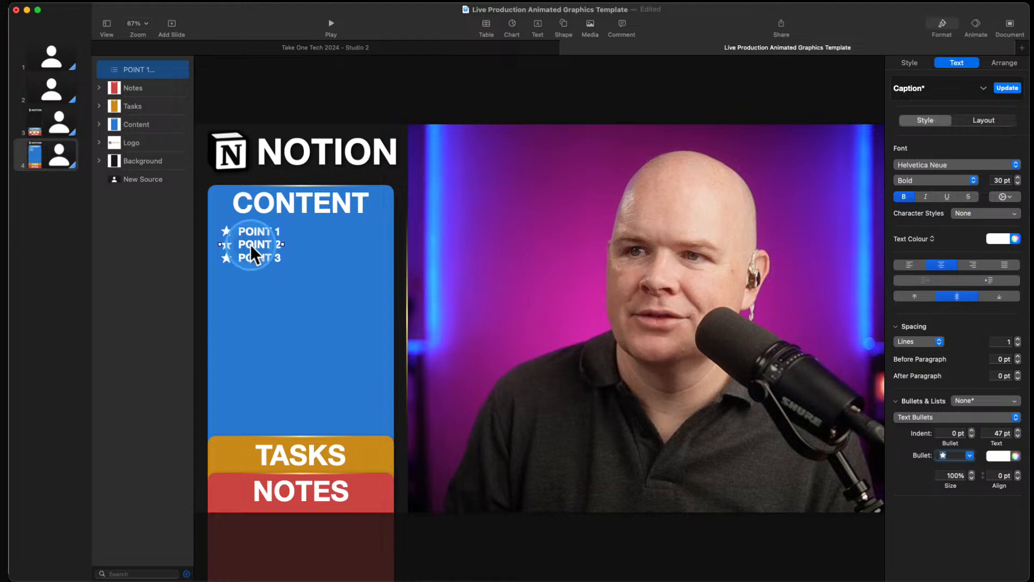
Enlarge the bulleted list to 60 pt and move it down below the CONTENT heading
left_click(999, 180)
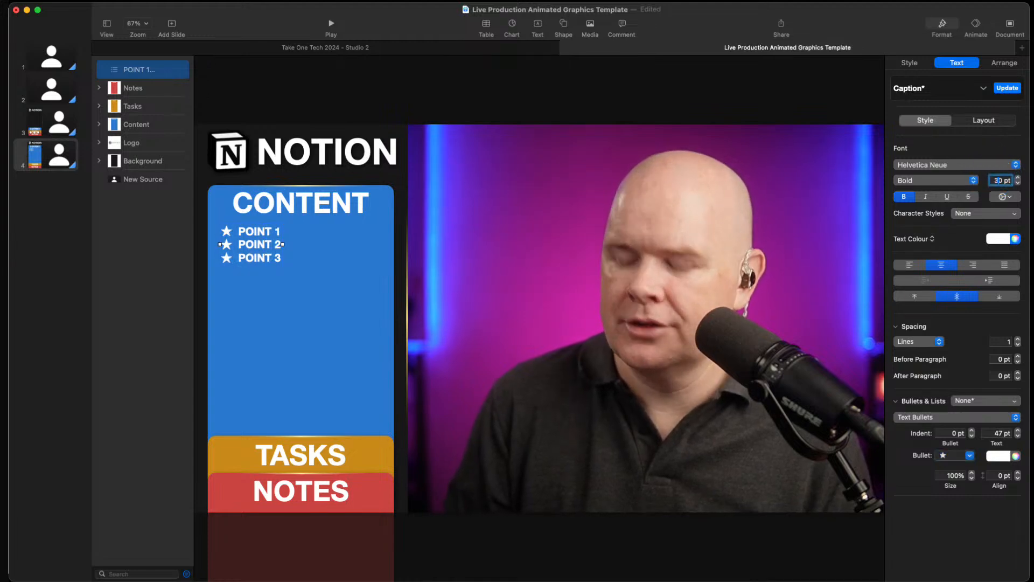
key("BackSpace")
type("7")
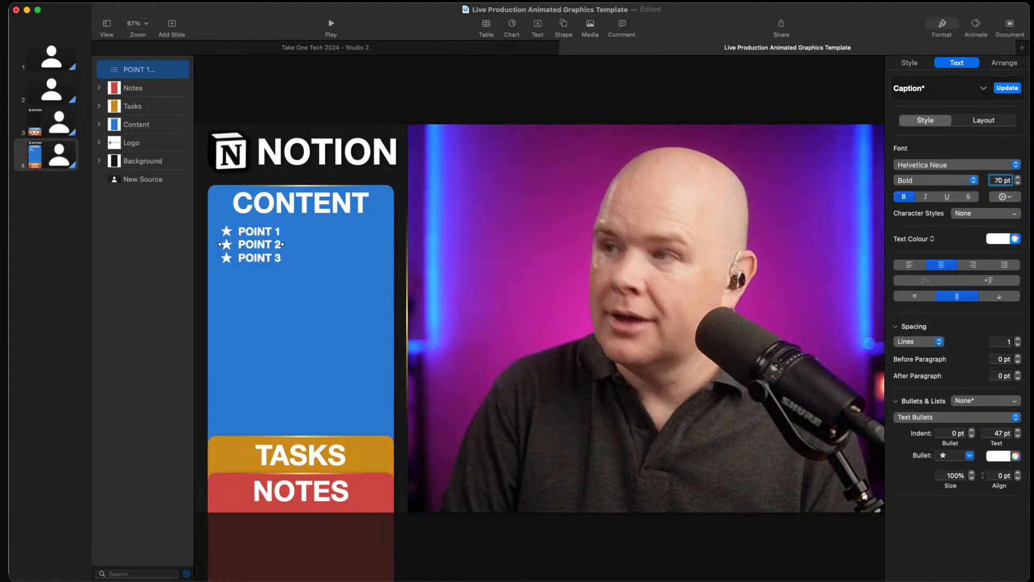
key("Return")
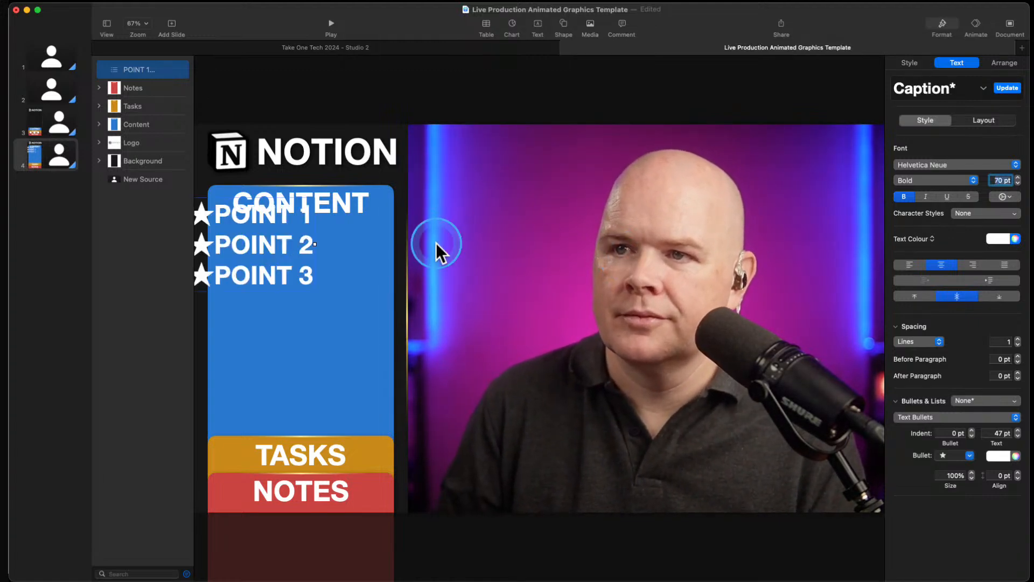
left_click_drag(273, 248, 298, 297)
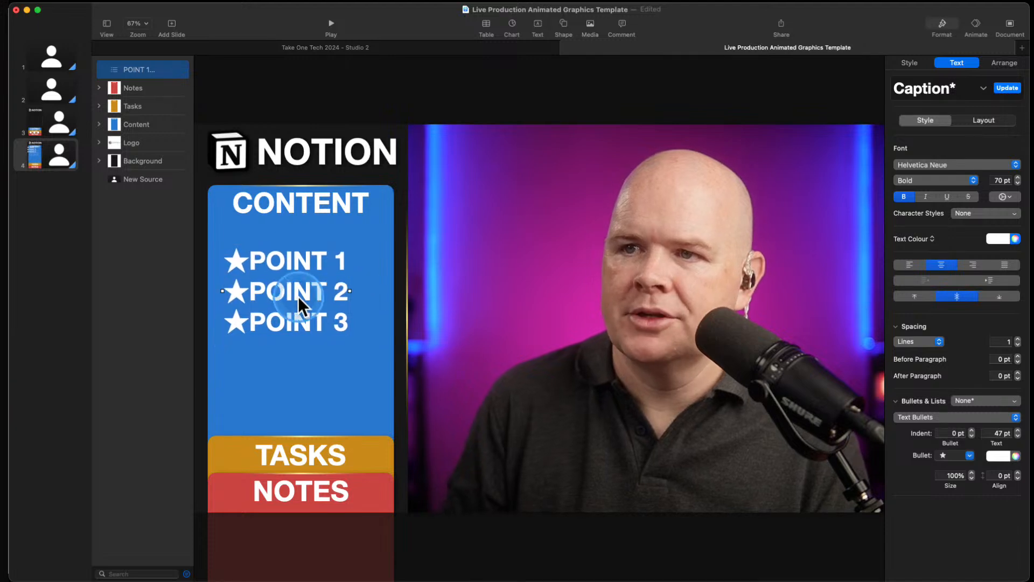
double_click(996, 181)
type("60")
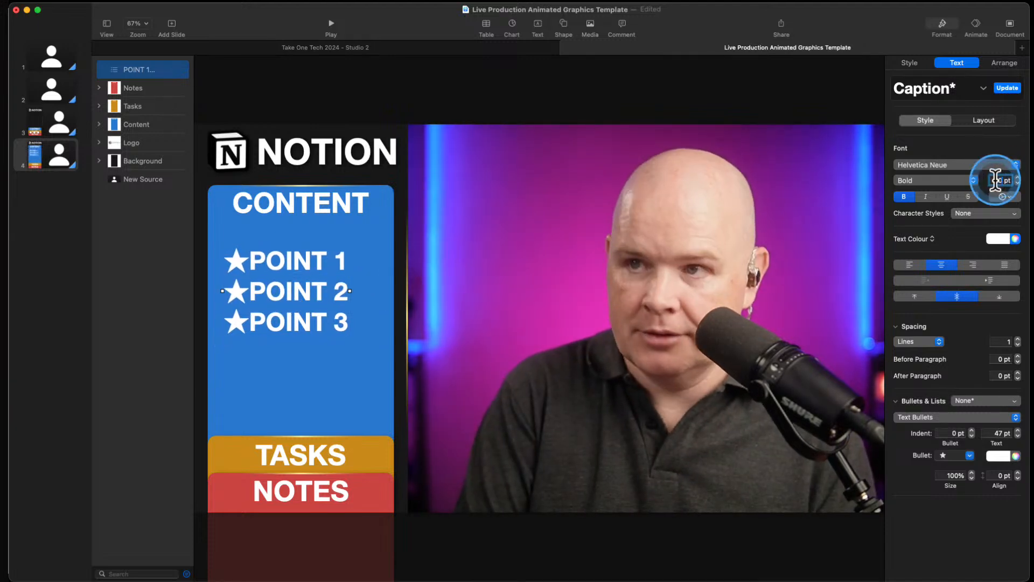
key("Tab")
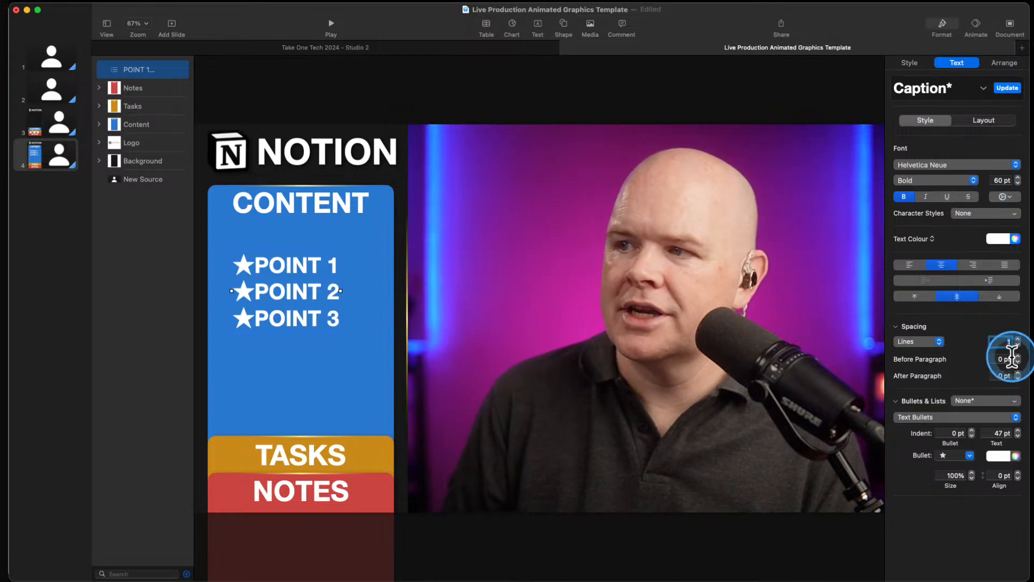
Set the bulleted list's line spacing to 1.8 lines
left_click(932, 343)
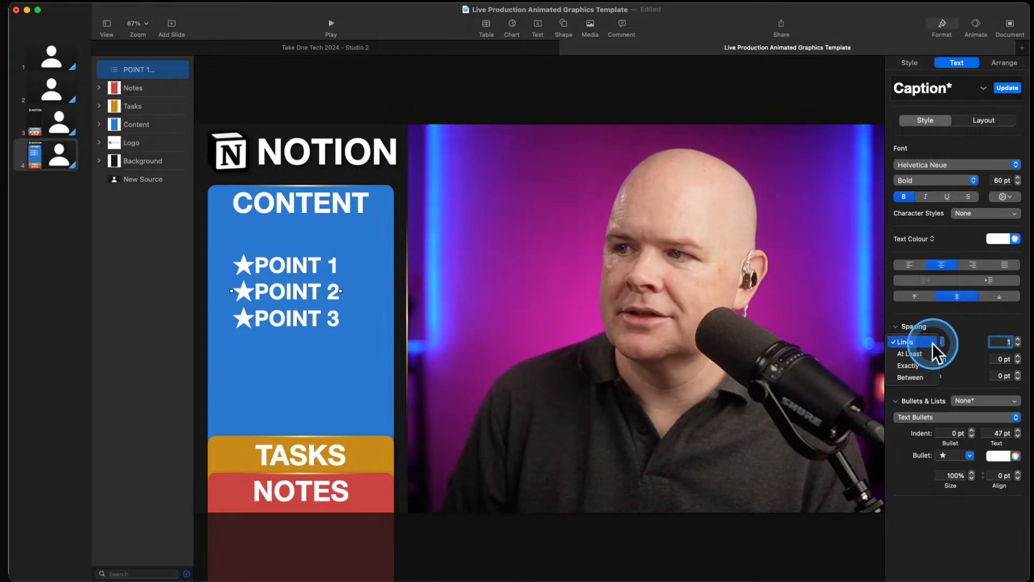
left_click(968, 343)
left_click(1017, 339)
left_click(1017, 339)
left_click(1017, 339)
left_click(1017, 339)
left_click(290, 312)
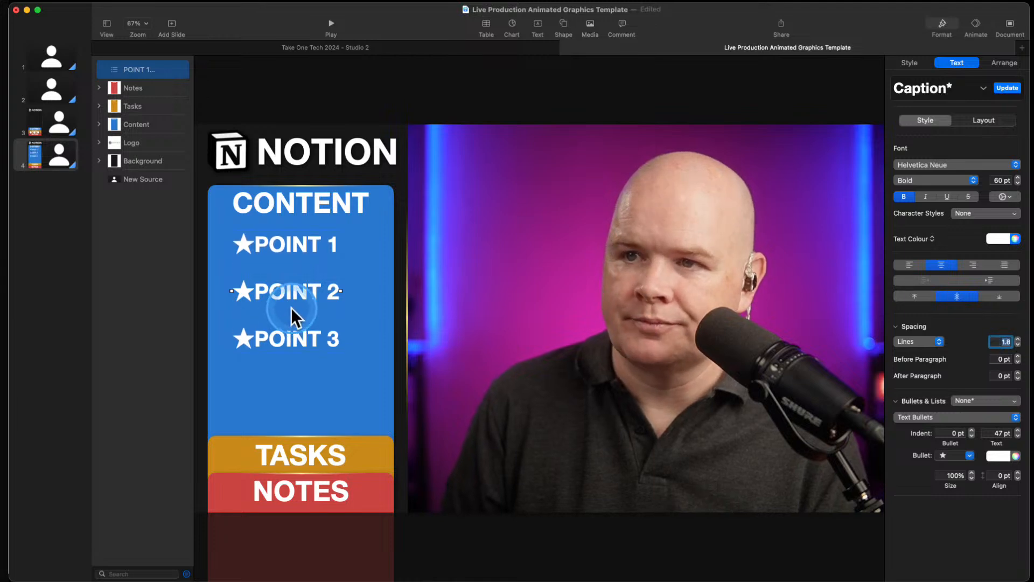
Widen the bulleted list's text indent to 74 pt and reposition the list on the Content card
left_click_drag(291, 295, 301, 307)
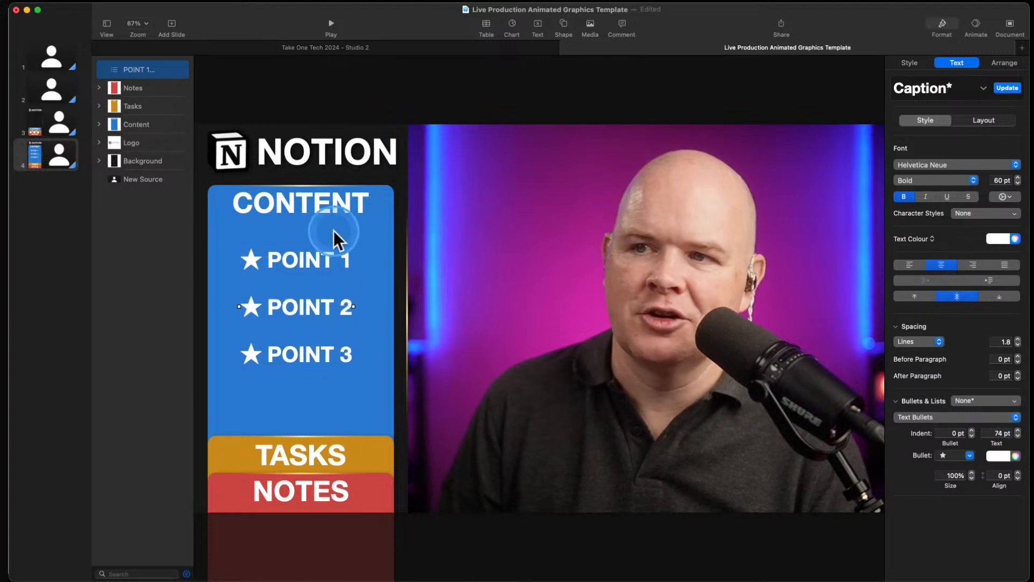
left_click_drag(318, 309, 316, 314)
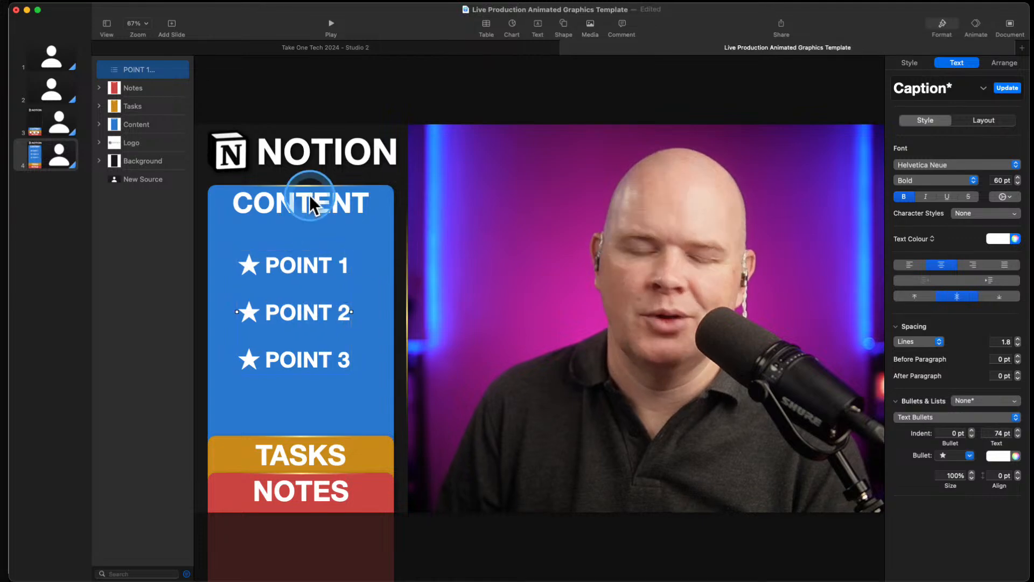
left_click_drag(281, 260, 285, 261)
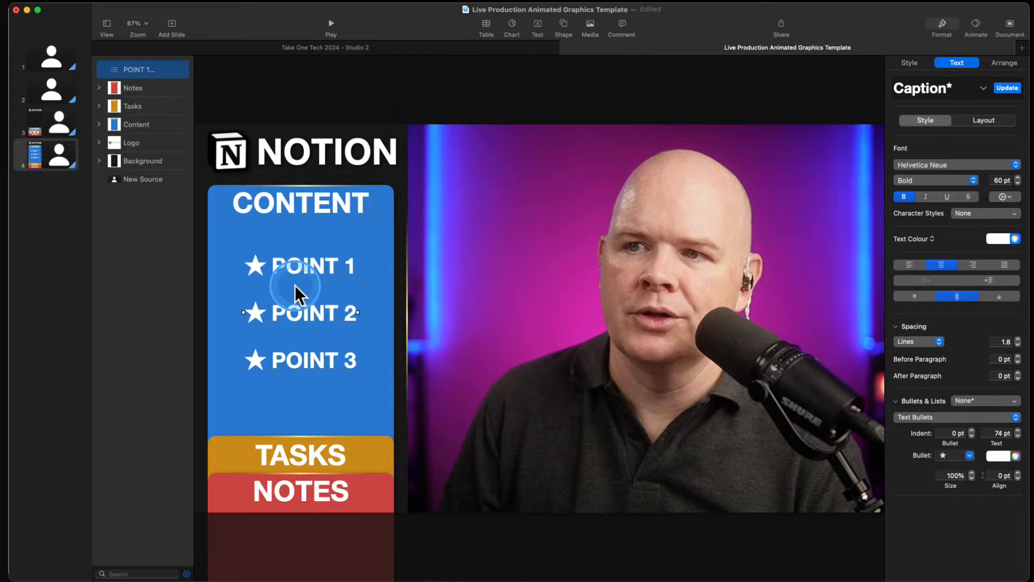
Increase the bulleted list's line spacing to 2.2 and move the list to fill the space between CONTENT and TASKS
left_click(1018, 338)
left_click(1018, 339)
left_click_drag(336, 309, 332, 318)
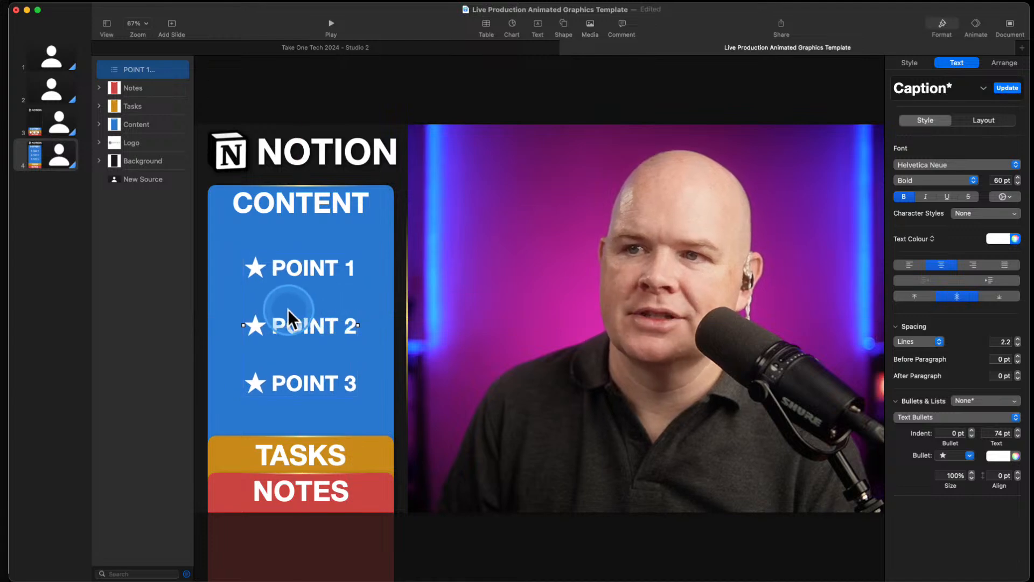
left_click_drag(311, 327, 295, 325)
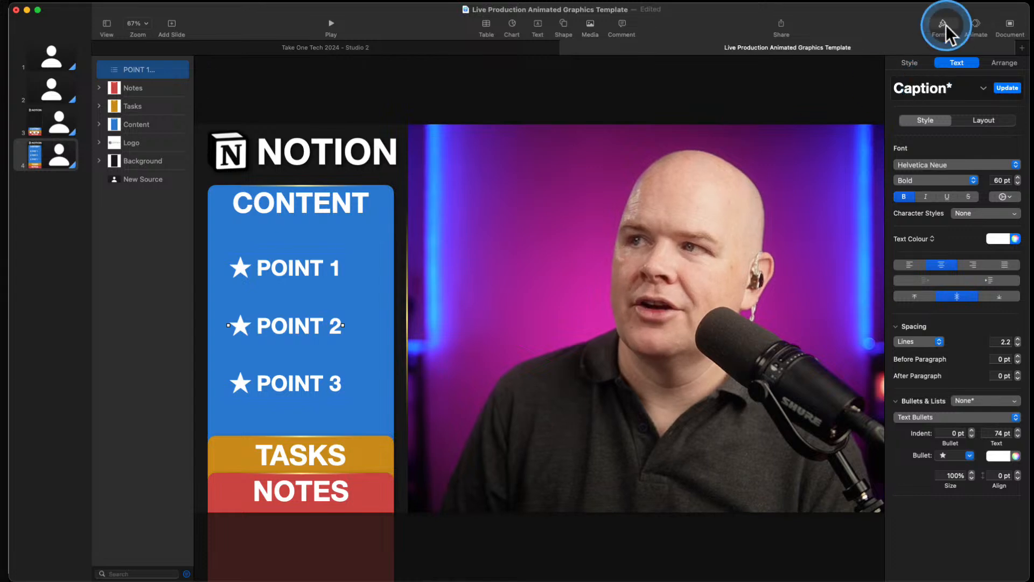
Preview the Drift and Scale and Fly In build-in effects on the bulleted list, and apply Fly In
left_click(974, 24)
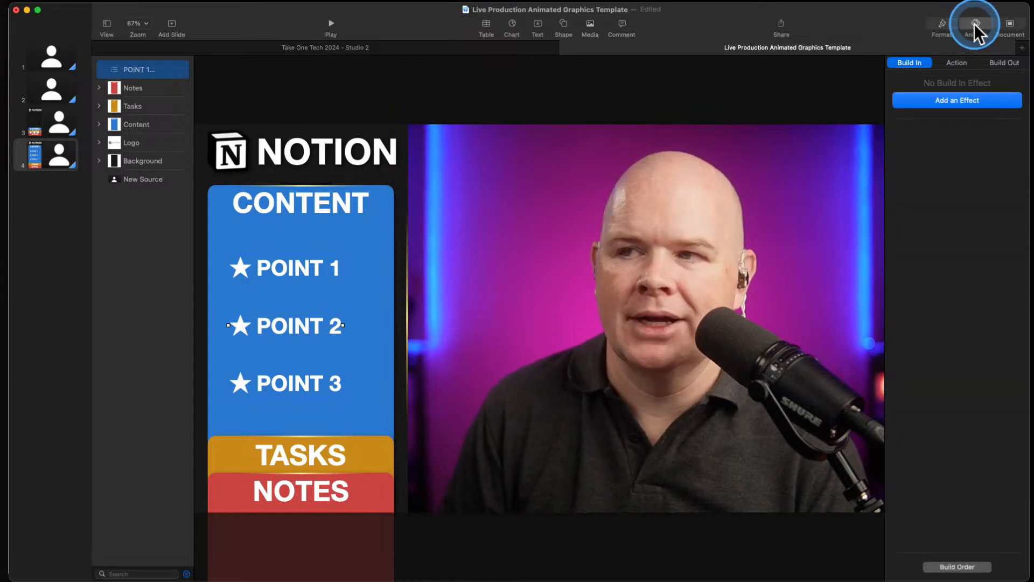
left_click(973, 101)
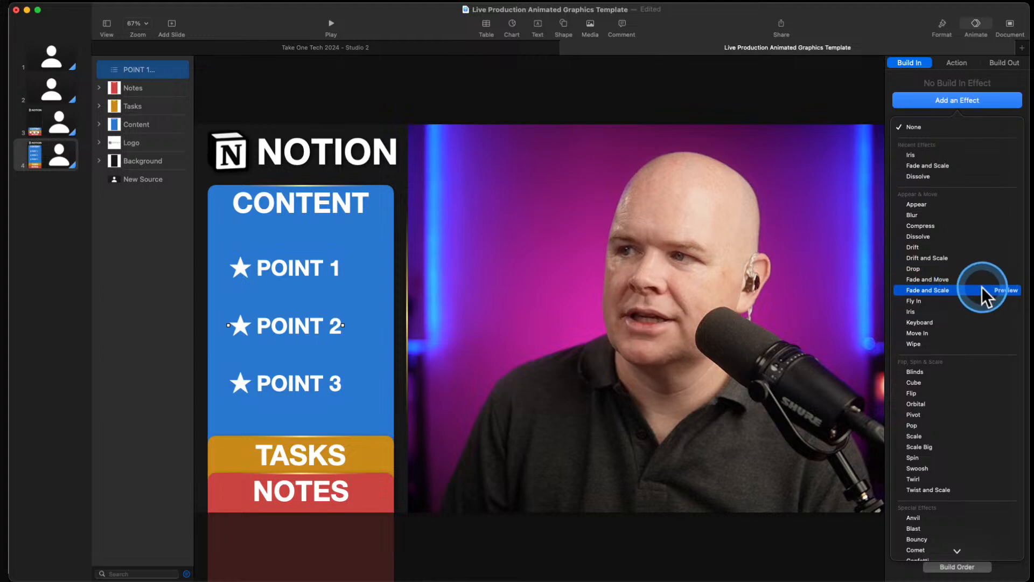
left_click(1001, 257)
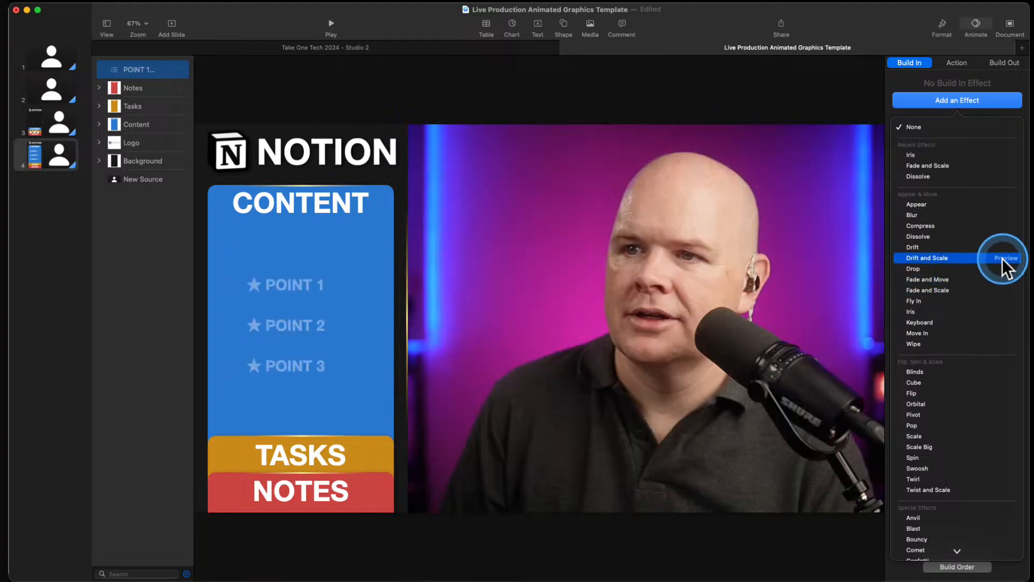
left_click(1003, 301)
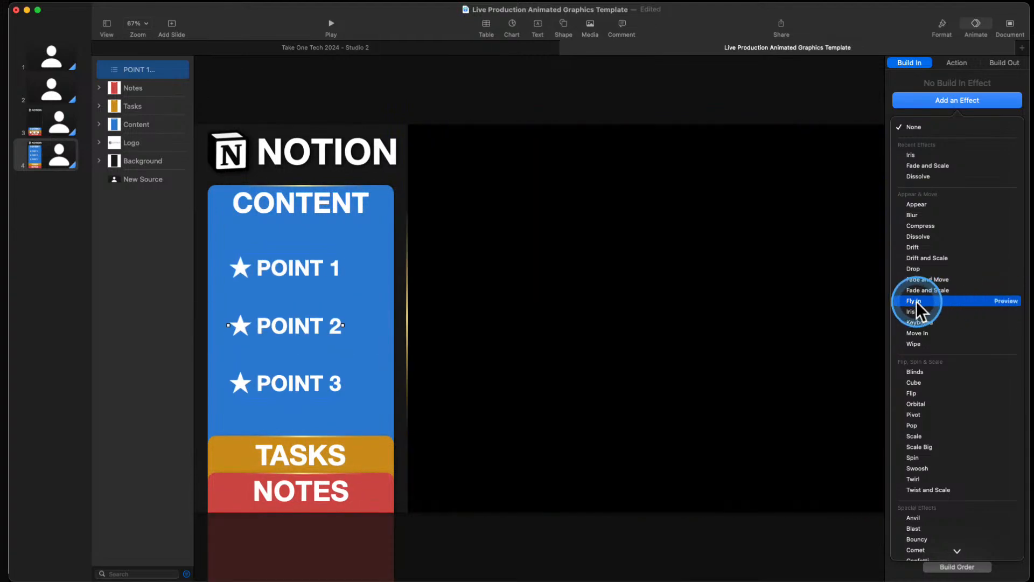
left_click(916, 300)
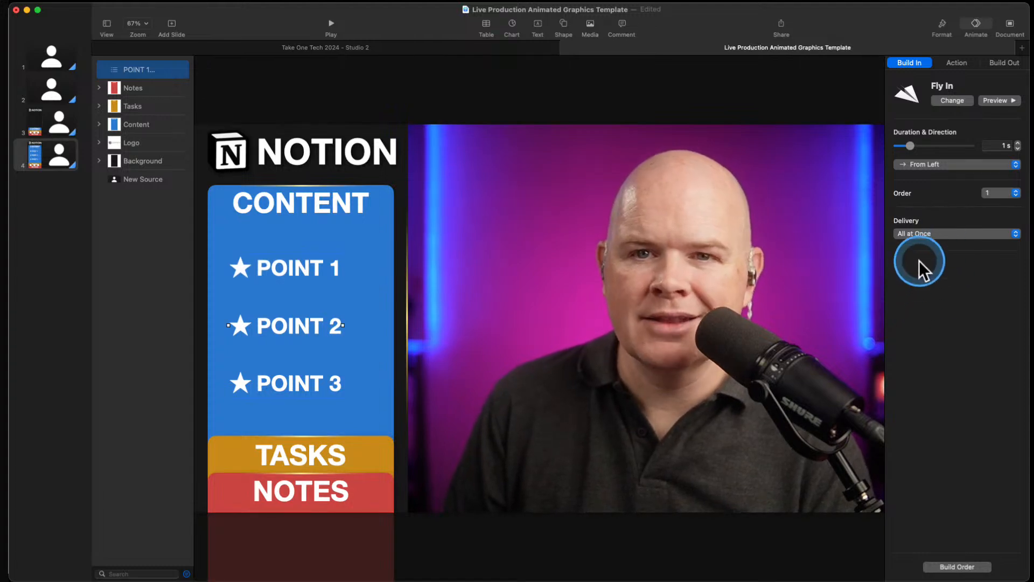
Set the Fly In delivery to By Bullet and preview the separate point builds from the build order
left_click(923, 238)
left_click(923, 245)
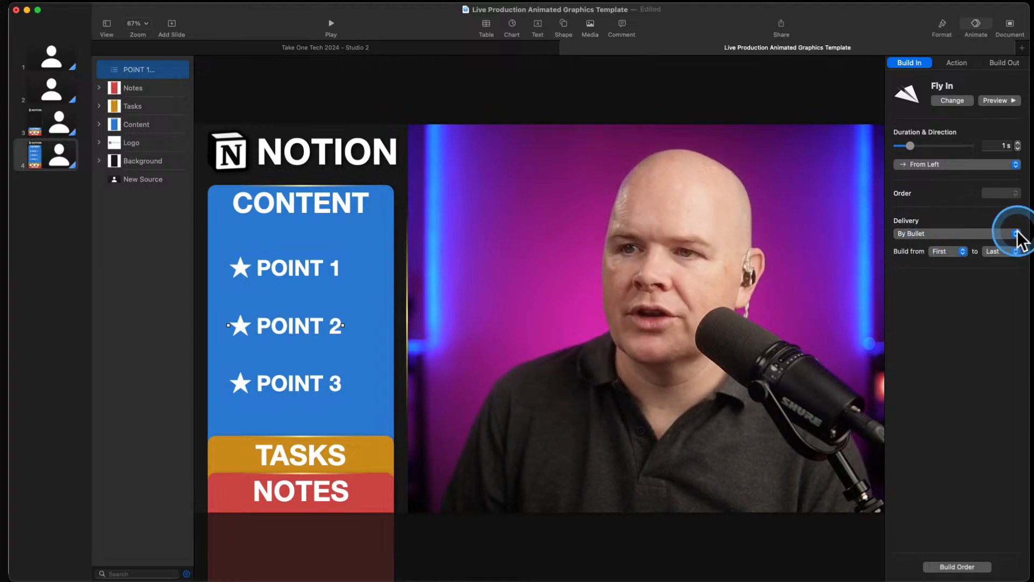
left_click(957, 566)
left_click_drag(1018, 213, 742, 219)
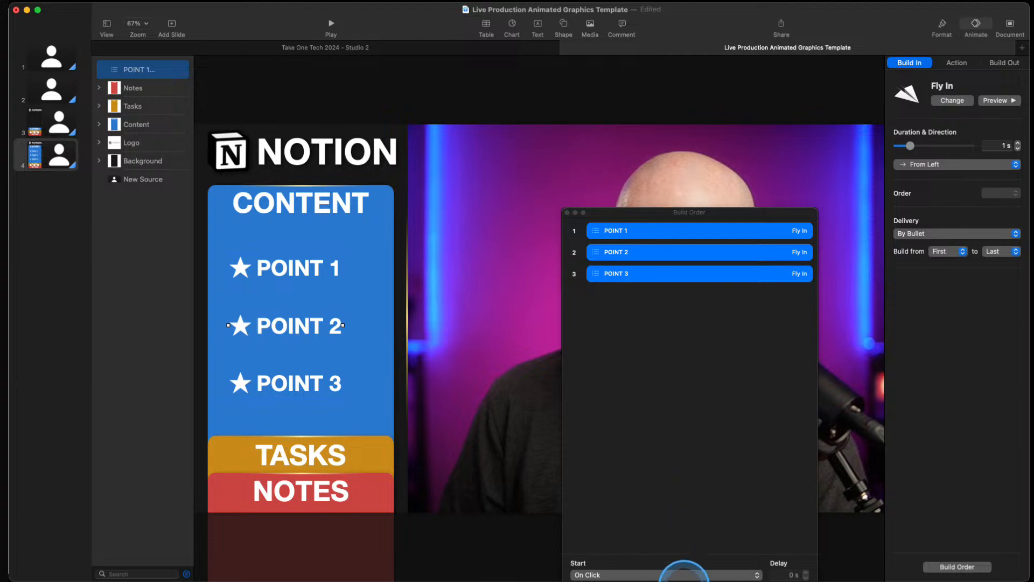
left_click(684, 581)
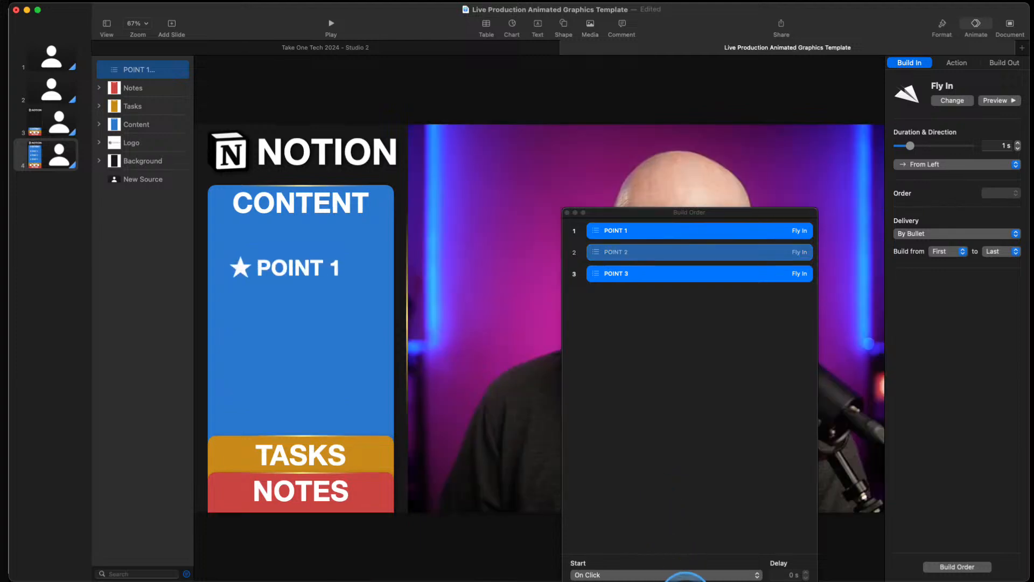
left_click(568, 213)
left_click(1018, 148)
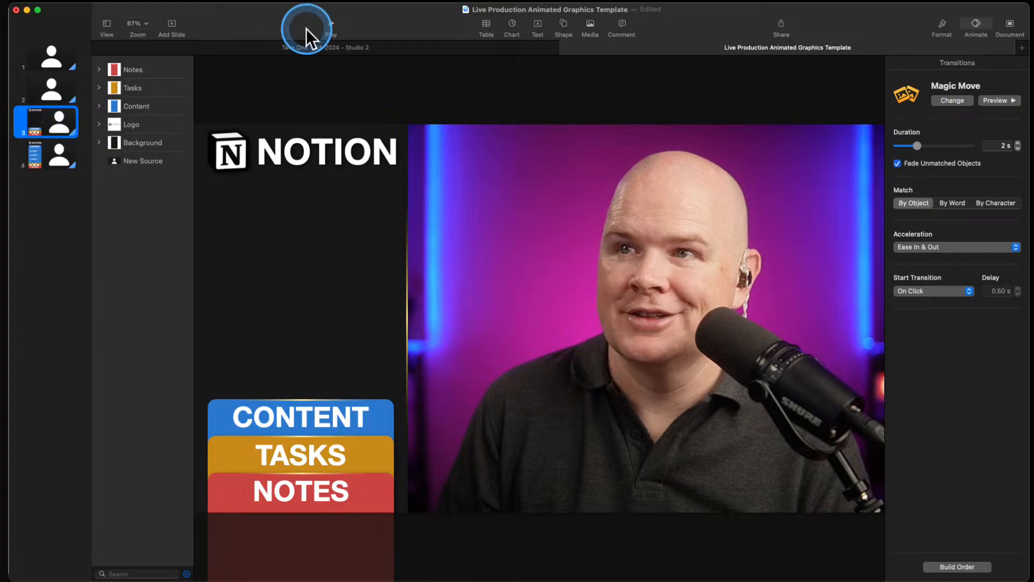
Play the presentation from the third slide and advance through the Content card expansion to check the animations
left_click(332, 26)
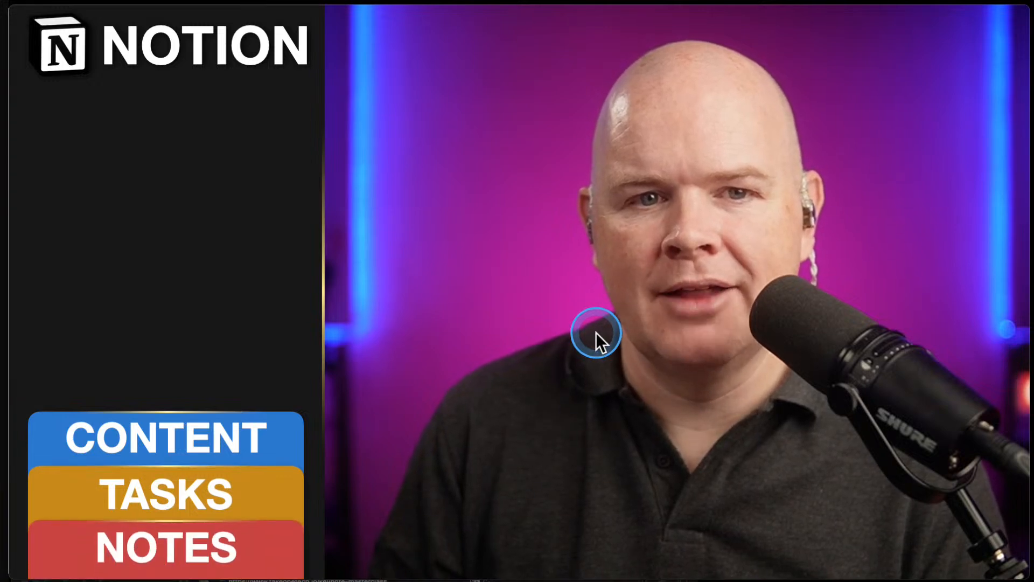
left_click(595, 331)
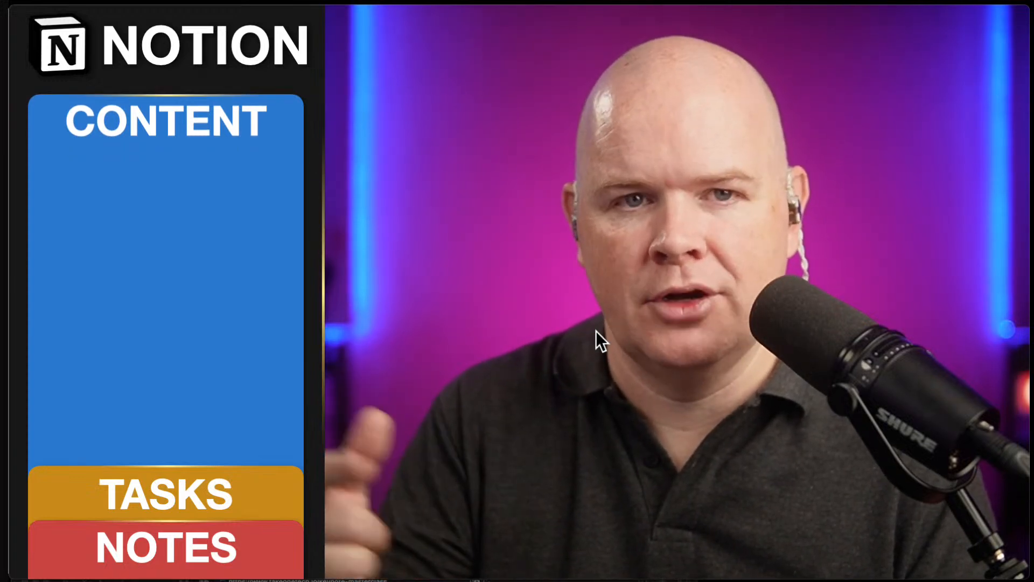
left_click(596, 330)
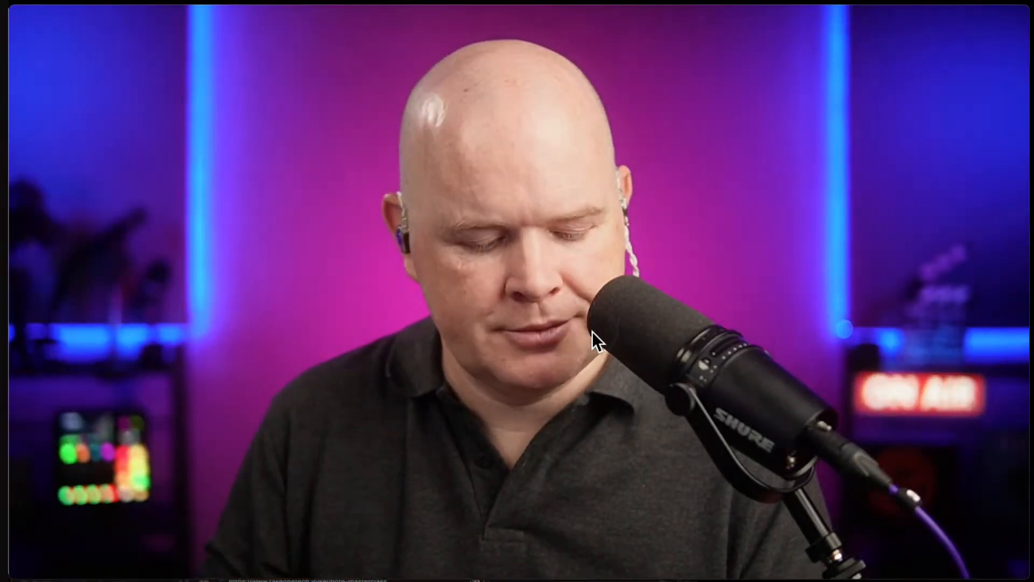
left_click(584, 332)
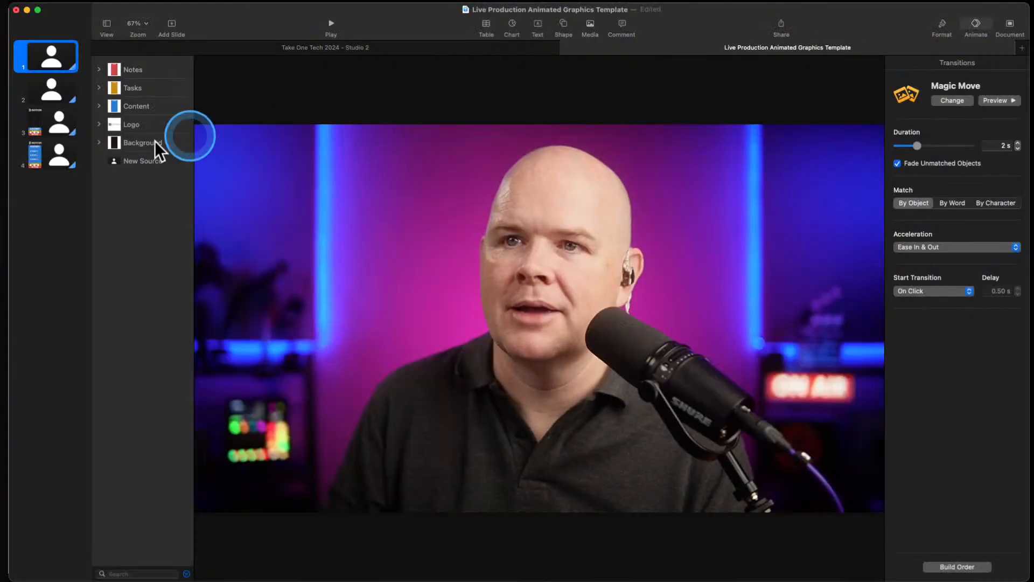
Duplicate the fourth slide, the one with the expanded Content card and its points
left_click(59, 154)
right_click(59, 154)
left_click(85, 265)
Play the Content slide and bring in its three points one by one, ending with the bulleted list selected in the editor
left_click(331, 23)
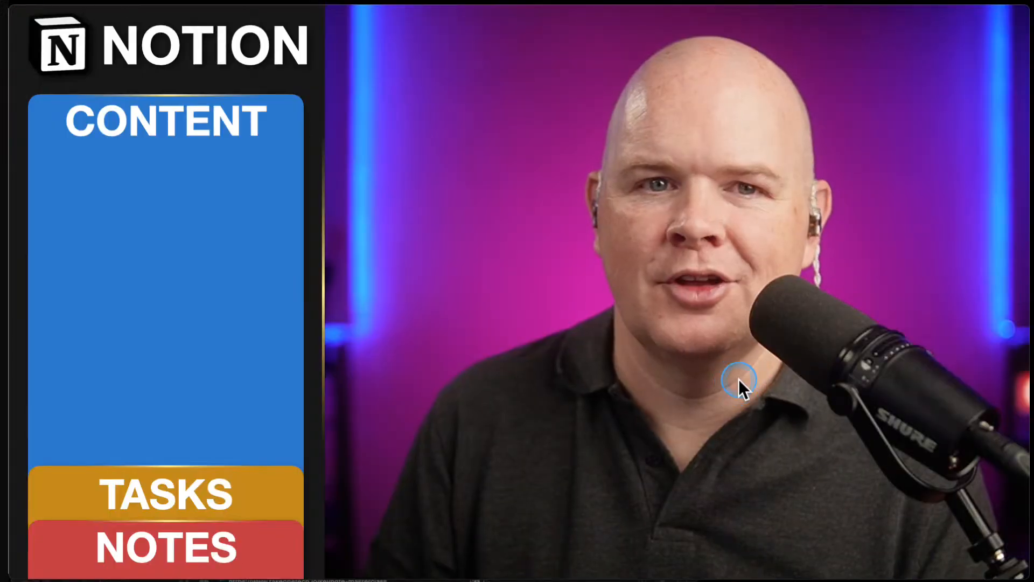
left_click(738, 379)
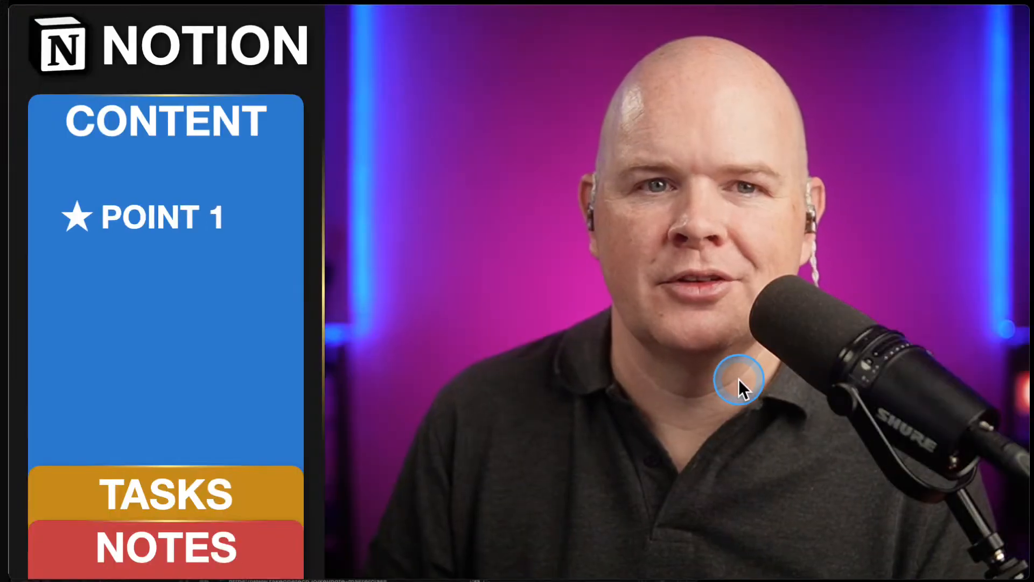
left_click(738, 380)
left_click(738, 379)
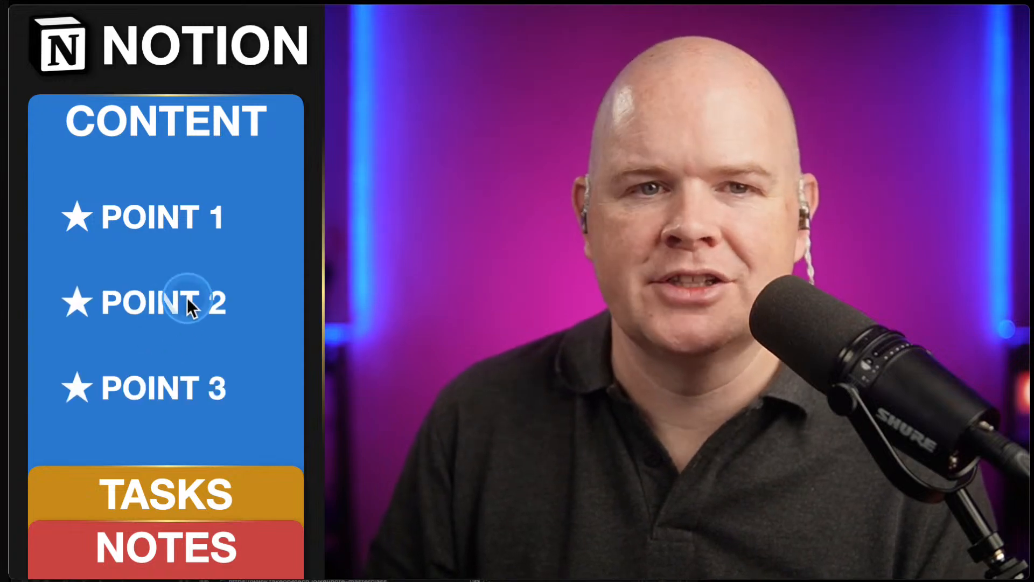
key("Escape")
left_click(310, 327)
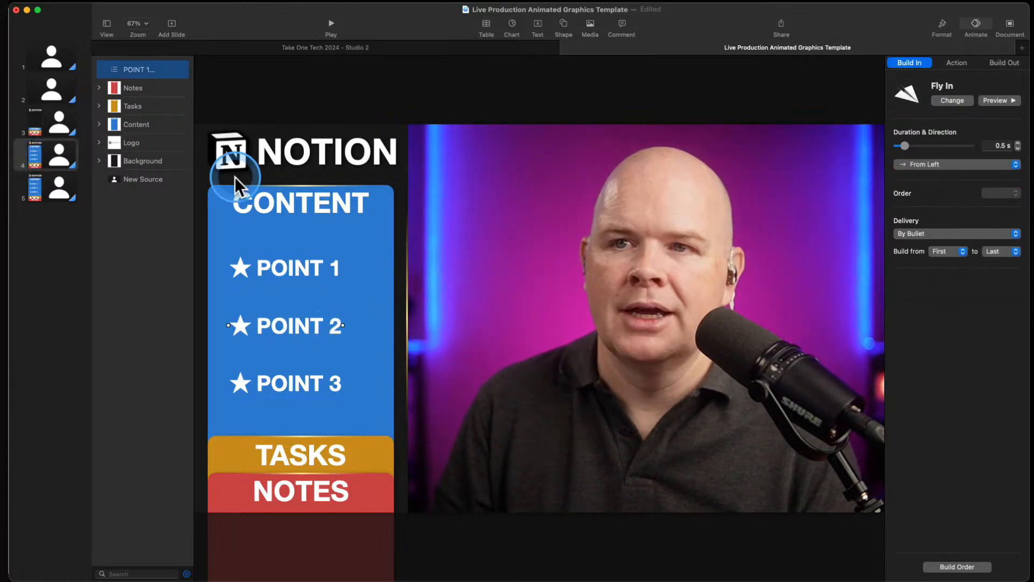
On the fifth slide, raise the Tasks card to sit just below the CONTENT heading and place the bulleted list on it
left_click(52, 187)
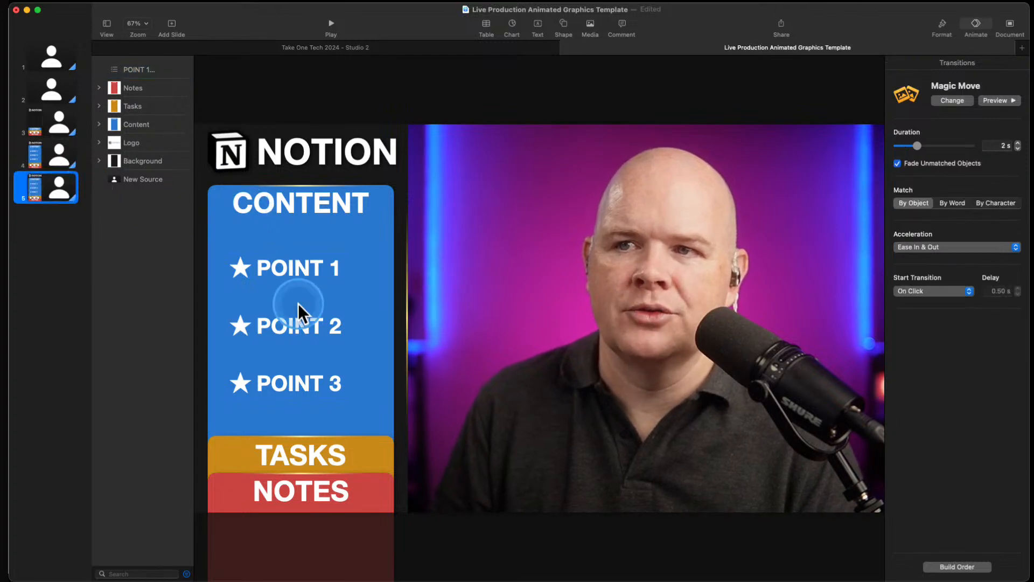
left_click_drag(299, 268, 585, 290)
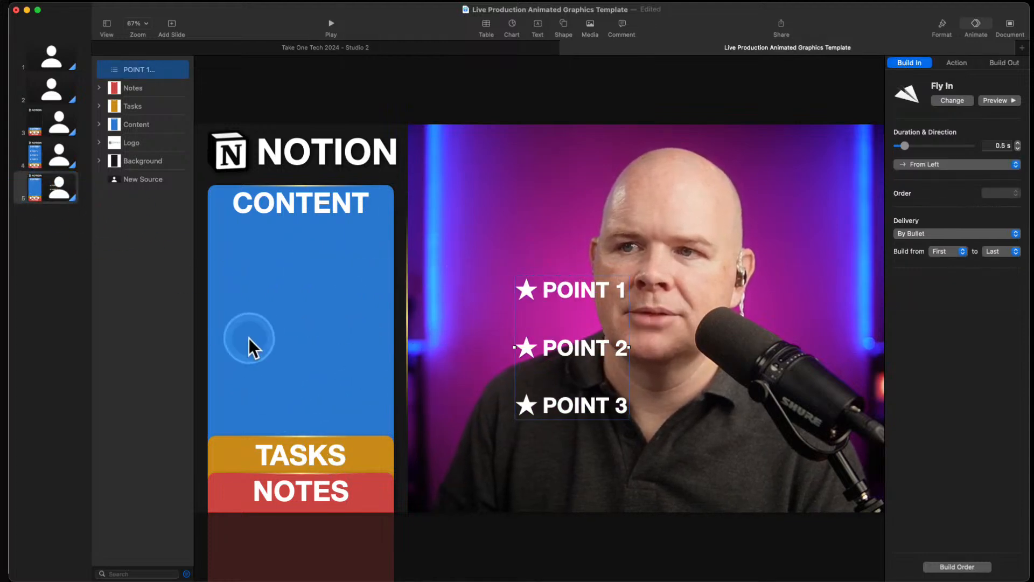
left_click_drag(298, 450, 292, 238)
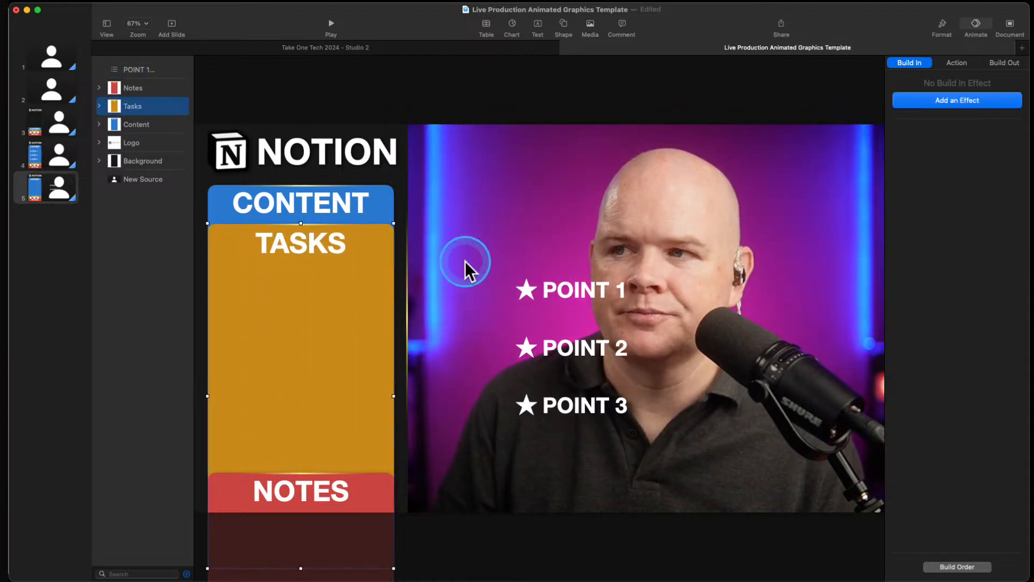
left_click_drag(562, 295, 277, 295)
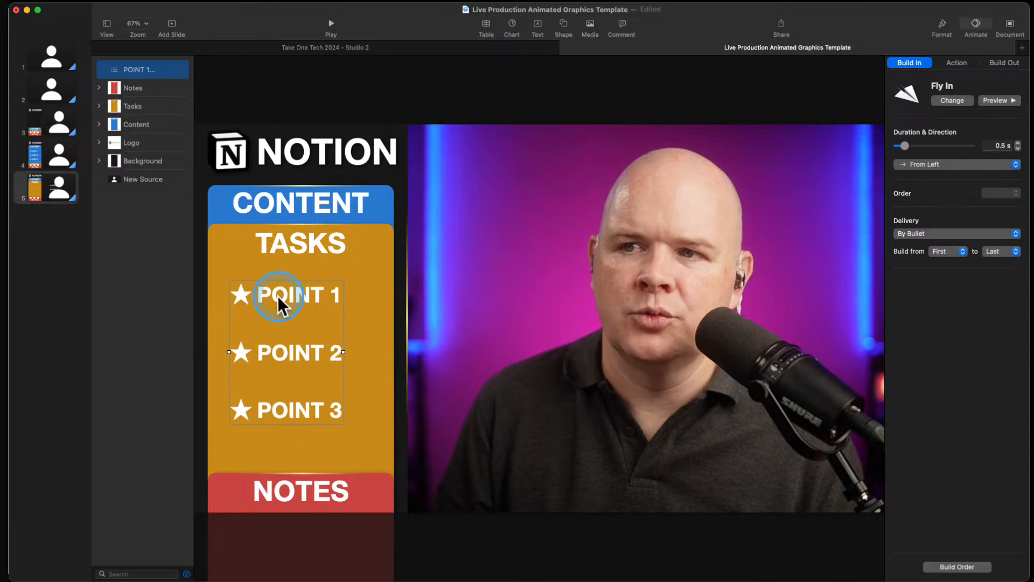
Rename the three bullets on the Tasks card to POINT A, POINT B and POINT C
double_click(321, 295)
double_click(337, 294)
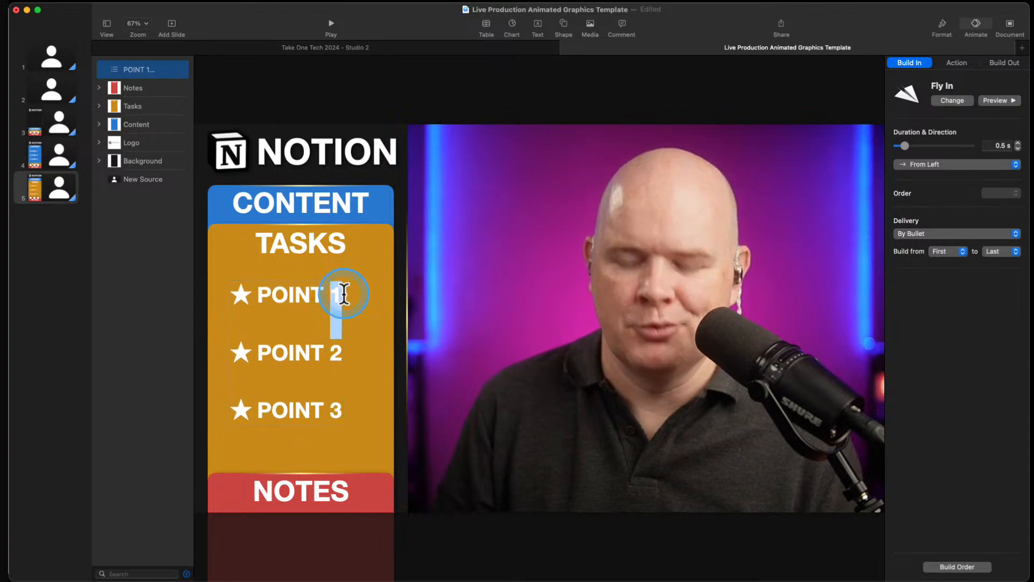
type("A")
double_click(335, 353)
type("A")
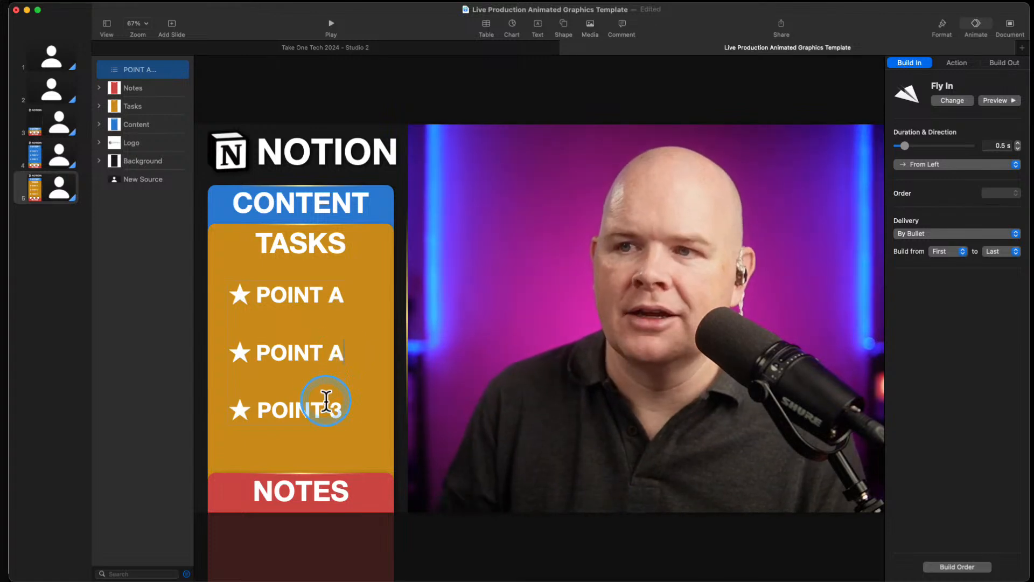
type("C")
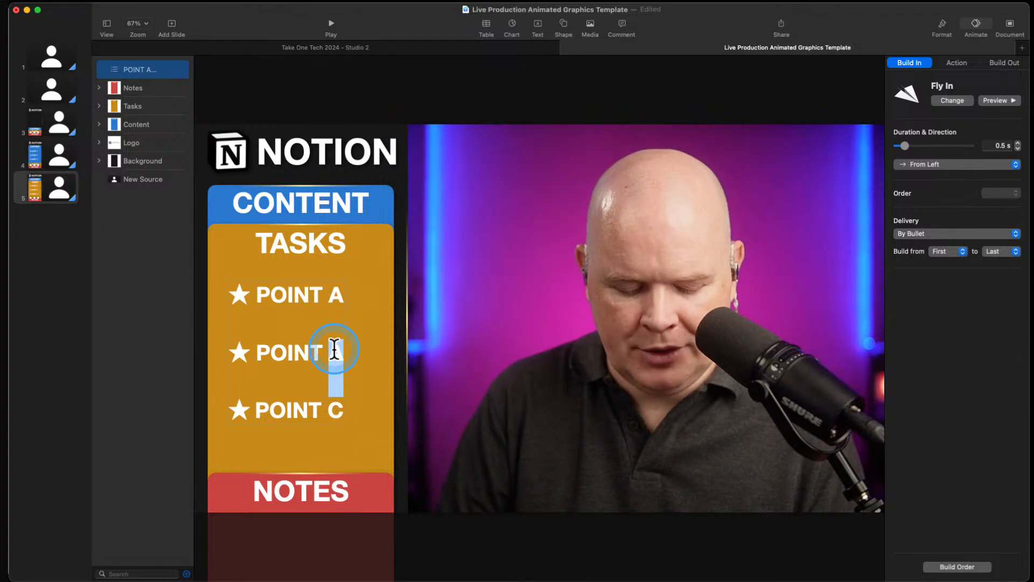
type("B")
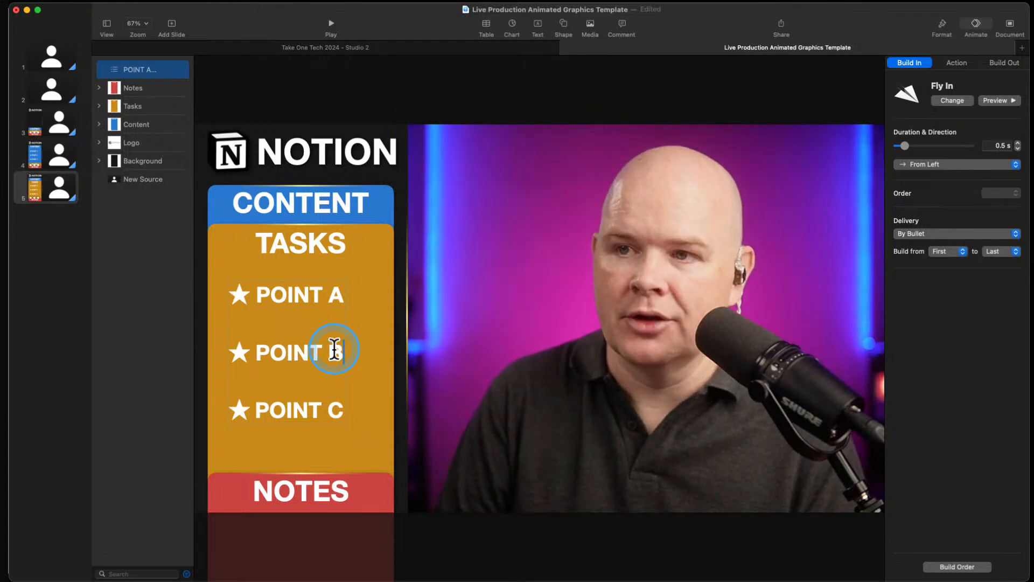
left_click(512, 347)
Compare the fourth and fifth slides, checking how the Content and Tasks cards and their bulleted lists differ
left_click(32, 153)
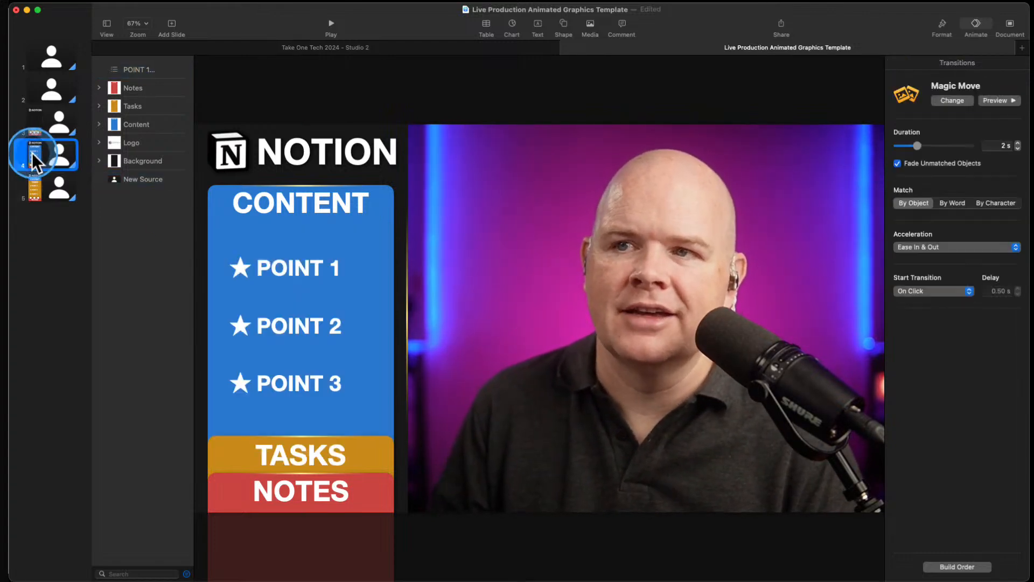
left_click(44, 189)
left_click(48, 163)
left_click(50, 186)
left_click(54, 150)
left_click(53, 187)
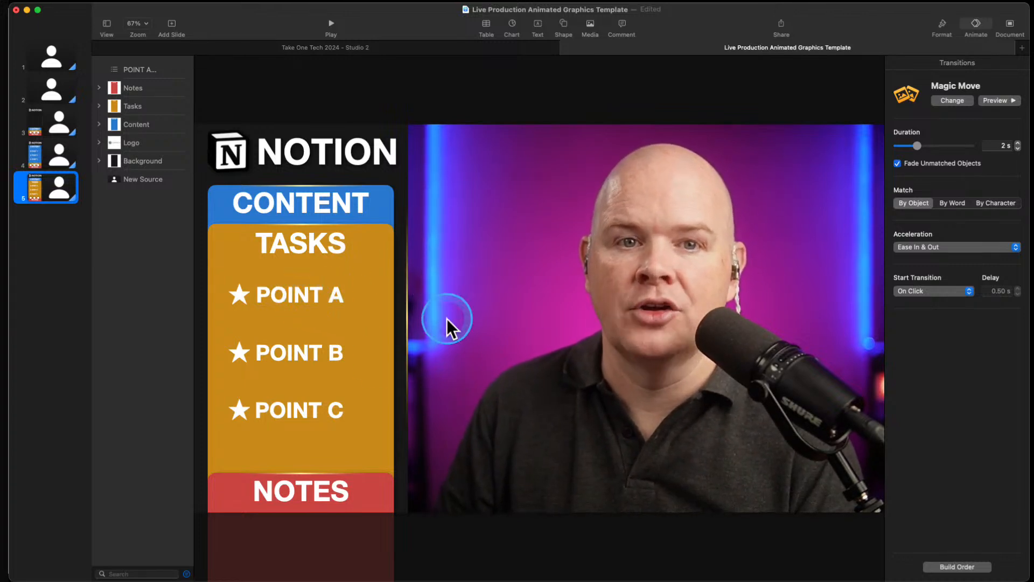
left_click(285, 295)
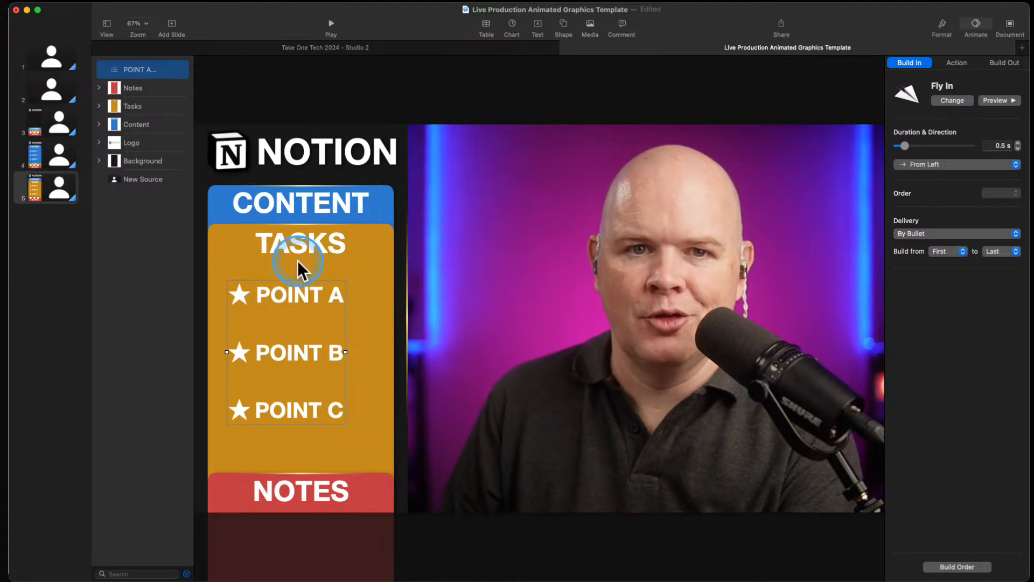
left_click(50, 159)
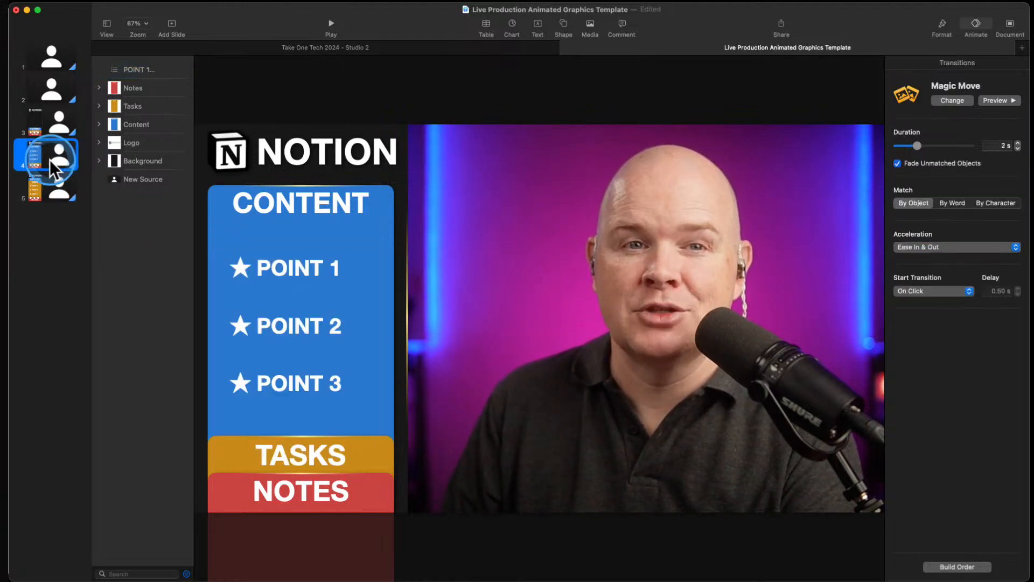
left_click(51, 181)
left_click(54, 153)
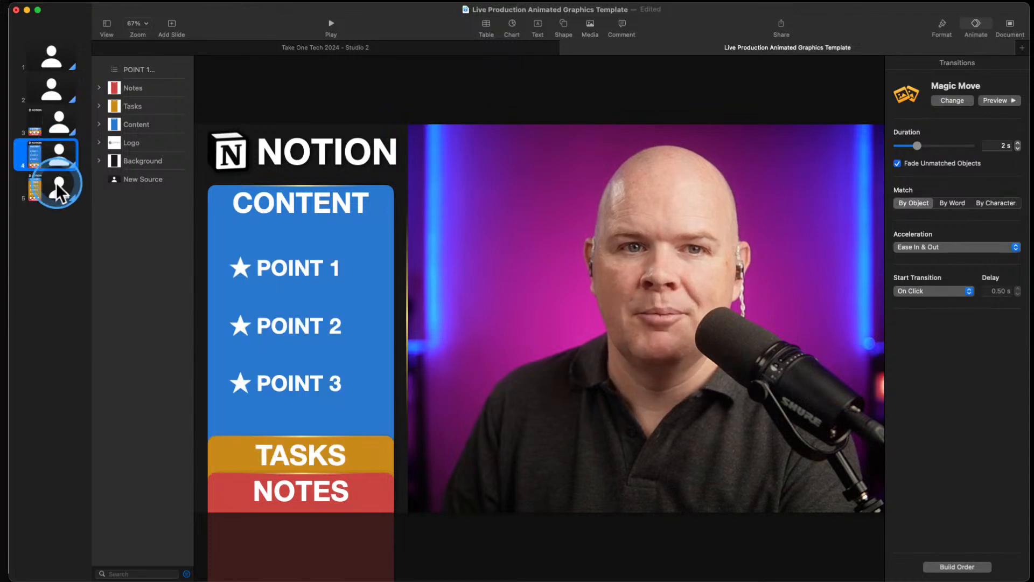
Duplicate the fifth slide, the one with the expanded Tasks card
left_click(24, 183)
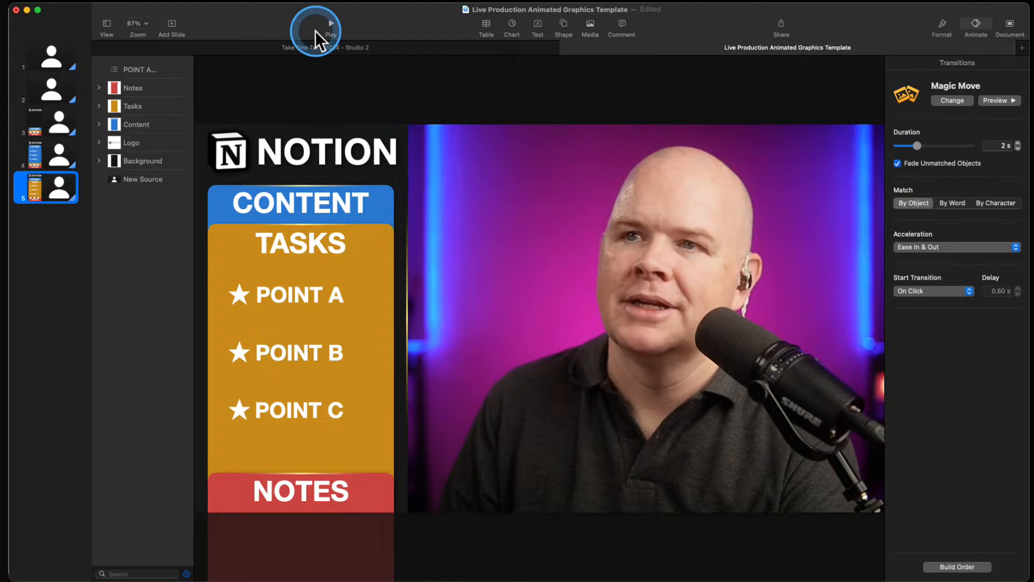
right_click(59, 190)
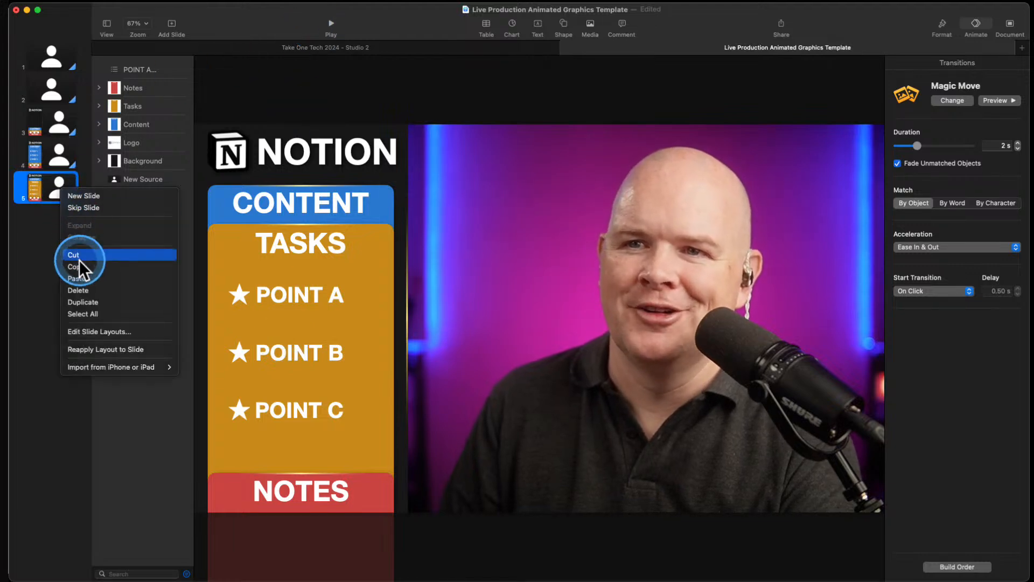
left_click(84, 302)
Play the presentation from the fourth slide through the Tasks card's points to check the transition and fly-in animations
left_click(62, 150)
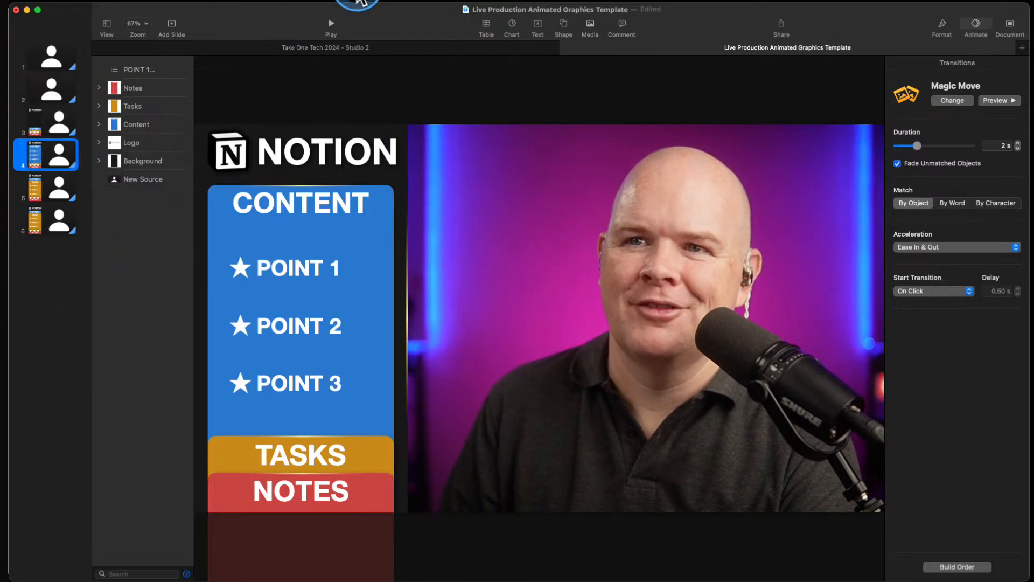
left_click(331, 25)
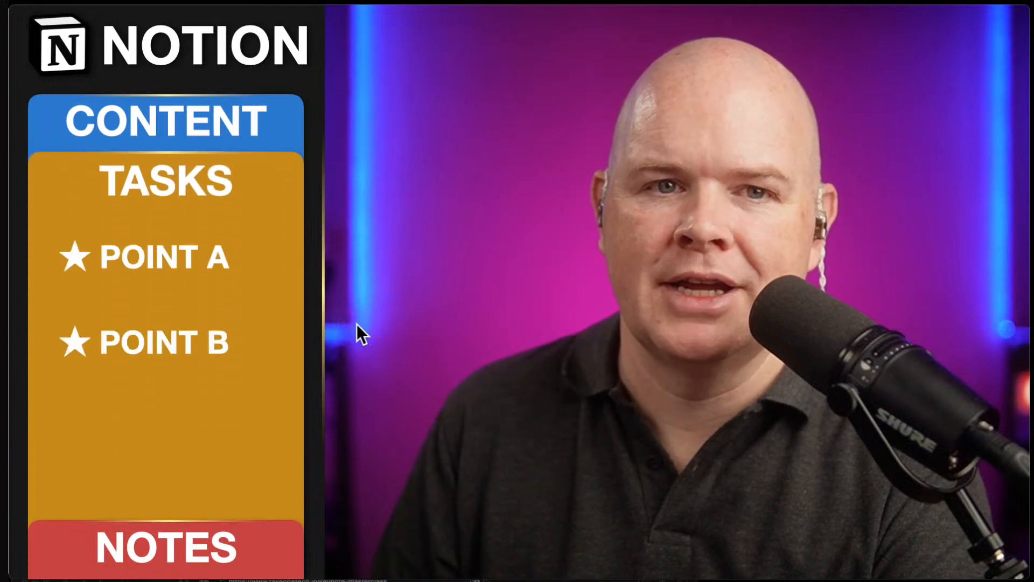
left_click(356, 325)
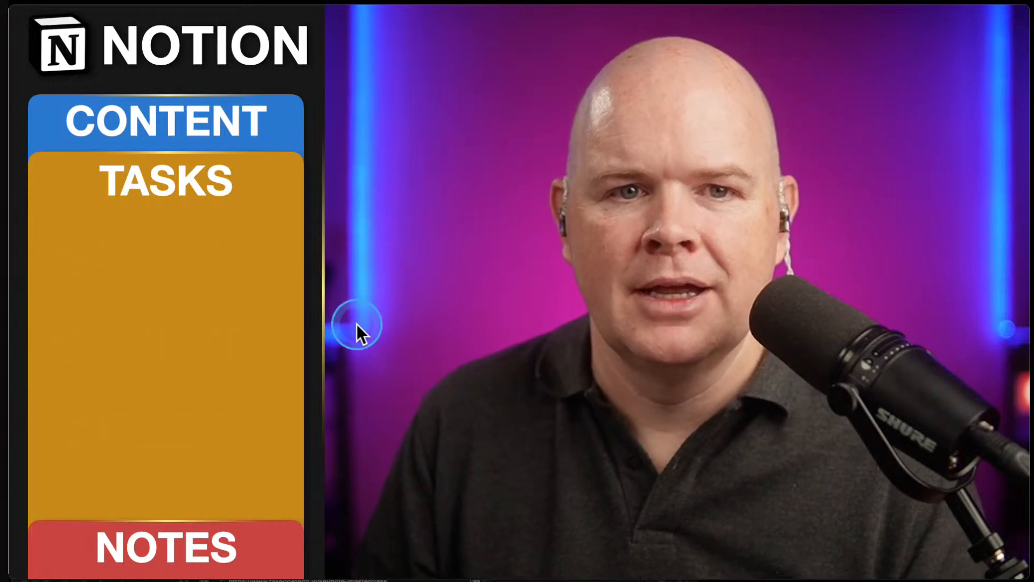
key("Escape")
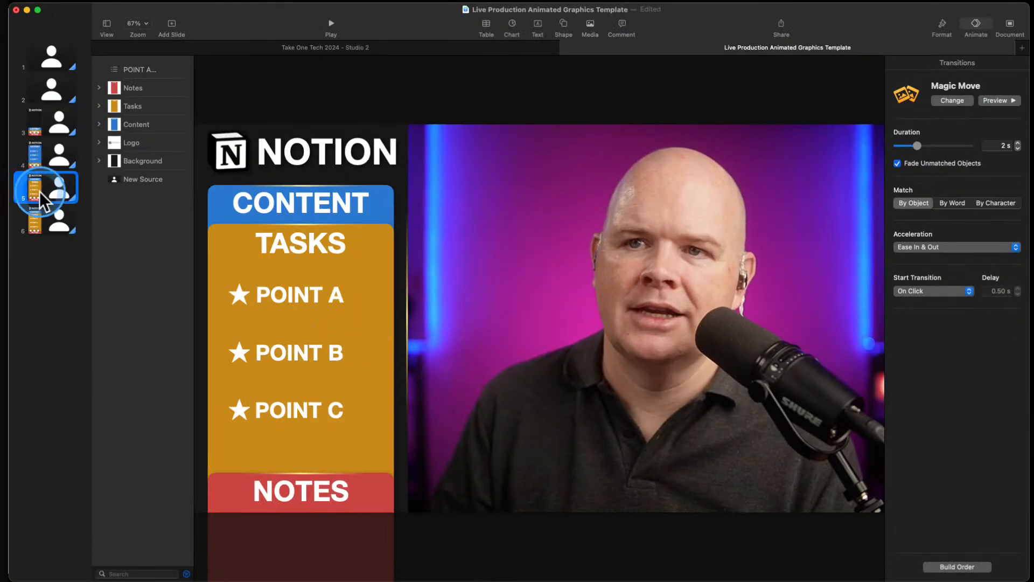
On the sixth slide, raise the Notes card to sit just below the TASKS heading and place the bulleted list on it
left_click(63, 223)
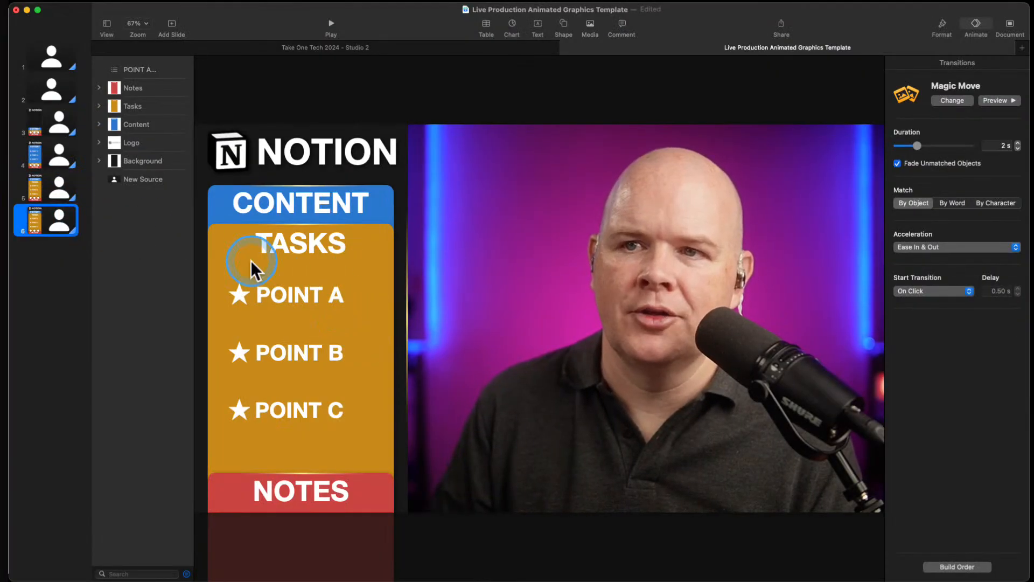
left_click(307, 296)
left_click_drag(301, 295, 637, 300)
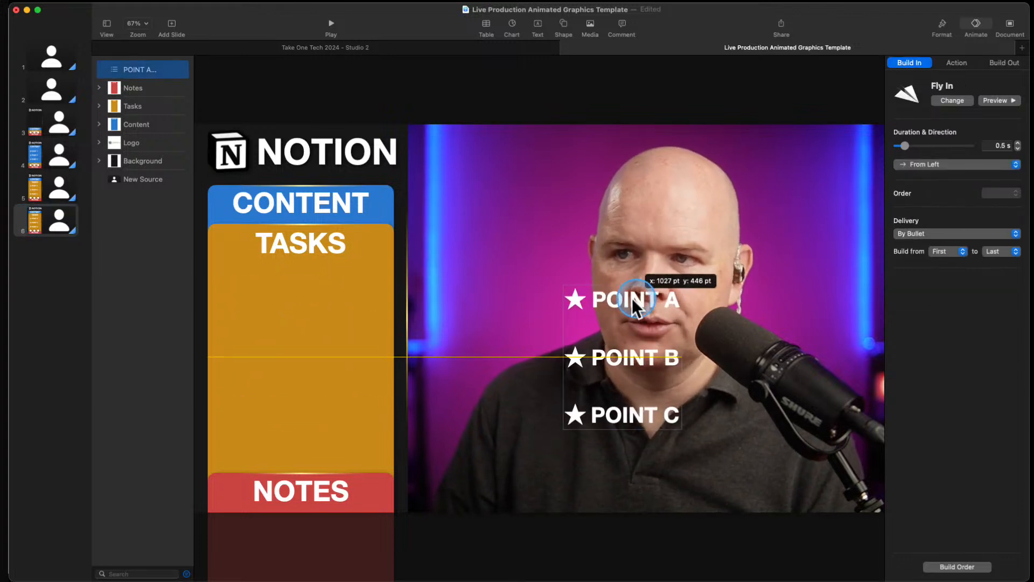
left_click(315, 487)
left_click_drag(315, 487, 328, 287)
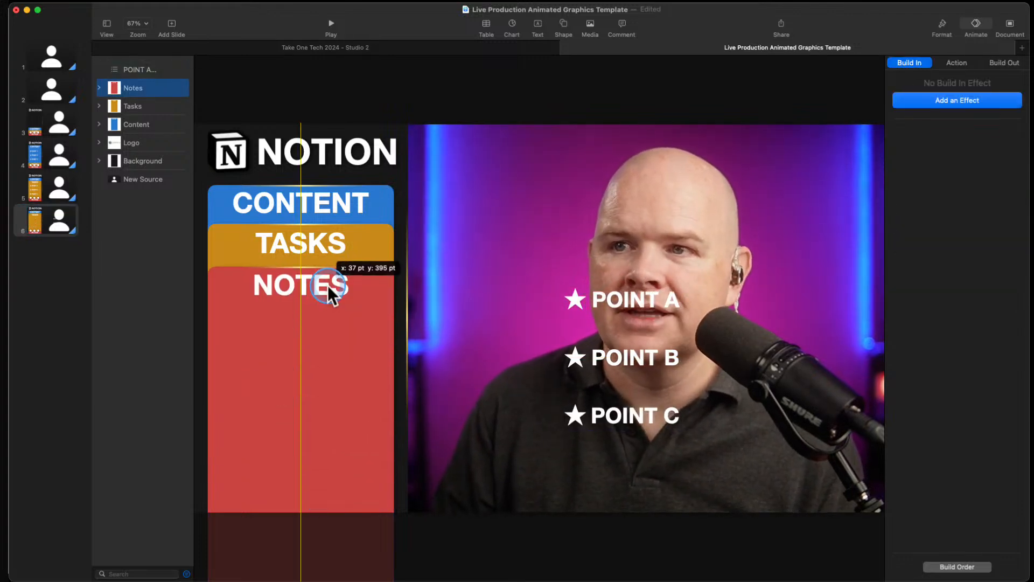
left_click_drag(639, 312, 306, 337)
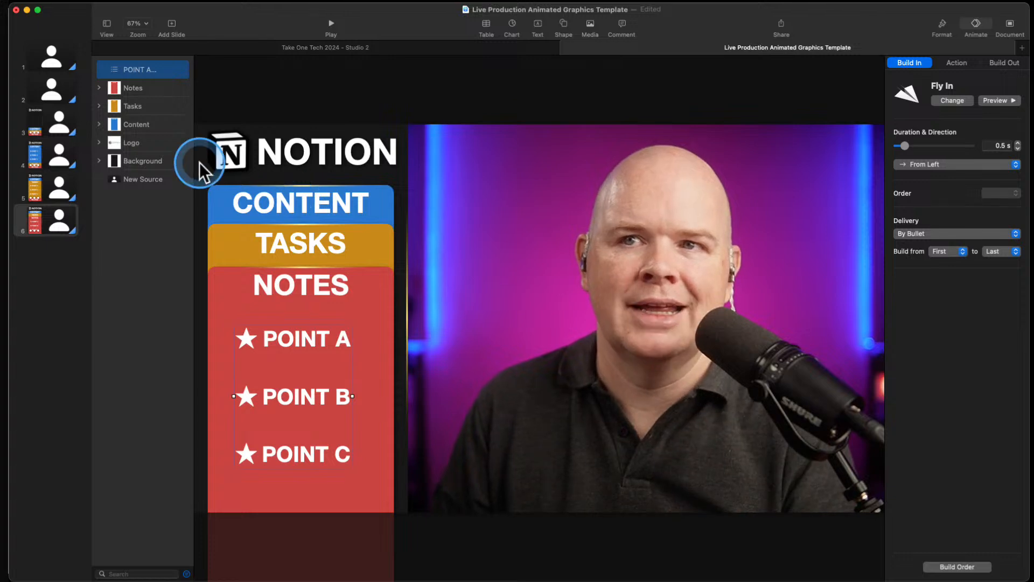
Duplicate the first, full-camera slide and move the copy to the end of the presentation as the seventh slide
left_click(50, 57)
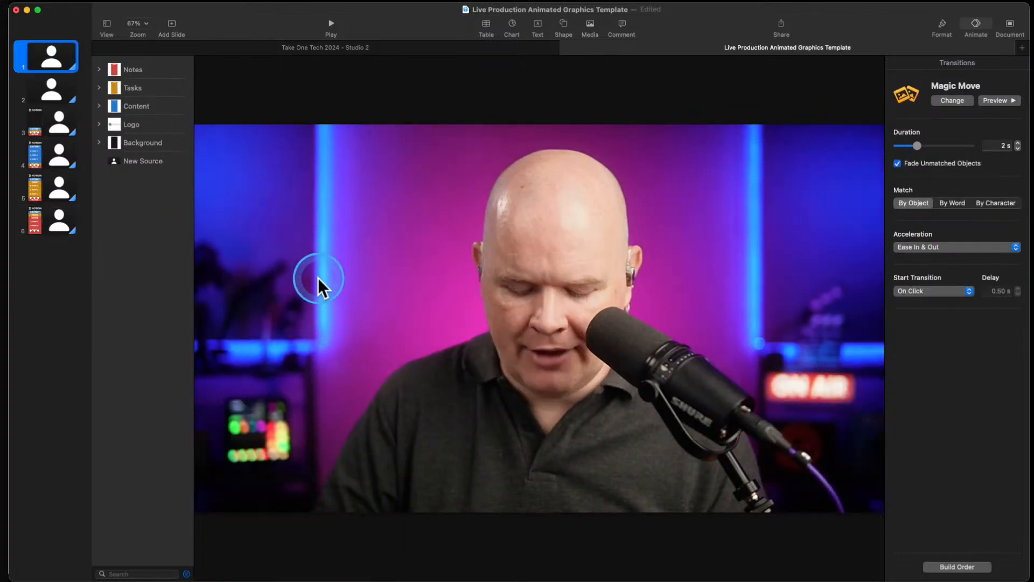
key("super+shift+comma")
key("super+shift+comma")
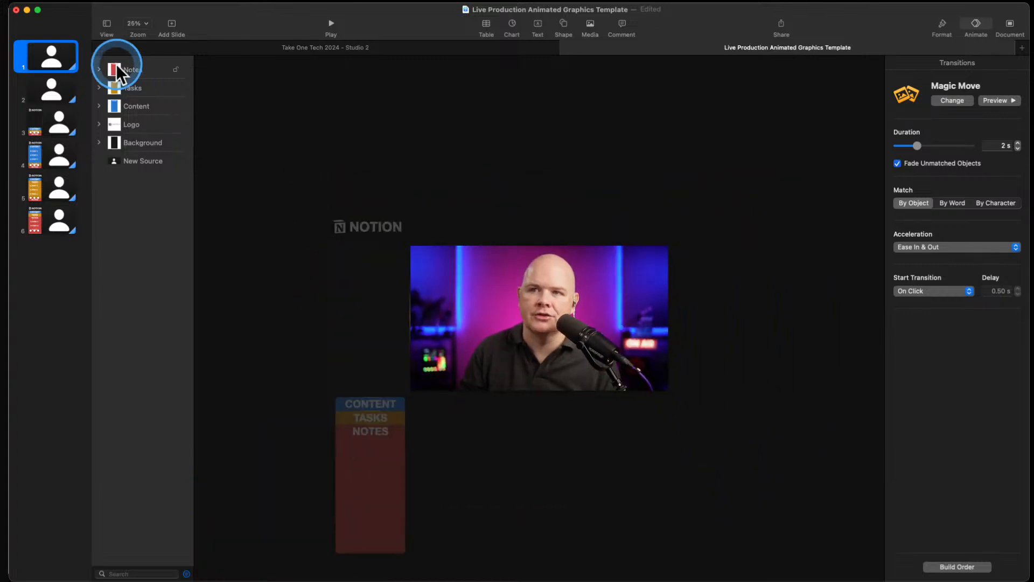
right_click(50, 59)
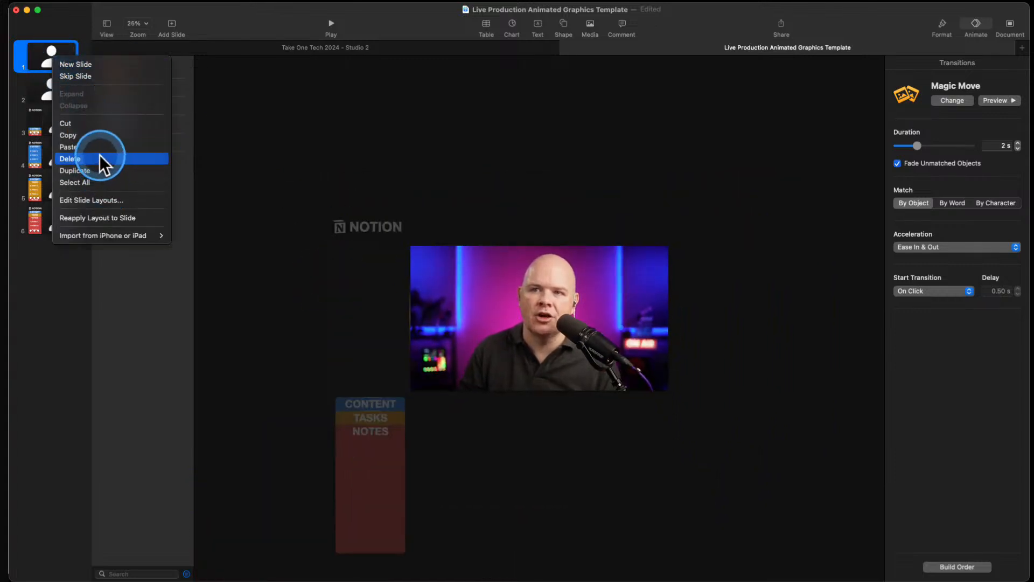
left_click(81, 170)
left_click_drag(54, 69, 57, 285)
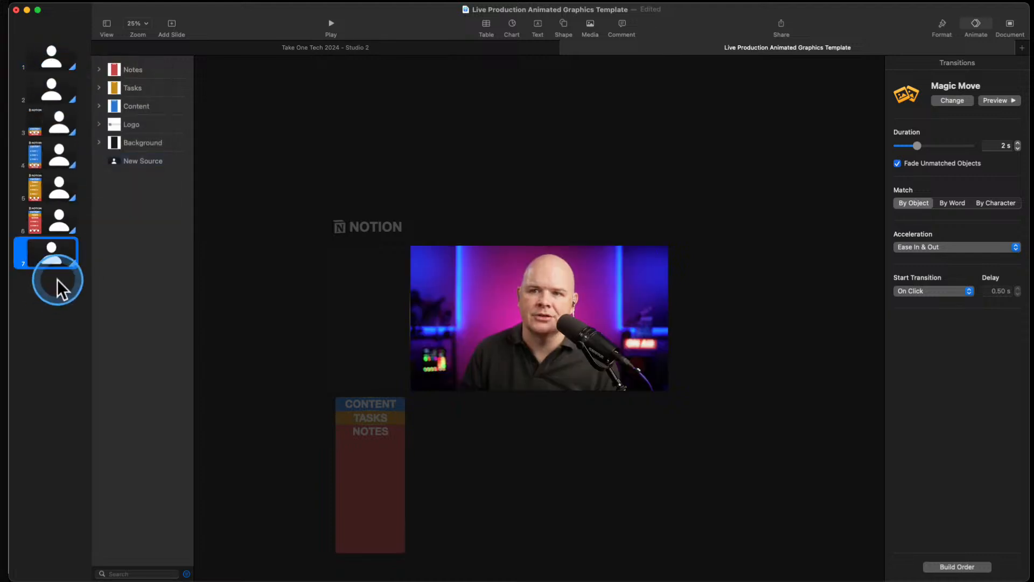
Duplicate the seventh slide to add another full-camera slide at the end
right_click(56, 251)
left_click(83, 363)
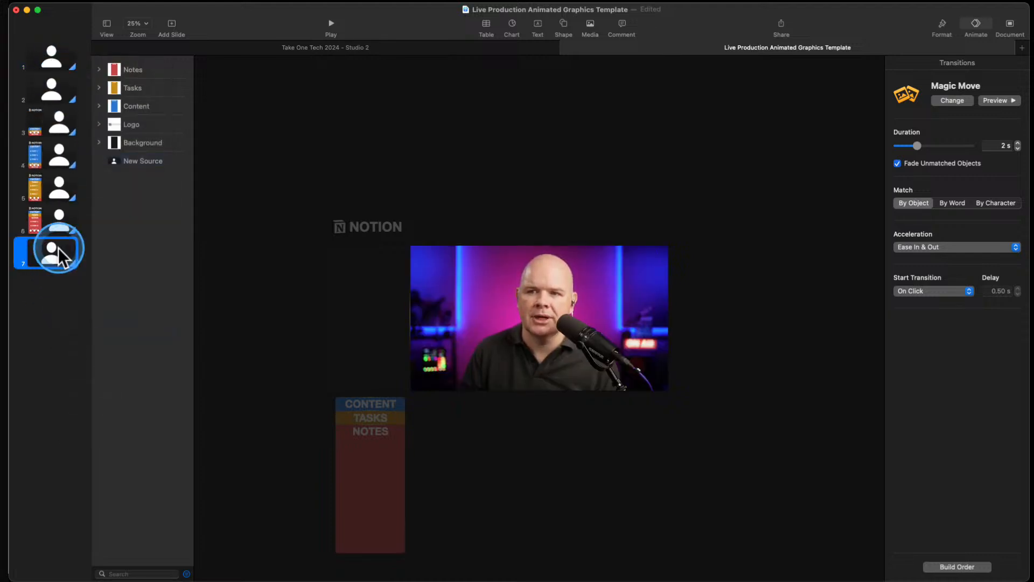
left_click(57, 248)
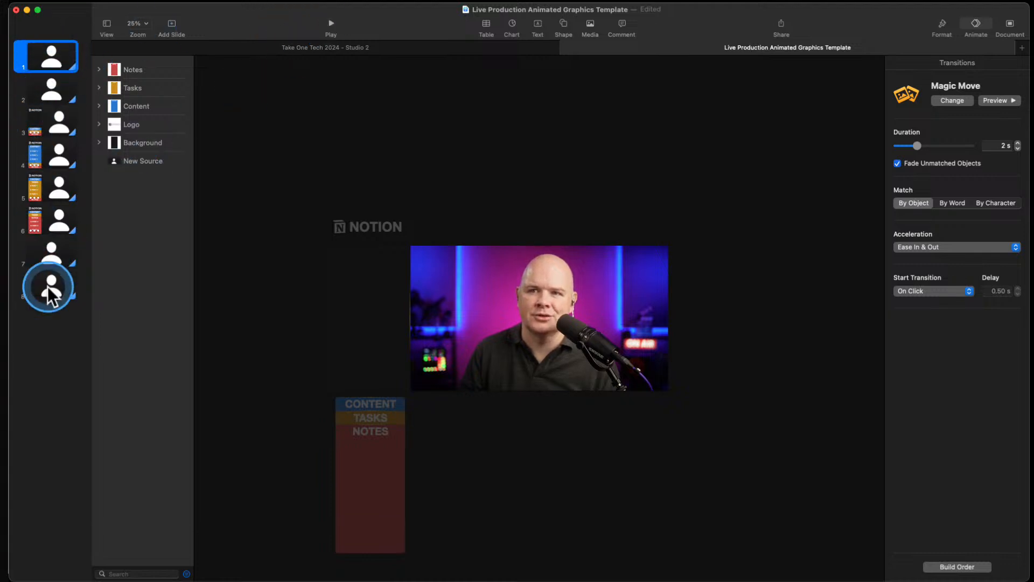
Play the presentation from the first slide and advance it to check the transition from the full camera to the graphics
left_click(329, 25)
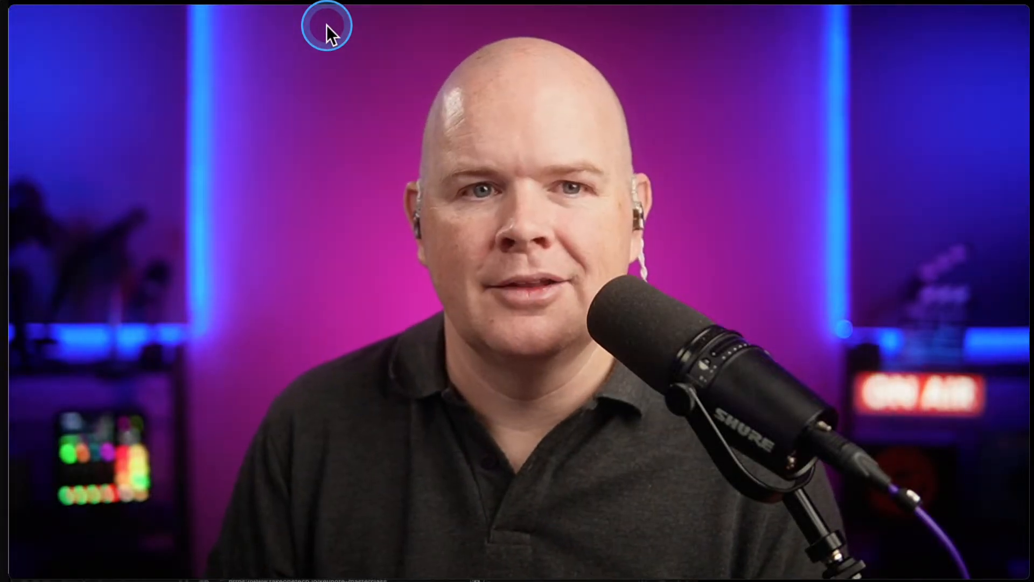
key("Right")
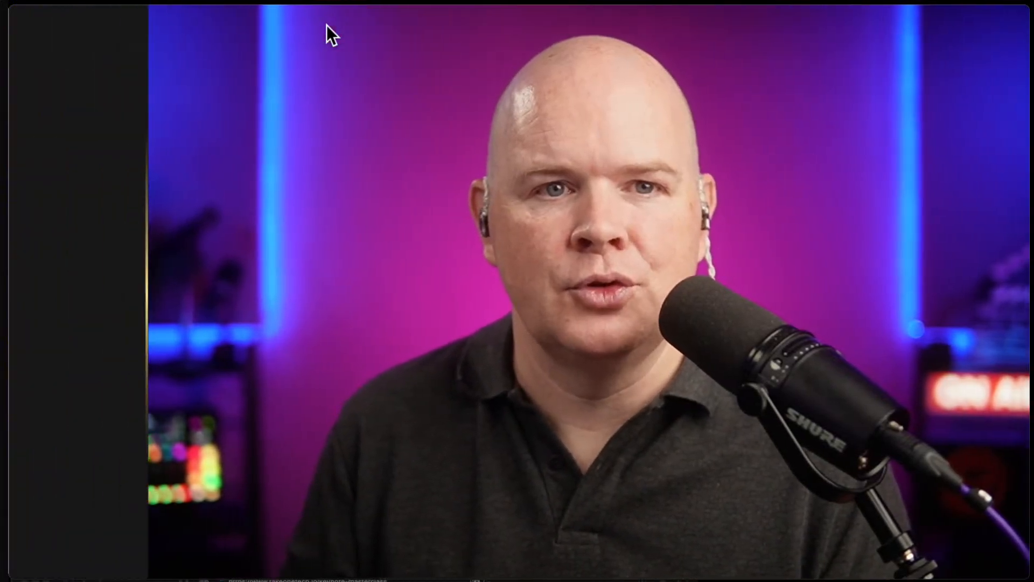
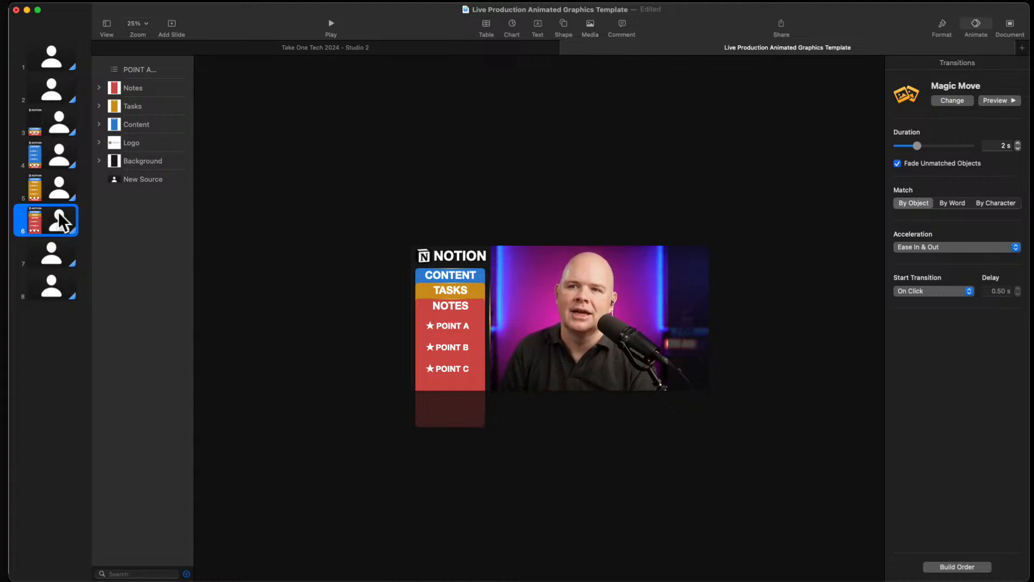
On the eighth slide, delete the Notes, Tasks and Content cards and the Background panel, keeping the Notion logo and camera
left_click(51, 286)
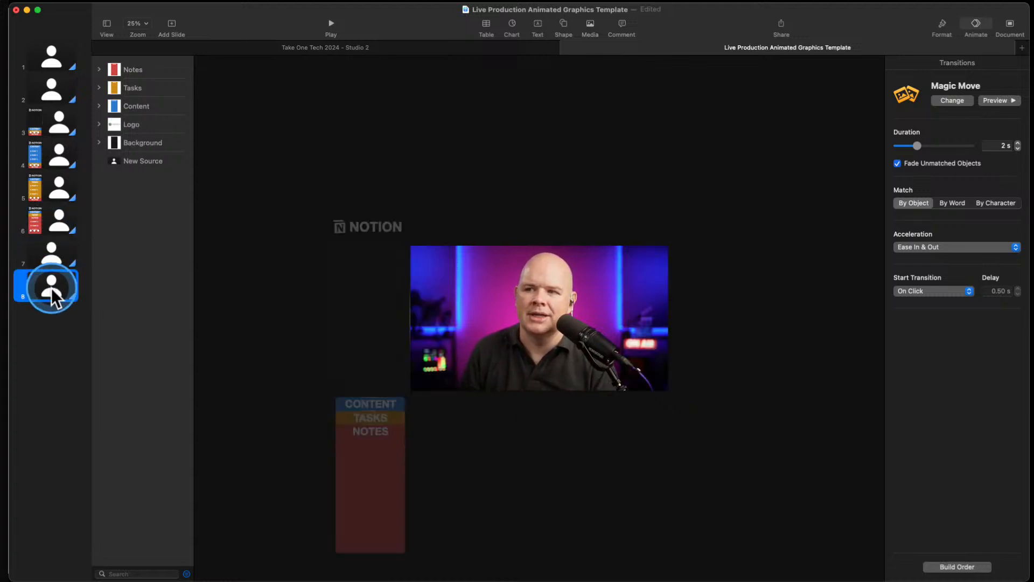
left_click_drag(525, 480, 280, 402)
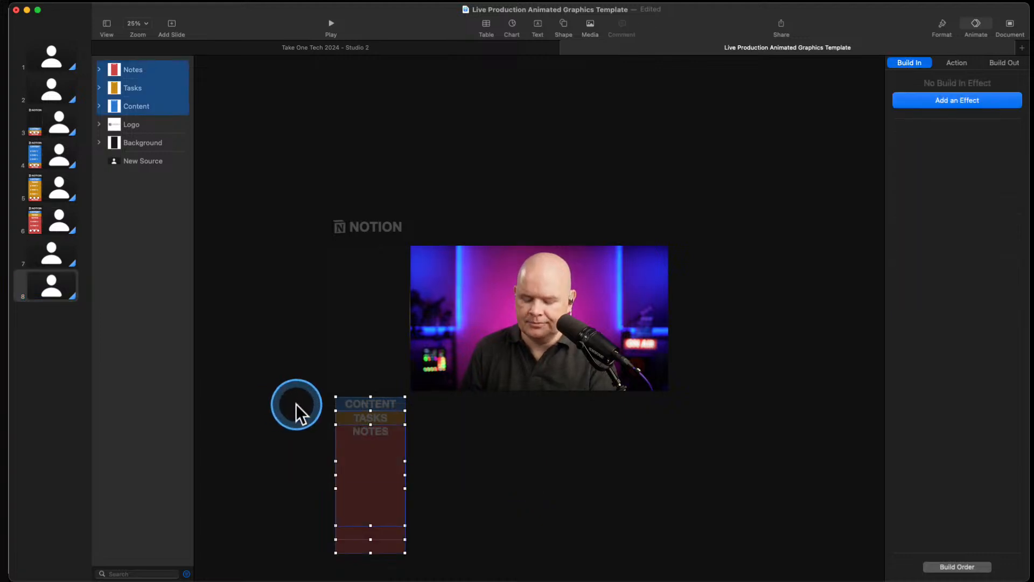
key("Delete")
left_click_drag(374, 200, 306, 494)
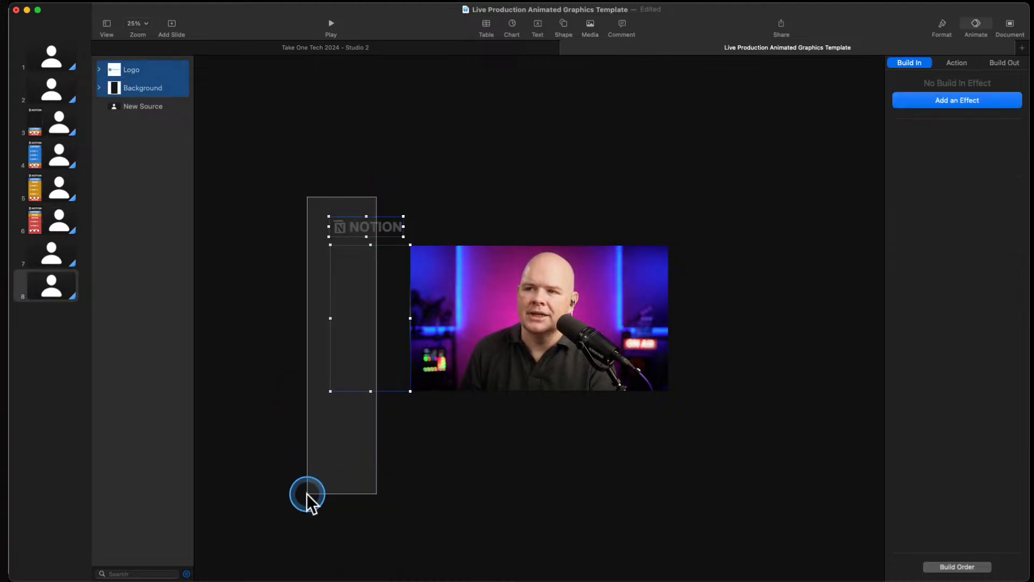
left_click(421, 184)
left_click(373, 312)
key("Delete")
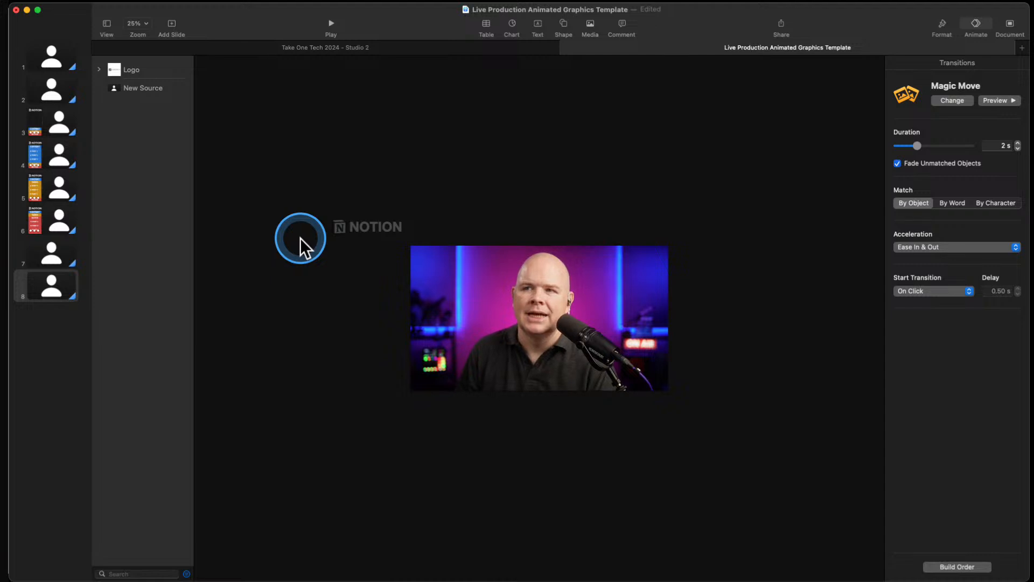
Insert a rounded rectangle as a tall panel about 476 pt wide, with lightly rounded corners, over the camera picture's left side
left_click(561, 29)
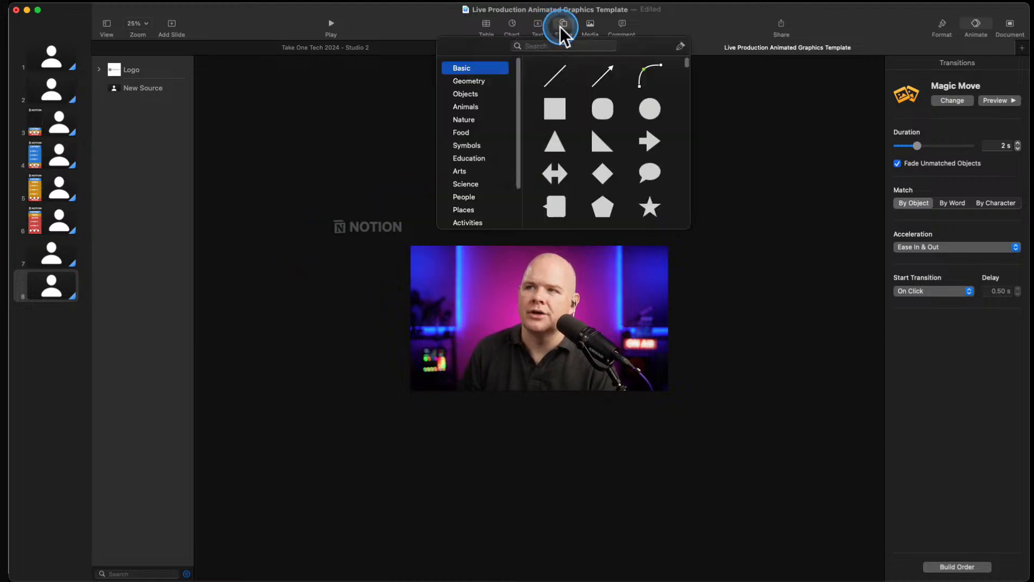
left_click(599, 110)
left_click_drag(540, 318, 479, 389)
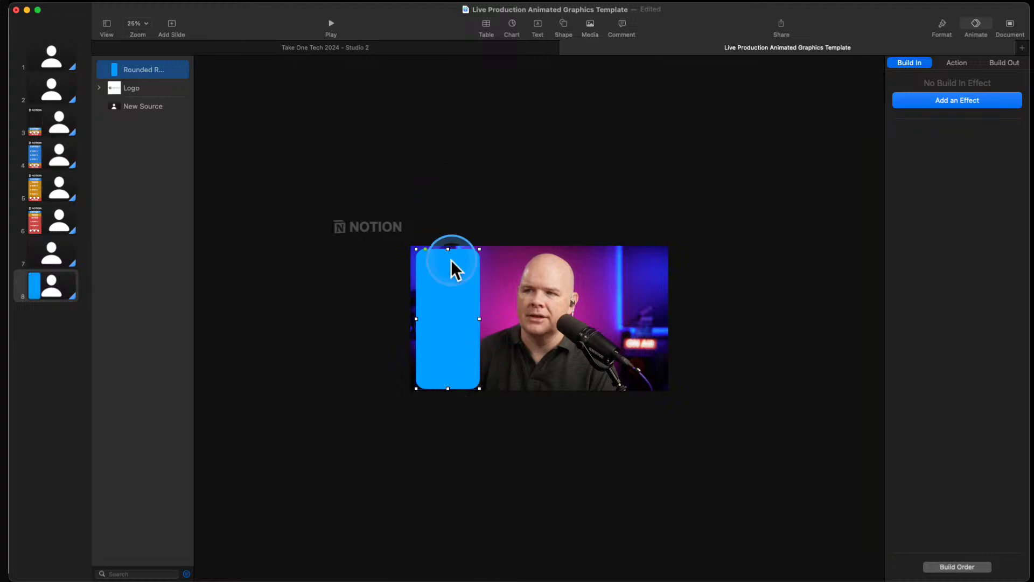
left_click_drag(447, 247, 446, 245)
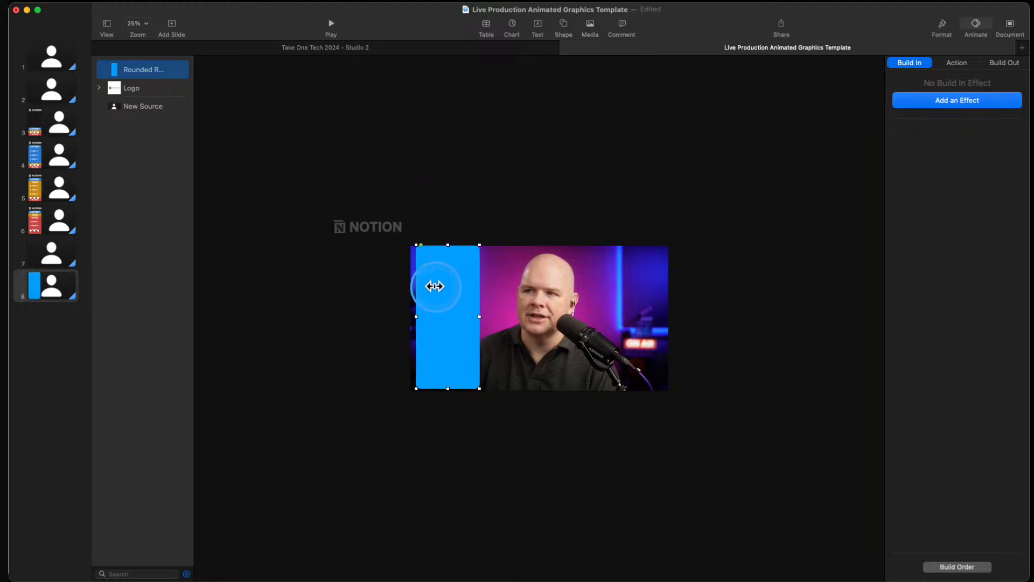
Set the blue panel's height to 1080 pt and its Y position to 0 pt to fill the slide's full height
left_click(940, 28)
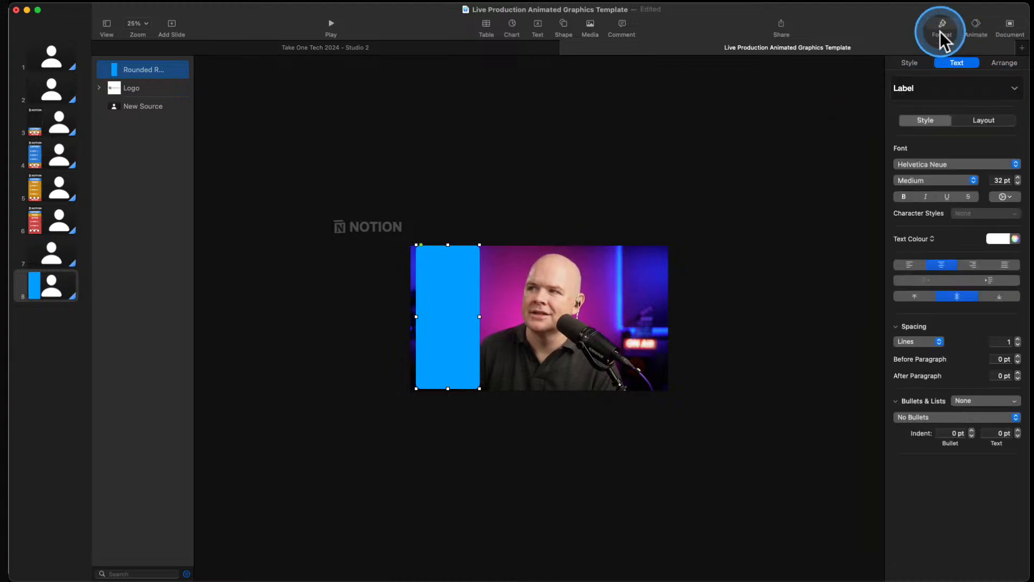
left_click(1003, 65)
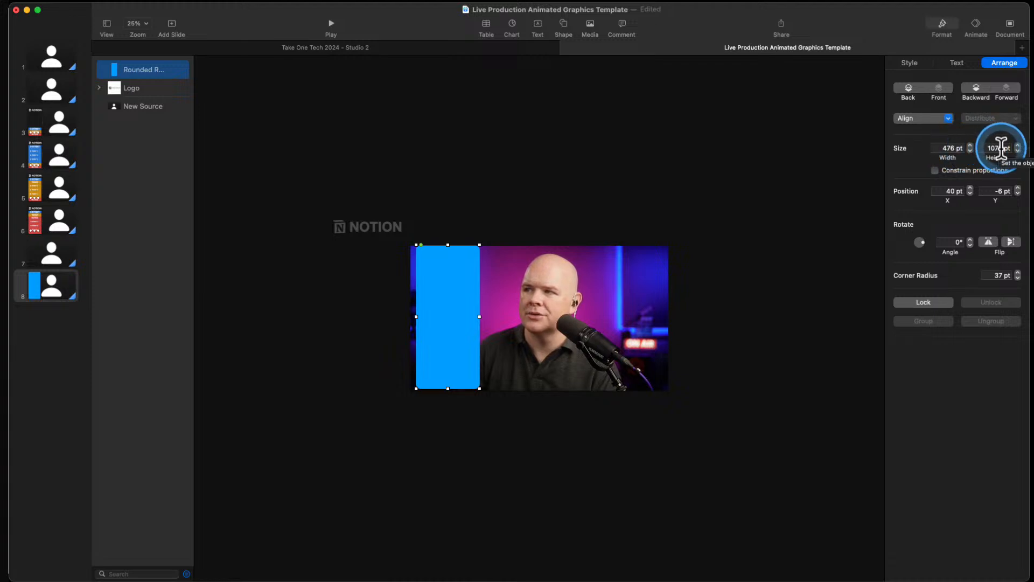
key("BackSpace")
key("BackSpace")
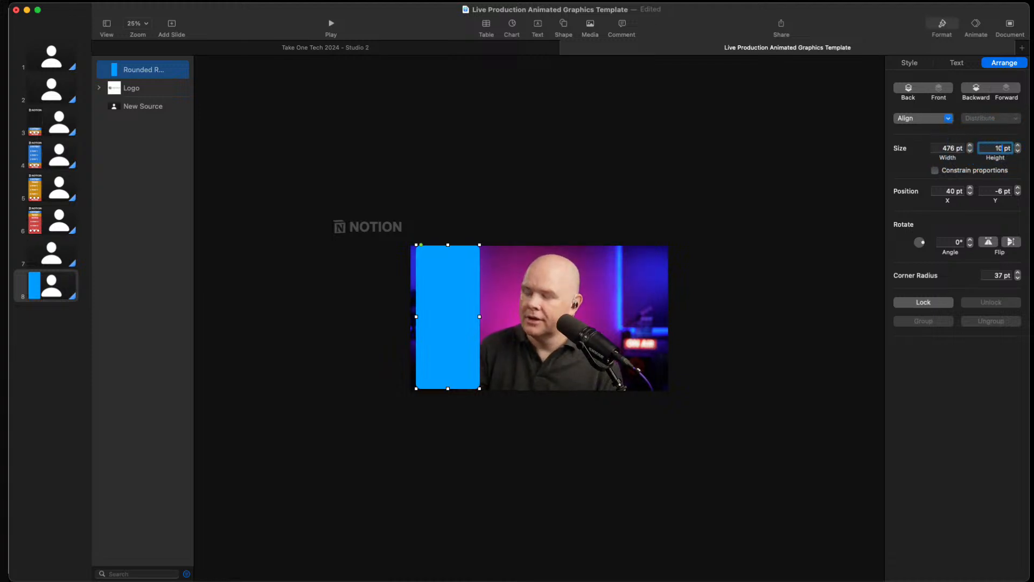
type("89")
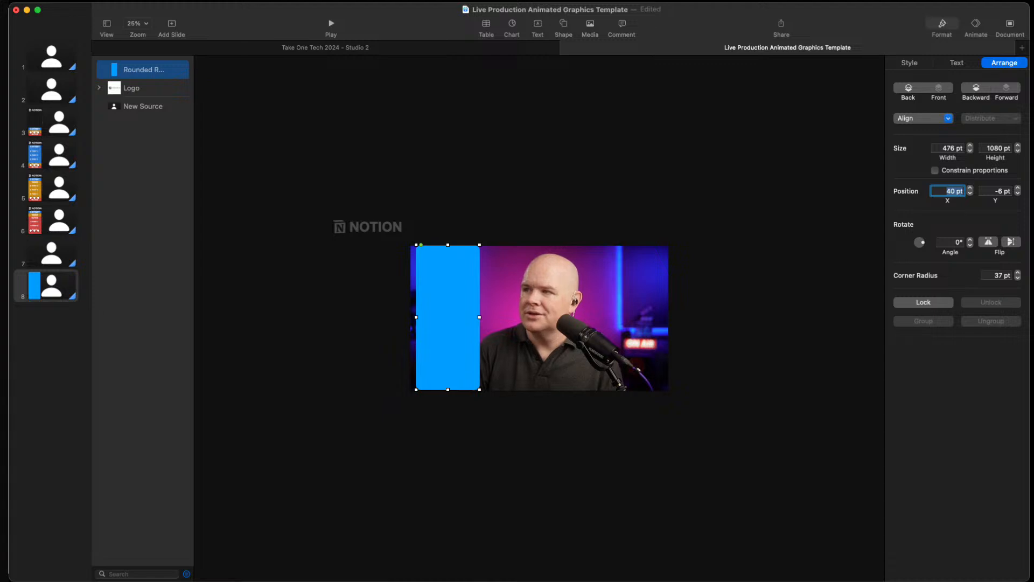
type("0")
key("Tab")
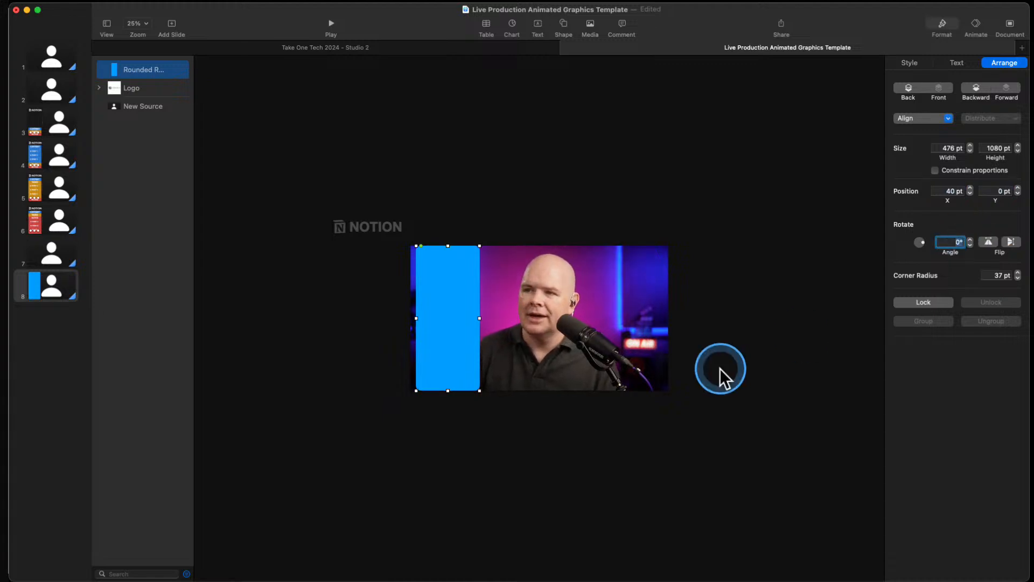
Move the blue panel to overhang the slide's left edge at about X -36 pt and widen it to about 486 pt
left_click_drag(446, 311, 470, 318)
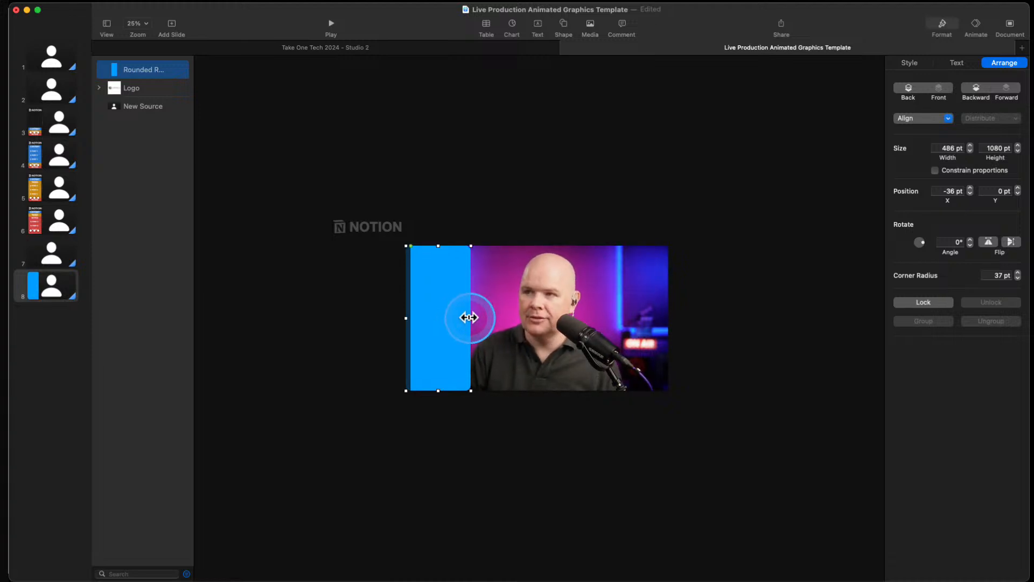
scroll(468, 318, "up", 5)
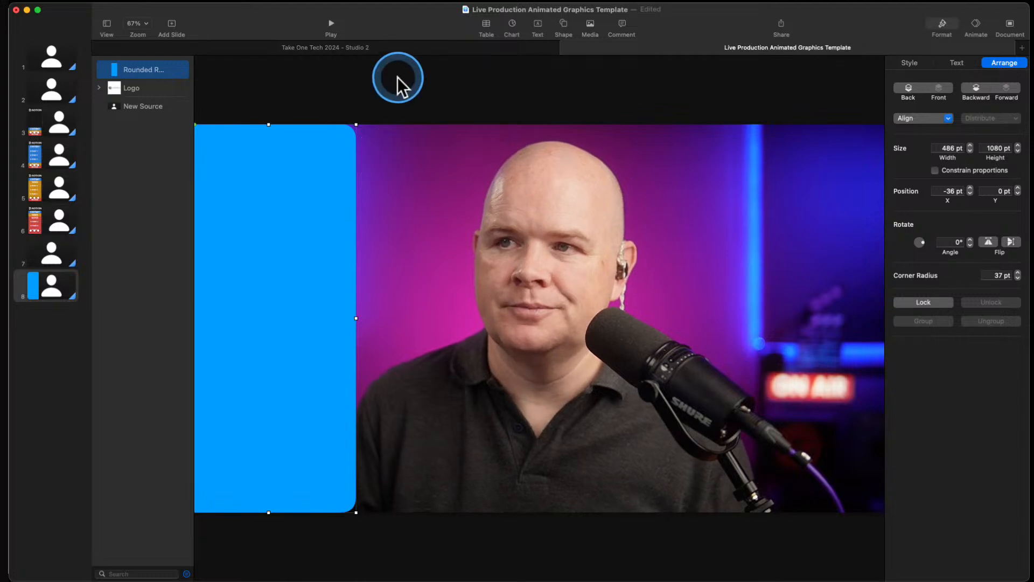
left_click(398, 77)
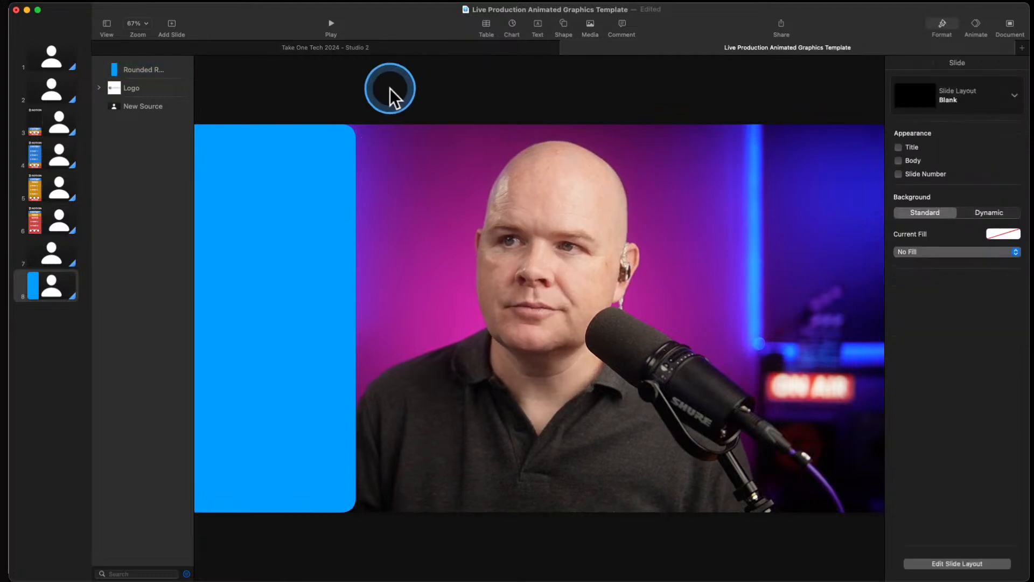
Change the tall blue panel's fill to the dark, near-black background colour
left_click(293, 240)
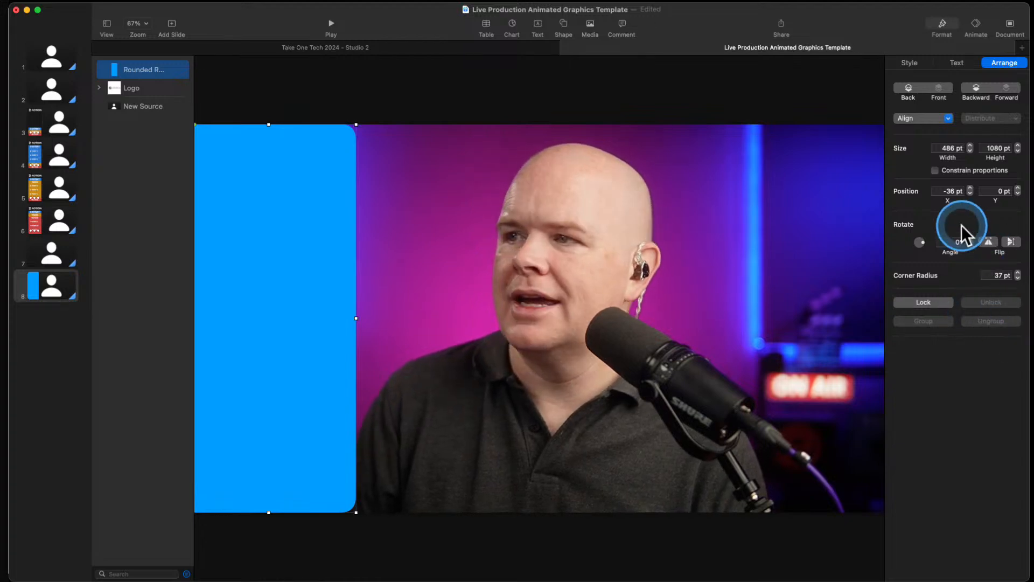
left_click(910, 64)
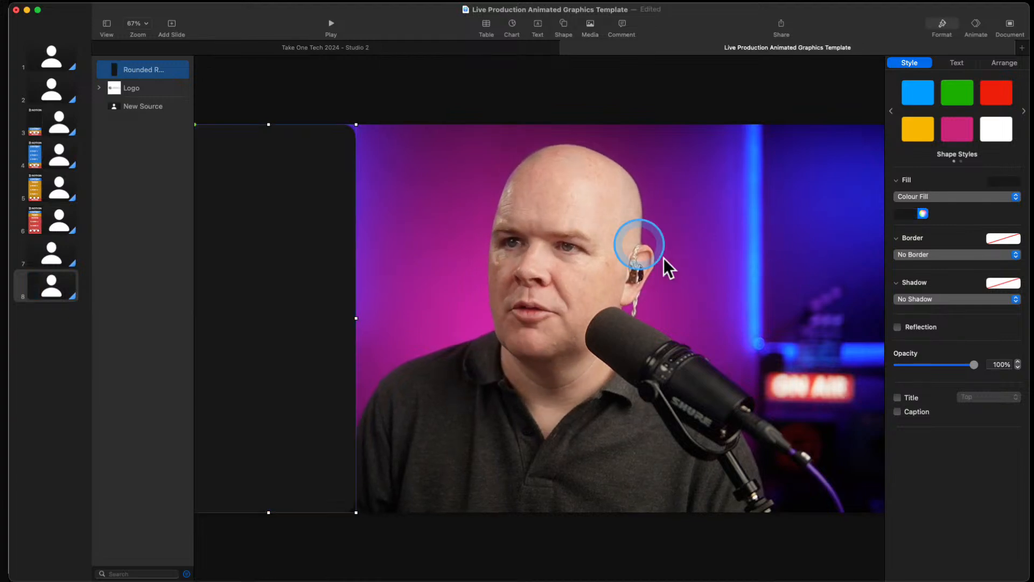
left_click(384, 95)
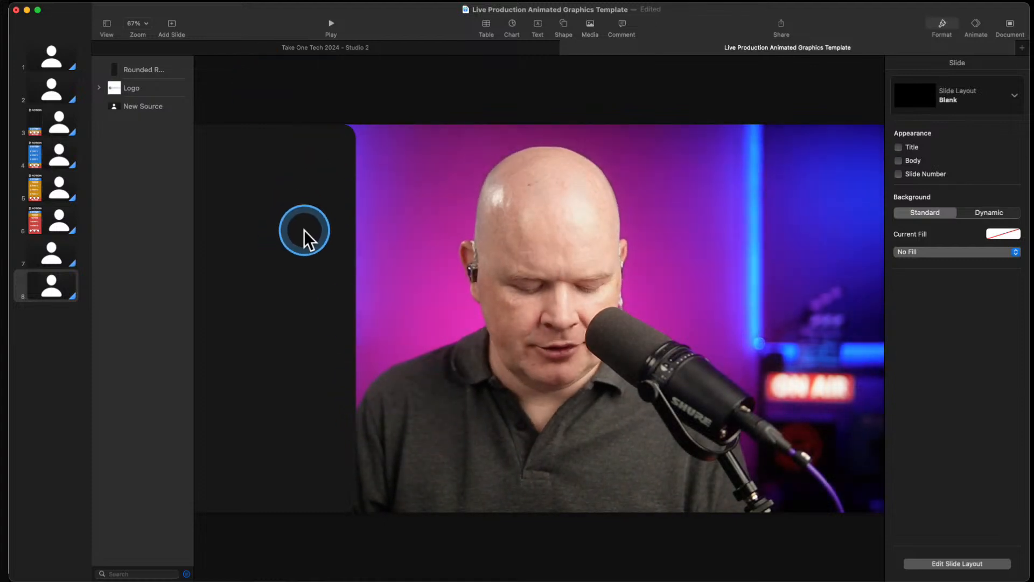
Duplicate the dark panel and shrink the copy to a small square tab protruding from the panel's right edge near its top
left_click_drag(297, 230, 441, 246)
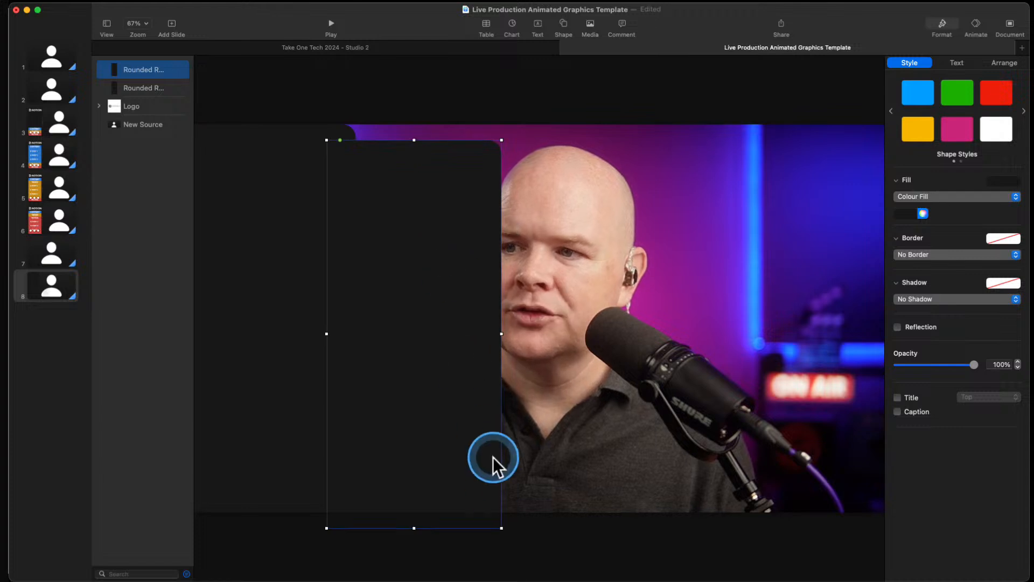
left_click_drag(502, 529, 352, 173)
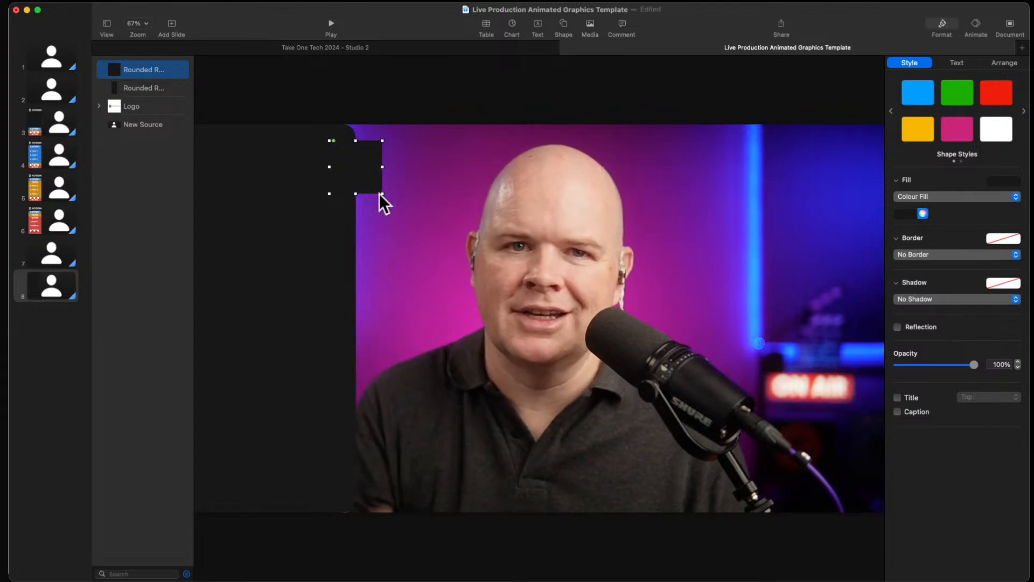
left_click_drag(379, 192, 386, 166)
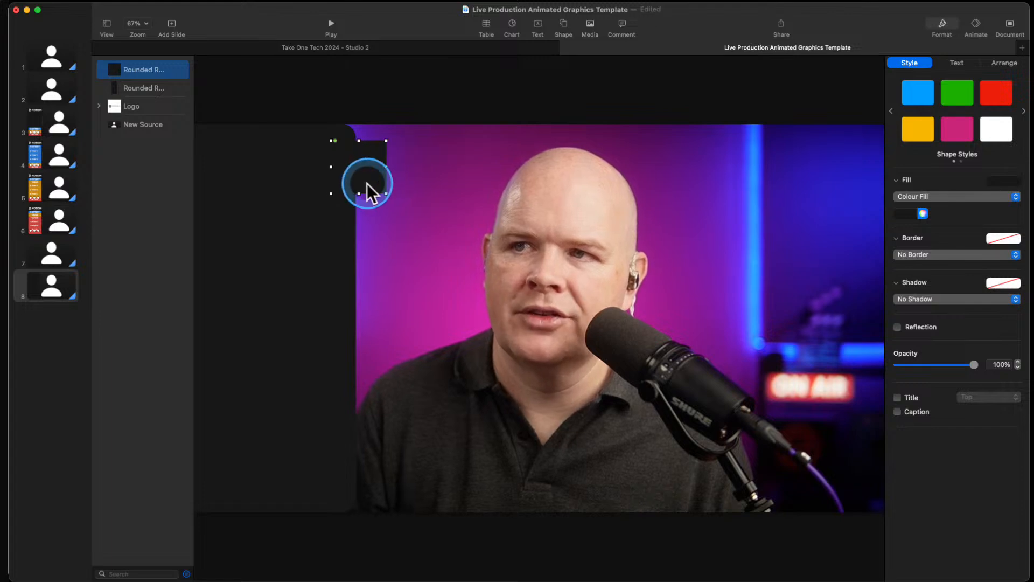
Add a text box reading "A" and place it on the small dark tab
left_click(950, 64)
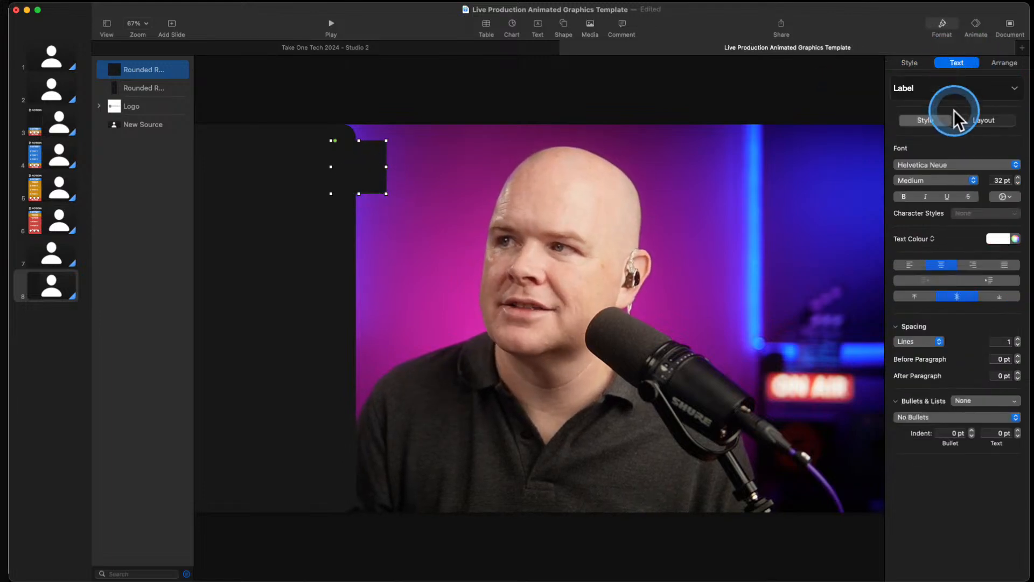
left_click(538, 26)
left_click_drag(538, 321, 363, 166)
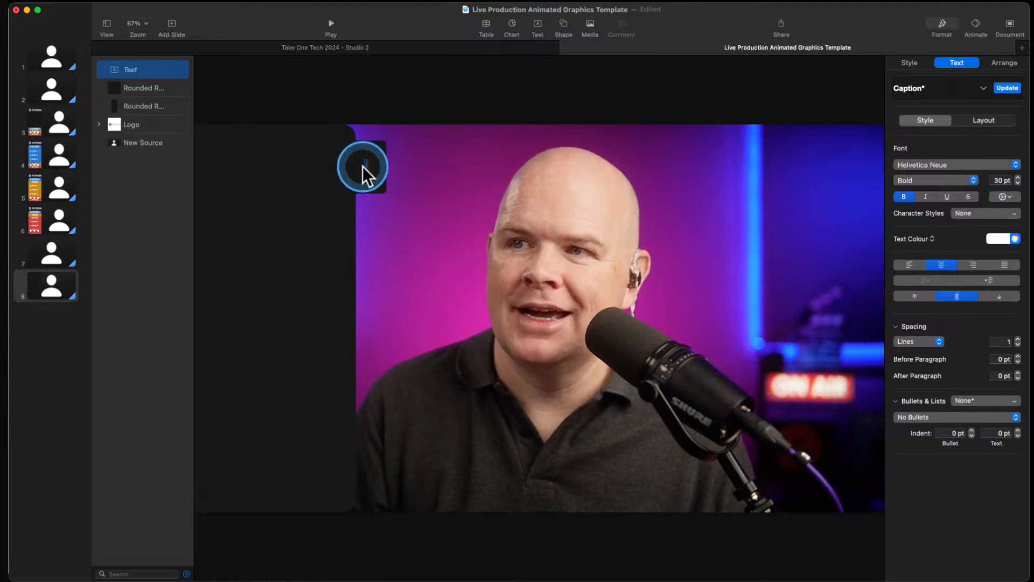
double_click(363, 166)
type("A")
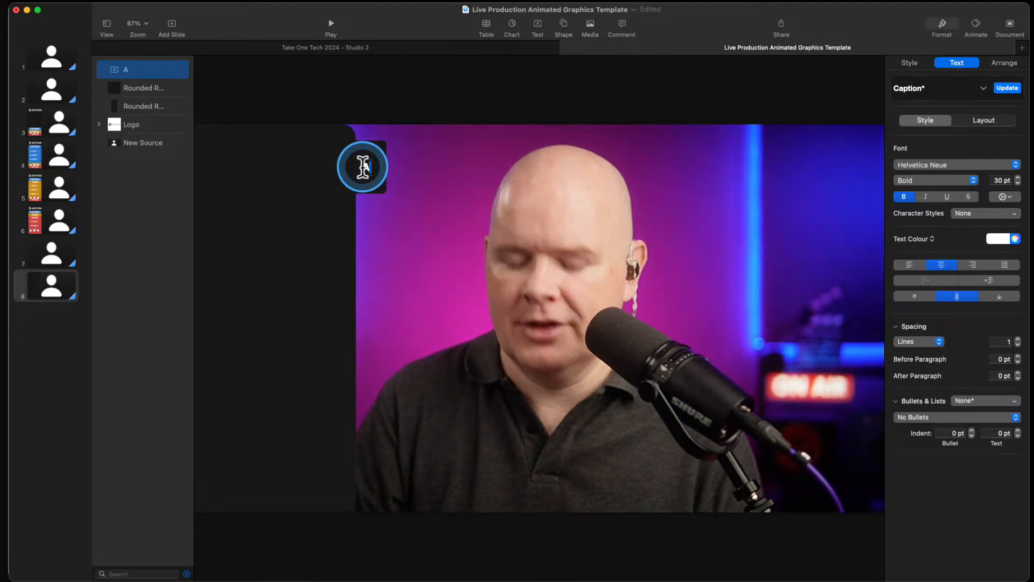
left_click(357, 167)
left_click_drag(366, 163, 368, 164)
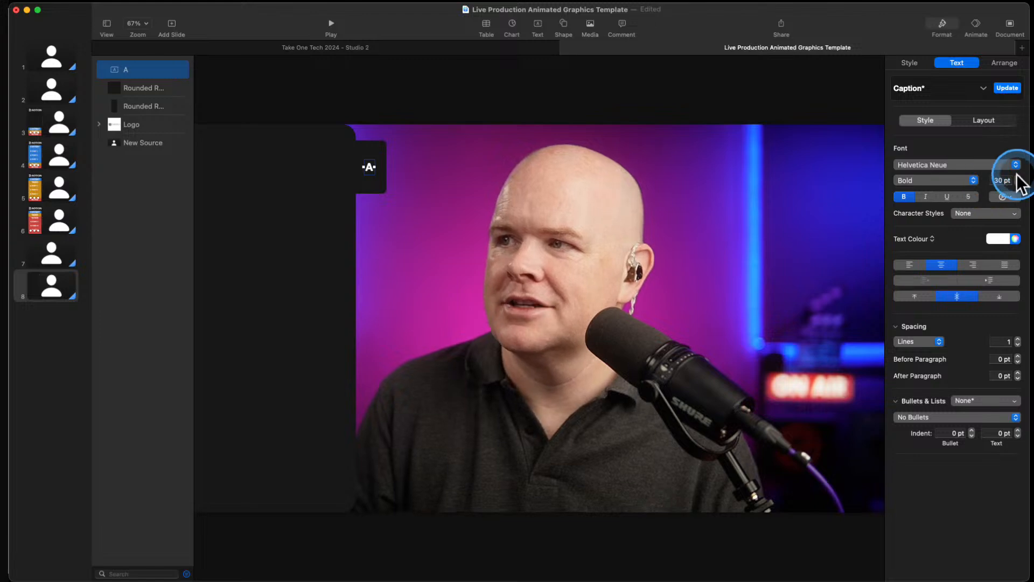
Set the "A" label's font size to 100 pt and adjust the label and tab so the letter sits centred
left_click_drag(1004, 180, 966, 176)
type("1")
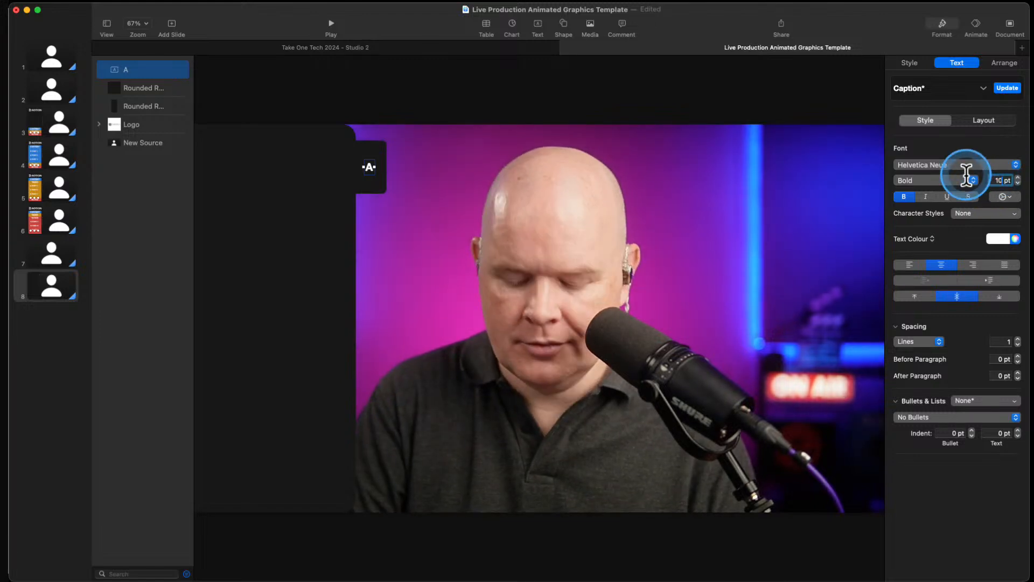
type("00")
key("Tab")
left_click(559, 209)
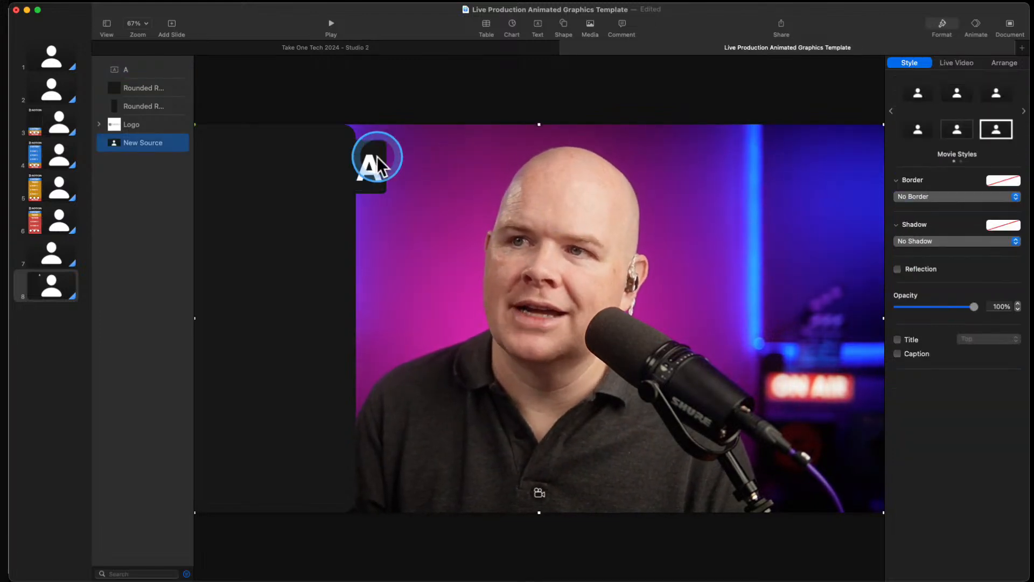
left_click_drag(380, 144, 370, 164)
left_click(389, 192)
left_click(507, 242)
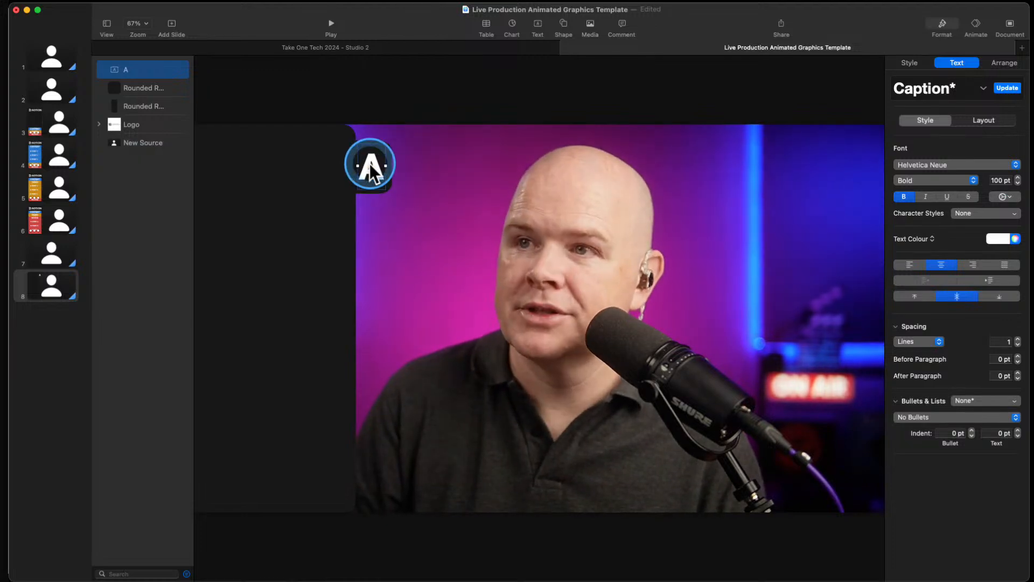
left_click(454, 212)
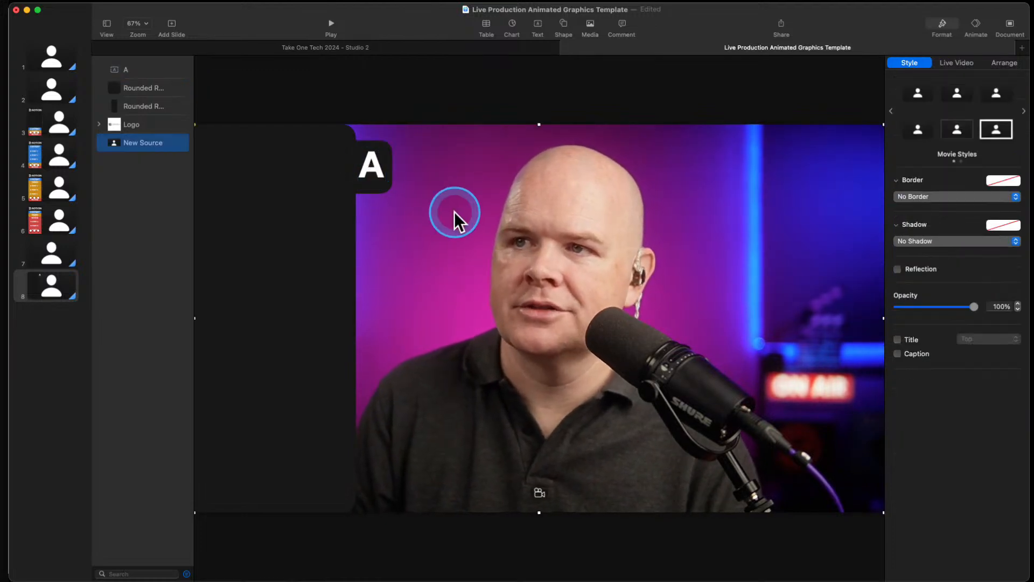
Add a solid line border to the tall dark side panel
left_click(379, 170)
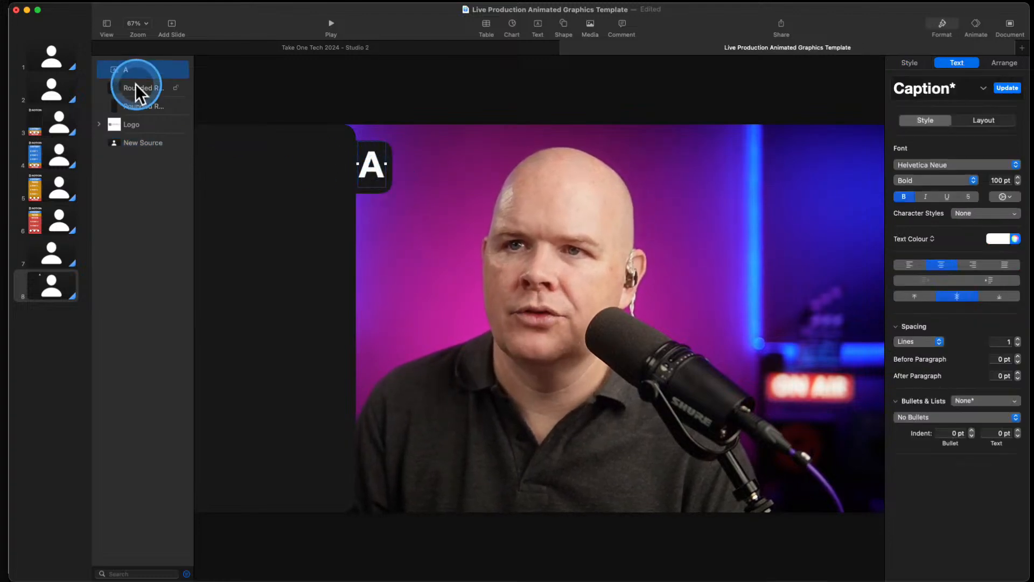
left_click(389, 150)
left_click(304, 230)
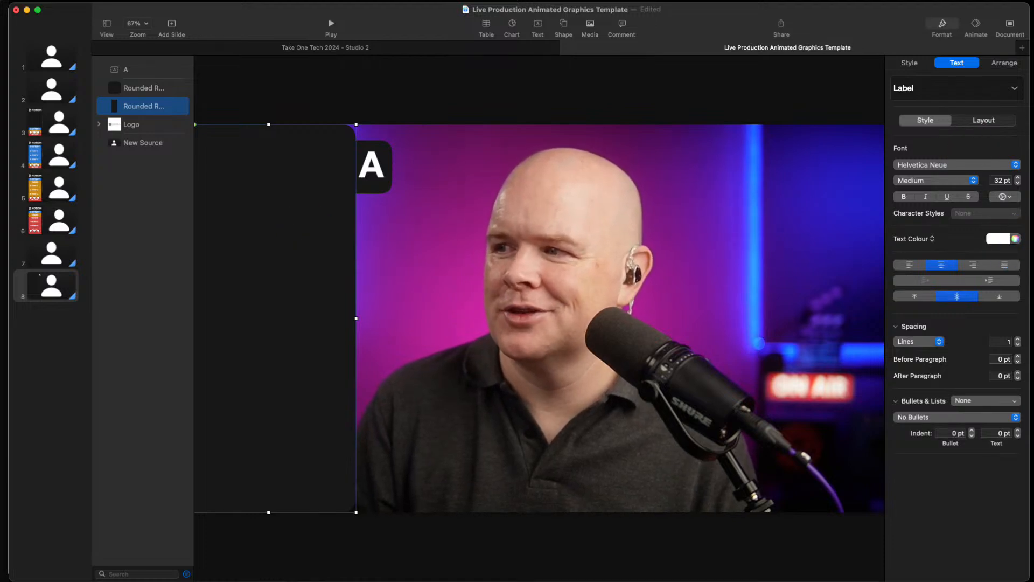
left_click_drag(635, 351, 762, 397)
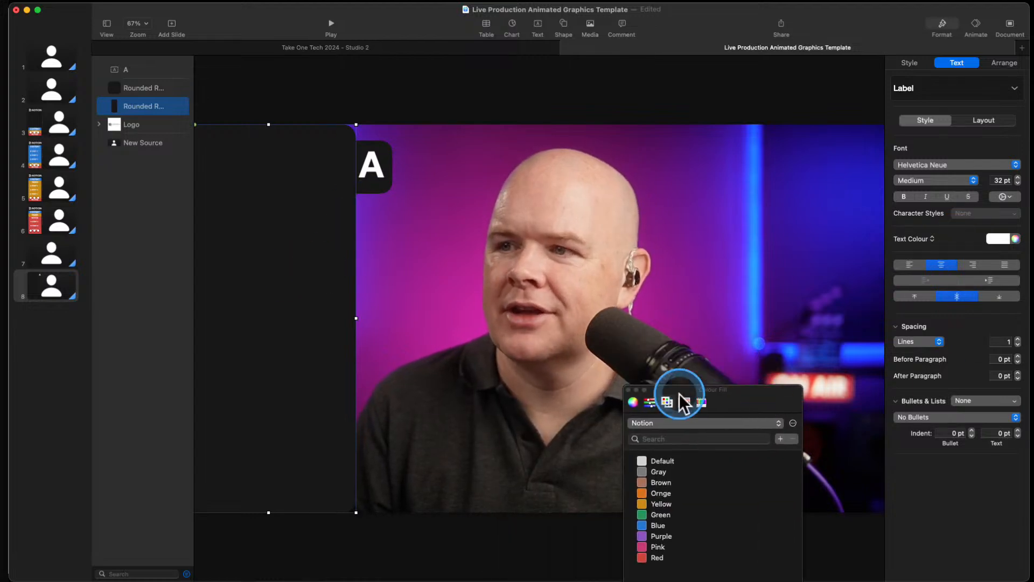
left_click(910, 62)
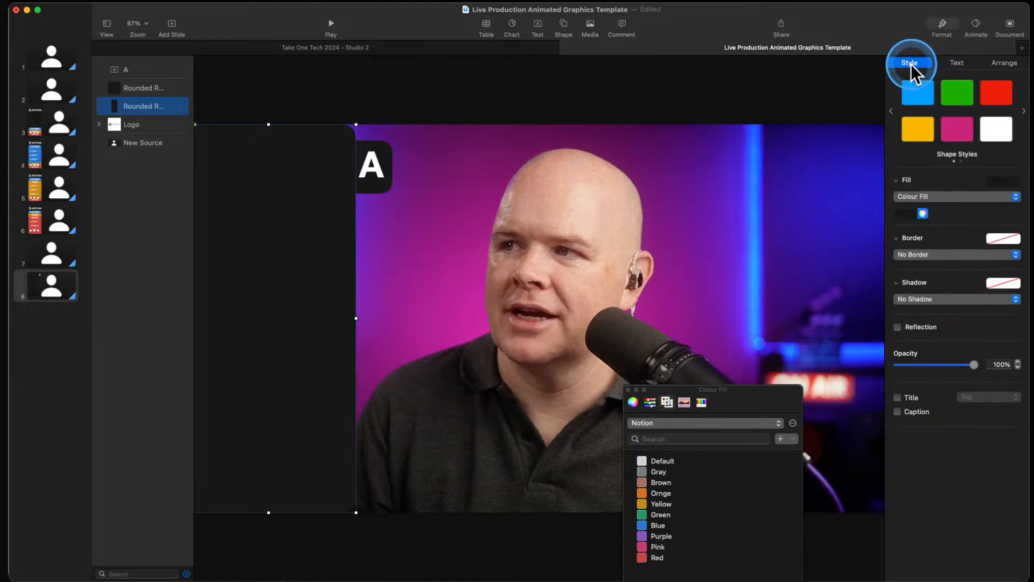
left_click(908, 254)
left_click(932, 252)
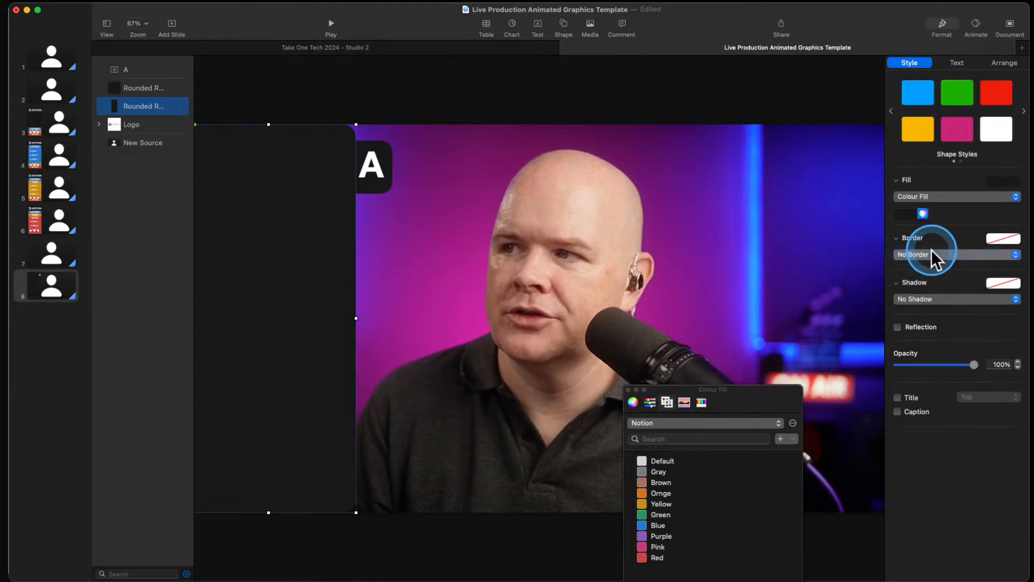
left_click(918, 254)
left_click(915, 266)
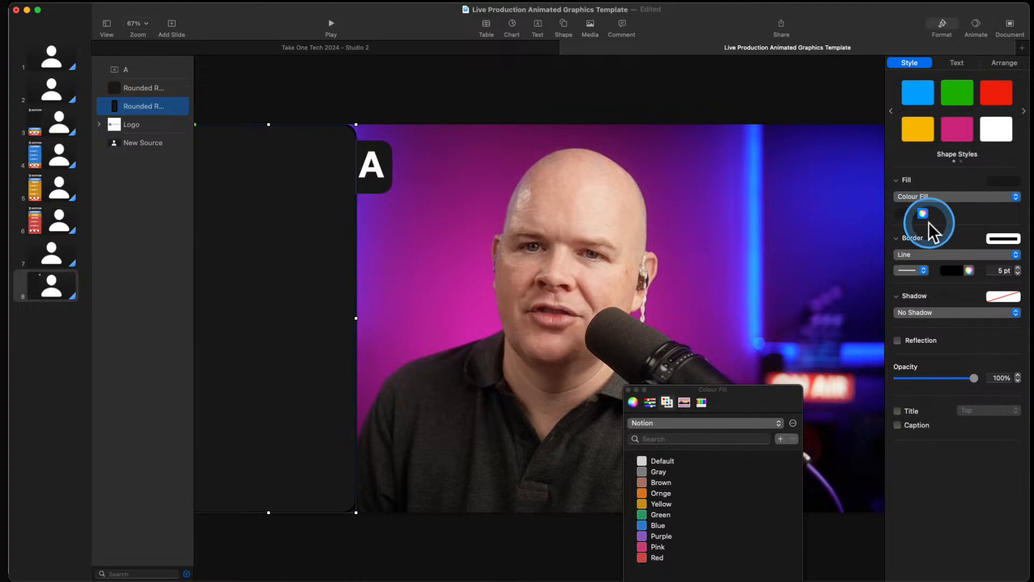
Colour the dark panel's border with Purple from the Notion palette and set its width to 6 pt
left_click(969, 270)
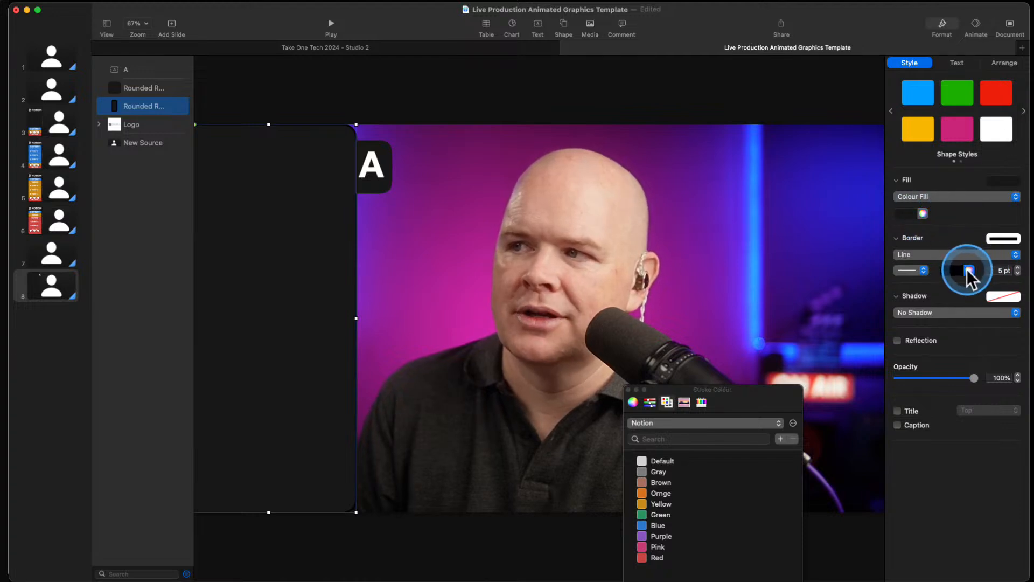
left_click(644, 536)
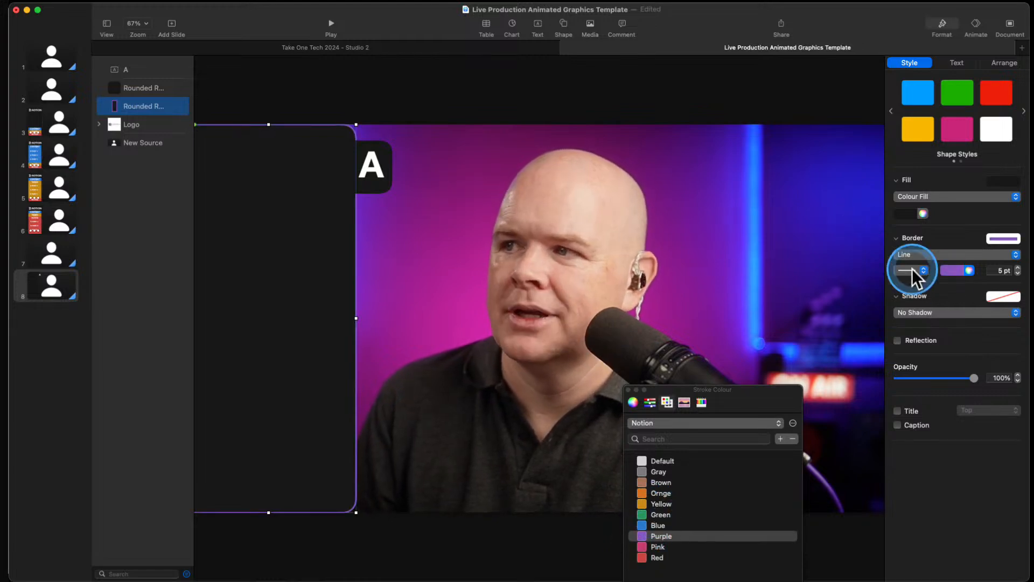
left_click(1017, 267)
left_click(1017, 267)
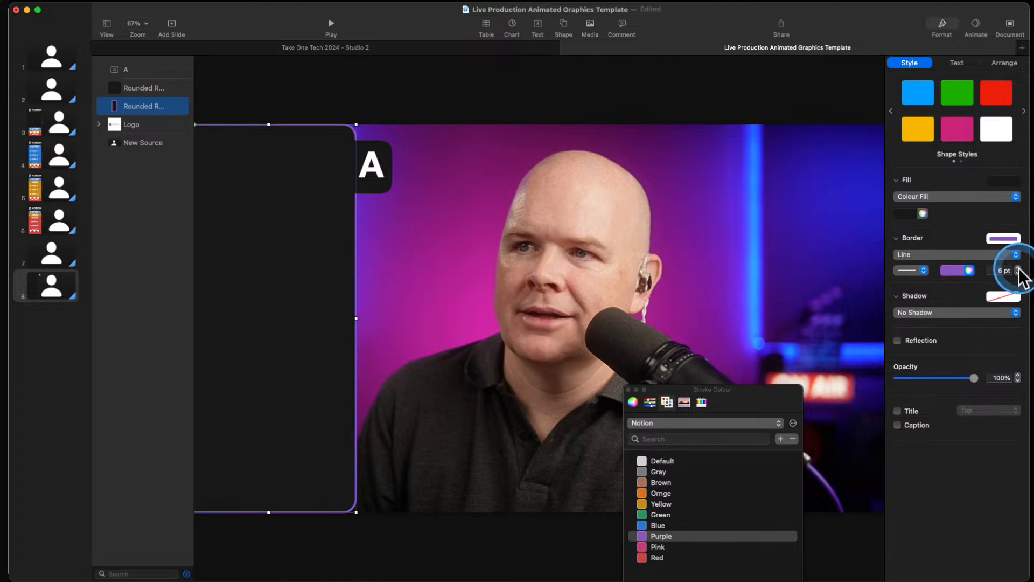
left_click(506, 267)
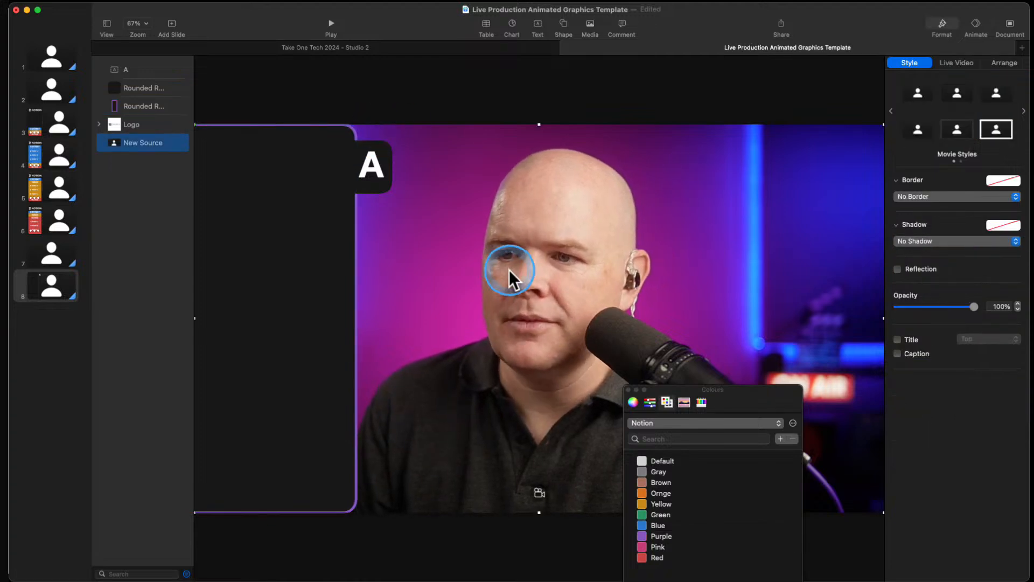
left_click(290, 331)
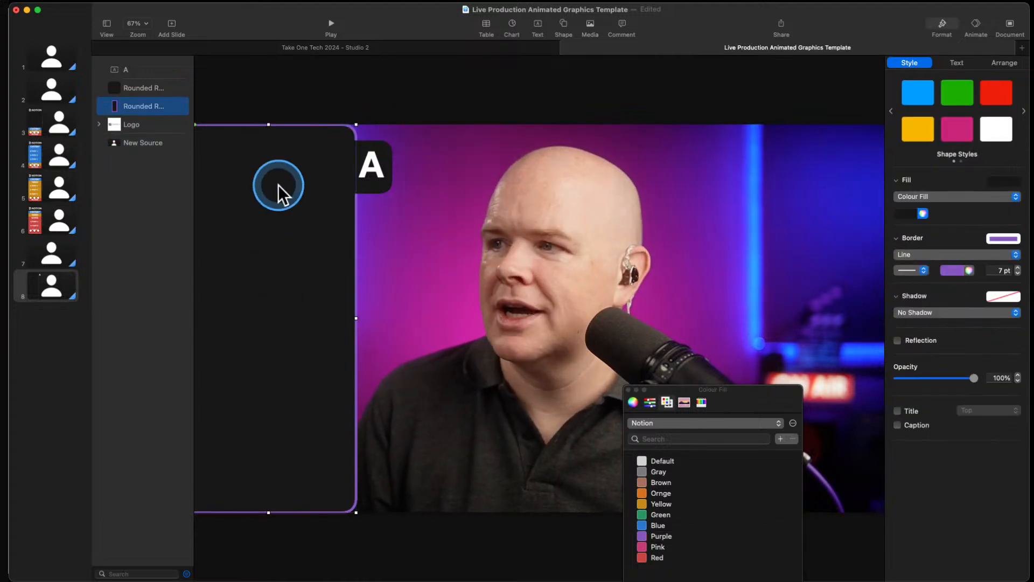
left_click(1017, 273)
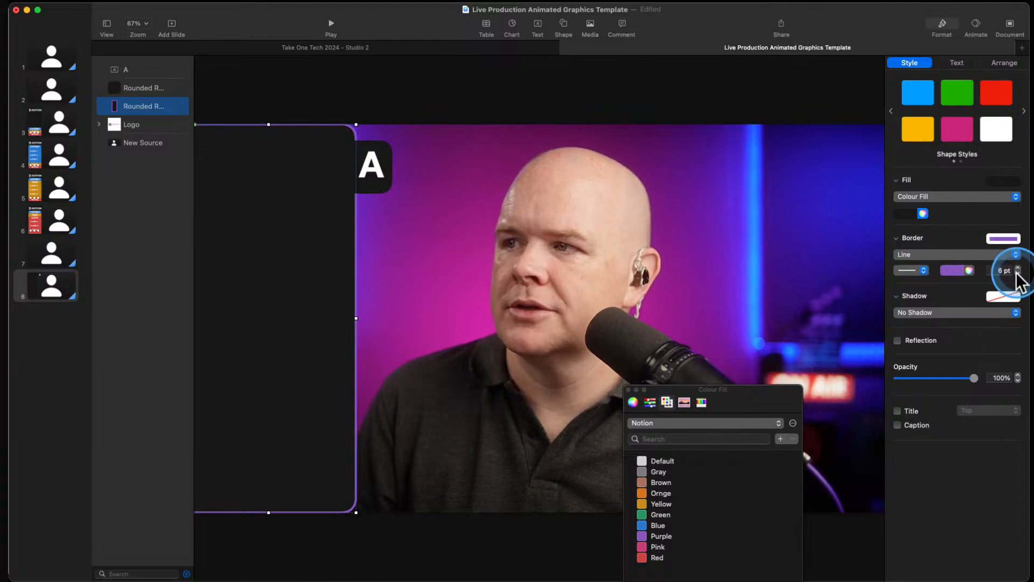
Pull the dark panel's upper and lower edges slightly inward so its border sits within the slide
left_click_drag(269, 124, 271, 124)
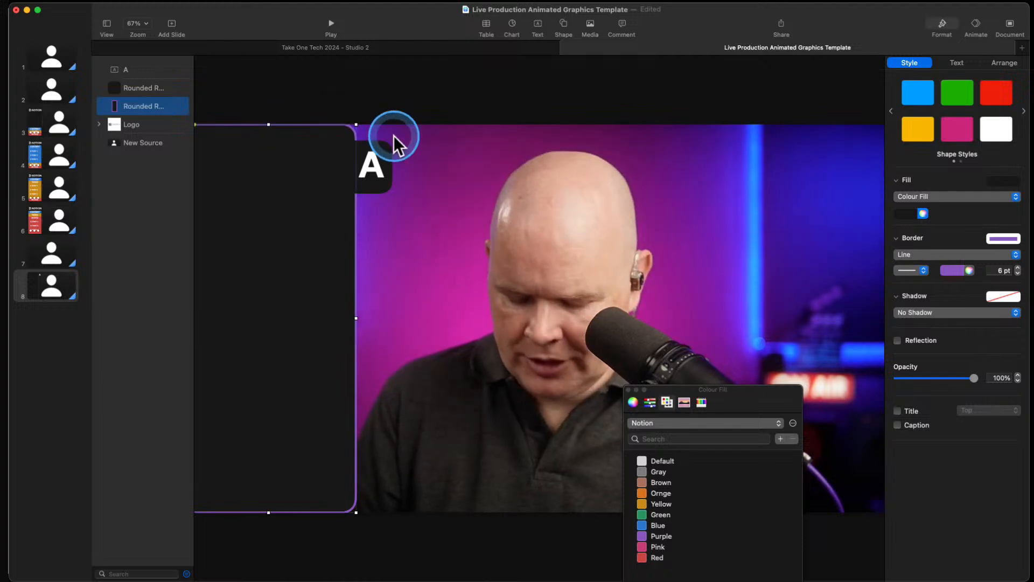
left_click(428, 274)
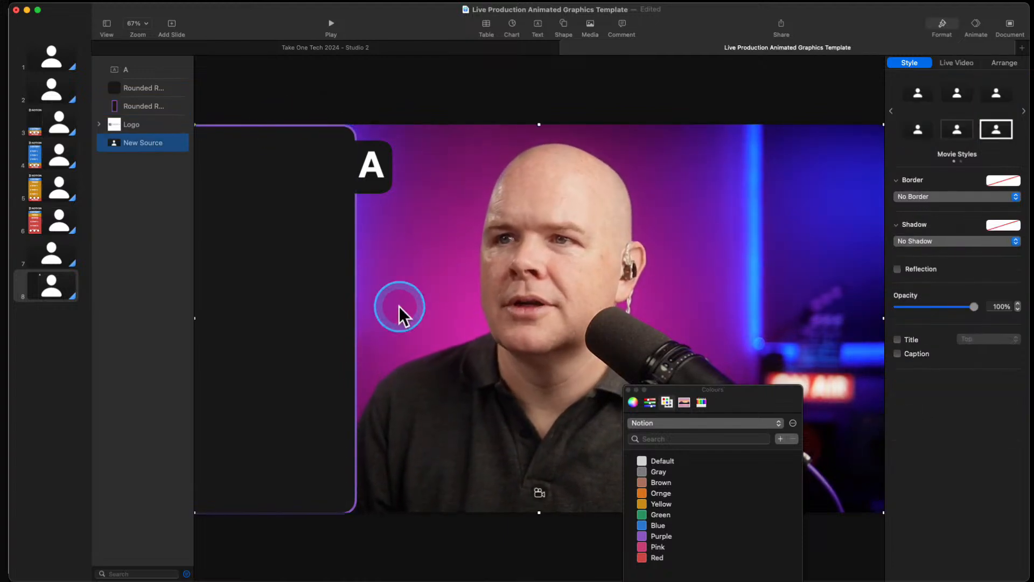
left_click(255, 478)
left_click_drag(269, 513, 268, 510)
left_click(516, 403)
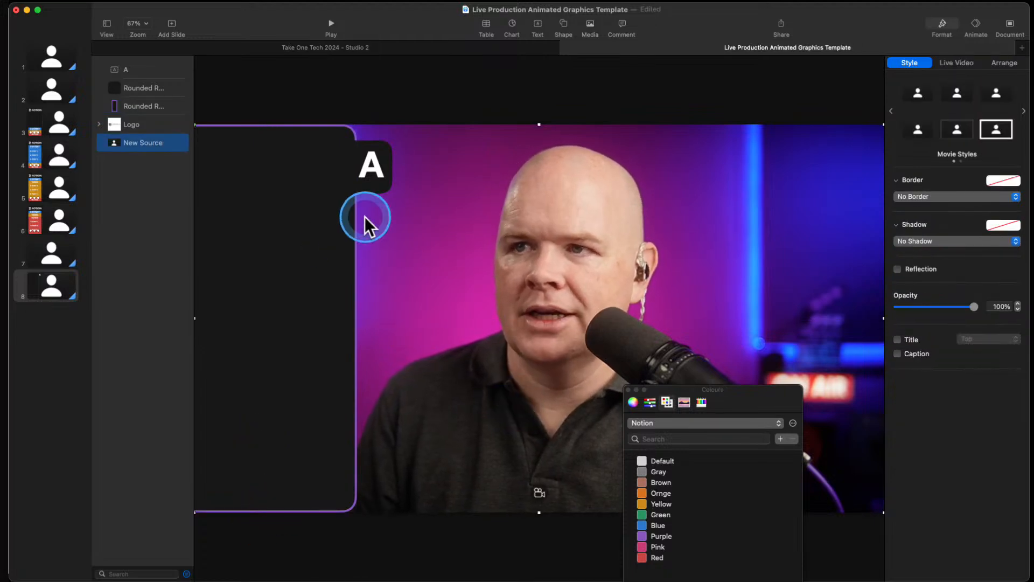
Fill the small tab under the "A" with Purple from the Notion palette and place it behind the dark panel in the layer order
left_click(374, 185)
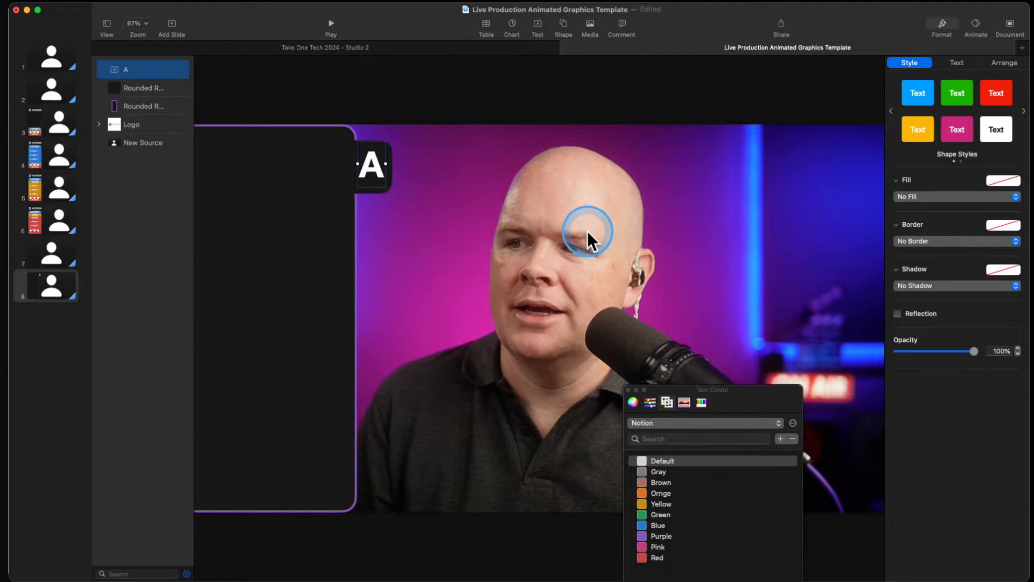
left_click(390, 151)
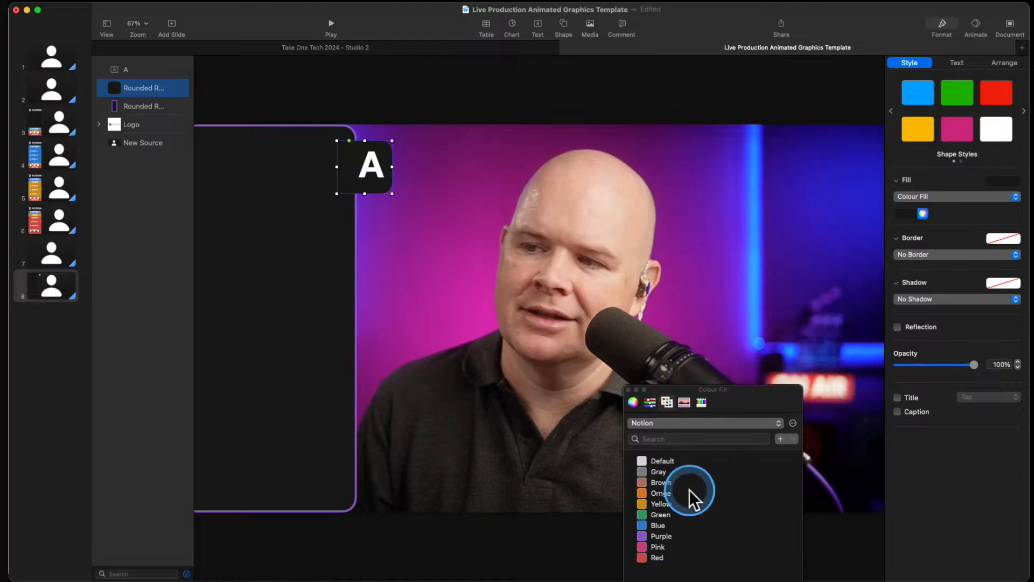
left_click(642, 537)
left_click(602, 340)
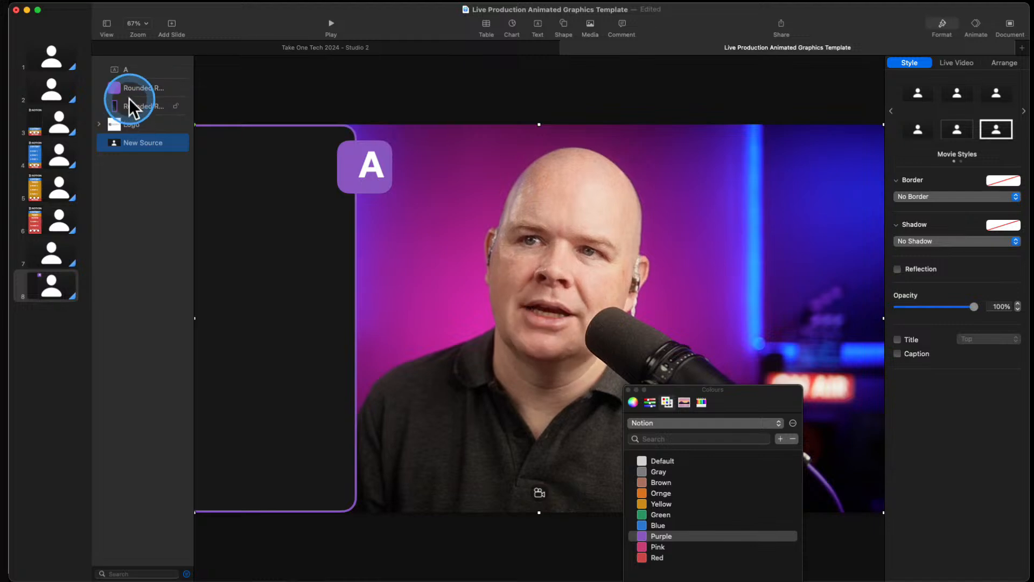
left_click_drag(135, 96, 135, 111)
left_click(469, 179)
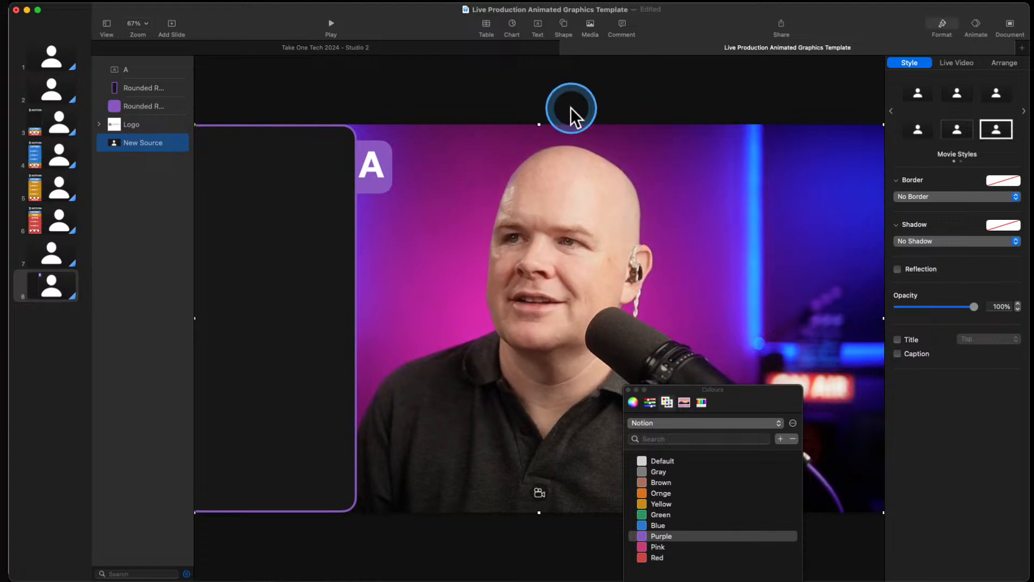
Try a blue rectangle taller than the slide as a backdrop behind the panel and tab, and delete it
left_click(565, 24)
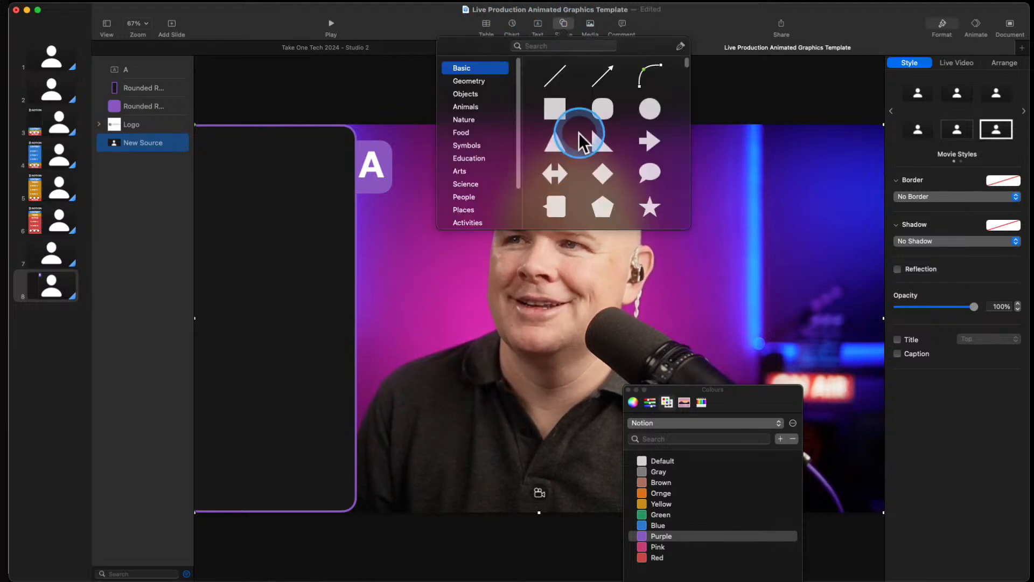
left_click(552, 108)
left_click_drag(525, 303, 210, 106)
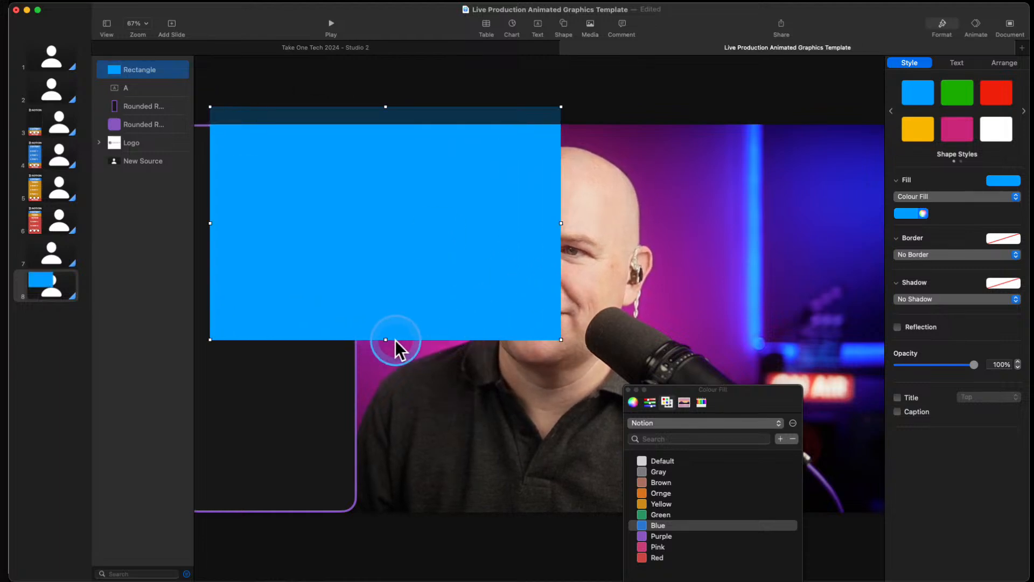
left_click_drag(386, 340, 386, 530)
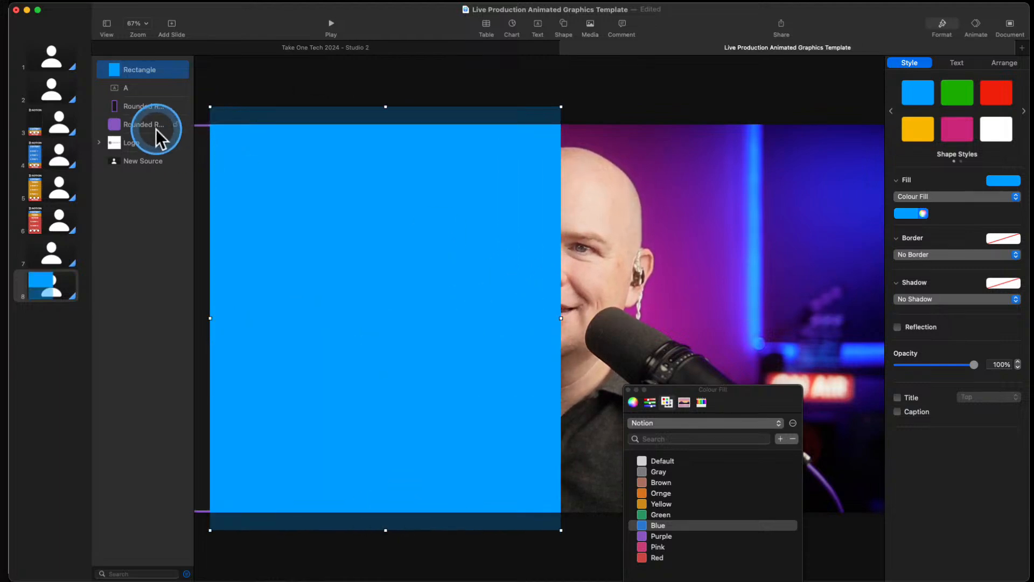
left_click_drag(127, 71, 118, 129)
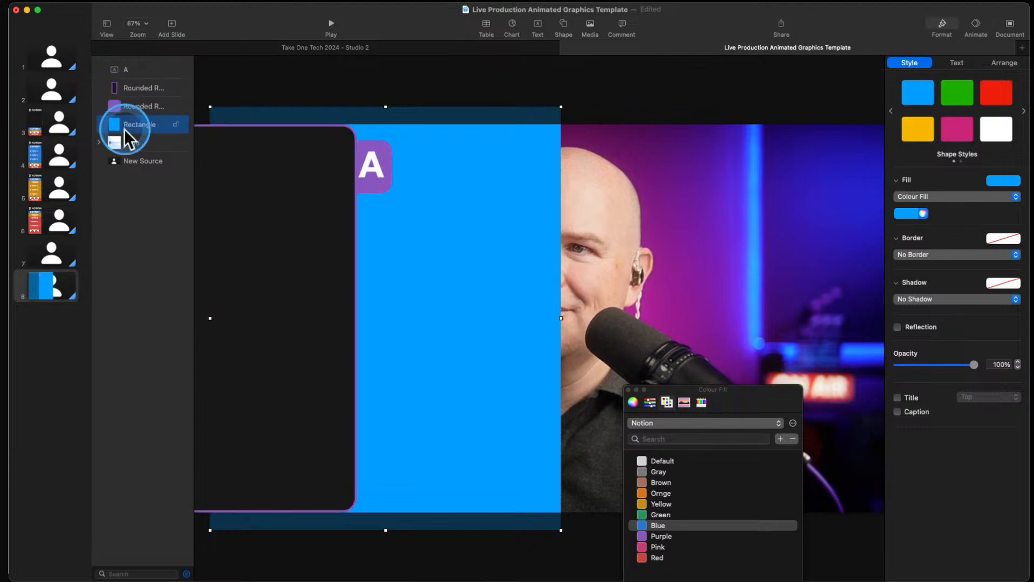
left_click(583, 209)
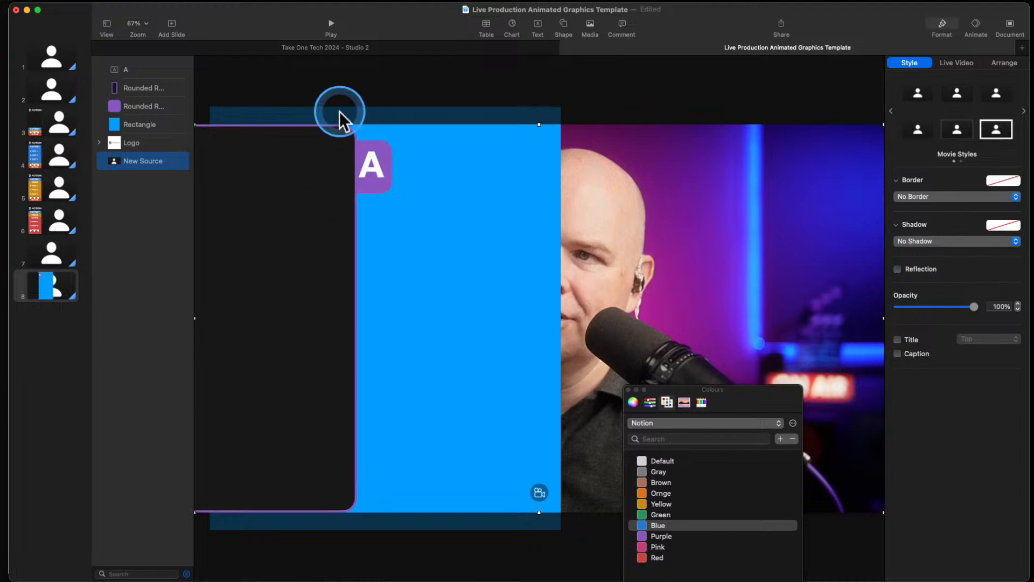
left_click(522, 209)
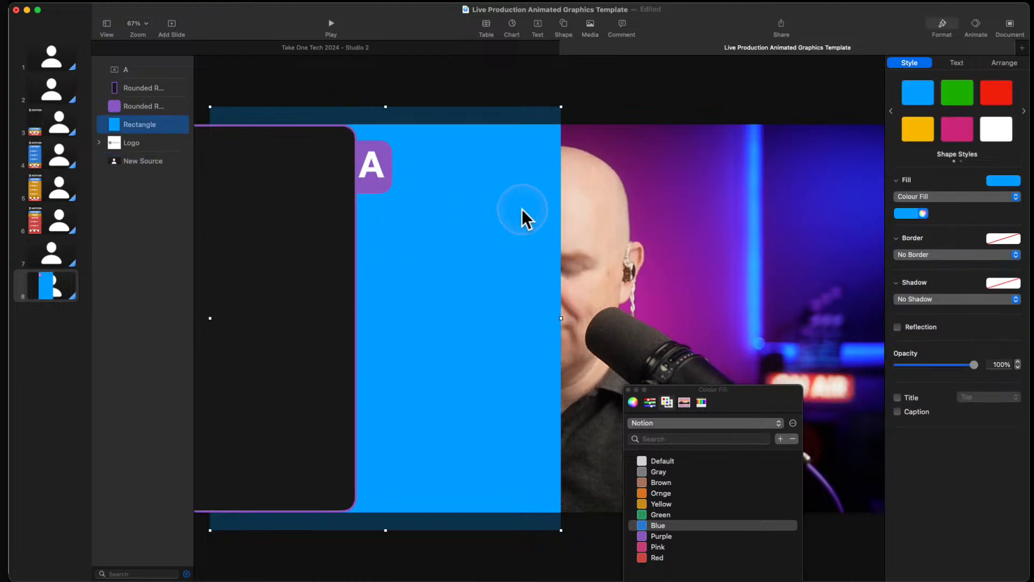
key("Delete")
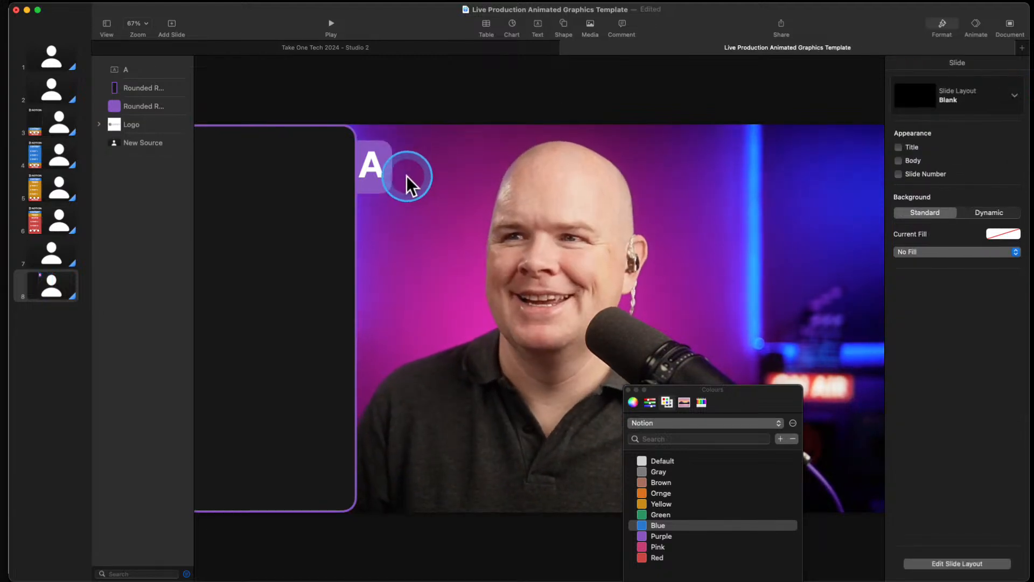
left_click(367, 173)
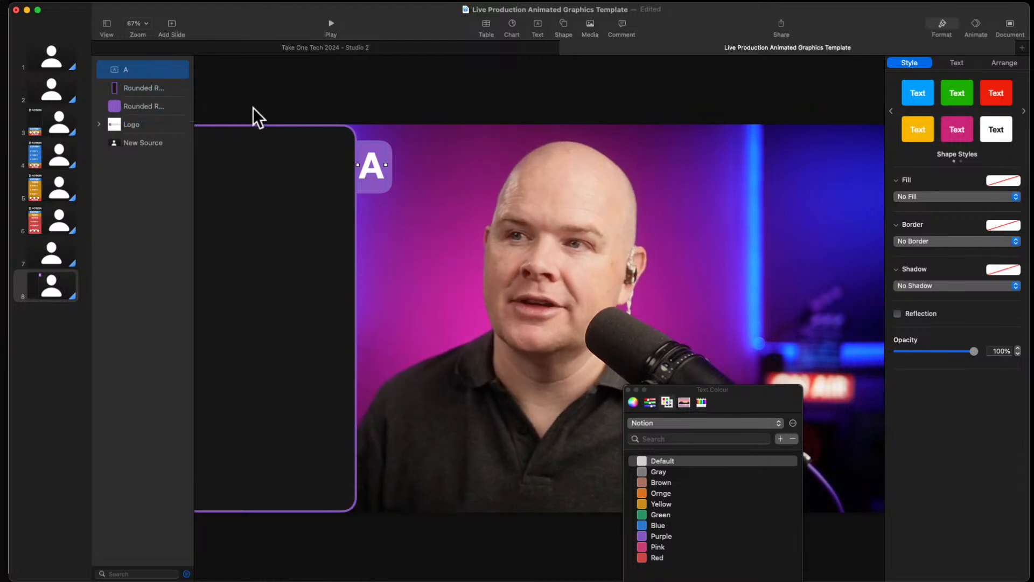
left_click(311, 227)
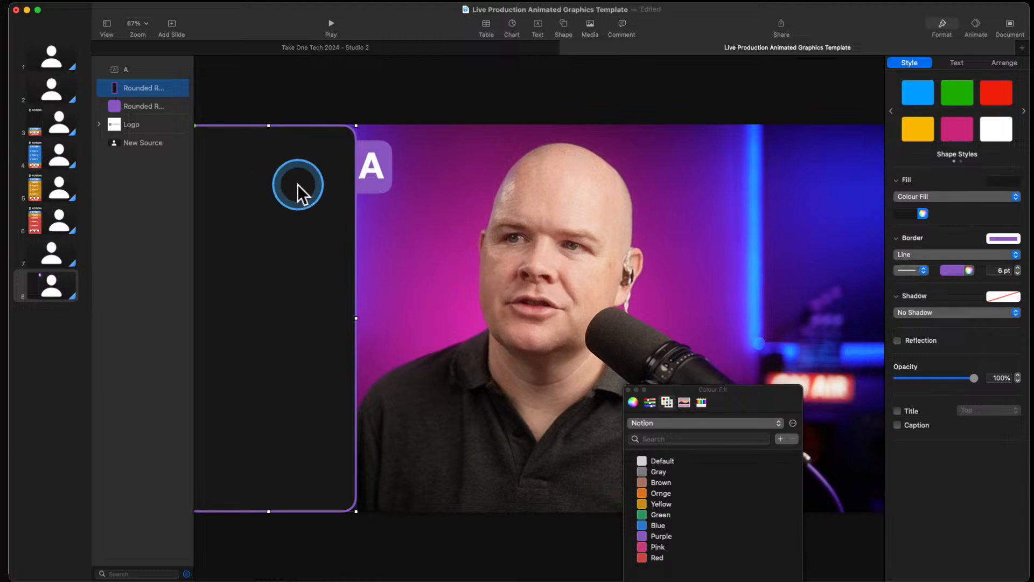
left_click(374, 187)
left_click(324, 193)
left_click(374, 190)
left_click(325, 190)
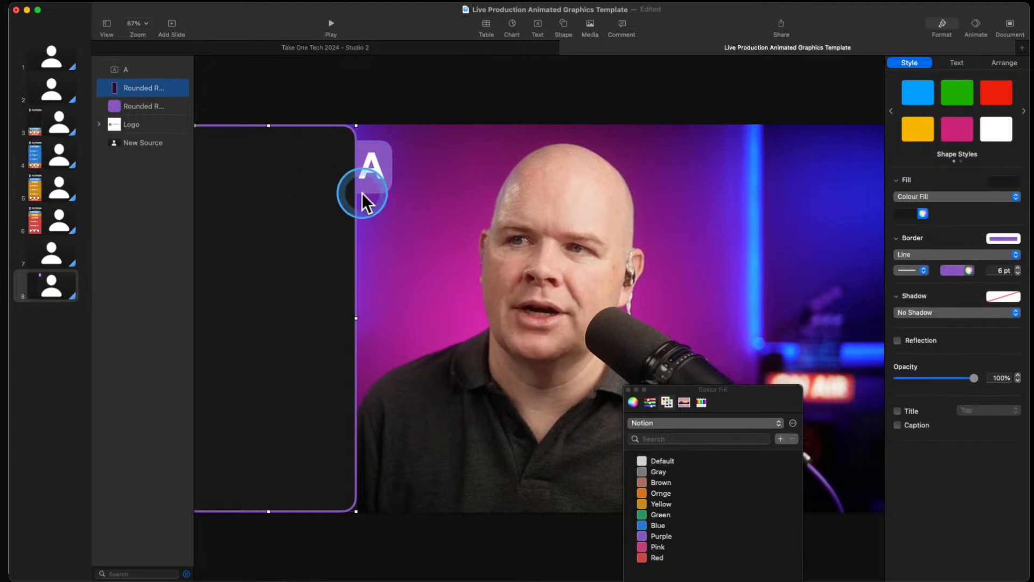
left_click(368, 191)
left_click(334, 198)
left_click(373, 193)
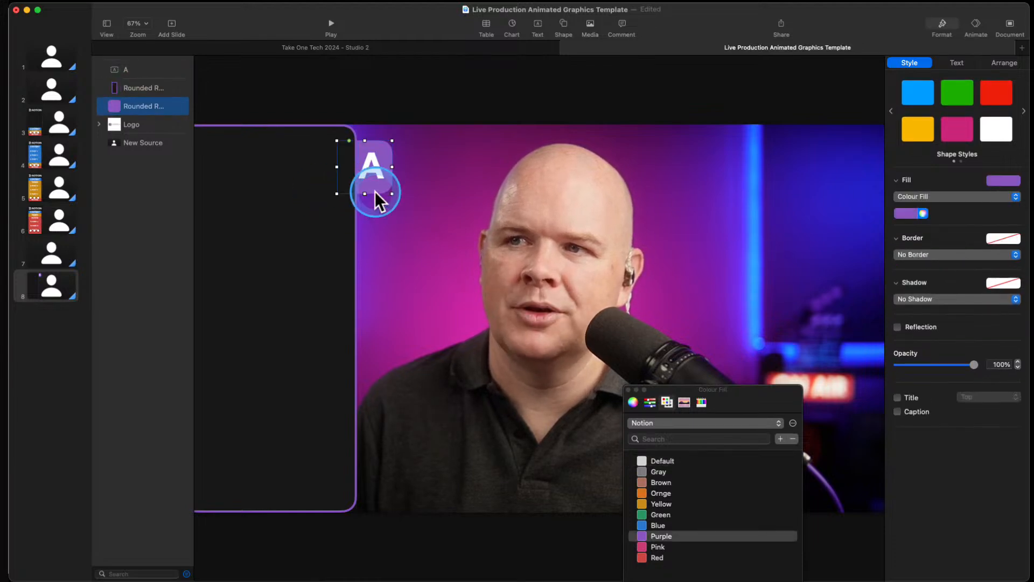
left_click(323, 203)
Duplicate the purple tab and the bordered dark panel together, placing the copies over the middle of the slide
left_click(372, 172)
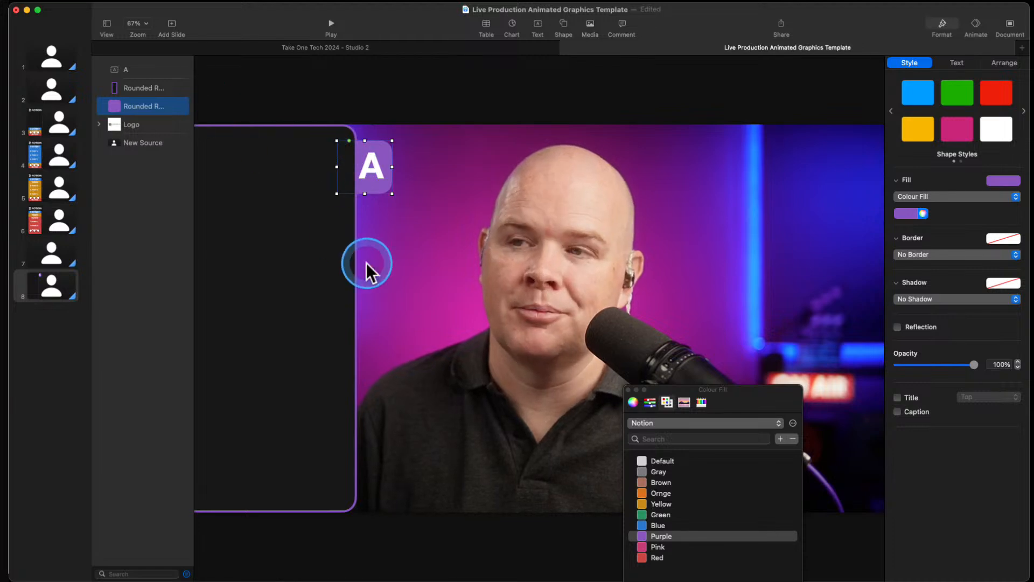
left_click(324, 228, "shift")
left_click_drag(283, 232, 609, 194)
Unite the copied panel and tab into a single shape and align it over the originals, at about X -38 pt and Y 3 pt
left_click(1002, 62)
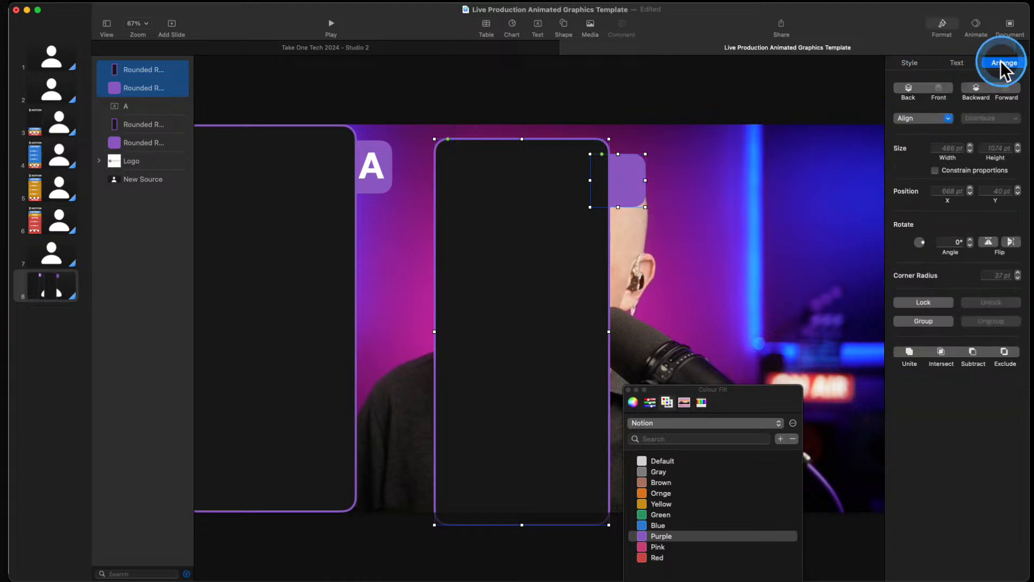
left_click(909, 353)
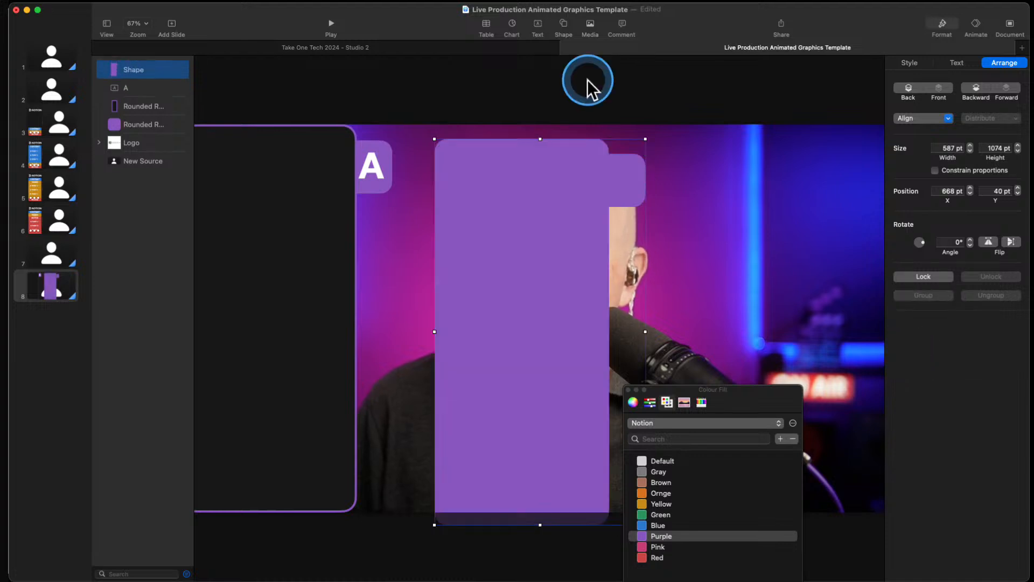
mouse_move(581, 209)
left_mouse_down()
mouse_move(546, 247)
mouse_move(535, 235)
mouse_move(563, 205)
left_mouse_up()
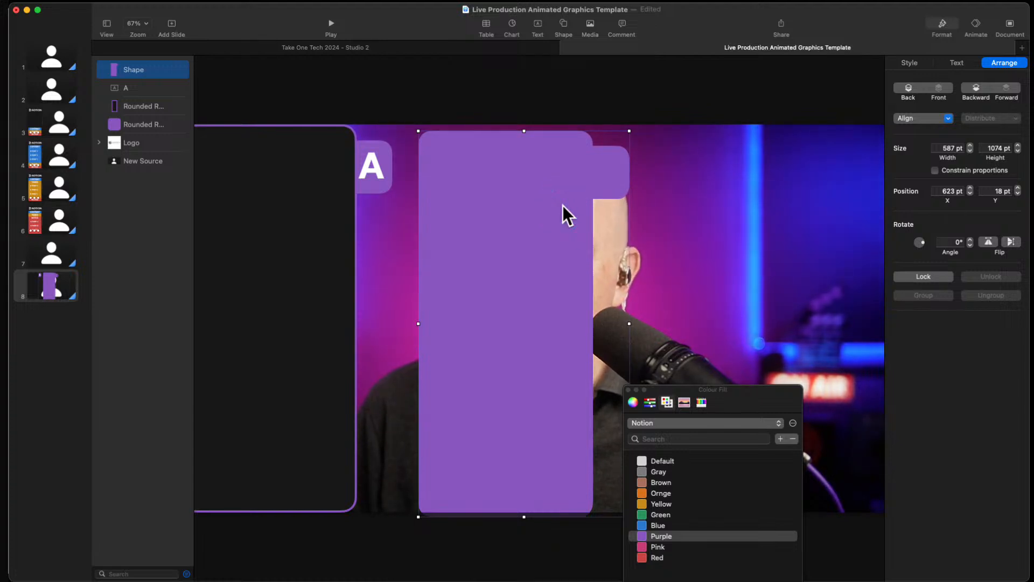
left_click_drag(562, 205, 312, 245)
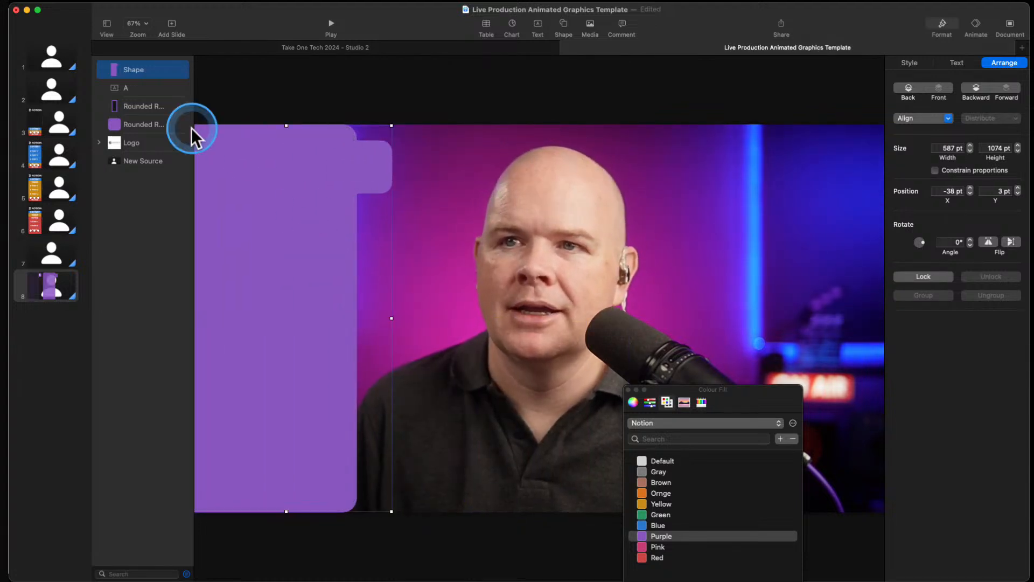
Place the united purple shape behind the purple tab in the layer order and add a drop shadow with 13 pt offset and 36% opacity
left_click_drag(124, 75, 135, 119)
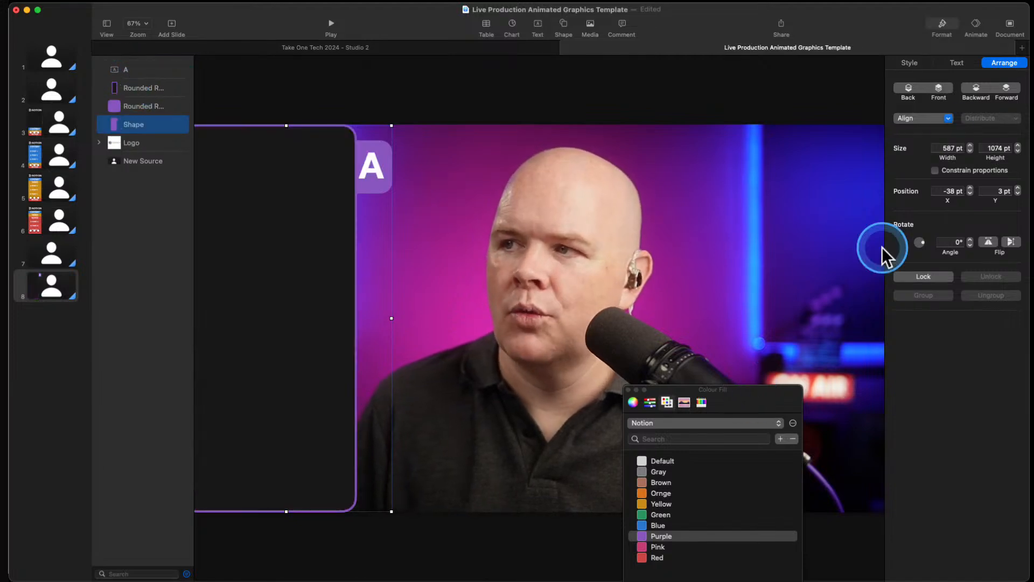
left_click(913, 64)
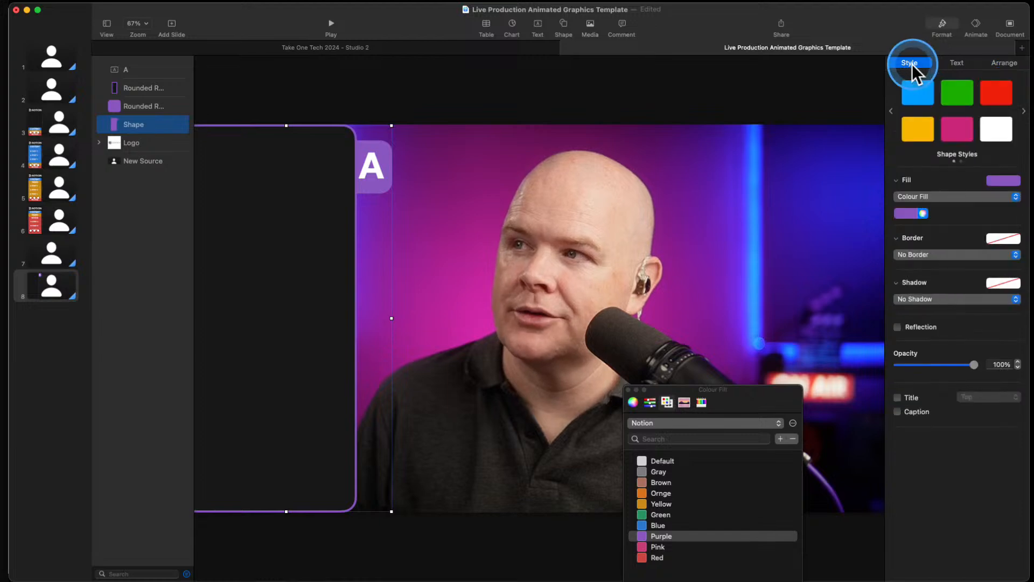
left_click(927, 299)
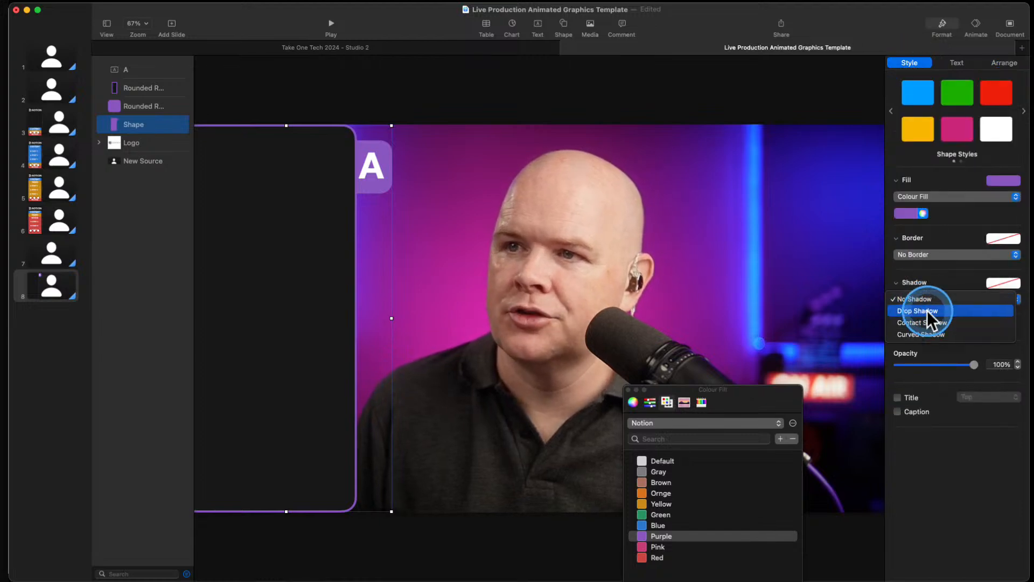
left_click(927, 312)
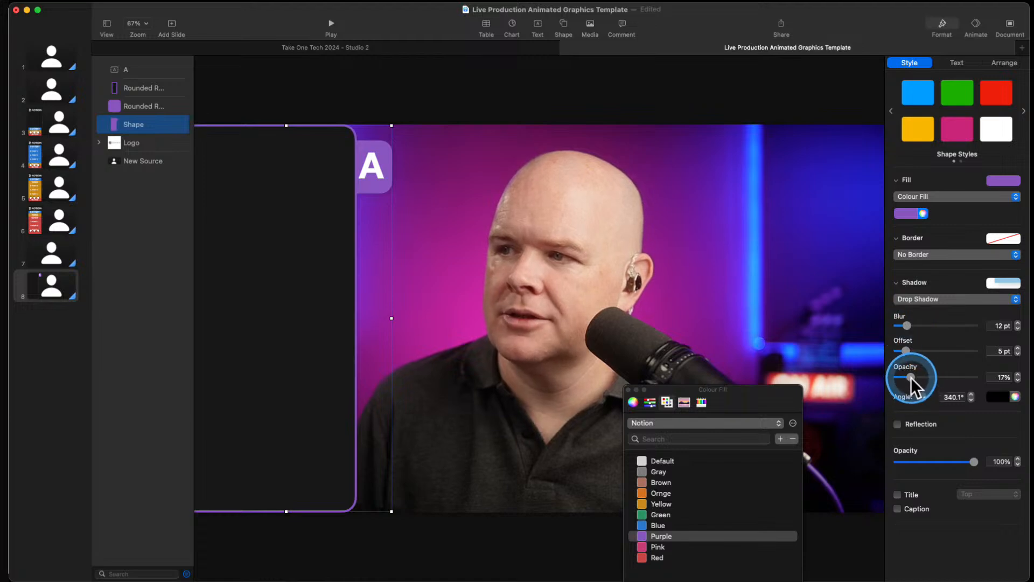
left_click_drag(910, 378, 915, 376)
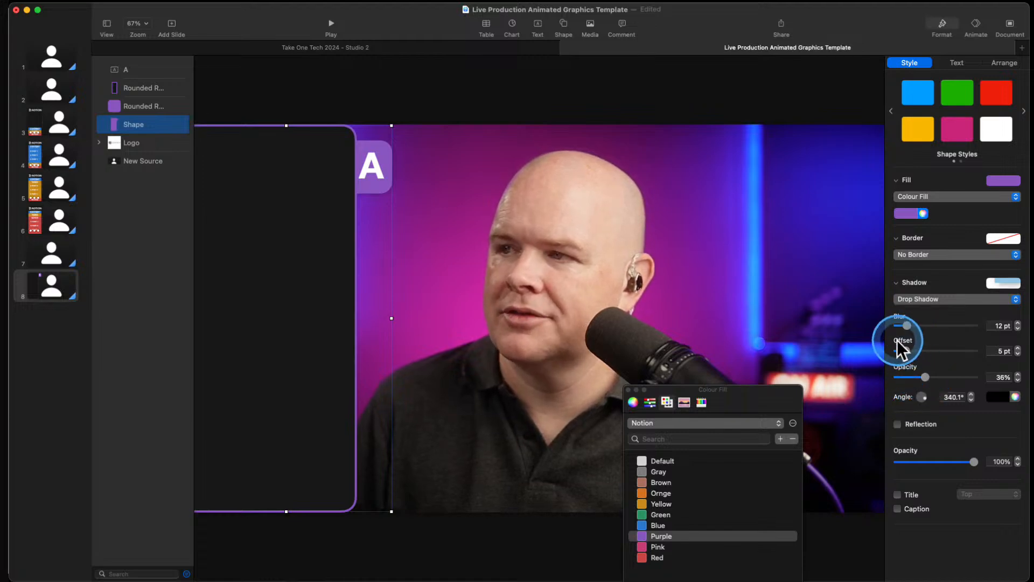
left_click_drag(910, 351, 915, 351)
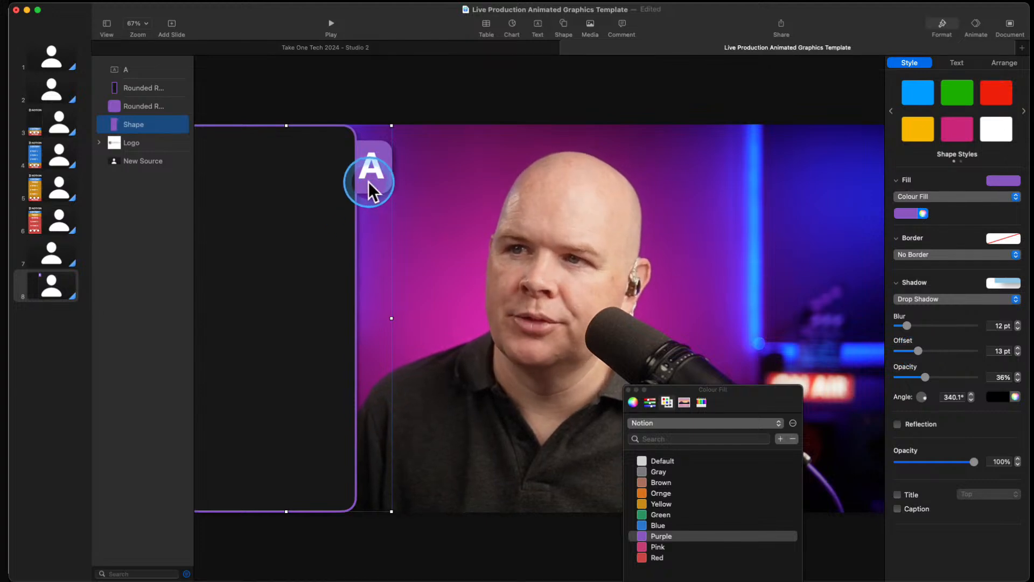
left_click(305, 181)
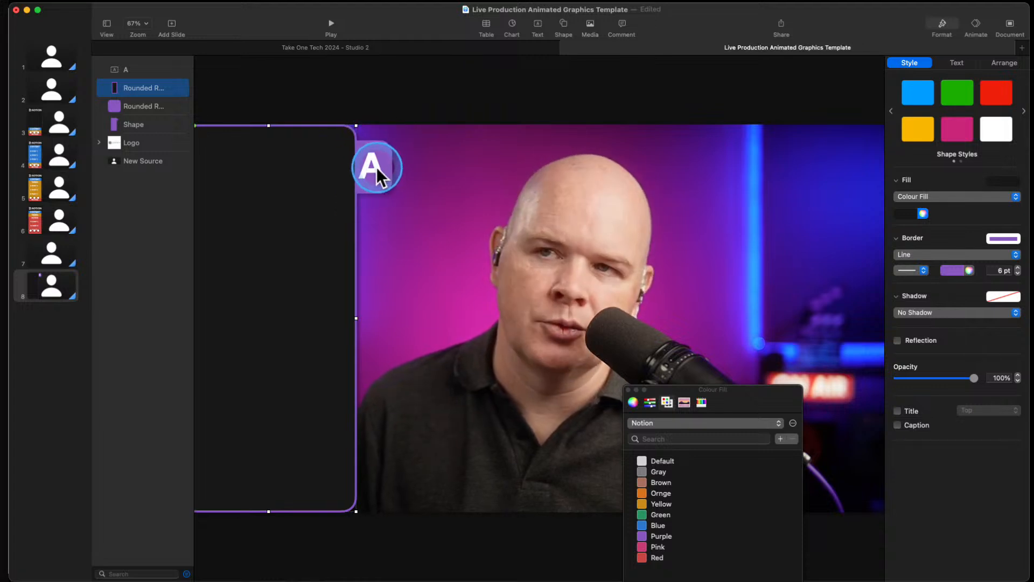
left_click(380, 227)
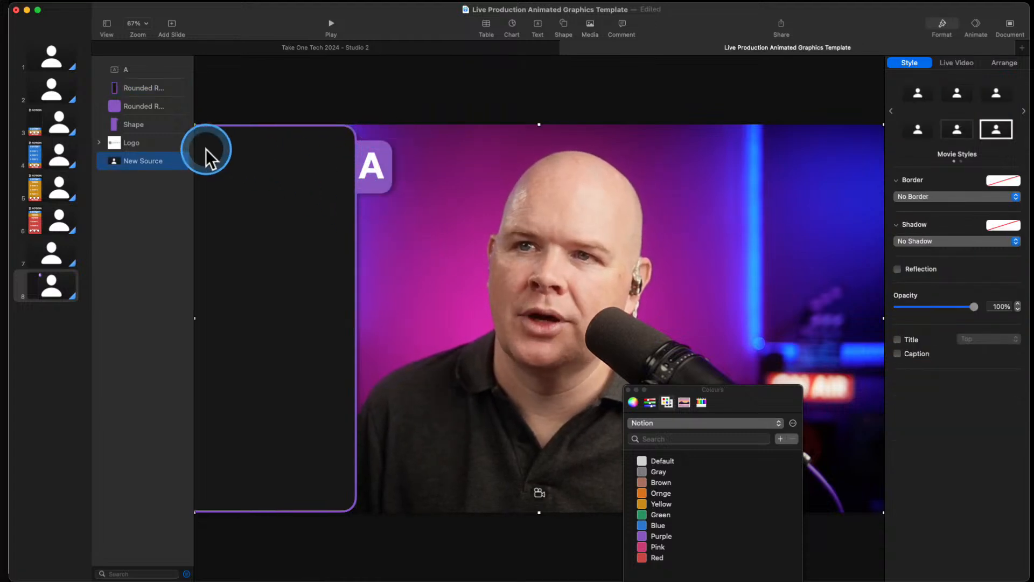
left_click(153, 127)
left_click(147, 88)
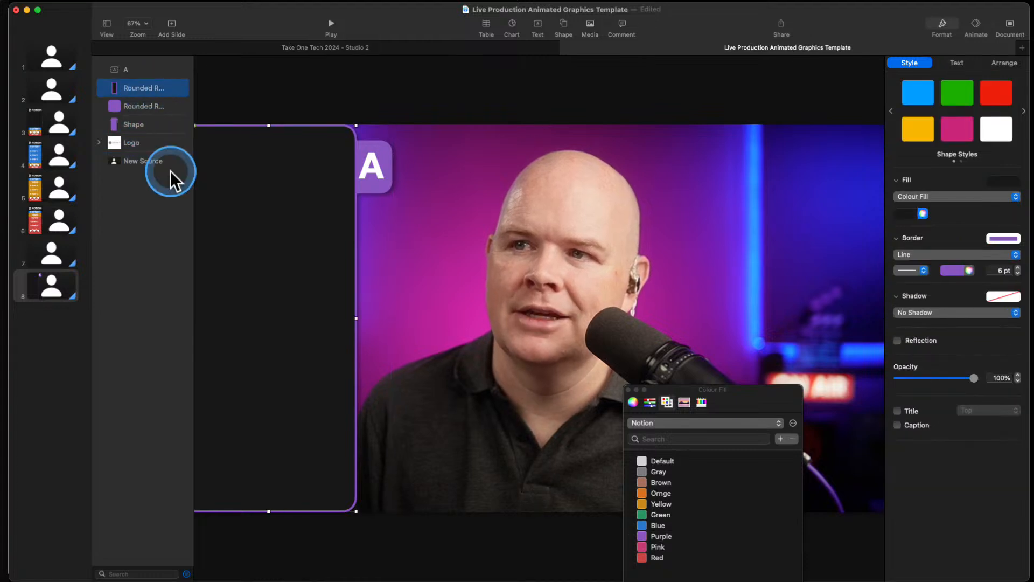
left_click(135, 122)
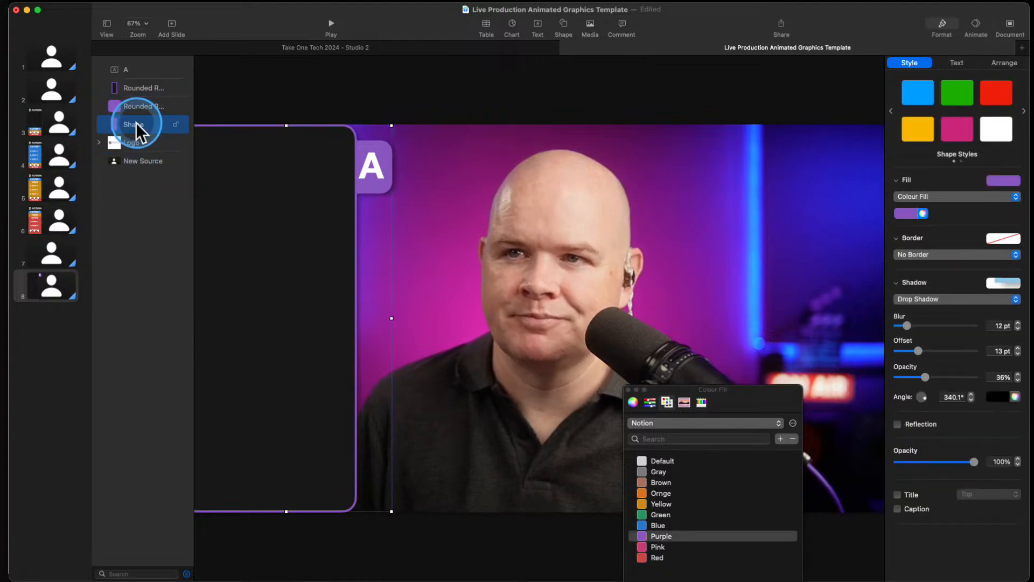
Duplicate the purple tab, the bordered dark panel and the letter "A" together
left_click(135, 110)
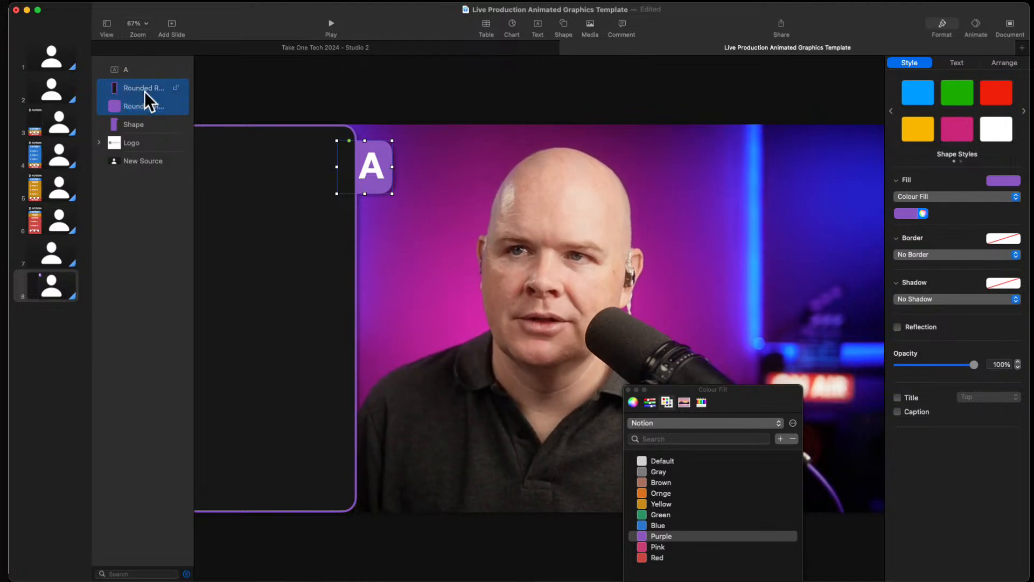
left_click(144, 91, "shift")
left_click(144, 75, "shift")
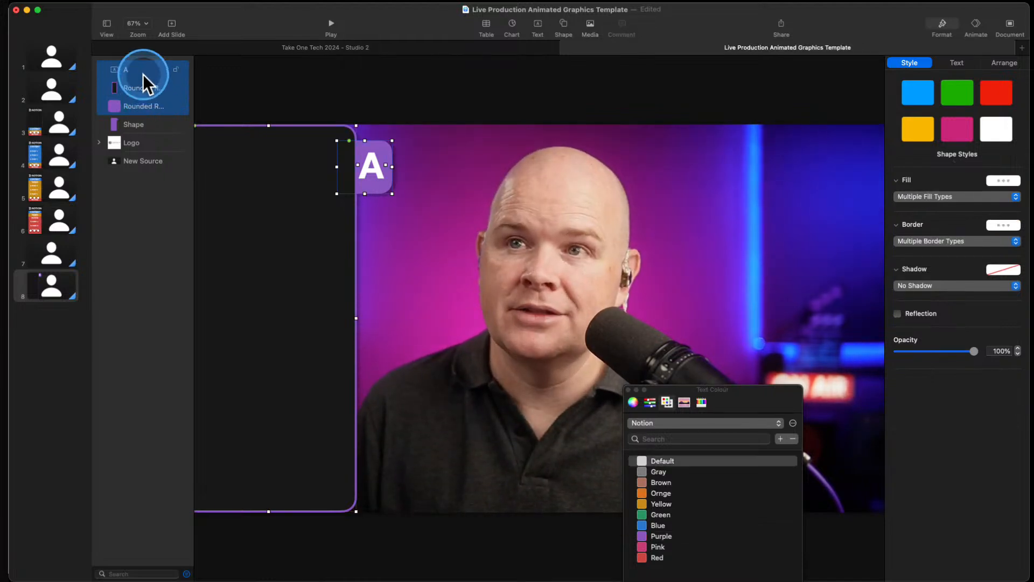
right_click(143, 75)
left_click(176, 206)
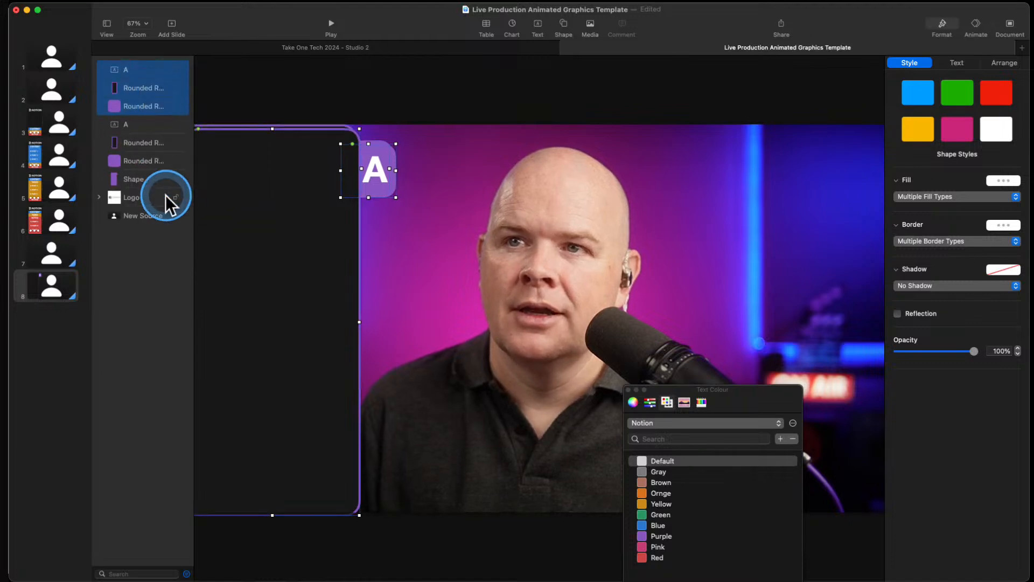
Align the copied letter, panel and tab exactly over the originals
left_click(400, 216)
left_click(379, 170)
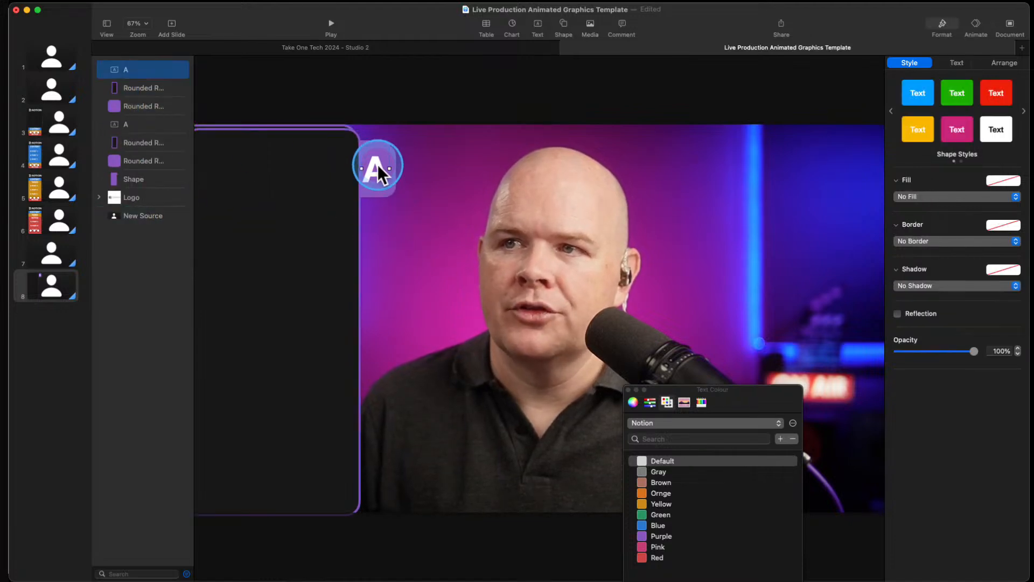
left_click(393, 177, "shift")
left_click(261, 204, "shift")
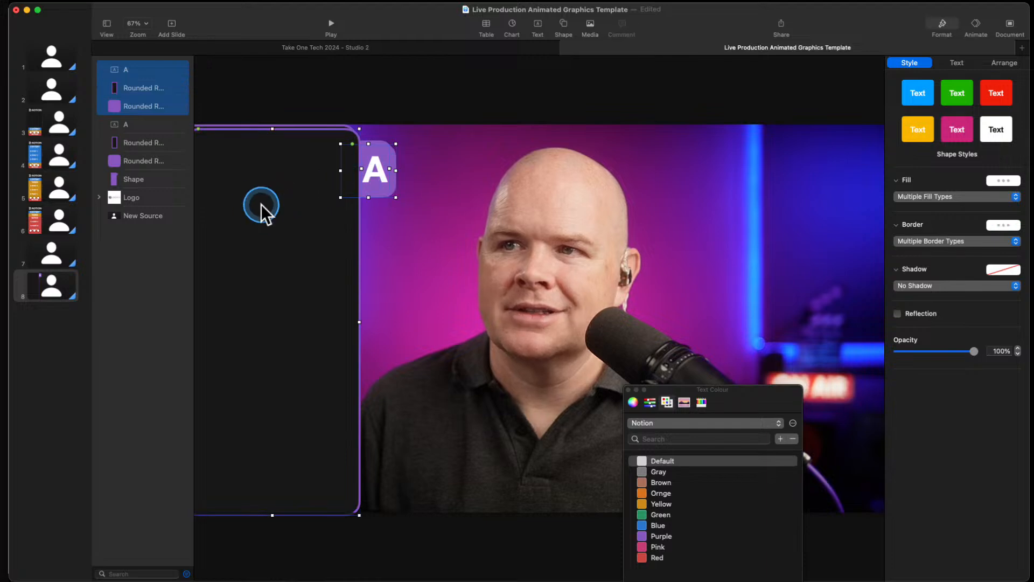
left_click_drag(259, 201, 256, 200)
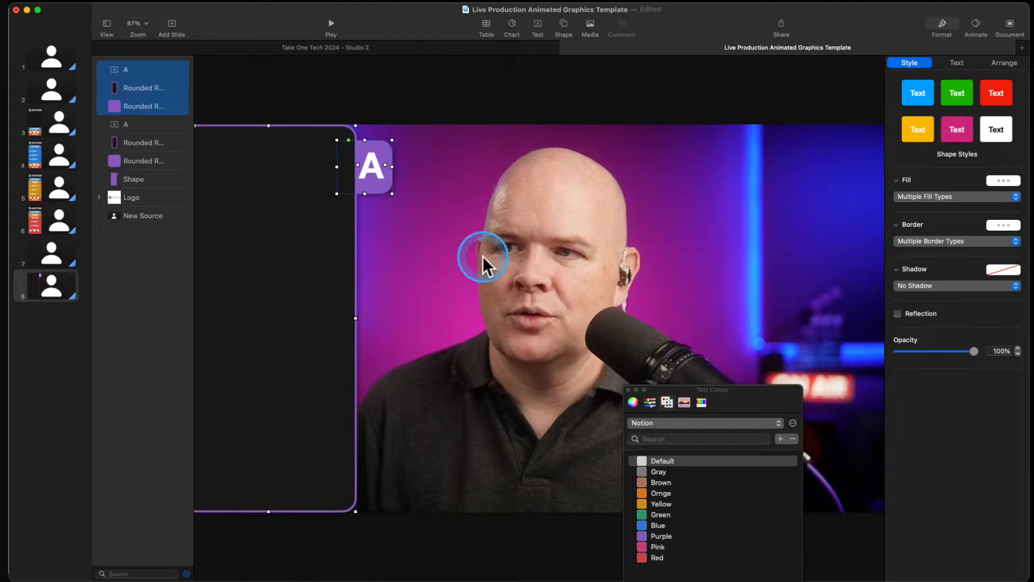
Move the copied letter and tab straight down to just below the first tab, and change the letter to "B"
left_click(424, 229)
left_click(382, 162)
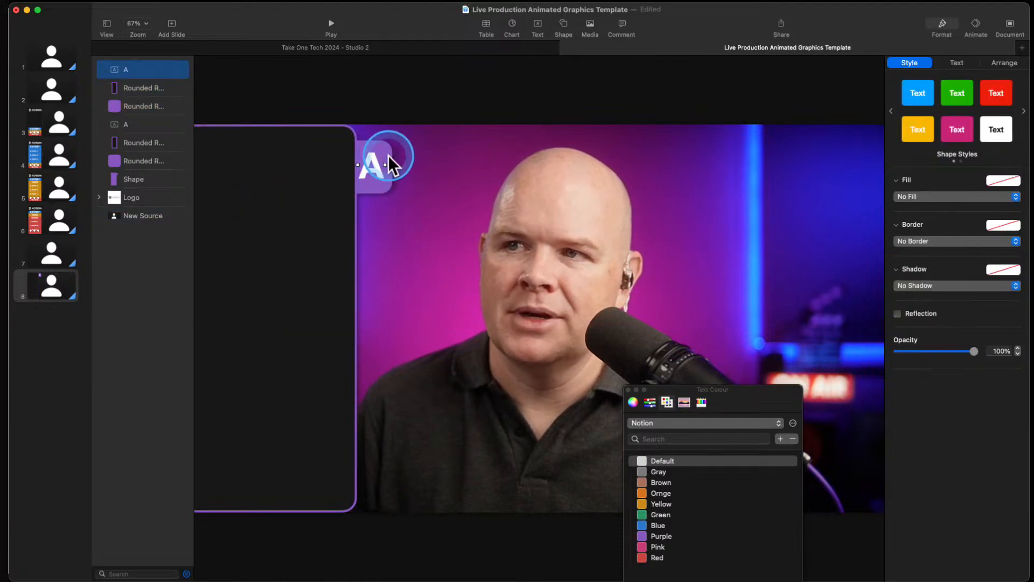
left_click(389, 157, "shift")
left_click_drag(390, 156, 391, 211)
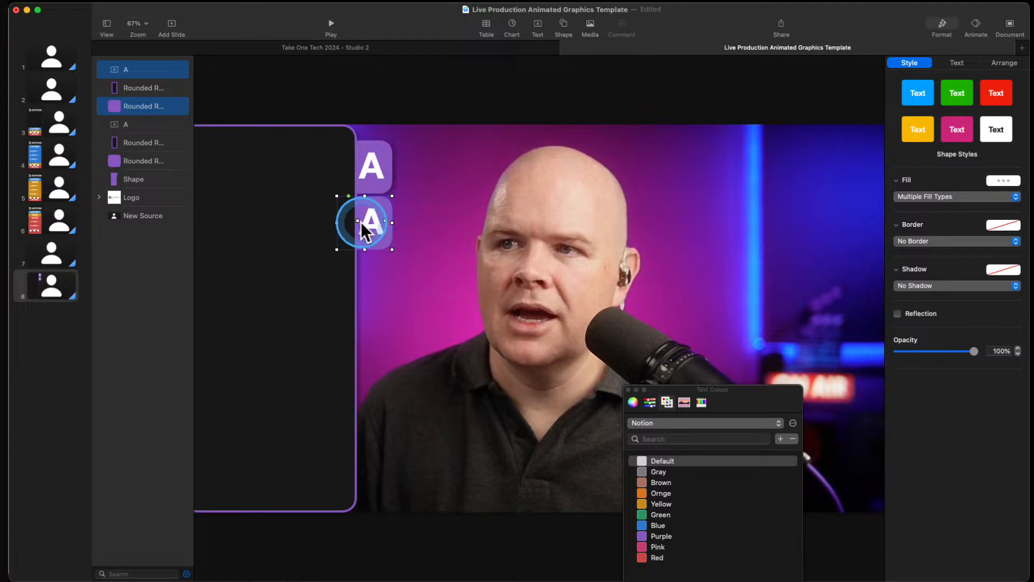
double_click(370, 220)
type("B")
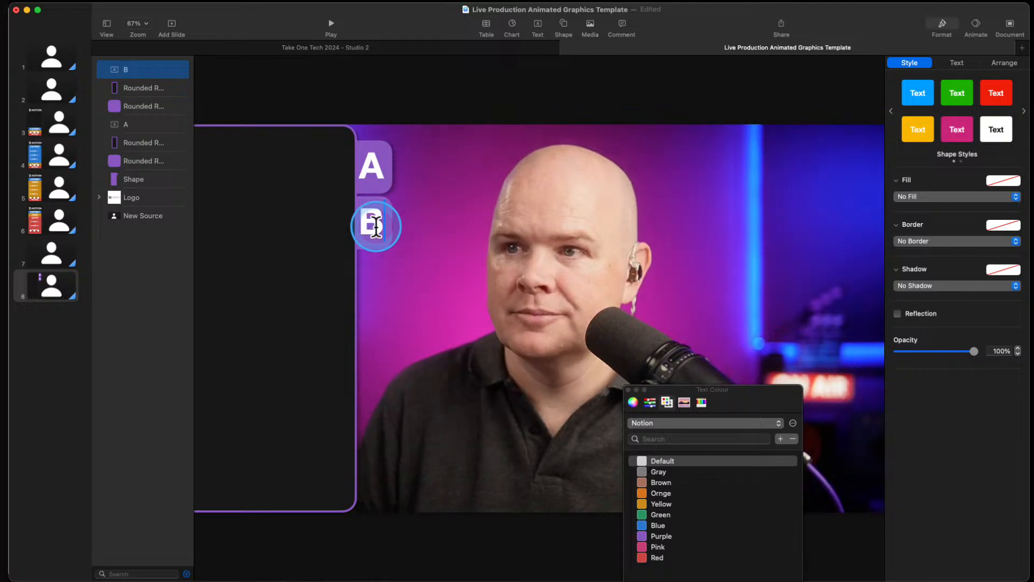
left_click(461, 237)
left_click(461, 237)
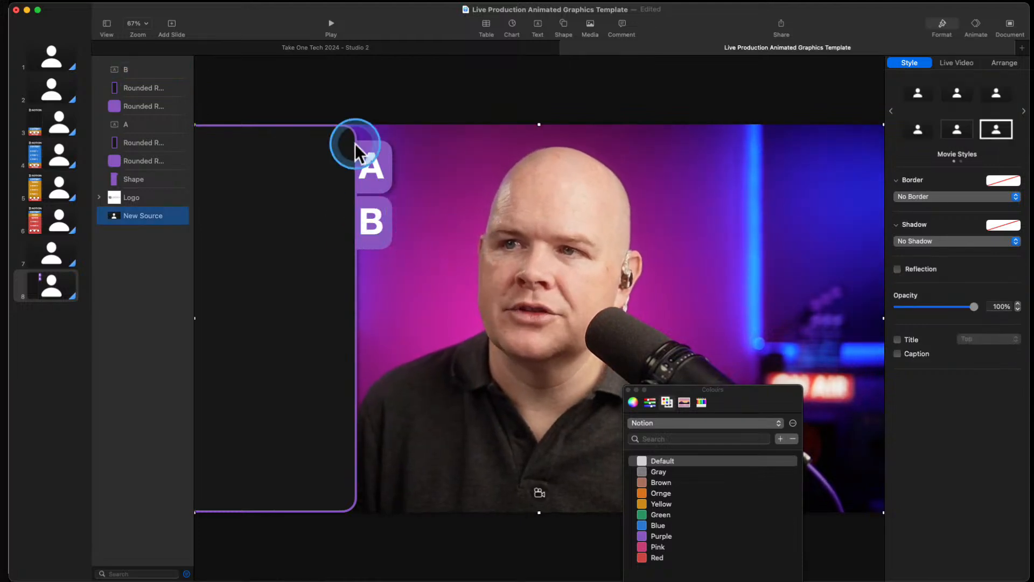
Try filling the copied dark panel and the "B" tab with Blue from the Notion palette, and undo both fills
left_click(332, 148)
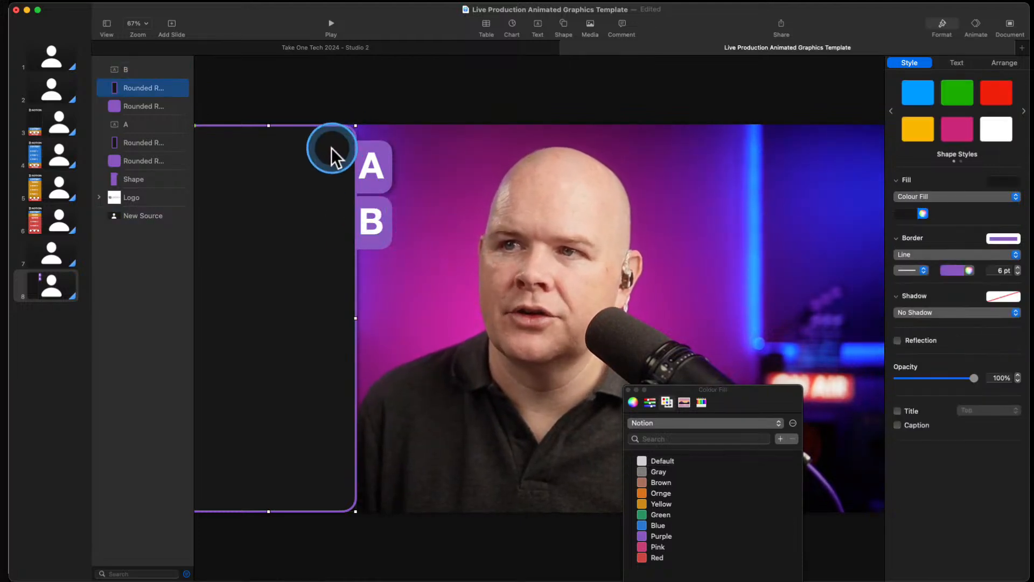
left_click(645, 526)
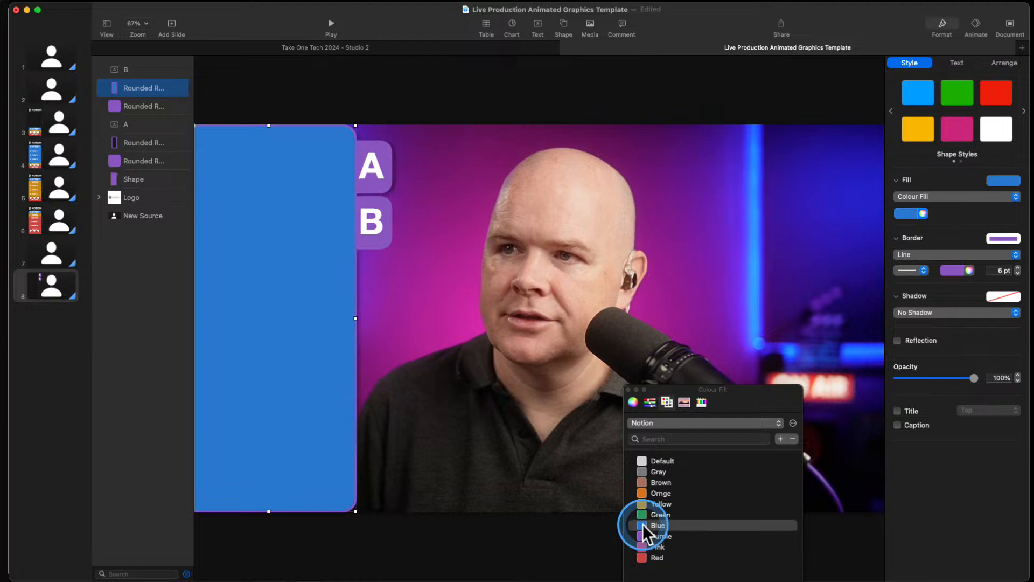
left_click(386, 208)
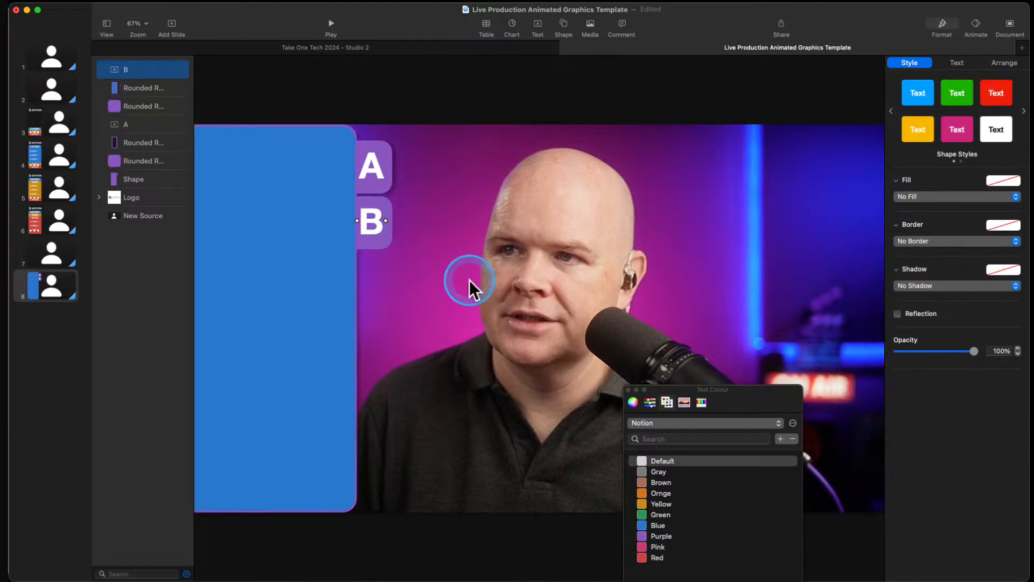
left_click(387, 244)
left_click(644, 525)
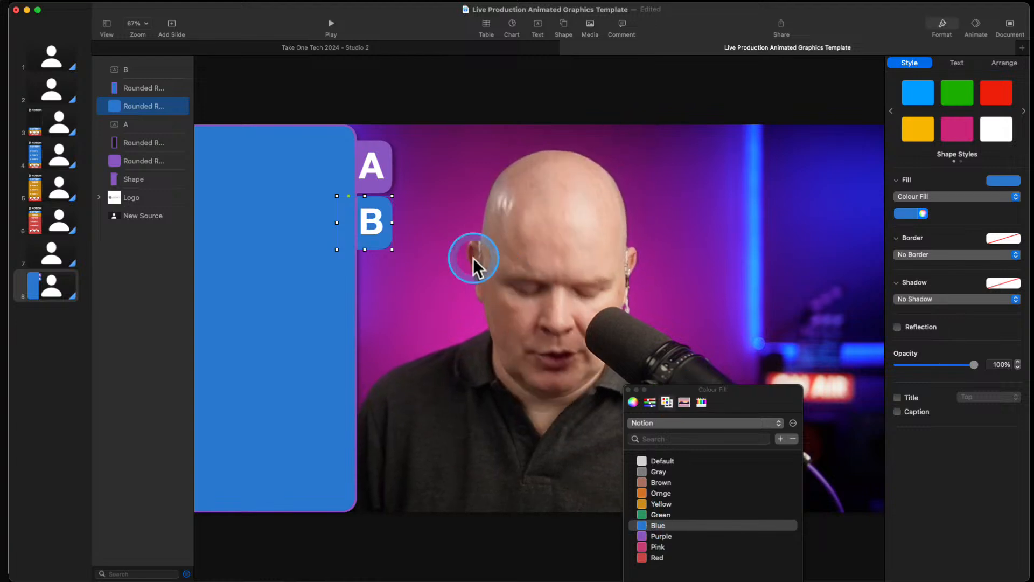
key("super+z")
key("super+z")
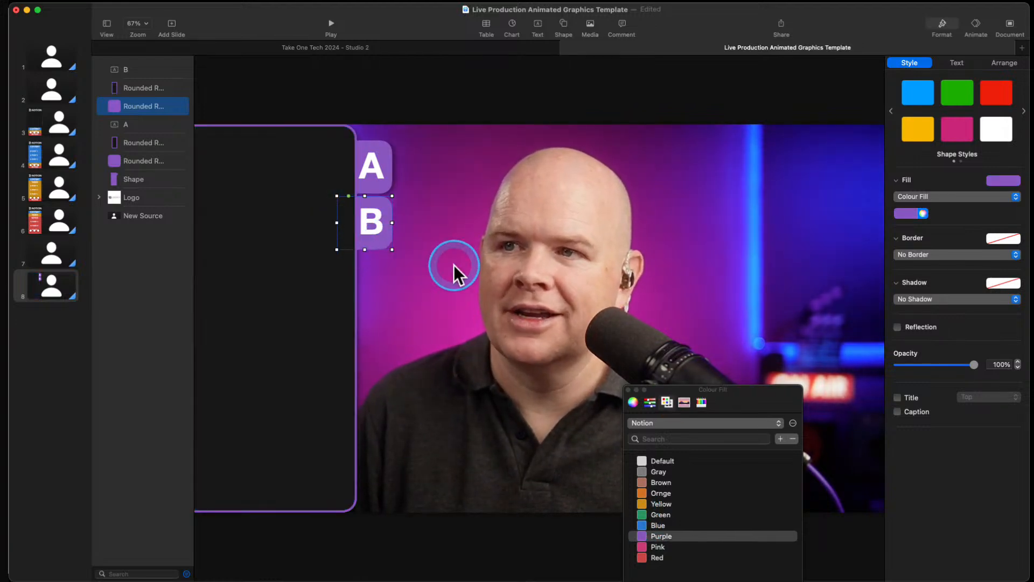
Fill the "B" tab with Blue from the Notion palette and set the copied dark panel's border to the same Blue
left_click(643, 525)
left_click(314, 299)
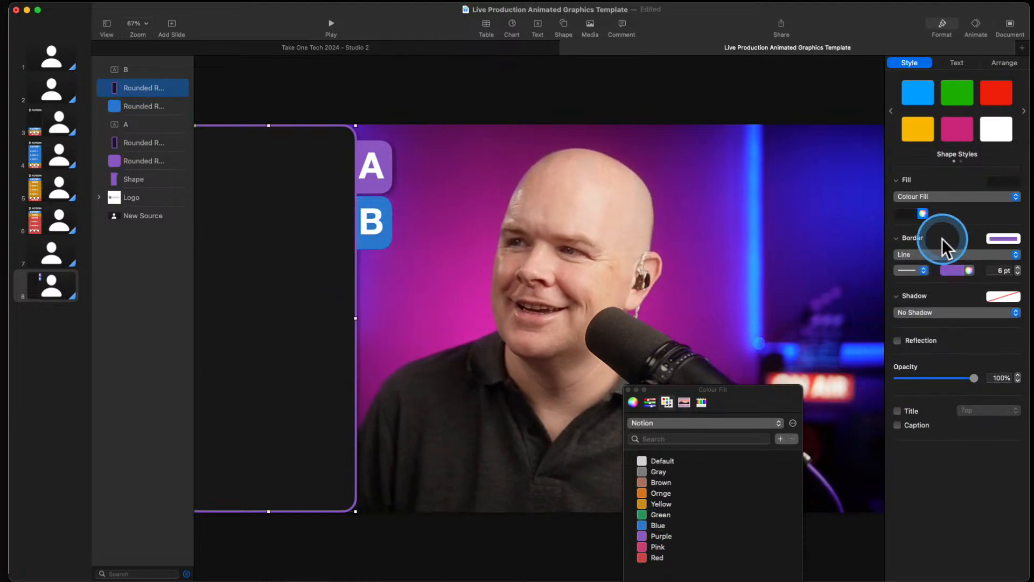
left_click(962, 272)
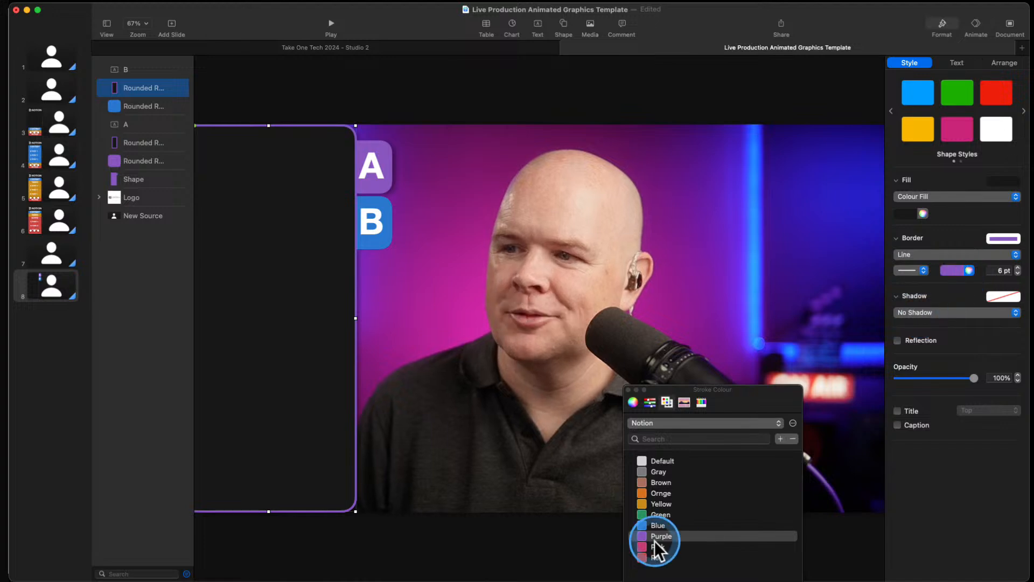
left_click(641, 525)
left_click(577, 190)
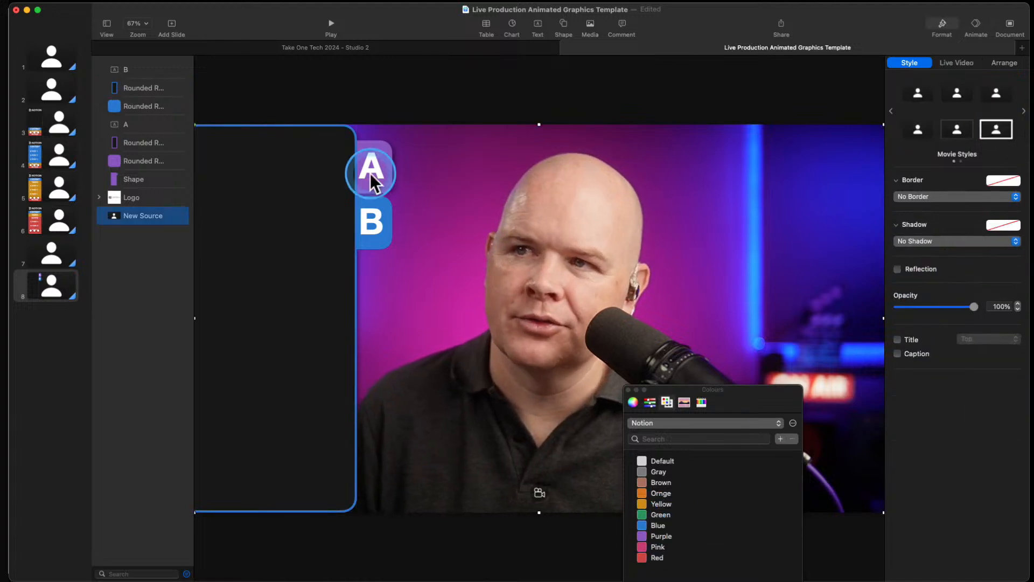
Duplicate the blue tab and blue-bordered panel in place just below them in the layer order, and unite the copies into one shape
left_click(135, 103)
left_click(130, 91, "shift")
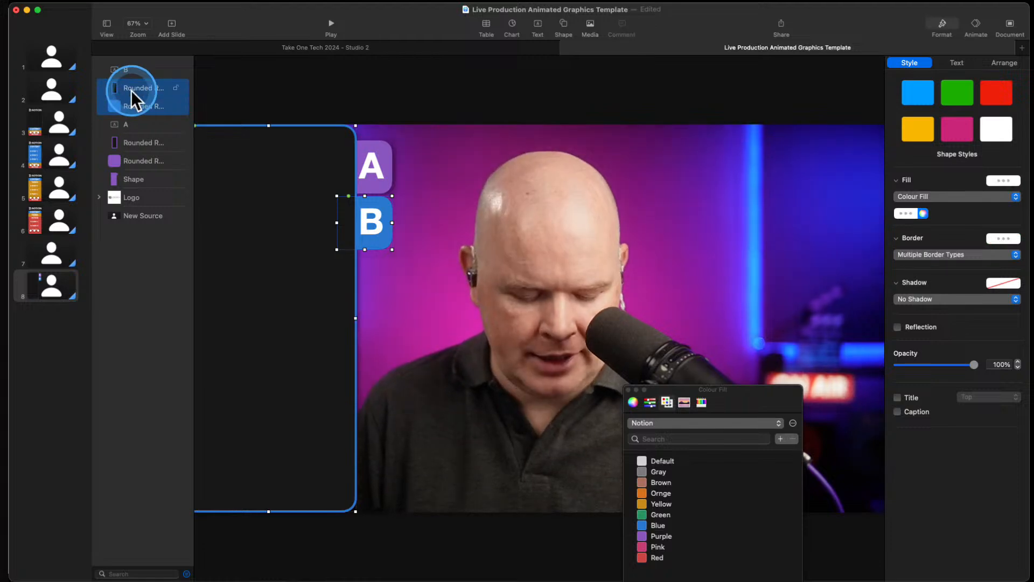
left_click_drag(131, 91, 124, 123)
right_click(126, 125)
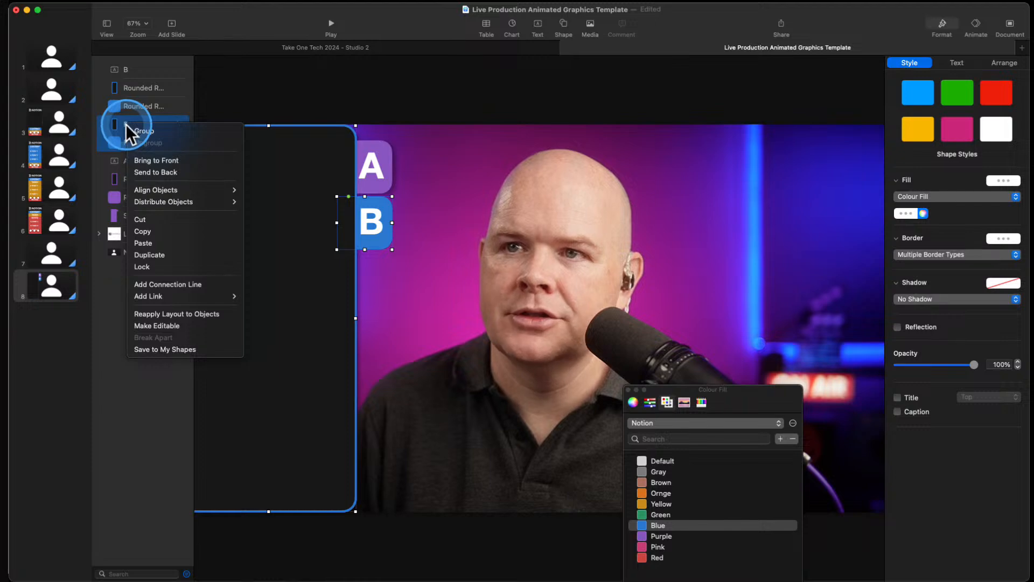
key("Escape")
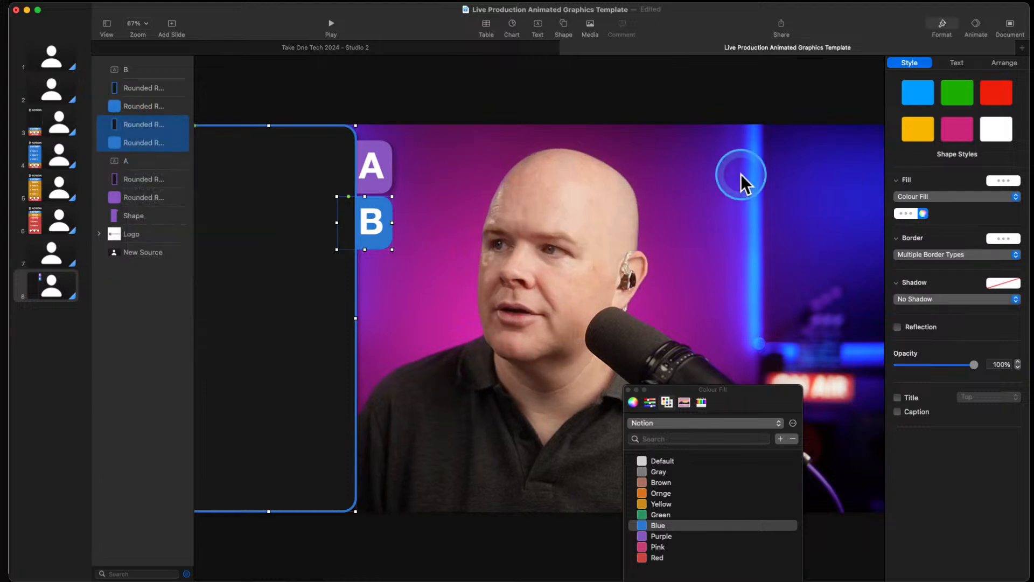
left_click(1004, 63)
left_click(965, 363)
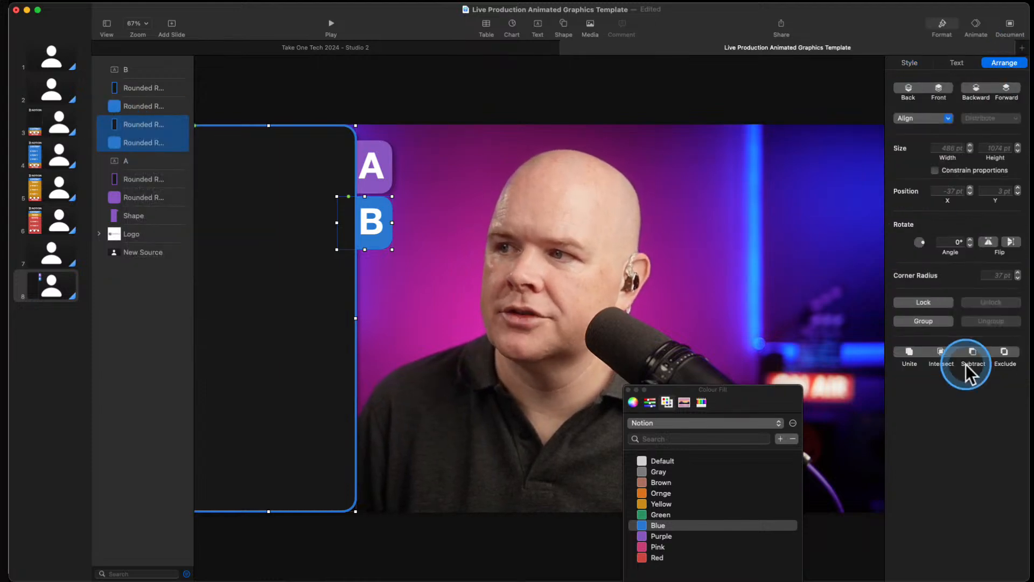
left_click(910, 352)
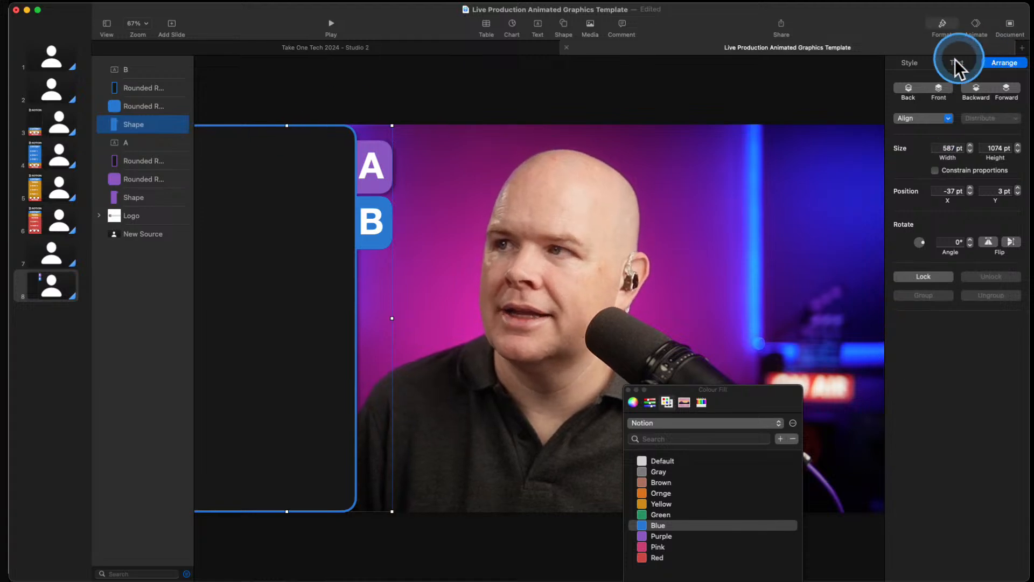
Add a drop shadow to the united blue shape
left_click(911, 61)
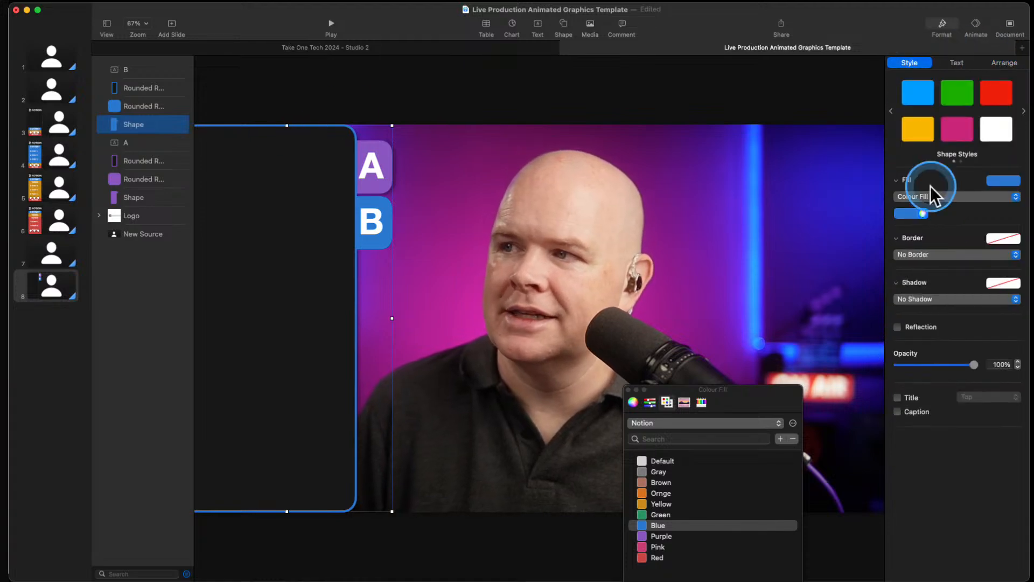
left_click(935, 297)
left_click(933, 311)
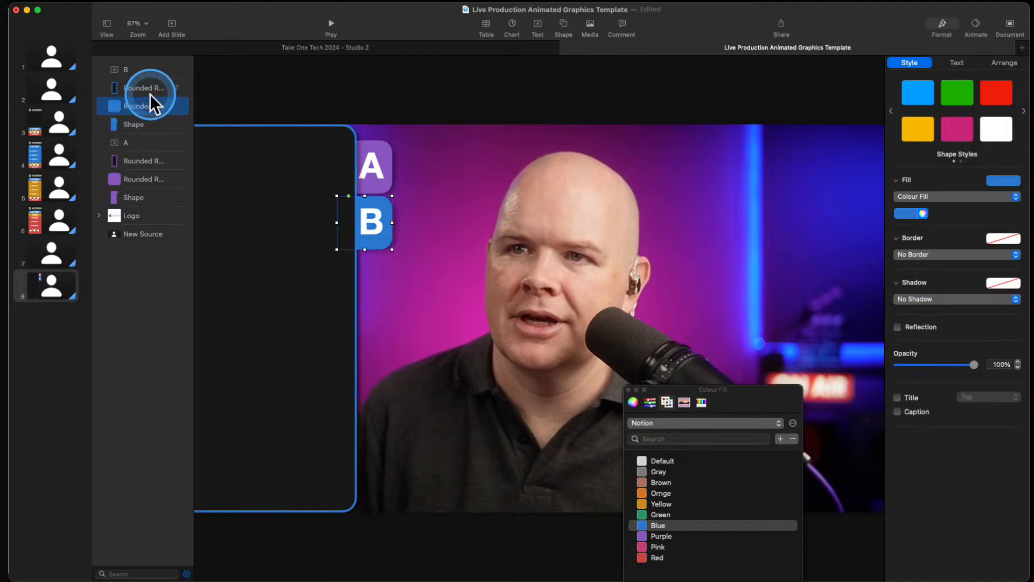
Duplicate the "B" letter, blue-bordered panel and blue tab together, and align the copies exactly over the originals
left_click(149, 75, "shift")
right_click(148, 76)
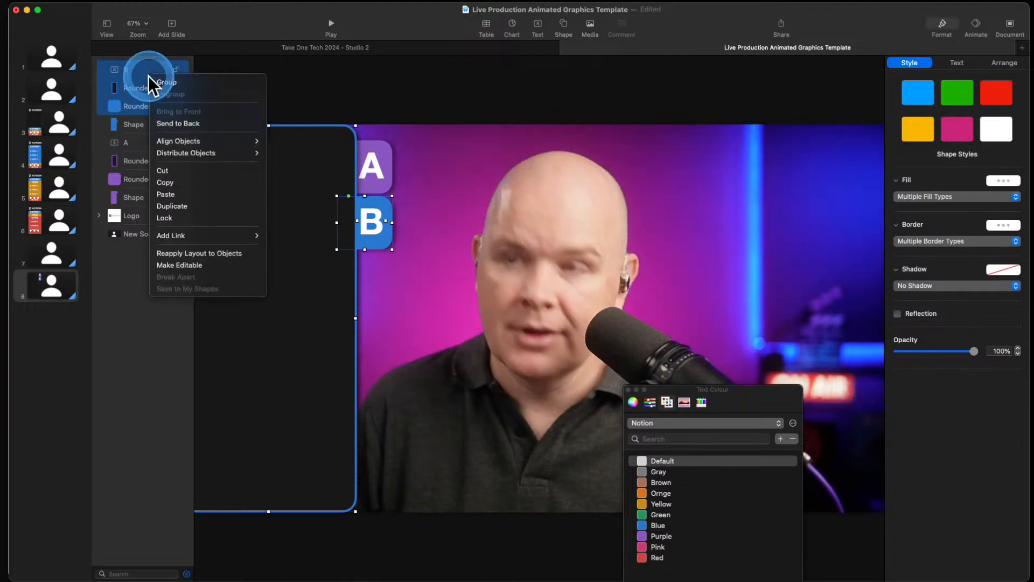
left_click(187, 203)
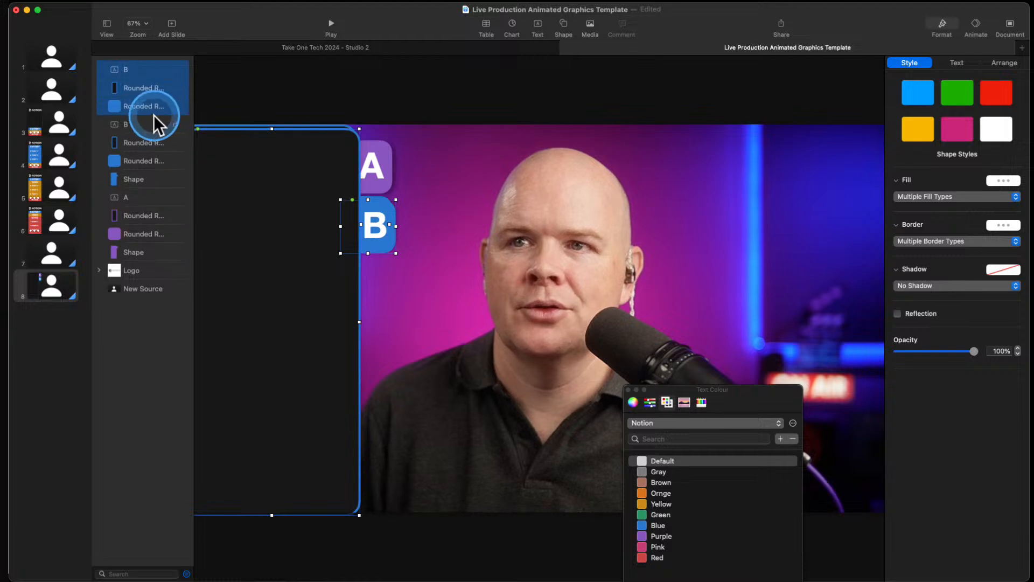
left_click(414, 300)
left_click(380, 239)
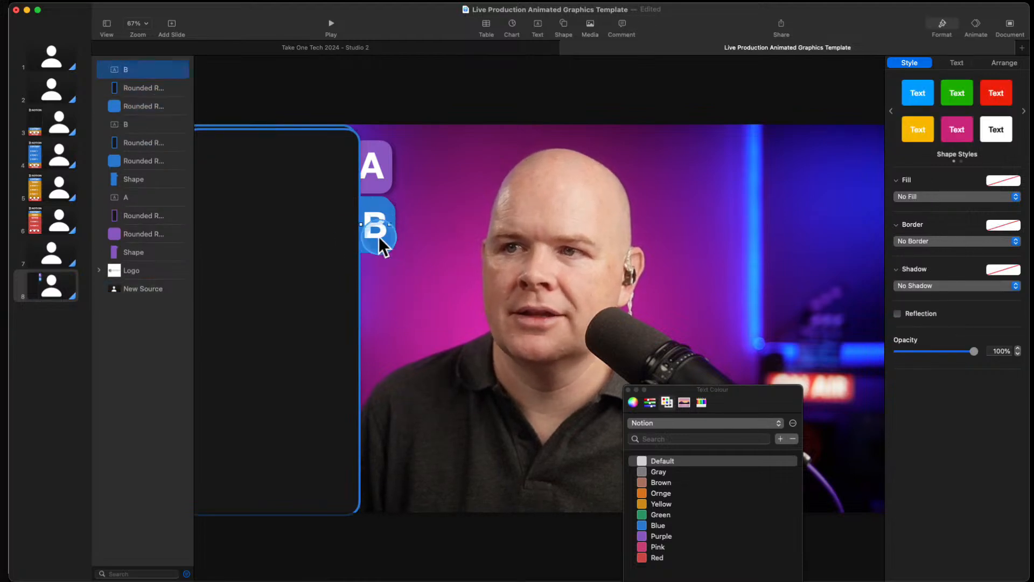
left_click(386, 251, "shift")
left_click_drag(308, 255, 302, 250)
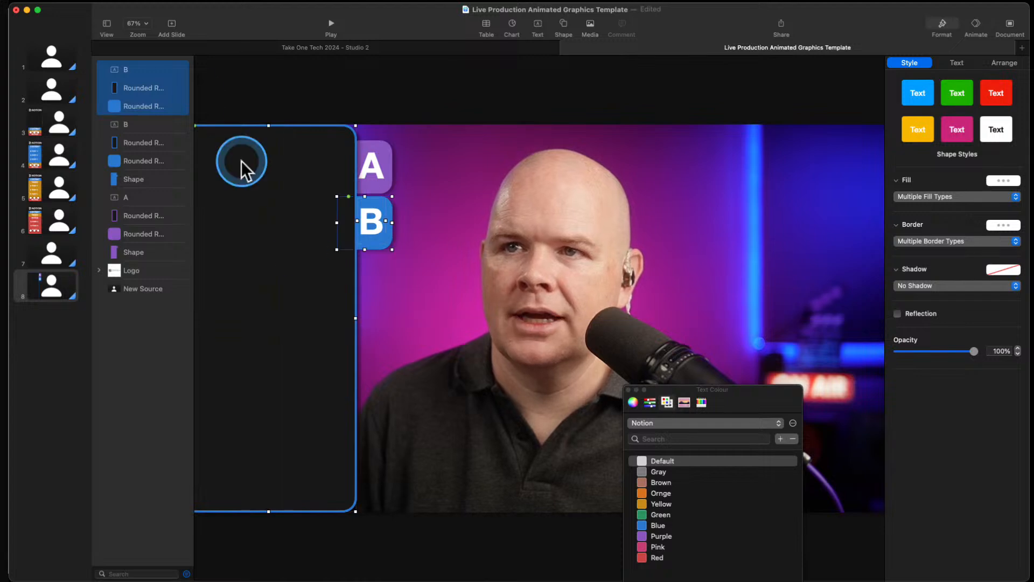
Move the copied "B" letter and its blue tab straight down to sit just below the original "B" tab
left_click(388, 266)
left_click(373, 229)
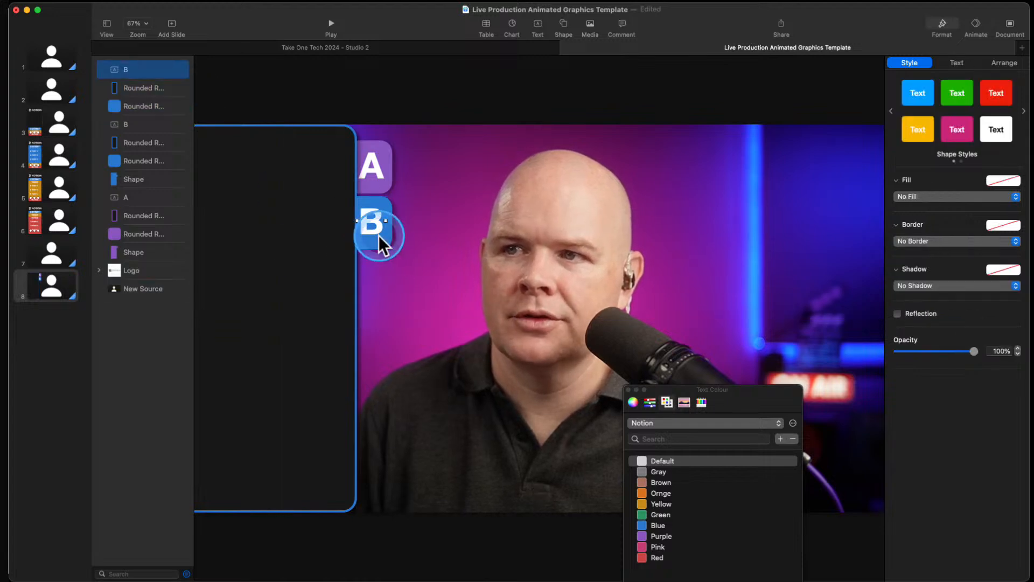
left_click(385, 245)
left_click(376, 235)
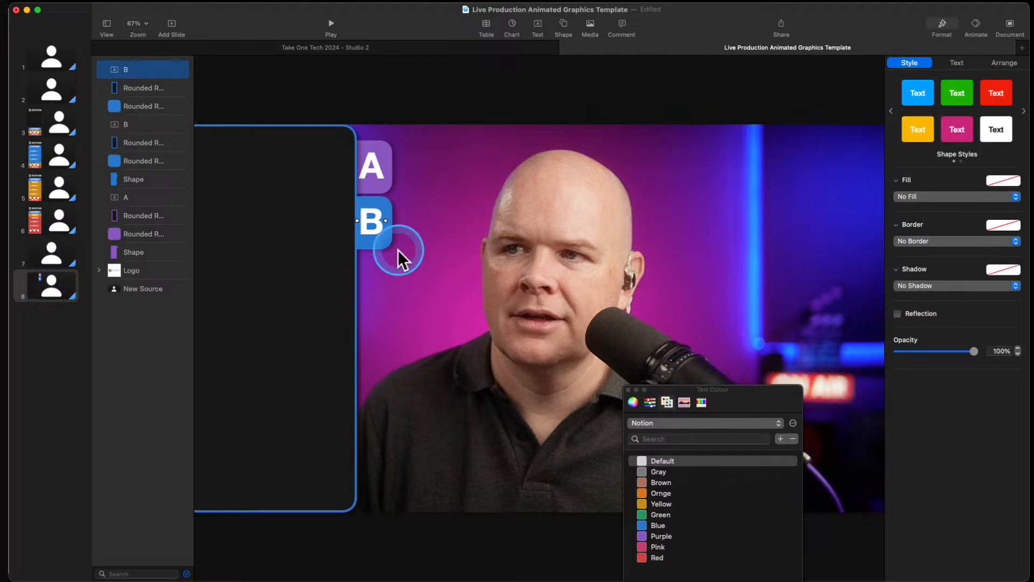
left_click(390, 244, "shift")
left_click_drag(390, 248, 386, 299)
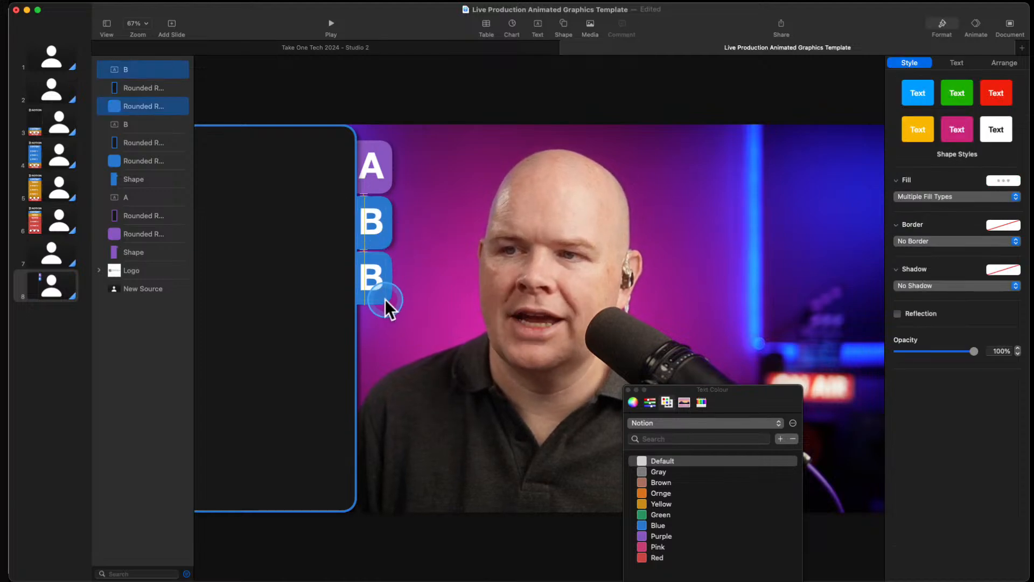
left_click_drag(385, 299, 386, 300)
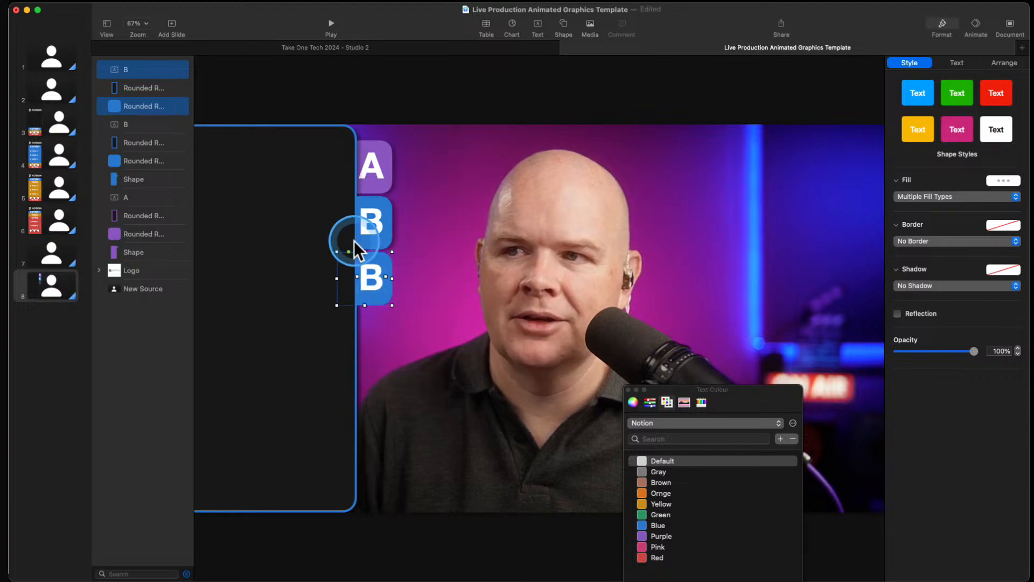
Change the letter on the lowest tab to "C"
left_click(385, 297)
left_click(378, 287, "shift")
mouse_move(378, 289)
left_mouse_down()
mouse_move(385, 326)
mouse_move(388, 295)
left_mouse_up()
left_click(375, 283)
double_click(374, 283)
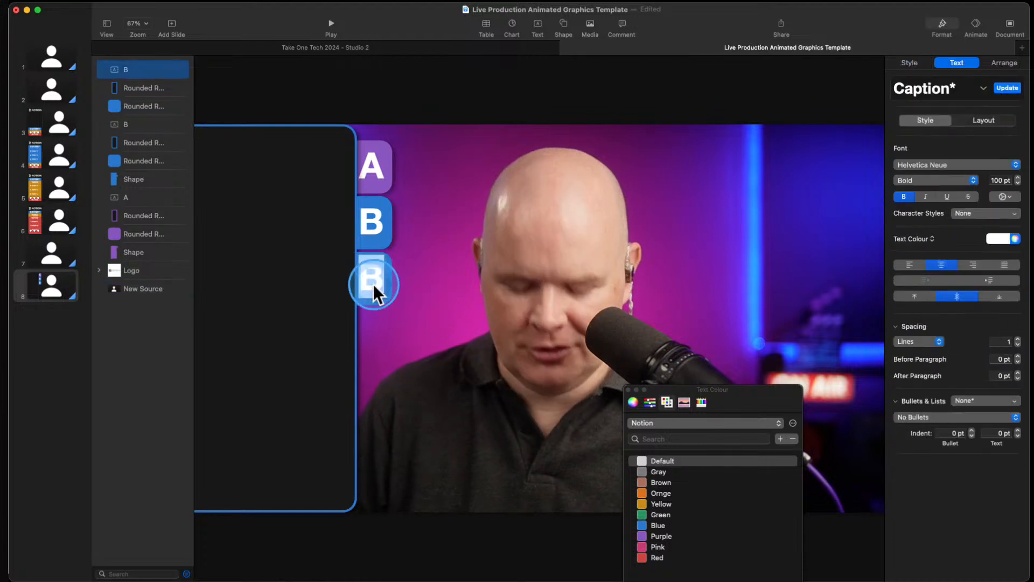
type("C")
key("Escape")
left_click(503, 261)
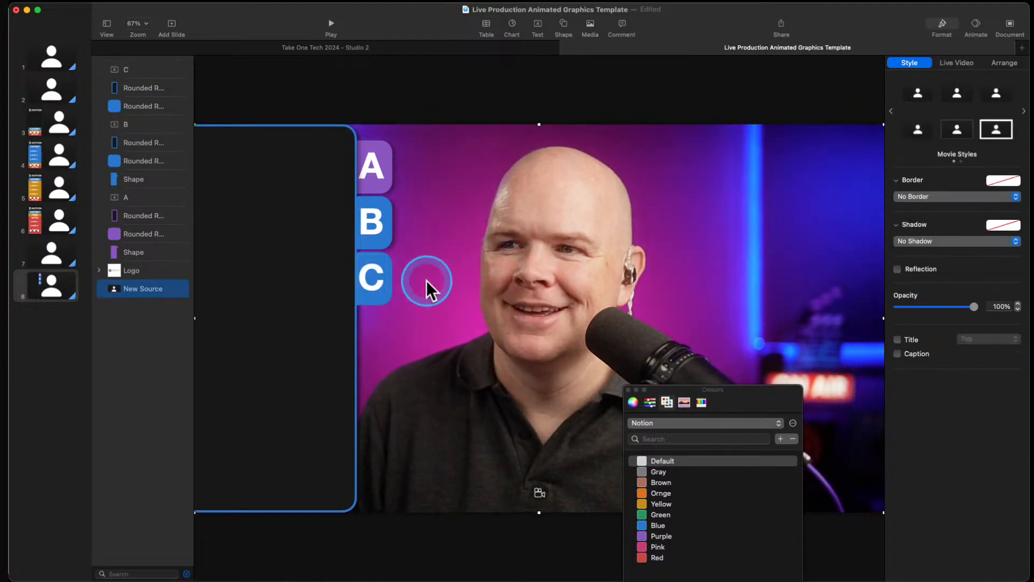
Fill the "C" tab with Green from the Notion palette and set the front panel's border to the same Green
left_click(392, 283)
left_click(391, 282)
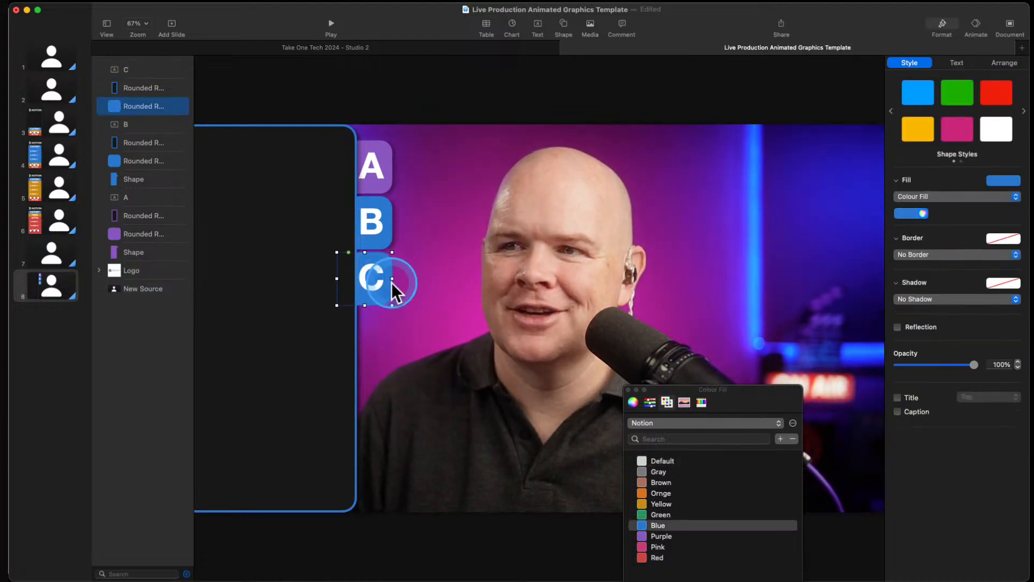
left_click(641, 504)
left_click(642, 513)
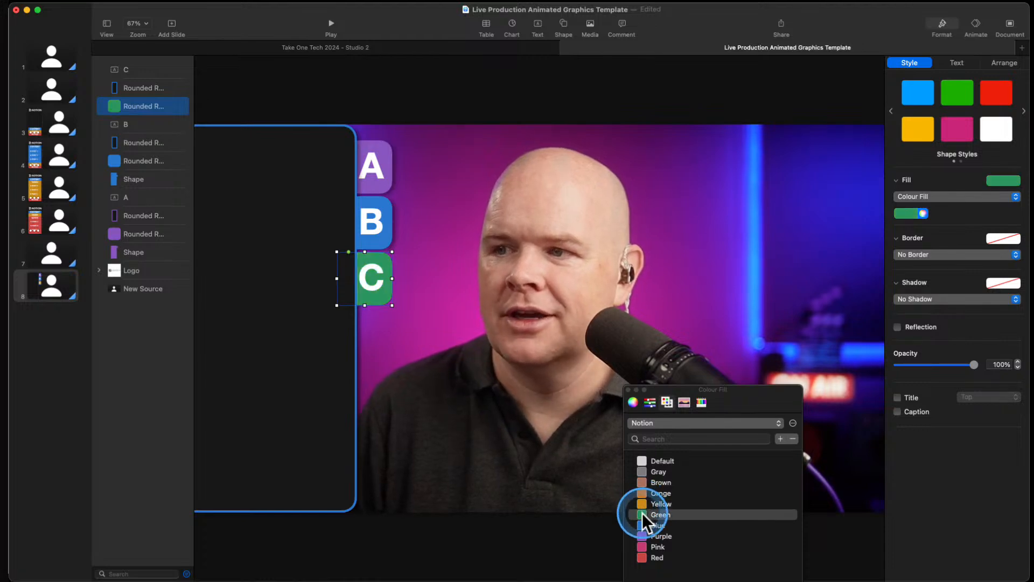
left_click(337, 355)
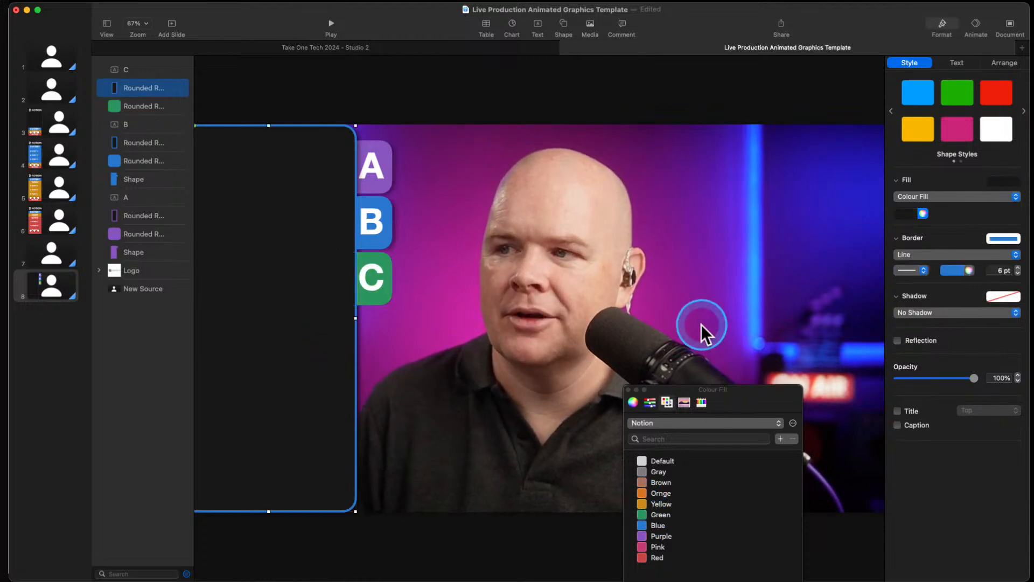
left_click(969, 270)
left_click(642, 514)
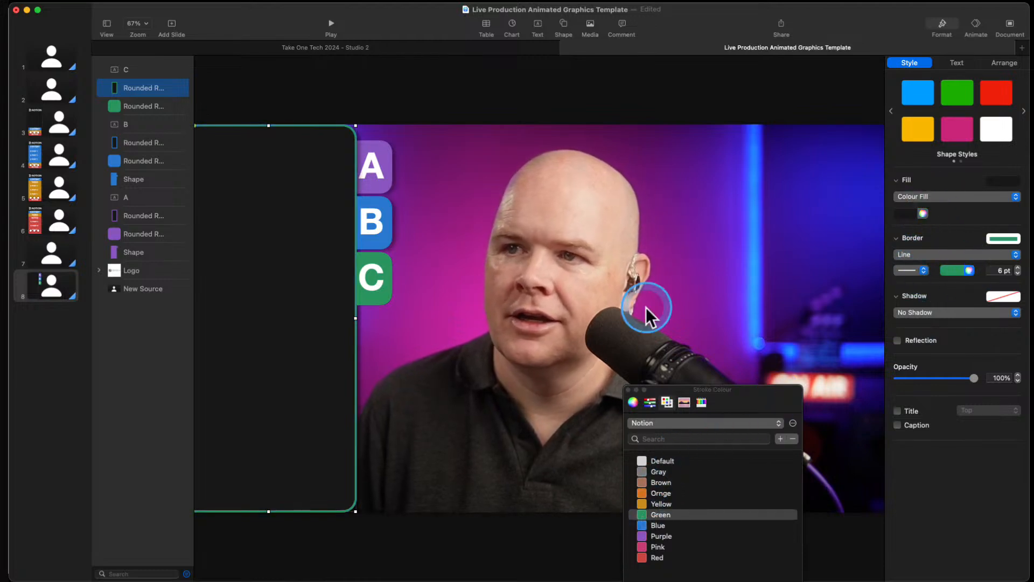
left_click(611, 260)
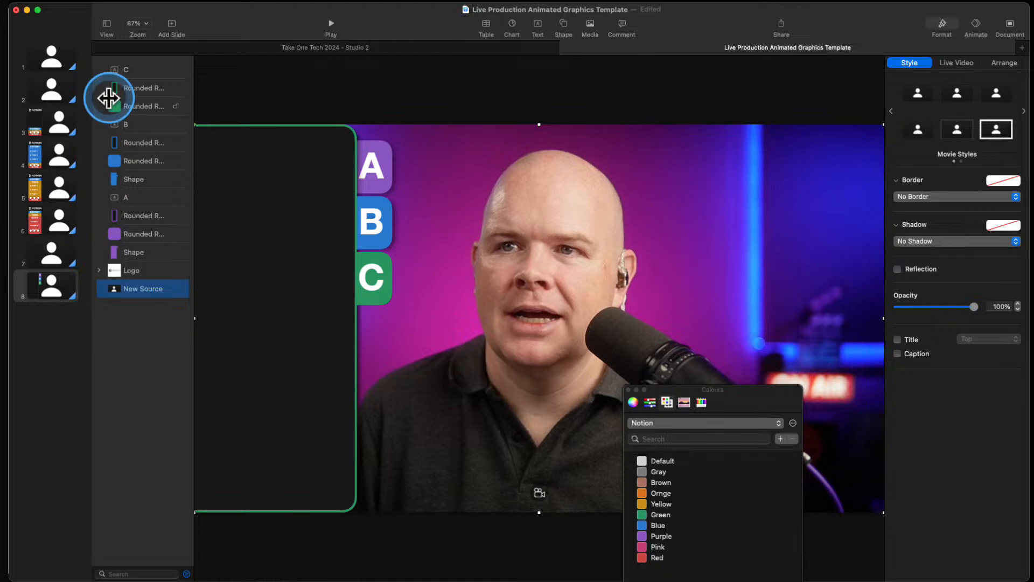
Duplicate the green tab and green-bordered panel, unite the copies, align them over the originals and place them just below in the layer order
left_click(135, 105)
left_click(133, 90, "shift")
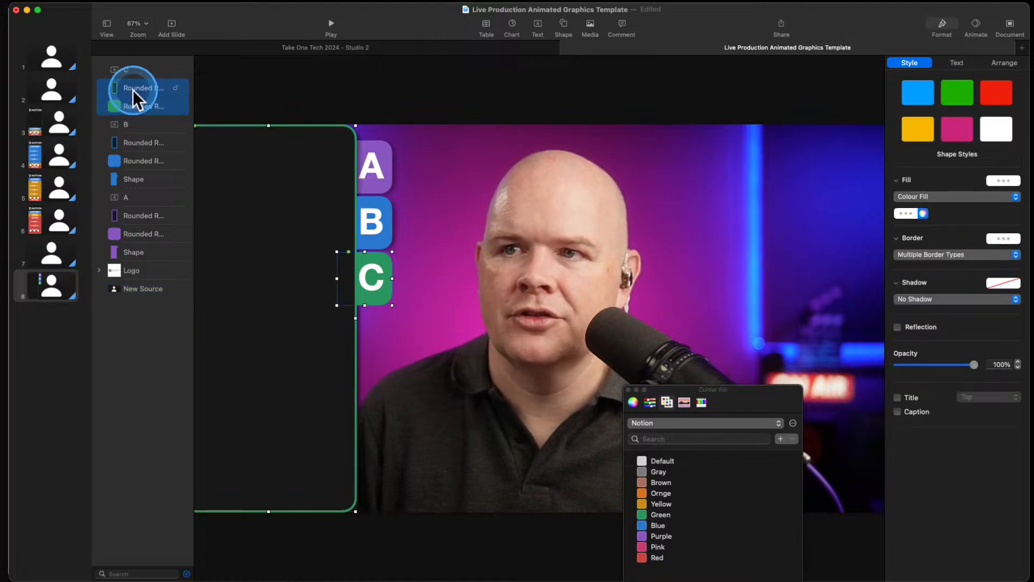
right_click(132, 90)
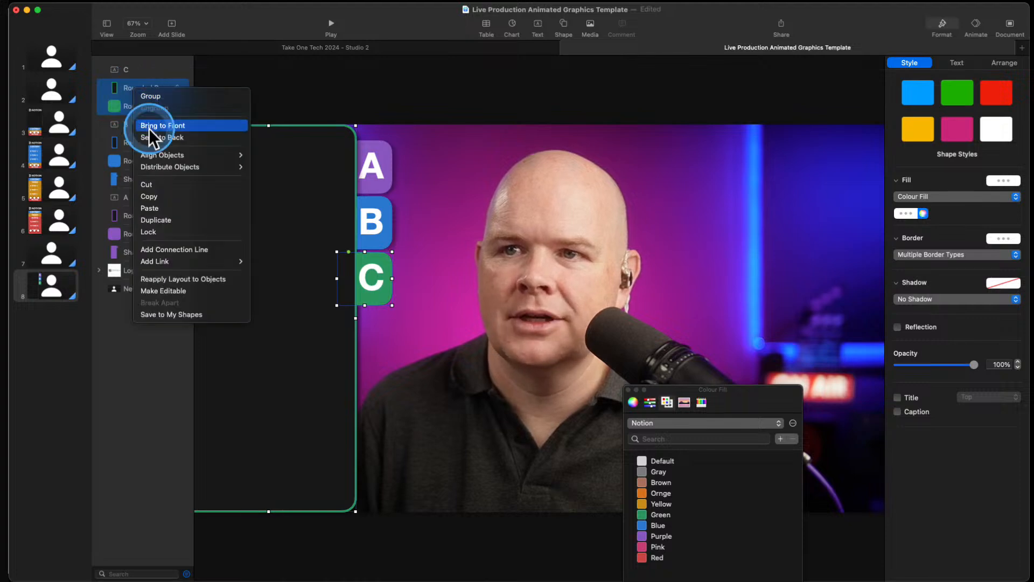
left_click(161, 221)
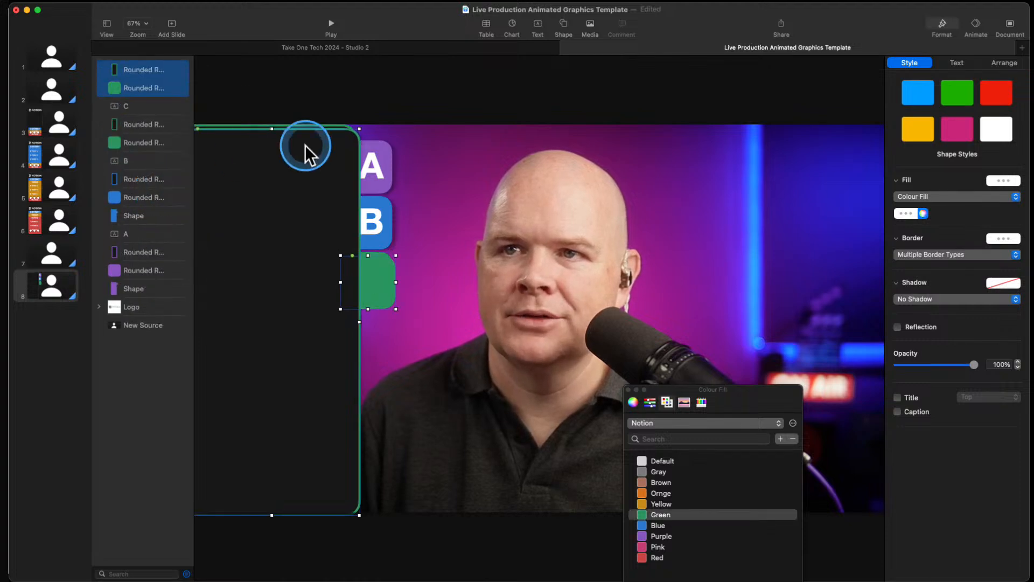
left_click(999, 62)
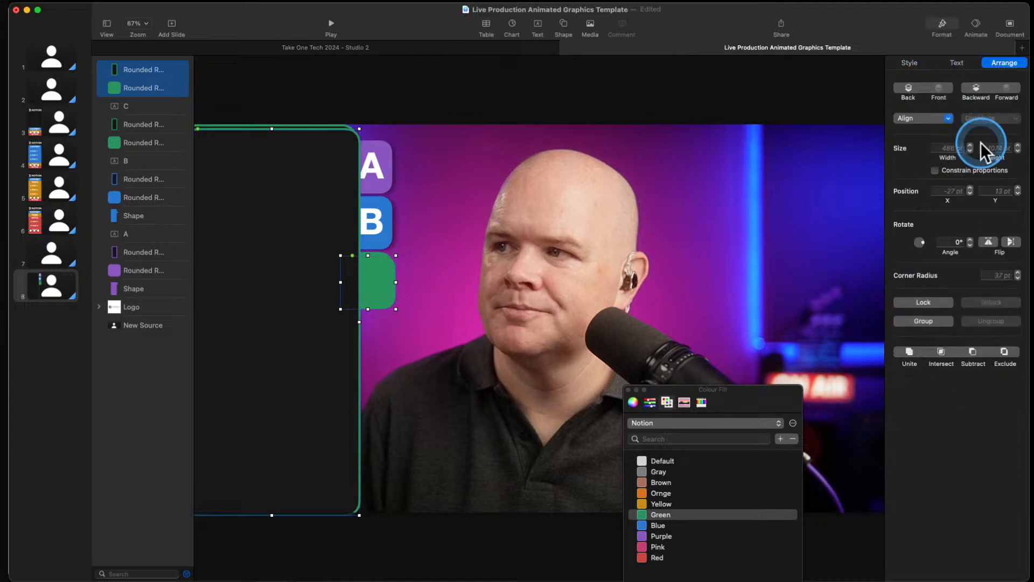
left_click(910, 351)
left_click_drag(283, 219, 282, 214)
left_click_drag(153, 70, 146, 122)
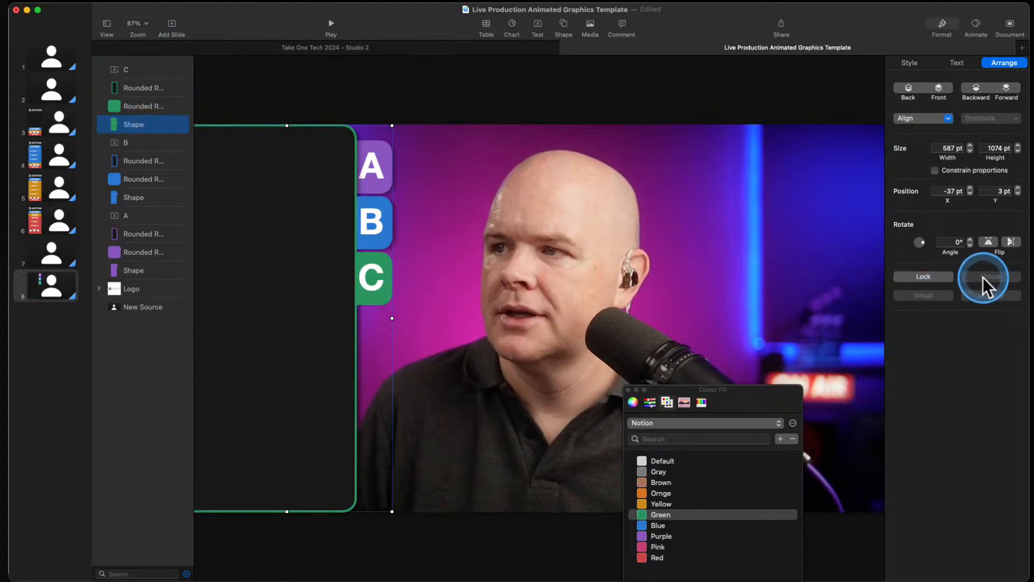
Add a drop shadow to the united green shape
left_click(903, 61)
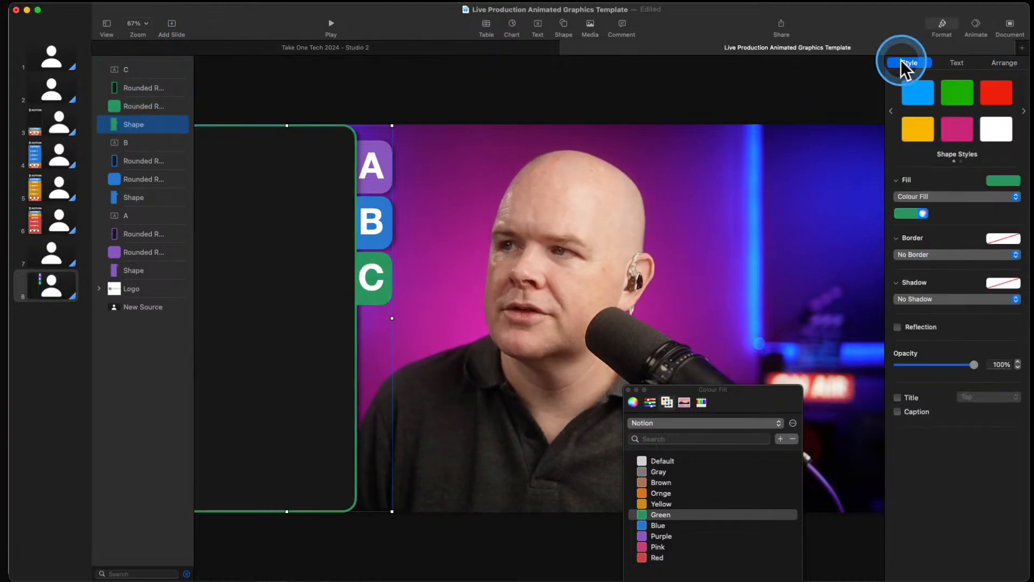
left_click(927, 298)
left_click(926, 307)
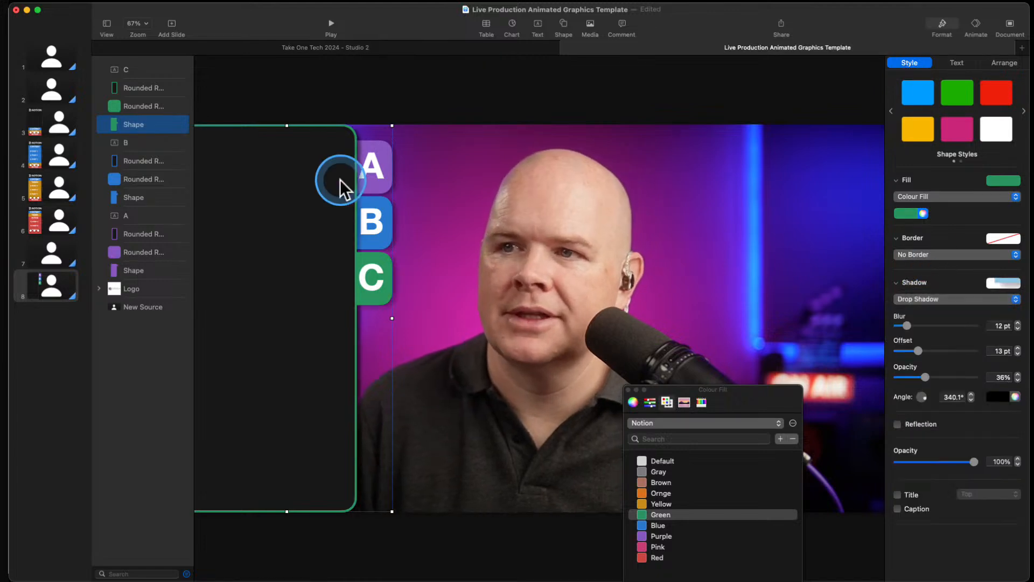
left_click(521, 274)
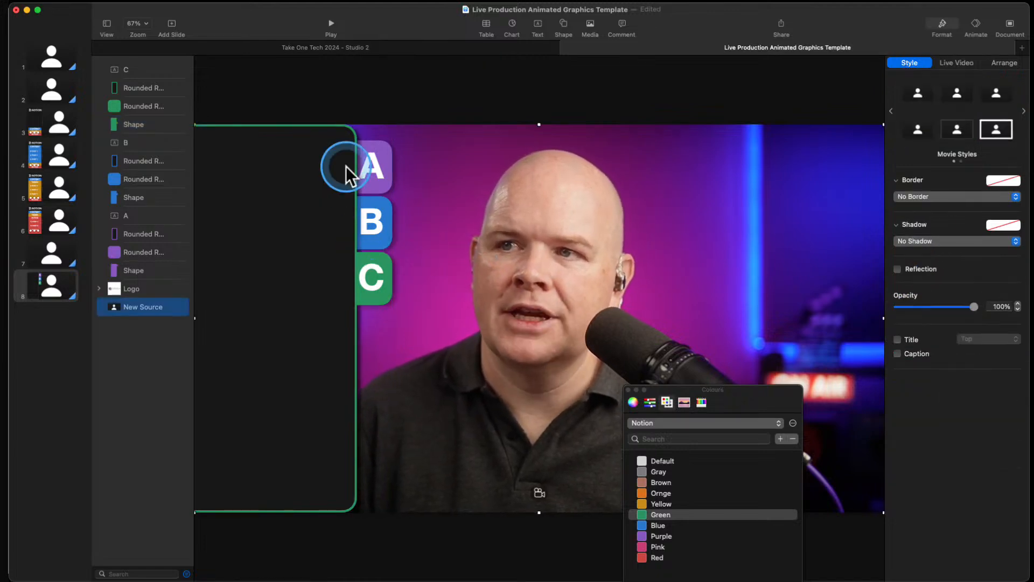
Group the "C" letter with its green-bordered panel, green tab and green shadow shape
left_click(140, 69)
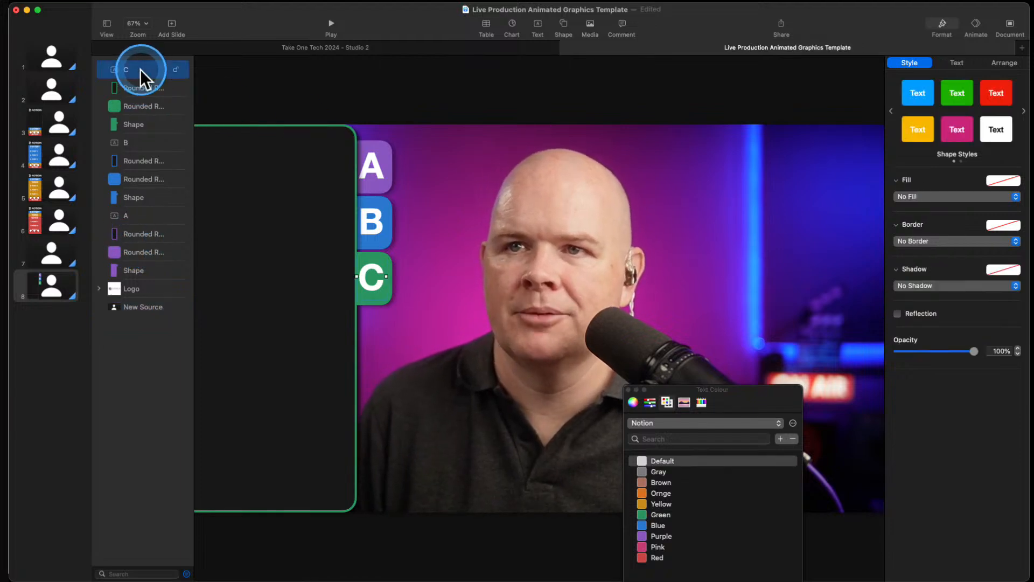
left_click(134, 125, "shift")
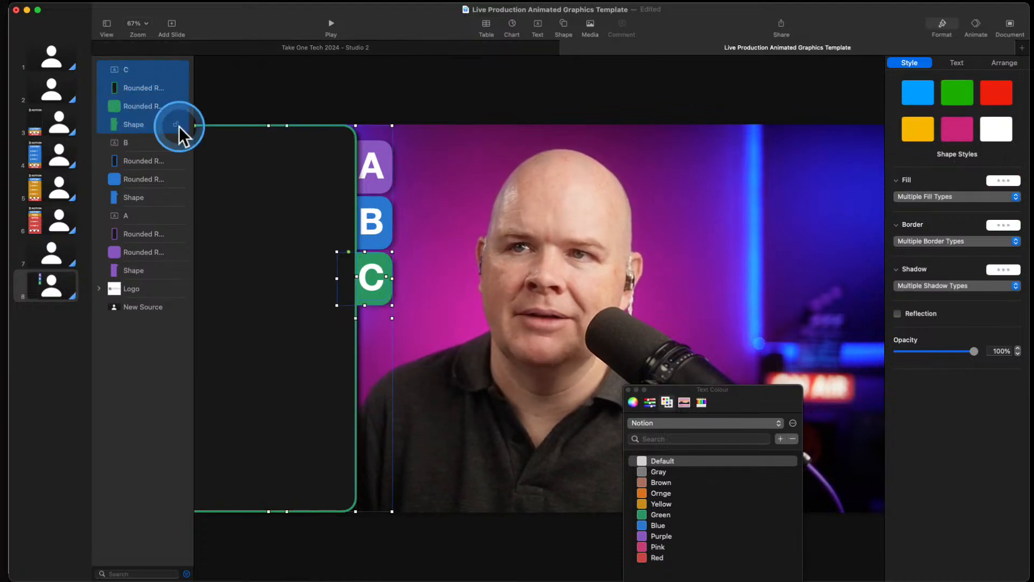
right_click(133, 105)
left_click(148, 114)
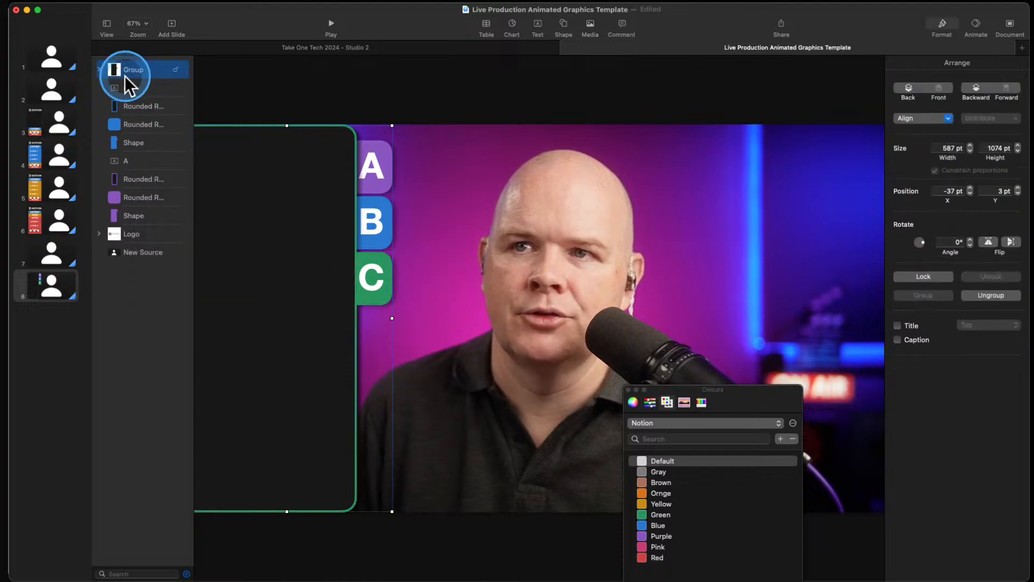
Group the "B" letter with its blue-bordered panel, blue tab and blue shadow shape
left_click(129, 89)
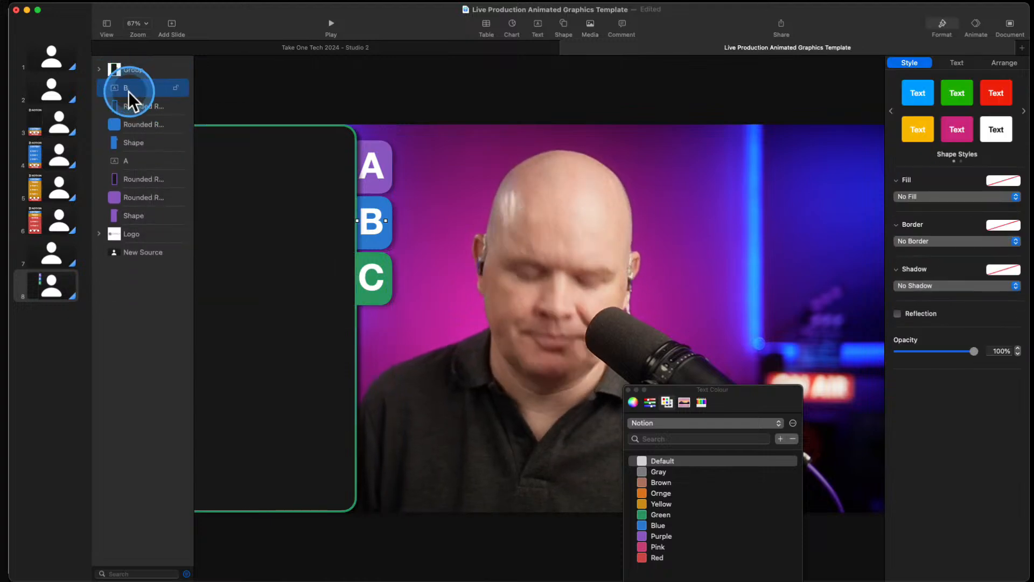
left_click(133, 137, "shift")
right_click(133, 138)
left_click(161, 141)
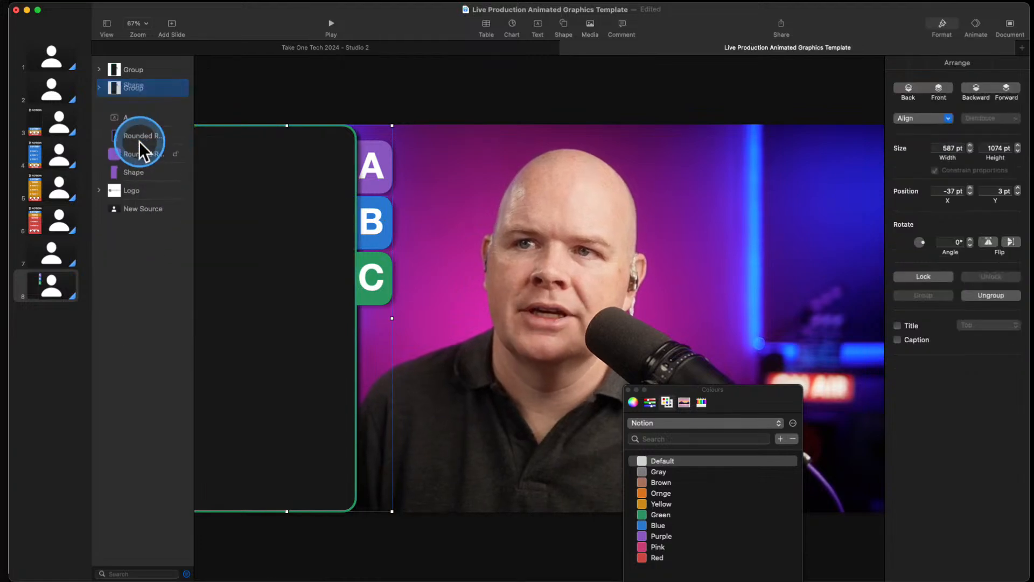
Group the "A" letter with its panel, purple tab and purple shadow shape
left_click(132, 106)
left_click(138, 162, "shift")
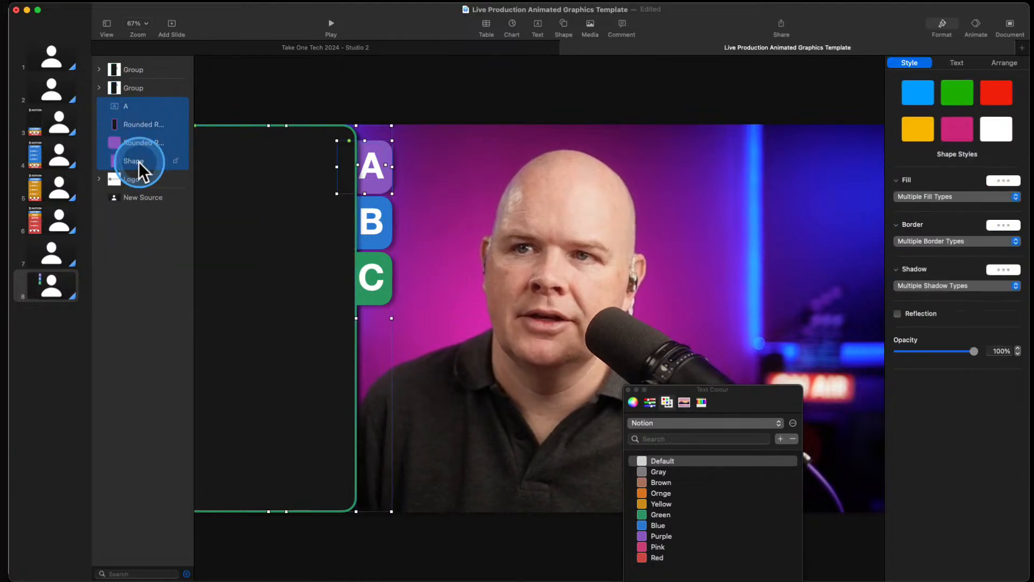
right_click(137, 162)
left_click(154, 167)
Delete the Logo group from the slide with the lettered tabs
left_click(122, 105)
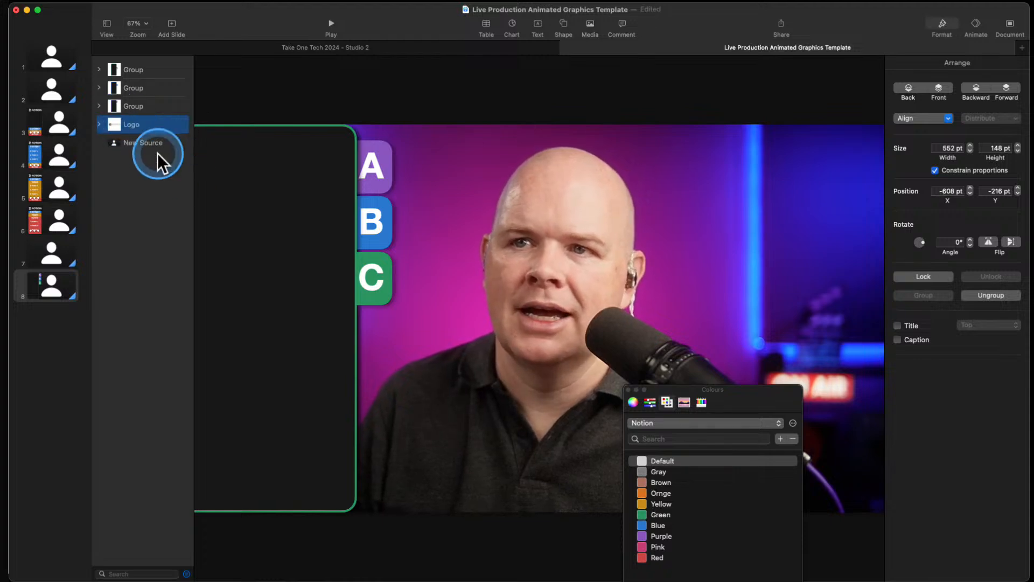
left_click(135, 102)
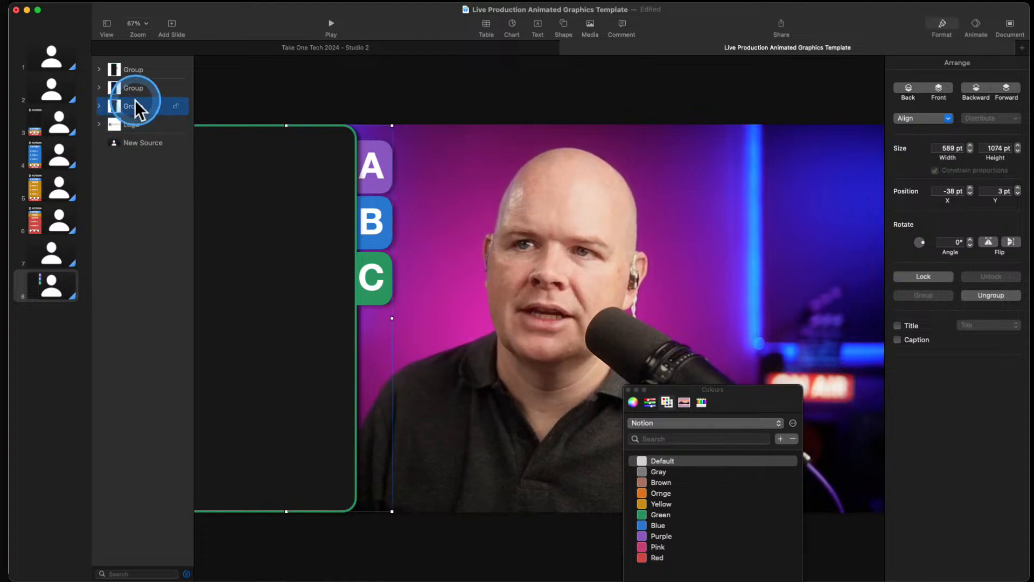
left_click(137, 116)
key("Delete")
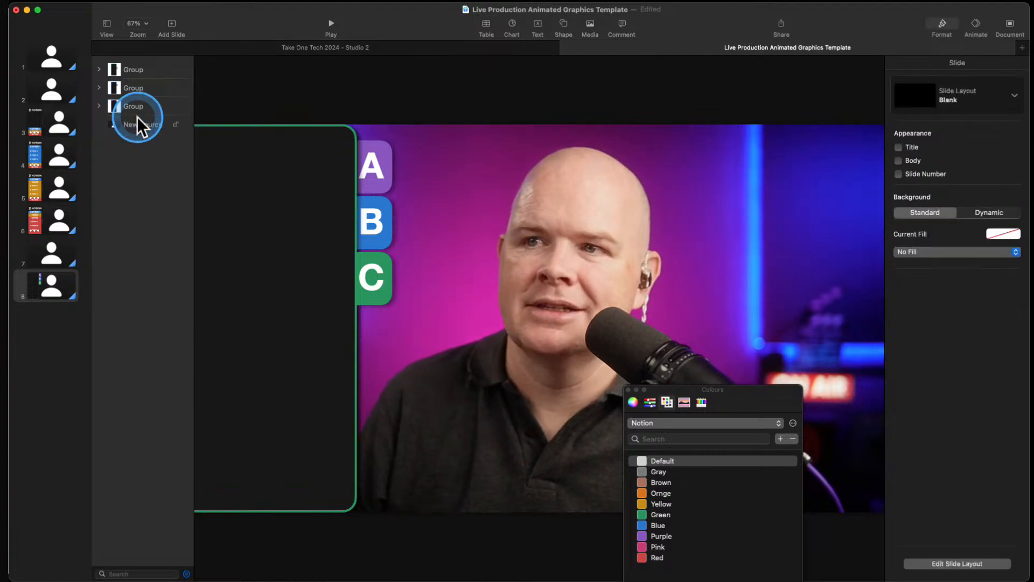
Rename the three groups in the layer list, from front to back, as Group C, Group B and Group A
left_click(133, 69)
left_click(134, 69)
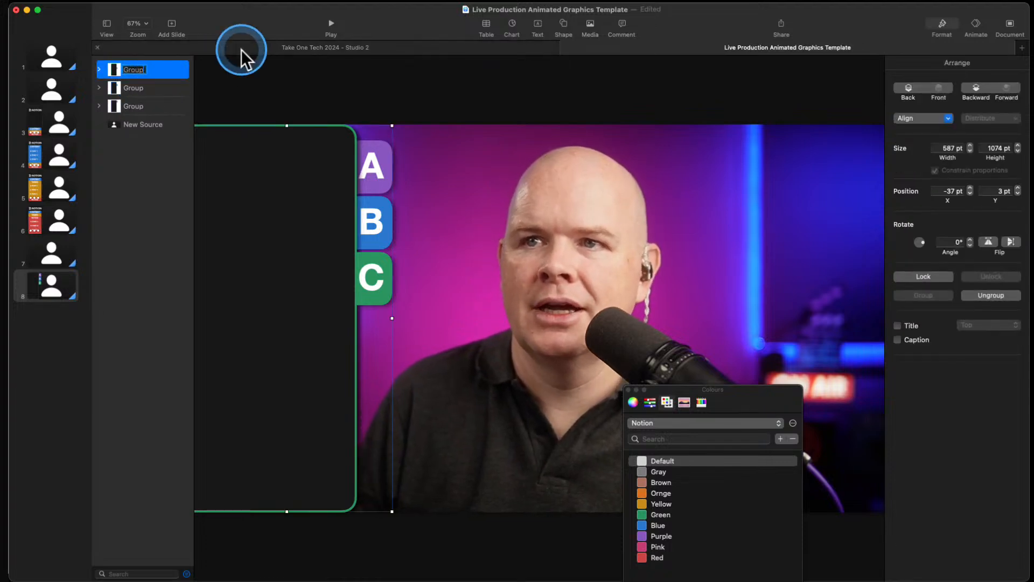
type("Group C")
key("Return")
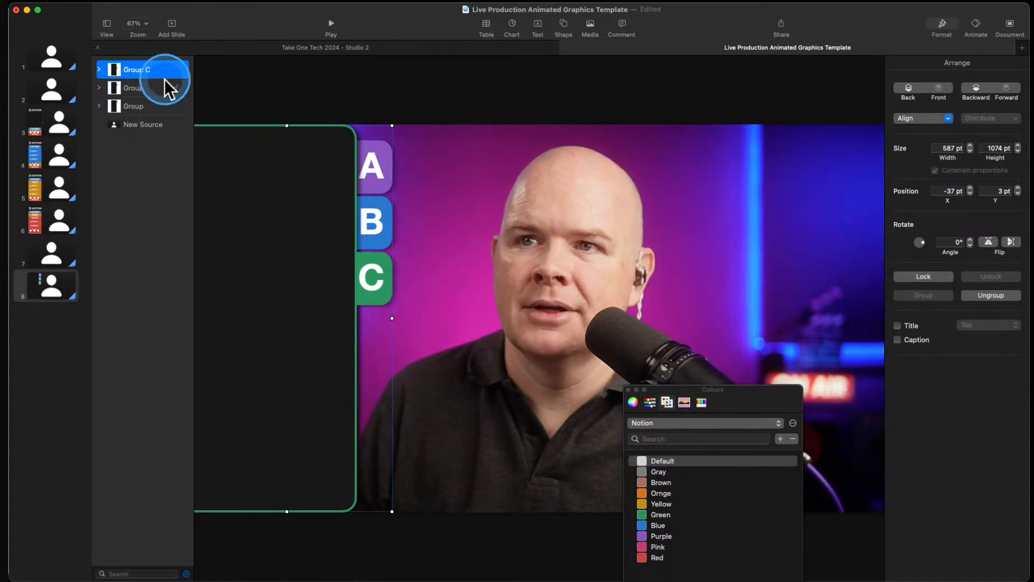
left_click(143, 88)
left_click(143, 88)
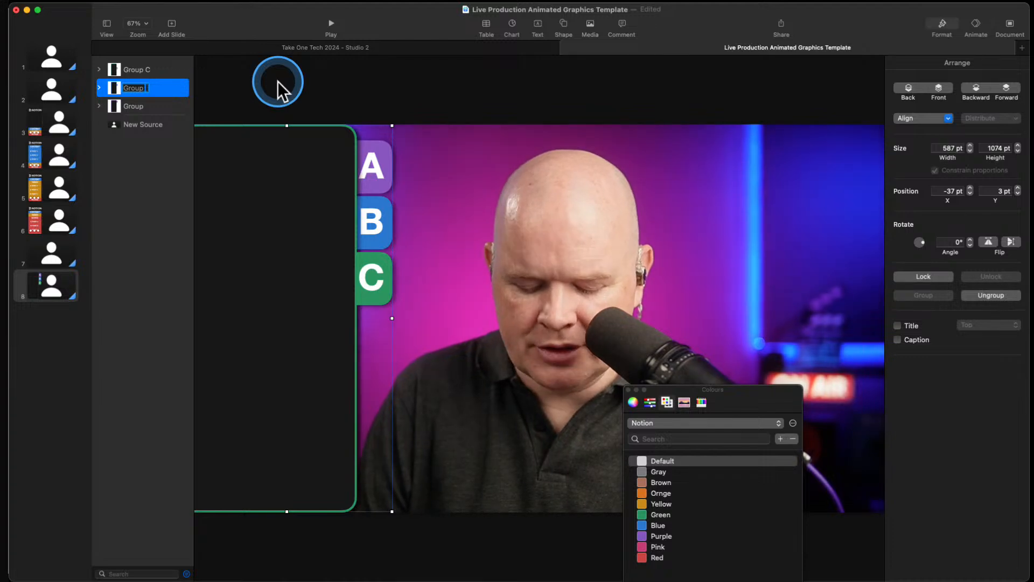
type("B")
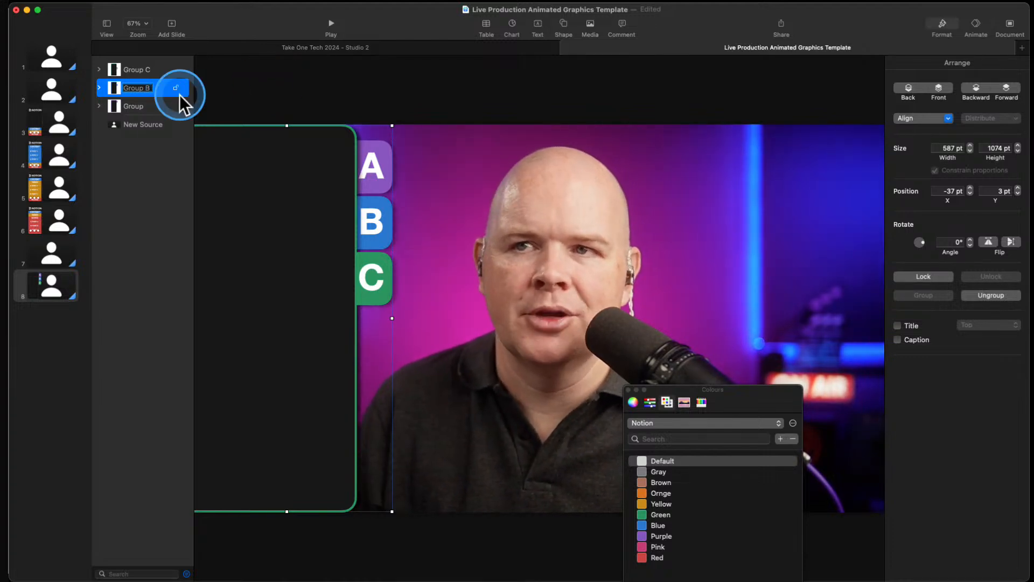
left_click(137, 106)
left_click(155, 106)
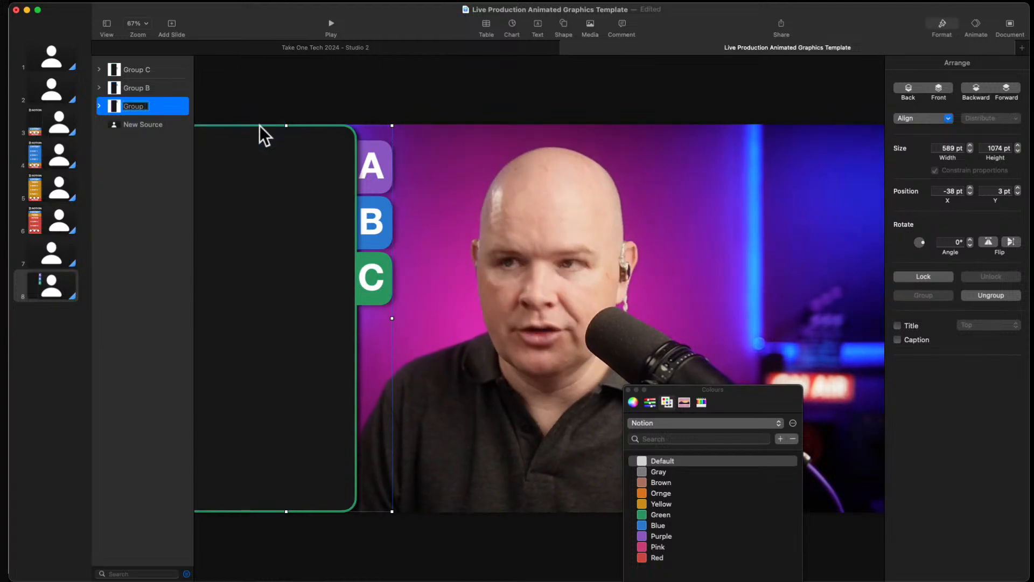
type("A")
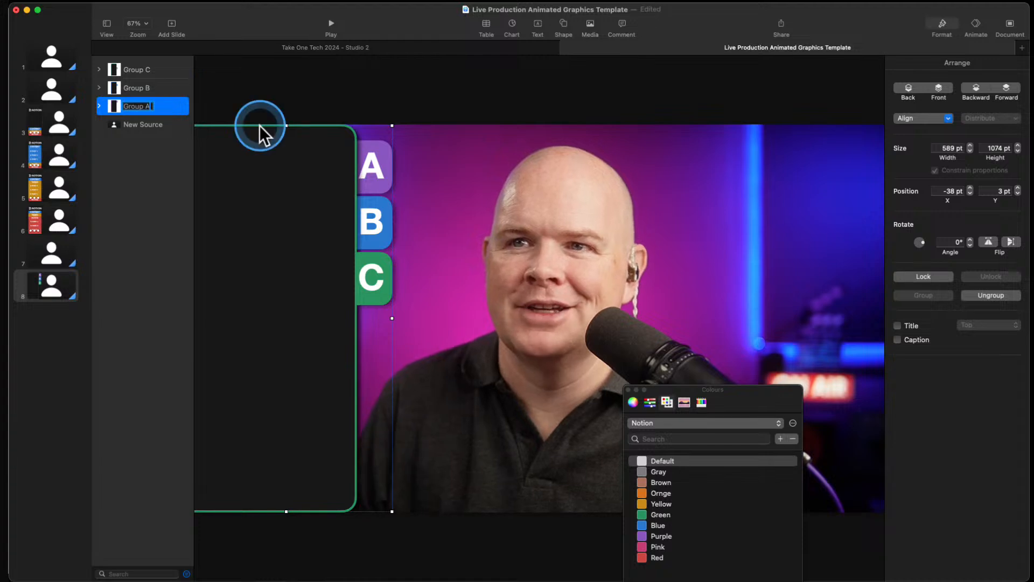
left_click(268, 82)
Review the first design's Content slide, slide 4, and return to the lettered-tab design on slide 8
left_click(34, 164)
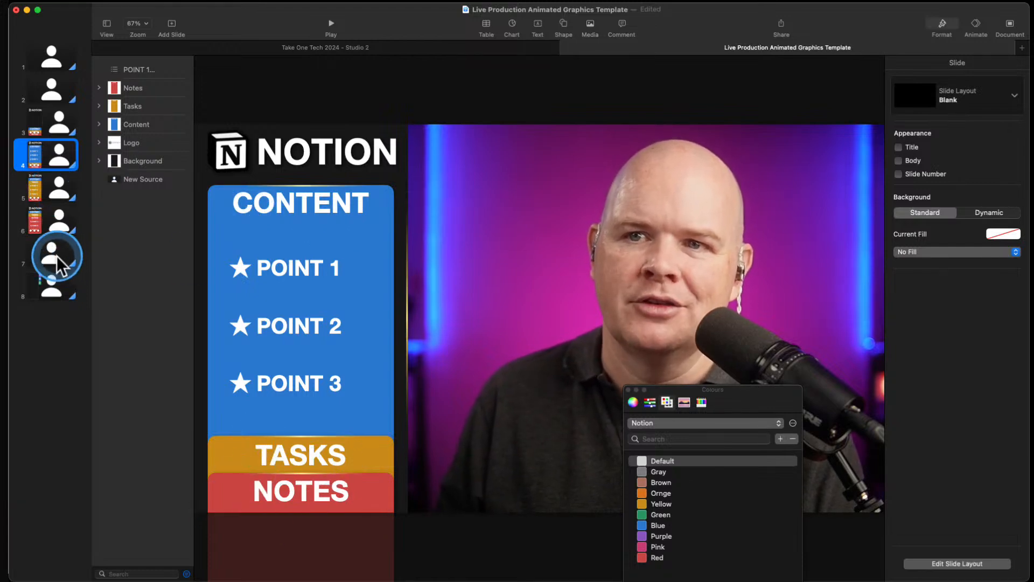
left_click(63, 275)
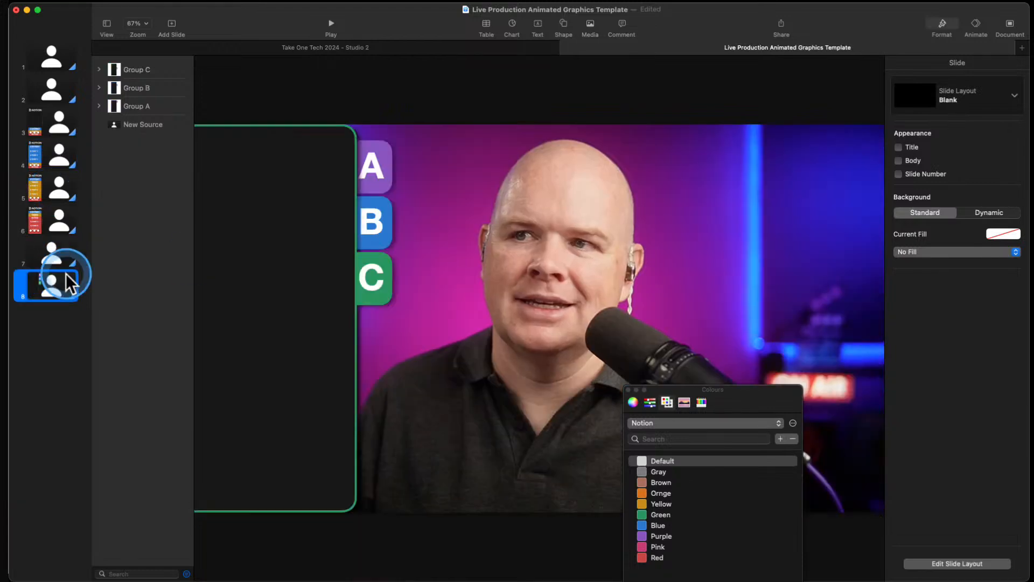
left_click(367, 161)
left_click(564, 23)
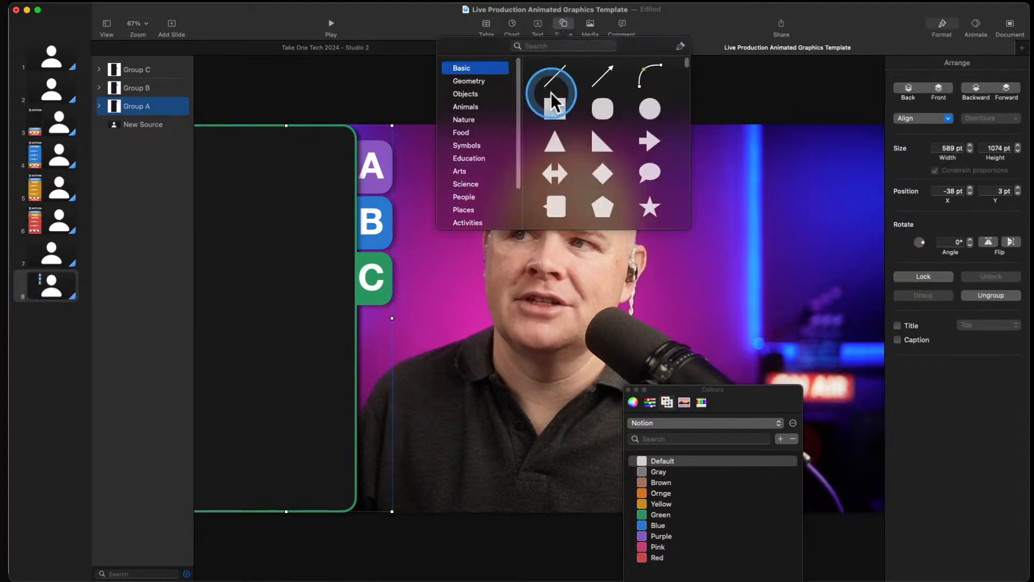
scroll(612, 137, "down", 20)
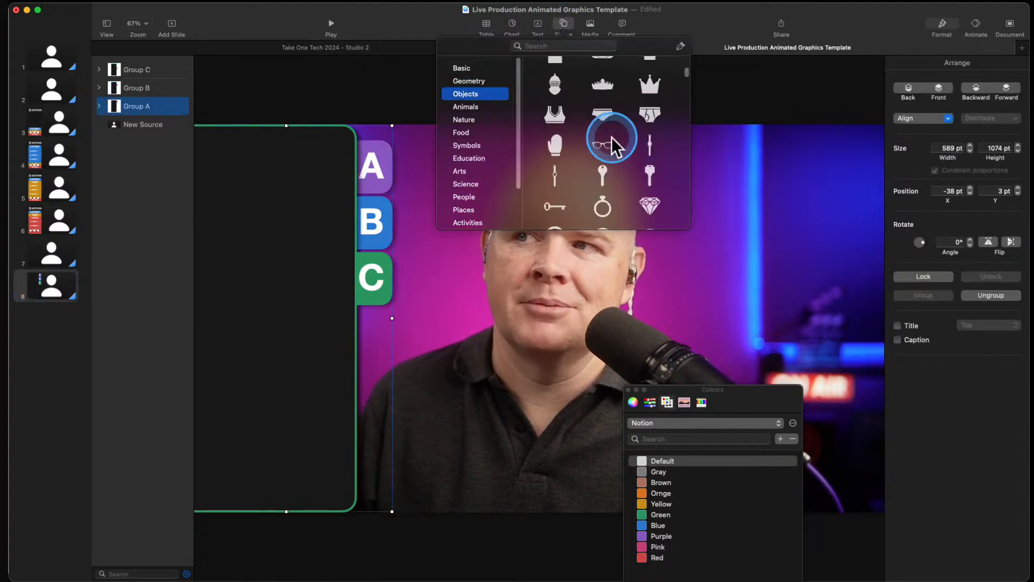
scroll(612, 137, "down", 10)
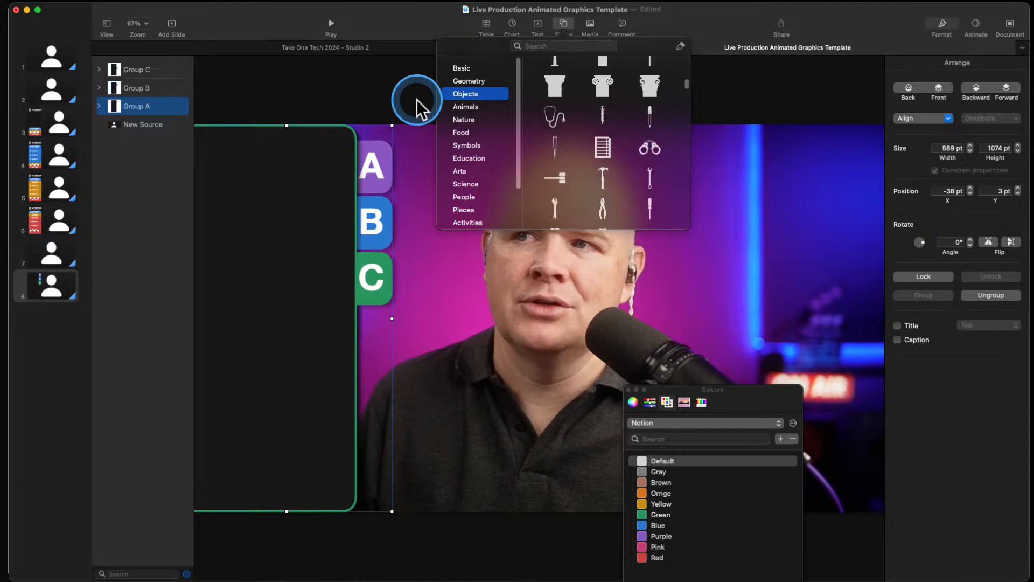
left_click(398, 96)
Reorder the slide's objects so Group A is frontmost, followed by Group B and Group C, above the live video source
left_click(375, 167)
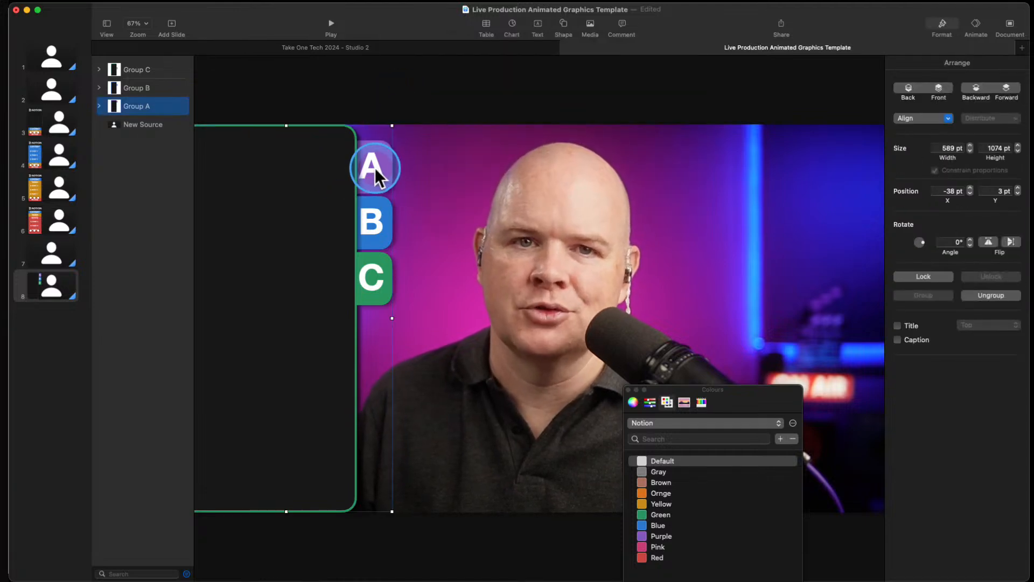
left_click(377, 219)
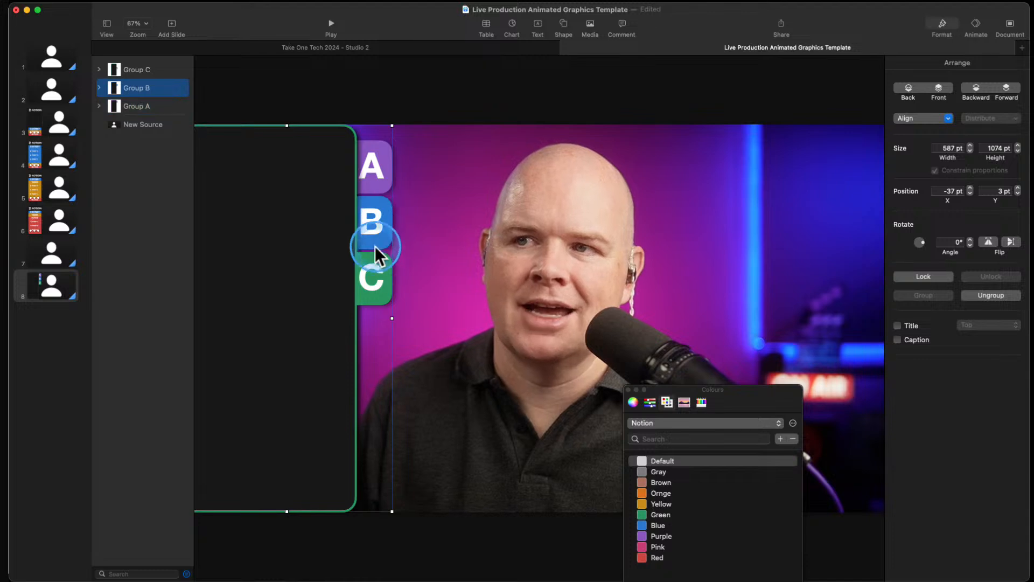
left_click(376, 273)
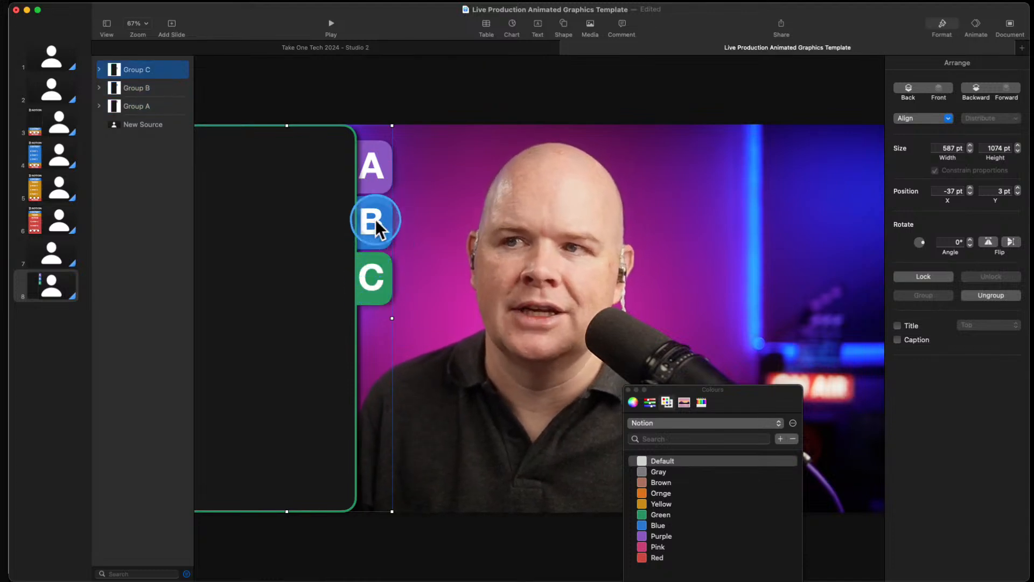
left_click_drag(142, 70, 136, 121)
left_click_drag(140, 68, 121, 192)
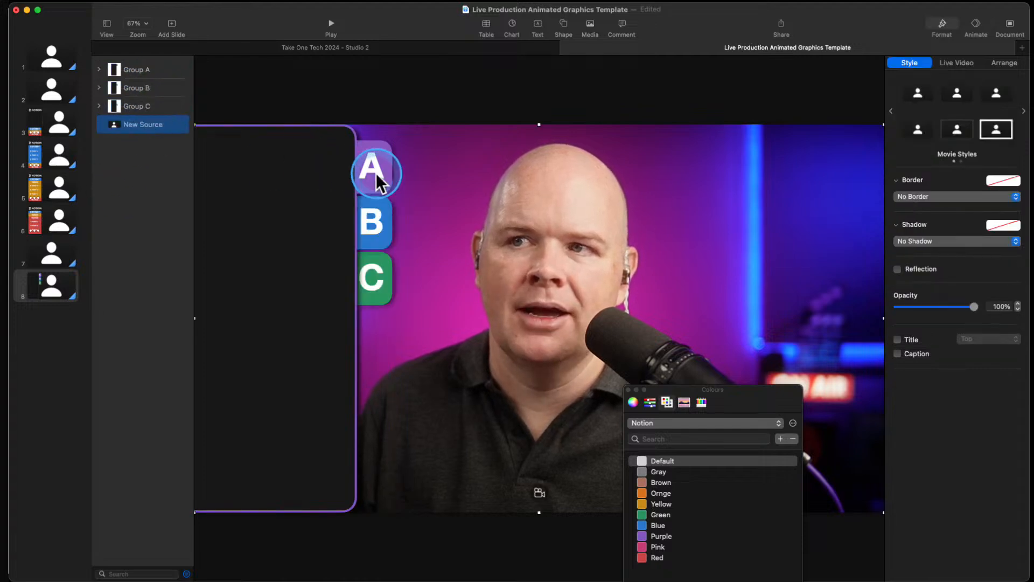
Expand Group C in the object list and inspect its C text layer, leaving nothing selected
left_click(99, 106)
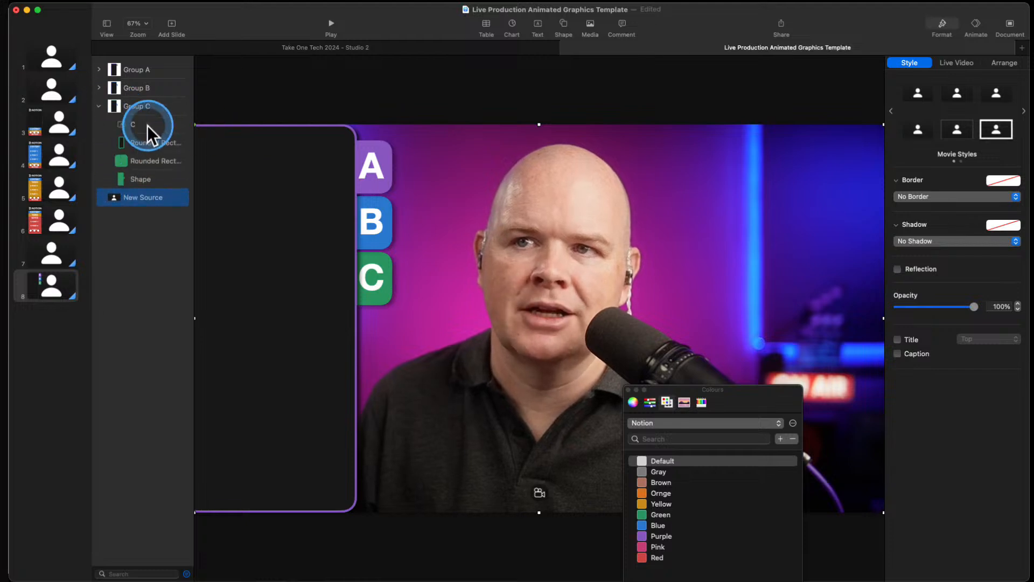
left_click(125, 122)
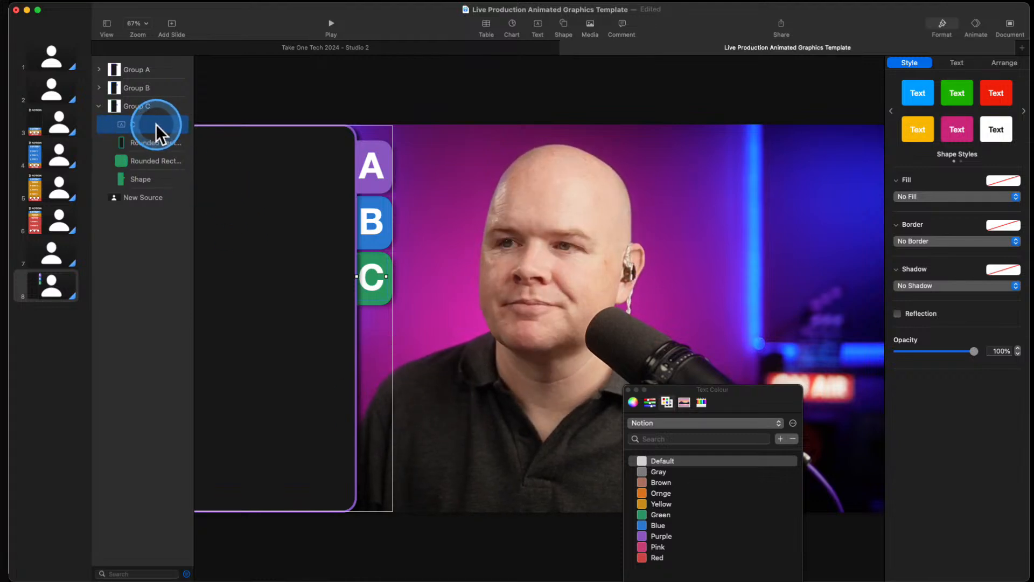
left_click(232, 96)
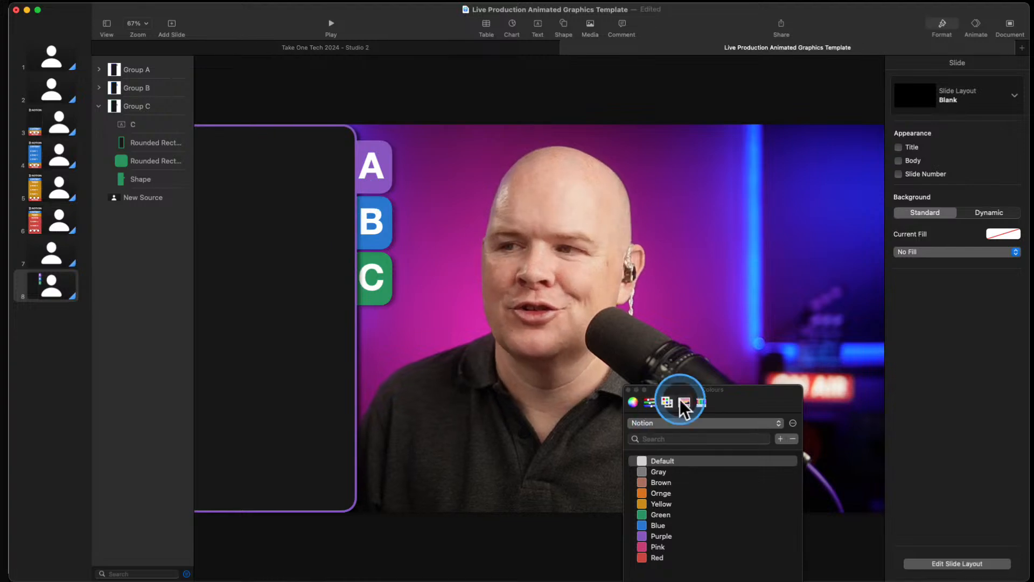
Move the Colours window out of the way and shift the live video source right so the presenter sits beside the open panel
left_click_drag(720, 389, 812, 454)
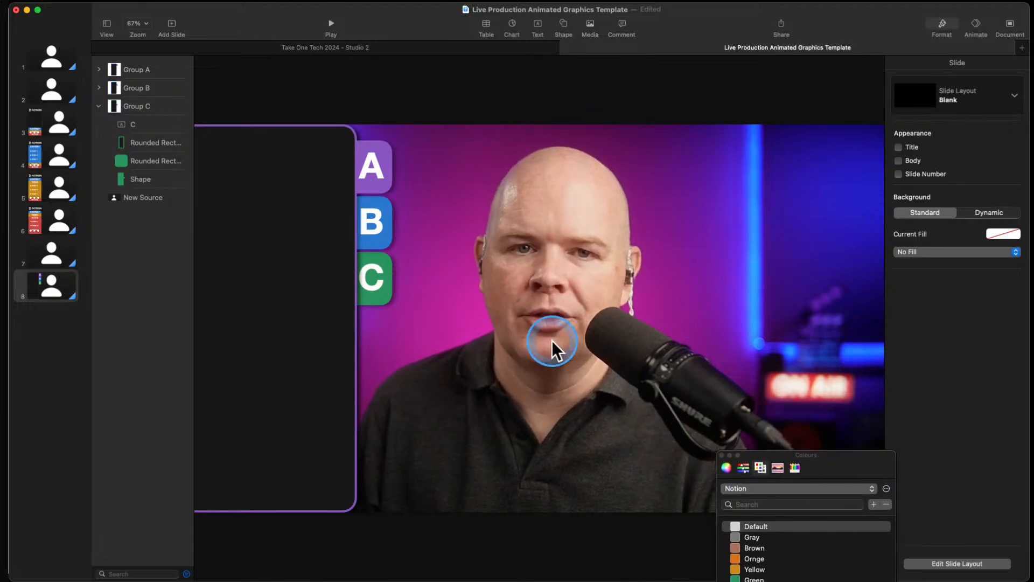
mouse_move(488, 353)
left_mouse_down()
mouse_move(442, 360)
mouse_move(506, 362)
left_mouse_up()
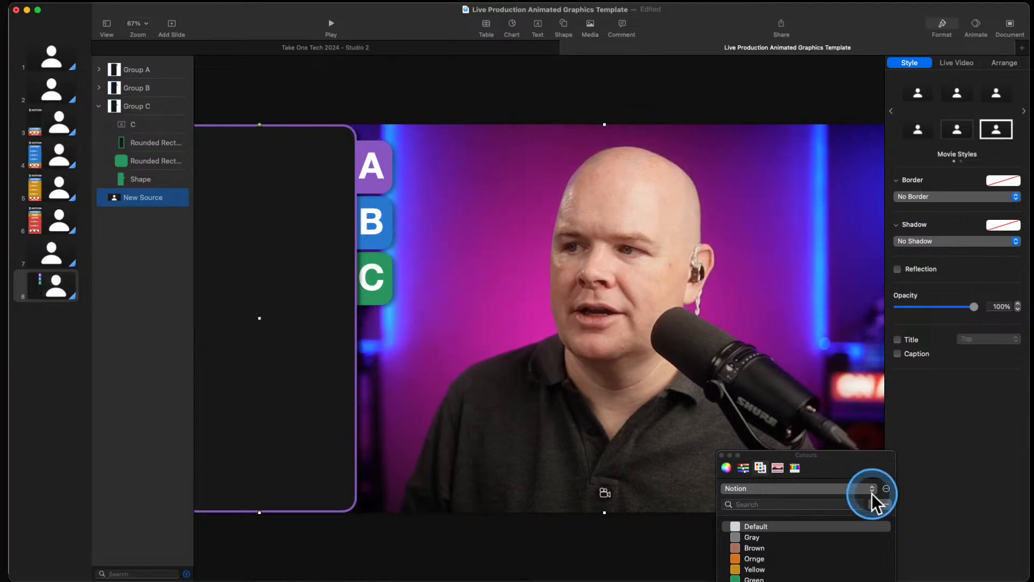
left_click_drag(860, 455, 894, 473)
left_click_drag(585, 389, 600, 387)
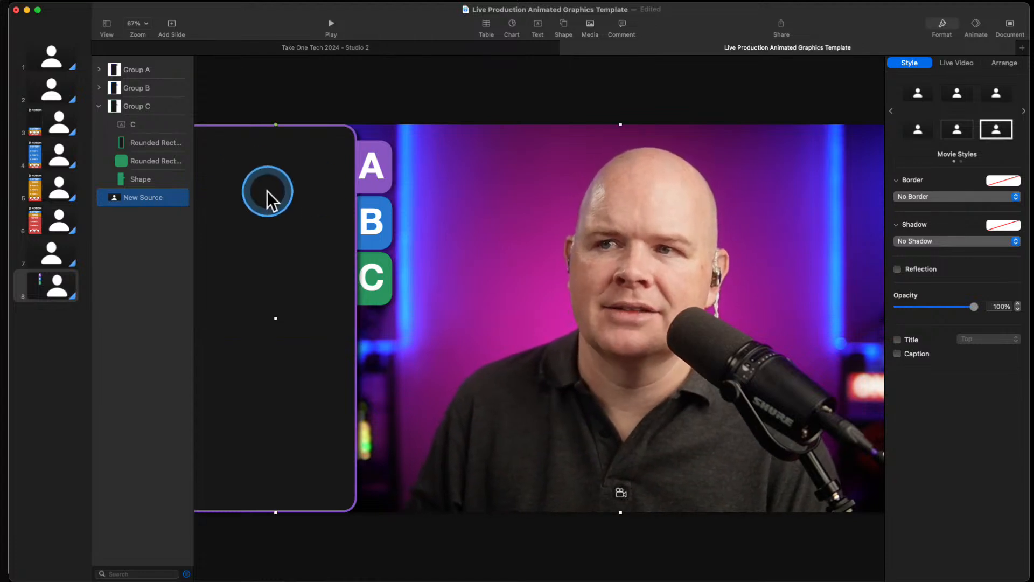
Duplicate slide 8 and return to the original slide 8
right_click(59, 286)
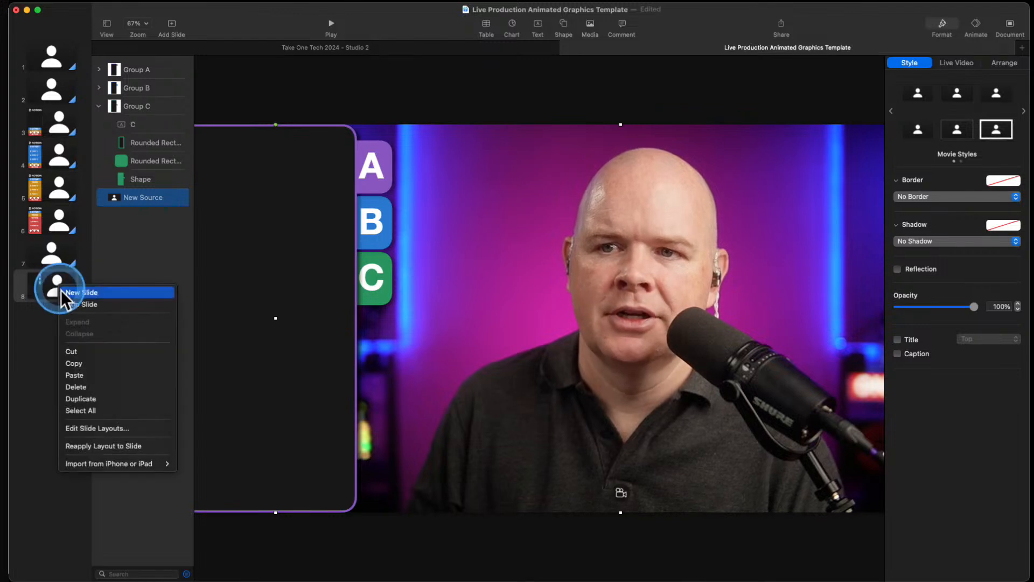
left_click(84, 399)
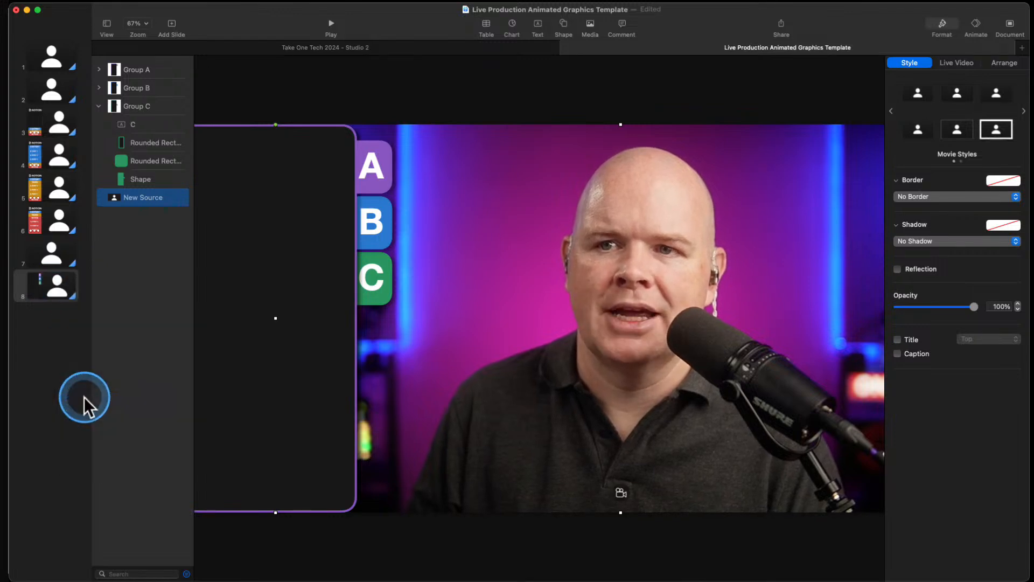
left_click(49, 289)
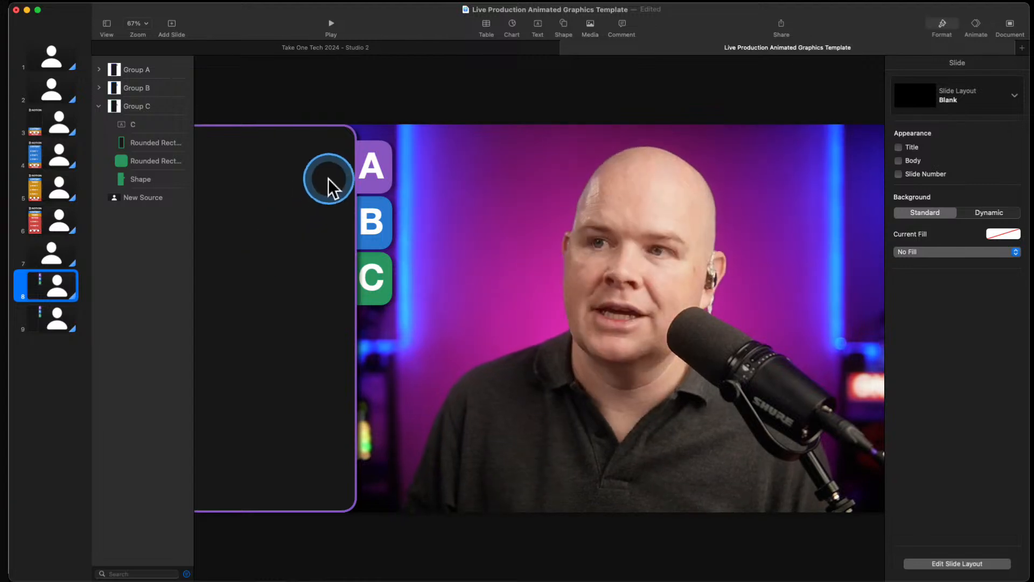
On slide 8, move Groups A, B and C left together until only their letter tabs show, and recentre the live video on the slide
left_click(374, 165)
left_click(377, 228, "shift")
left_click(372, 282, "shift")
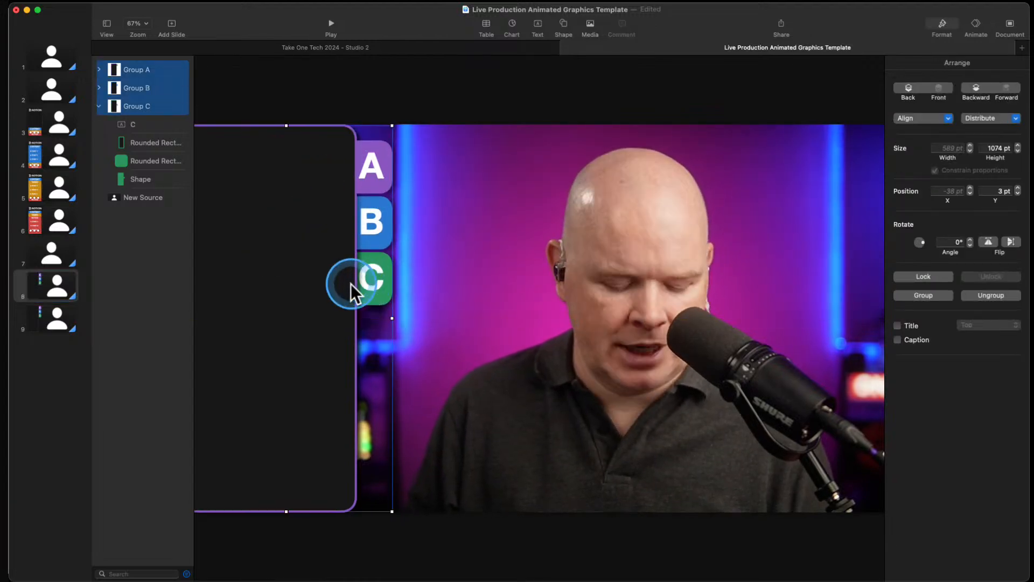
left_click(280, 266)
left_click_drag(280, 266, 132, 266)
left_click_drag(499, 283, 402, 273)
left_click(176, 239)
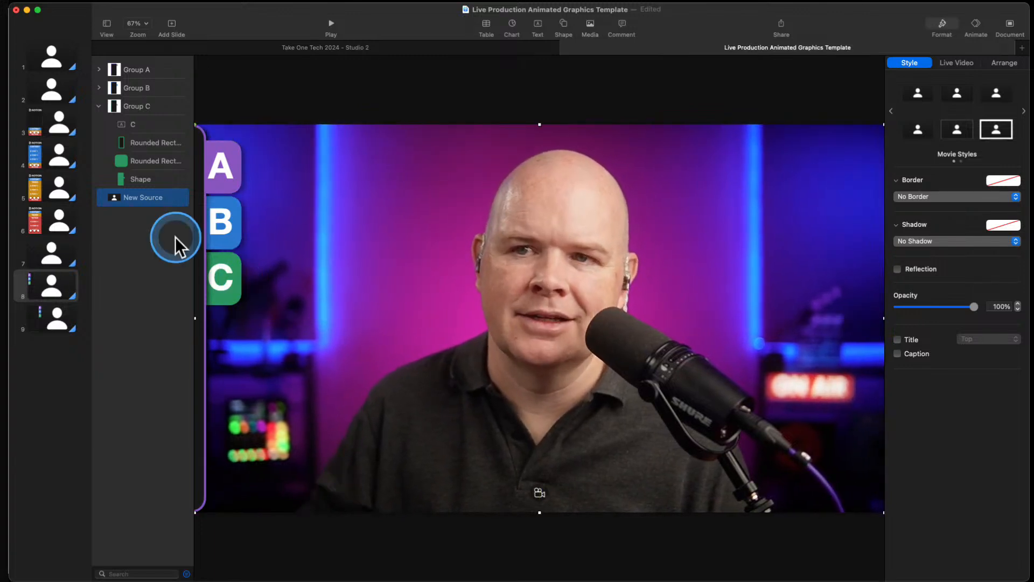
Preview and add a Move In build-in effect to Groups A, B and C together
left_click(223, 175)
left_click(224, 231)
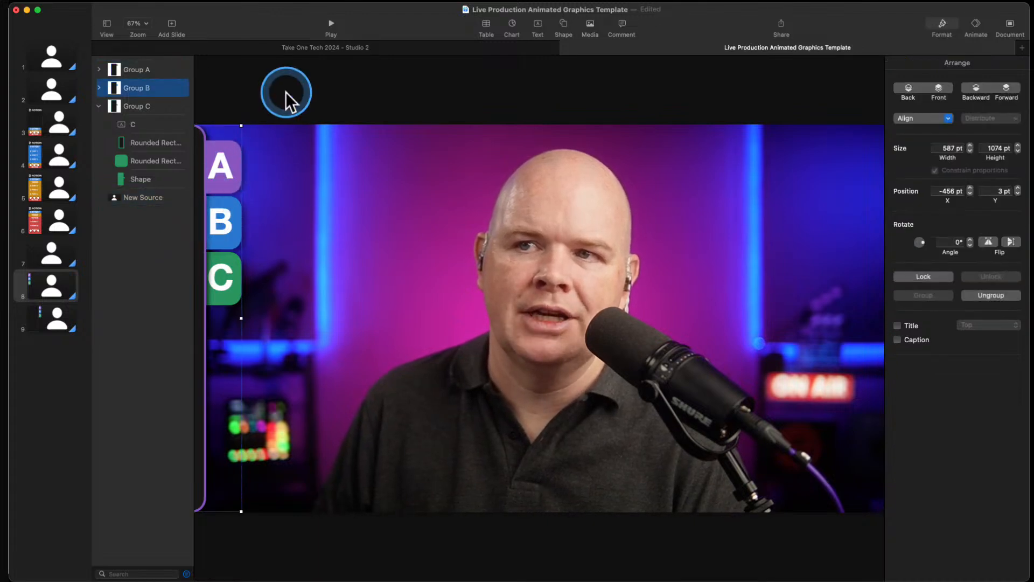
left_click(285, 92)
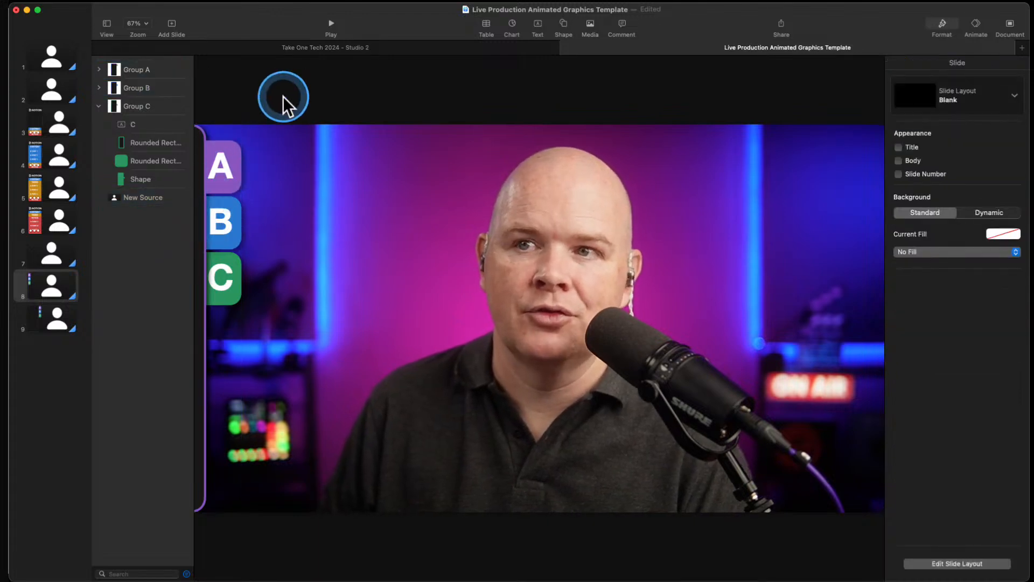
left_click(231, 167)
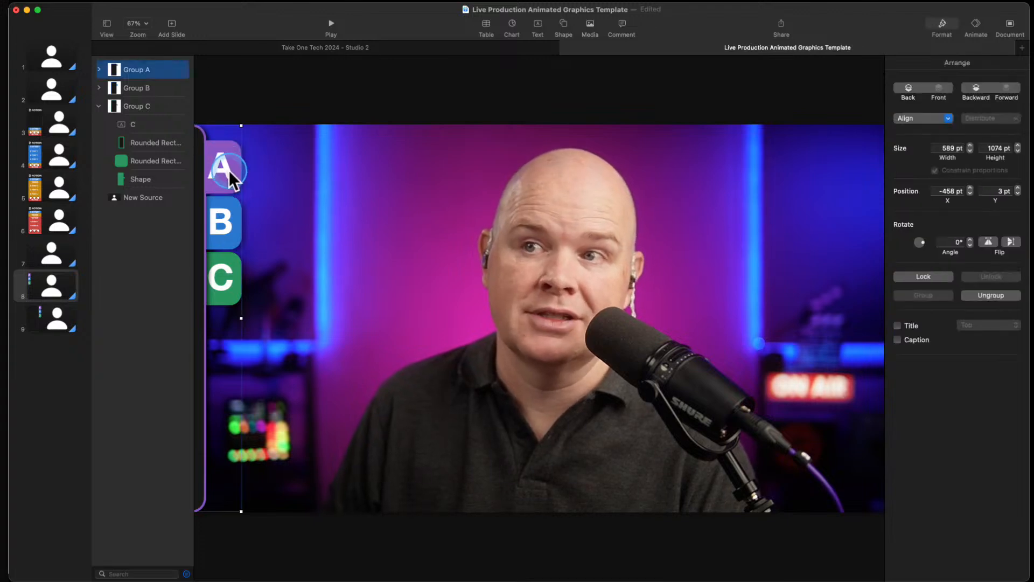
left_click(227, 229, "shift")
left_click(228, 261, "shift")
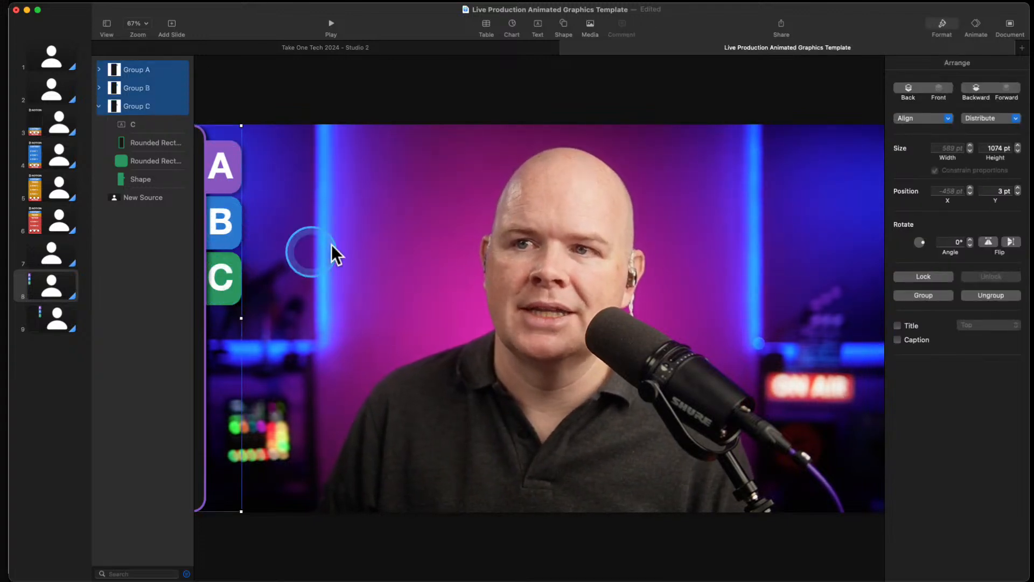
left_click(975, 28)
left_click(936, 99)
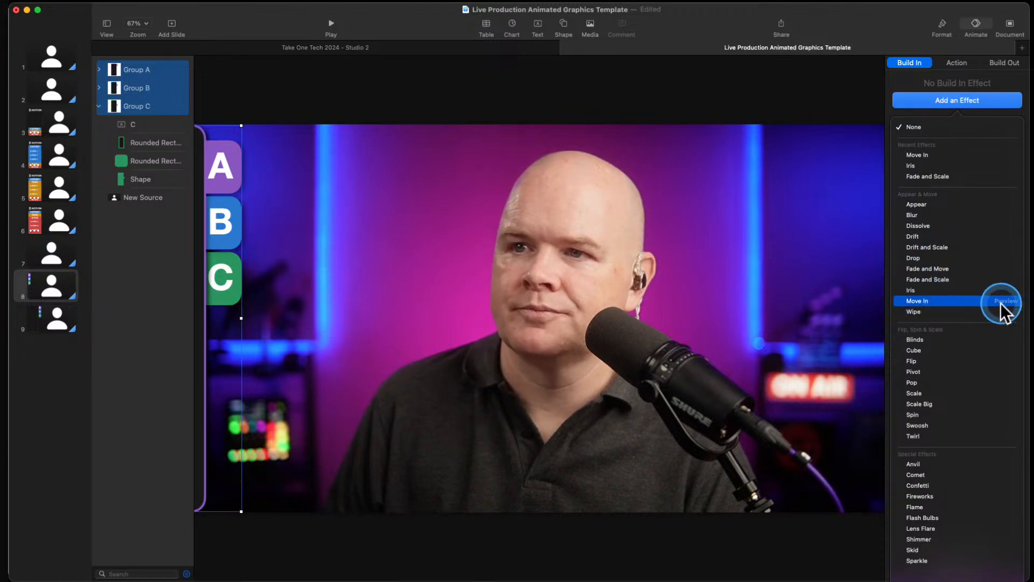
left_click(1000, 303)
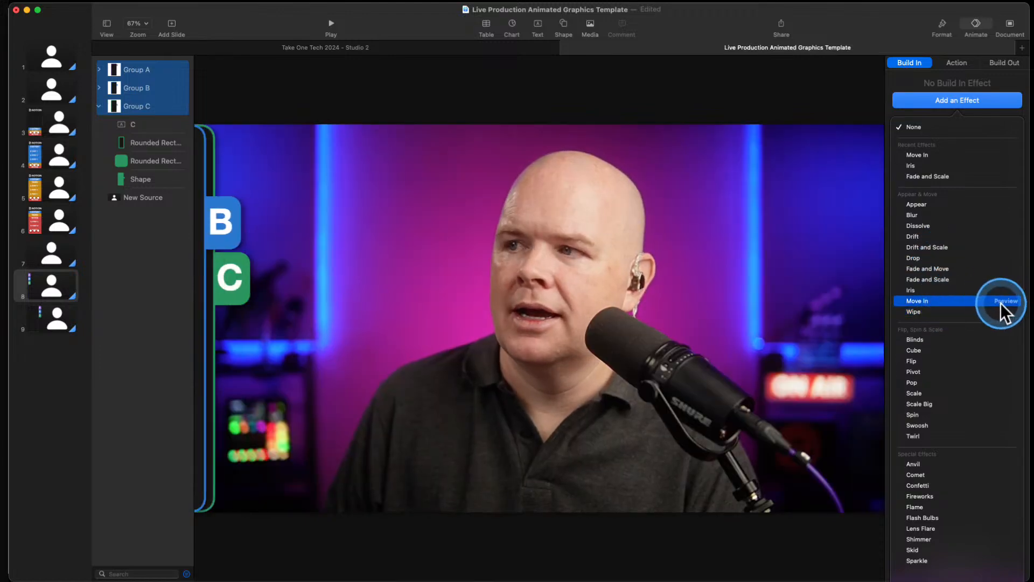
left_click(930, 302)
Turn off Bounce for the groups' Move In effect and set its duration to 0.6 s
left_click(919, 189)
left_click(907, 182)
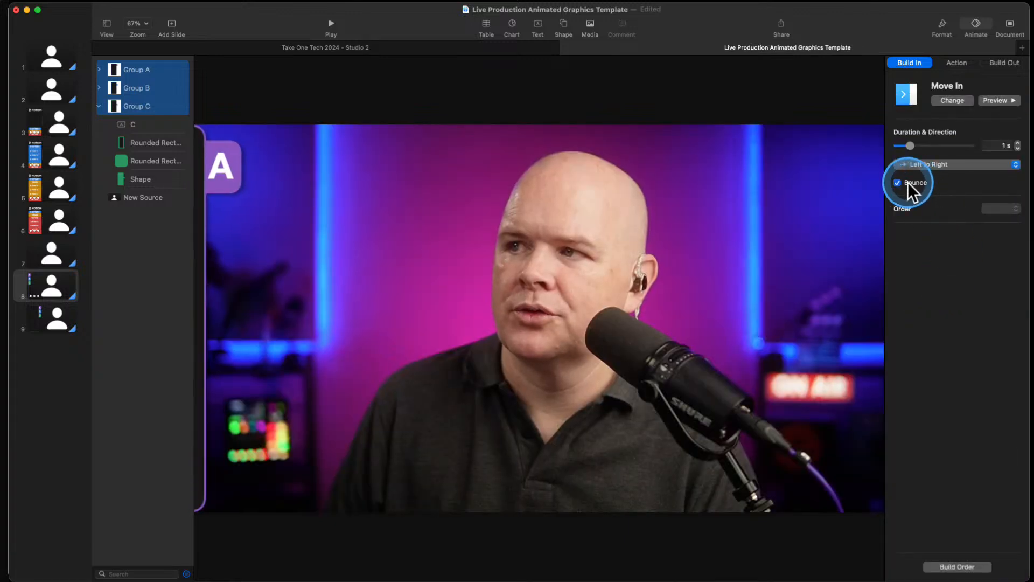
left_click(1017, 149)
left_click(1017, 148)
left_click(1017, 149)
left_click(1018, 149)
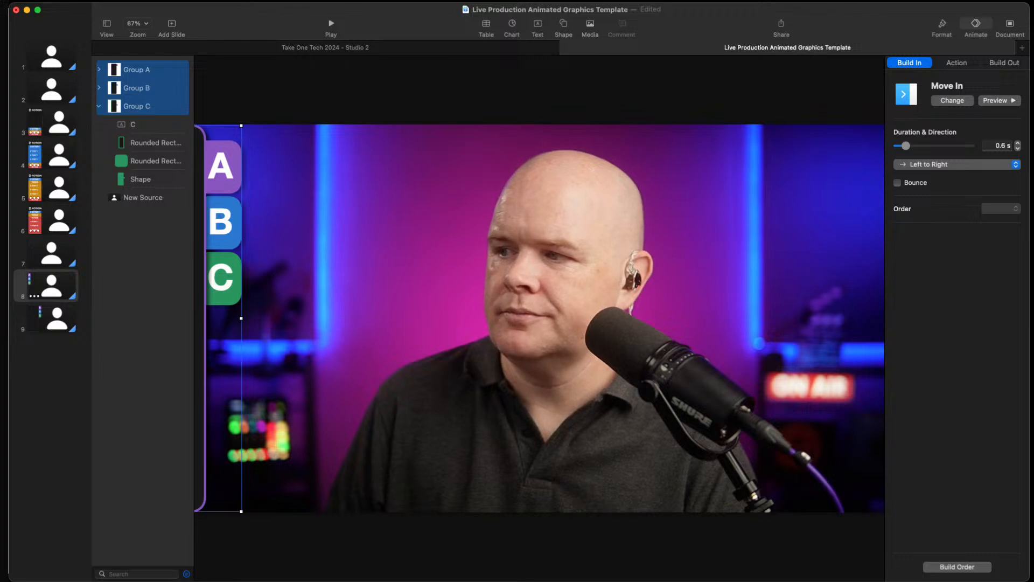
Arrange the Move In build order as Group A, Group B, Group C, and close the build order window
left_click(958, 566)
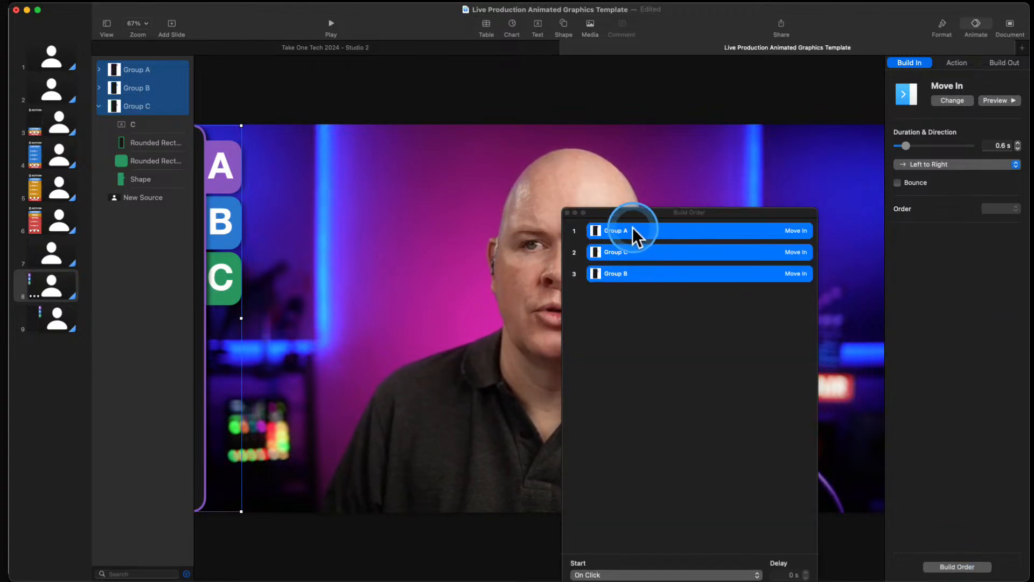
left_click_drag(634, 230, 631, 297)
left_click(657, 327)
left_click_drag(632, 258, 644, 286)
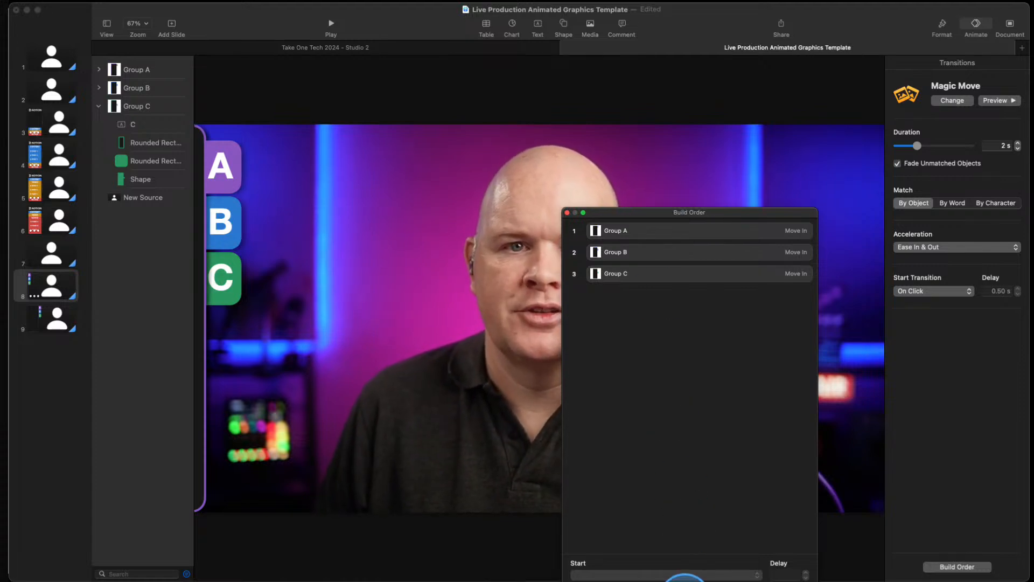
left_click(684, 581)
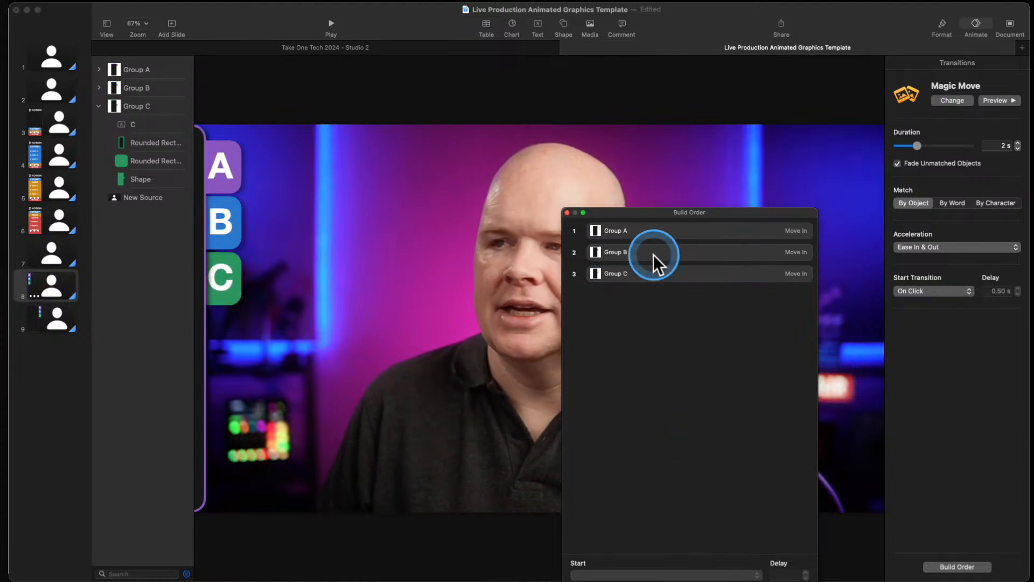
left_click(567, 212)
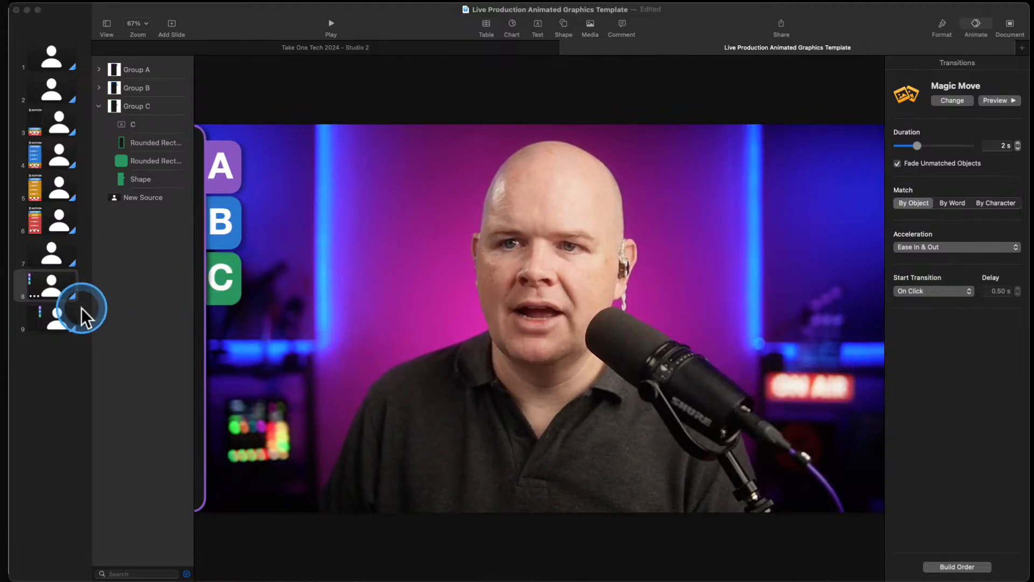
On slide 9, try moving Group A left to uncover Group B's panel, and put it back in line with the other two groups
left_click(48, 321)
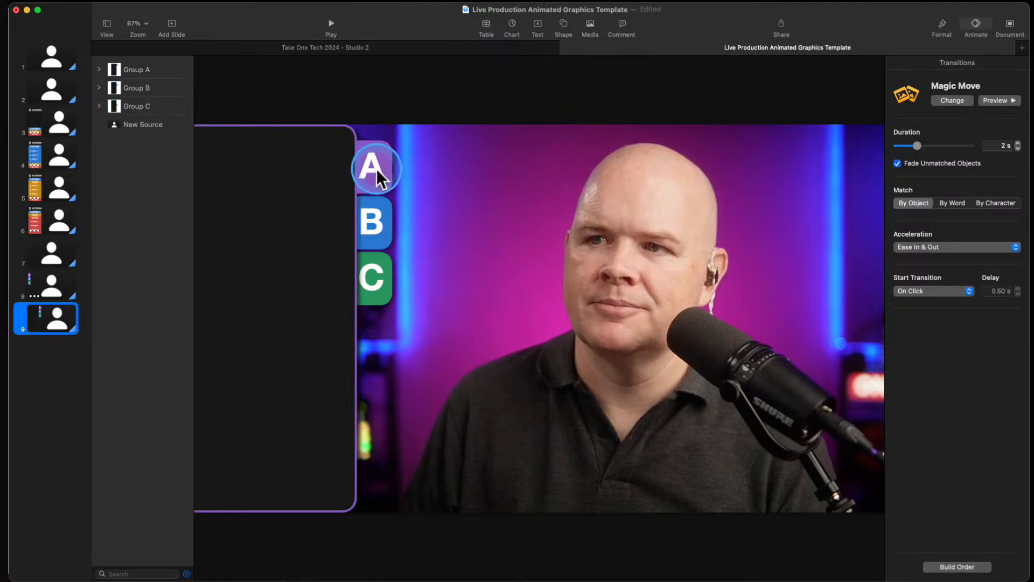
left_click_drag(342, 176, 186, 179)
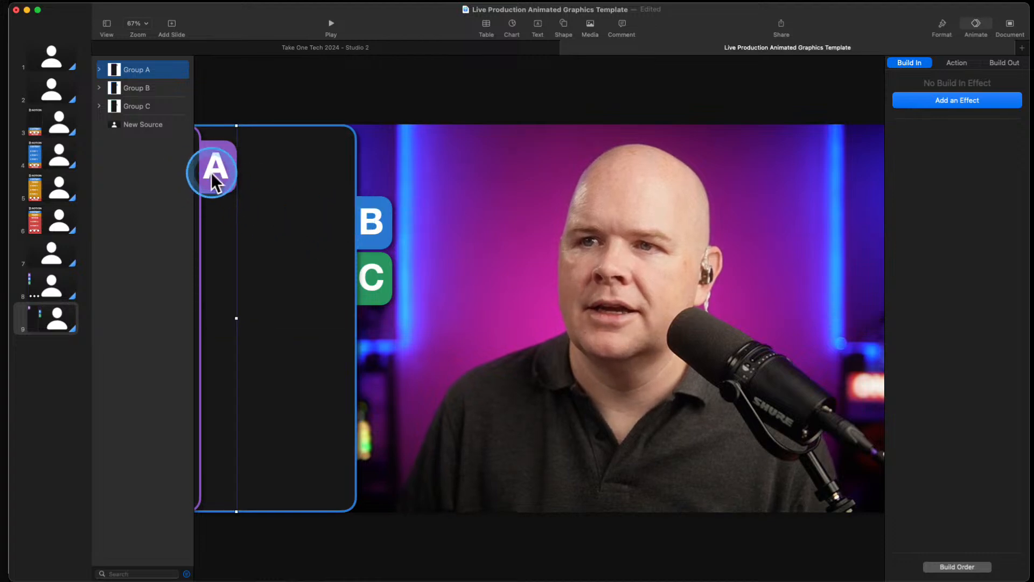
left_click(243, 169)
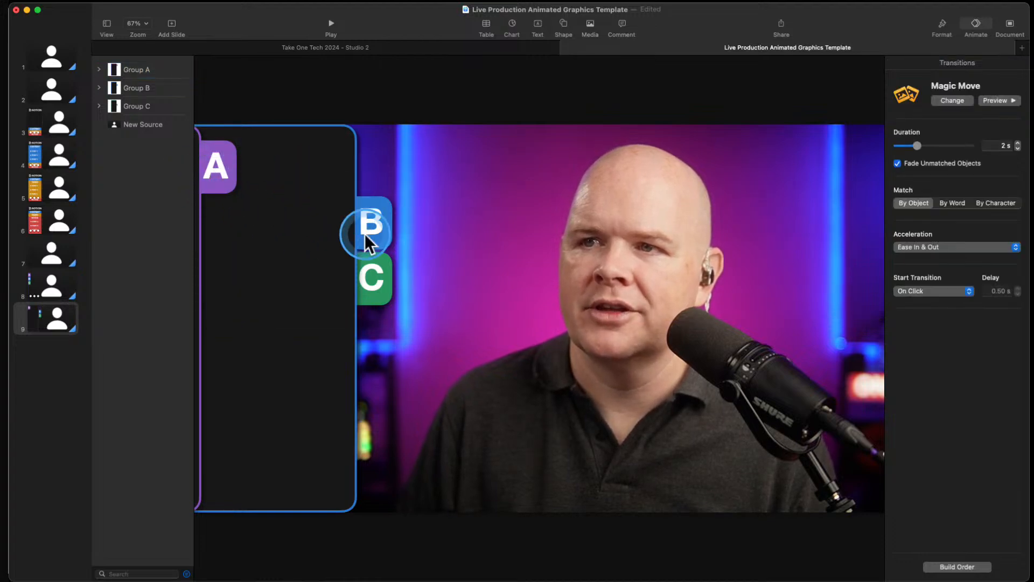
left_click_drag(222, 169, 377, 167)
left_click(371, 205, "shift")
left_click(370, 286, "shift")
mouse_move(370, 286)
left_mouse_down()
mouse_move(400, 286)
mouse_move(418, 308)
mouse_move(369, 278)
left_mouse_up()
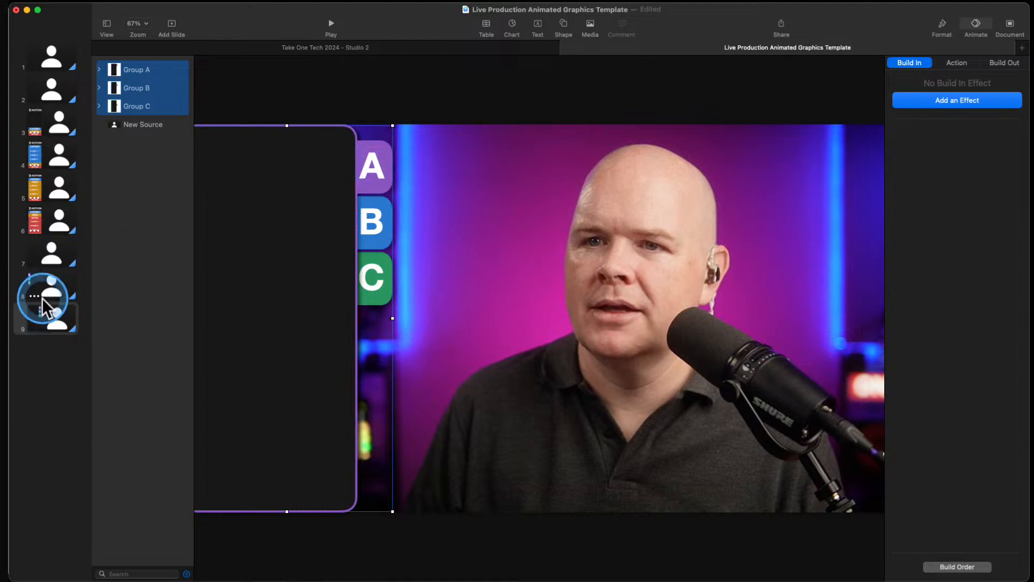
Switch between slides 8 and 9 to compare the positions of the lettered tabs and live video, ending on slide 8
left_click(56, 283)
left_click(37, 327)
left_click(53, 288)
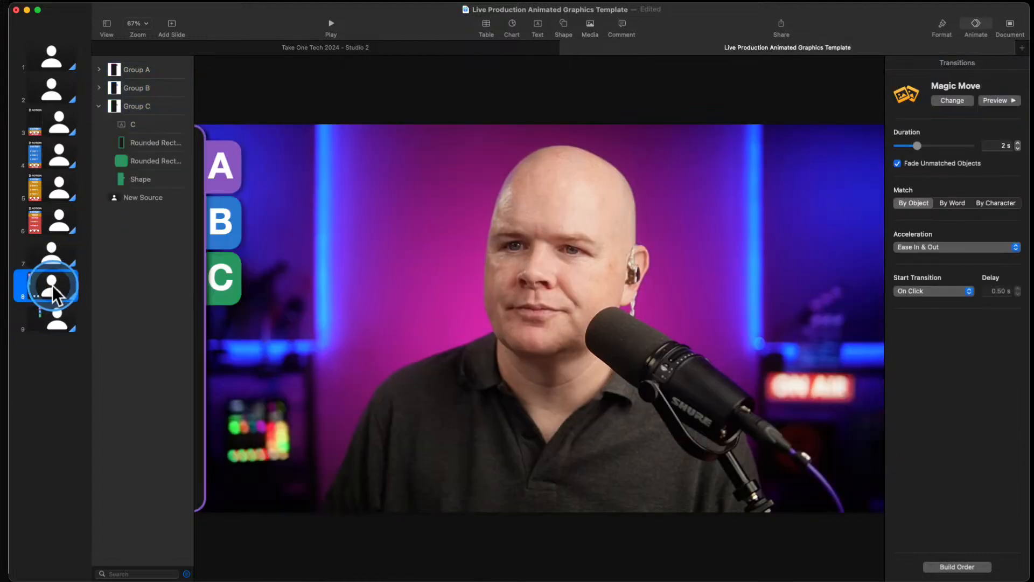
left_click(50, 315)
left_click(58, 287)
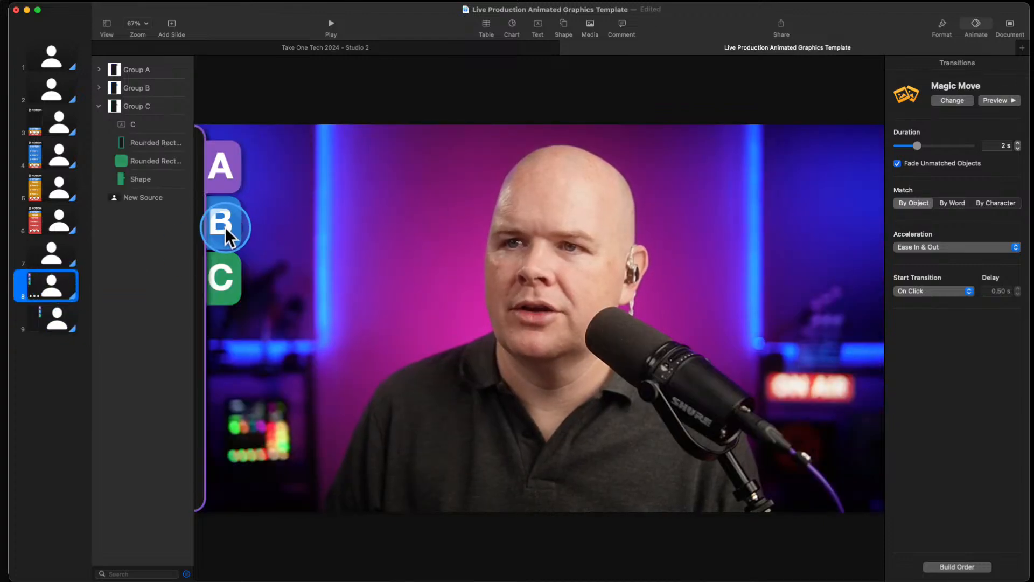
left_click(56, 269)
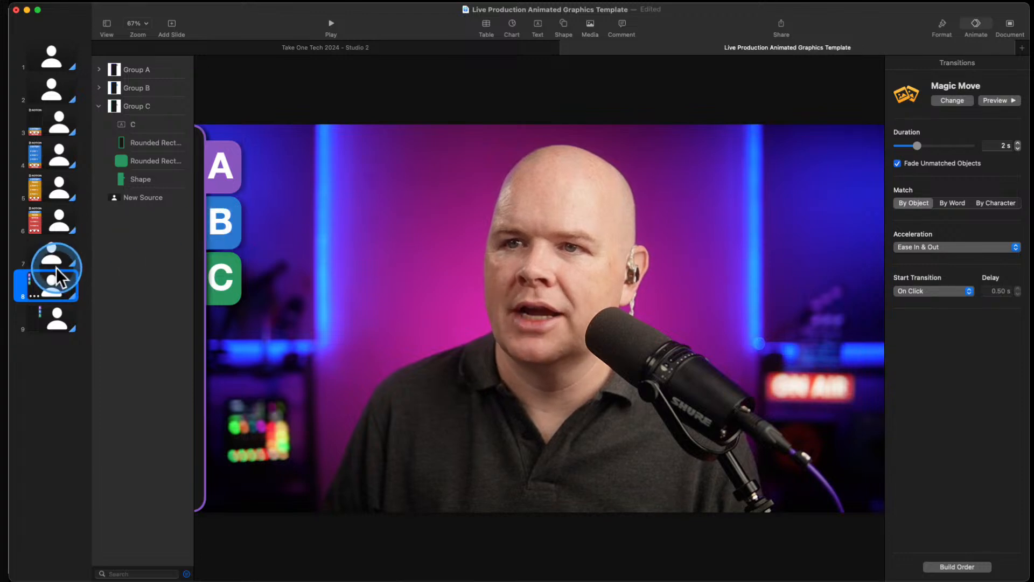
Duplicate slide 9 and bring Group B to the front of the object order on the copy, slide 10
left_click(45, 322)
right_click(47, 318)
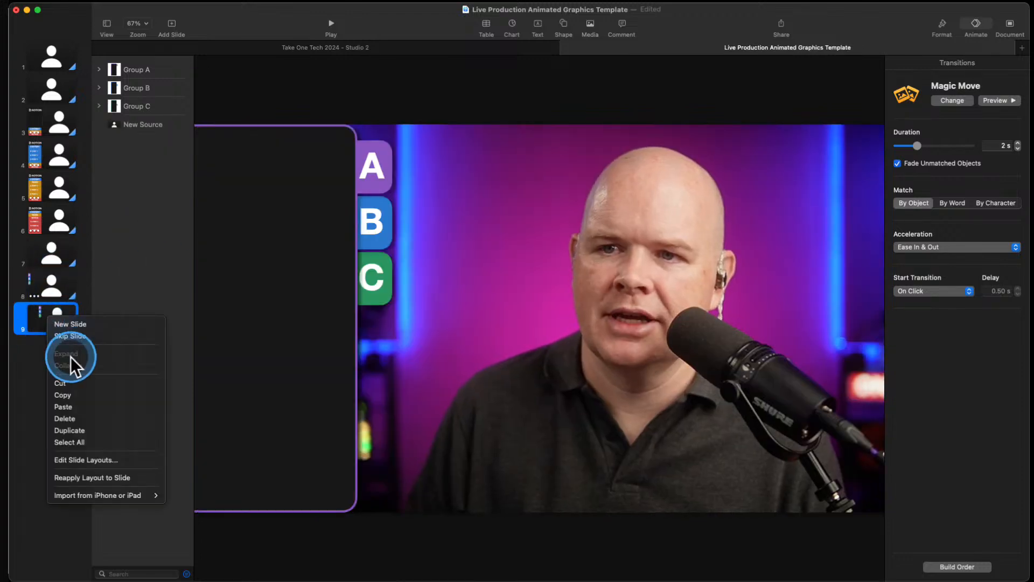
left_click(78, 425)
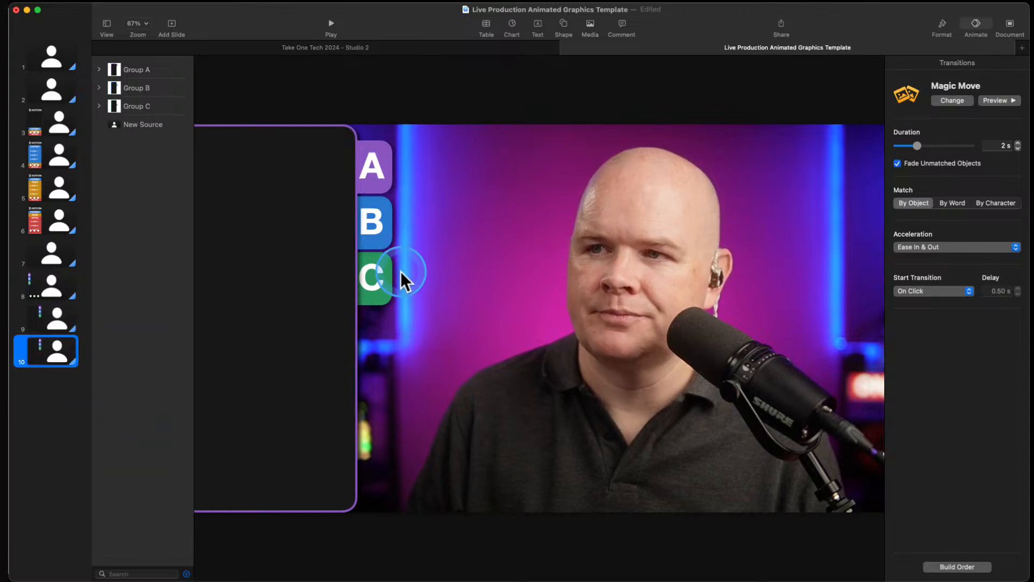
left_click(375, 231)
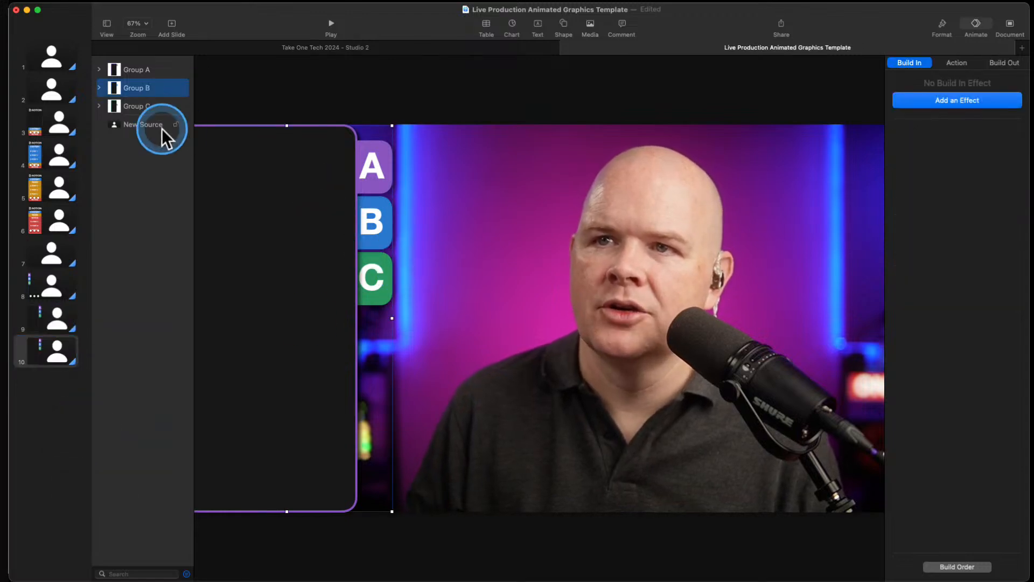
left_click_drag(147, 89, 144, 63)
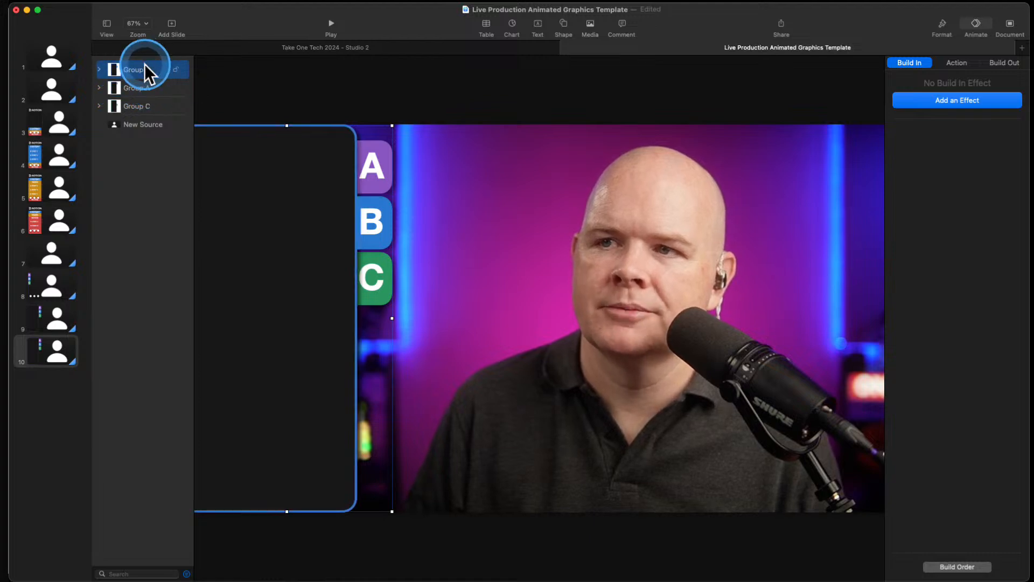
Play the slideshow from slide 9 to preview the transition to the Group B panel, and exit the presentation
left_click(51, 317)
left_click(331, 24)
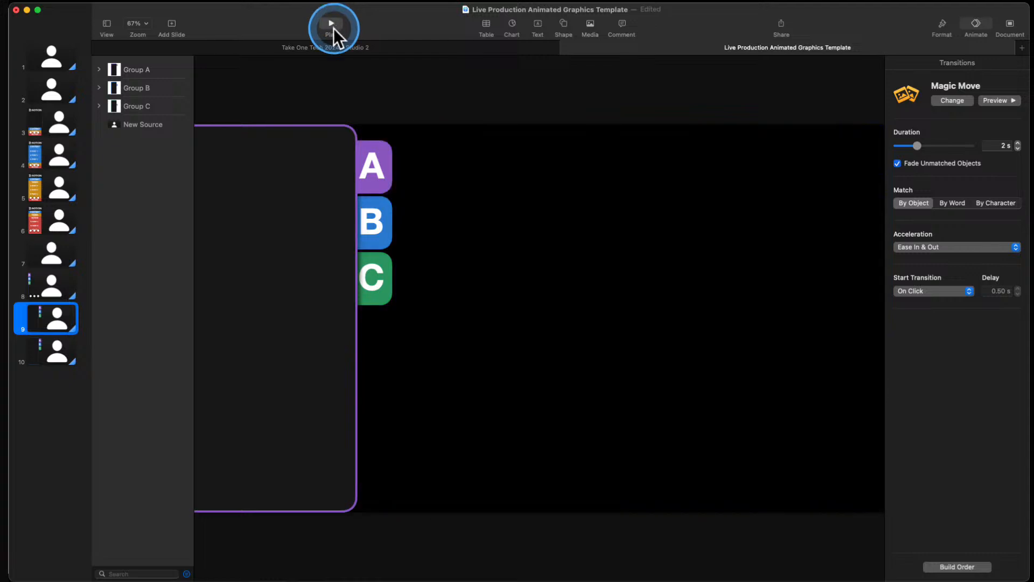
left_click(454, 328)
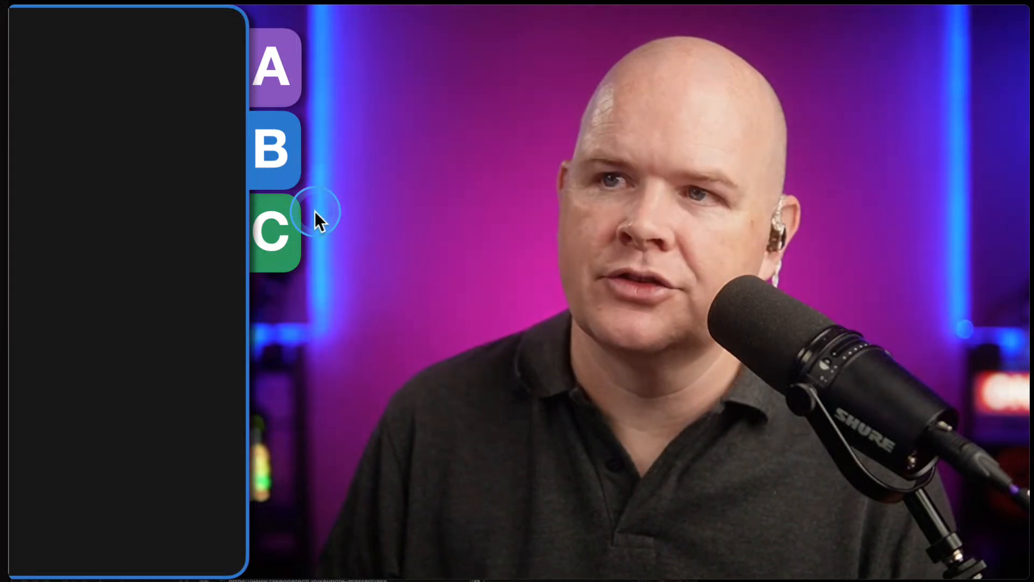
key("Escape")
Duplicate slide 10 and bring Group C to the front of the object order on the copy, slide 11
right_click(57, 357)
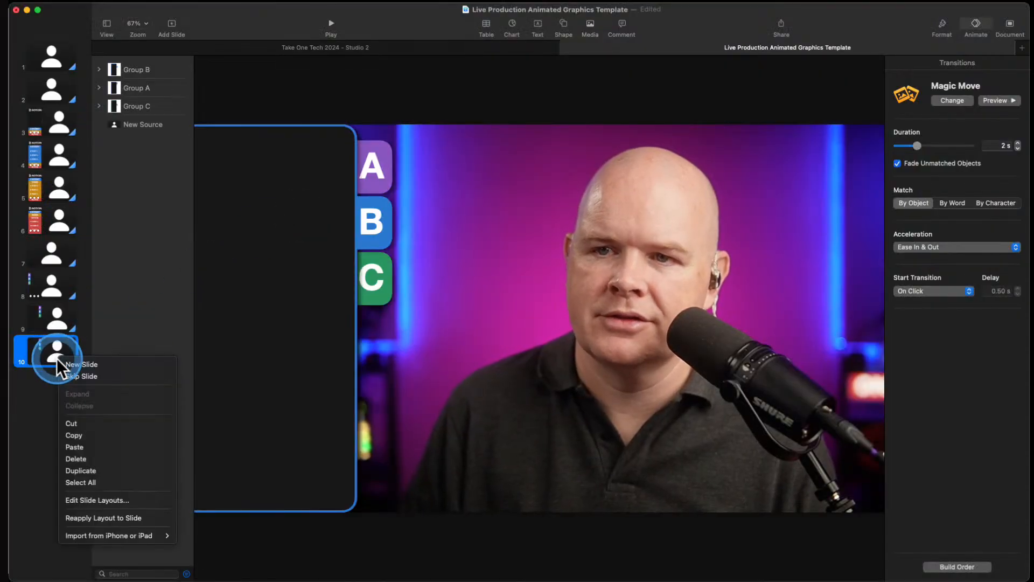
left_click(93, 472)
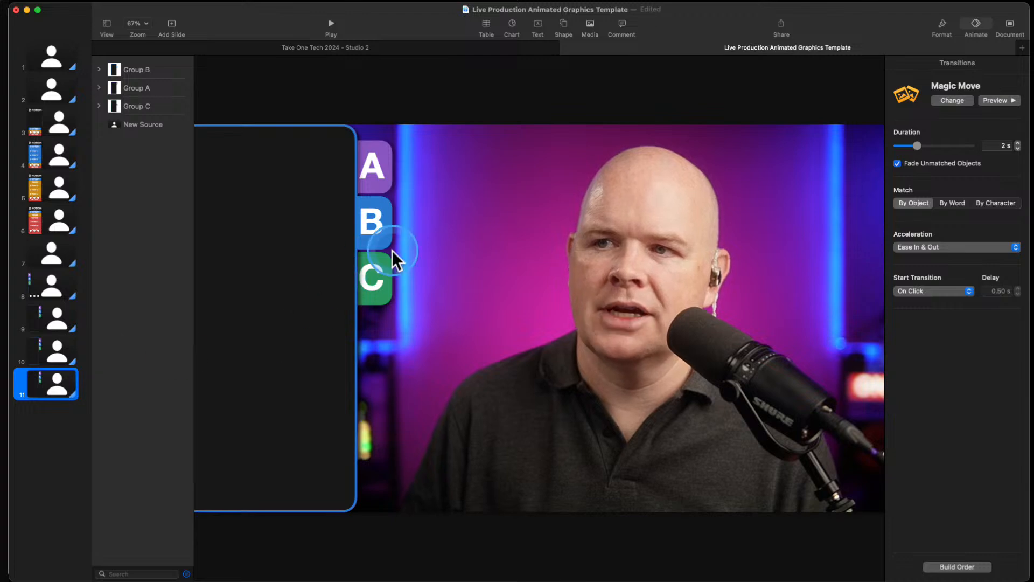
left_click_drag(142, 106, 130, 62)
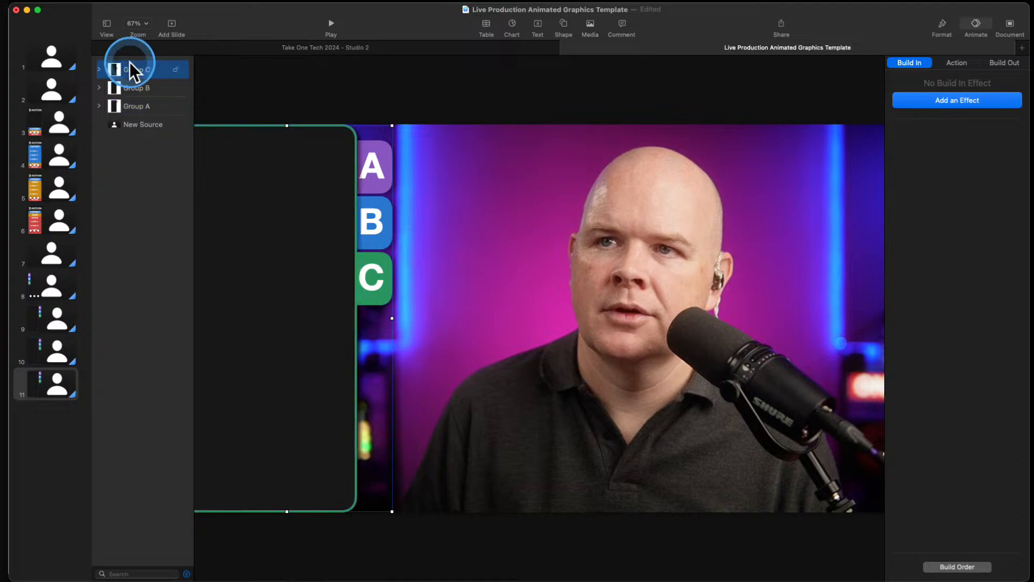
left_click(623, 381)
Copy the POINT 1 to POINT 3 bullet list from slide 4 to slide 9 and position it inside the purple-bordered panel
left_click(57, 155)
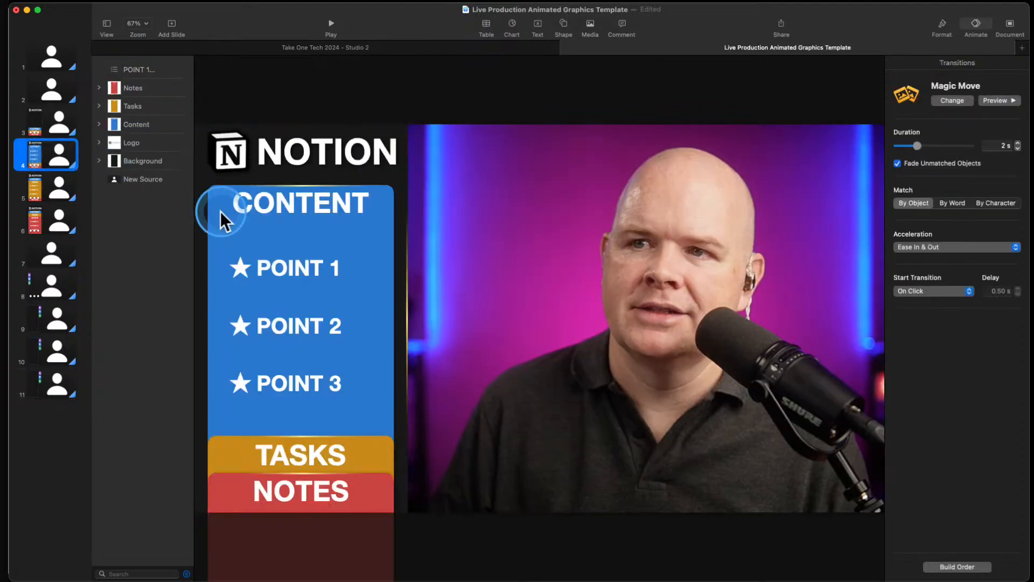
left_click(278, 271)
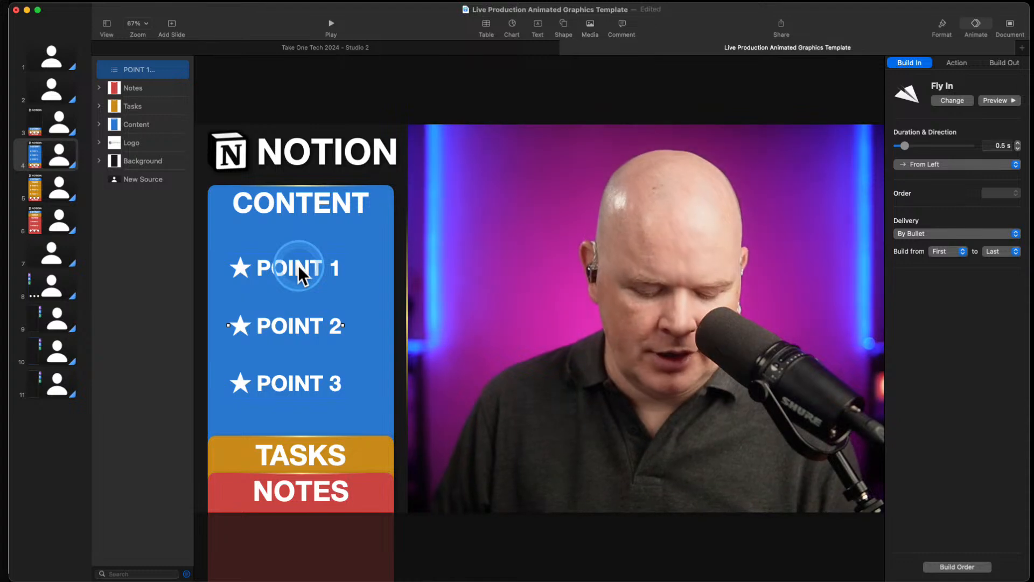
left_click(65, 323)
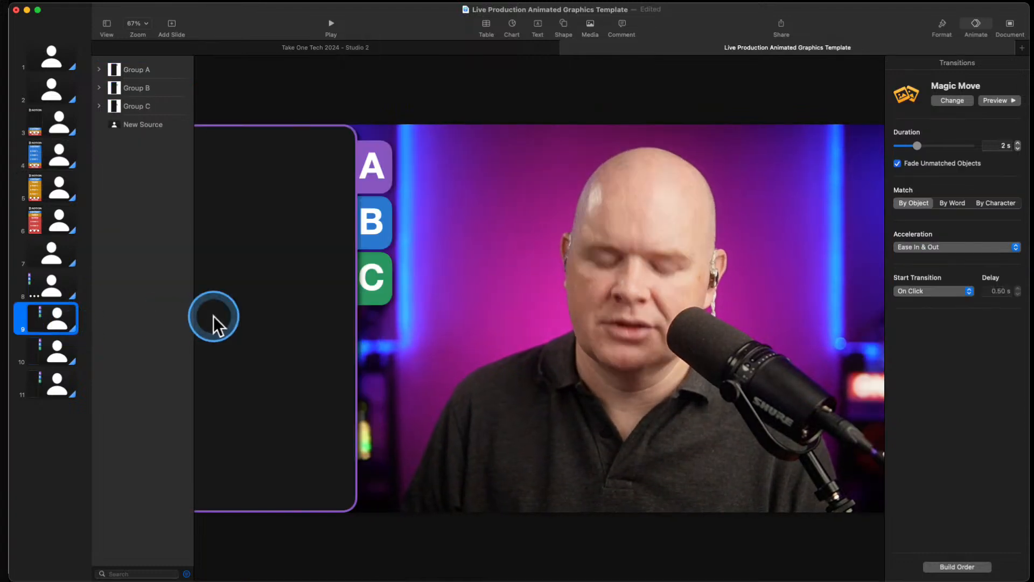
key("cmd+v")
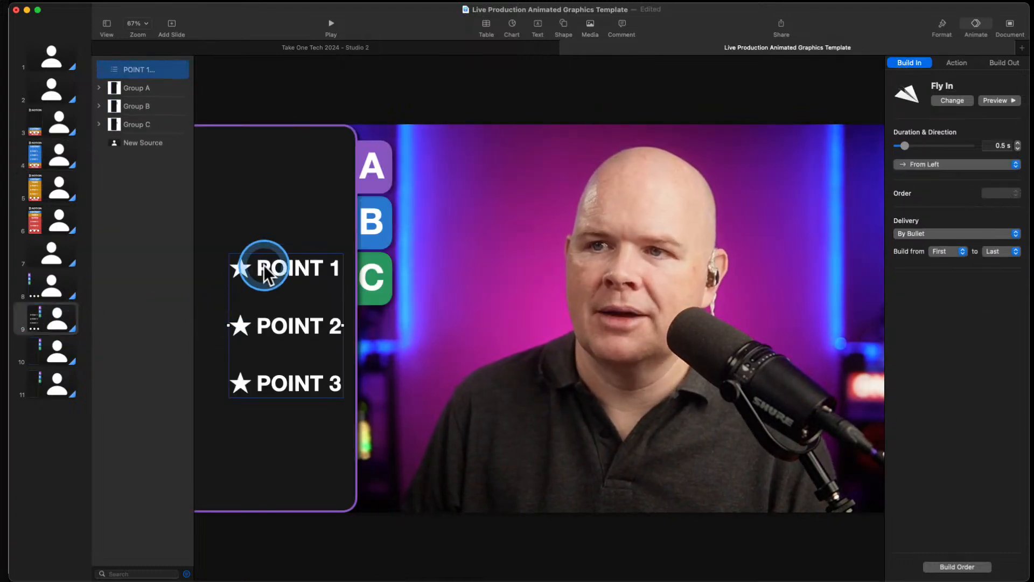
left_click_drag(279, 267, 271, 260)
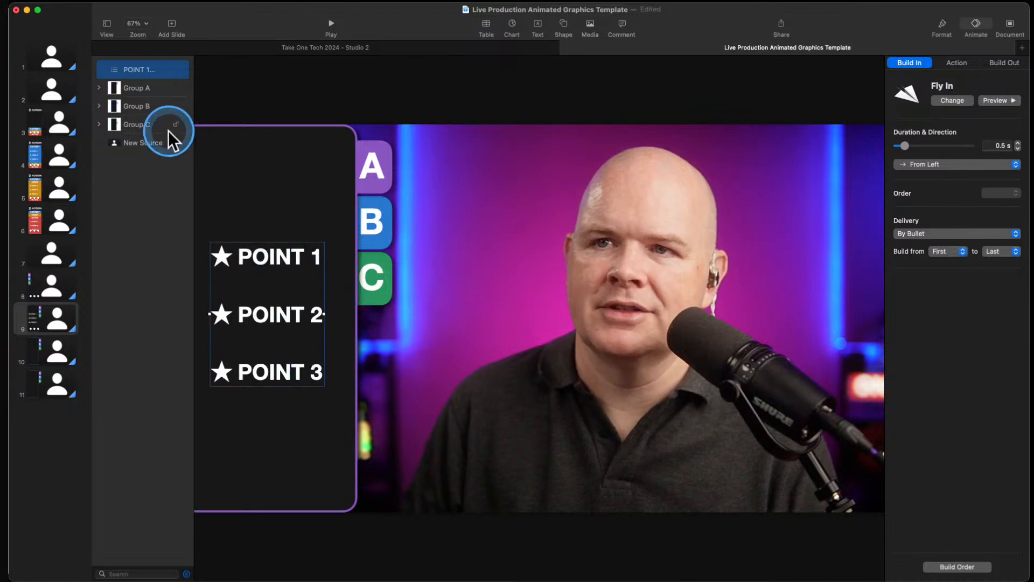
Copy the TASKS heading from slide 5 to slide 9 and place it above the bullet list near the panel's upper edge
left_click(53, 175)
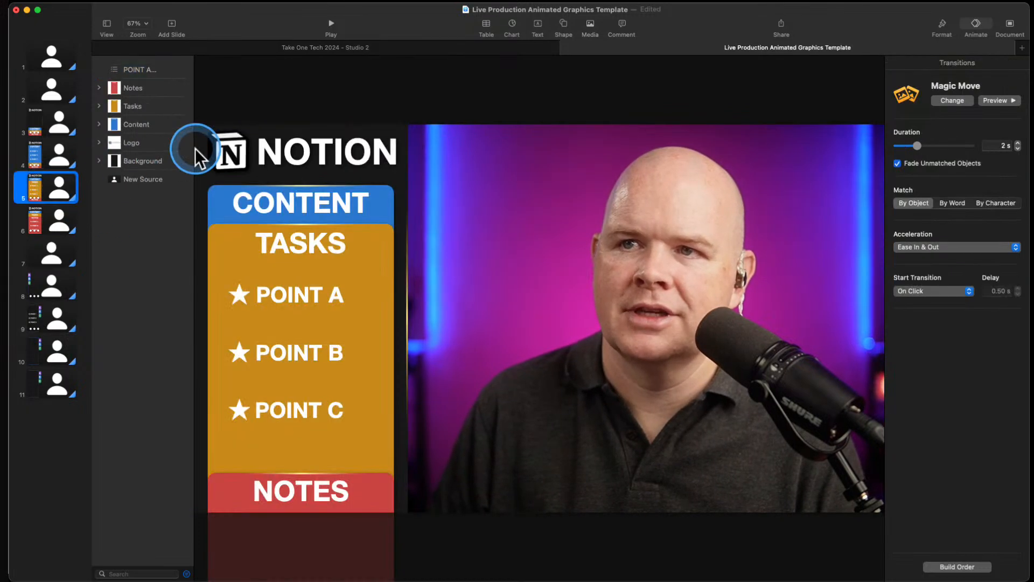
left_click(292, 241)
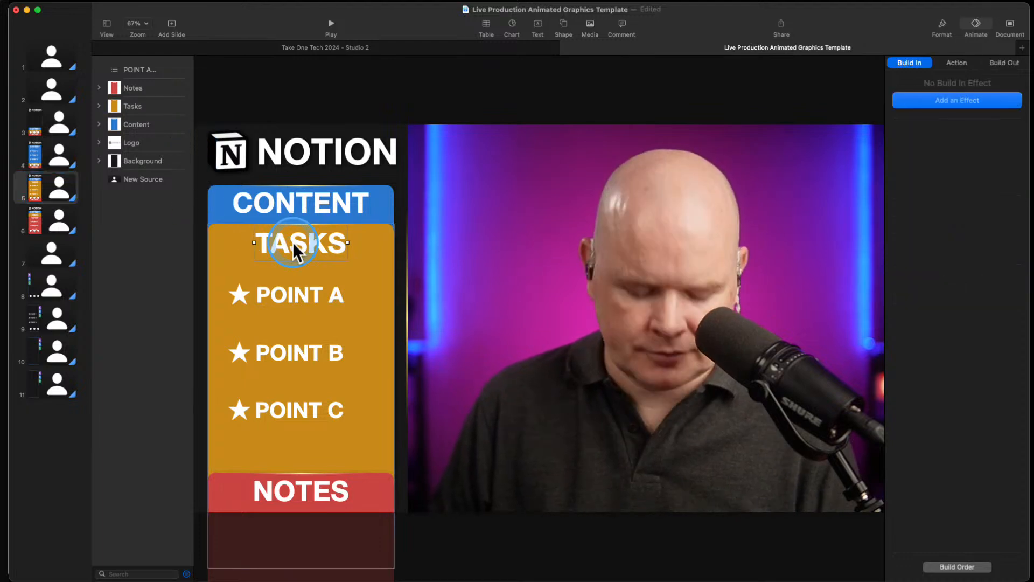
left_click(67, 351)
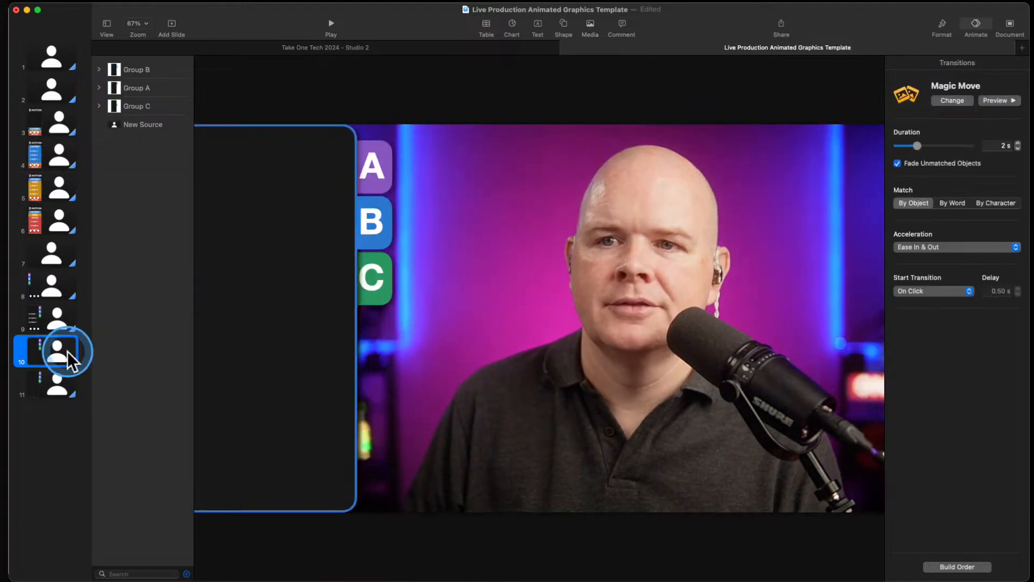
left_click(67, 323)
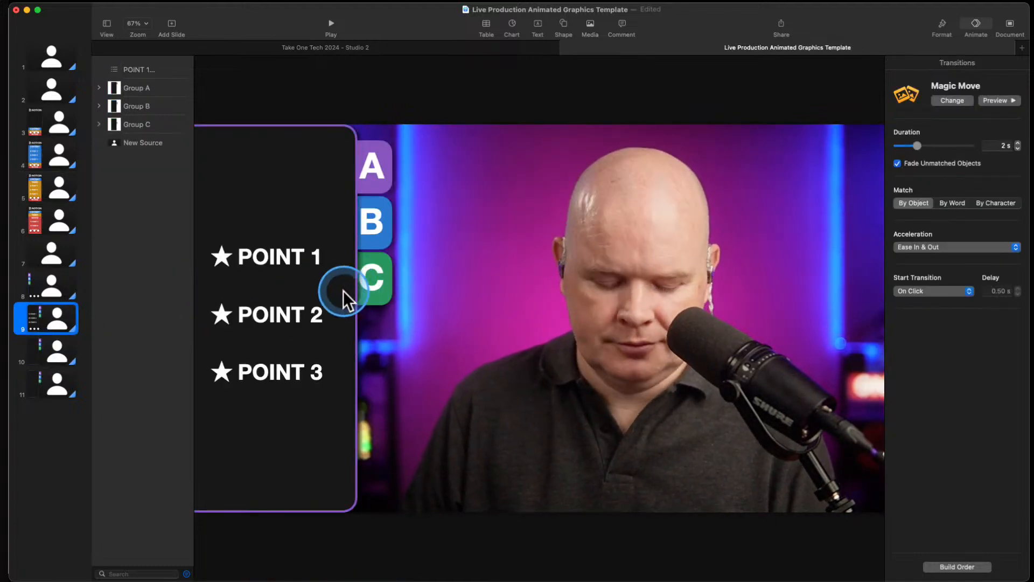
key("super+v")
left_click_drag(330, 245, 296, 162)
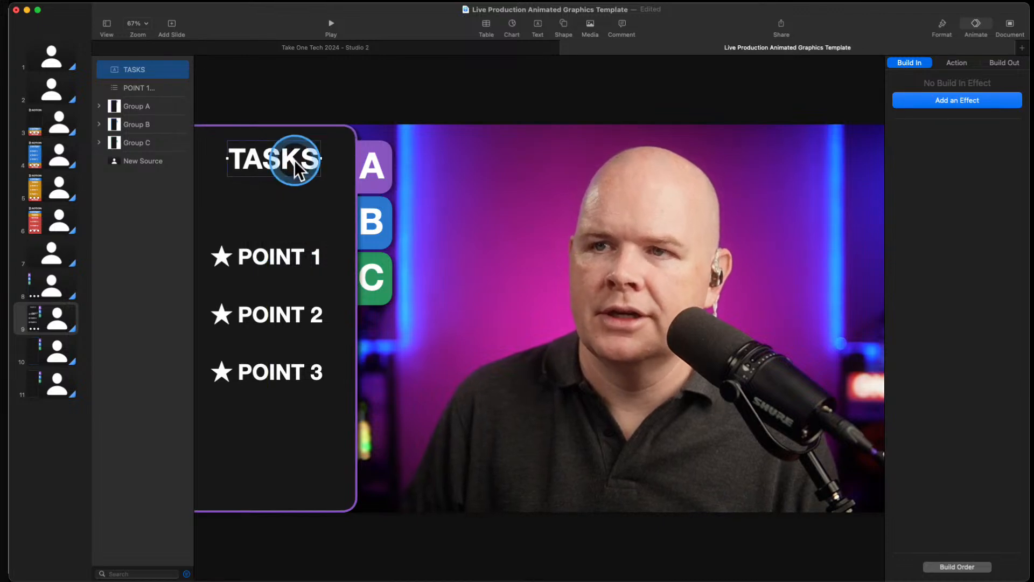
Paste the copied TASKS heading onto slide 10 at the top of Group B's panel
left_click(50, 352)
key("super+v")
double_click(291, 160)
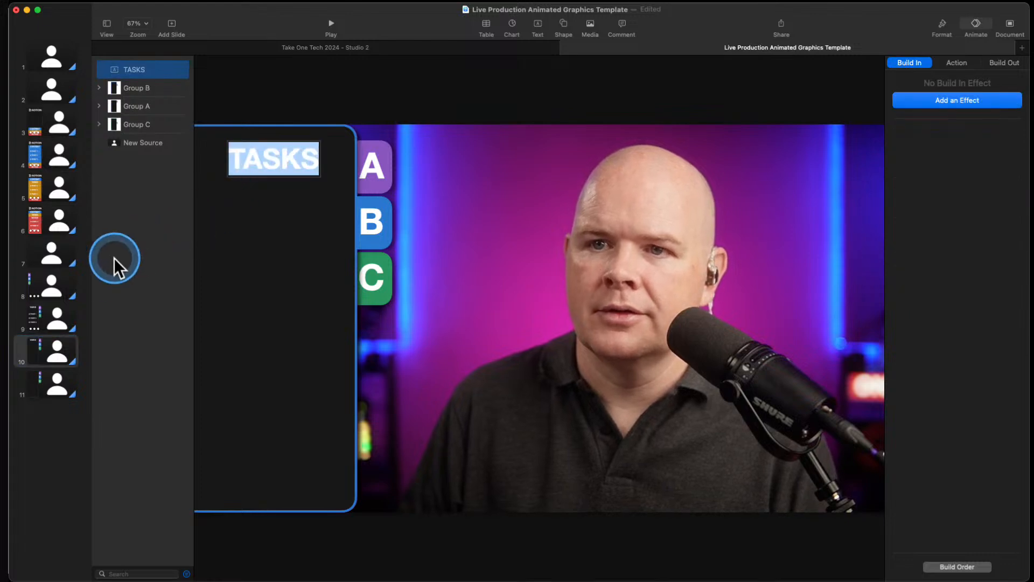
Change the heading on slide 9 to CONTENT
left_click(53, 306)
double_click(263, 160)
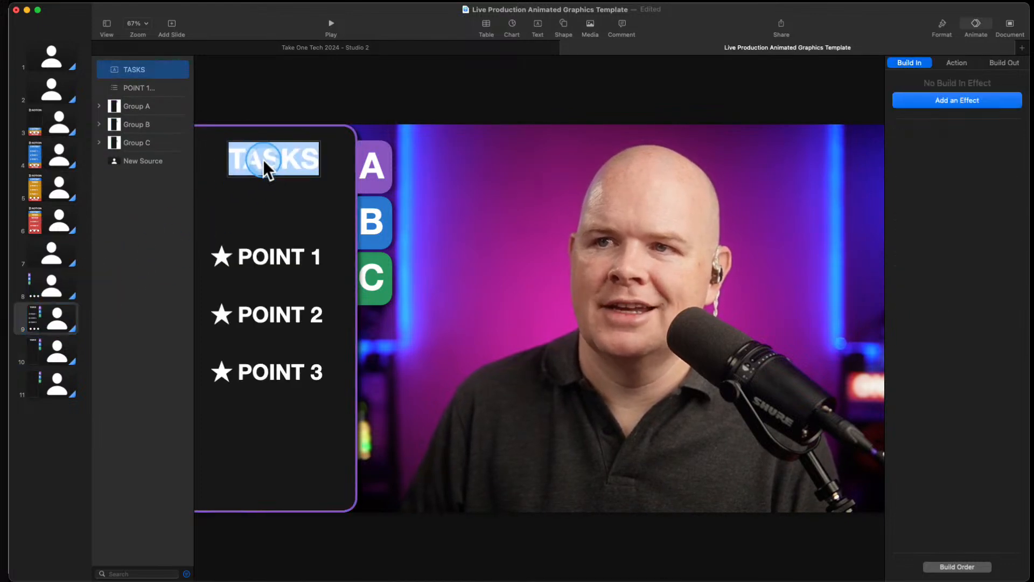
type("CONTENT")
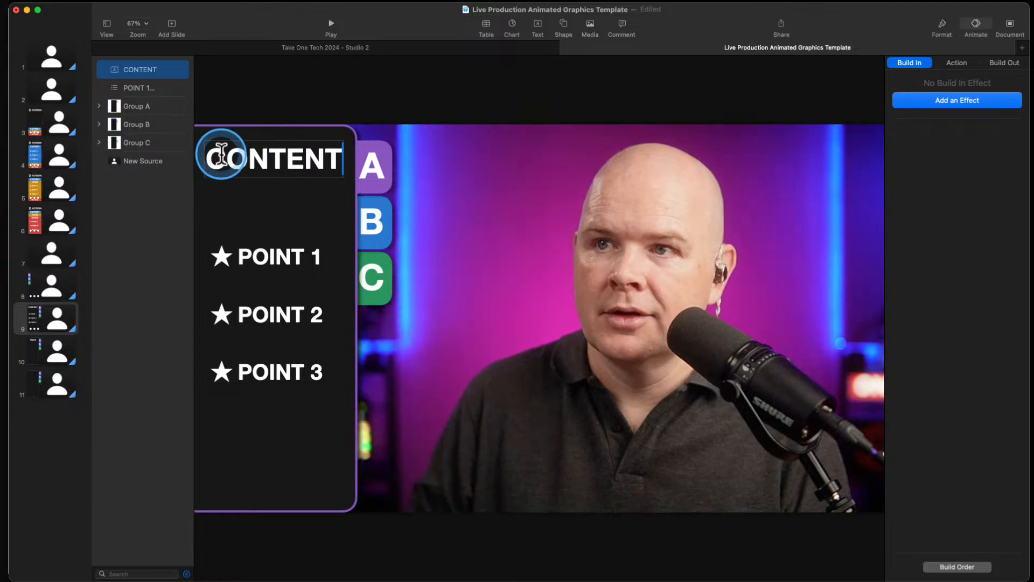
left_click(150, 239)
Paste the copied heading onto slide 11 and change its text to NOTES
left_click(59, 350)
left_click(65, 386)
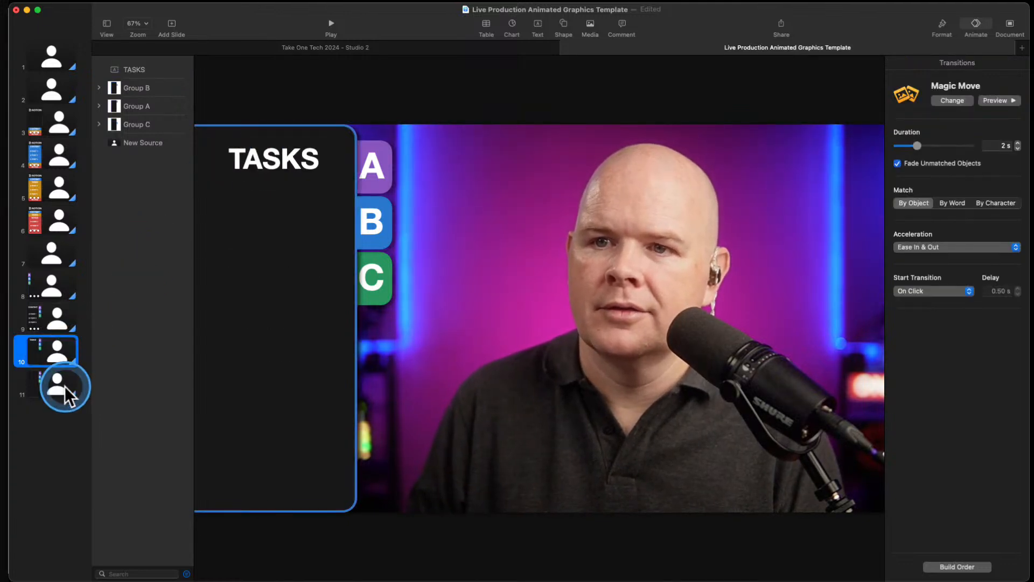
left_click(58, 247)
left_click(48, 194)
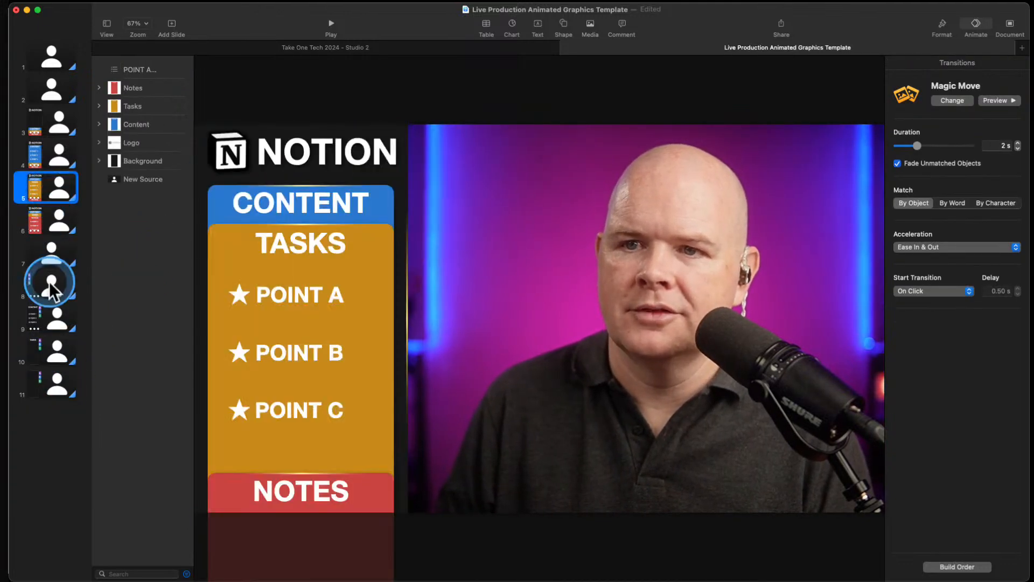
left_click(54, 374)
key("super+v")
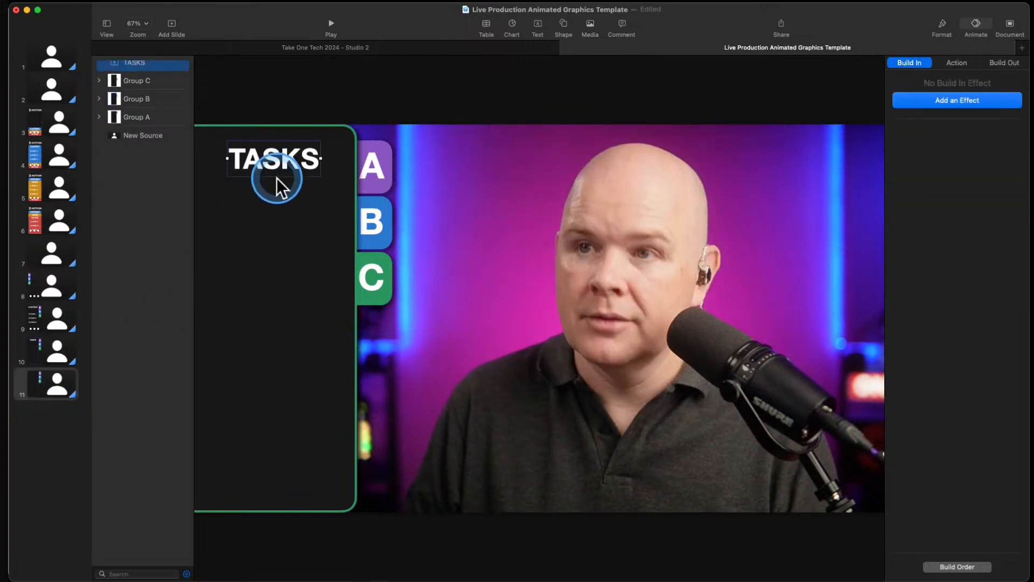
double_click(265, 152)
type("NOTES")
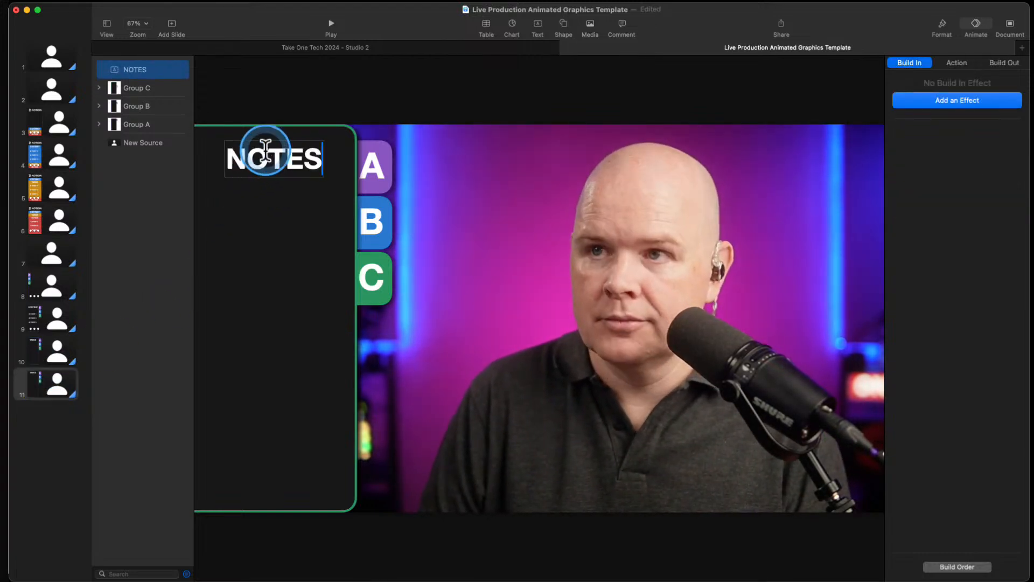
left_click(359, 292)
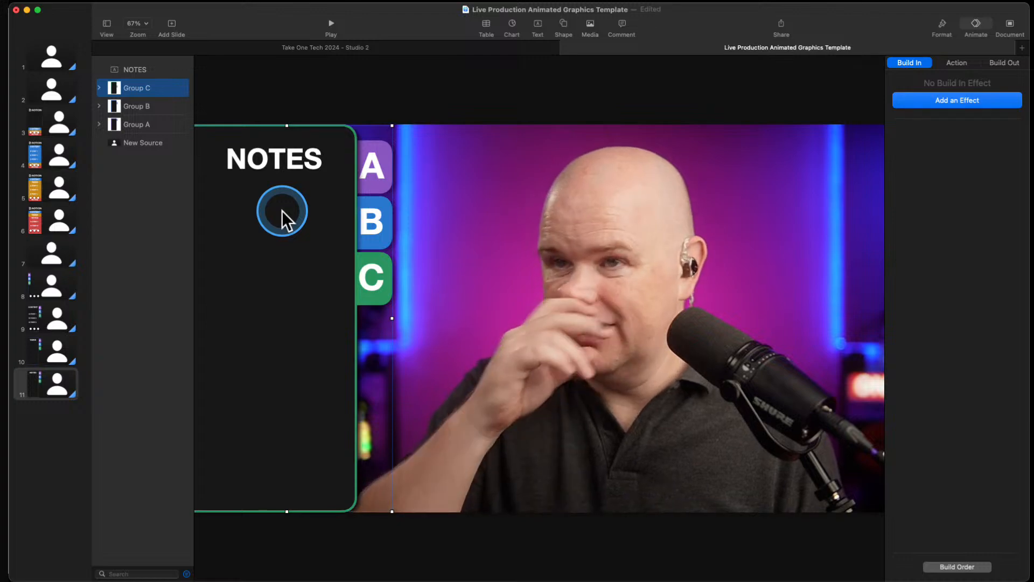
left_click(140, 109)
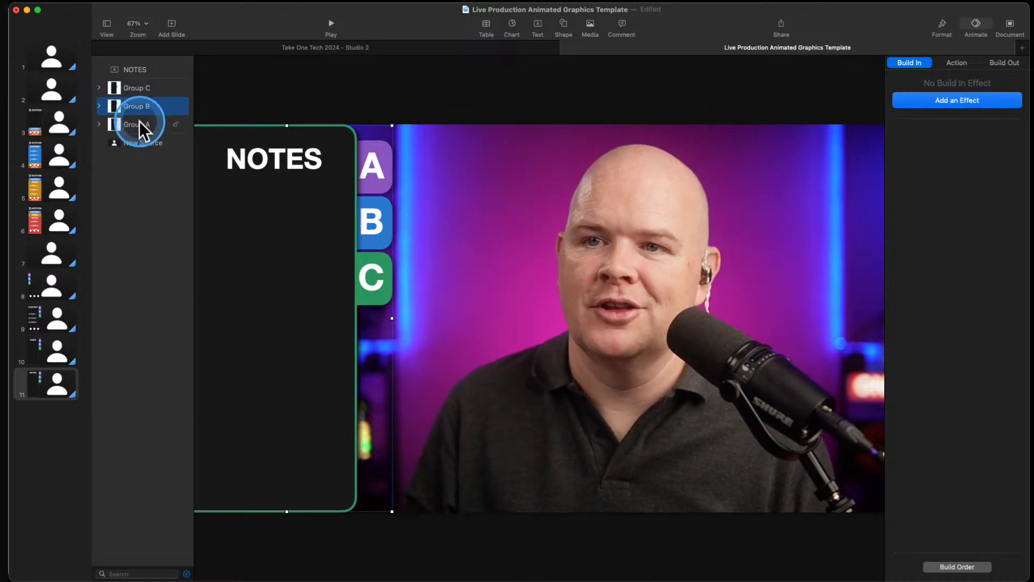
Copy the three-point bullet list from slide 9 onto slides 10 and 11, under their TASKS and NOTES headings
left_click(44, 345)
left_click(48, 321)
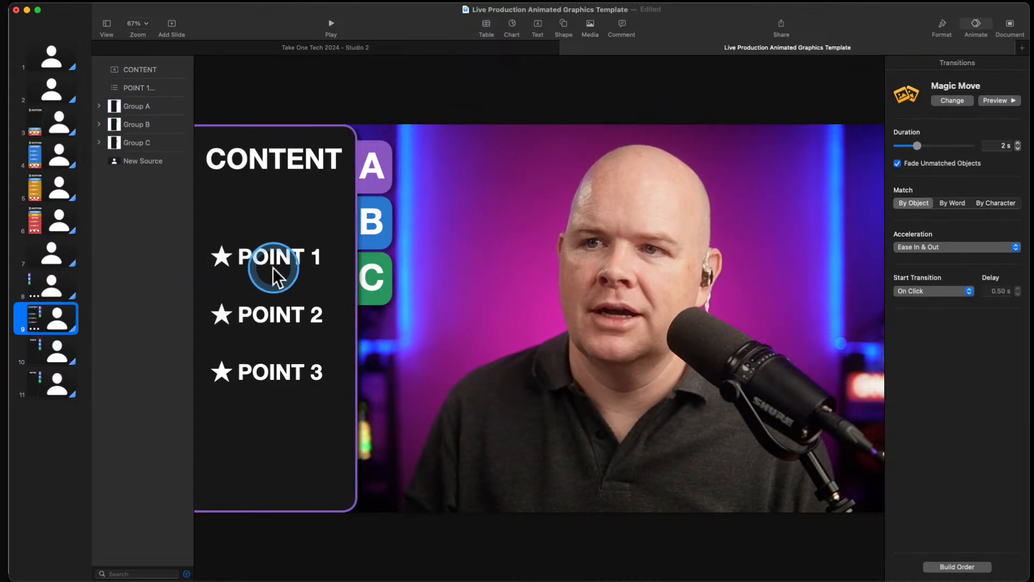
left_click(277, 252)
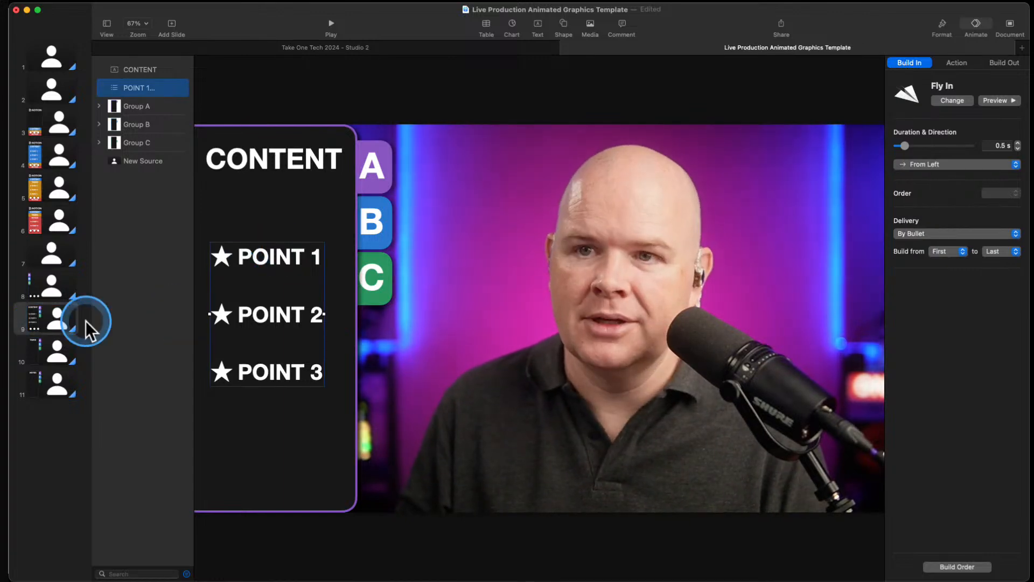
left_click(30, 354)
key("super+v")
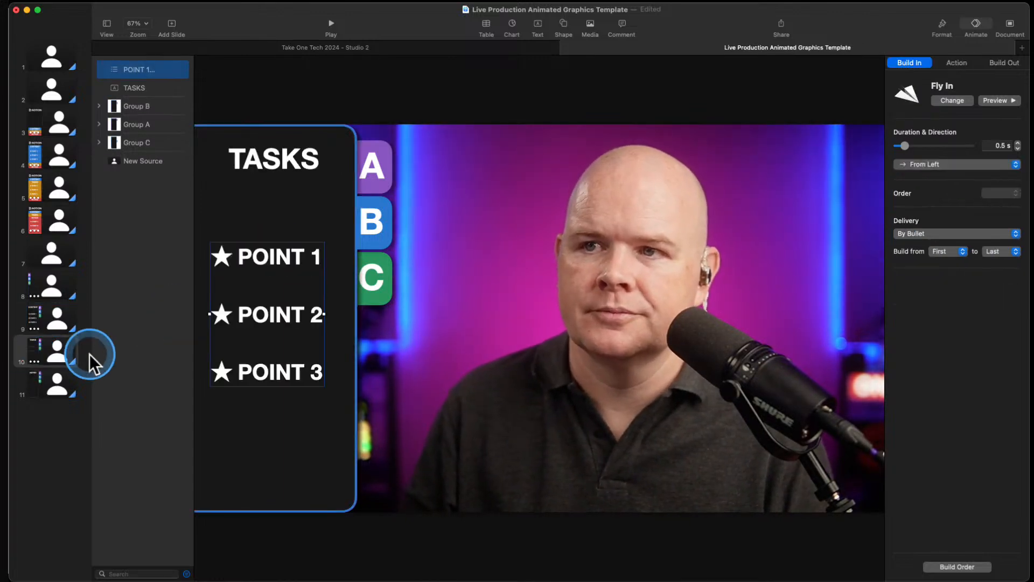
left_click(42, 382)
key("super+v")
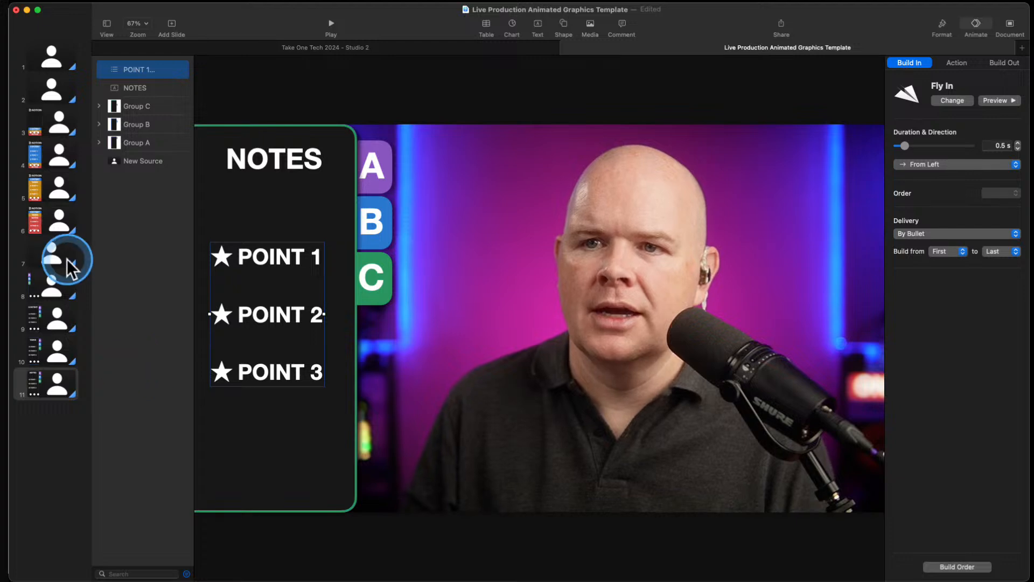
Duplicate slide 8 with the three tabs and move the copy to the end of the deck, after the NOTES slide
left_click(51, 285)
right_click(50, 285)
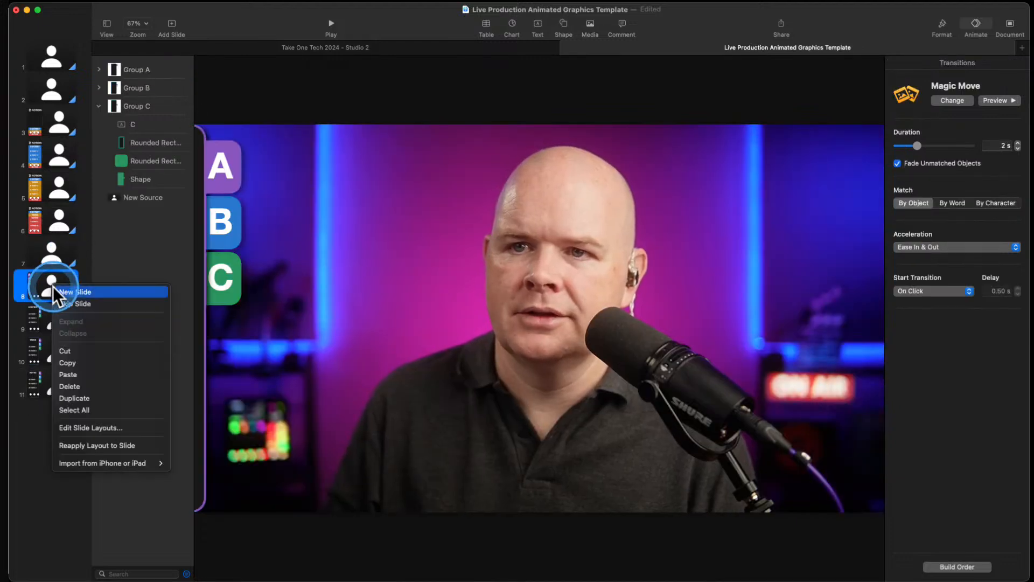
left_click(80, 401)
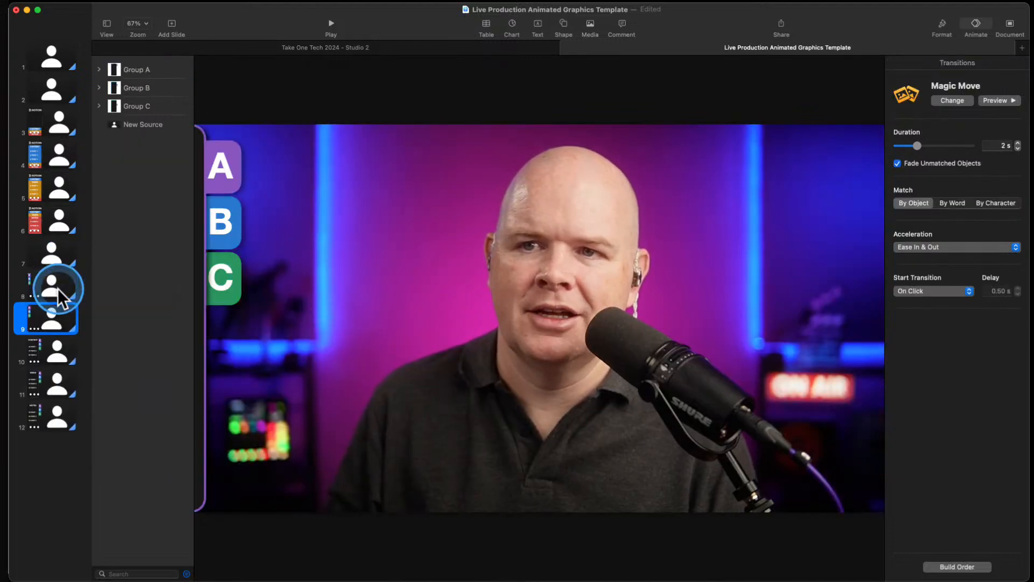
left_click_drag(59, 314, 50, 432)
Review slides 8 to 11 in sequence, from the closed tabs through the CONTENT, TASKS and NOTES panels
left_click(60, 284)
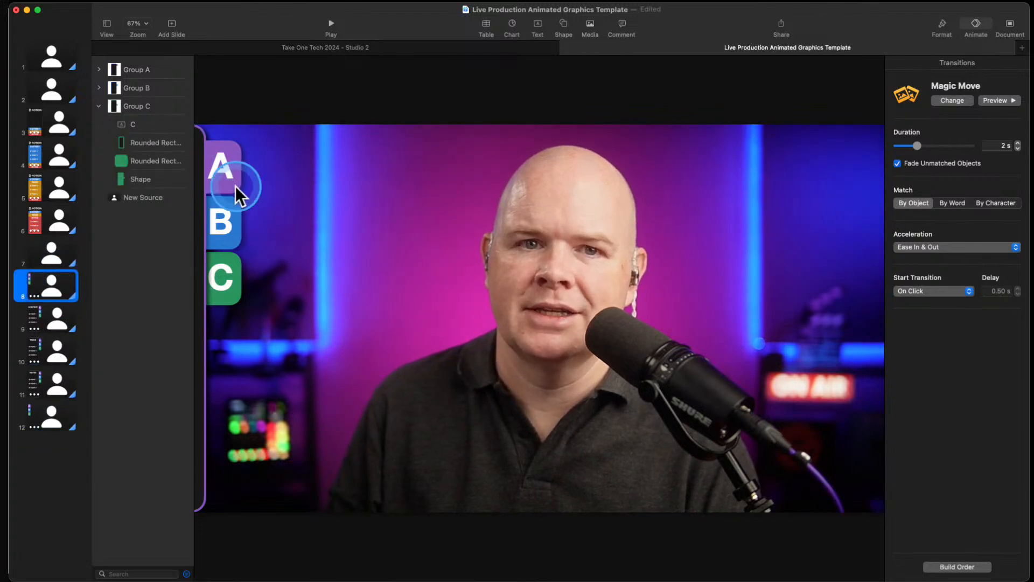
left_click(50, 317)
left_click(48, 342)
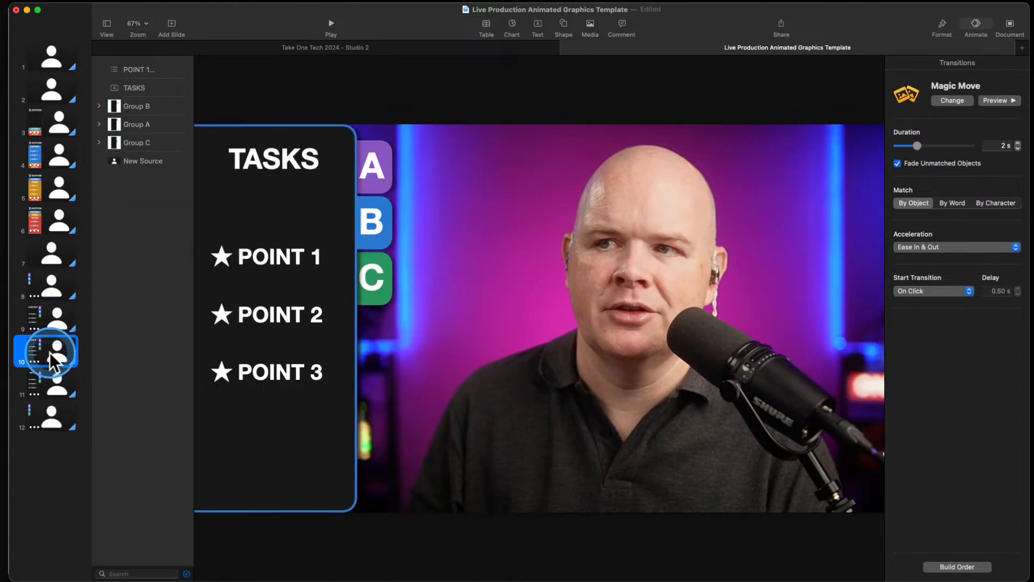
left_click(53, 383)
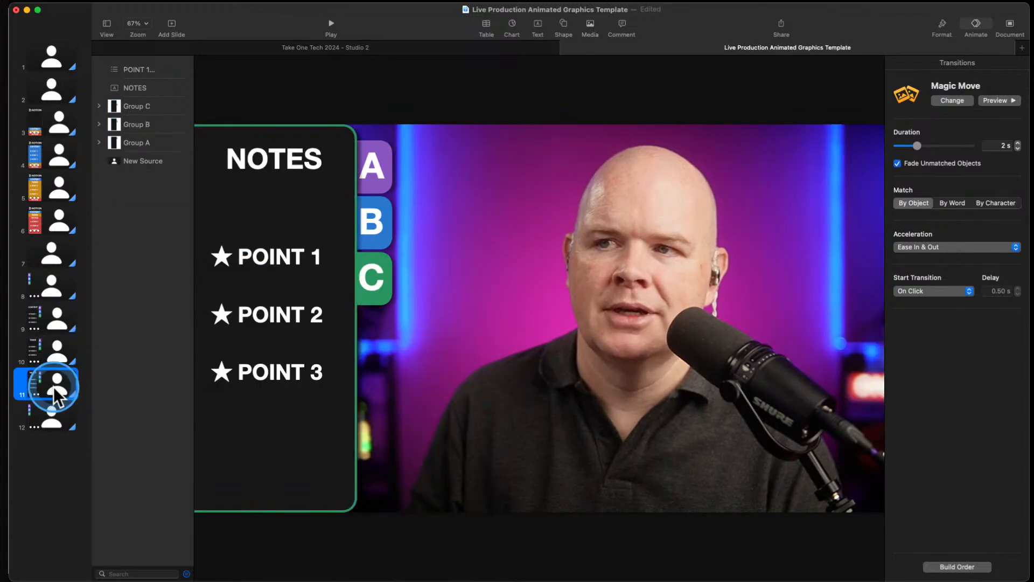
Delete the Move In builds of Group A, Group B and Group C from slide 12's build order
left_click(52, 422)
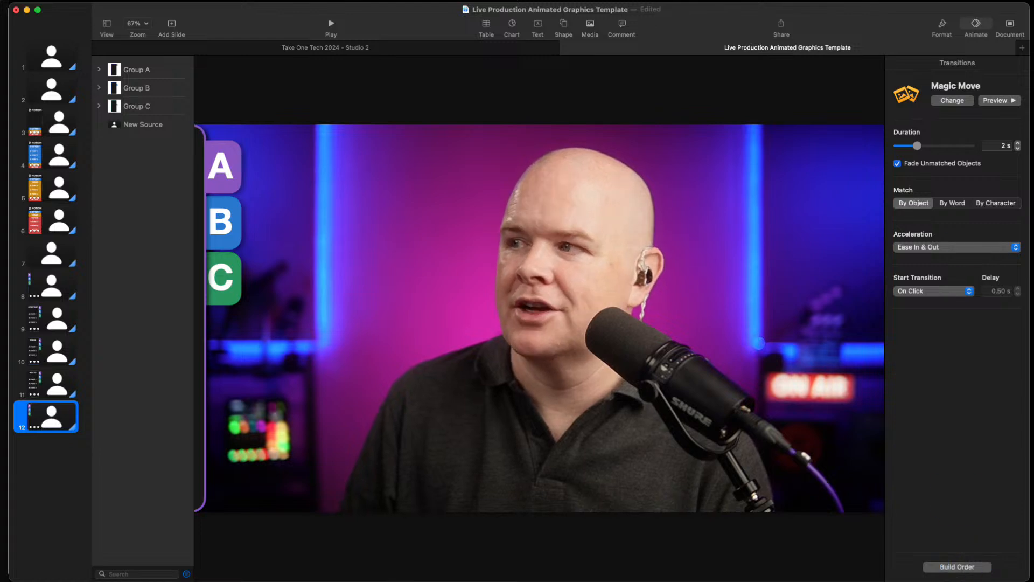
left_click(677, 240)
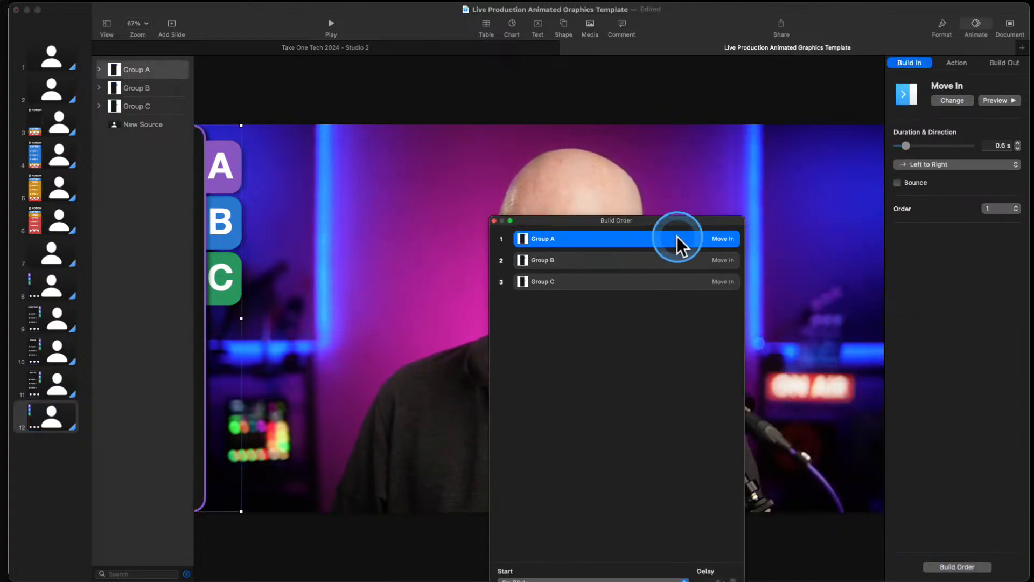
key("Delete")
left_click(679, 239)
key("Delete")
left_click(680, 241)
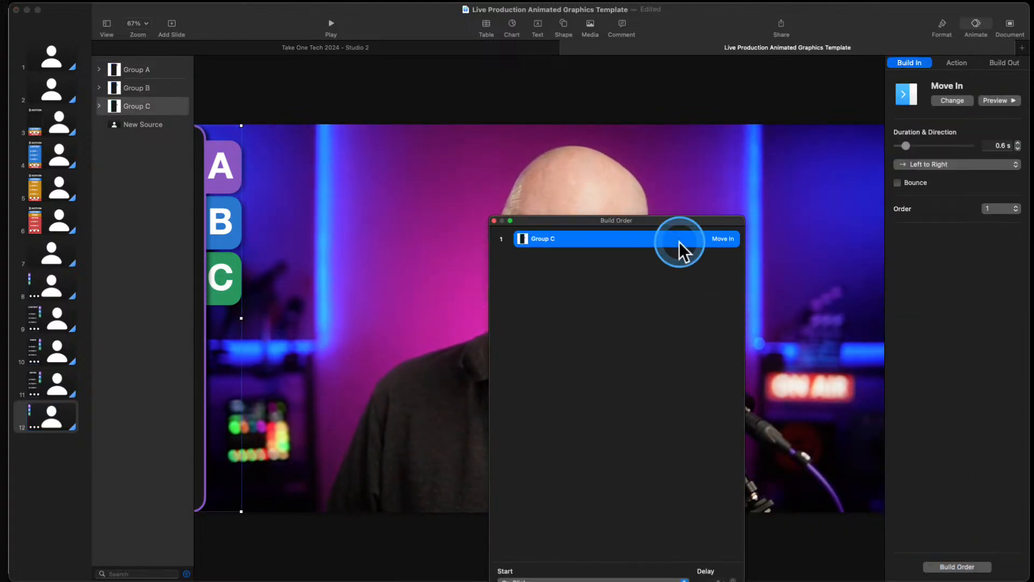
key("Delete")
Check the build-in settings of the CONTENT heading and the bullet list on slide 9
left_click(55, 316)
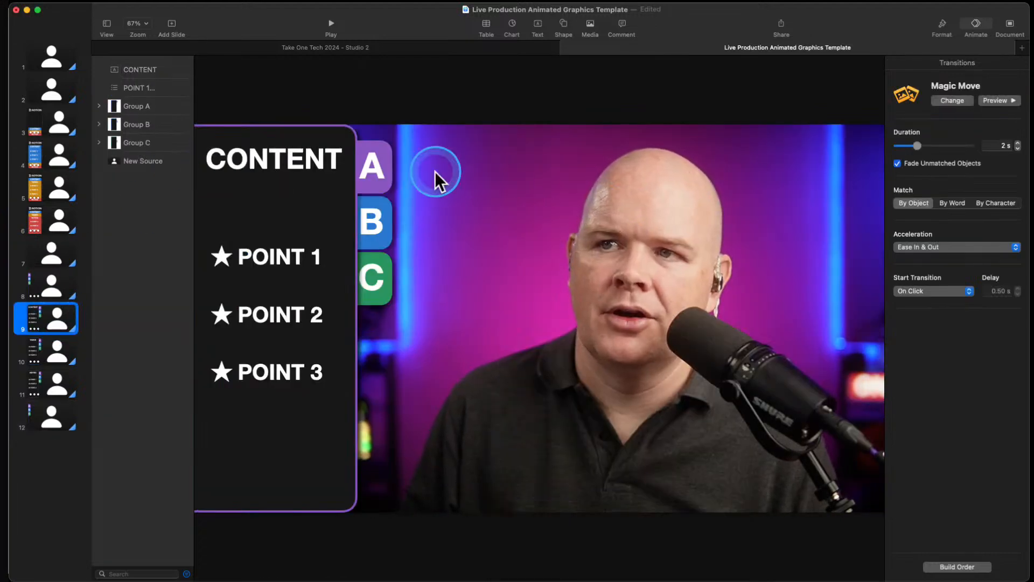
left_click(254, 159)
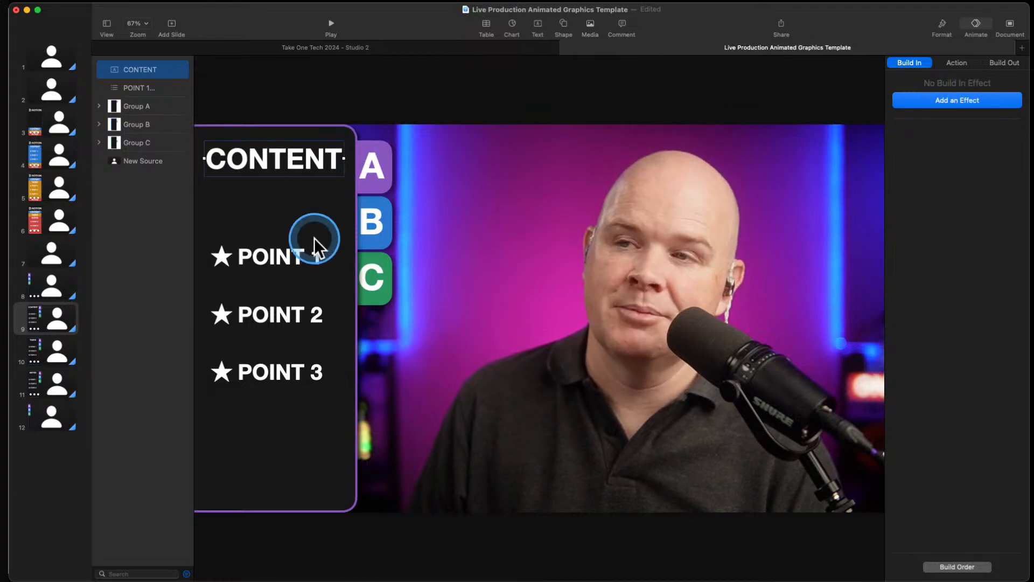
left_click(267, 258)
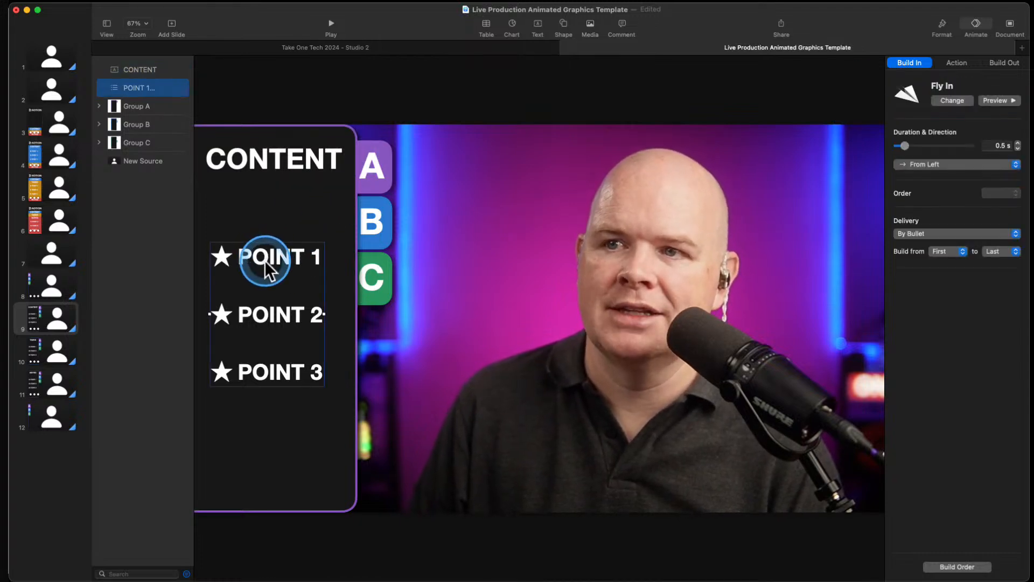
Play the presentation from slide 8, advancing through the A, B and C tabs to the CONTENT panel's first bullet point
left_click_drag(38, 342, 44, 281)
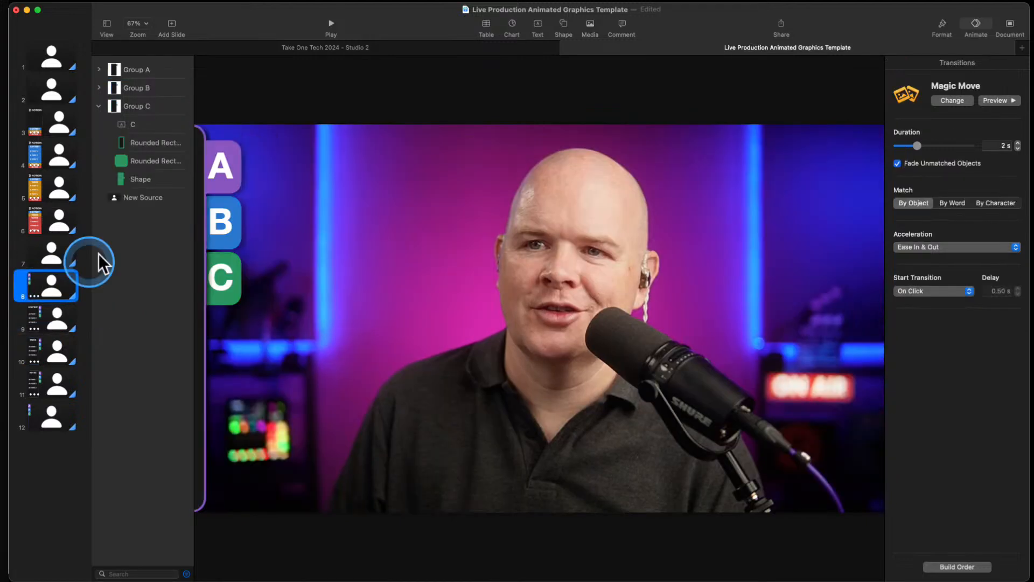
left_click(328, 22)
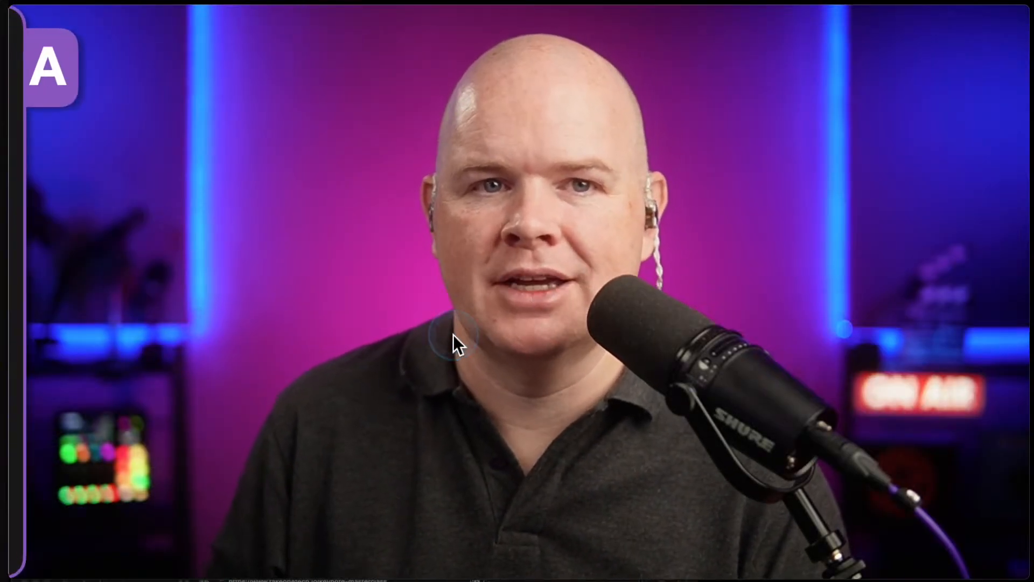
left_click(453, 334)
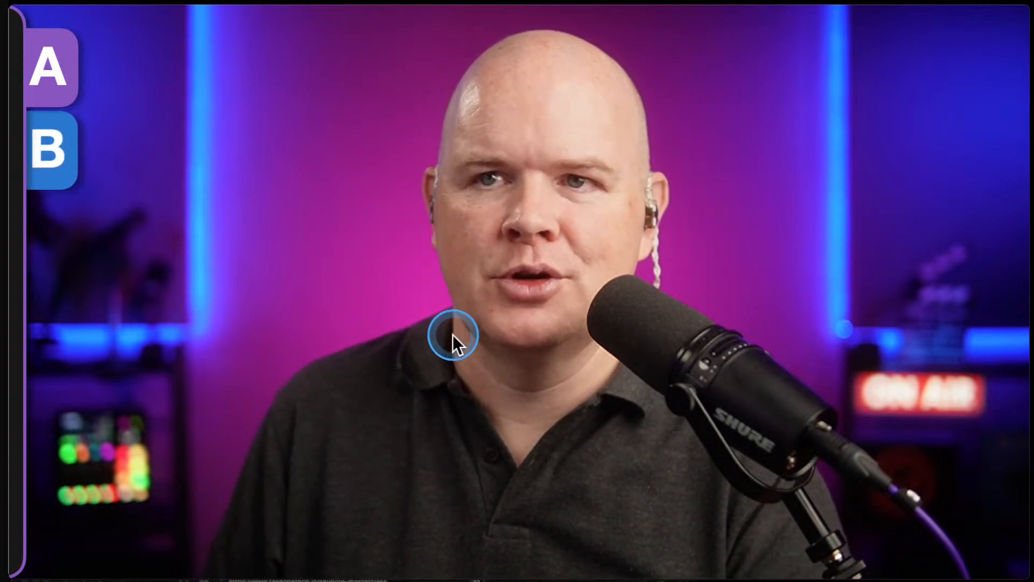
left_click(453, 335)
left_click(453, 334)
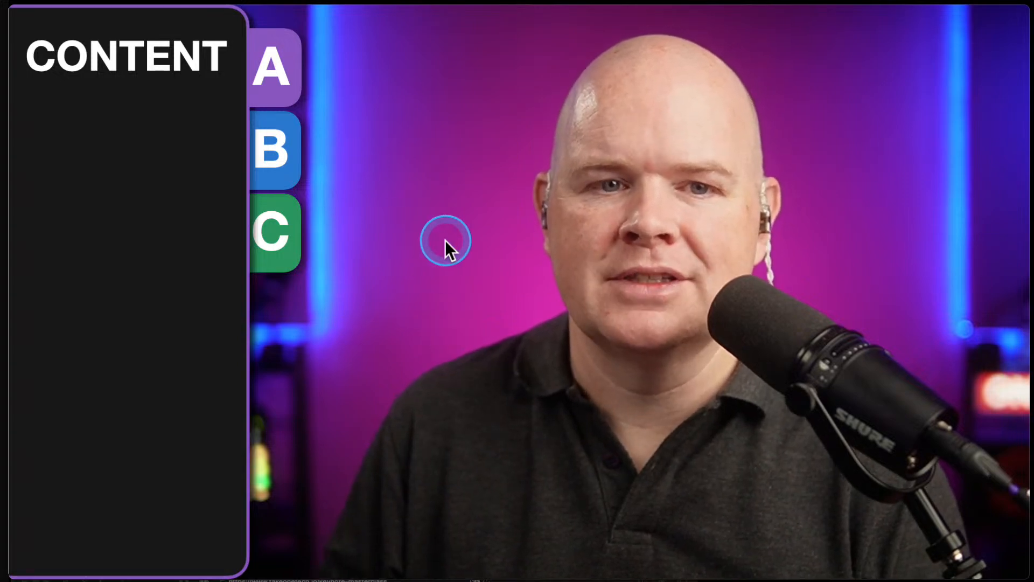
left_click(495, 272)
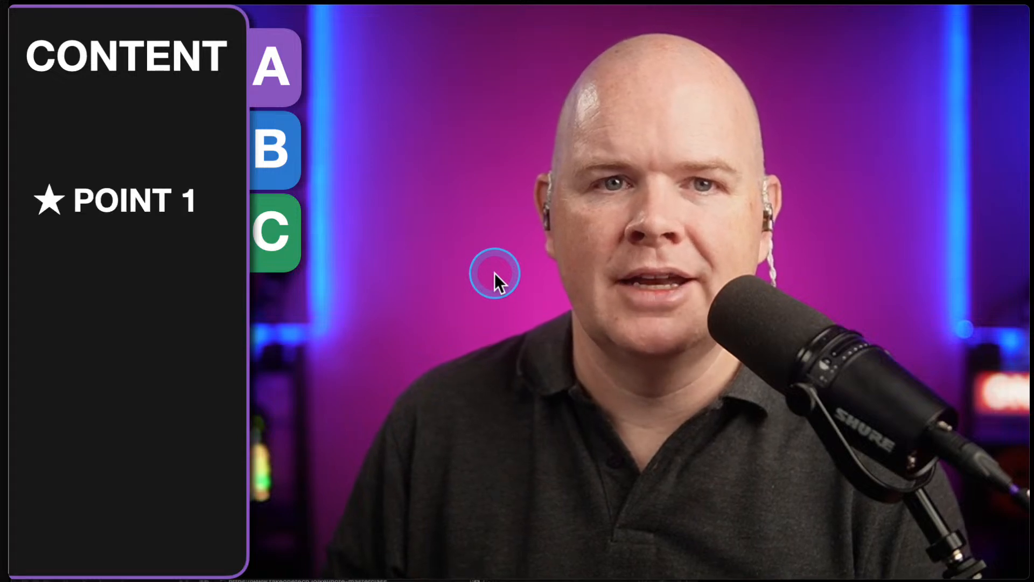
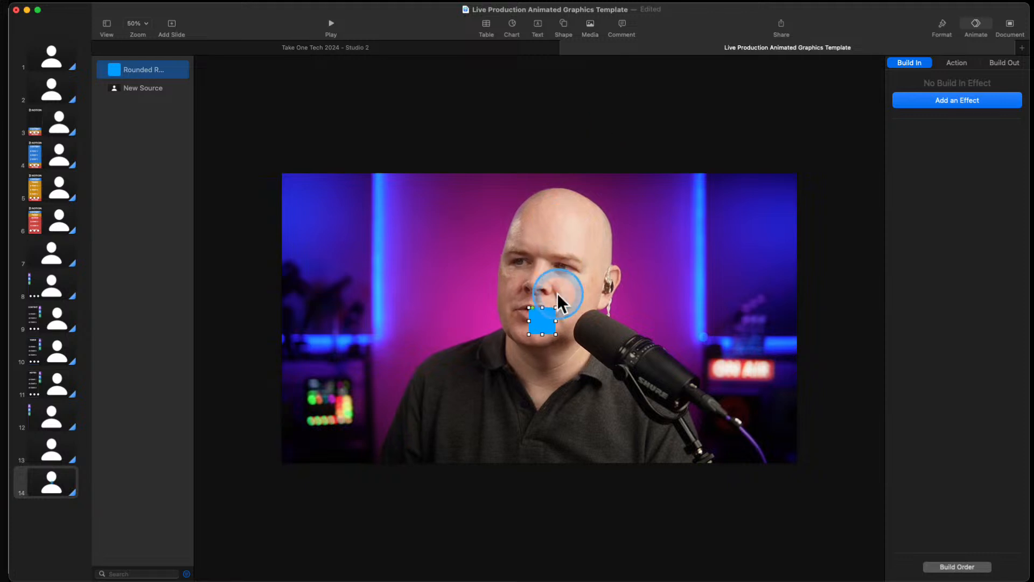
Stretch the blue rounded rectangle on slide 14 to full slide height, covering about two thirds of the width from the left edge
left_click_drag(542, 321, 283, 467)
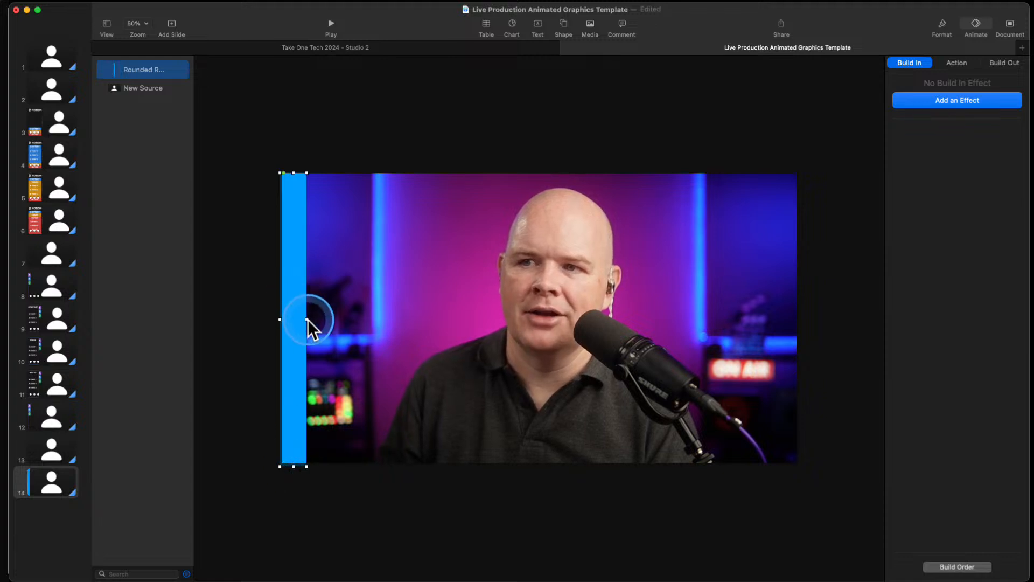
left_click_drag(307, 320, 637, 295)
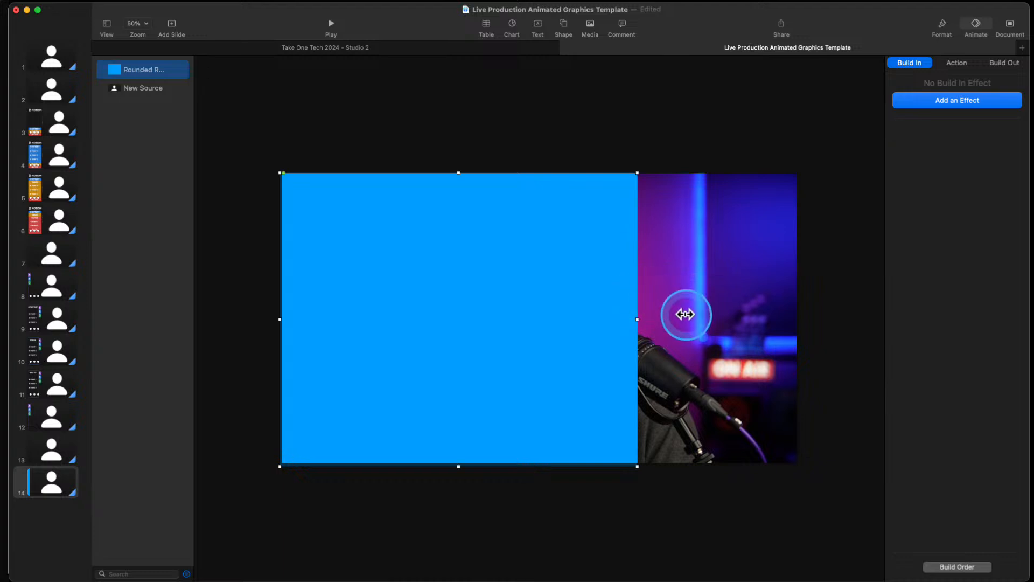
left_click(680, 370)
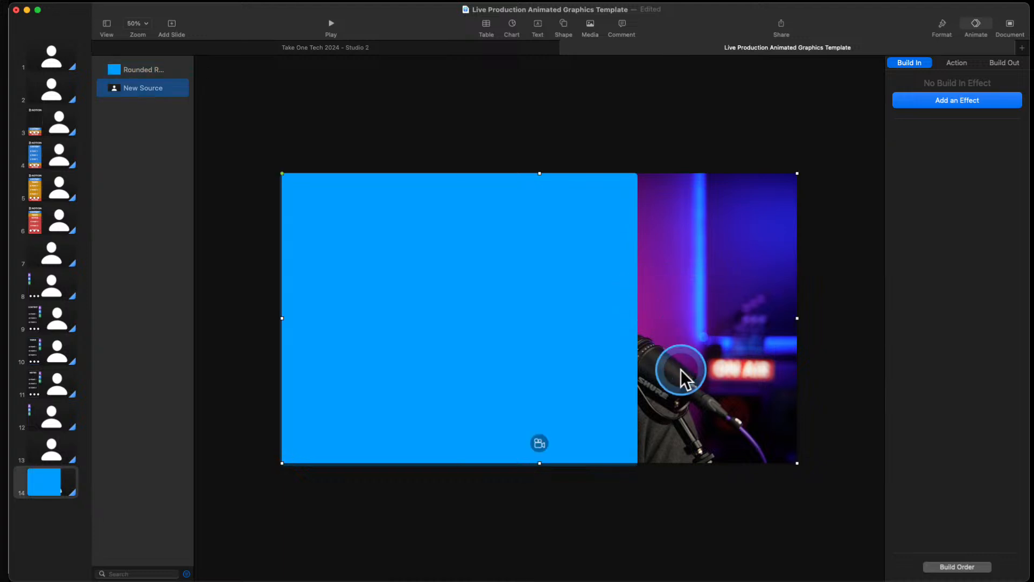
Duplicate the blue panel twice, offsetting each copy further left, and fill the copies with green and yellow
left_click(520, 348)
left_click_drag(513, 256, 453, 258)
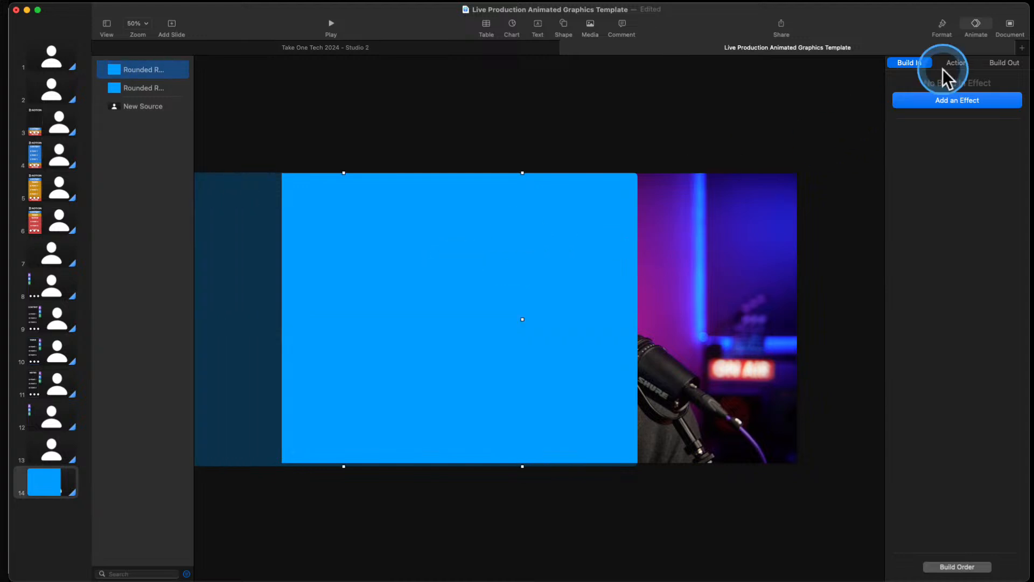
left_click(940, 30)
left_click(947, 100)
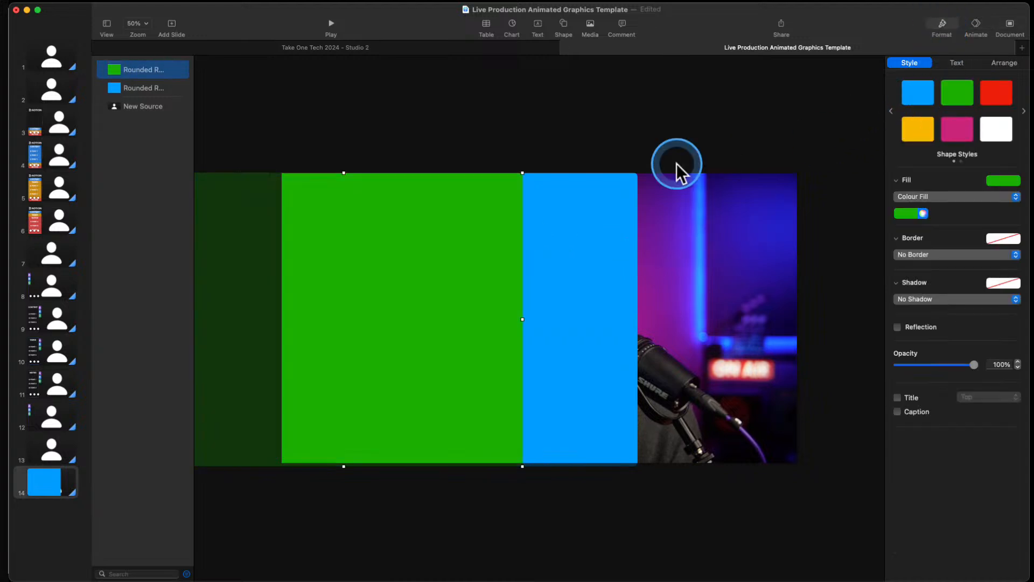
left_click_drag(456, 274, 380, 264)
left_click(907, 125)
Nudge the blue panel slightly right and shift the live video right so the presenter sits in the uncovered strip
left_click_drag(573, 291, 583, 291)
left_click(682, 322)
left_click_drag(682, 322, 824, 317)
left_click(724, 324)
left_click_drag(707, 321, 729, 318)
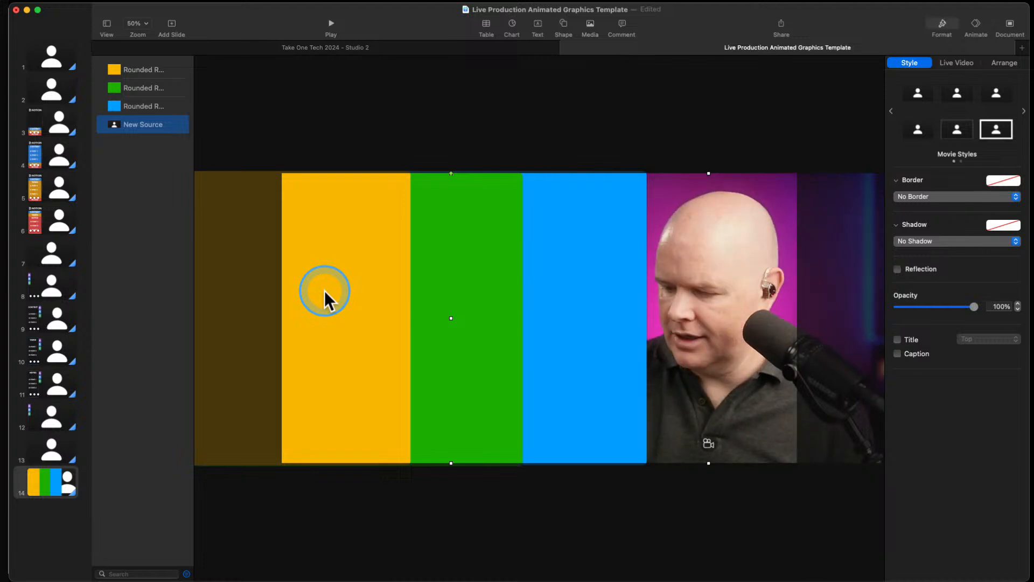
left_click(342, 228)
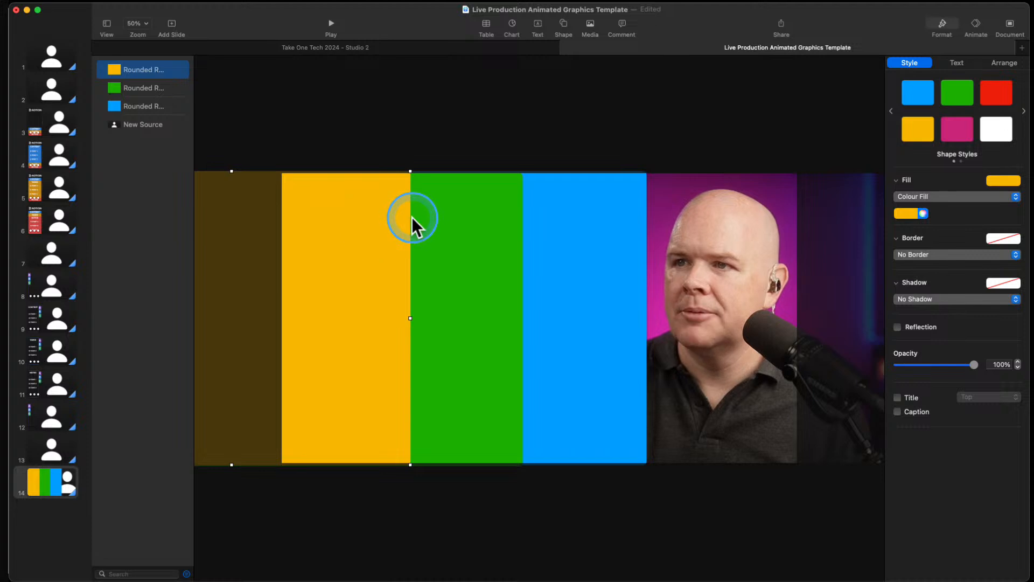
left_click(530, 23)
key("Delete")
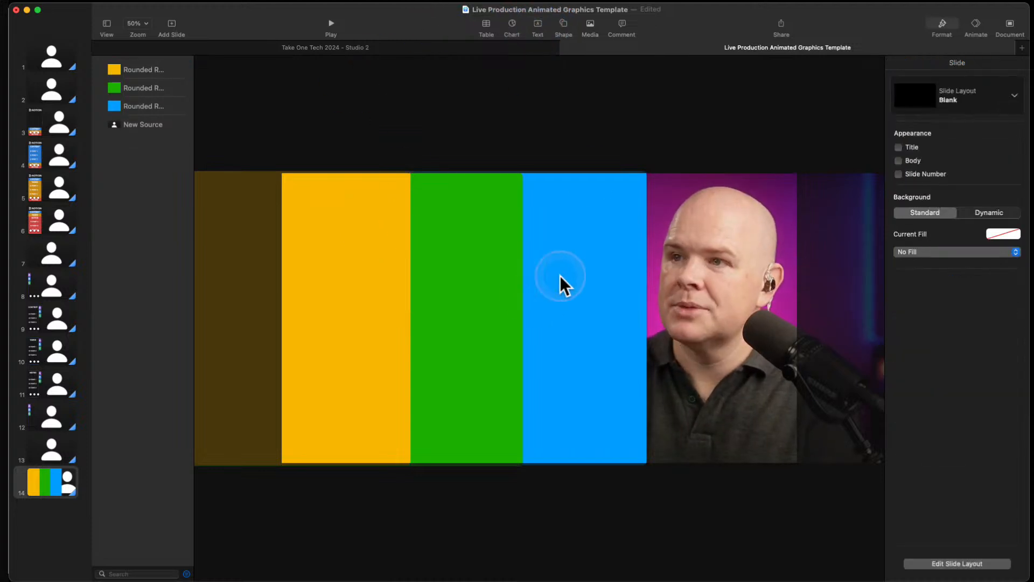
Insert a line, make it a tall vertical over the yellow panel, and set its stroke colour to red
left_click(564, 23)
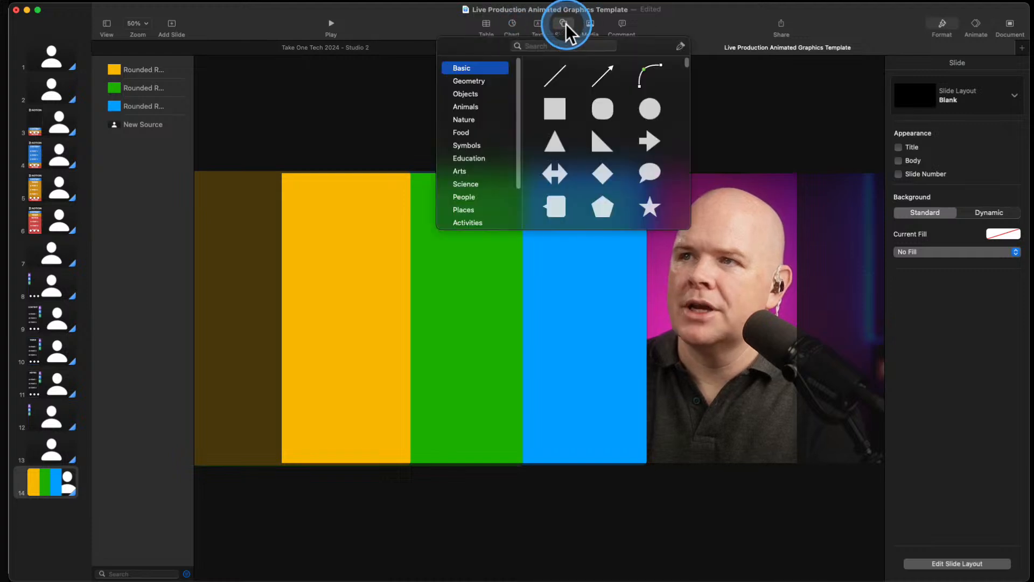
left_click(555, 74)
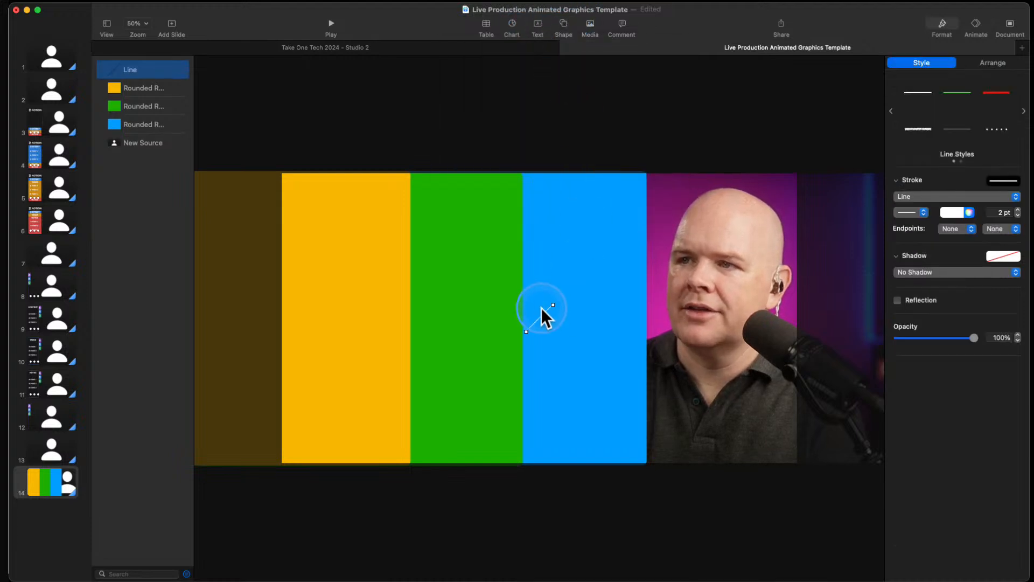
left_click_drag(554, 305, 323, 245)
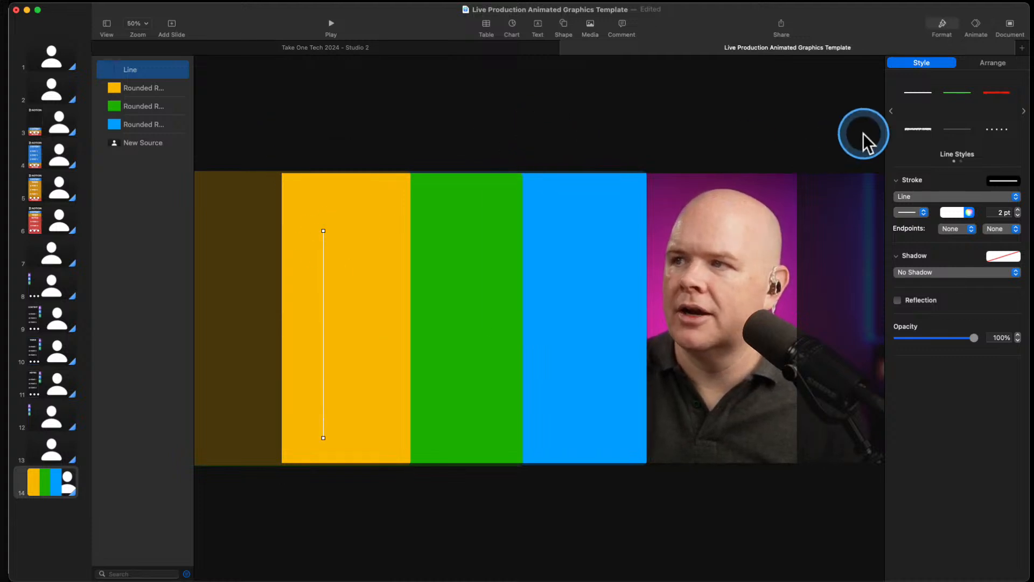
left_click(959, 213)
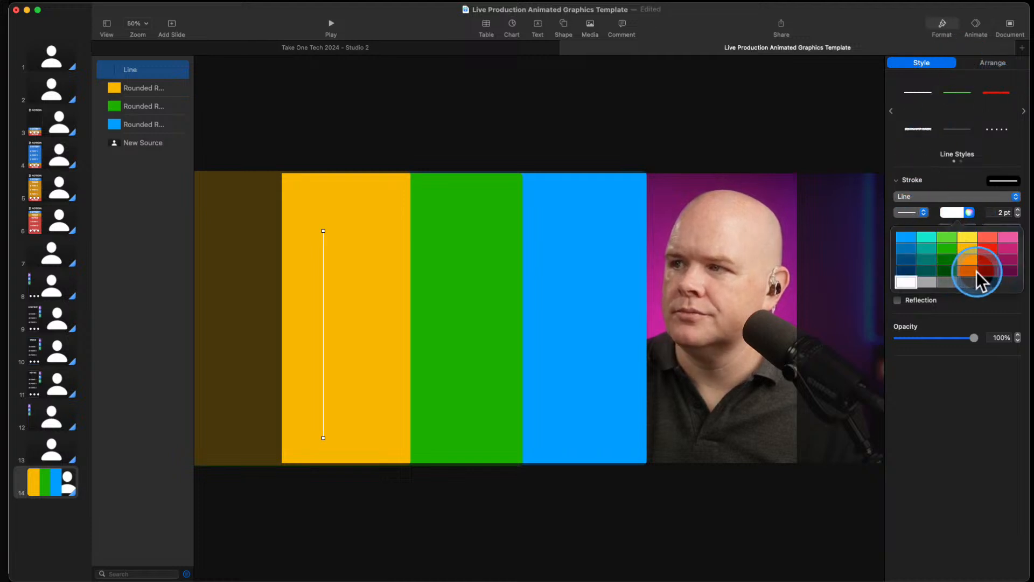
left_click(985, 255)
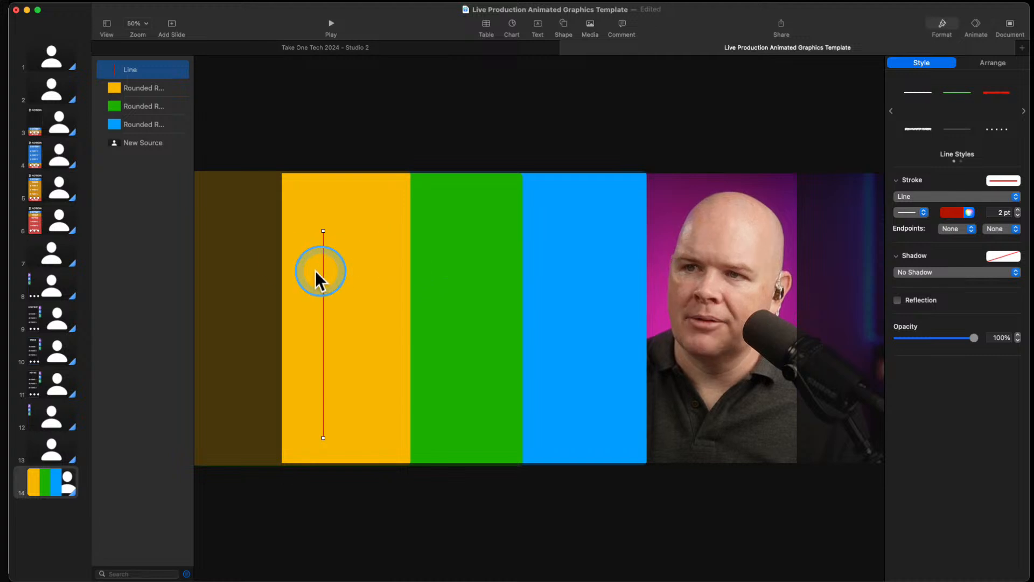
Duplicate the red line into five vertical guides spanning the slide from edge to edge, and distribute them horizontally
left_click_drag(324, 271, 407, 144)
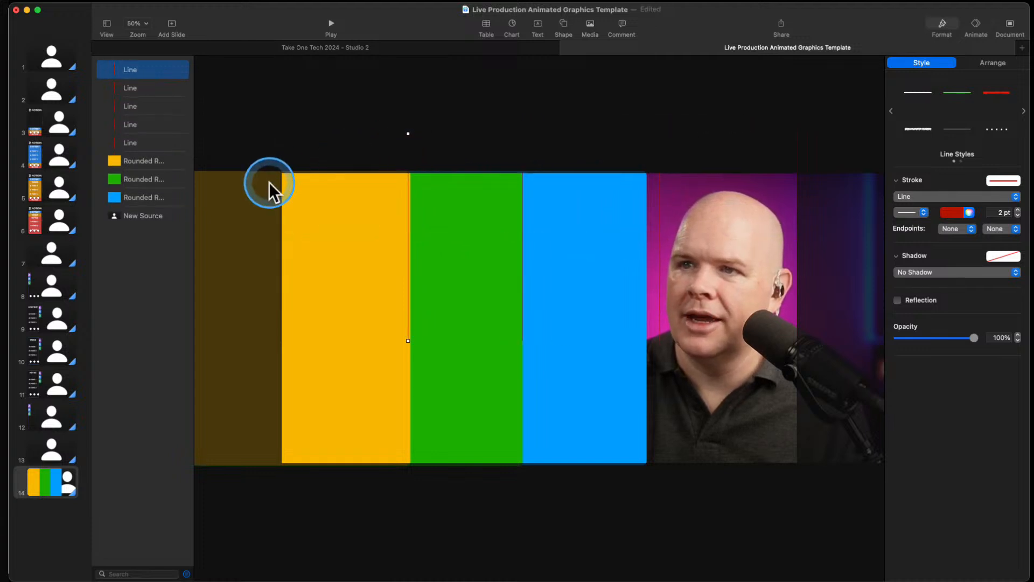
left_click_drag(849, 127, 222, 161)
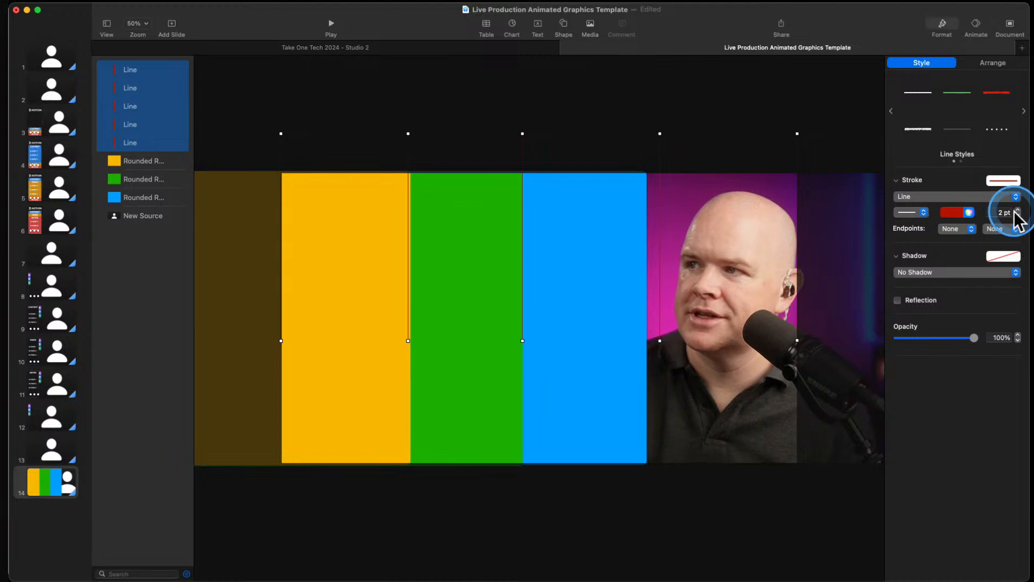
left_click(997, 65)
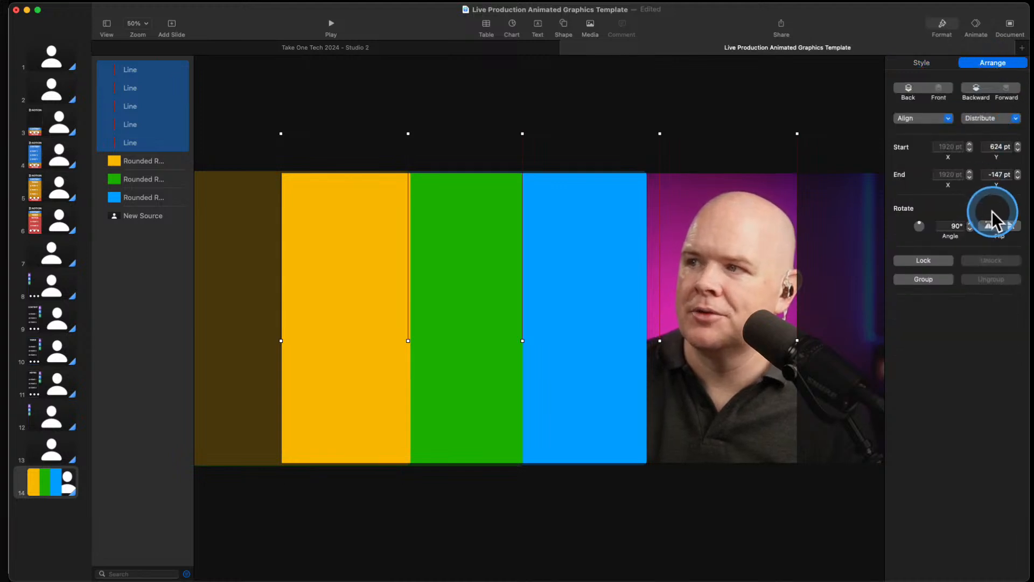
left_click(992, 118)
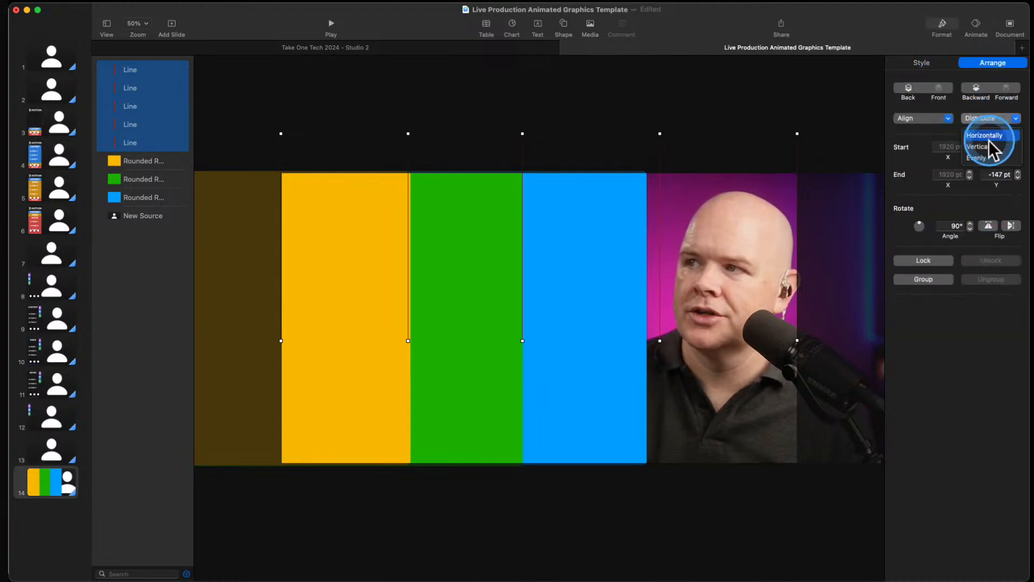
left_click(987, 137)
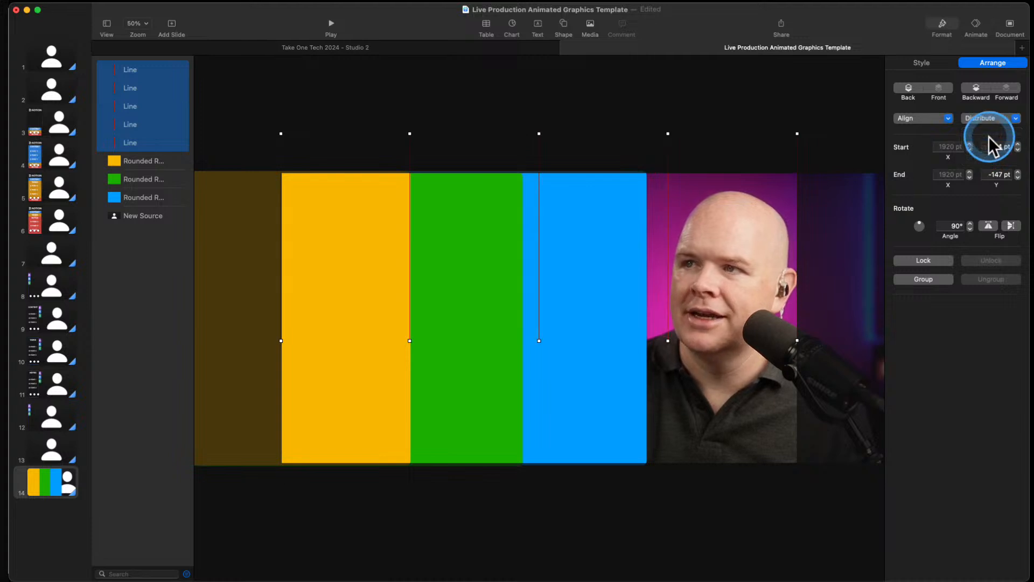
Move the fourth guide left to widen the presenter's strip, and align the blue panel's edge and the live video with it
left_click(725, 130)
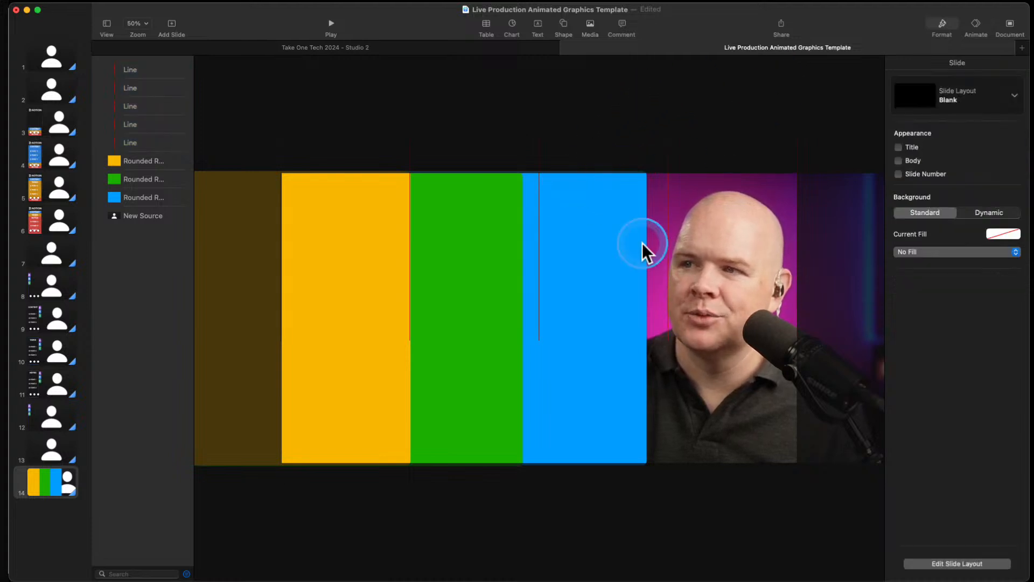
left_click_drag(722, 361, 732, 361)
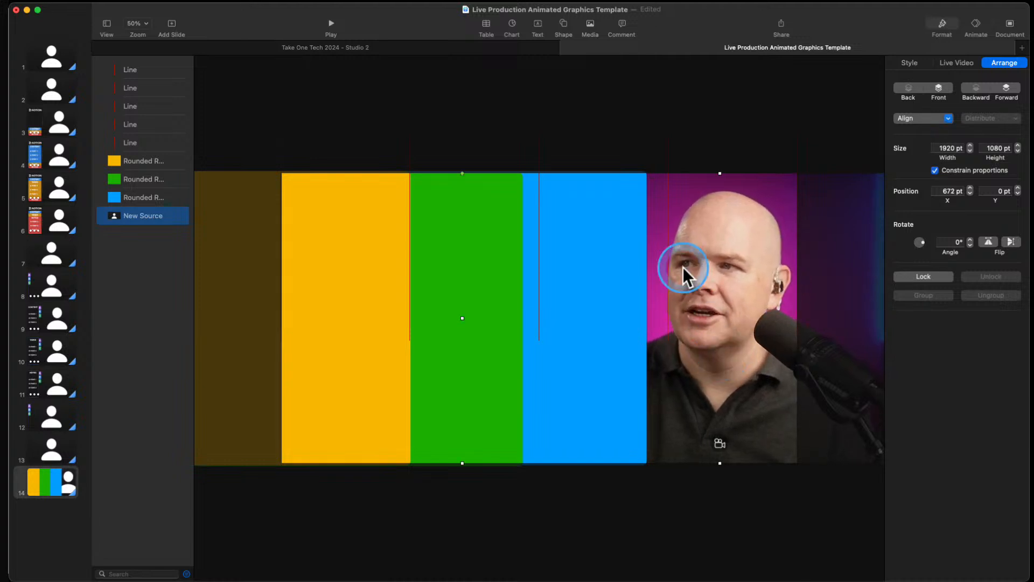
left_click(702, 134)
left_click_drag(667, 151, 630, 151)
left_click_drag(571, 308, 554, 307)
left_click_drag(696, 311, 694, 309)
Distribute the four guides over the panels horizontally, and delete the fifth guide at the slide's far edge
left_click_drag(668, 146, 249, 156)
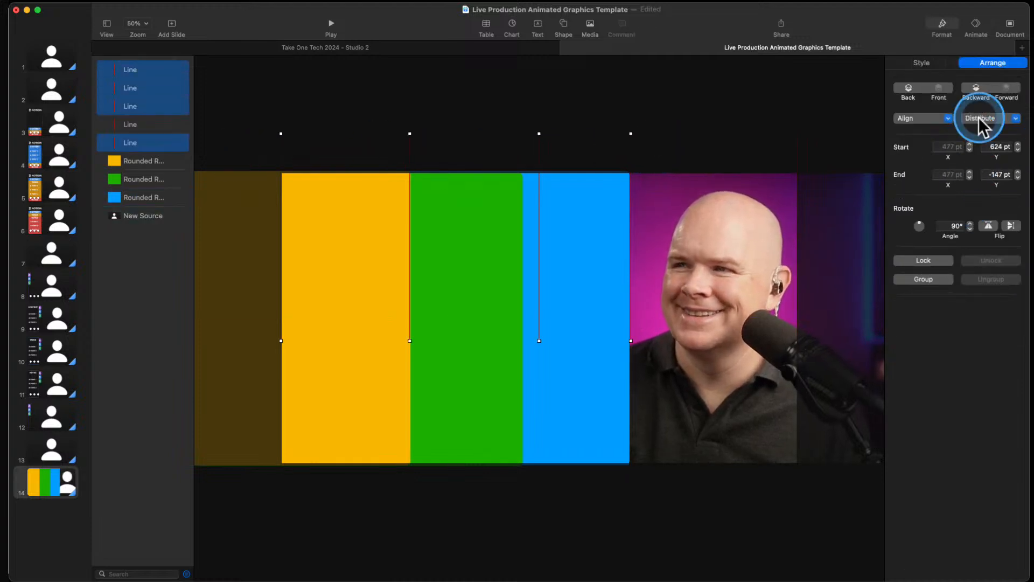
left_click(997, 119)
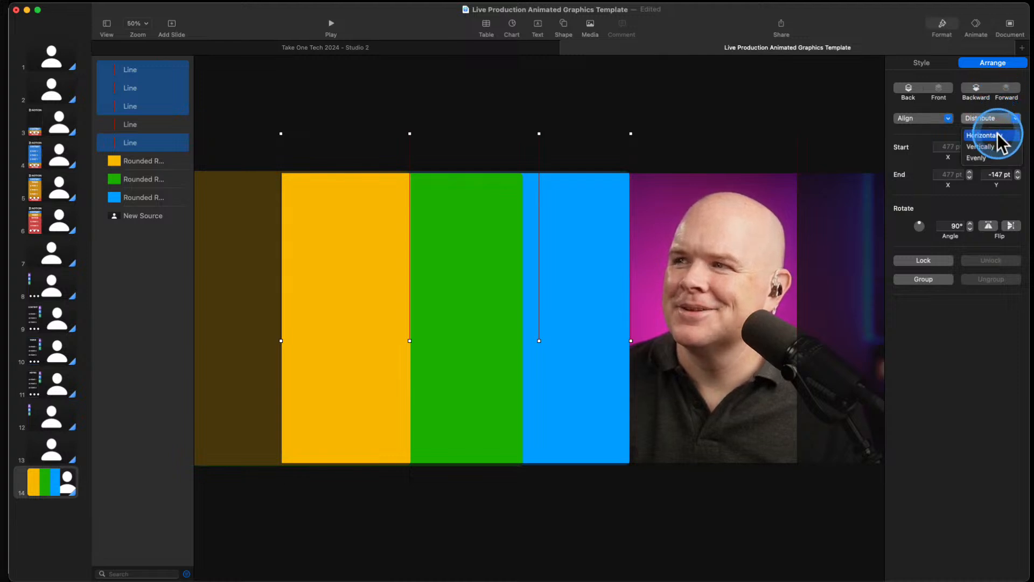
left_click(996, 138)
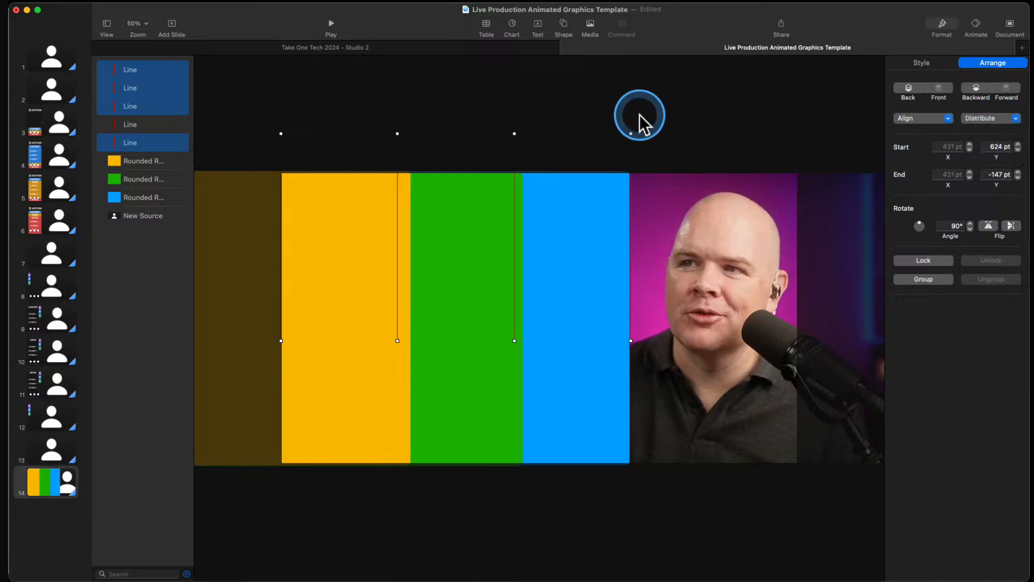
left_click_drag(815, 142, 761, 147)
key("Delete")
Align the outer edges of the blue, yellow and green panels with the redistributed guides
left_click_drag(595, 227, 598, 227)
left_click(380, 239)
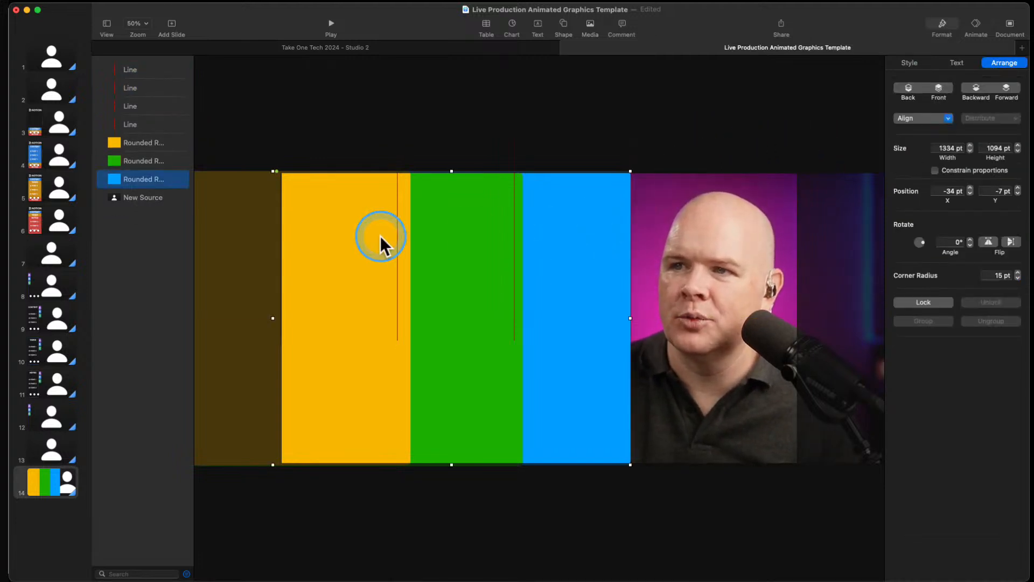
left_click_drag(345, 245, 329, 245)
left_click(475, 287)
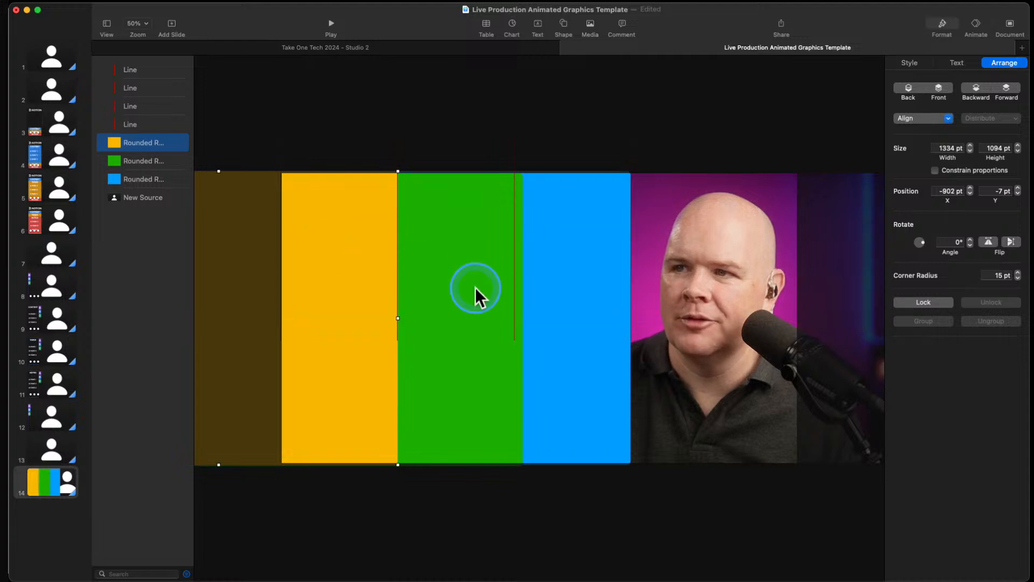
left_click_drag(473, 287, 466, 286)
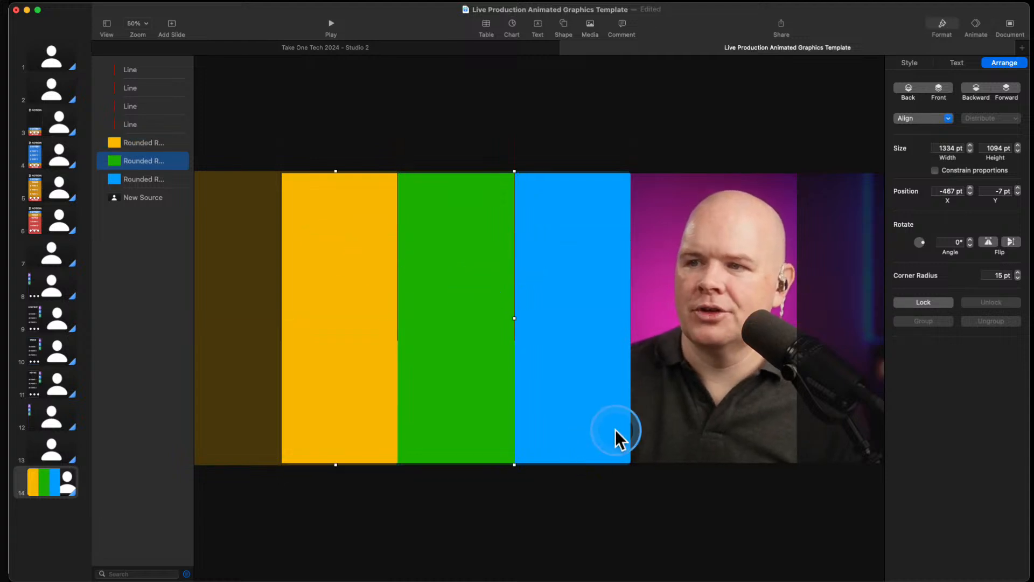
Shift the live video slightly right and the blue panel to X 20 pt, and distribute the three panels horizontally
left_click_drag(693, 344, 695, 344)
left_click_drag(600, 344, 558, 341)
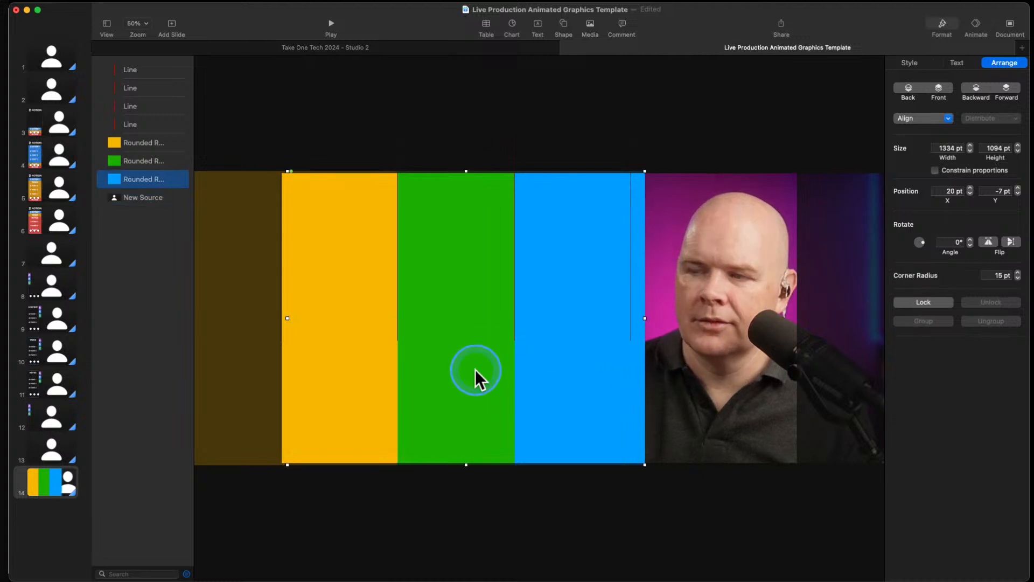
left_click(467, 363, "shift")
left_click(381, 374, "shift")
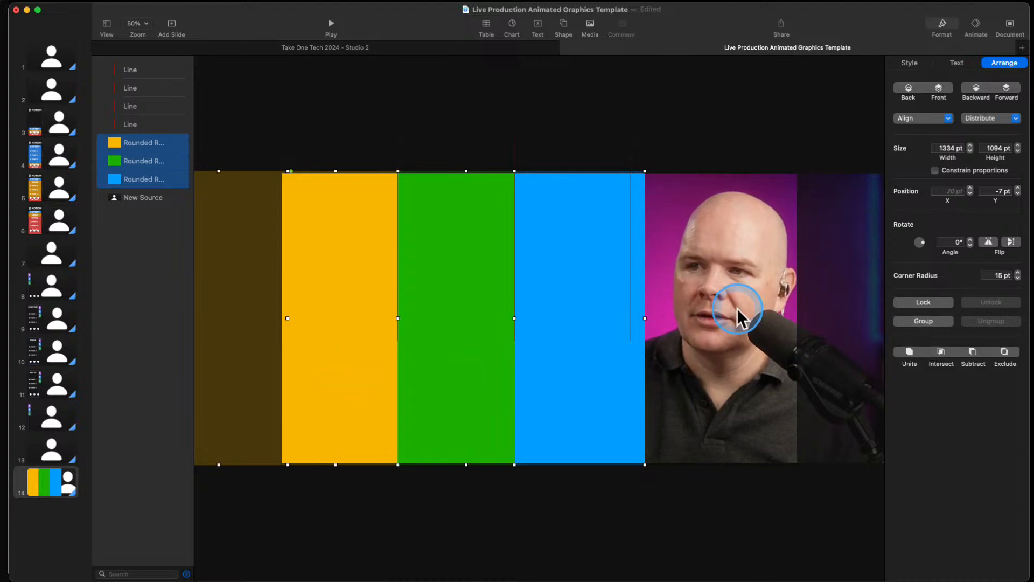
left_click(991, 118)
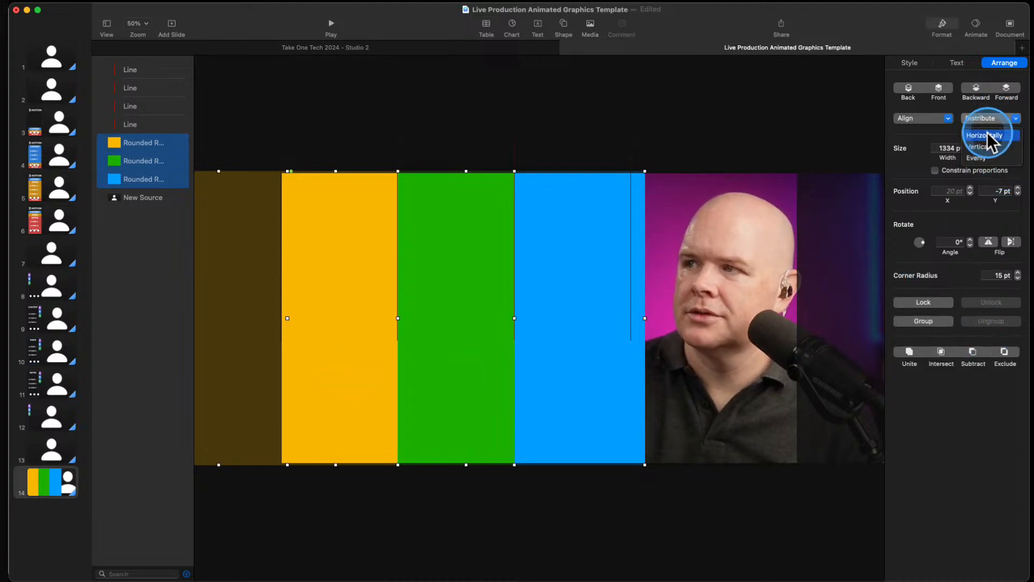
left_click(986, 136)
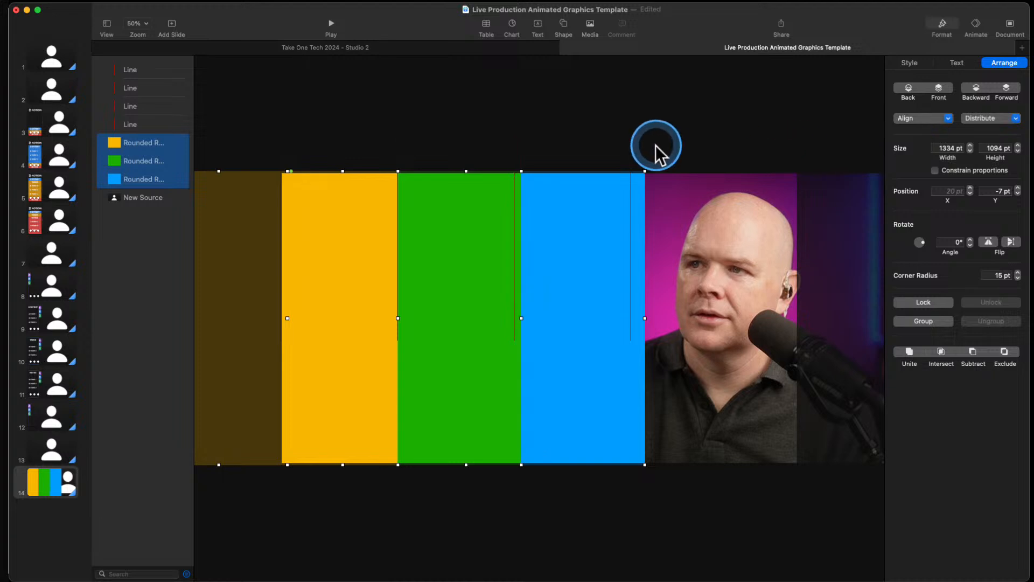
left_click(814, 133)
left_click_drag(832, 135, 251, 152)
key("Delete")
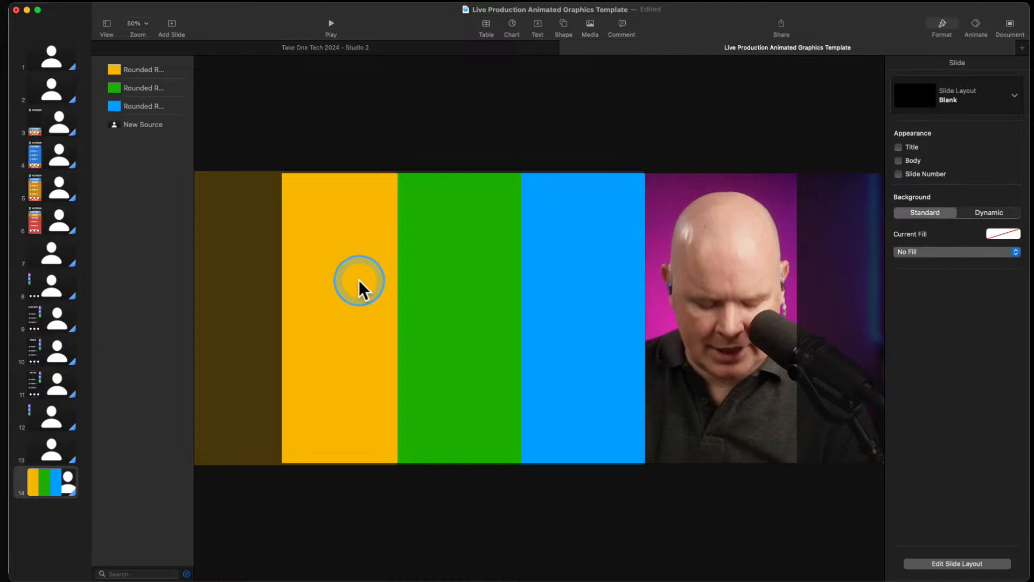
key("super+z")
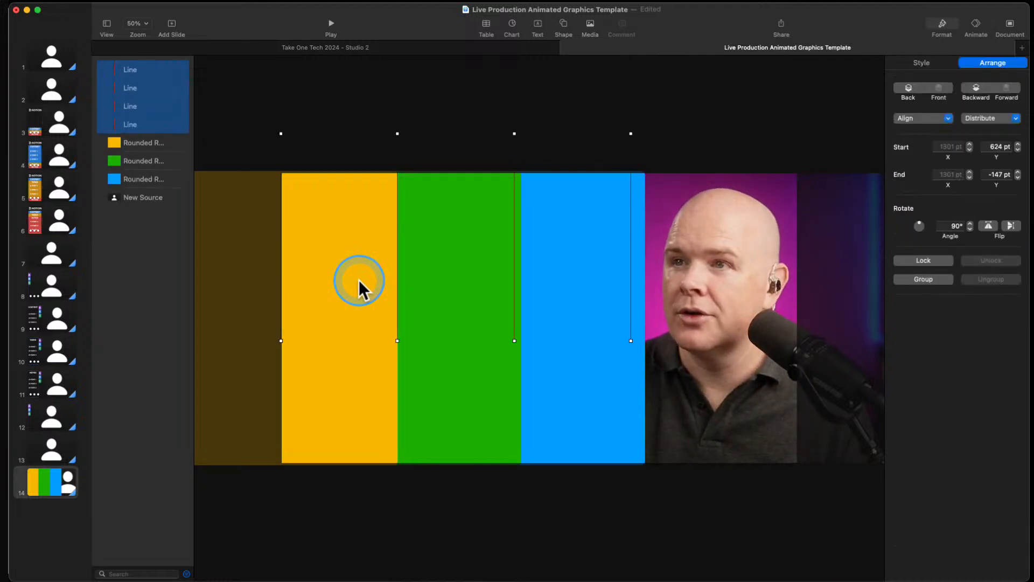
Move the fourth guide to the blue panel's outer edge and redistribute the four guides horizontally
left_click(626, 150)
left_click_drag(626, 151, 317, 154)
left_click(1003, 120)
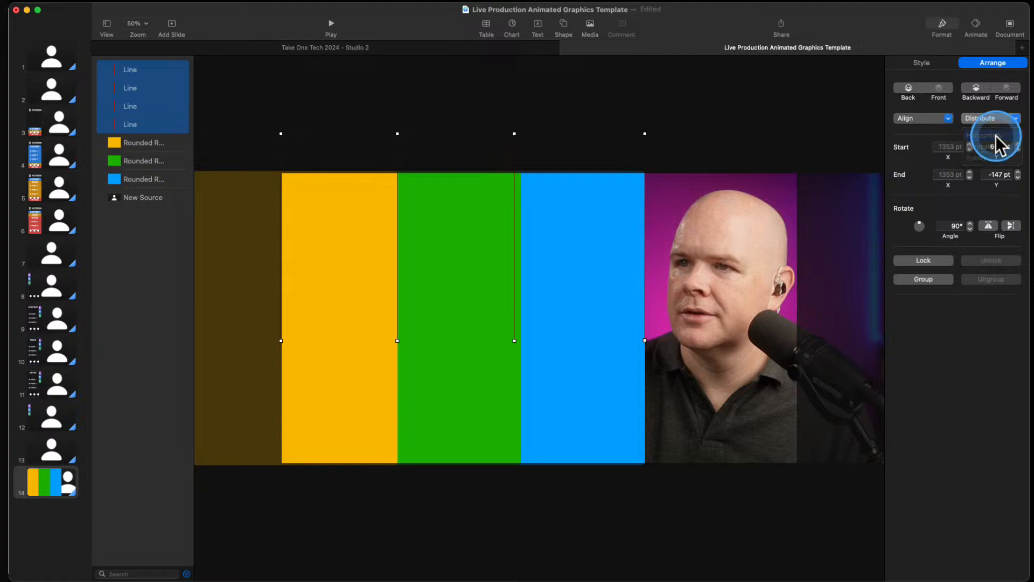
left_click(632, 102)
Align the edges of the green and yellow panels with the evenly spaced guides
left_click_drag(490, 198, 483, 211)
left_click_drag(366, 231, 357, 231)
left_click(503, 109)
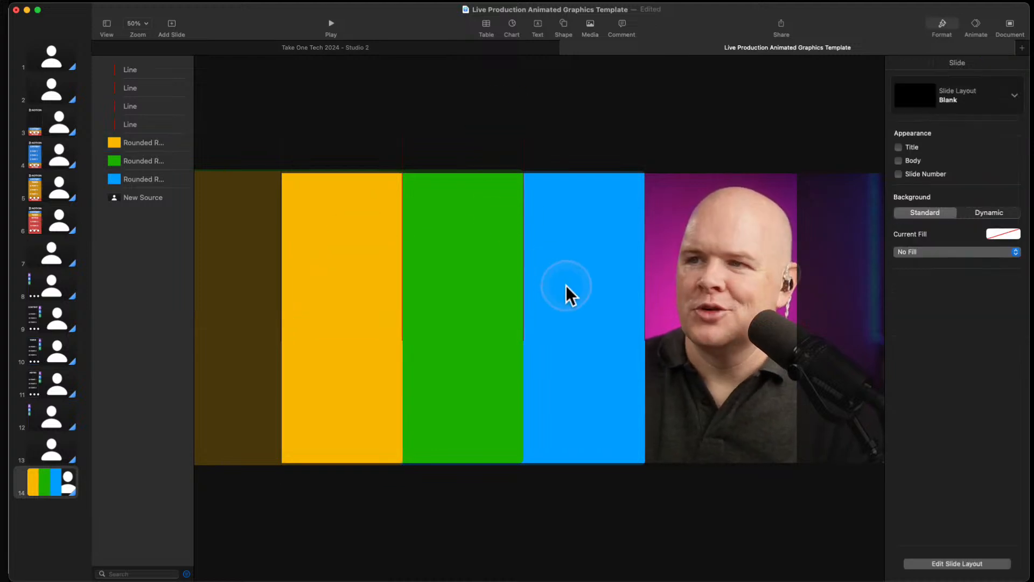
Delete the blue and green panels, keeping only the yellow one
left_click(558, 253)
key("BackSpace")
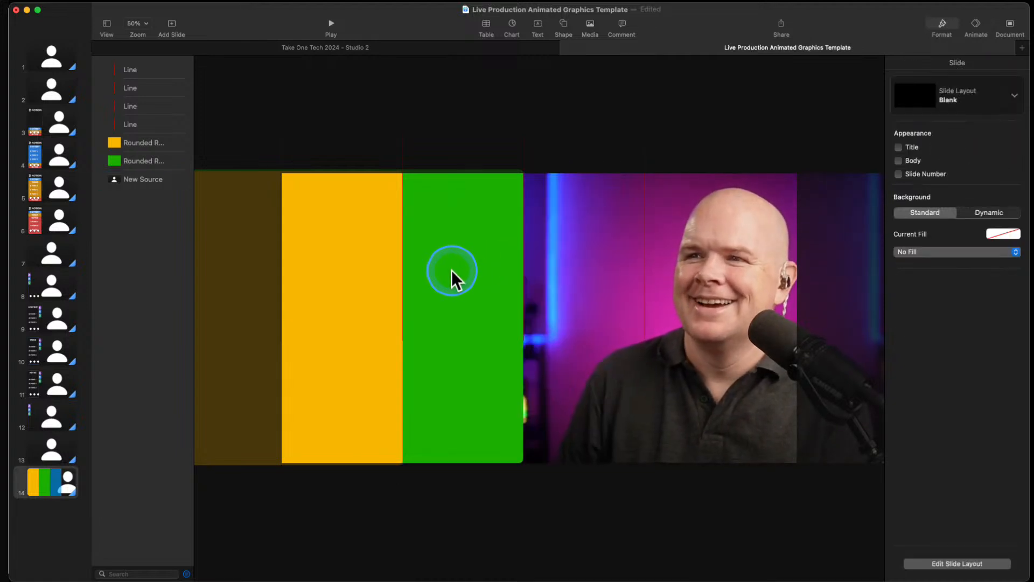
left_click(451, 269)
key("BackSpace")
Shorten the yellow panel to a height of 1066 pt with its upper edge at Y 7 pt
left_click(341, 282)
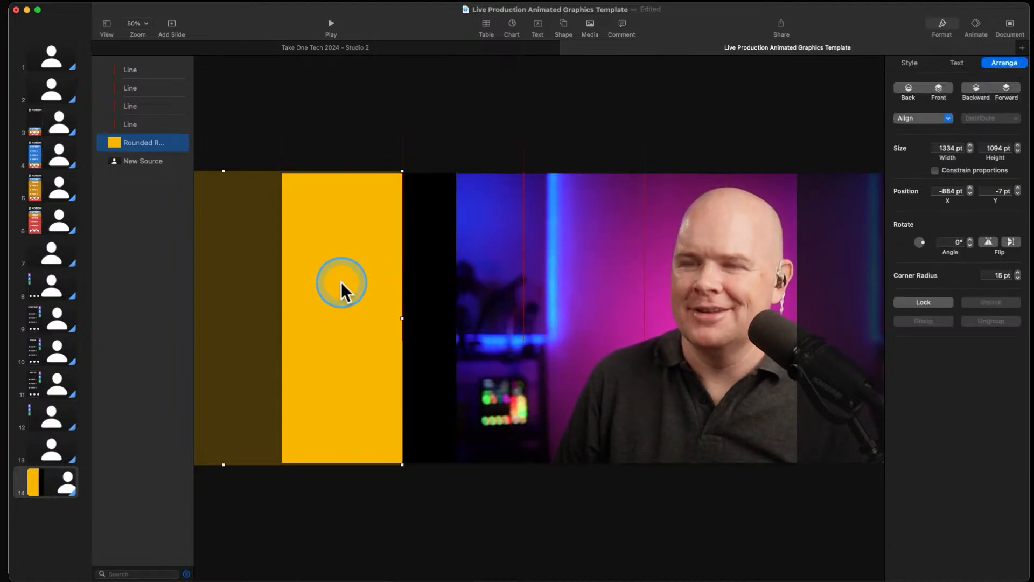
left_click_drag(224, 171, 223, 175)
left_click_drag(224, 465, 223, 461)
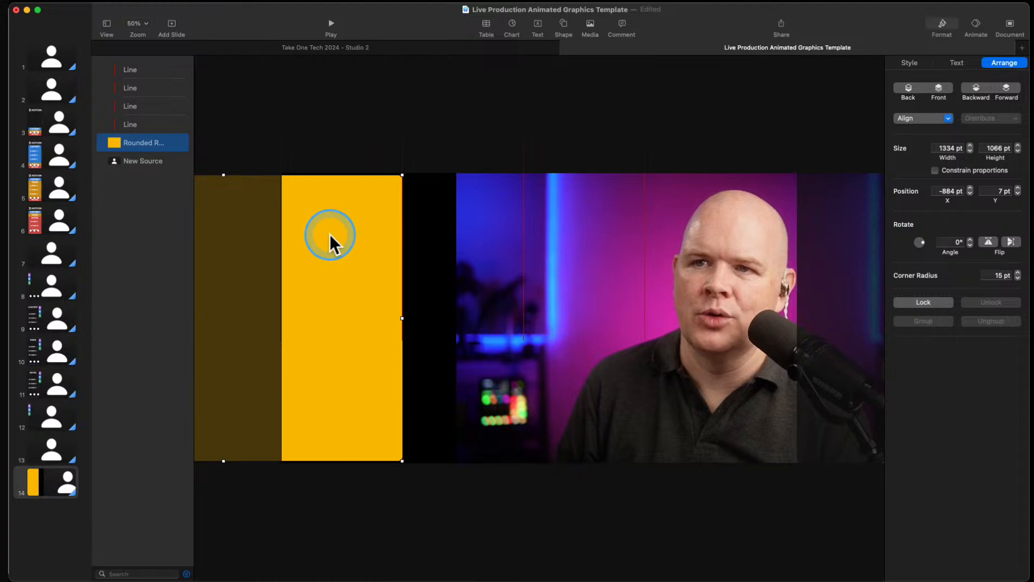
Copy the NOTES heading from slide 11 and paste it at the head of the yellow panel on slide 14
left_click(54, 381)
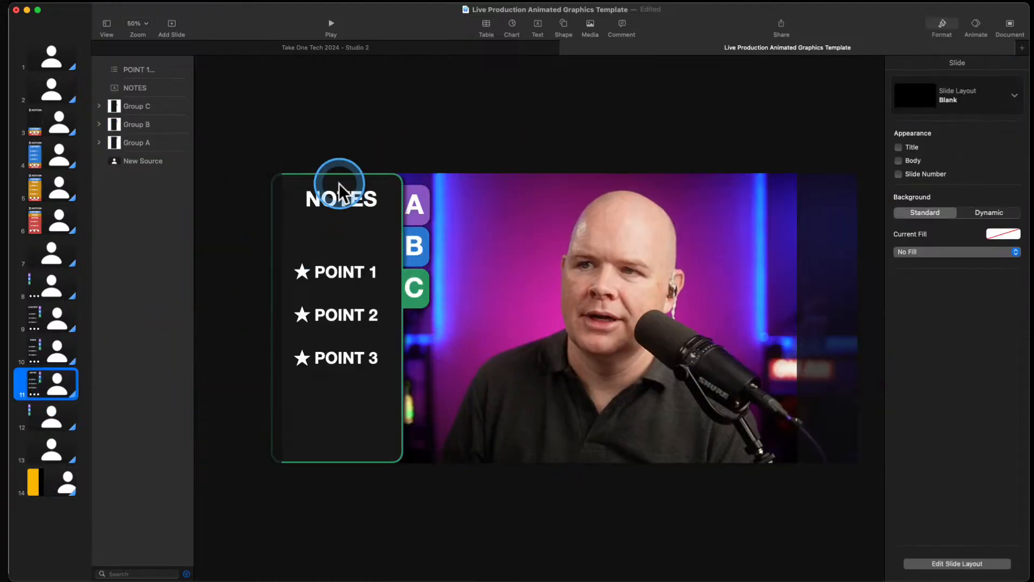
double_click(339, 198)
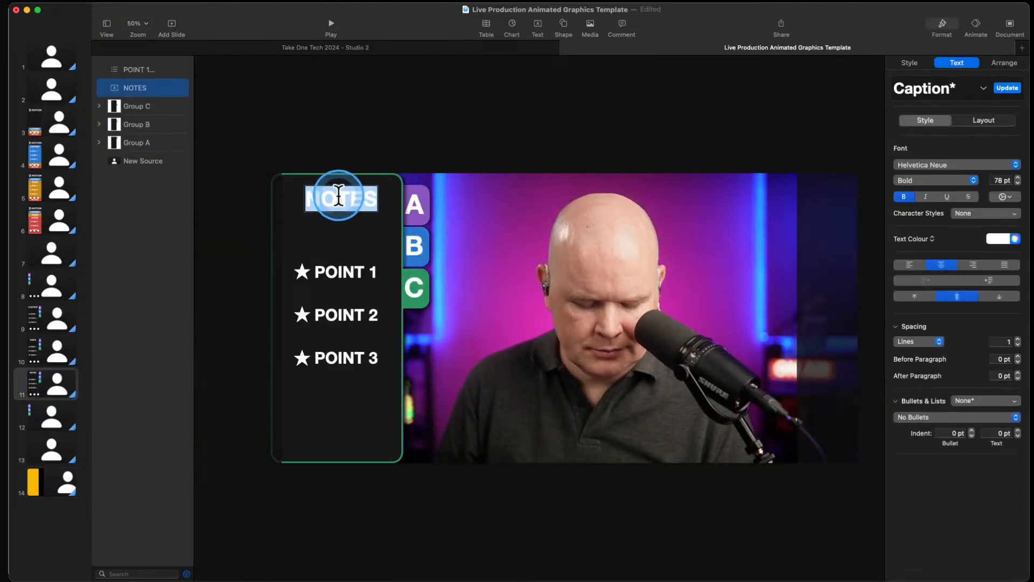
left_click(382, 127)
left_click(41, 485)
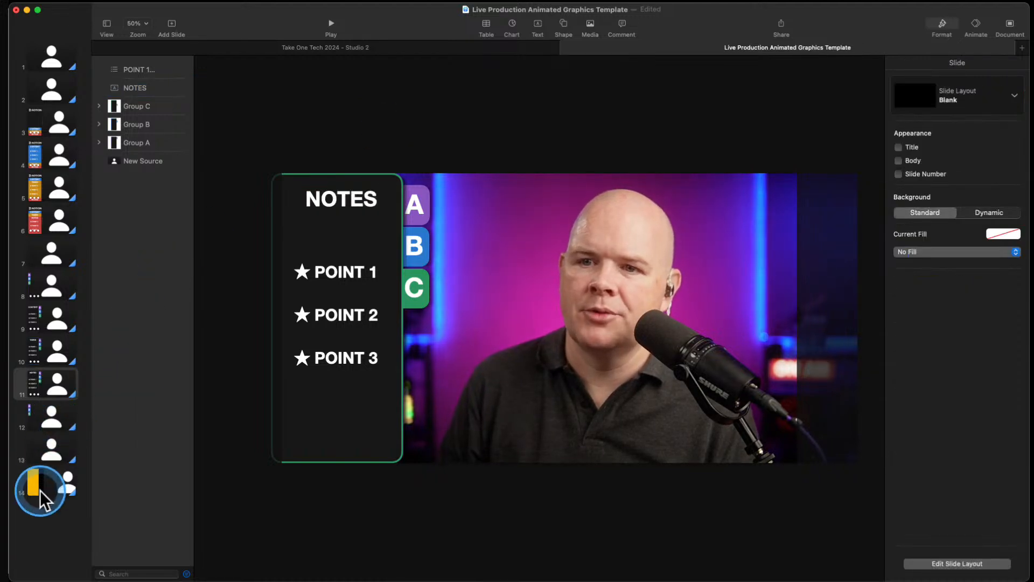
key("super+v")
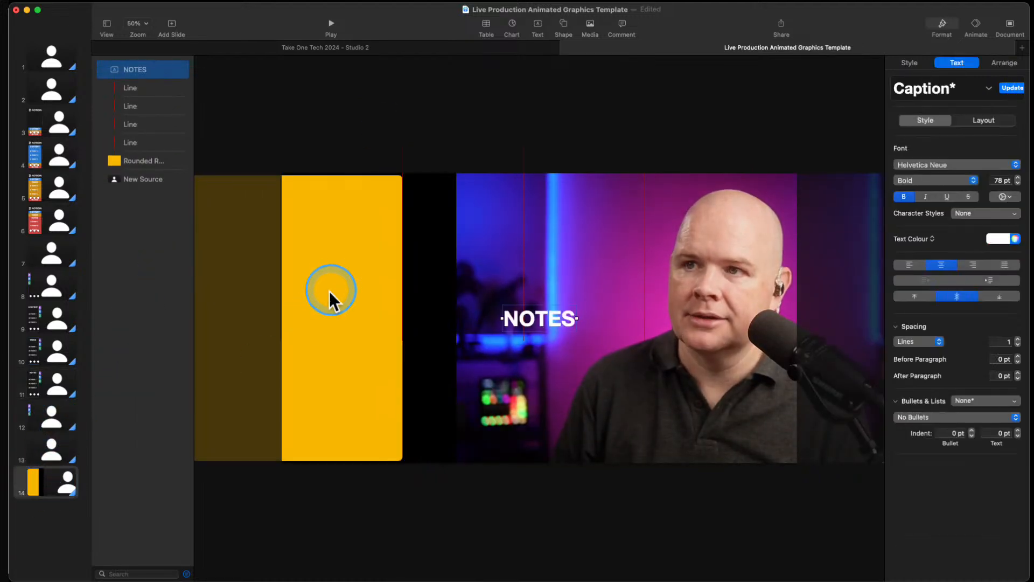
left_click_drag(490, 299, 334, 194)
Change the pasted heading's text to STEP 1
double_click(333, 197)
type("STEP 21")
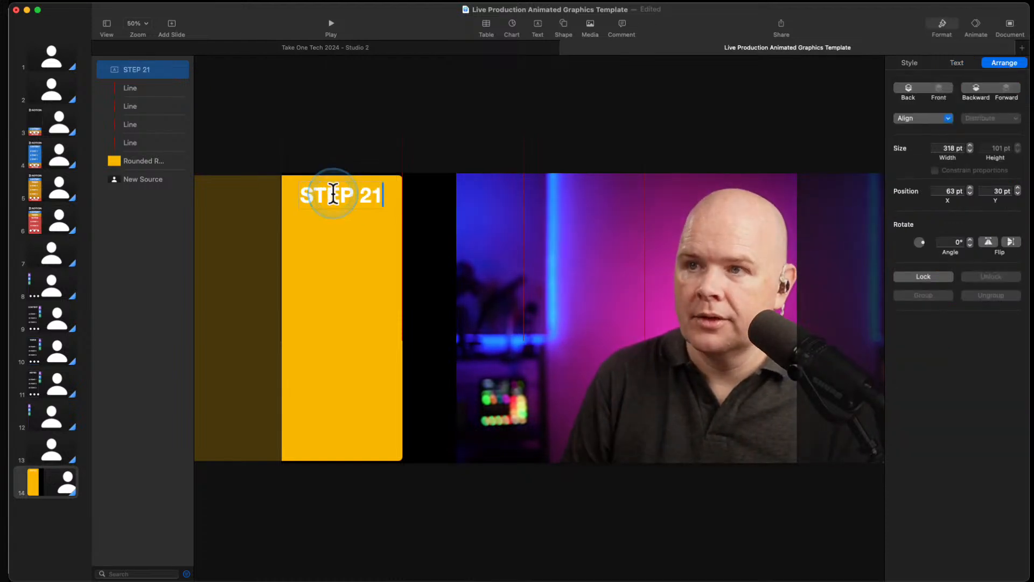
key("BackSpace")
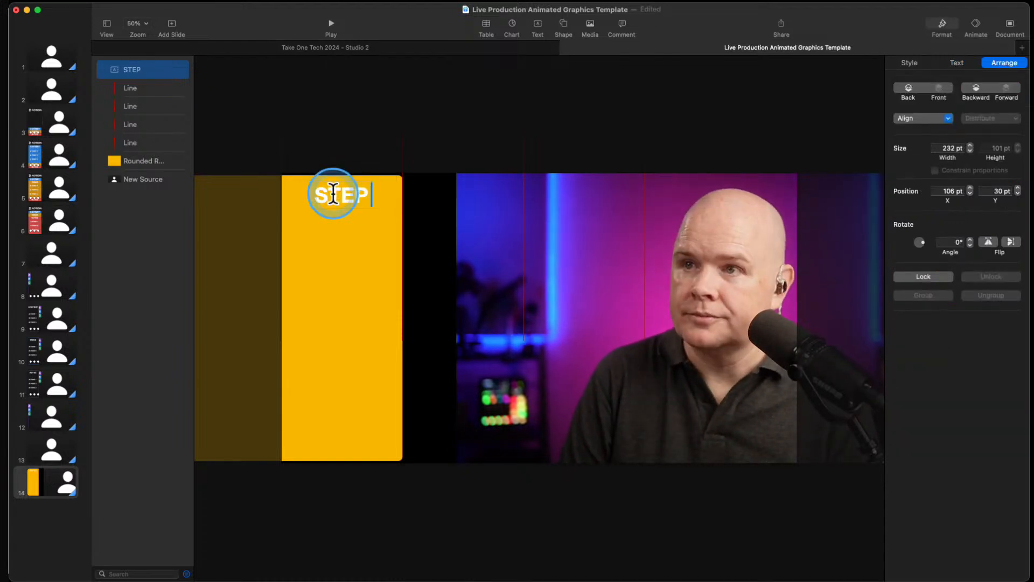
left_click(363, 134)
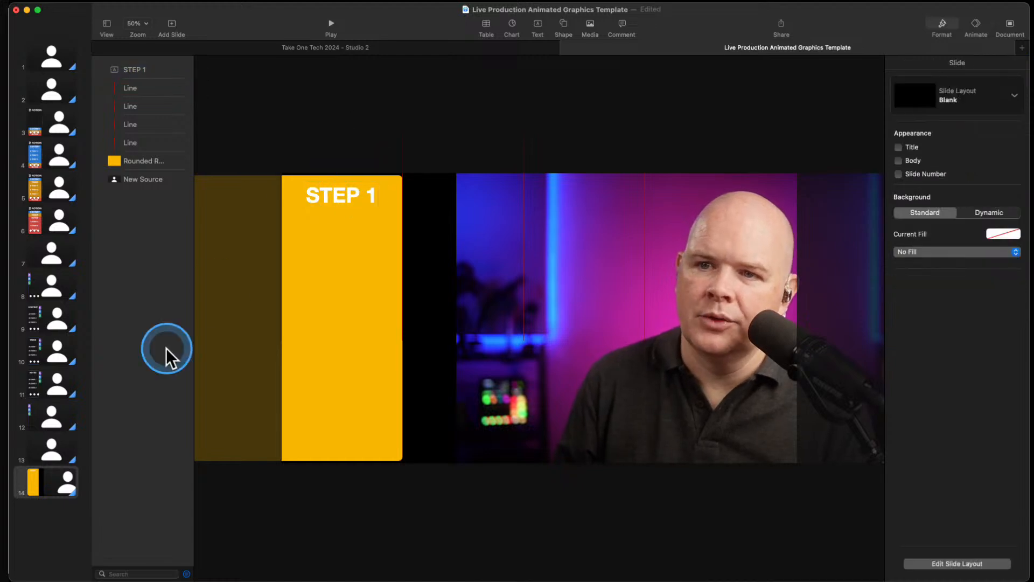
Copy the three-point star bullet list from slide 11 and place it below the STEP 1 heading on slide 14
left_click(40, 371)
left_click(326, 277)
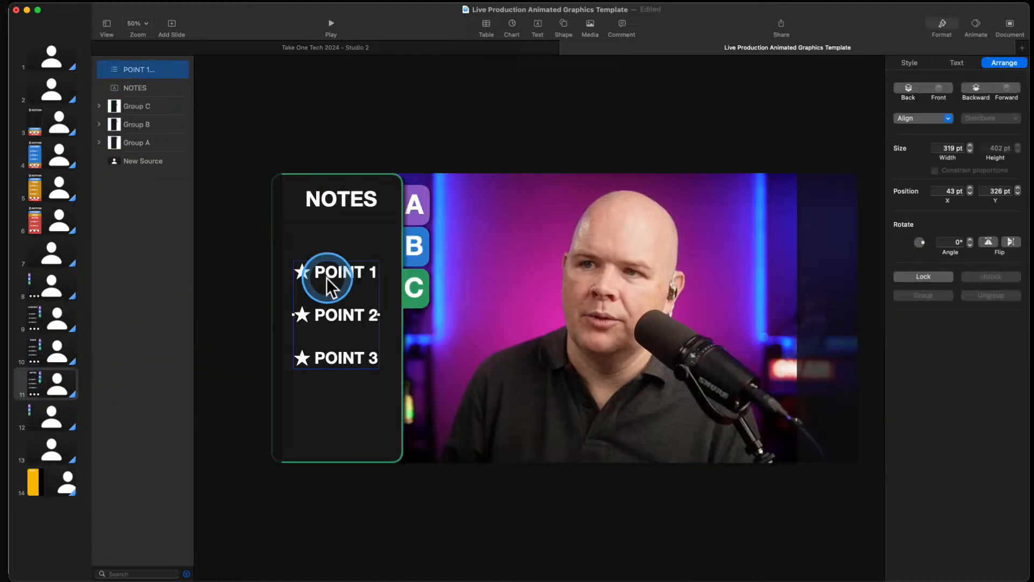
left_click(52, 425)
left_click(38, 487)
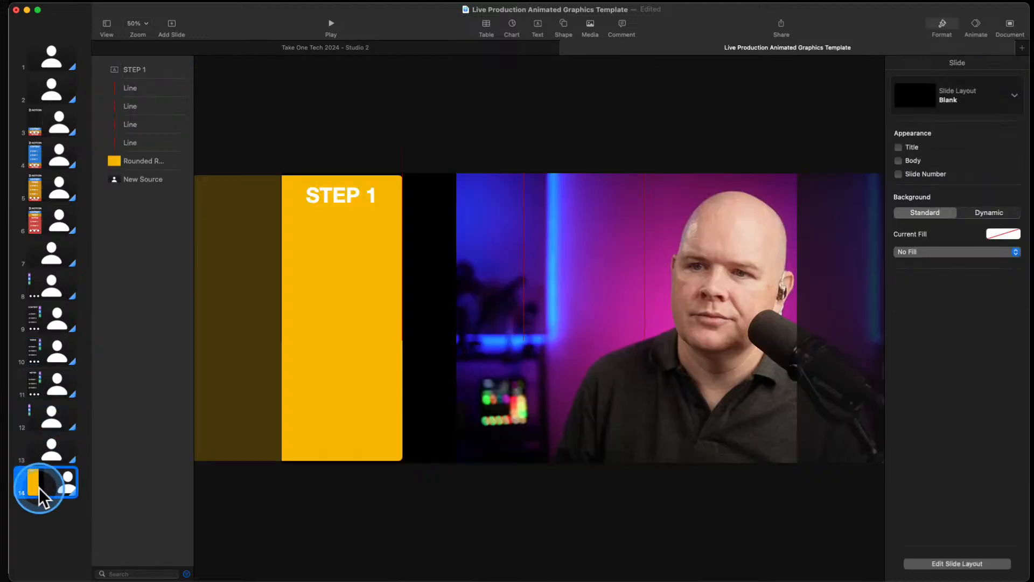
left_click(215, 393)
key("super+v")
left_click_drag(334, 276, 337, 258)
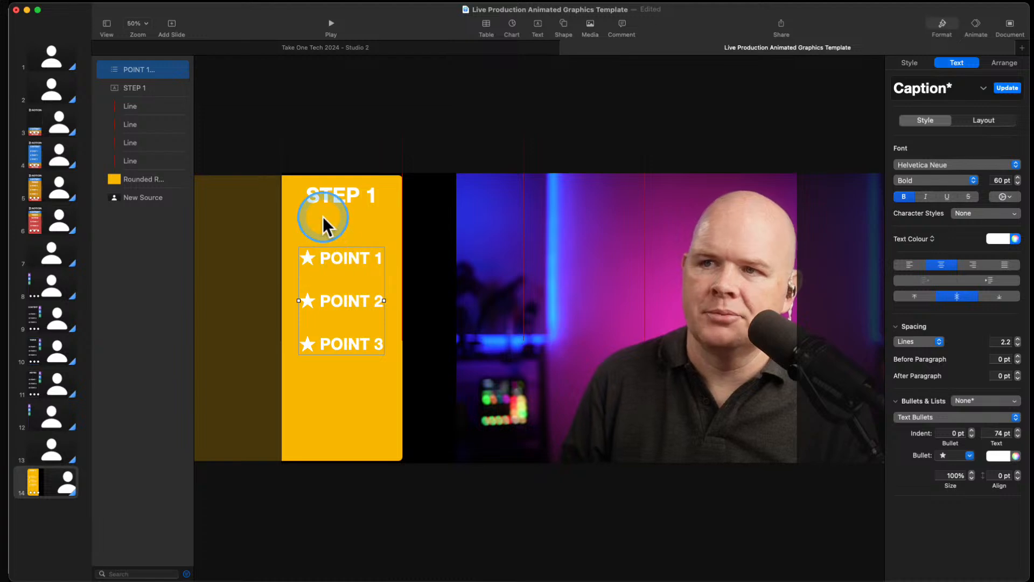
Paste the copied dark panel style onto the yellow panel behind STEP 1, and give it a blue line border
left_click(368, 226)
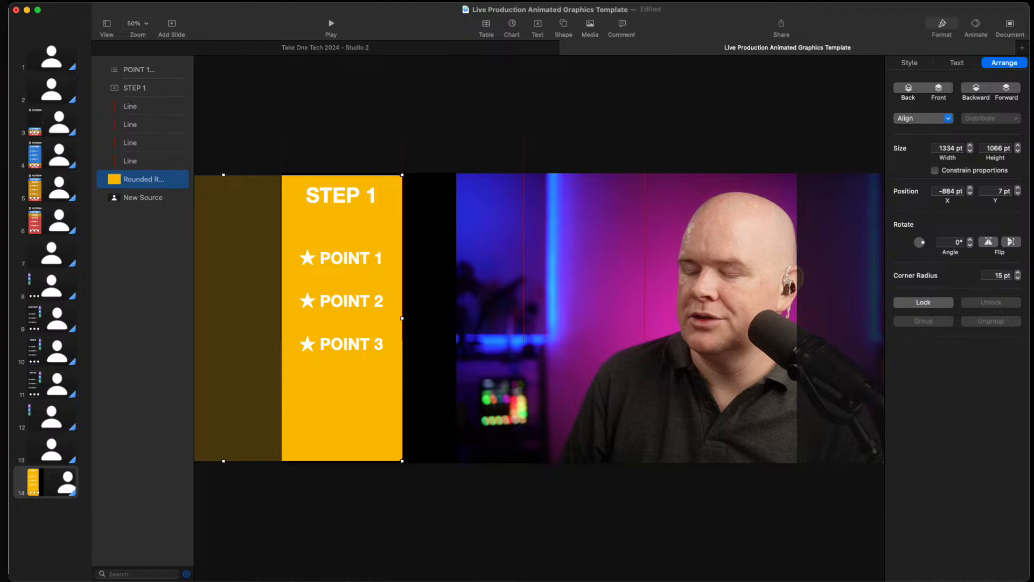
key("alt+super+v")
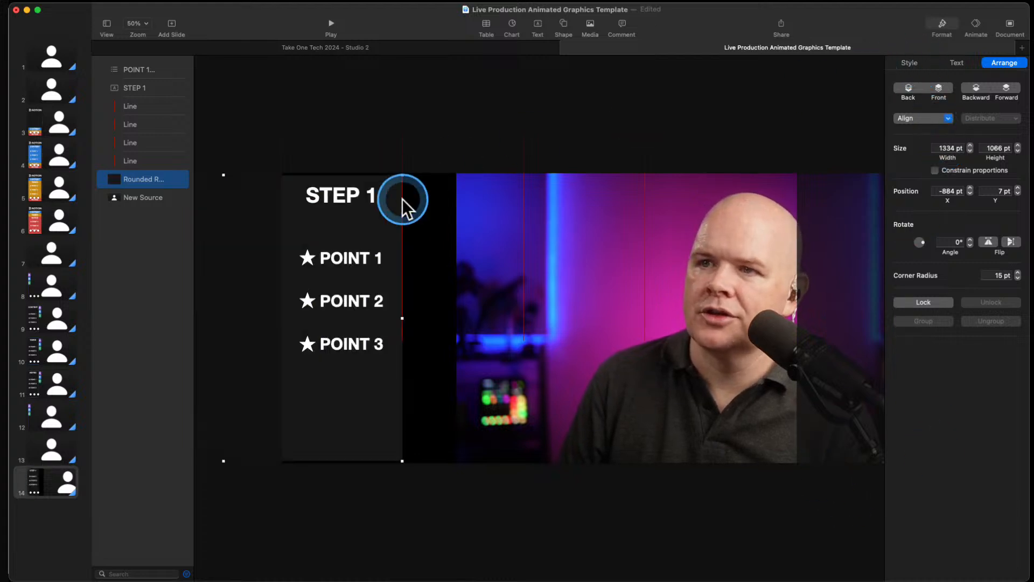
left_click(908, 63)
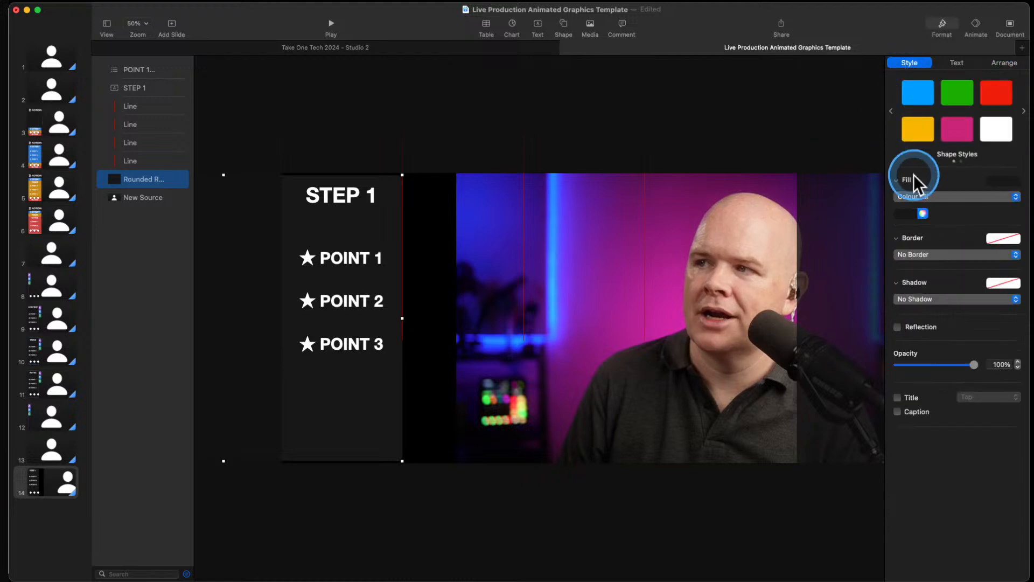
left_click(926, 253)
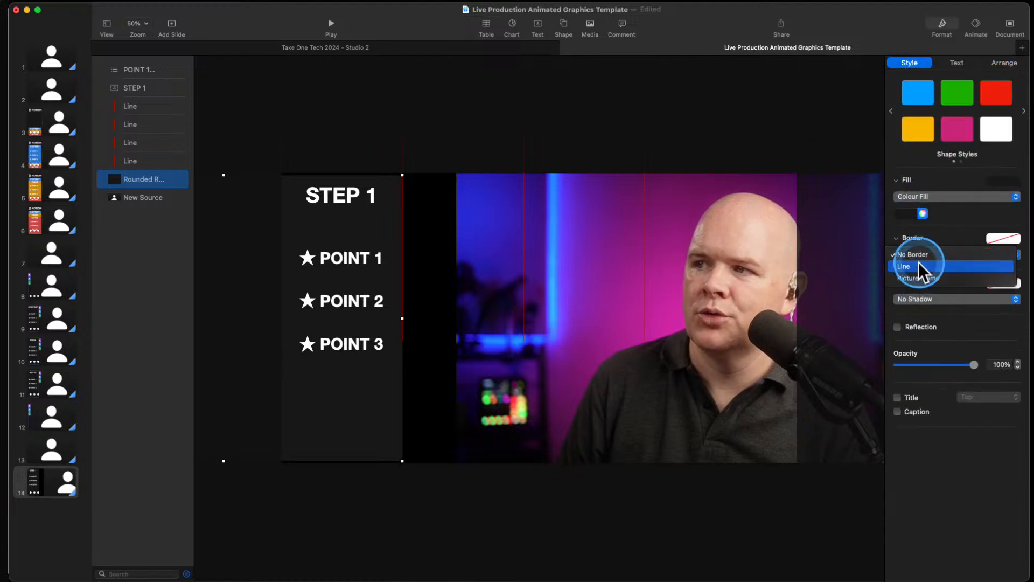
left_click(917, 265)
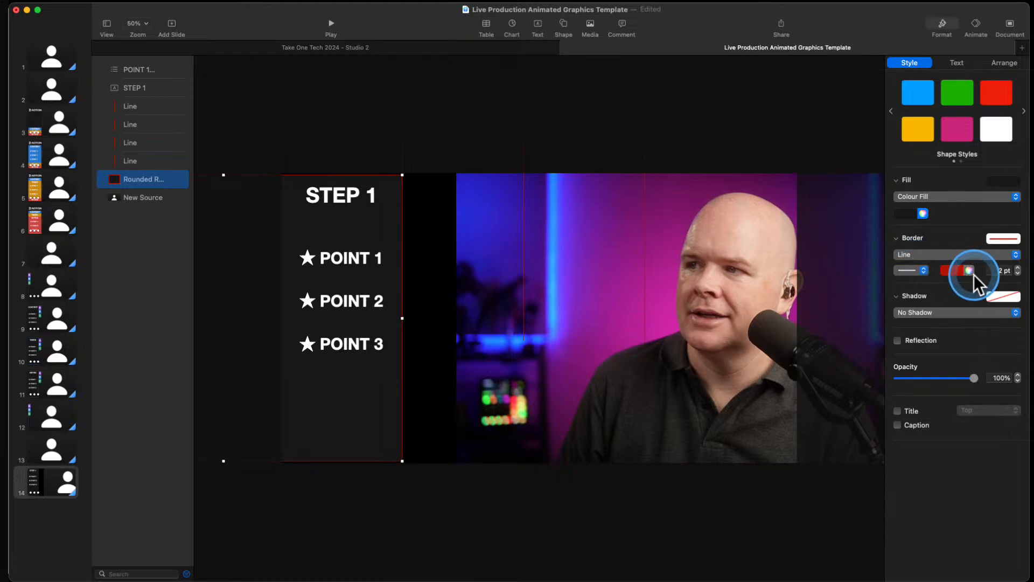
left_click(968, 270)
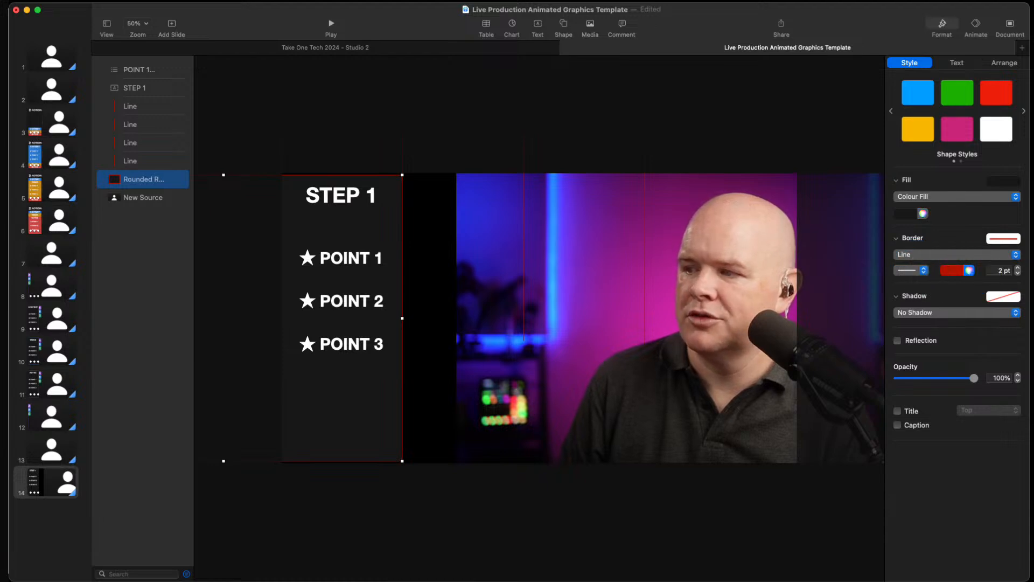
left_click(570, 334)
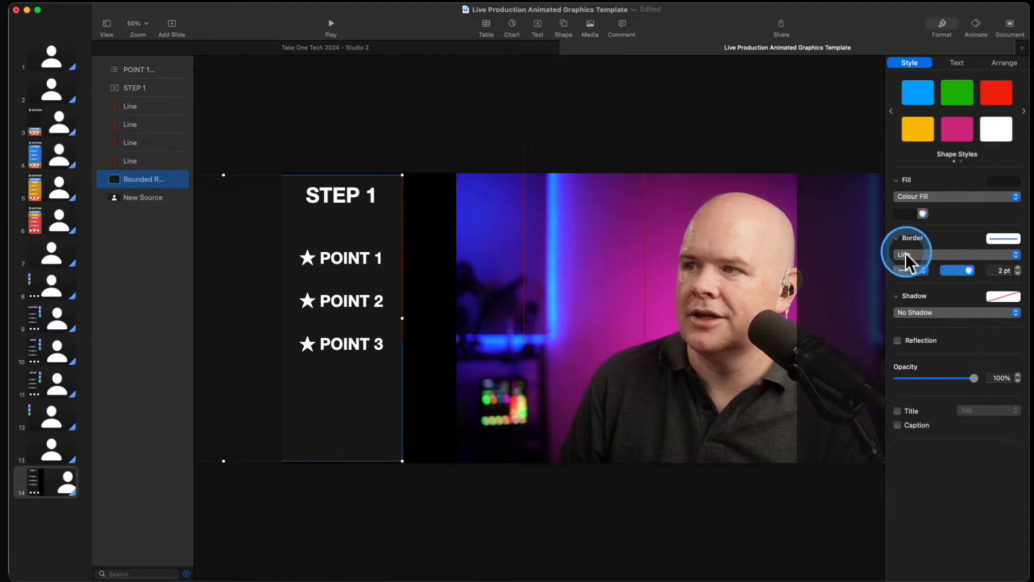
Set the blue border of the STEP 1 panel to 7 pt thickness
left_click(1018, 267)
left_click(1017, 267)
left_click(1018, 267)
left_click(1017, 267)
left_click(1017, 267)
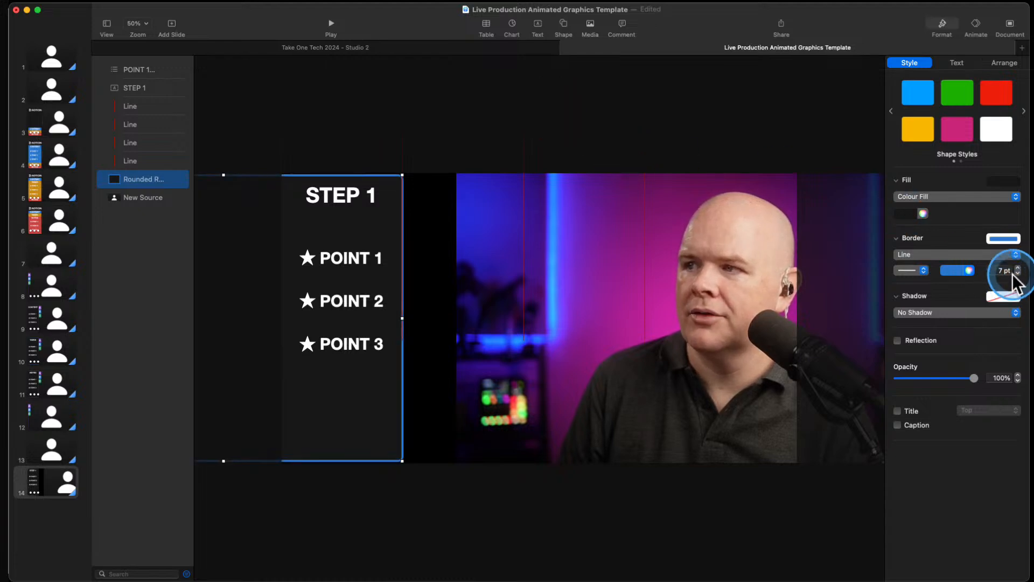
left_click(623, 129)
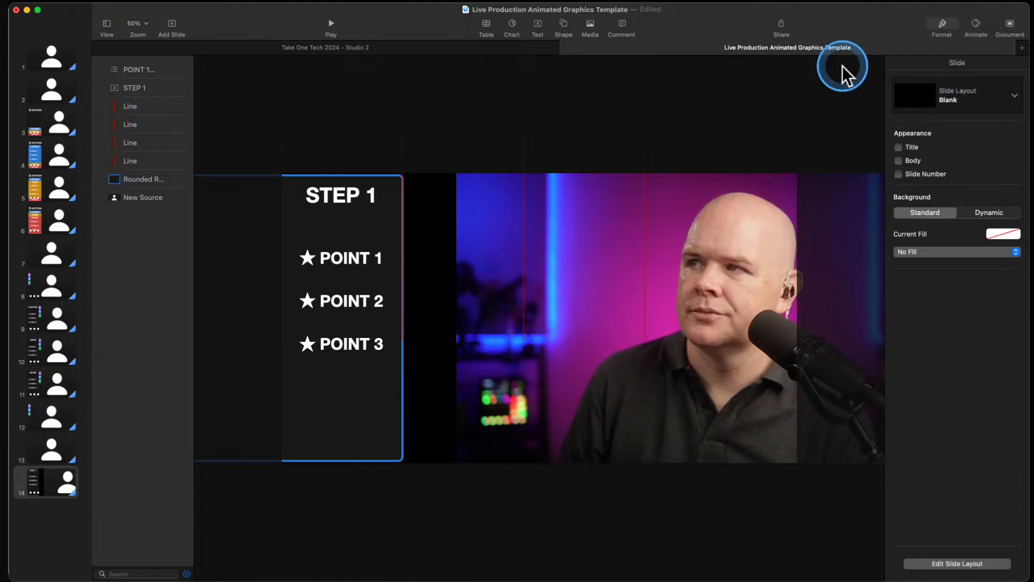
Add a drop shadow to the STEP 1 panel and move its layer above the four guide lines
left_click(337, 427)
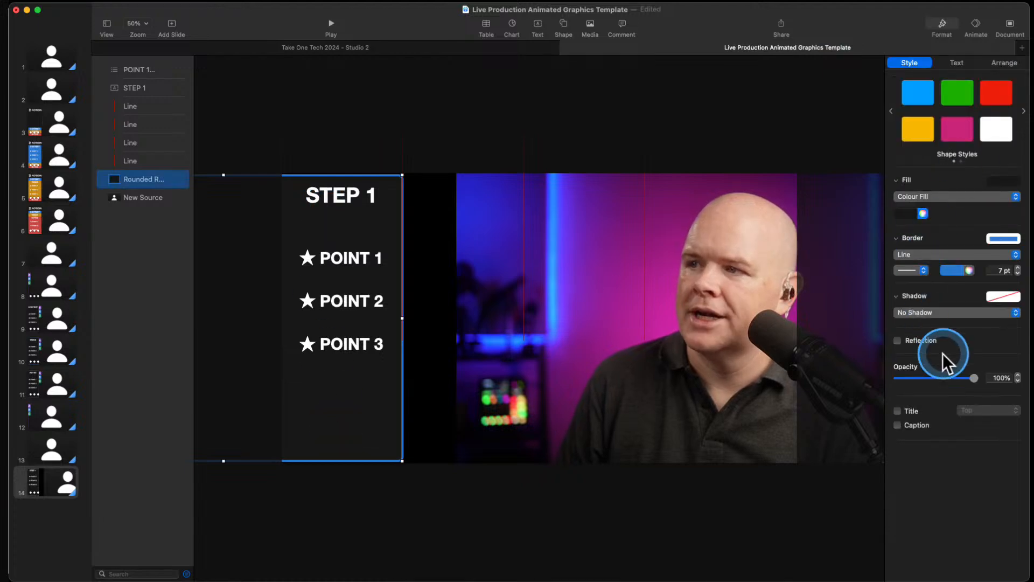
left_click(944, 312)
left_click(929, 321)
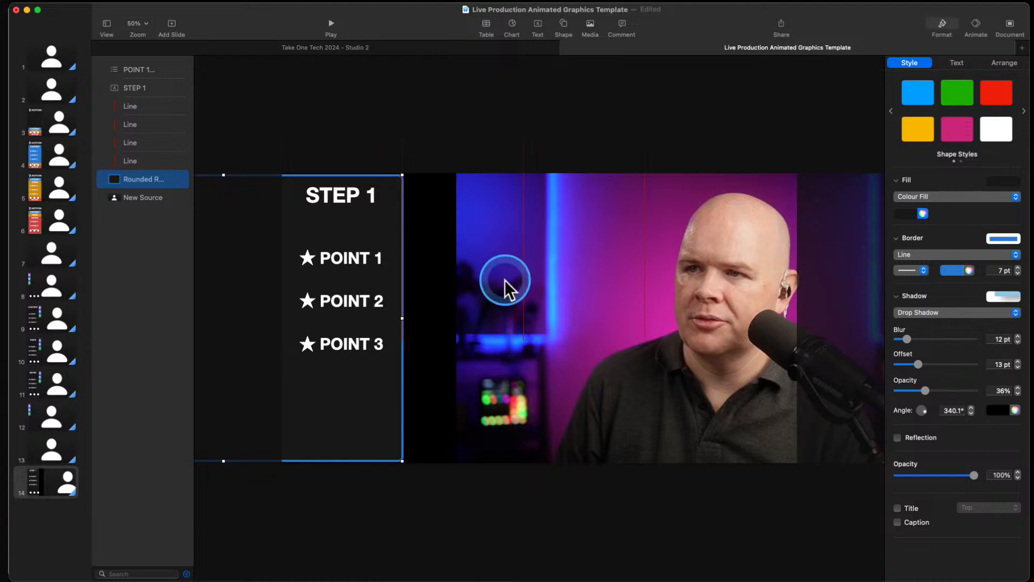
left_click(444, 125)
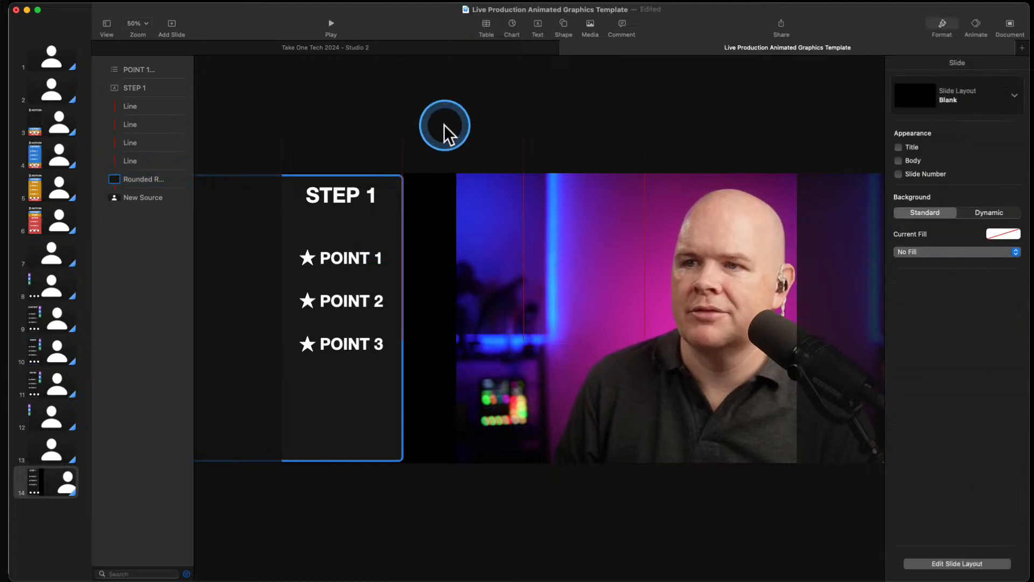
left_click(343, 347)
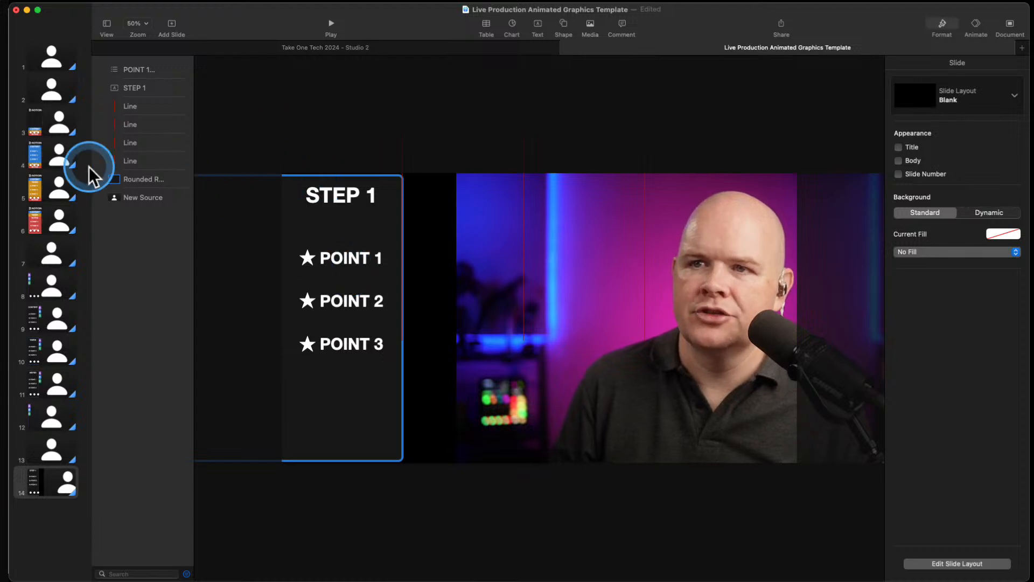
left_click_drag(137, 176, 147, 99)
Duplicate the panel, the STEP 1 heading and the bullet list together
left_click(144, 69, "shift")
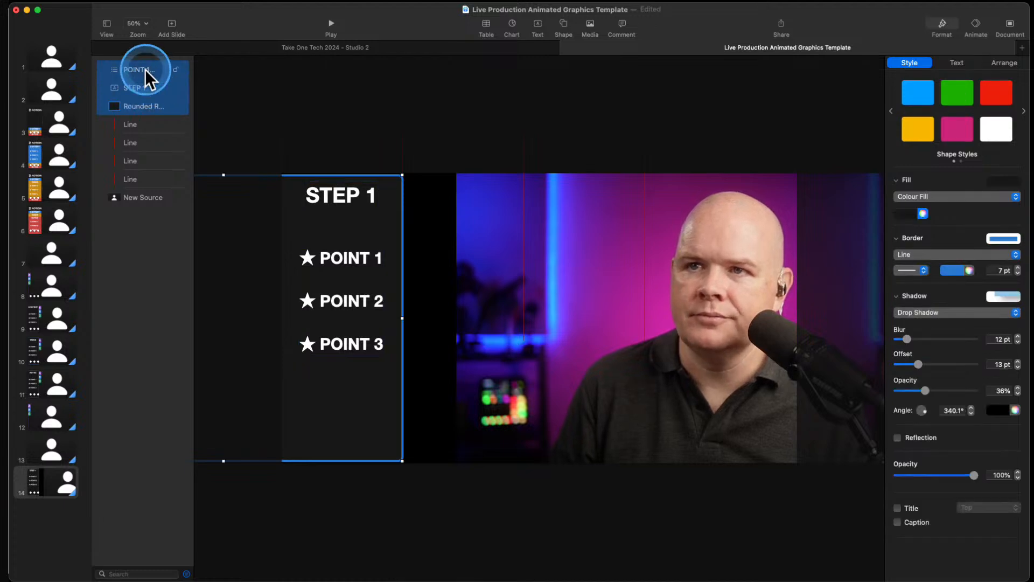
right_click(145, 69)
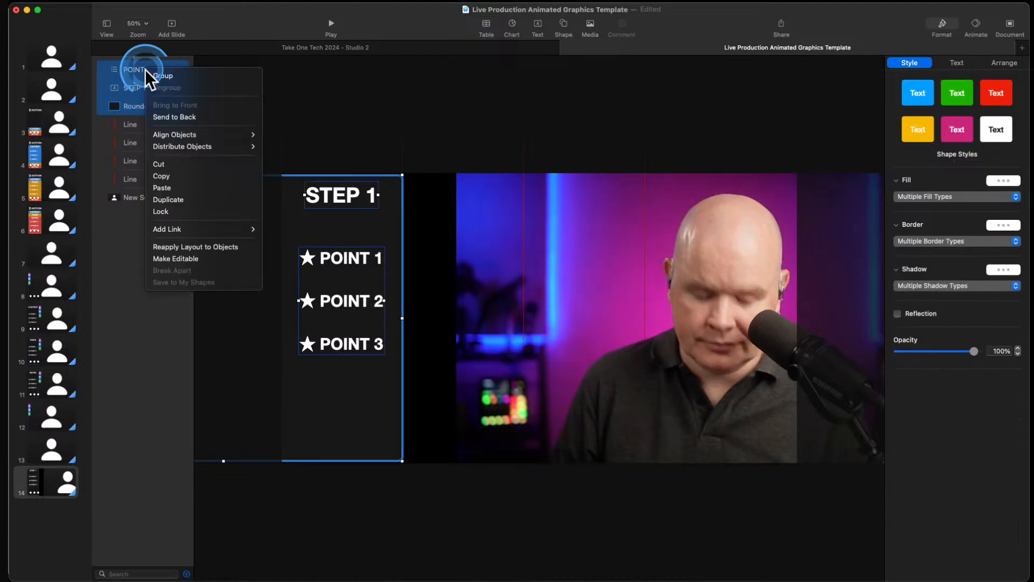
left_click(184, 200)
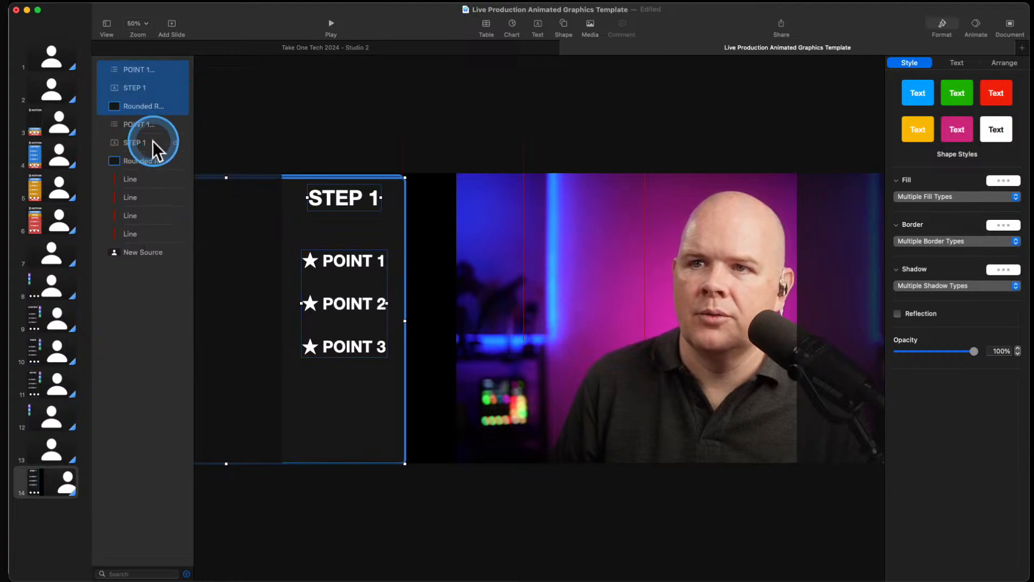
Group the original STEP 1 heading with its rounded panel and name the group Step 1
left_click(145, 158)
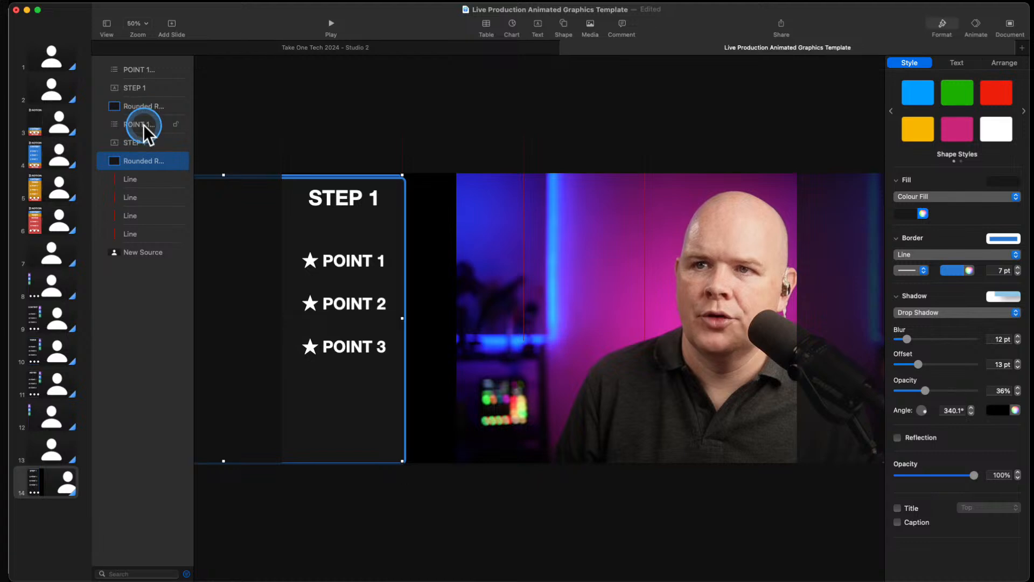
left_click(144, 125)
left_click(143, 143)
left_click(147, 160)
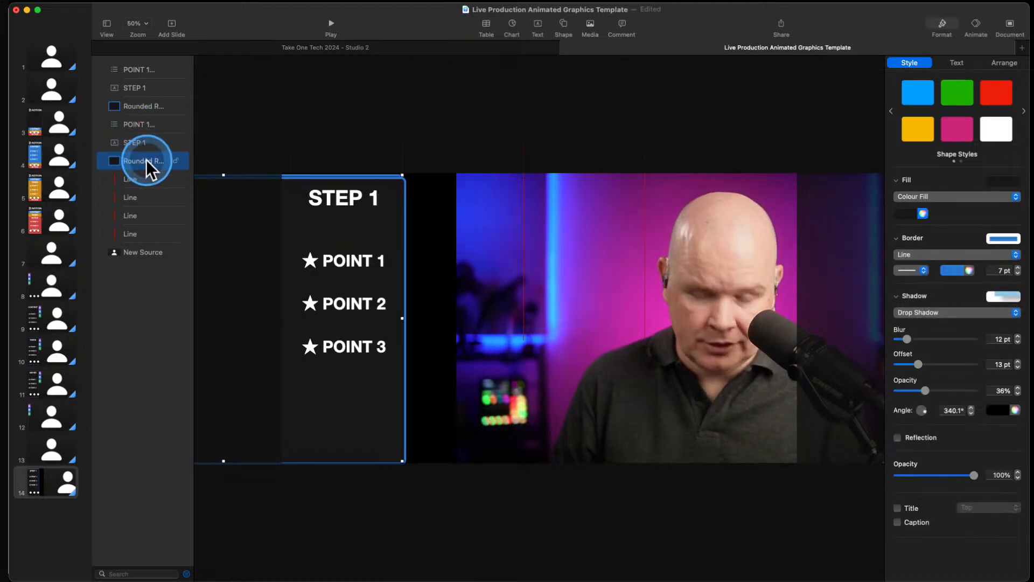
left_click(144, 144, "shift")
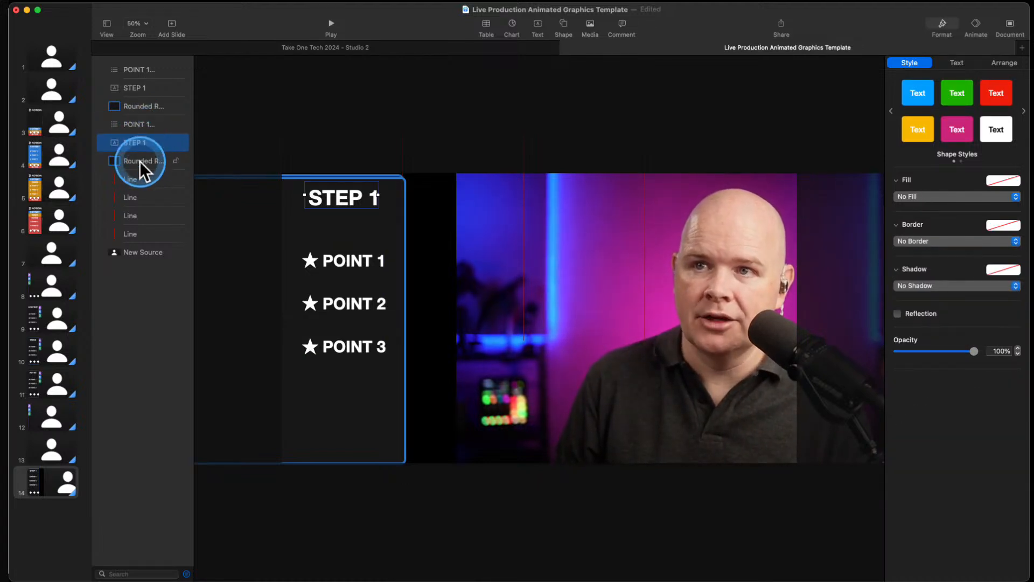
right_click(140, 158)
left_click(160, 162)
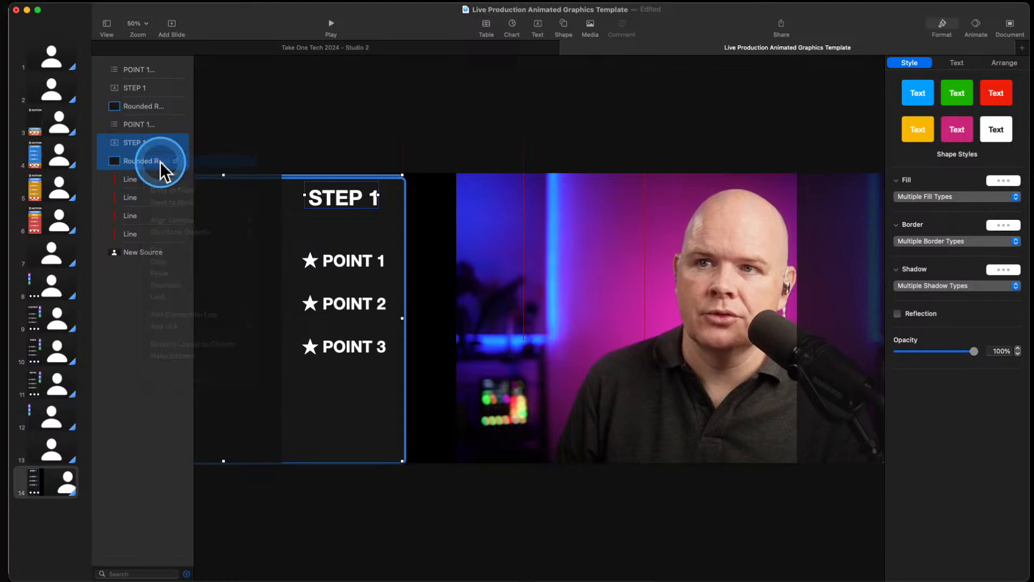
double_click(162, 142)
type("Gr")
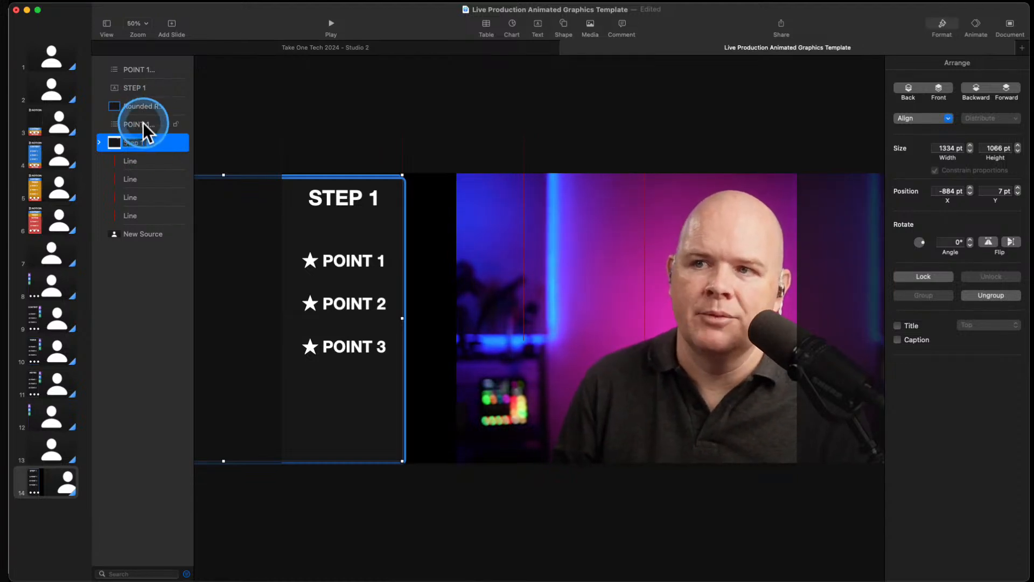
Delete the duplicated STEP 1 heading, rounded panel and bullet list
left_click(143, 123)
left_click_drag(349, 345, 347, 354)
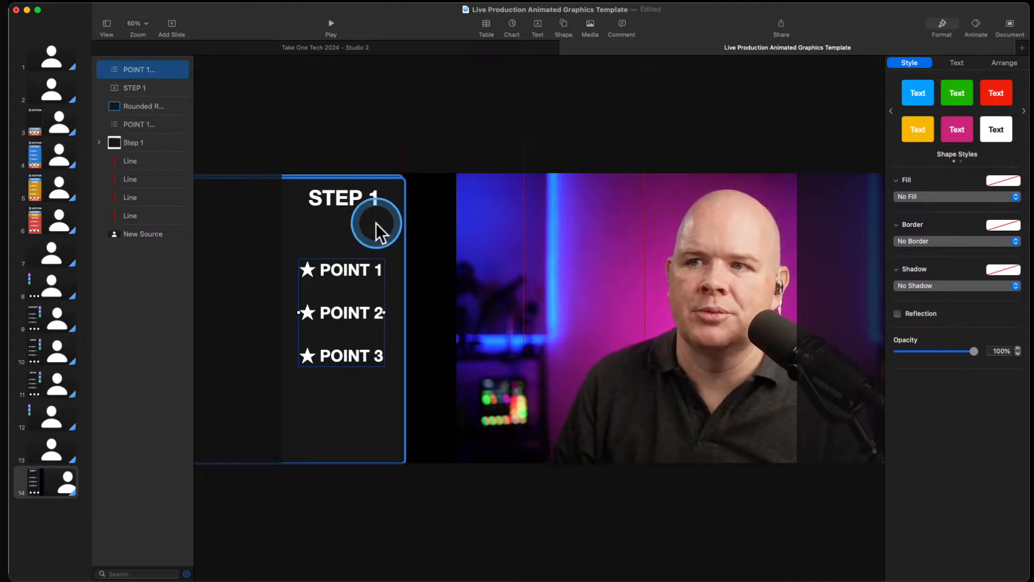
left_click(378, 183)
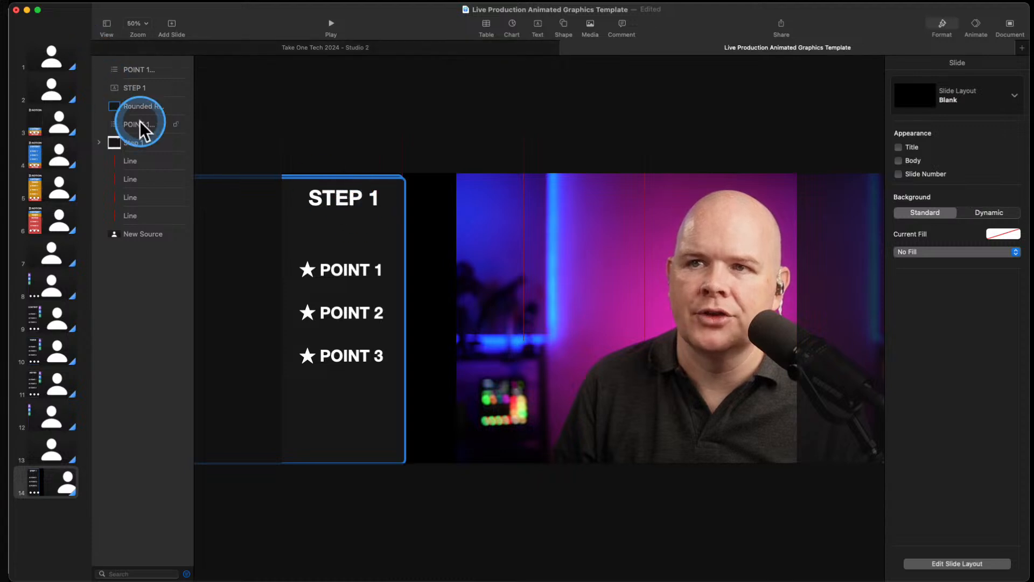
left_click(349, 199)
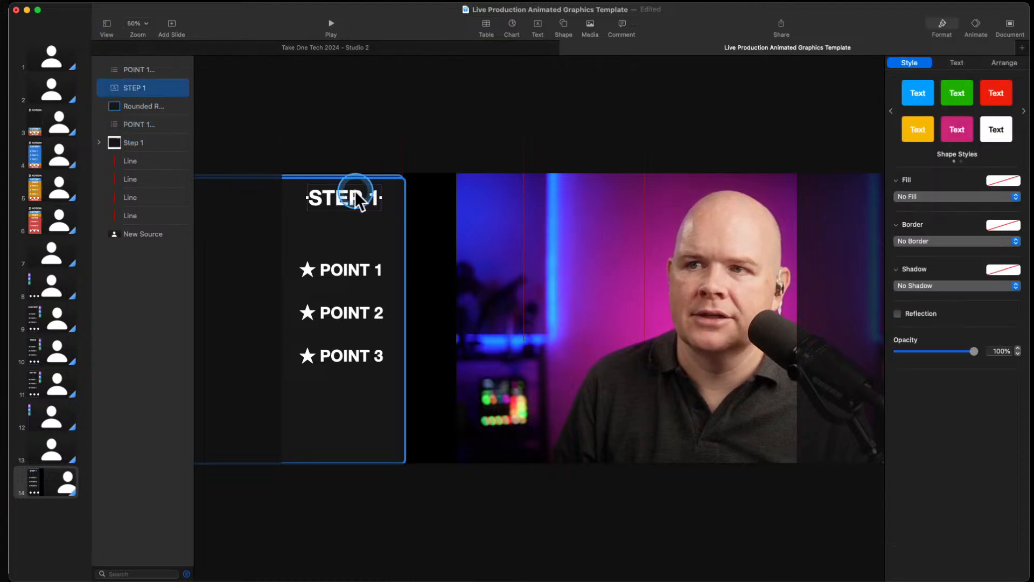
key("Delete")
left_click(355, 236)
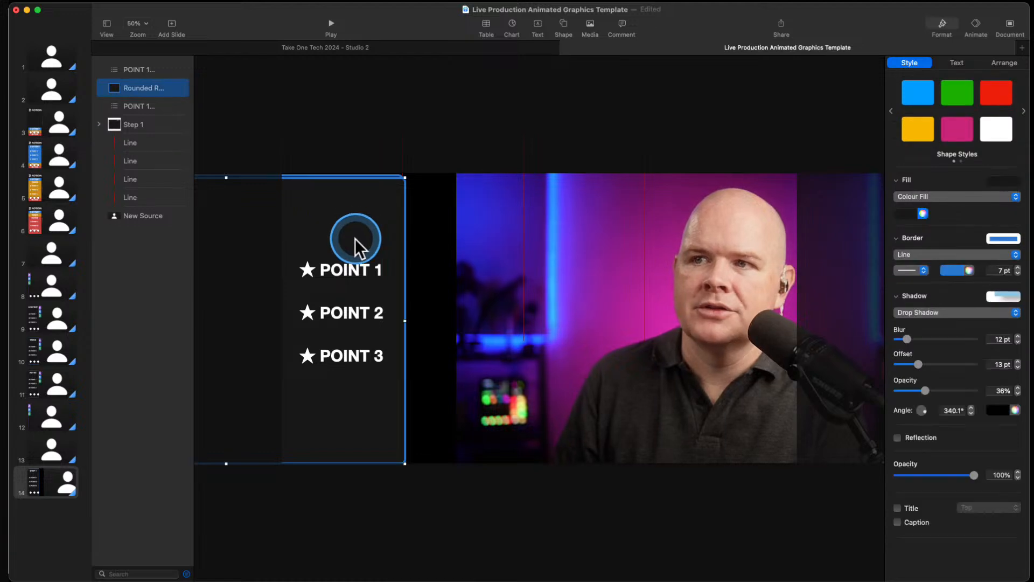
key("Delete")
left_click(351, 267)
key("Delete")
left_click(217, 103)
Move the bullet list lower on the panel, and duplicate it with the Step 1 group exactly over the originals
left_click(145, 69)
left_click_drag(354, 247, 353, 265)
left_click(147, 88, "super")
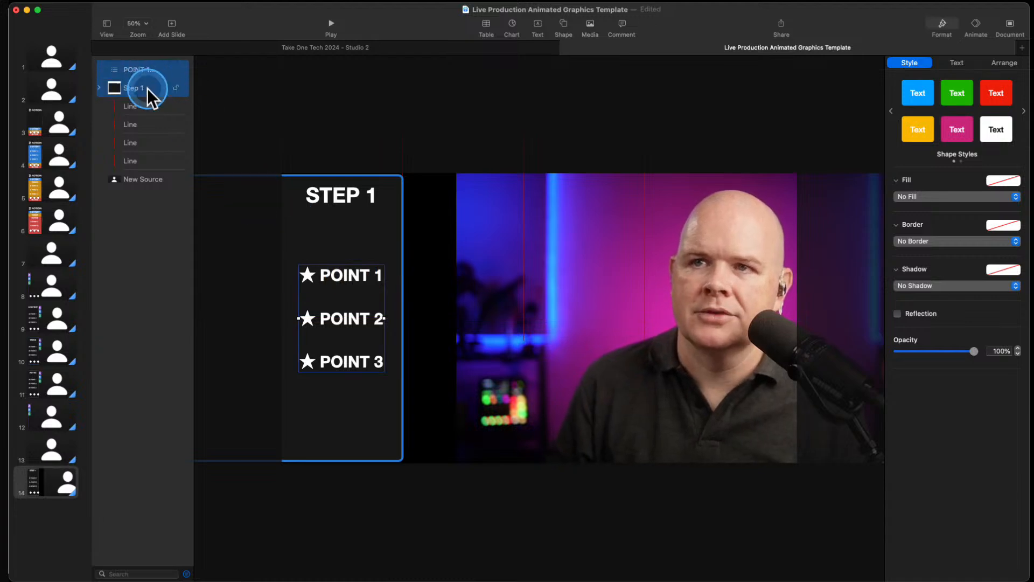
right_click(144, 86)
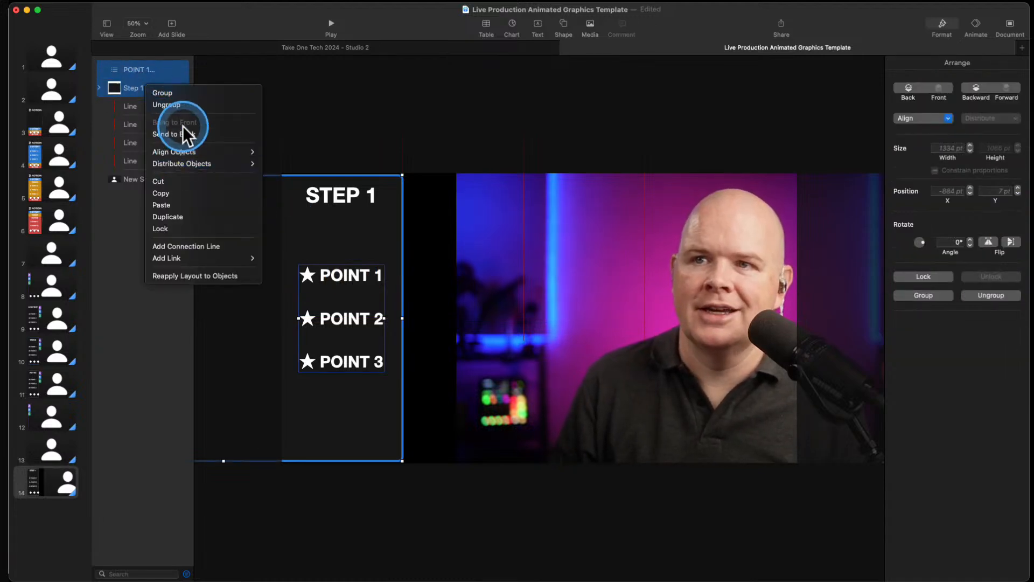
left_click(183, 217)
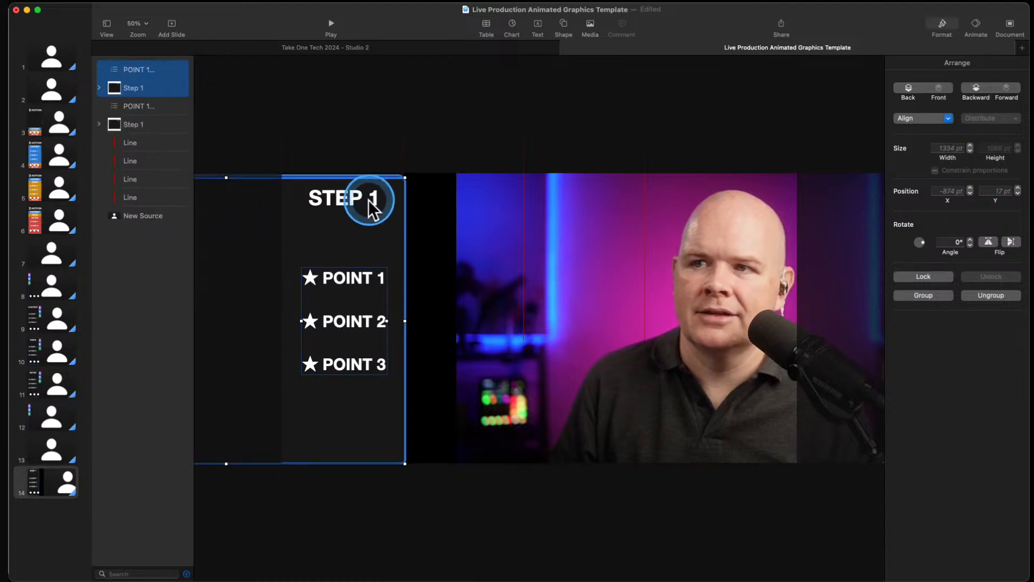
left_click_drag(371, 230, 352, 212)
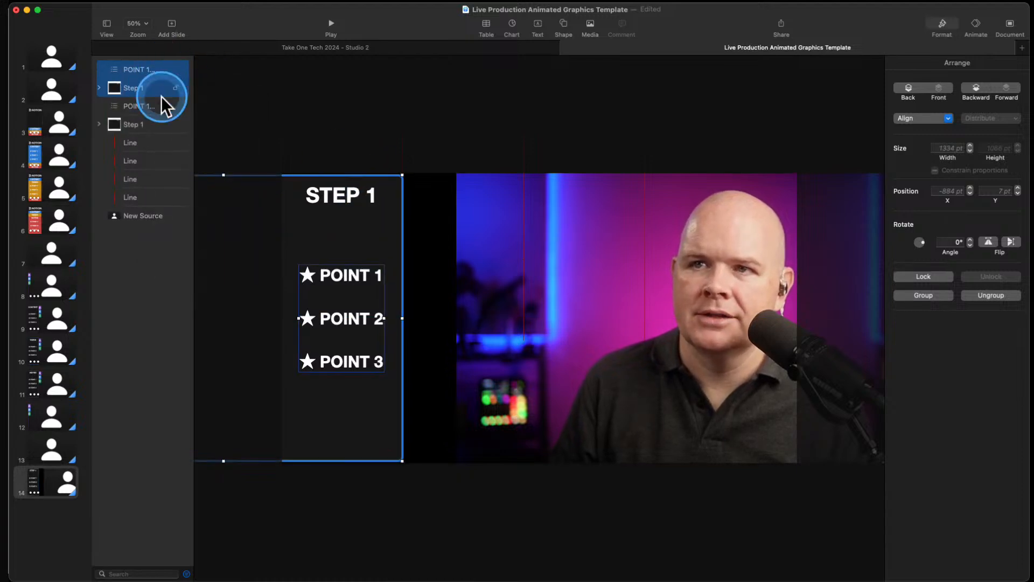
Place the duplicated panel and bullet list in the second column at X -445 pt, layered beneath the first panel and one guide line
left_click_drag(127, 154, 127, 152)
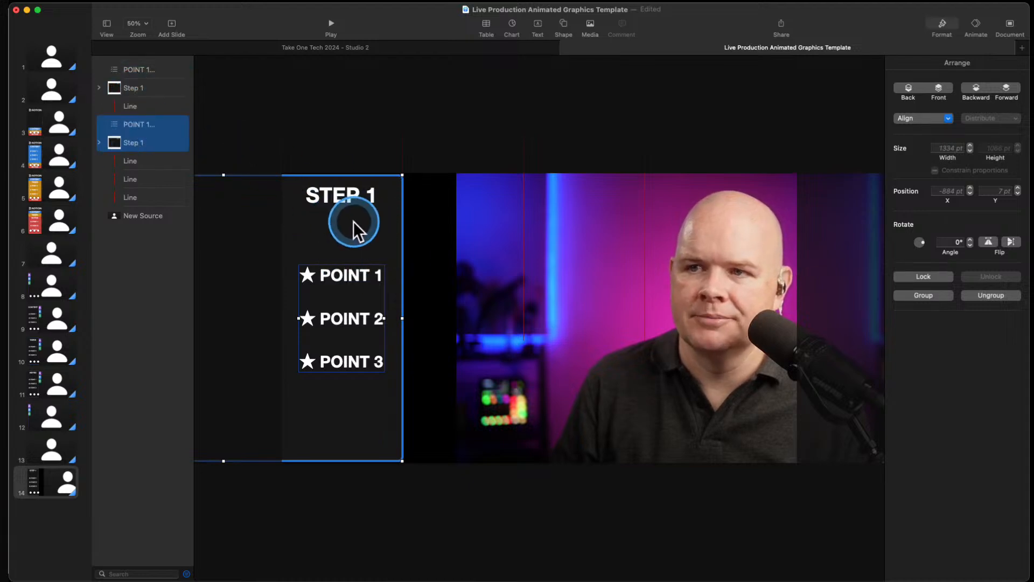
key("super+shift+f")
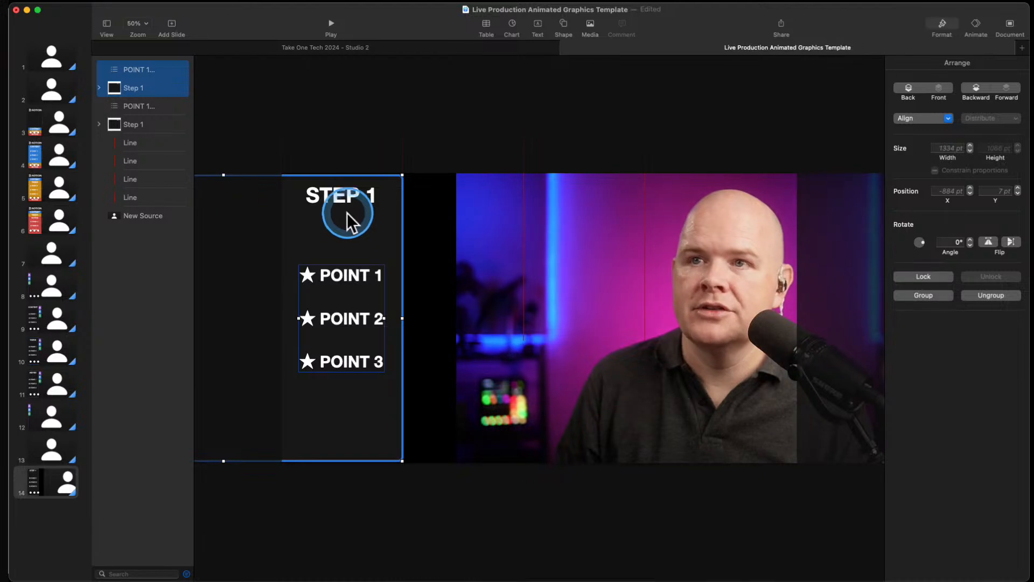
left_click_drag(328, 217, 445, 211)
left_click_drag(128, 96, 137, 134)
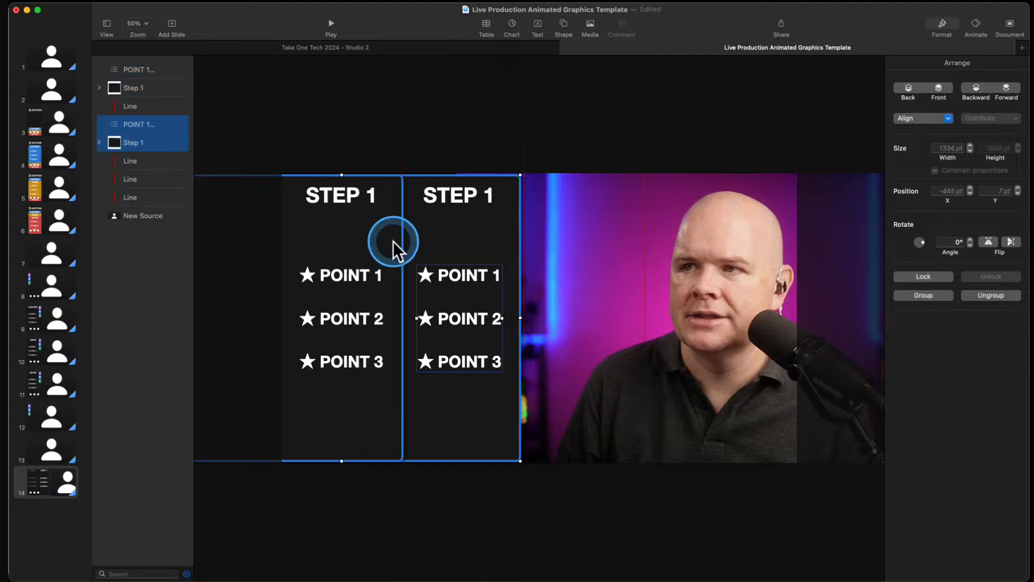
left_click(549, 130)
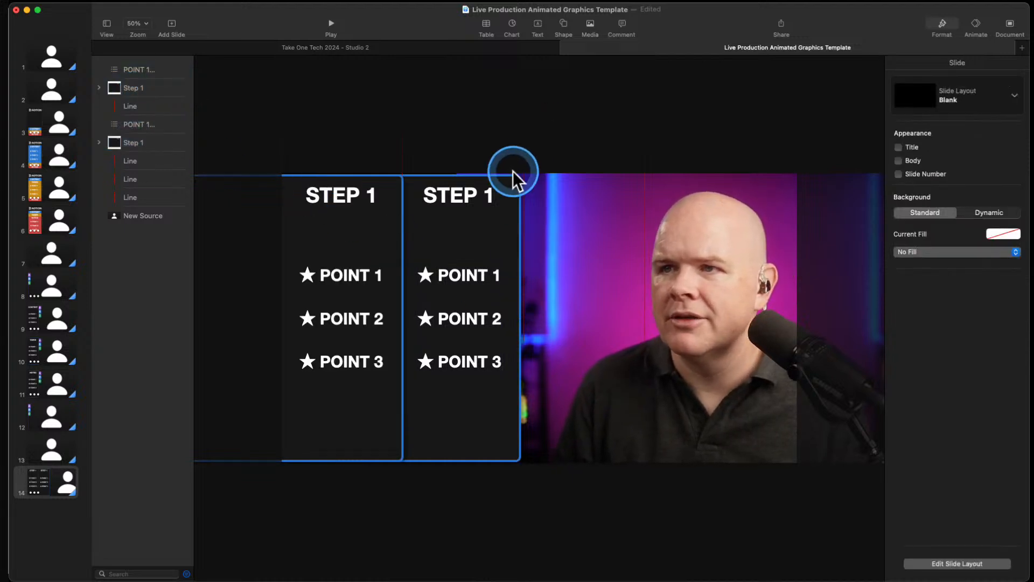
left_click(623, 277)
left_click(337, 240)
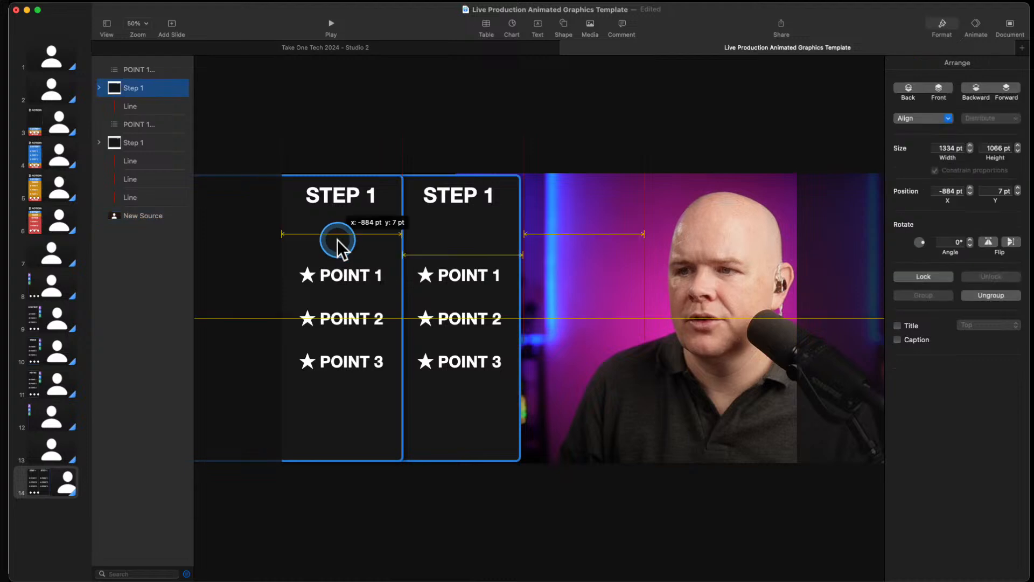
left_click(521, 181)
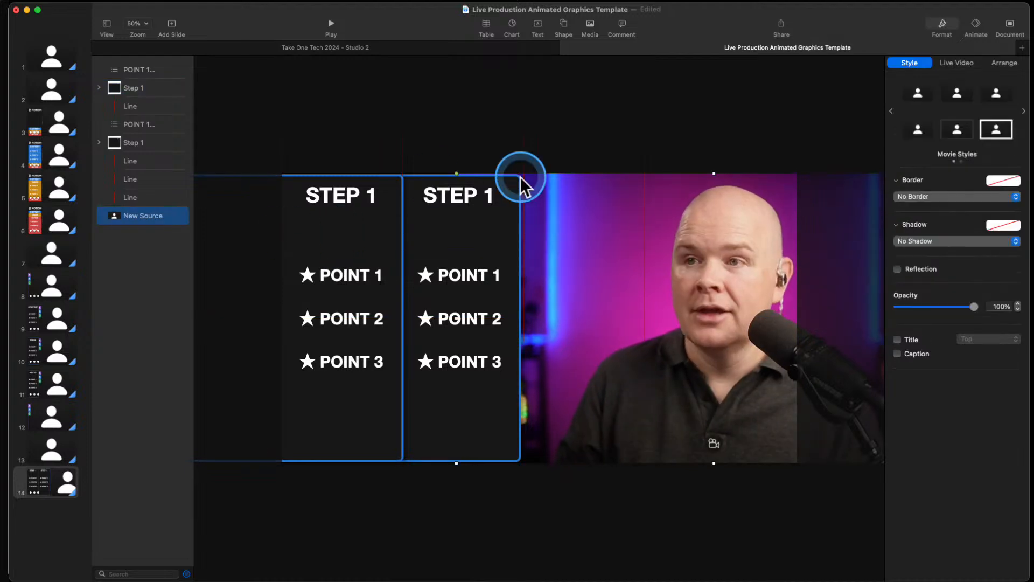
Undo the duplicated panel's relayering and second-column placement, and move the live video left so it runs beneath the panel's edge
key("super+z")
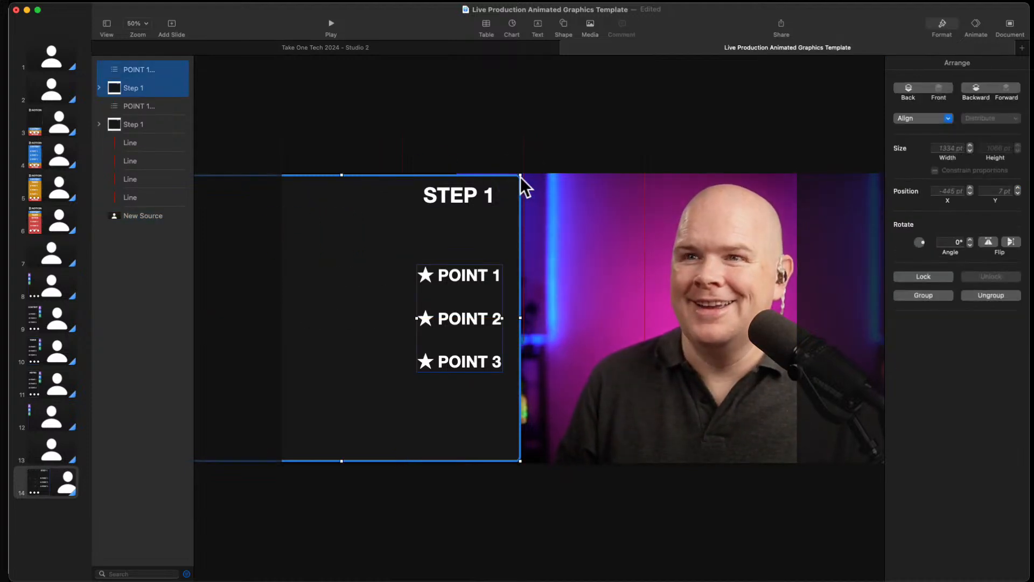
key("super+z")
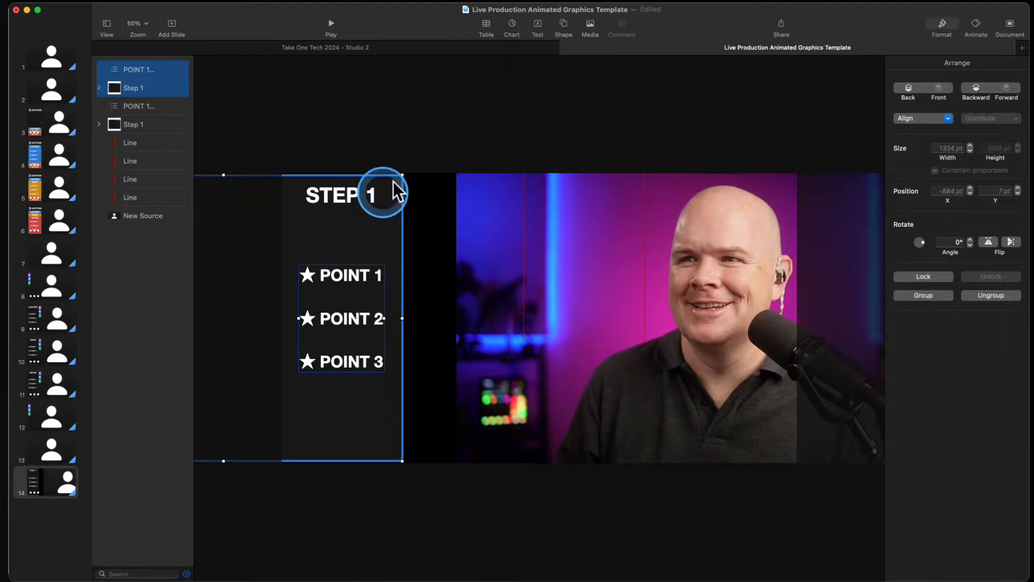
left_click(314, 216)
left_click(314, 241)
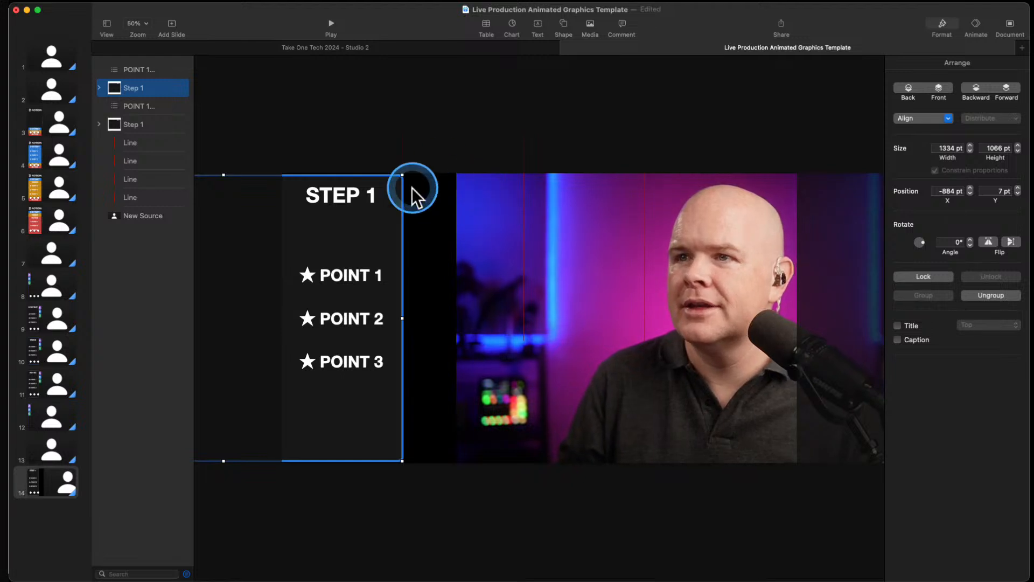
left_click_drag(470, 209, 391, 212)
left_click(372, 221)
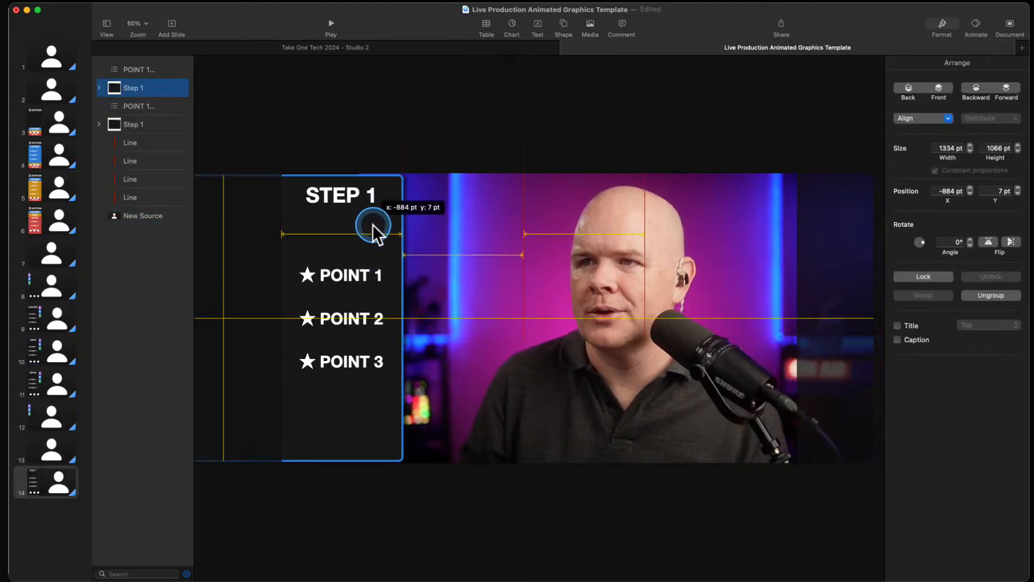
Raise the front Step 1 group to Y 4 pt, enlarged to 1341 by 1072 pt, and return the live video to about X 636 pt
key("Up")
key("Up")
key("Up")
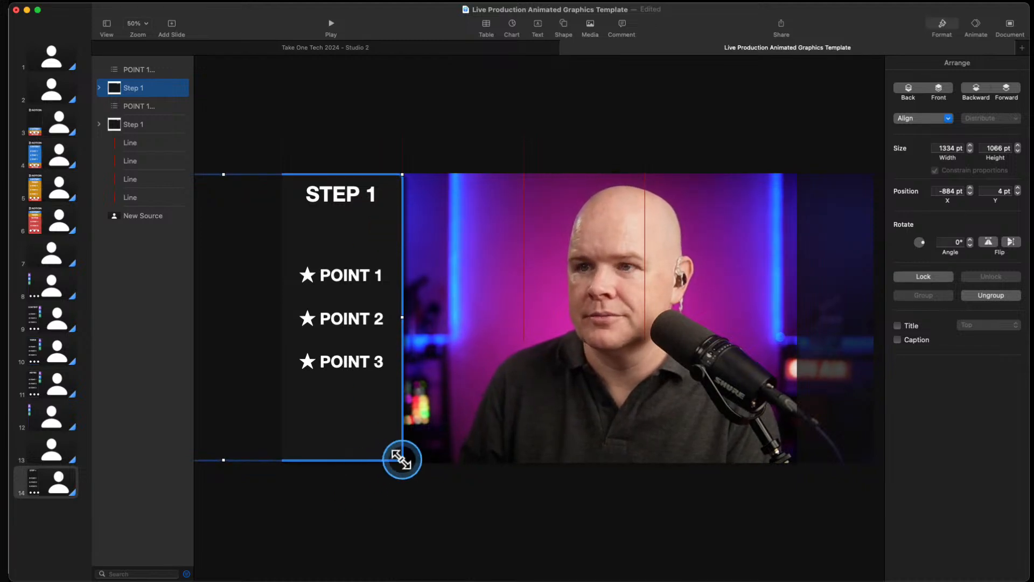
left_click_drag(403, 461, 404, 462)
left_click(515, 399)
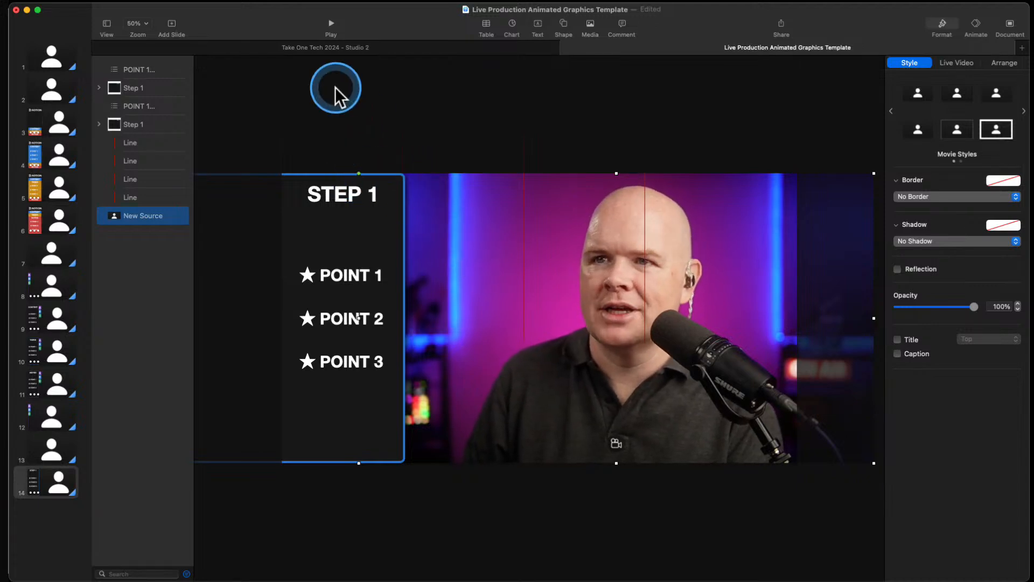
left_click_drag(577, 307, 677, 303)
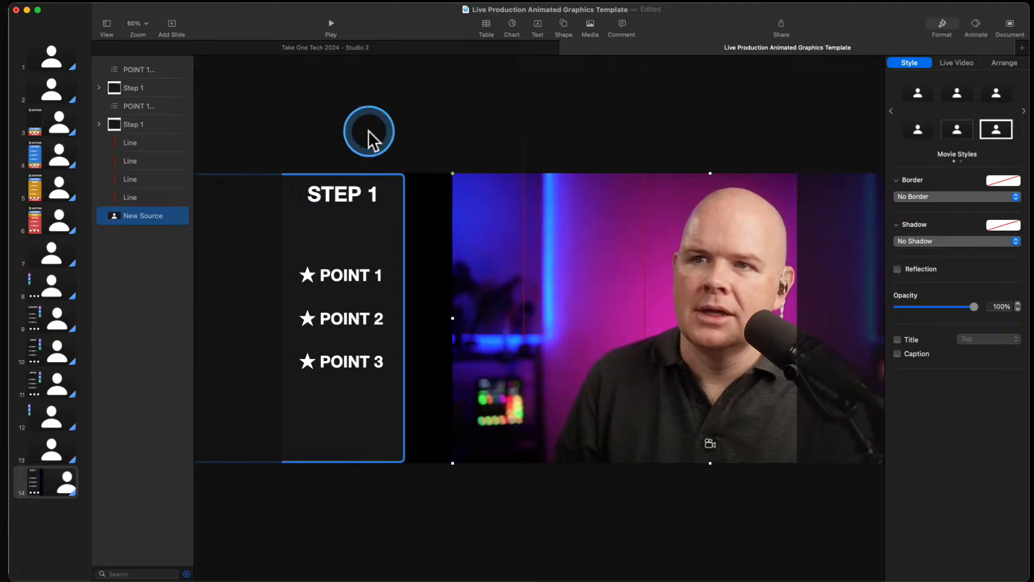
Delete the smaller Step 1 group that was not enlarged, together with the extra bullet list
left_click(130, 126)
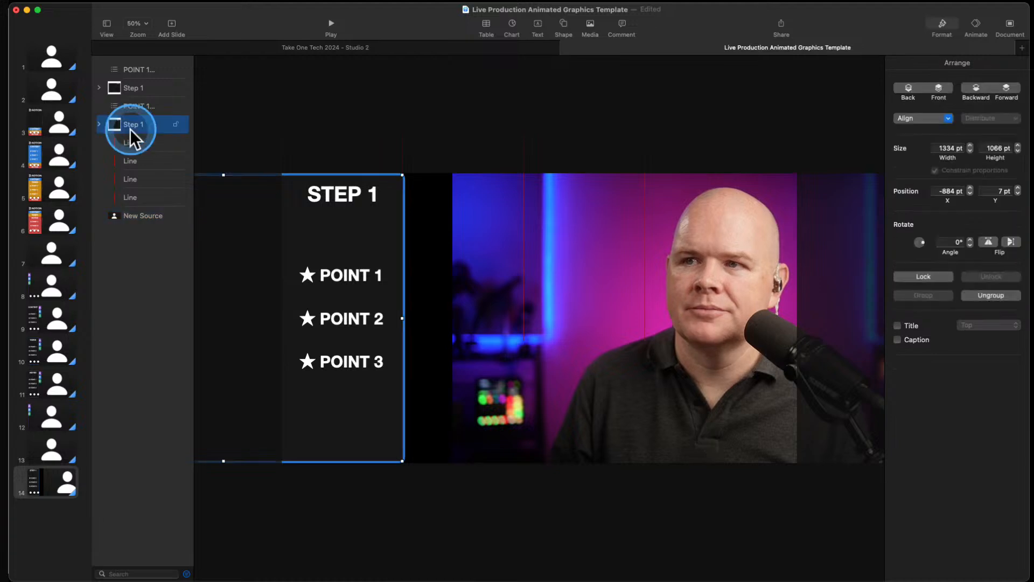
left_click(137, 87)
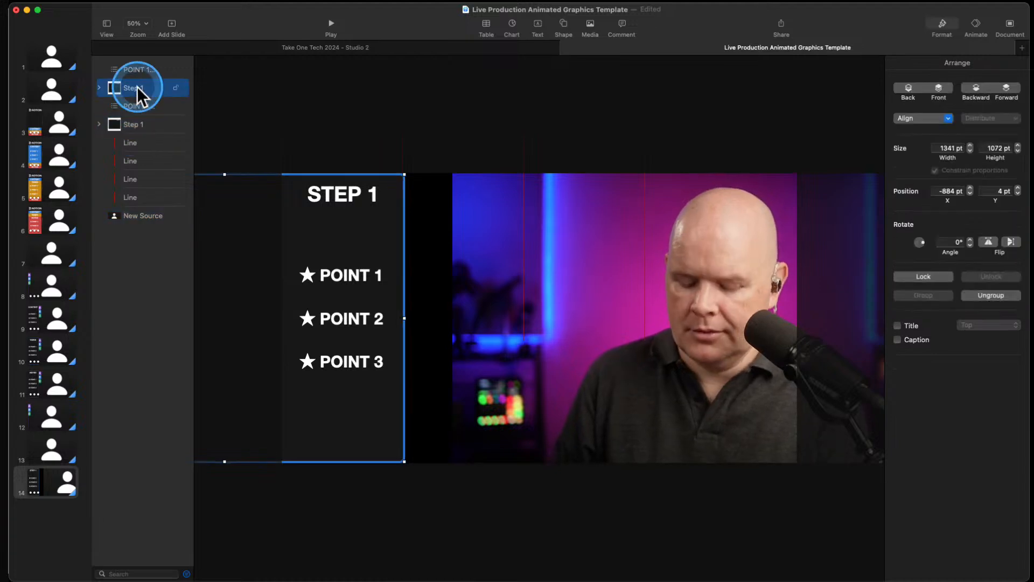
left_click(138, 123)
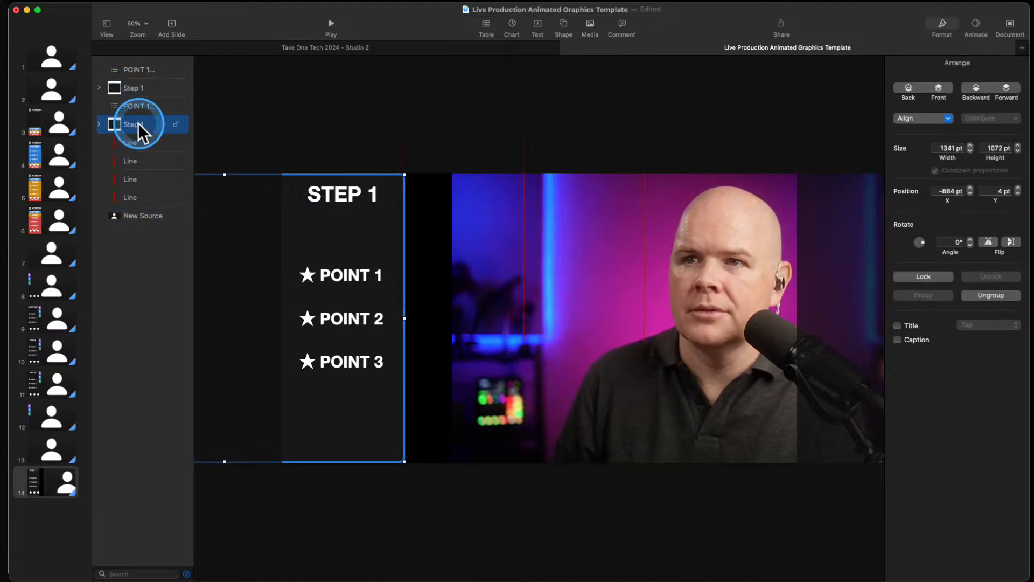
key("Delete")
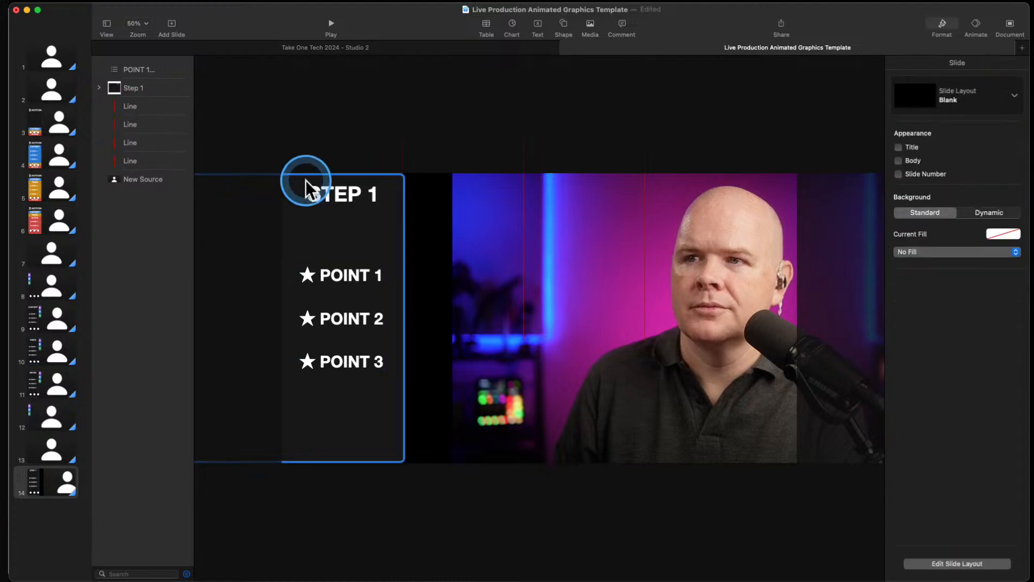
mouse_move(545, 222)
left_mouse_down()
mouse_move(417, 220)
mouse_move(545, 220)
left_mouse_up()
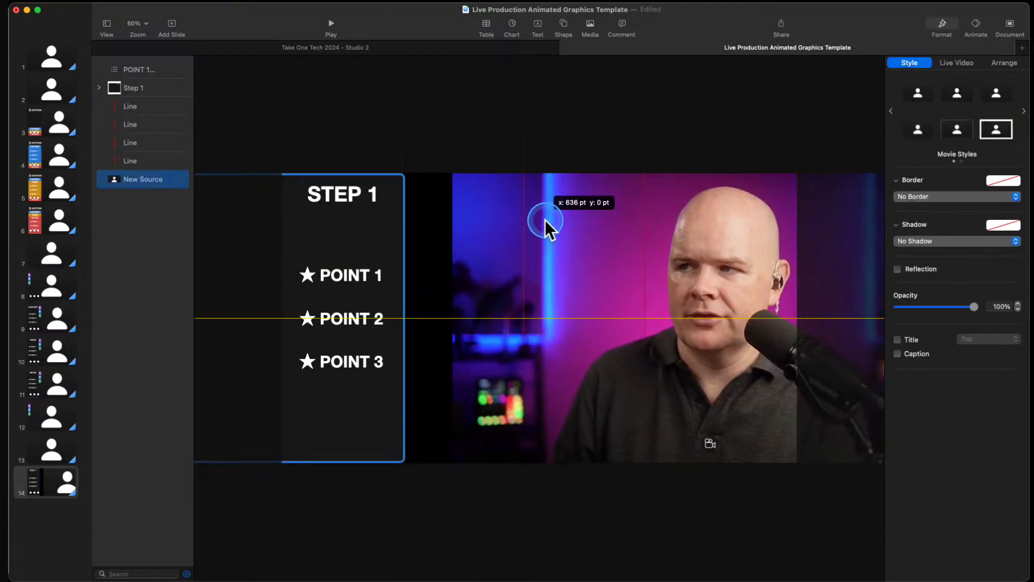
Duplicate the Step 1 group and bullet list into the second column at X -447 pt, Y 4 pt, layered beneath the first panel and one guide line
left_click(139, 88)
left_click(135, 71, "super")
right_click(135, 70)
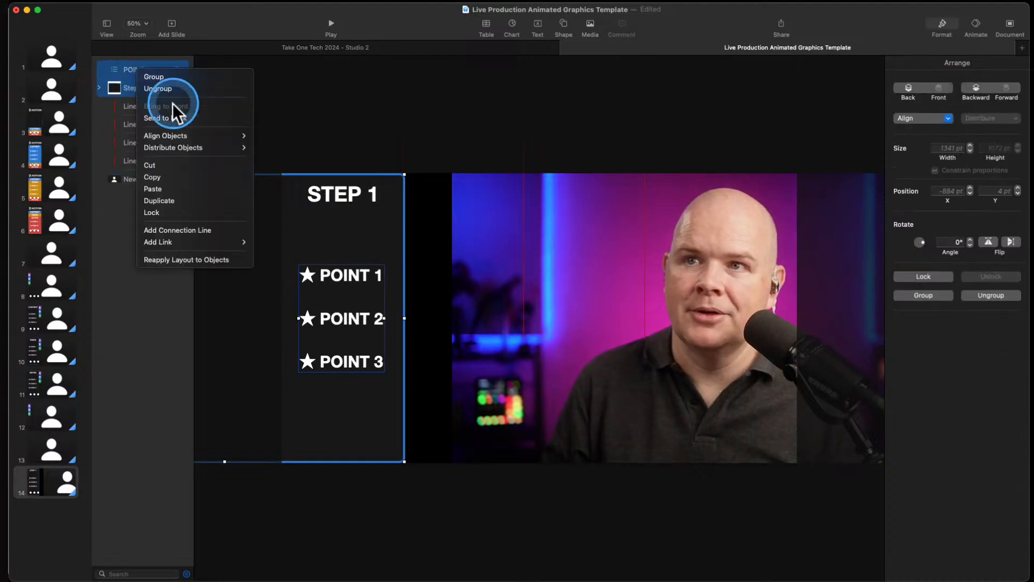
left_click(186, 201)
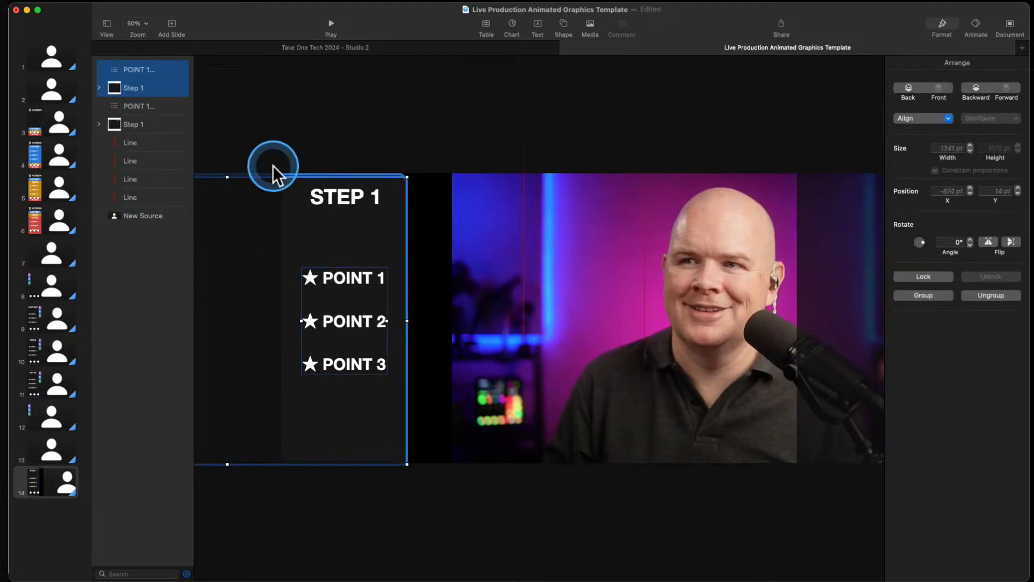
left_click_drag(366, 236, 480, 227)
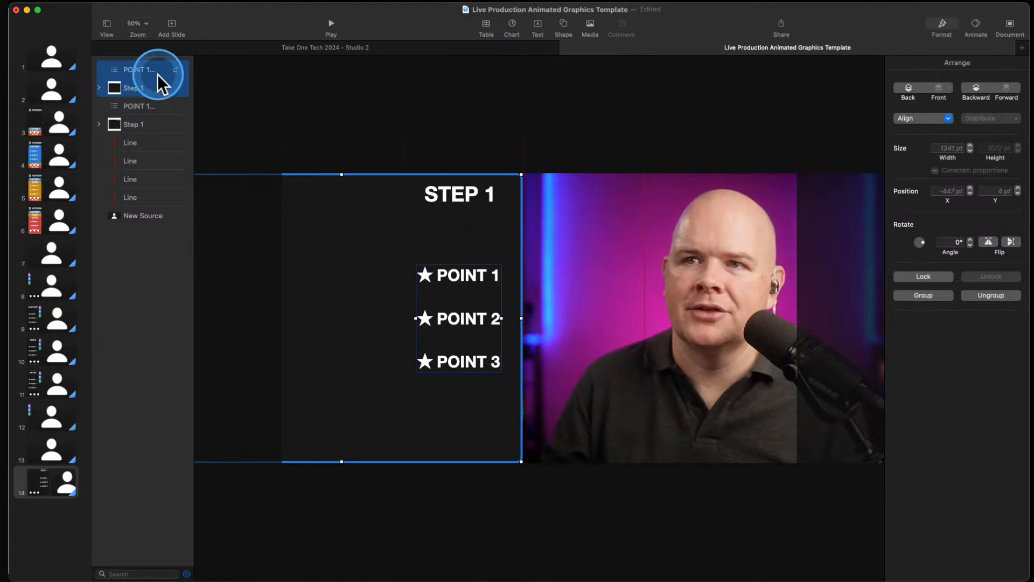
left_click_drag(129, 89, 134, 140)
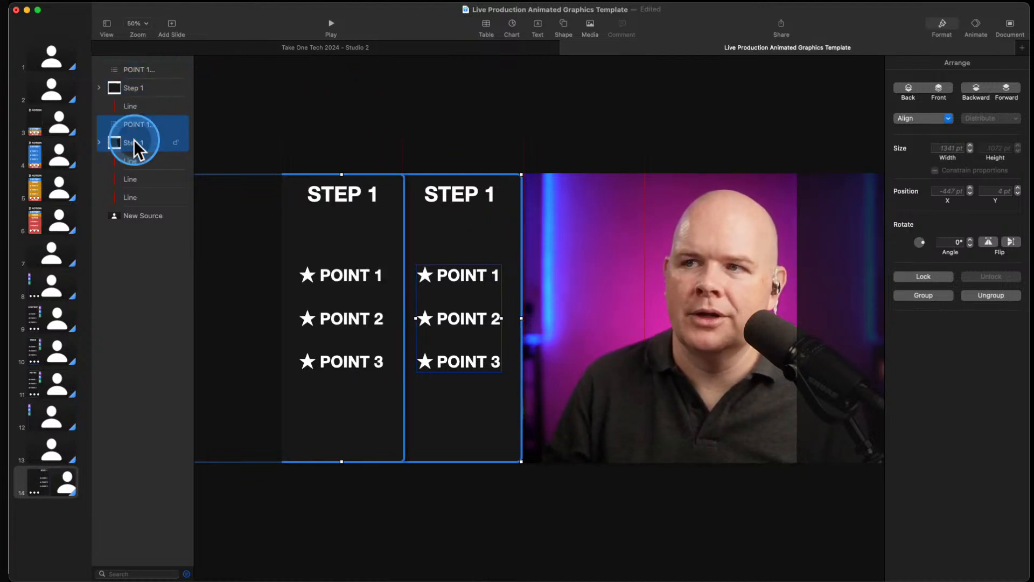
Open the second panel's heading for editing with its number selected
left_click(452, 157)
left_click(457, 204)
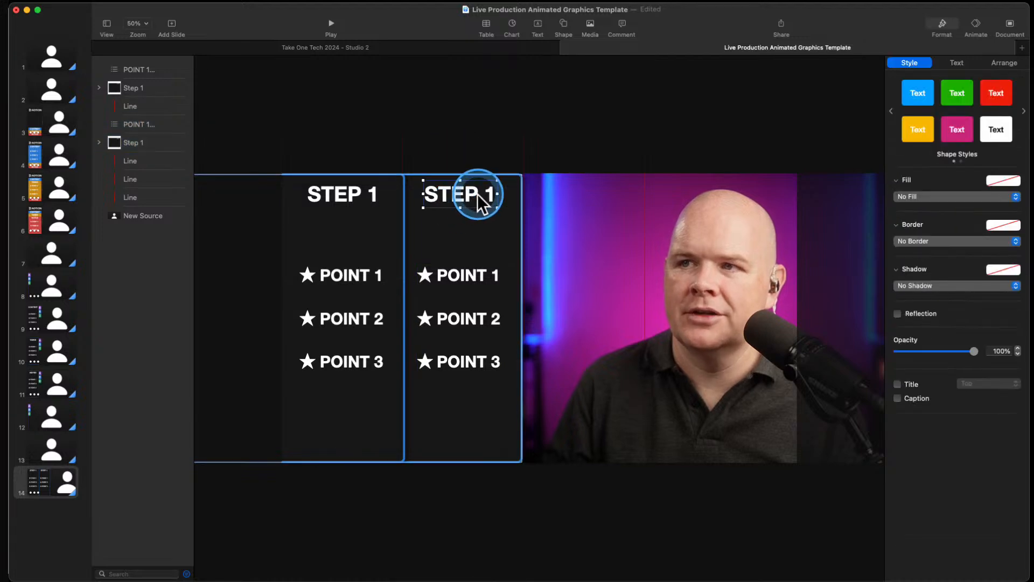
double_click(483, 195)
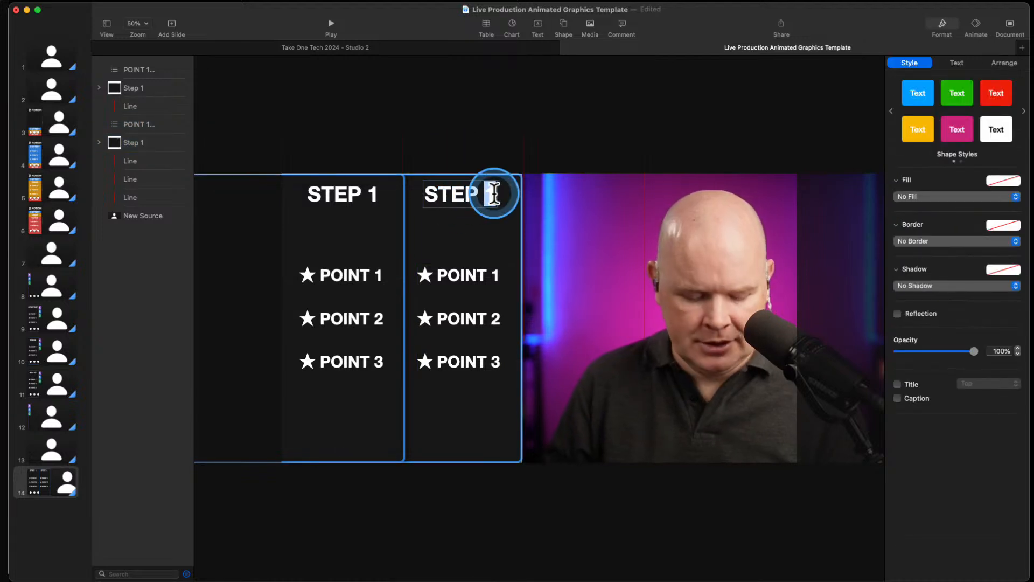
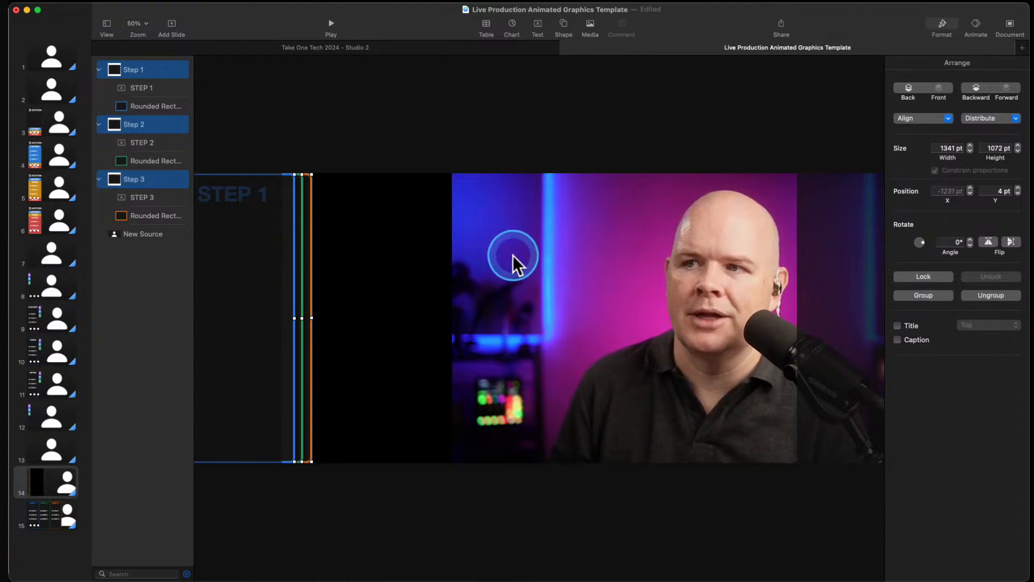
Move the live video back to fill slide 14, and duplicate that slide
left_click_drag(561, 281, 393, 283)
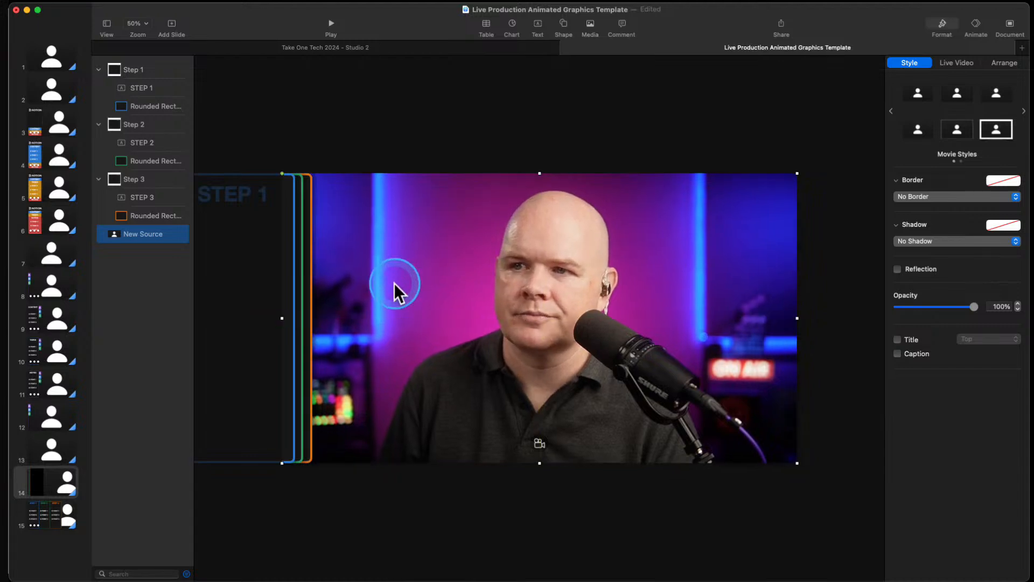
right_click(52, 480)
left_click(96, 581)
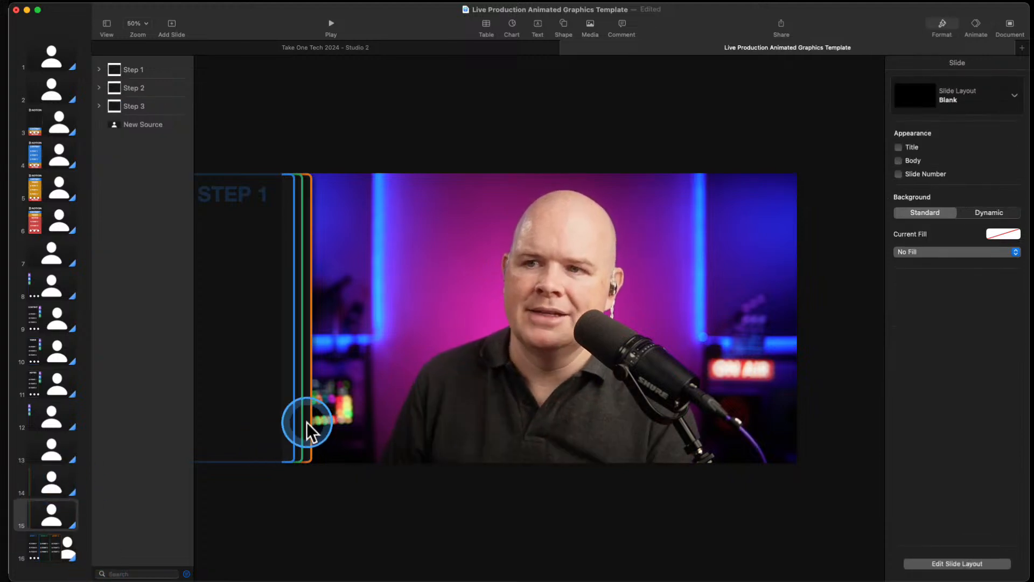
On slide 14, move the Step 1, Step 2 and Step 3 groups off the slide's left edge to X -1346 pt
left_click(50, 482)
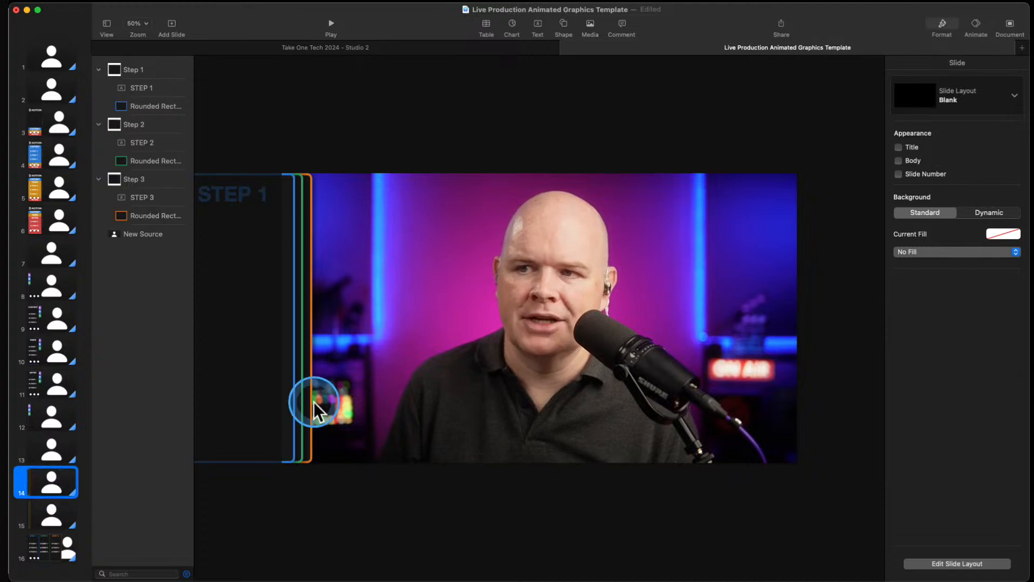
left_click(273, 379)
left_click(247, 377)
left_click_drag(253, 376, 242, 377)
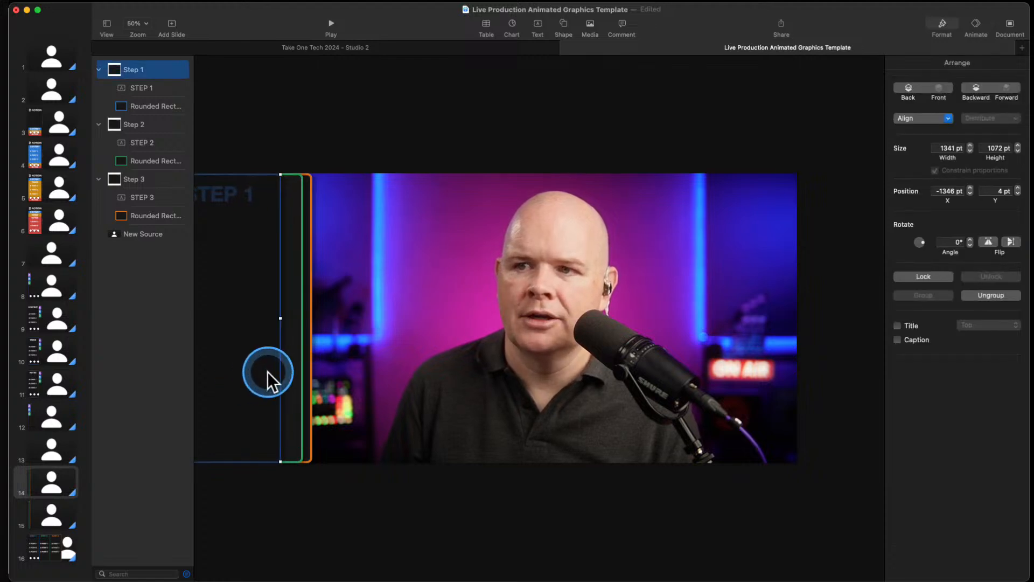
left_click(300, 371)
left_click(297, 367)
mouse_move(290, 368)
left_mouse_down()
mouse_move(277, 367)
mouse_move(305, 360)
mouse_move(276, 360)
left_mouse_up()
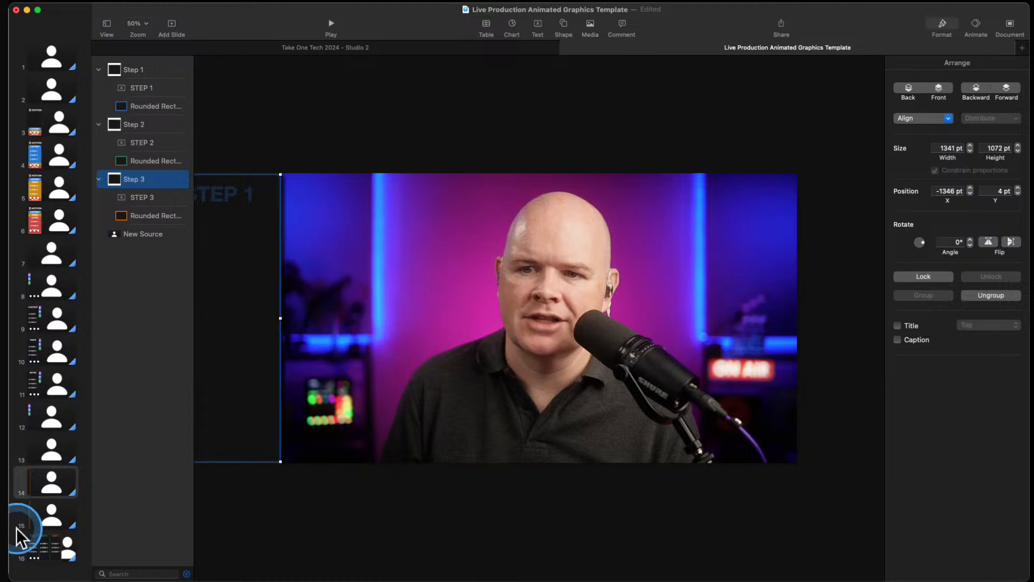
Move all three step groups on slide 14 together farther off the slide to X -1360 pt
left_click(45, 509)
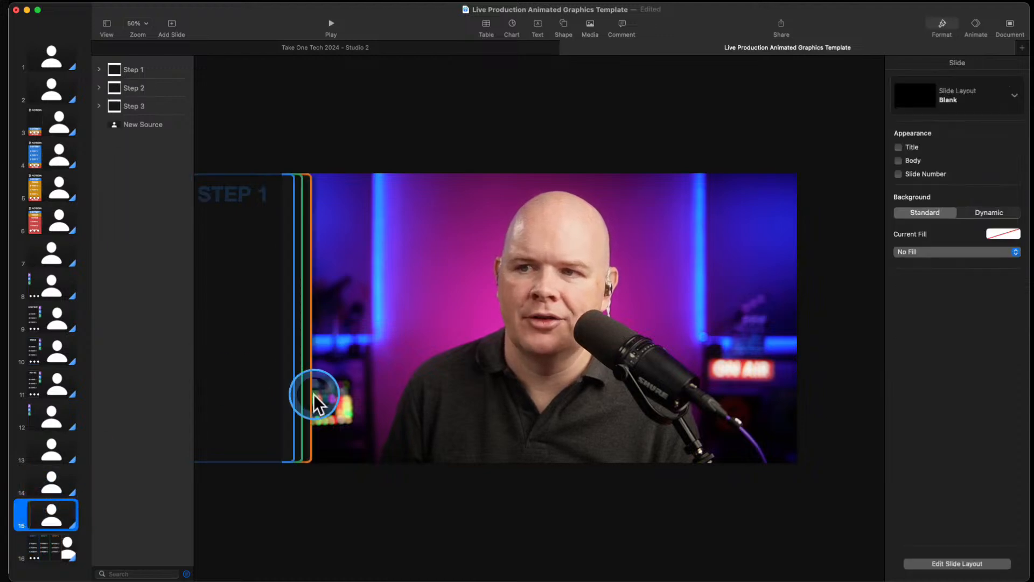
left_click(70, 478)
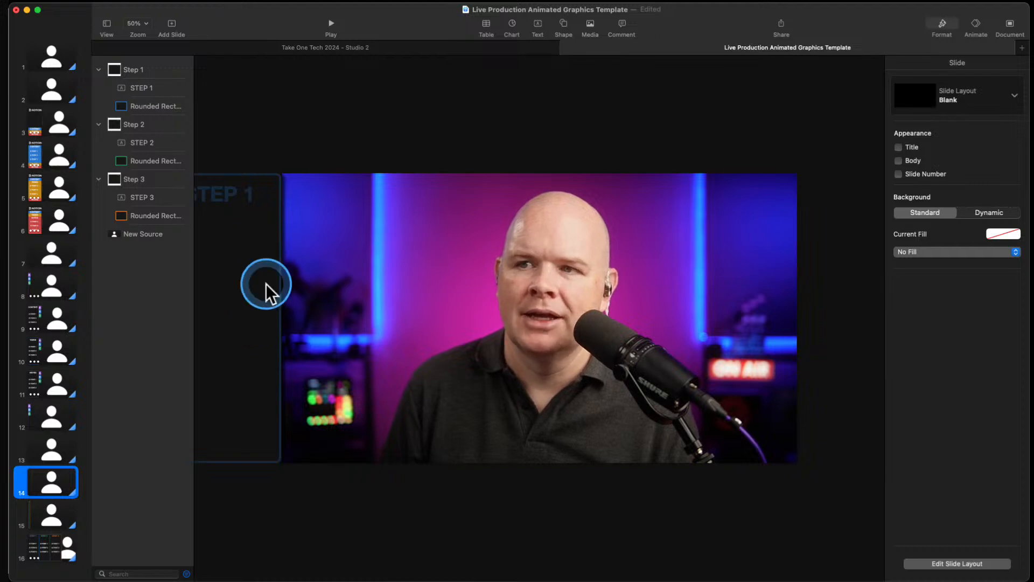
left_click_drag(260, 134, 236, 464)
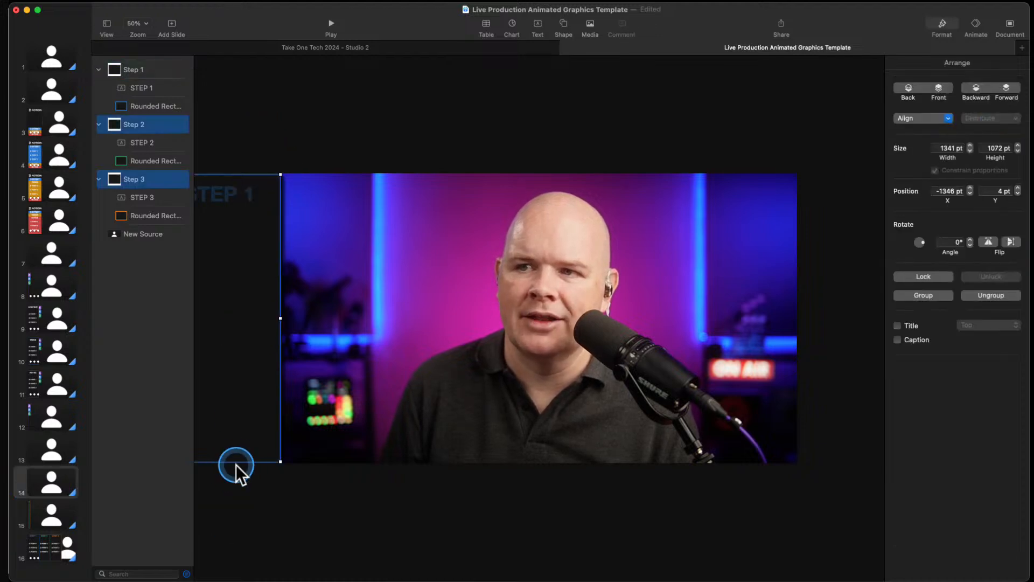
left_click_drag(245, 406, 234, 408)
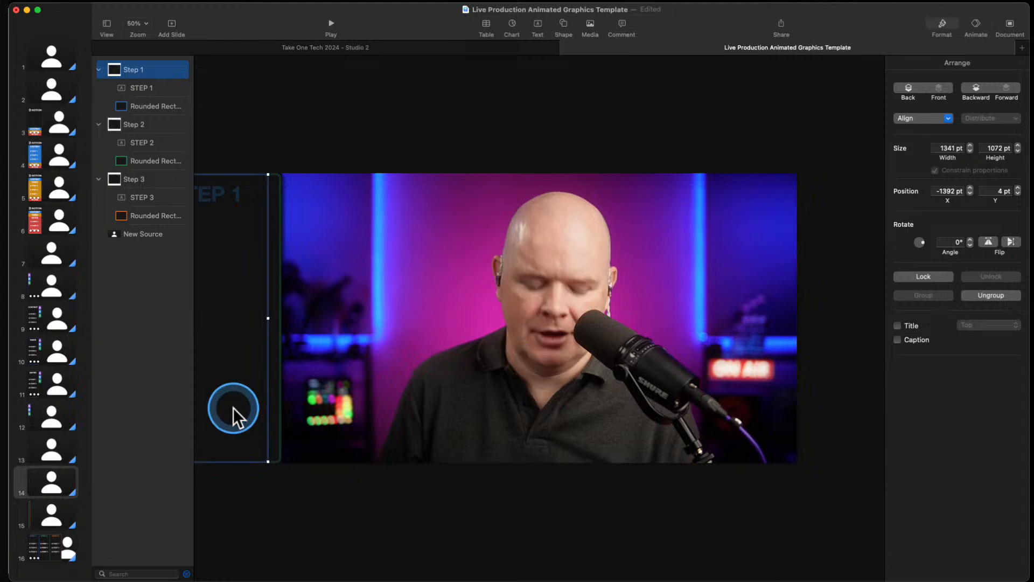
key("super+z")
left_click_drag(261, 133, 228, 558)
left_click_drag(242, 423, 239, 431)
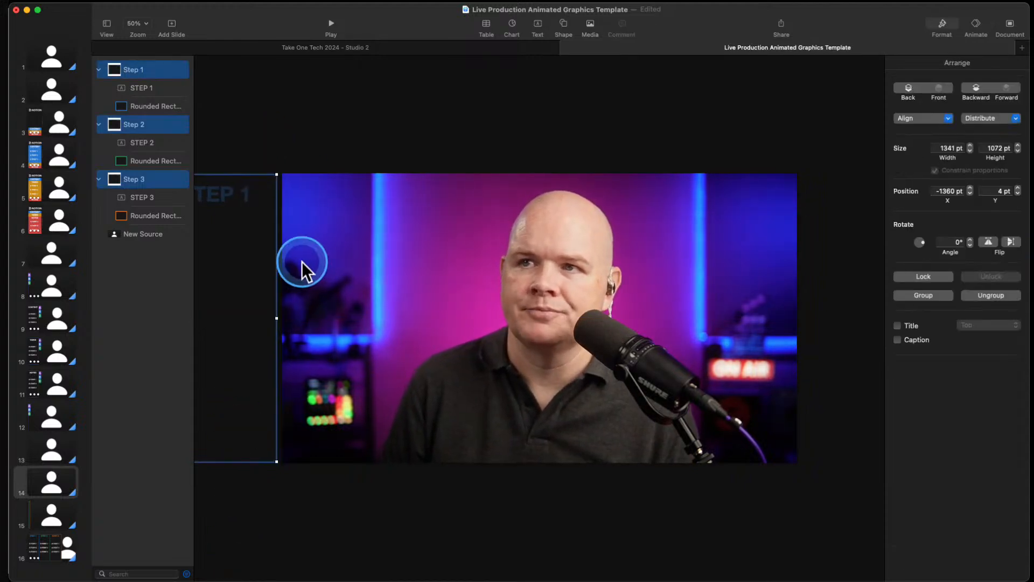
Play the presentation from slide 14 through the transition to slide 15 to check the panel edges' entrance, and exit playback
left_click(330, 25)
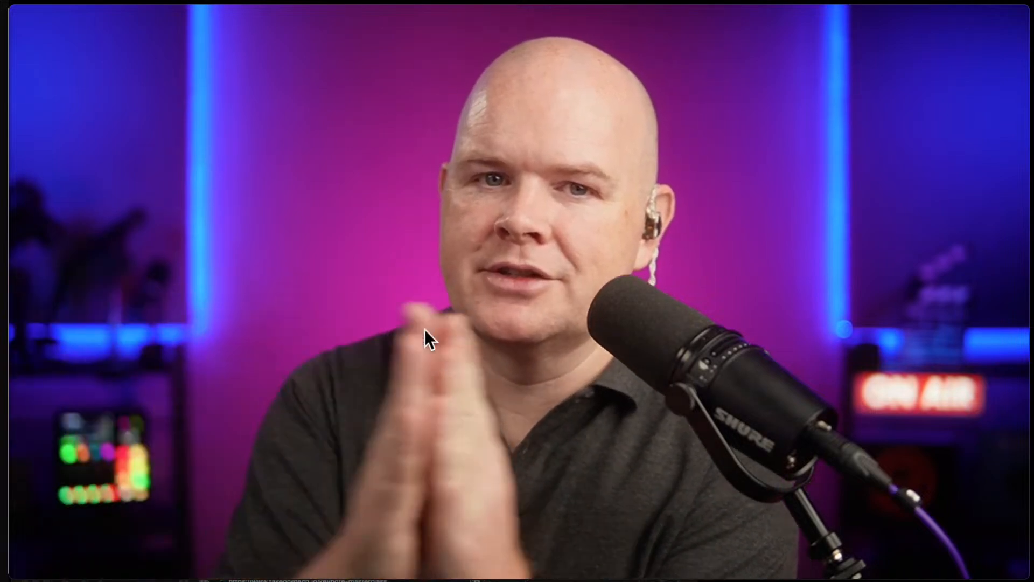
left_click(436, 306)
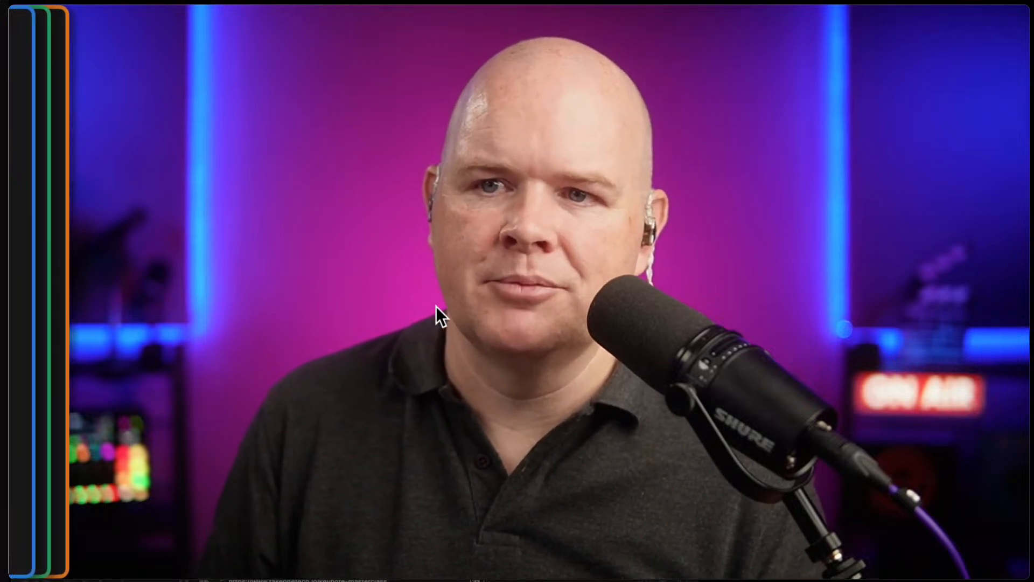
key("Escape")
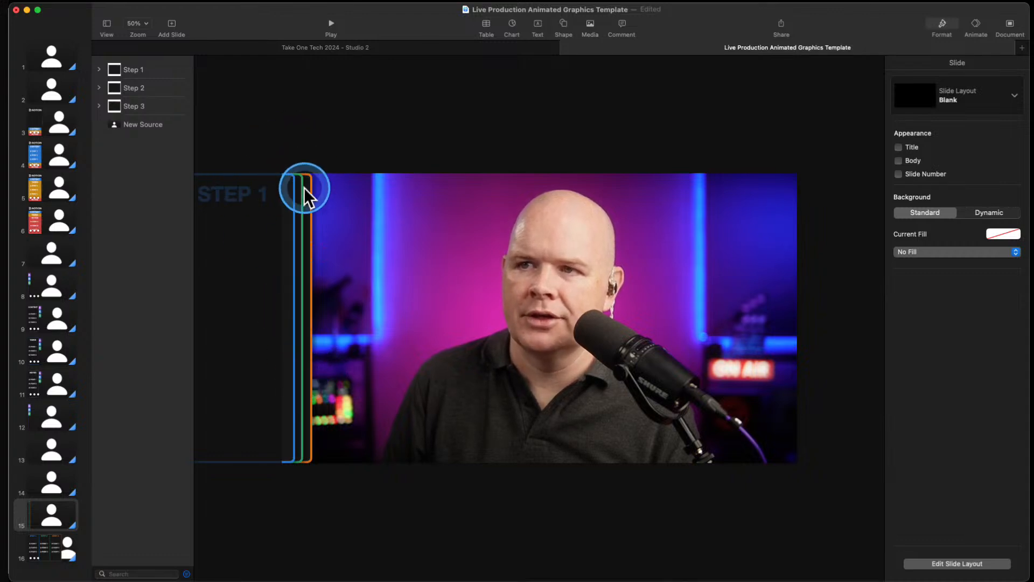
Duplicate slide 16 with its three fully open step panels and bullet lists
left_click_drag(299, 189, 300, 189)
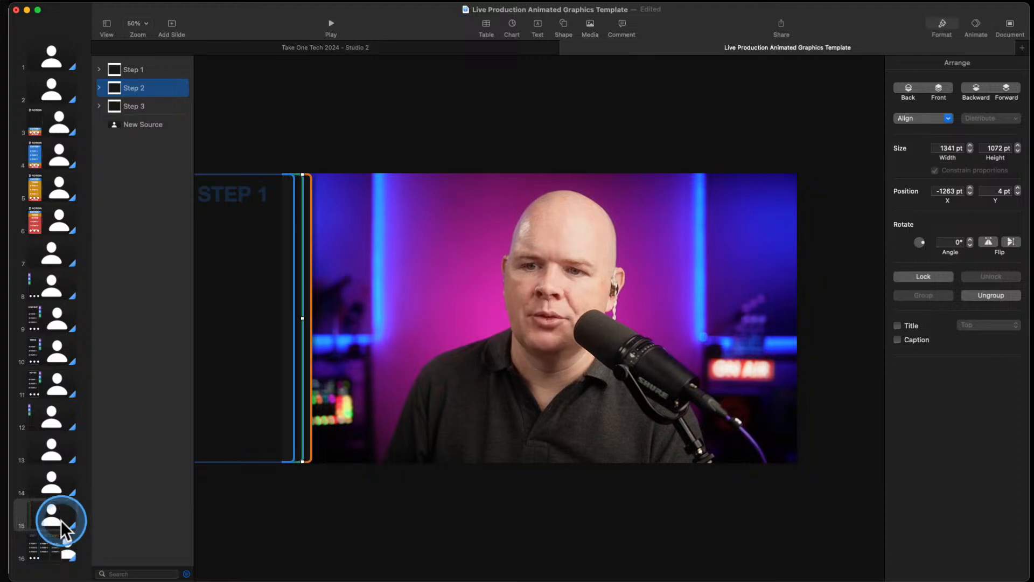
left_click(54, 544)
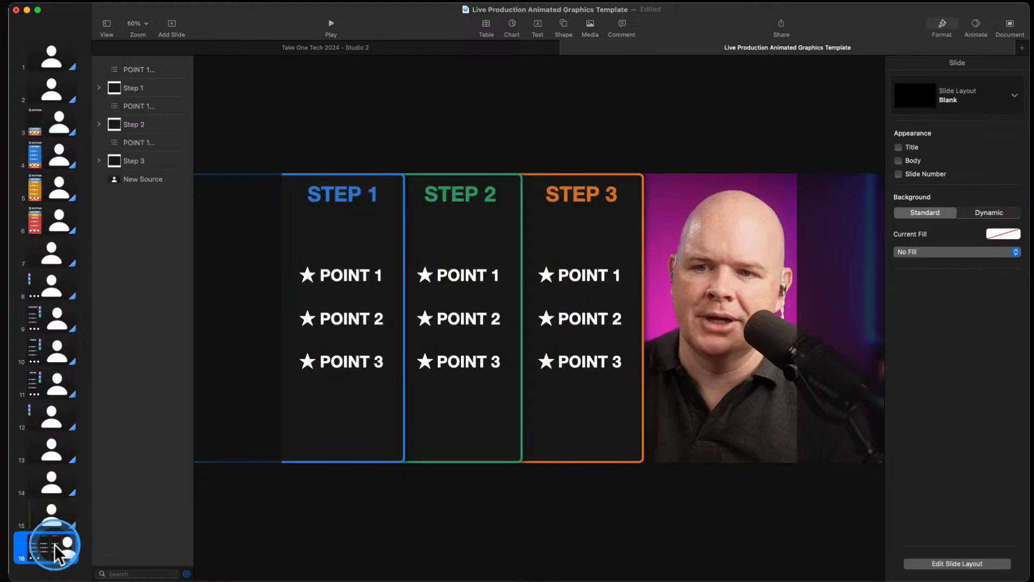
right_click(54, 544)
left_click(75, 550)
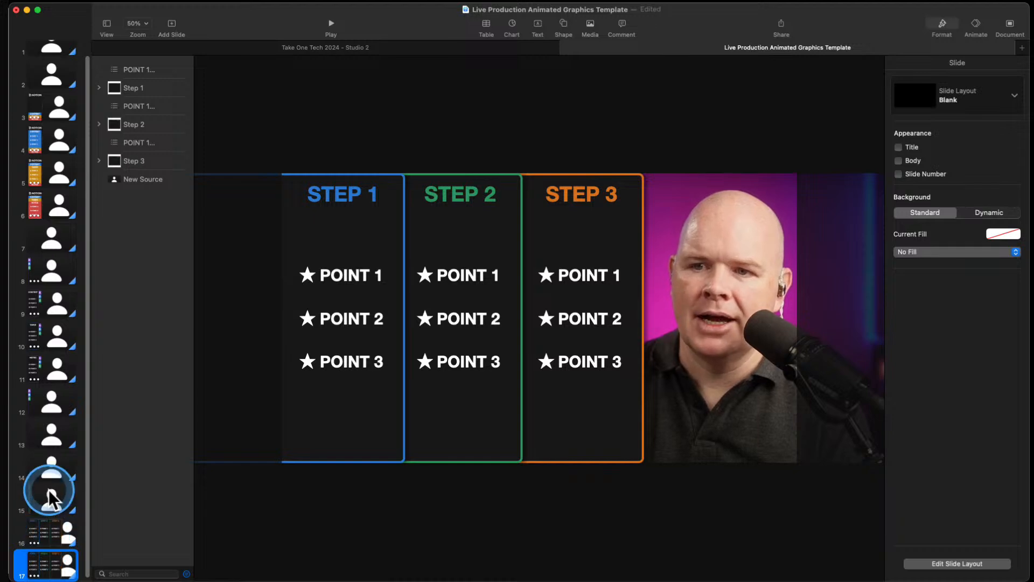
On slide 16, delete the Step 2 and Step 3 bullet lists, keeping the Step 1 points
left_click(48, 506)
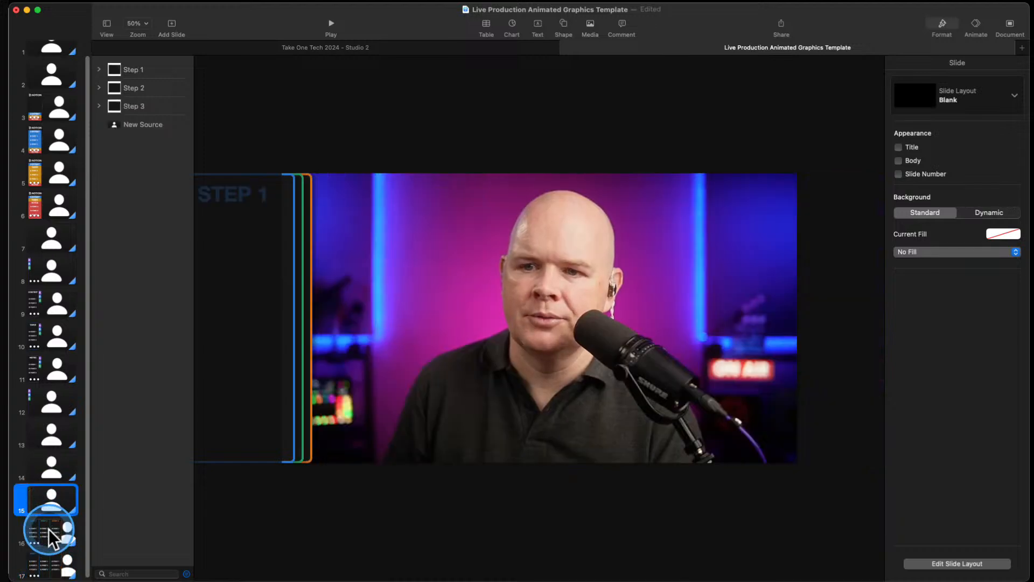
left_click(51, 534)
left_click(52, 508)
left_click(48, 529)
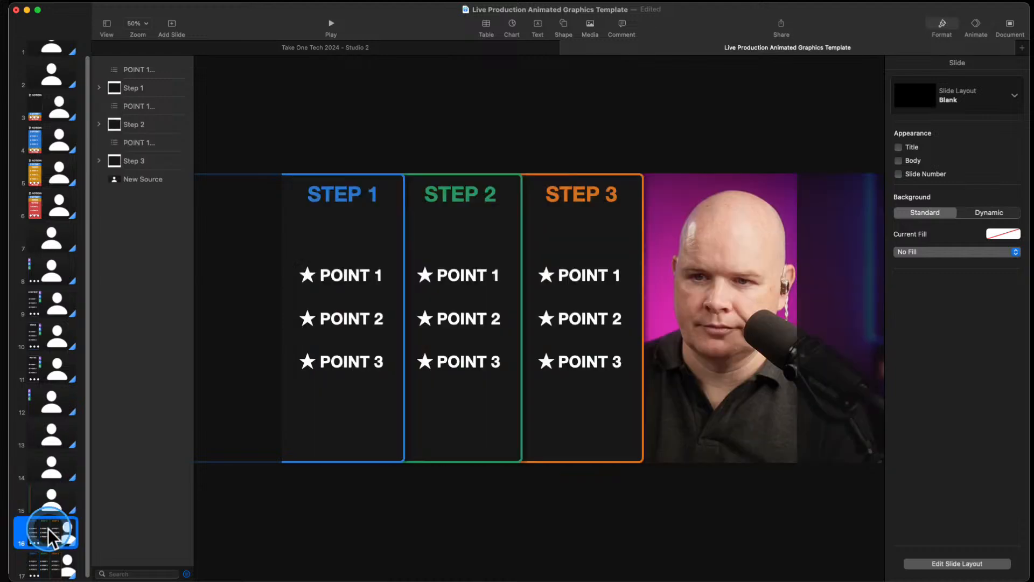
left_click(457, 251)
left_click(477, 281)
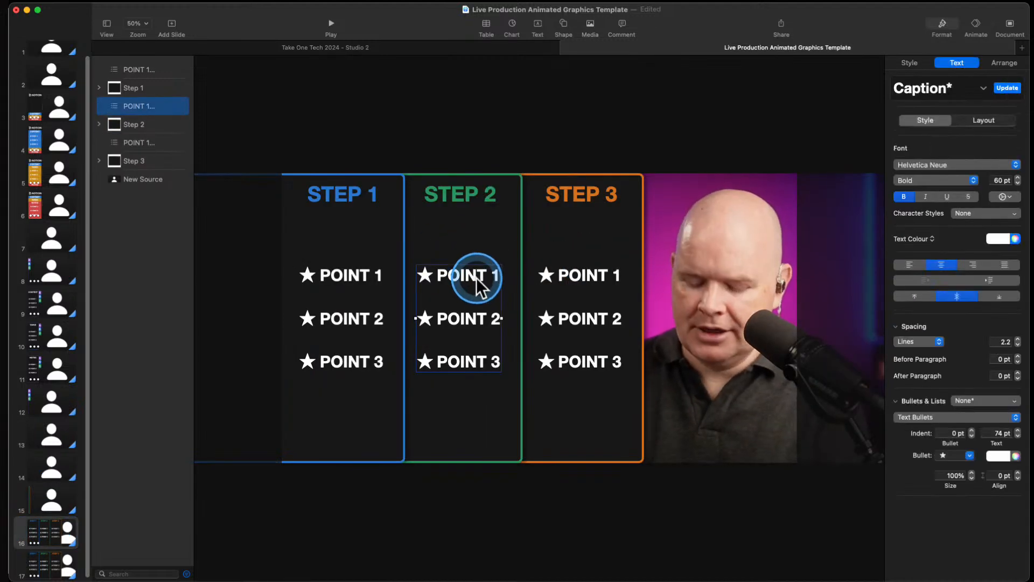
key("Delete")
left_click(553, 273)
key("Delete")
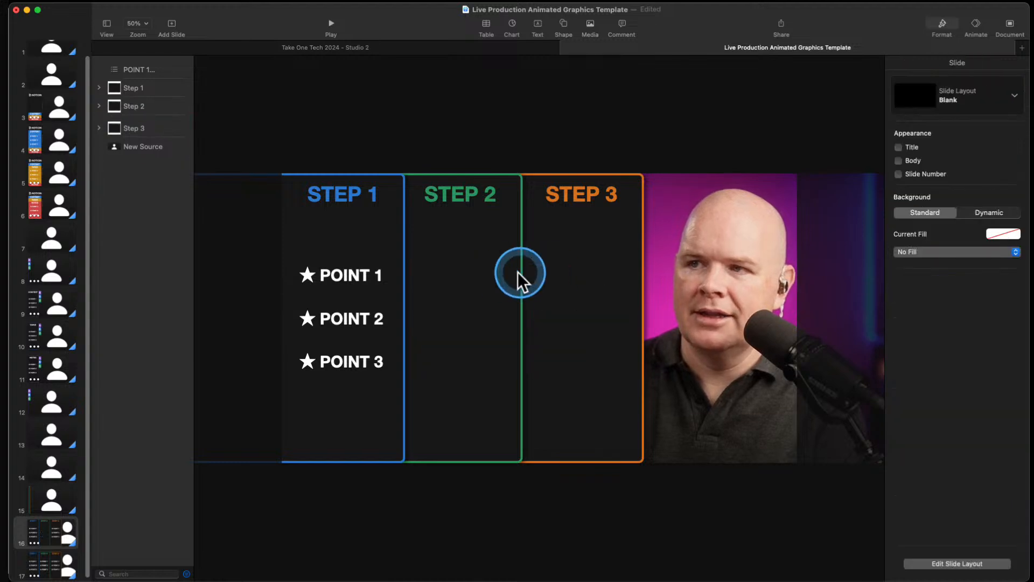
Slide the Step 2 and Step 3 panels on slide 16 behind Step 1, leaving only their green and orange edges exposed
left_click(460, 276)
left_click(594, 281, "shift")
left_click(492, 186)
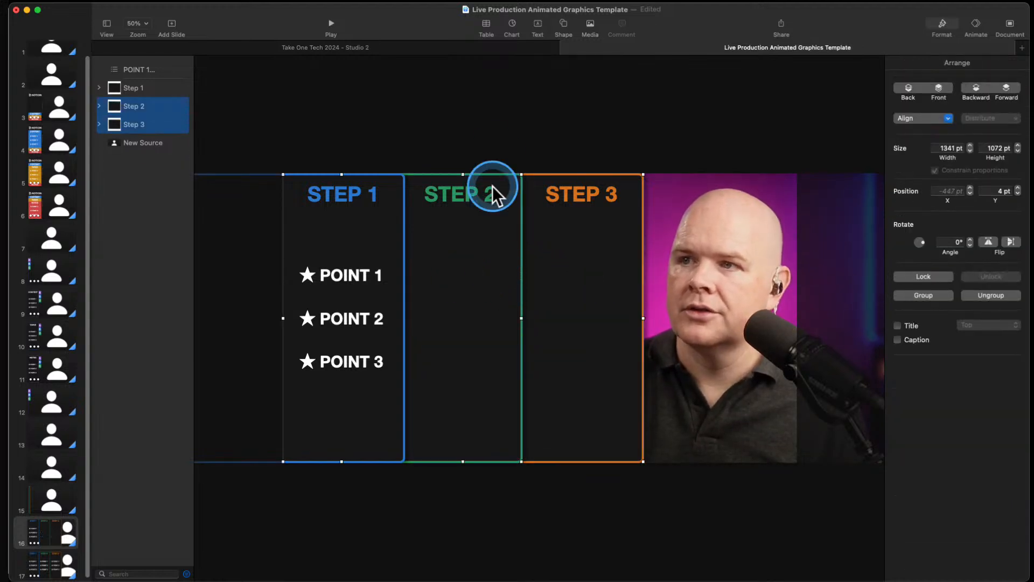
left_click_drag(479, 262, 393, 276)
left_click(567, 313)
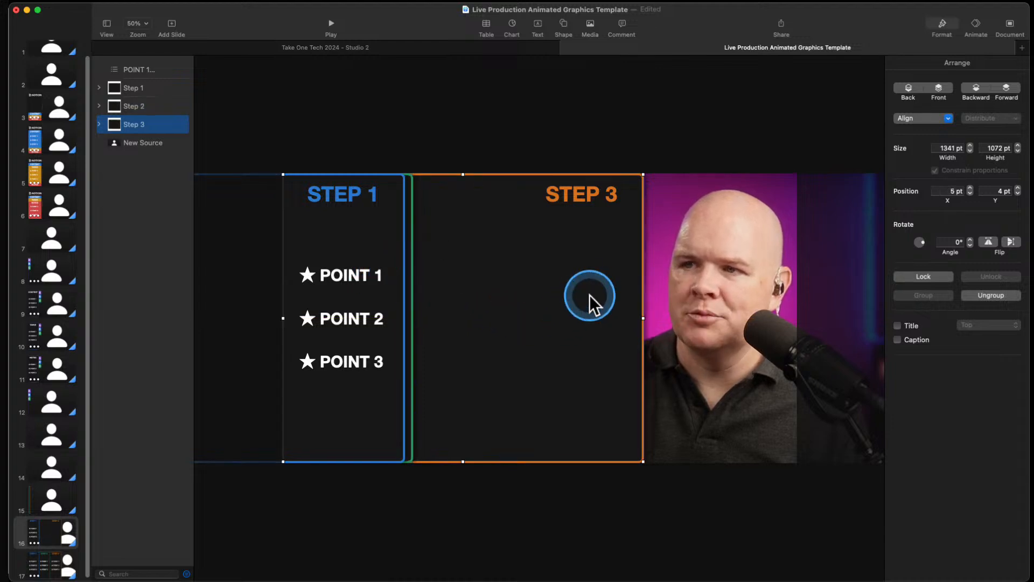
left_click_drag(542, 204, 319, 211)
Shift the live video source on slide 16 left so the presenter is centred in the space beside the Step 1 panel
left_click(34, 509)
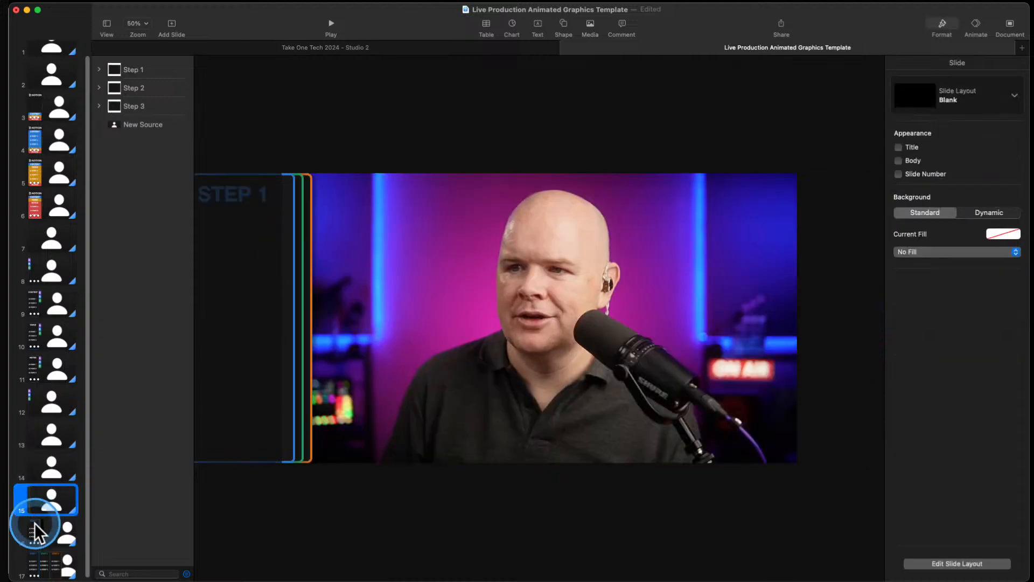
left_click(37, 539)
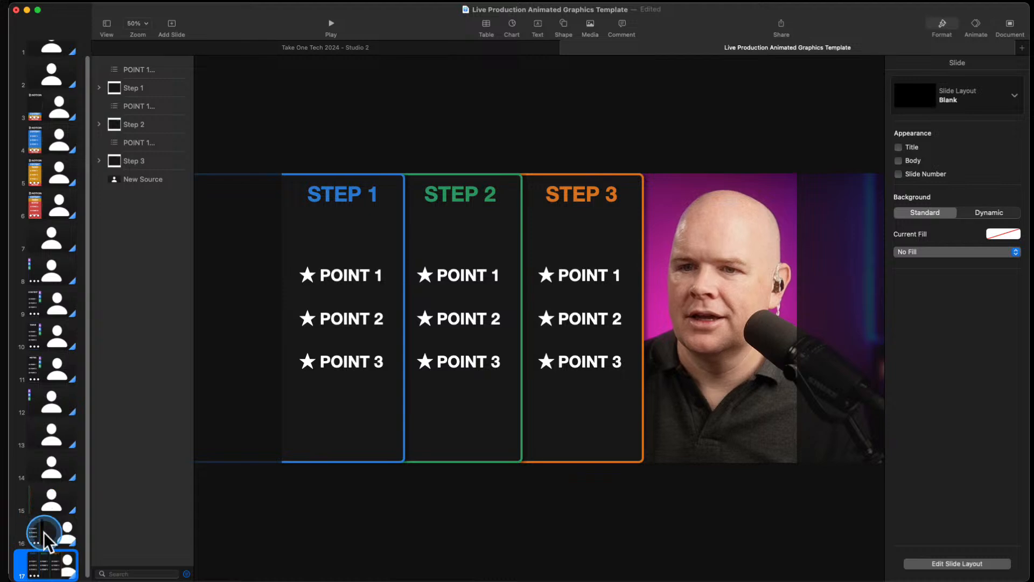
left_click(52, 495)
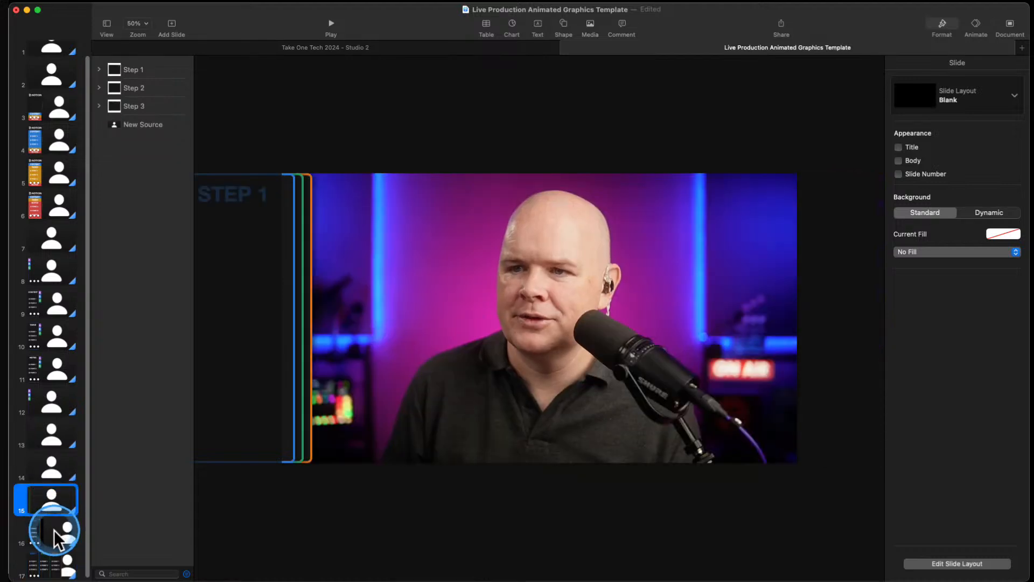
left_click(53, 529)
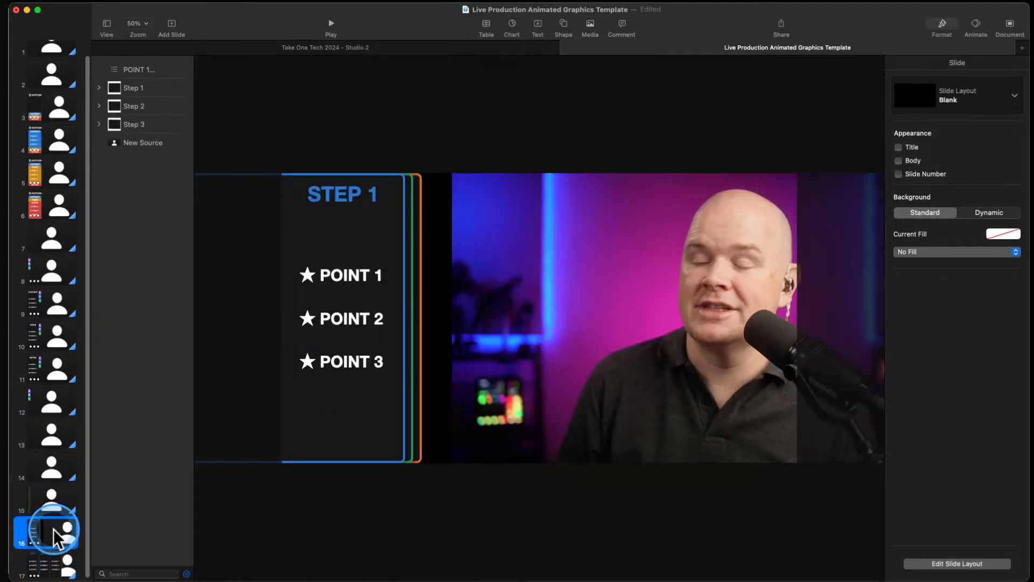
left_click(420, 185)
left_click_drag(579, 211, 499, 218)
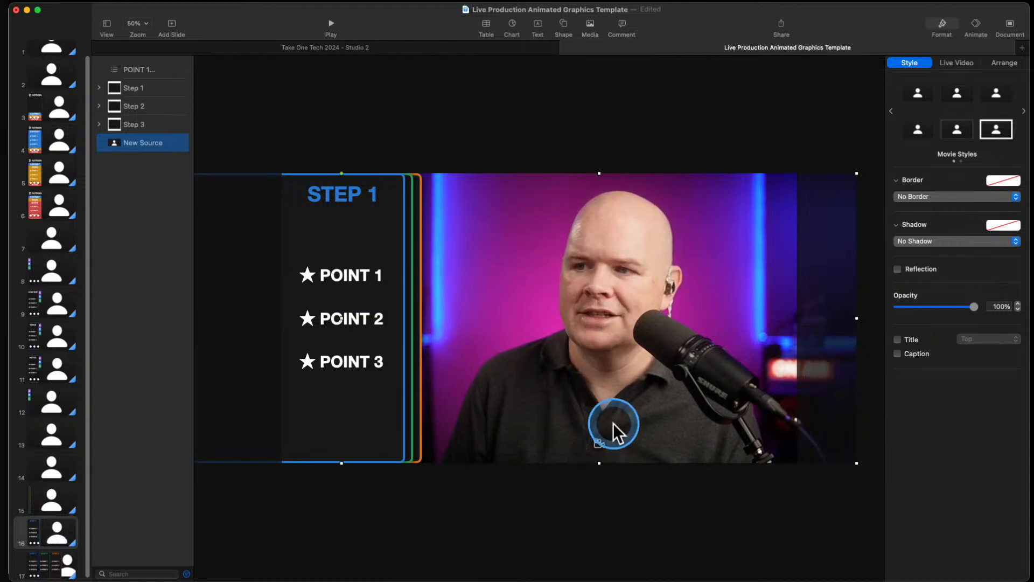
left_click_drag(648, 329, 651, 328)
left_click_drag(784, 231, 697, 244)
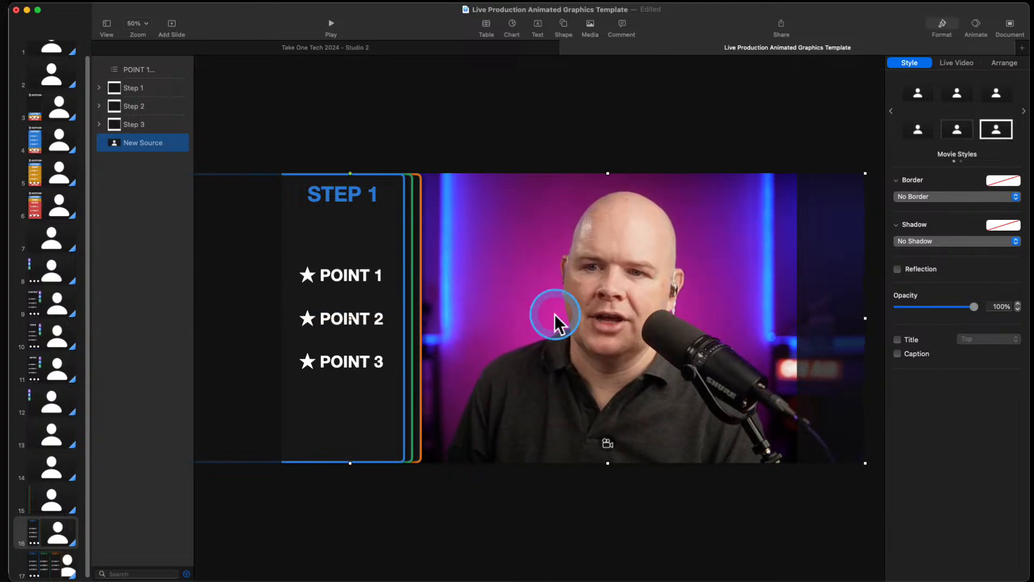
Duplicate slide 17 with its three fully open step panels and bullet lists
left_click(52, 464)
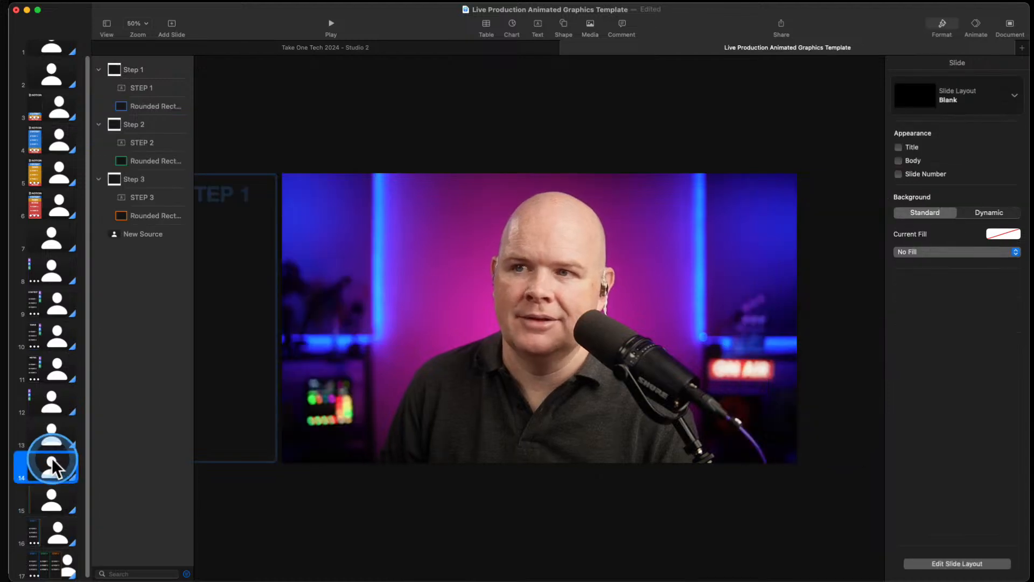
left_click(57, 495)
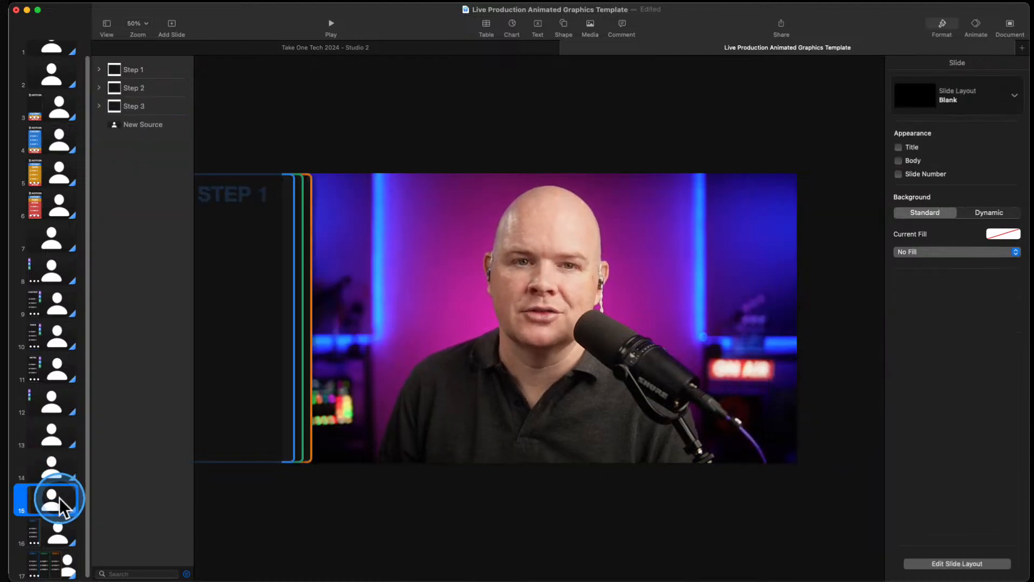
left_click(62, 530)
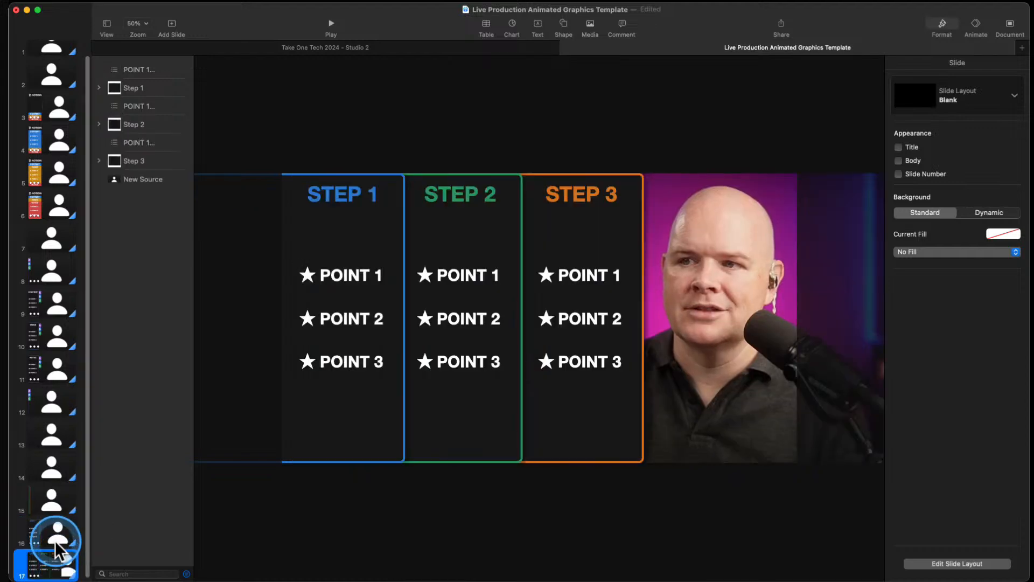
left_click(56, 556)
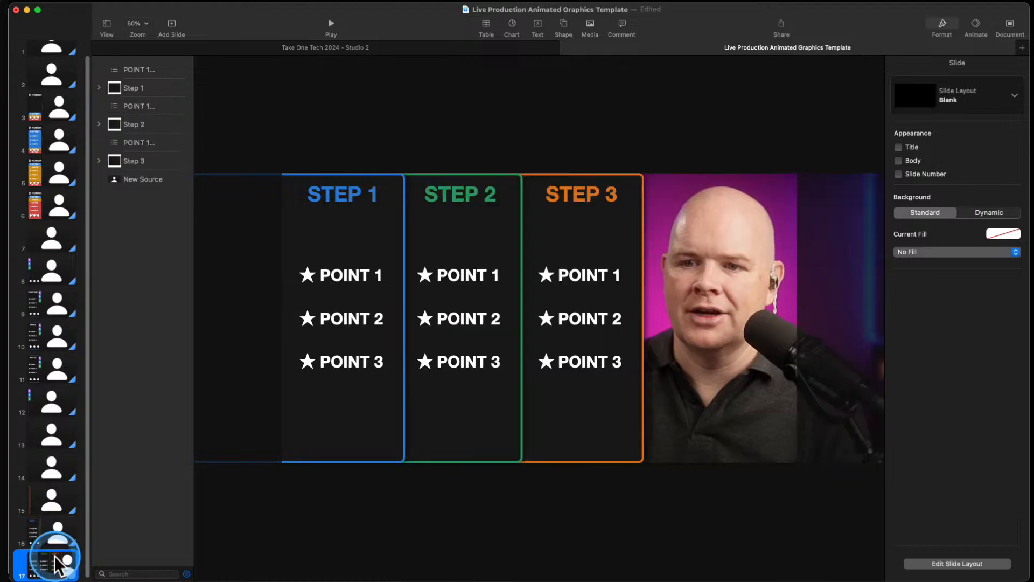
right_click(56, 555)
left_click(80, 581)
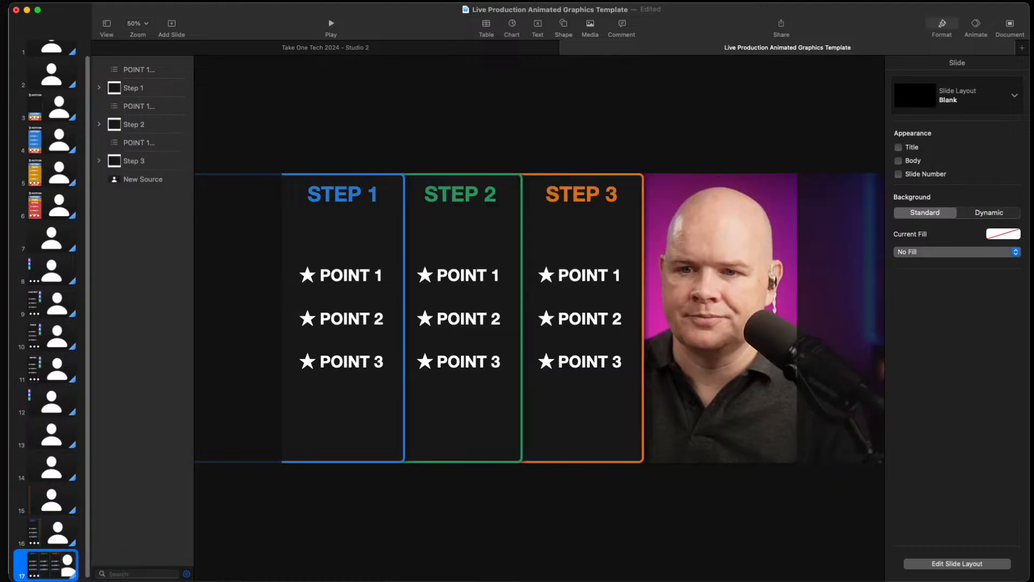
On slide 17, tuck the Step 3 panel behind Step 2 at X -413 pt and delete the Step 3 bullet list
left_click(49, 527)
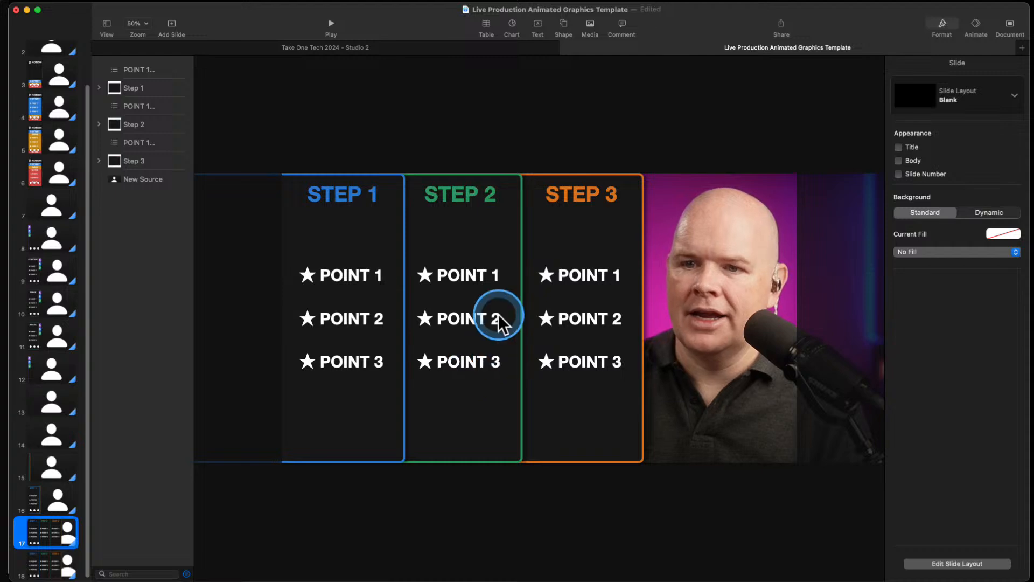
left_click_drag(616, 227, 515, 220)
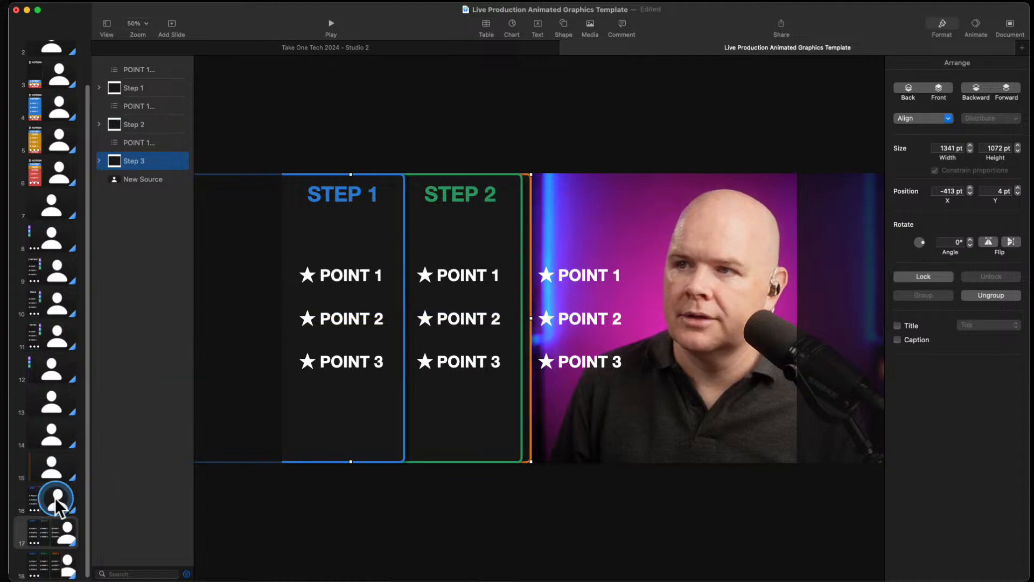
left_click(49, 531)
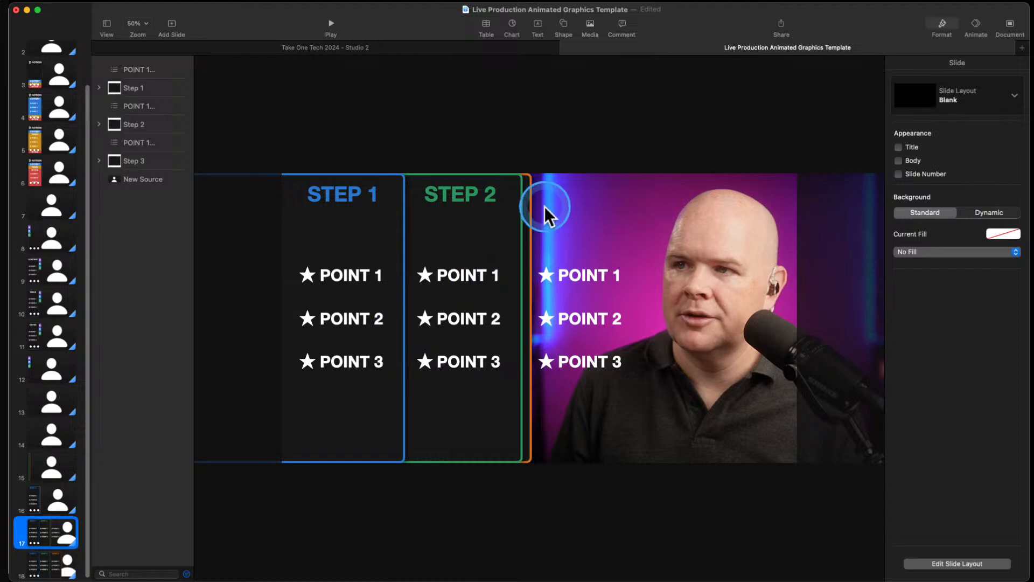
left_click(522, 222)
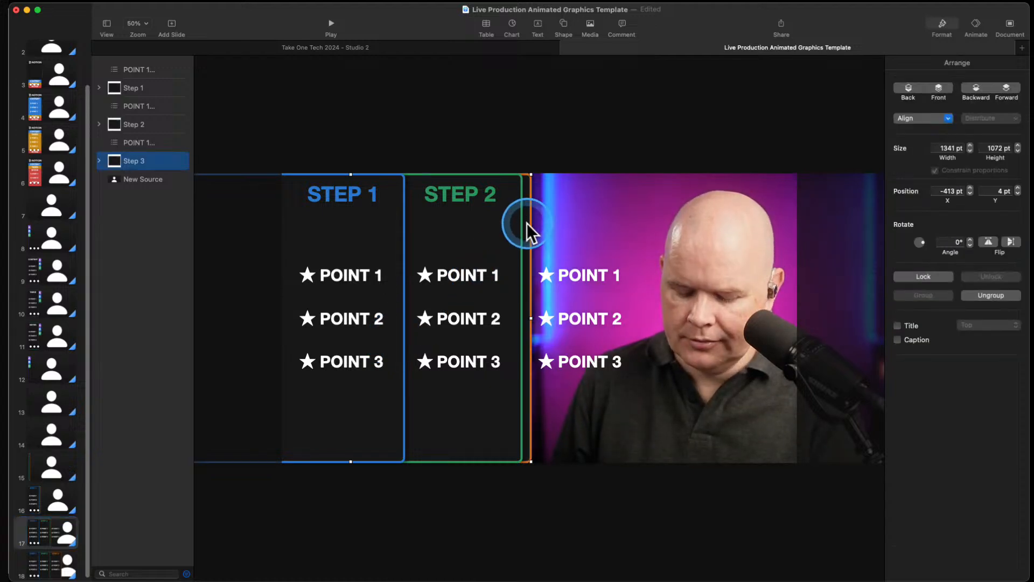
left_click(564, 281)
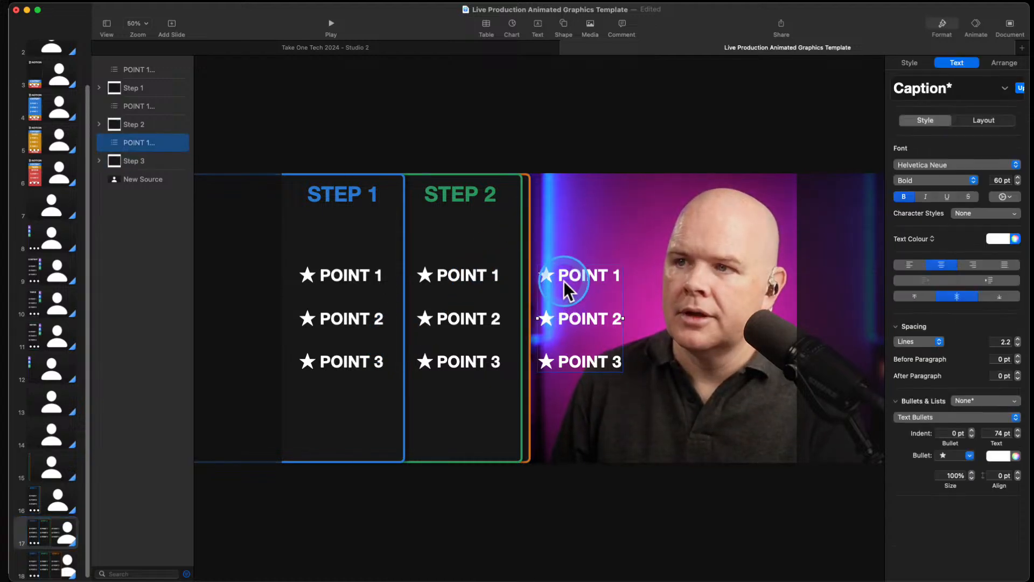
key("Delete")
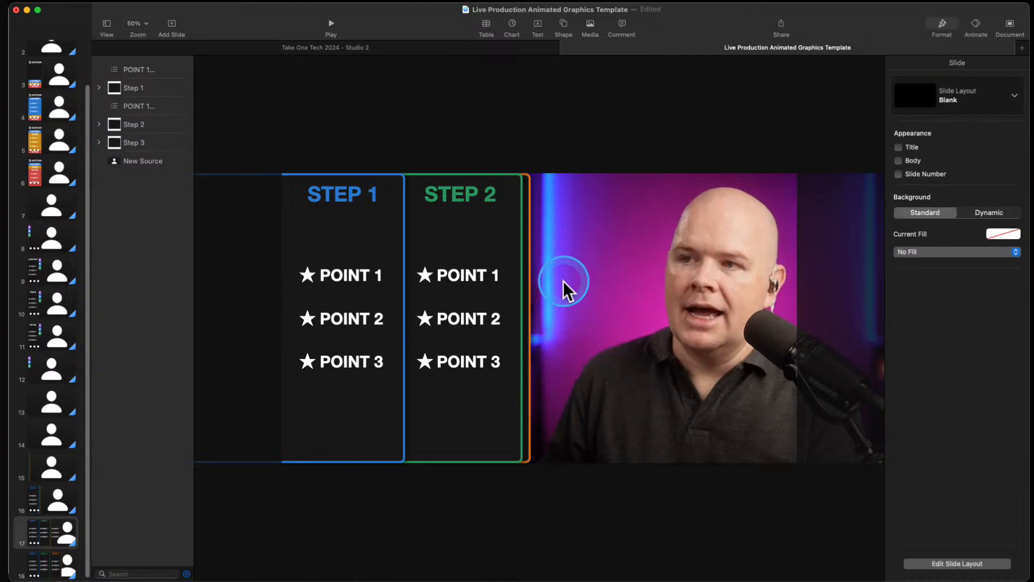
Review the step slides, and open the build order for the Step 1 bullet list on slide 17
left_click(58, 562)
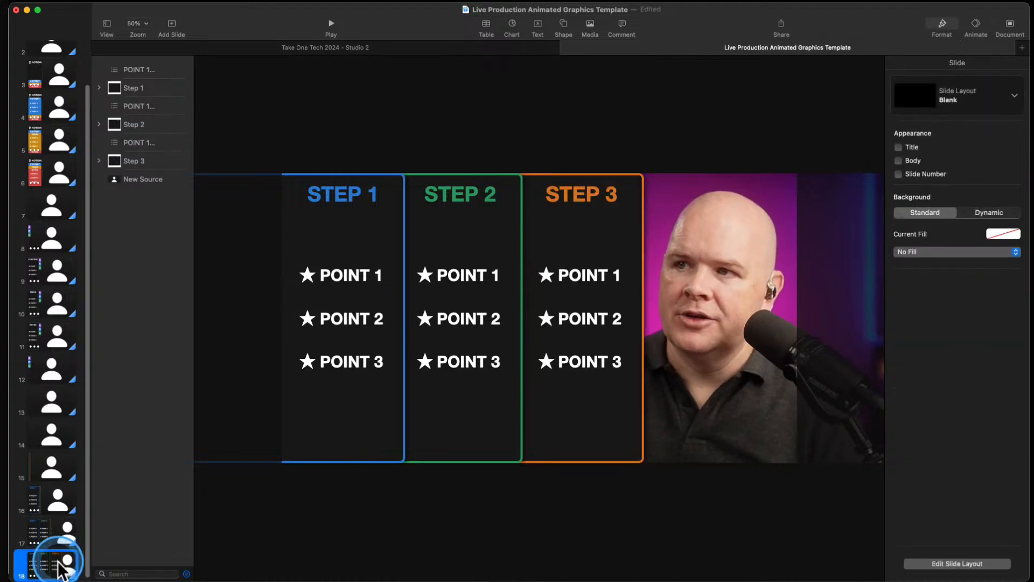
left_click(48, 462)
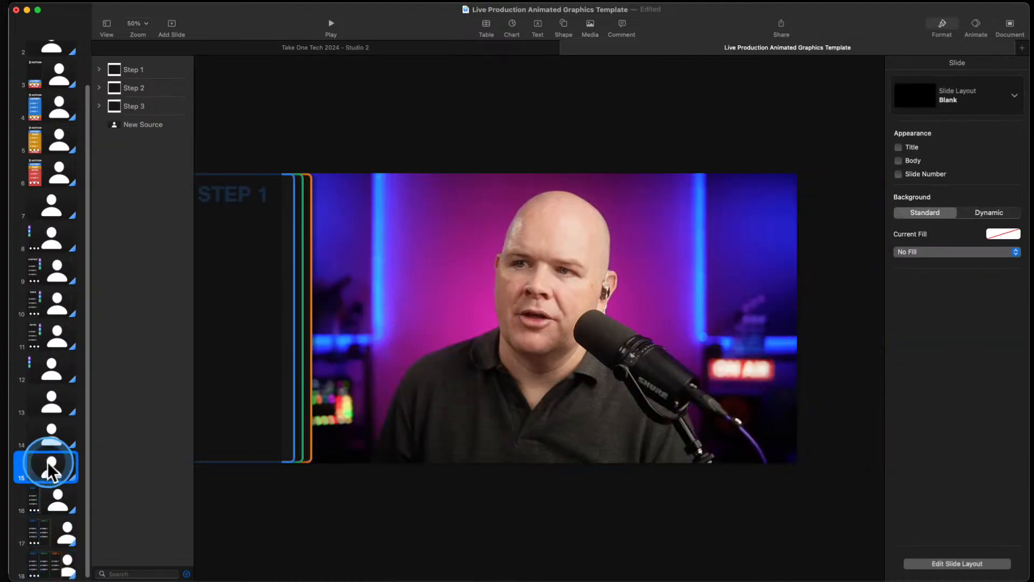
left_click(50, 499)
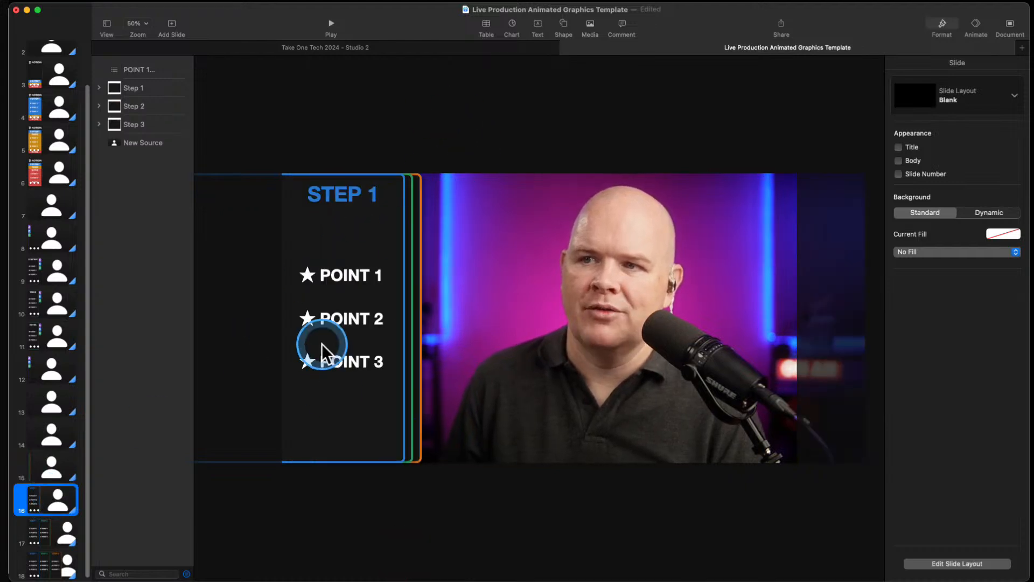
left_click(336, 278)
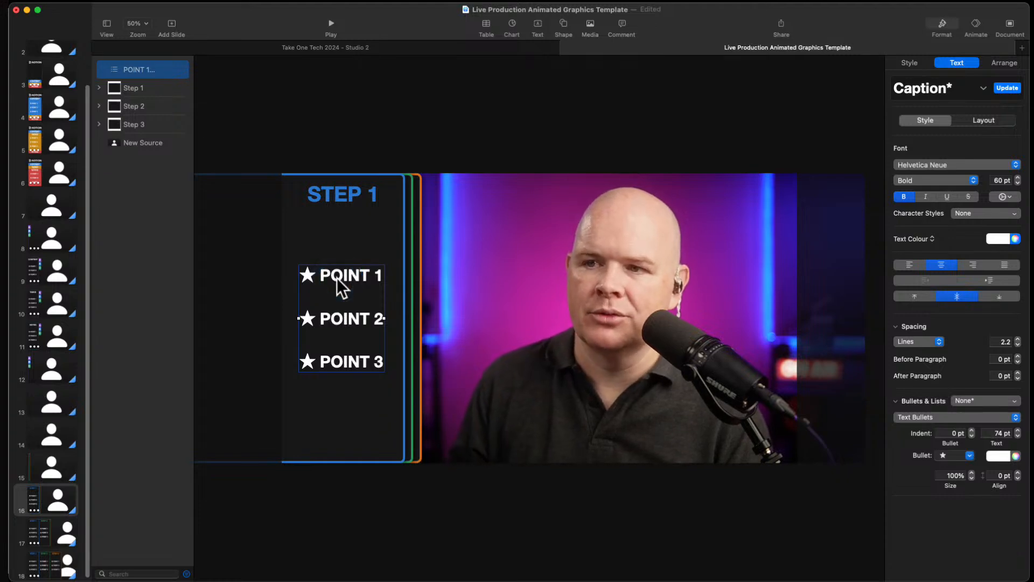
left_click(50, 531)
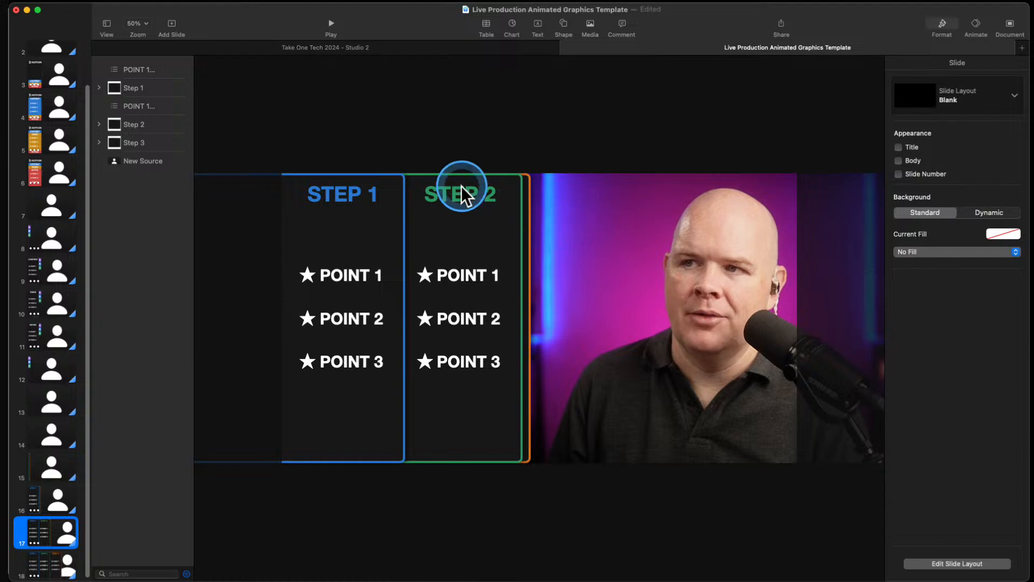
left_click(339, 284)
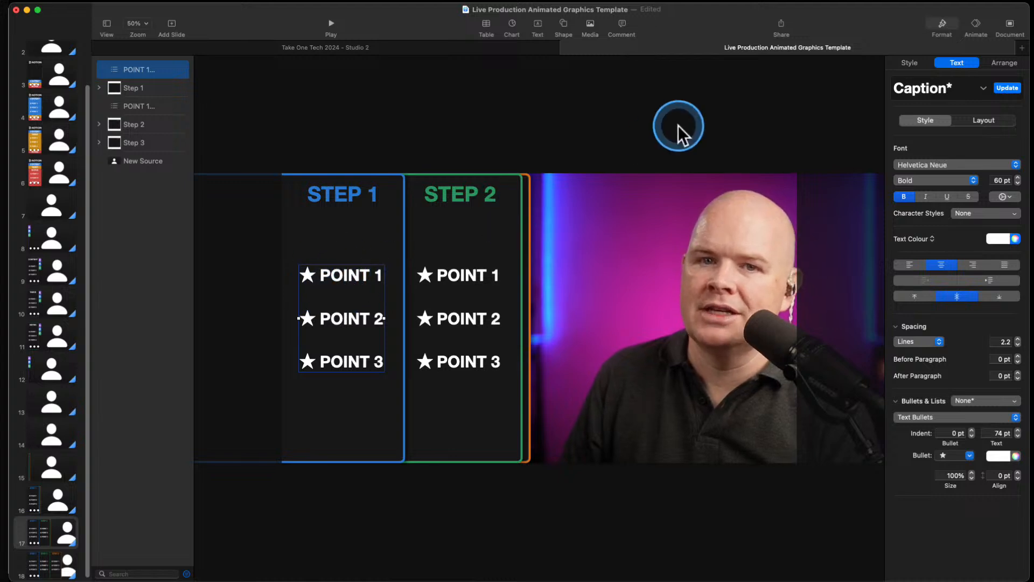
left_click(976, 24)
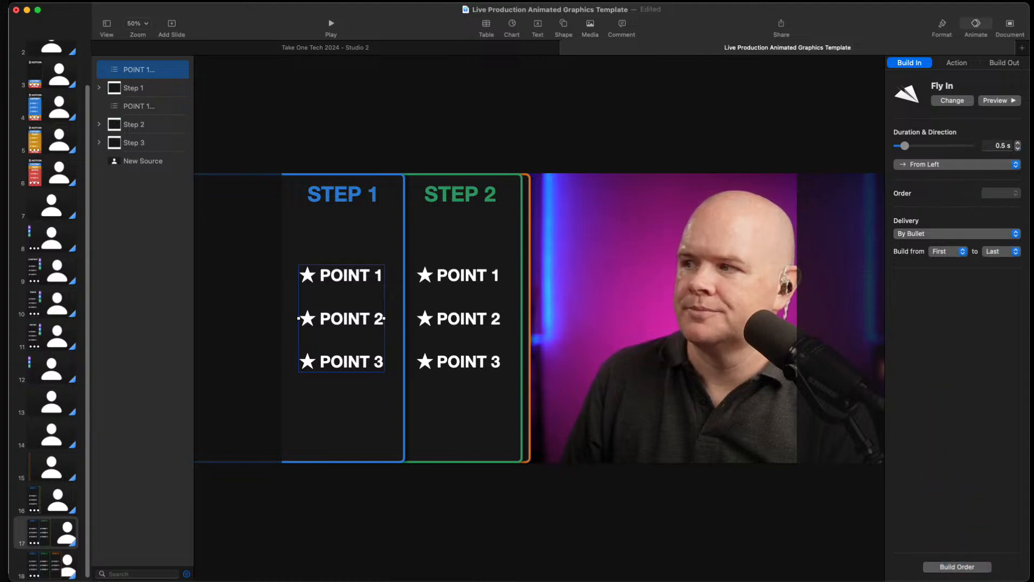
left_click_drag(1031, 377, 701, 146)
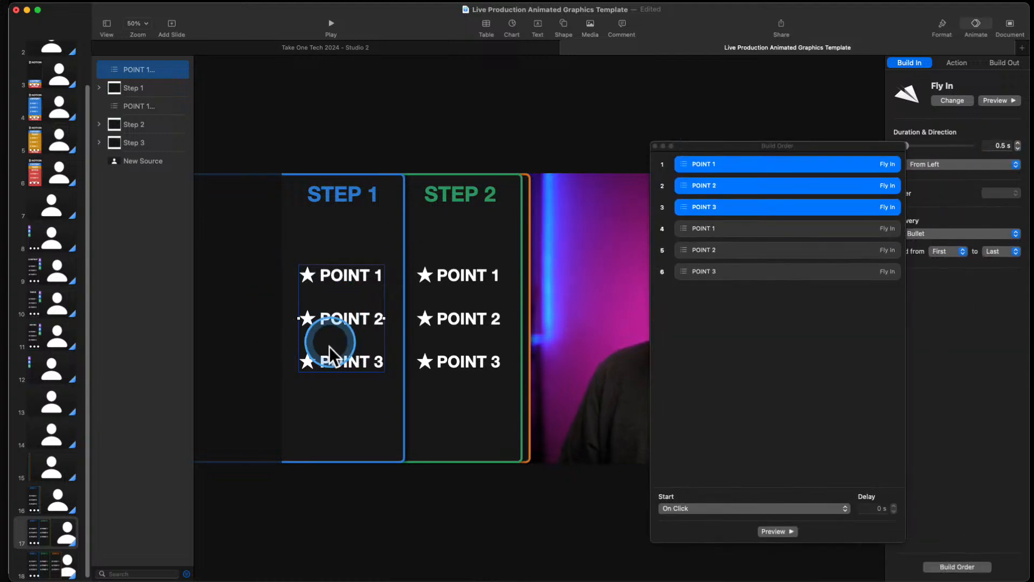
left_click(784, 152)
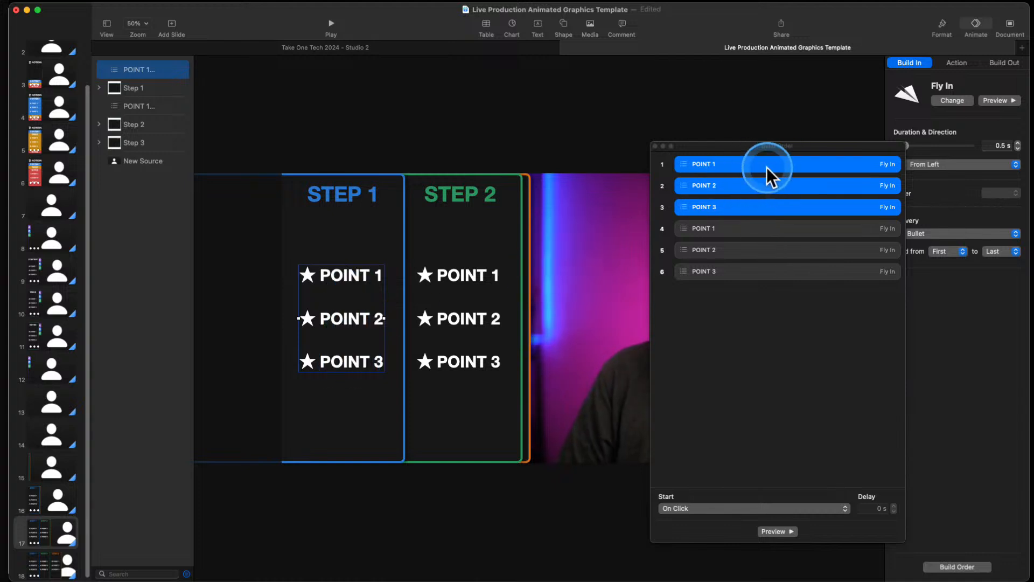
key("Delete")
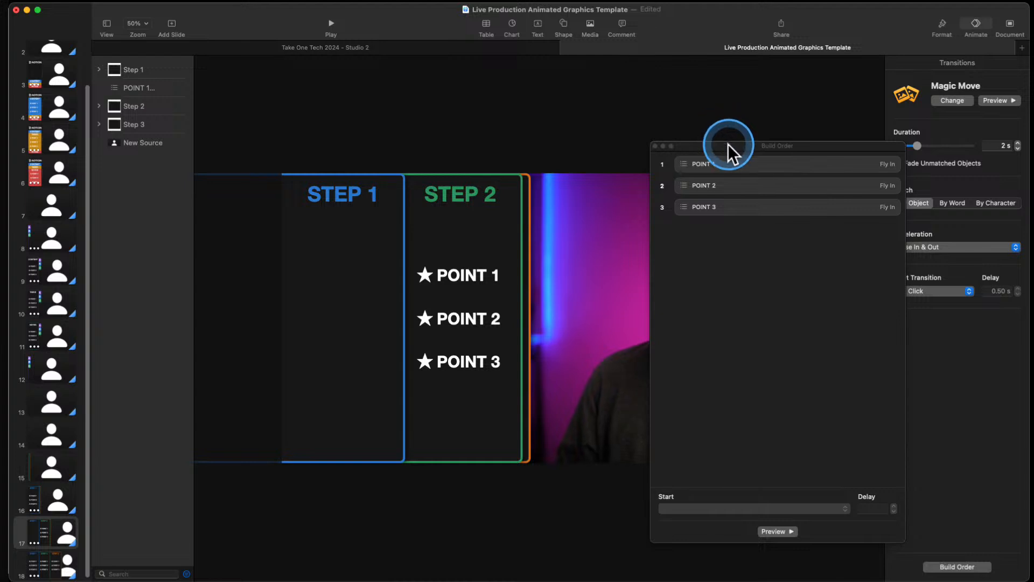
key("super+v")
Remove the Fly In builds of the three Step 1 bullets from slide 17's build order
left_click(751, 209)
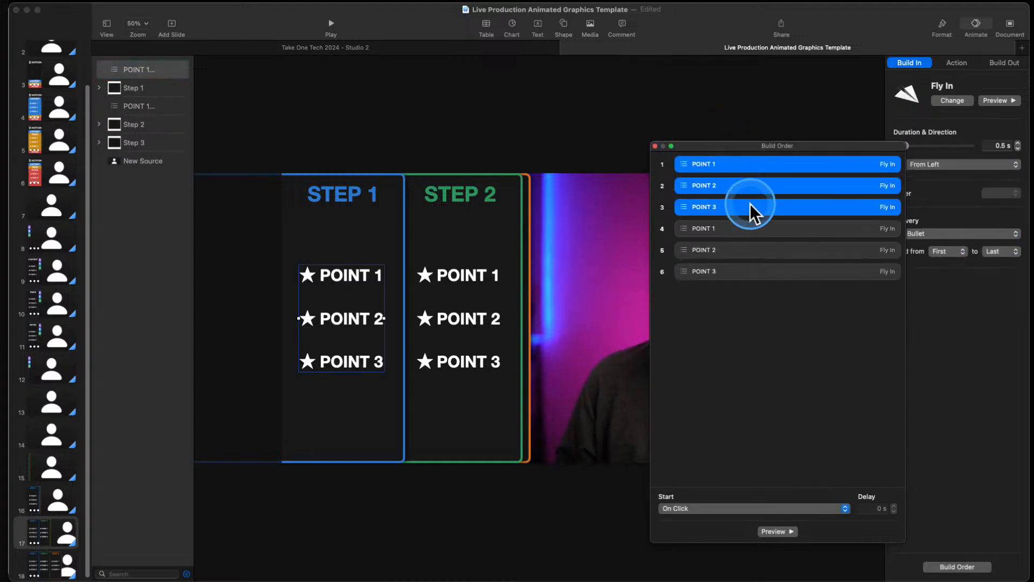
key("Delete")
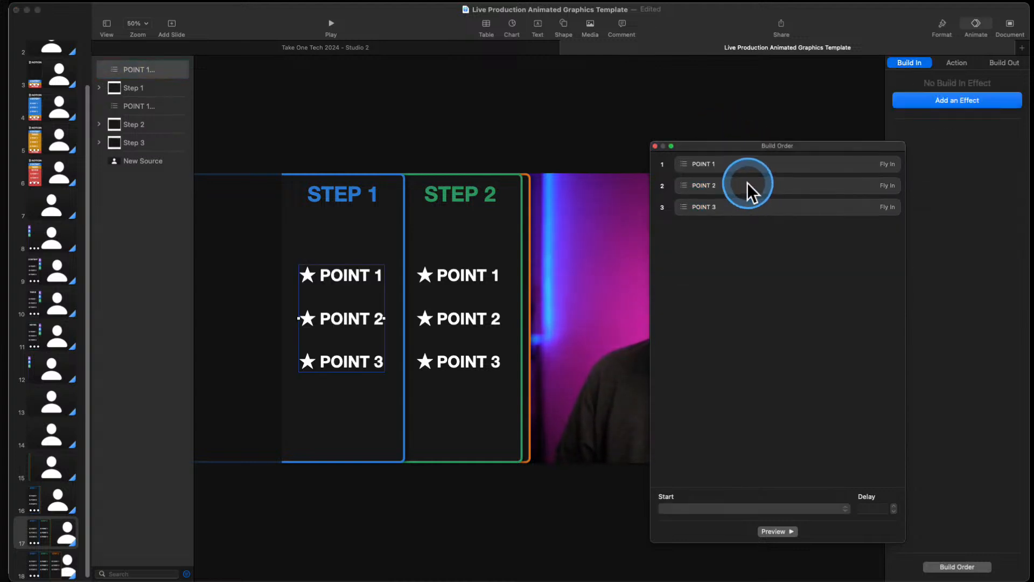
On slide 18, remove the Fly In builds of the Step 1 and Step 2 bullet lists, keeping those of Step 3
left_click_drag(699, 146, 779, 226)
left_click(735, 228)
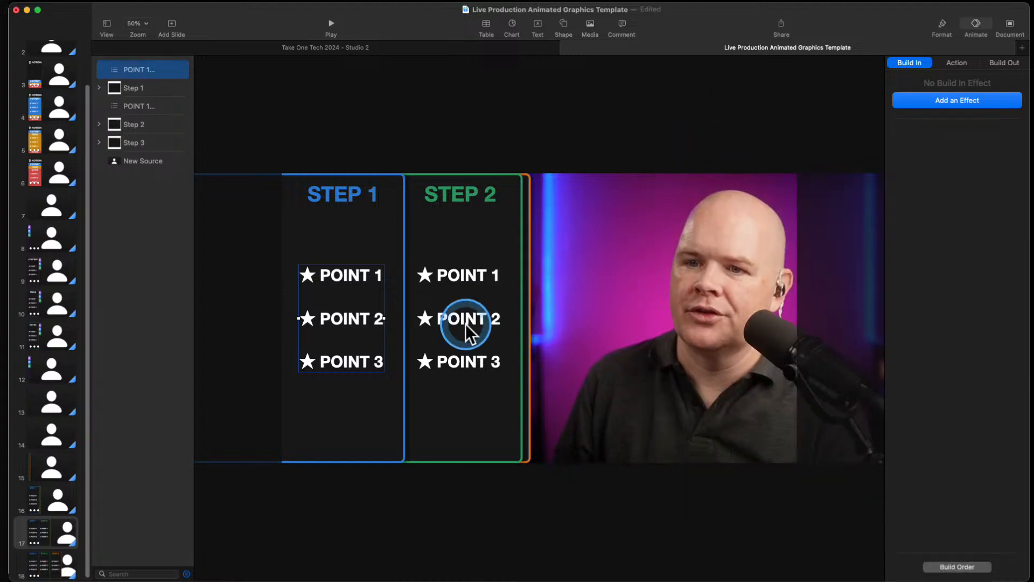
left_click(44, 561)
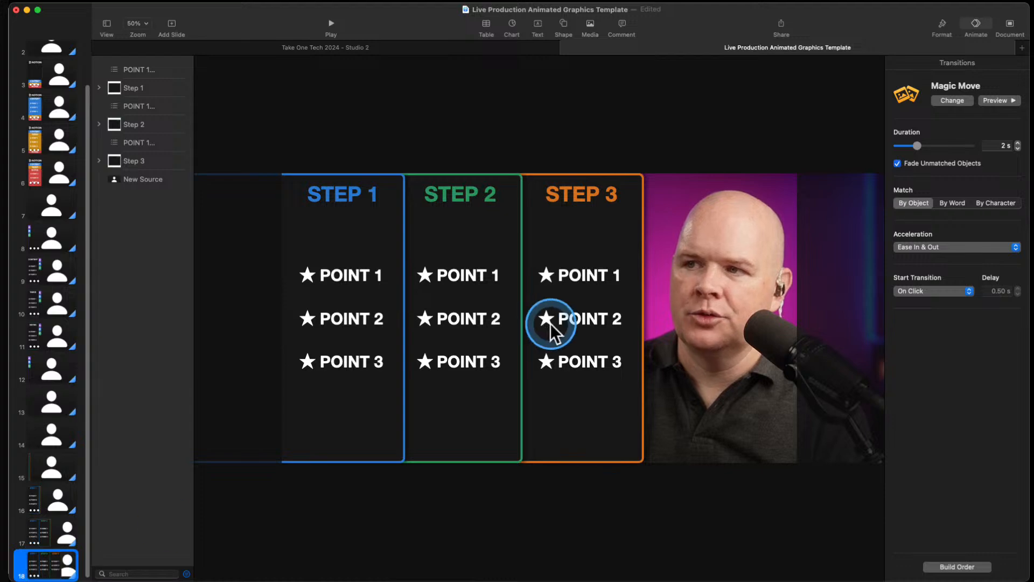
left_click(956, 566)
left_click_drag(1033, 260, 793, 189)
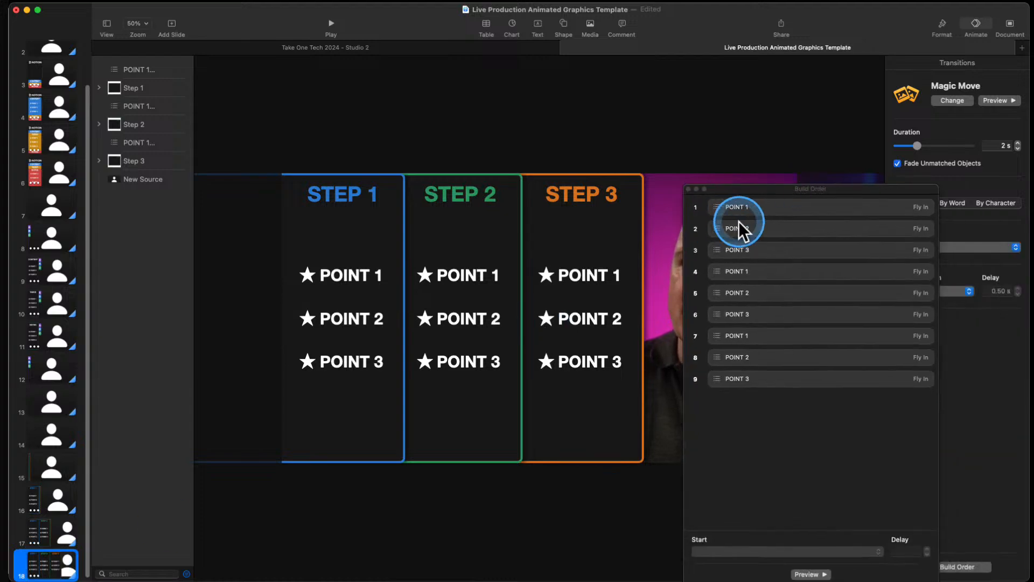
left_click(754, 211)
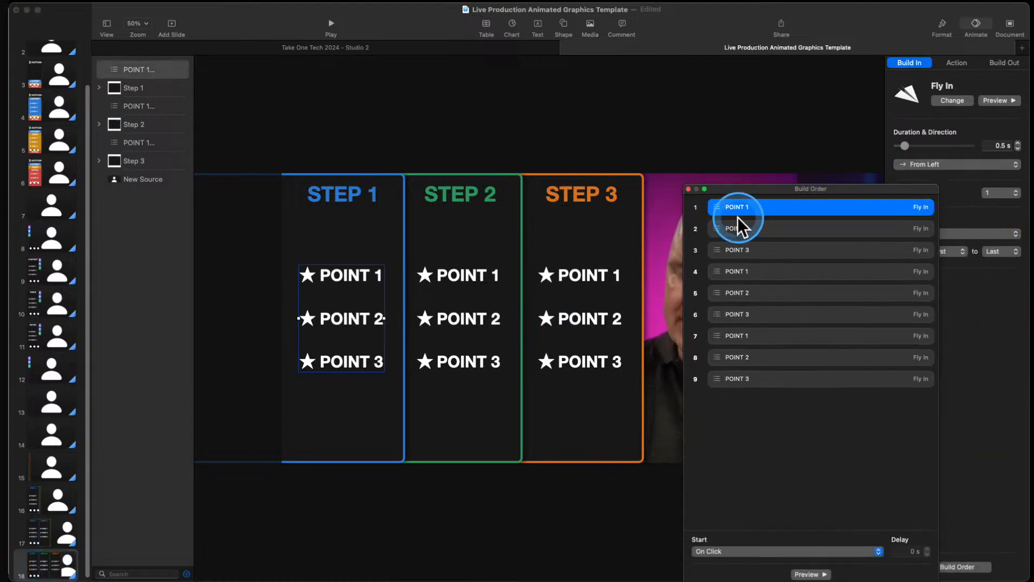
key("Delete")
left_click(739, 209)
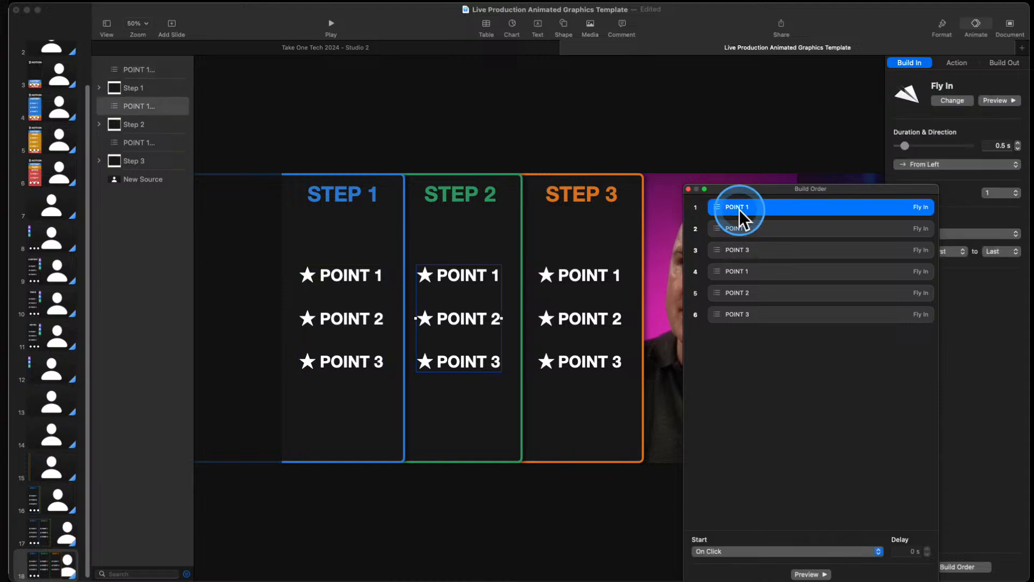
key("Delete")
left_click(747, 216)
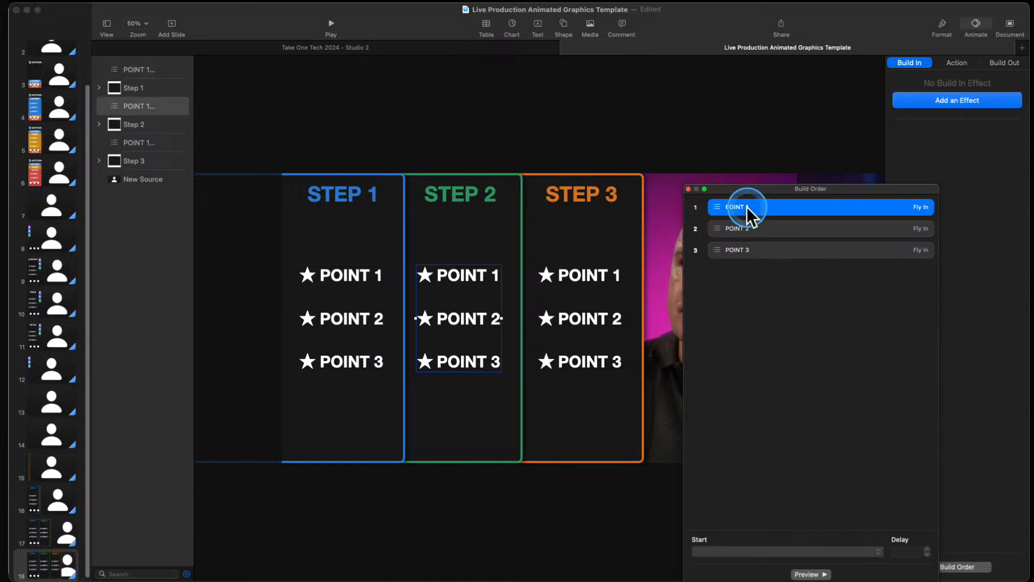
left_click(545, 324)
left_click(688, 189)
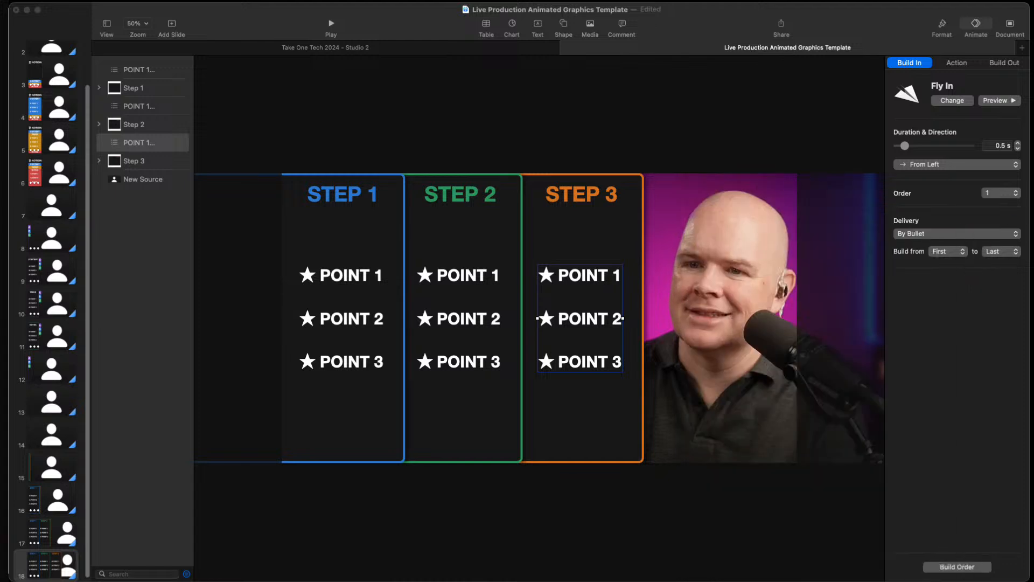
Duplicate slide 14, move the copy to the end of the deck as slide 19, and duplicate that as slide 20
scroll(44, 519, "down", 1)
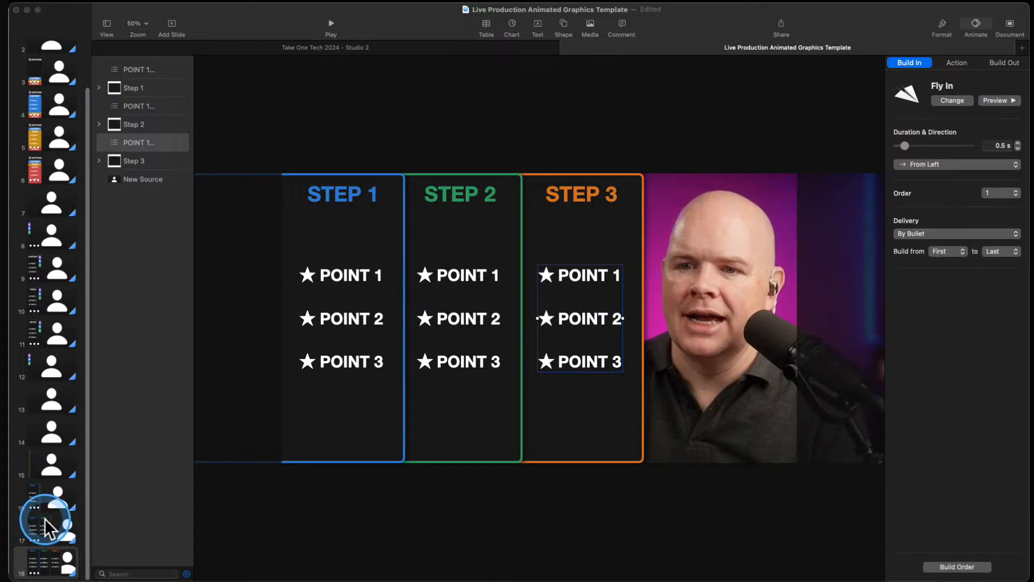
left_click(51, 429)
right_click(50, 431)
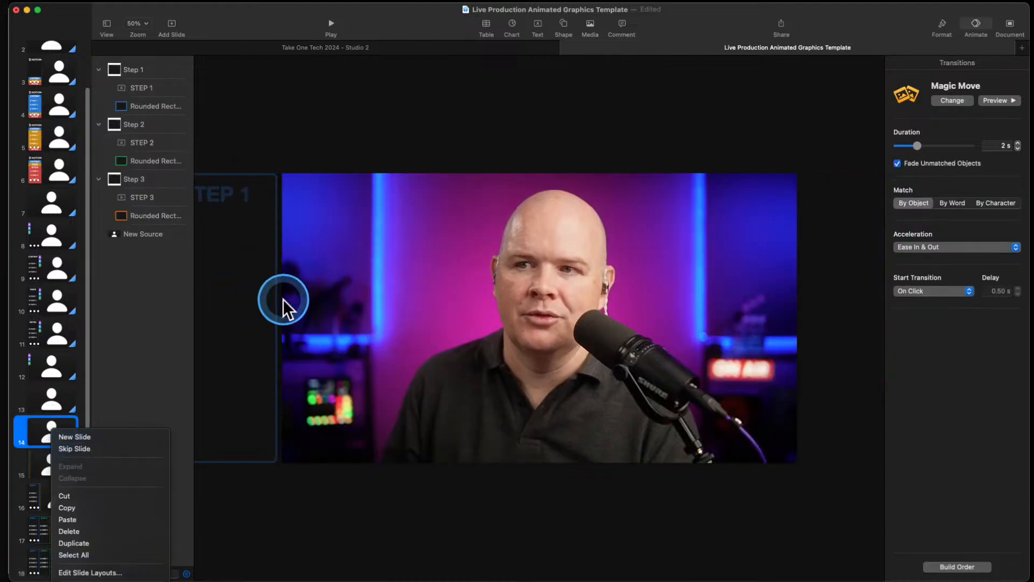
right_click(30, 425)
right_click(28, 425)
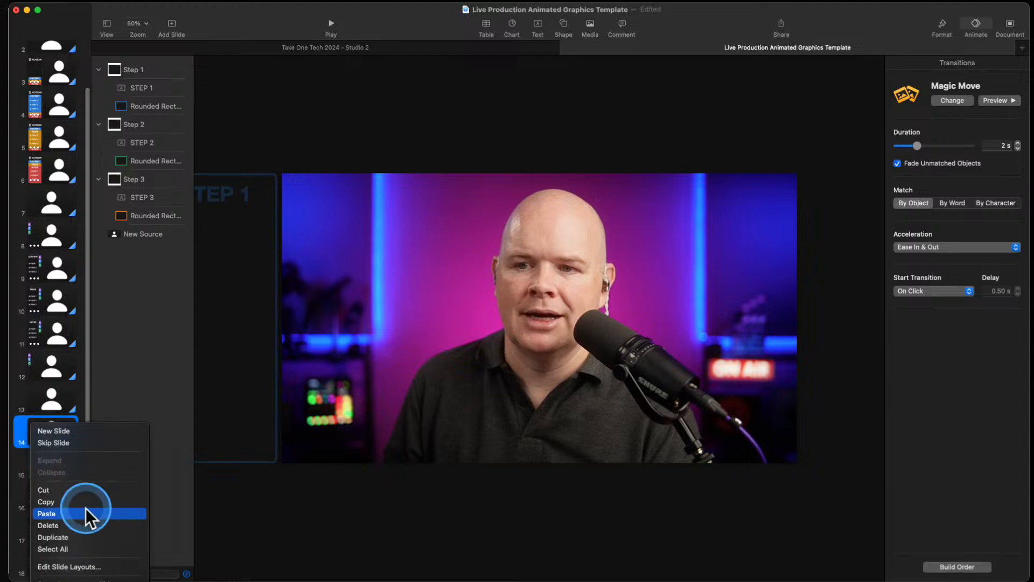
left_click(86, 539)
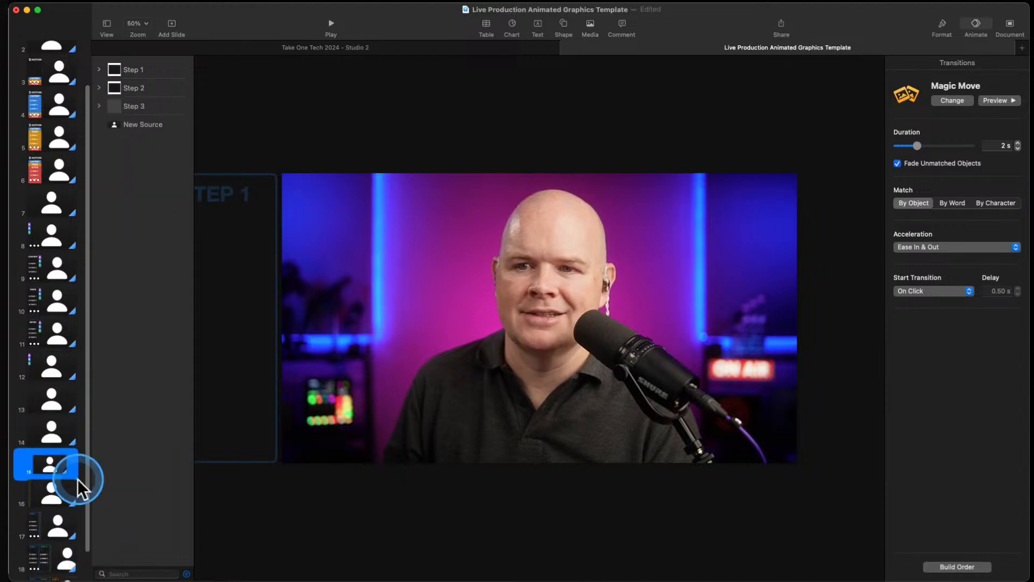
left_click_drag(38, 429, 43, 562)
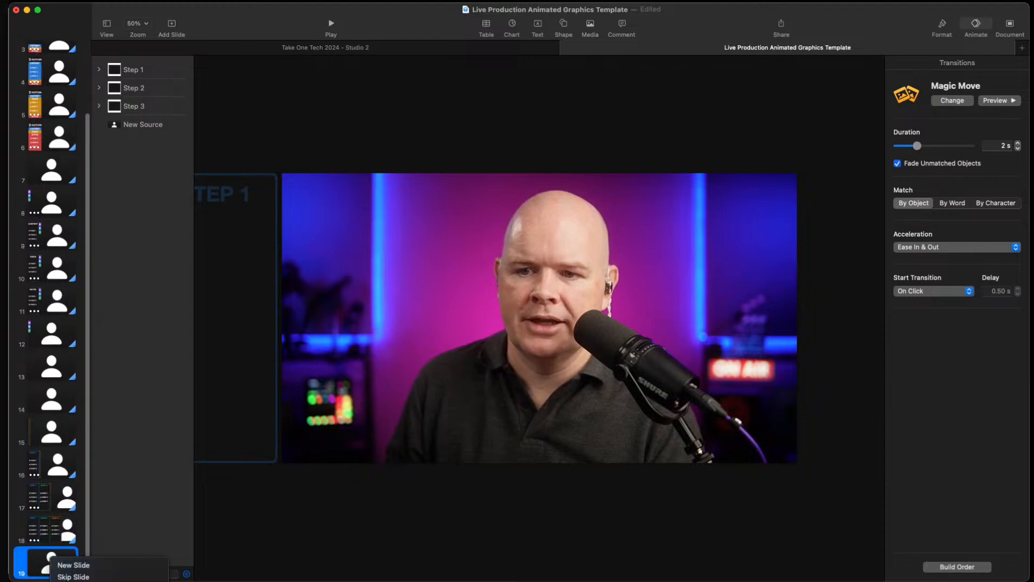
scroll(79, 443, "down", 1)
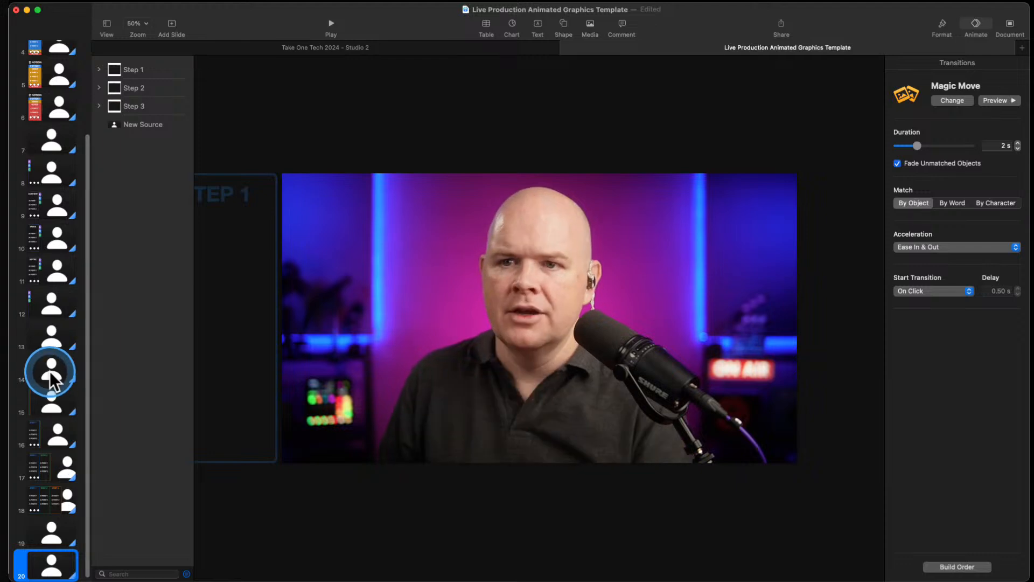
Play the presentation from slide 14 to check the step panel animations
left_click(49, 371)
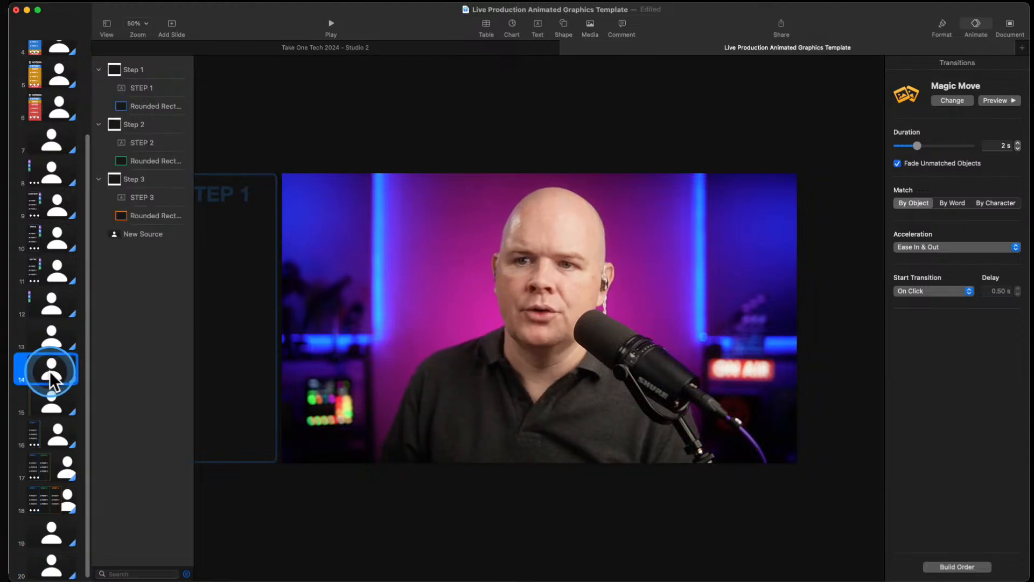
left_click(330, 23)
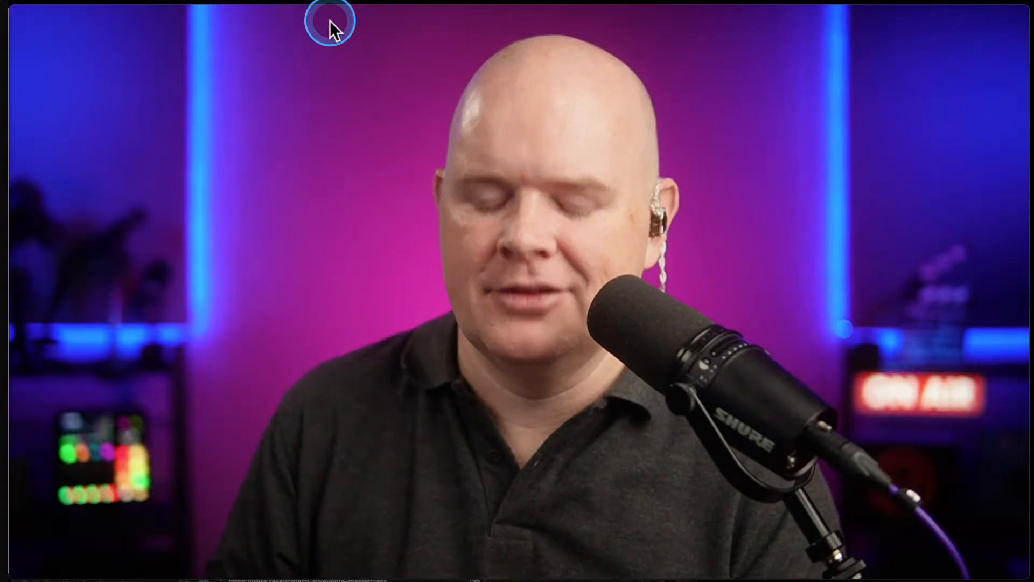
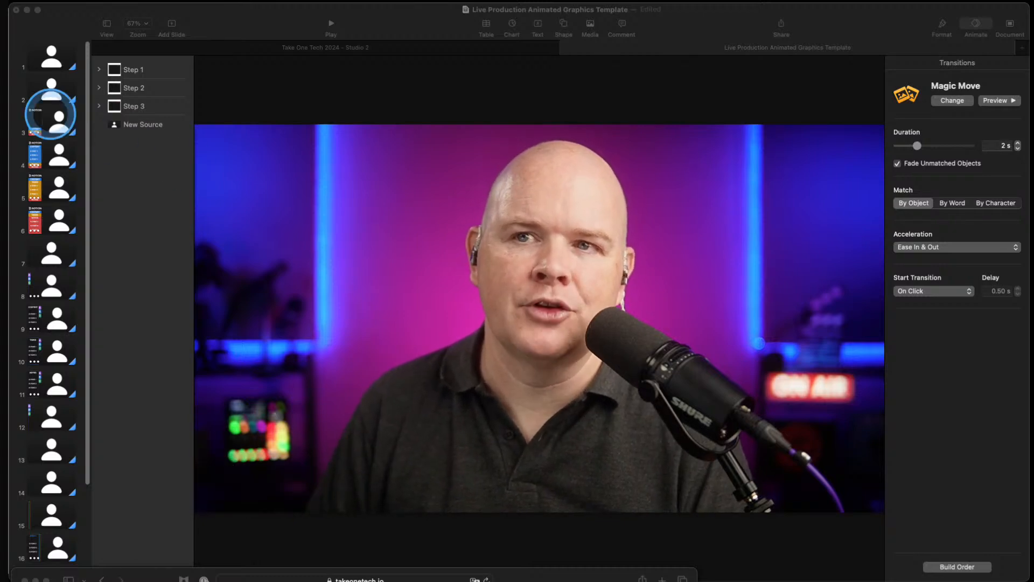
Copy the Notion slides 2 to 7 as a new set and move it to the start of the deck
left_click(47, 116)
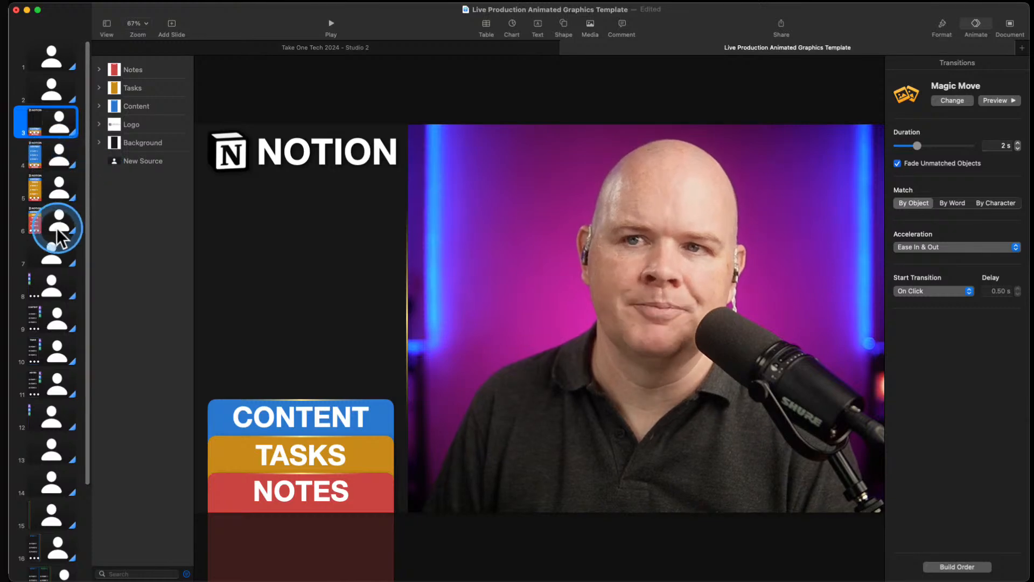
left_click(52, 250)
left_click(55, 135)
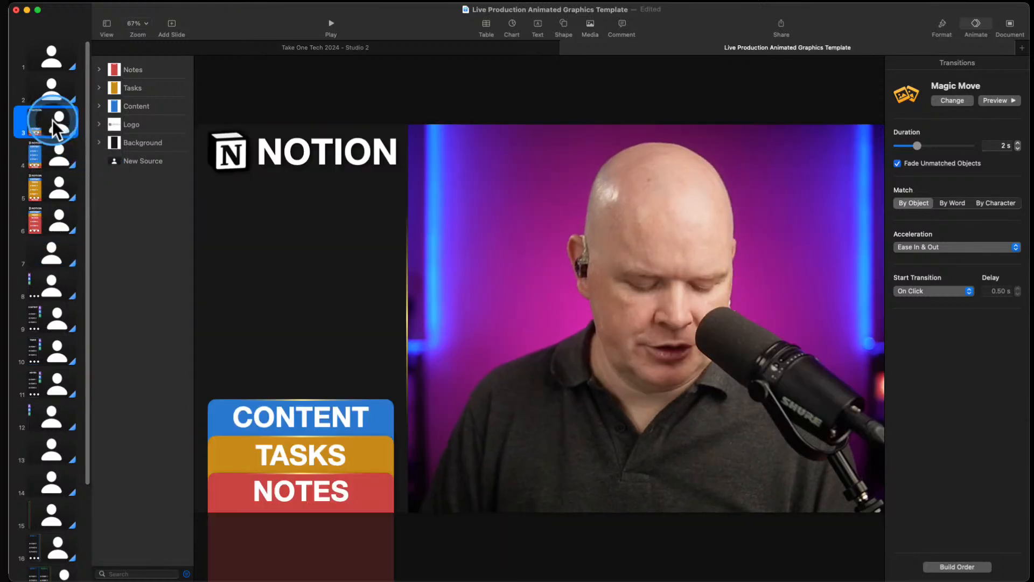
left_click(54, 100)
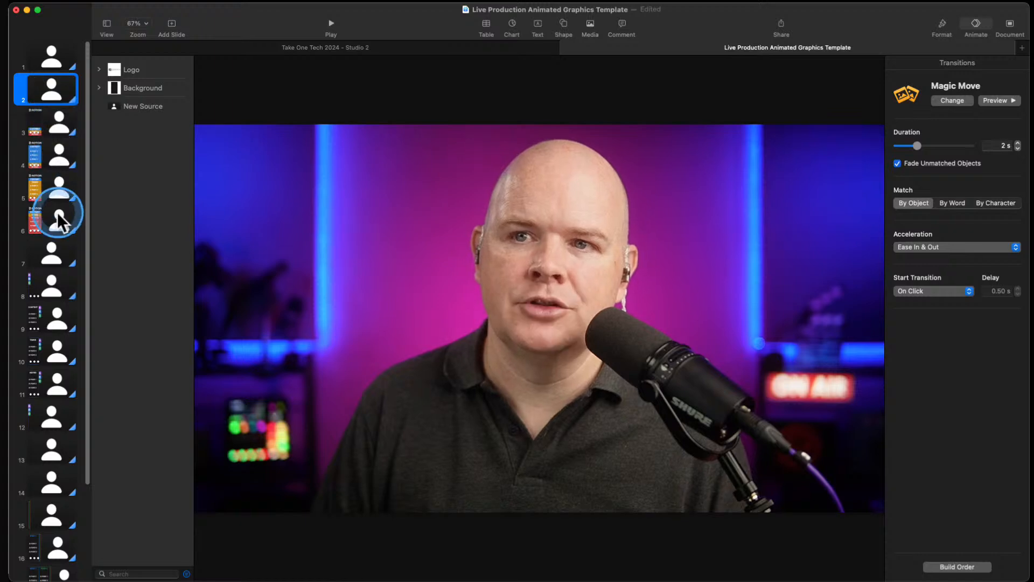
left_click(52, 251, "shift")
right_click(52, 251)
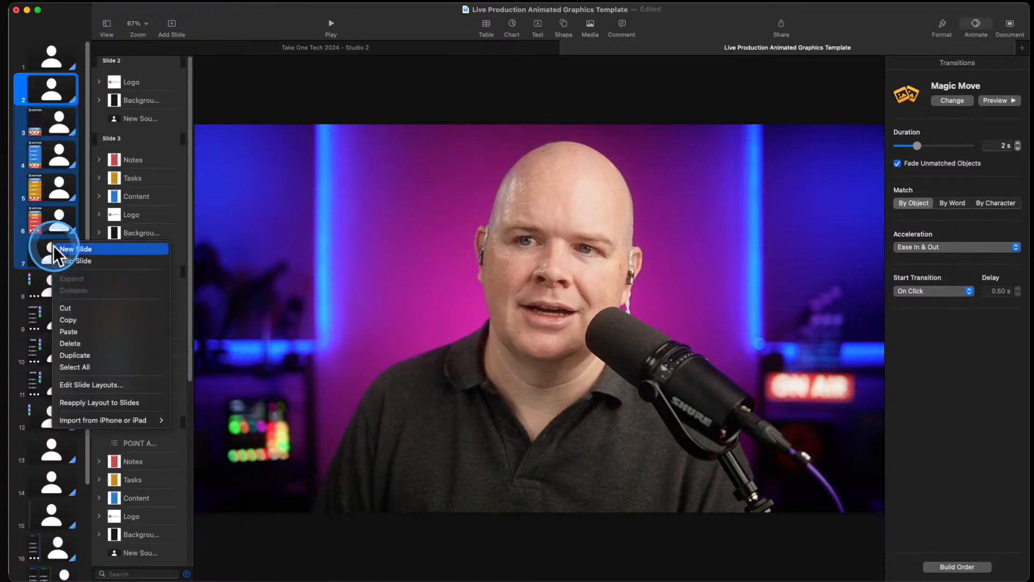
left_click(83, 317)
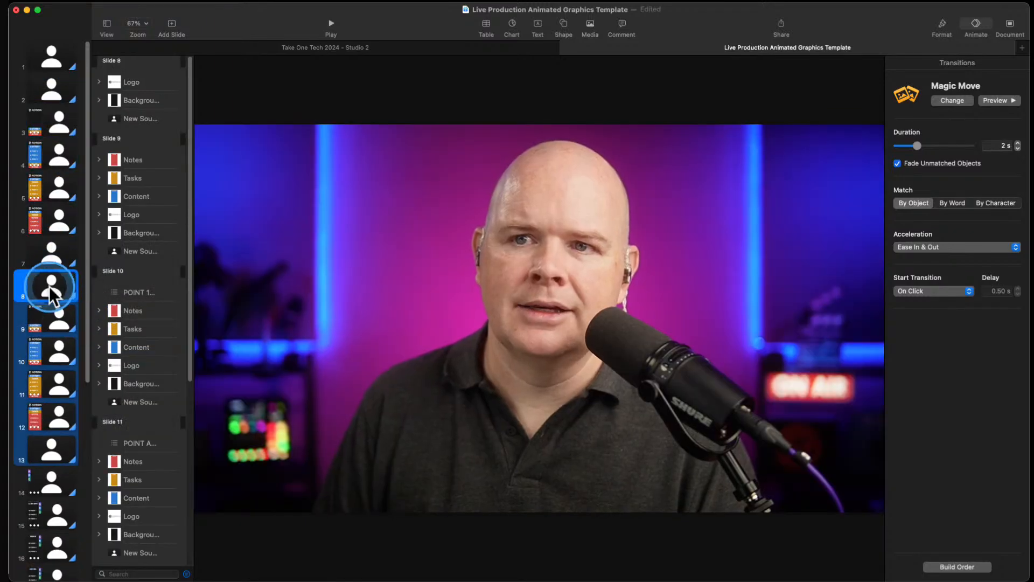
left_click_drag(51, 291, 46, 46)
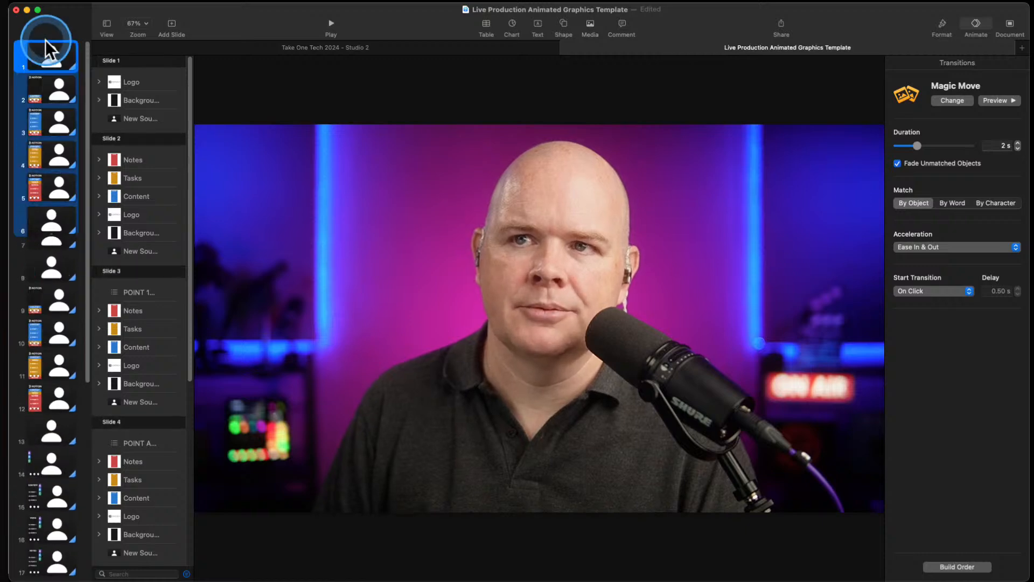
Delete the New Source live video from slide 1
left_click(45, 92)
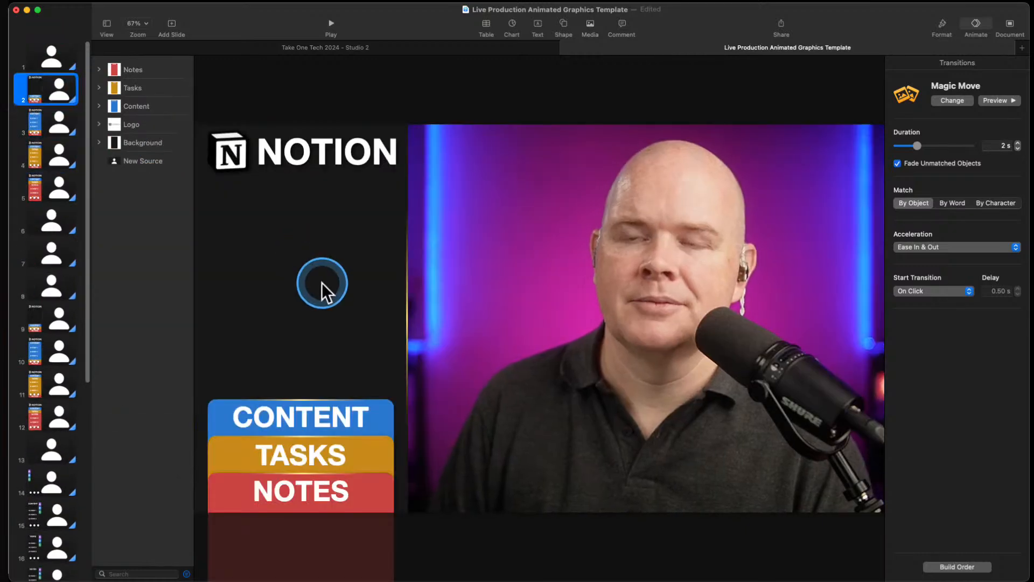
left_click(531, 263)
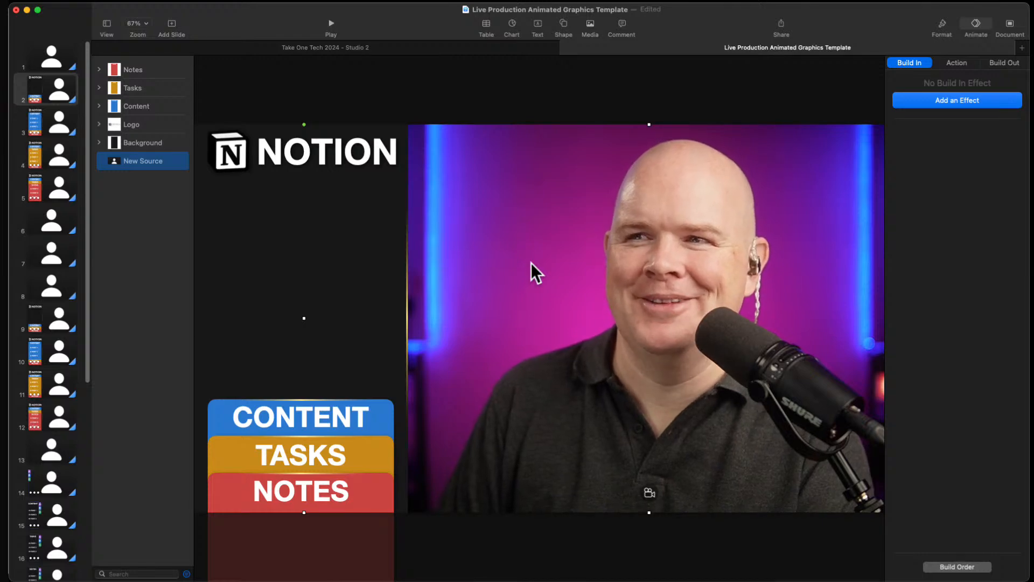
left_click(48, 64)
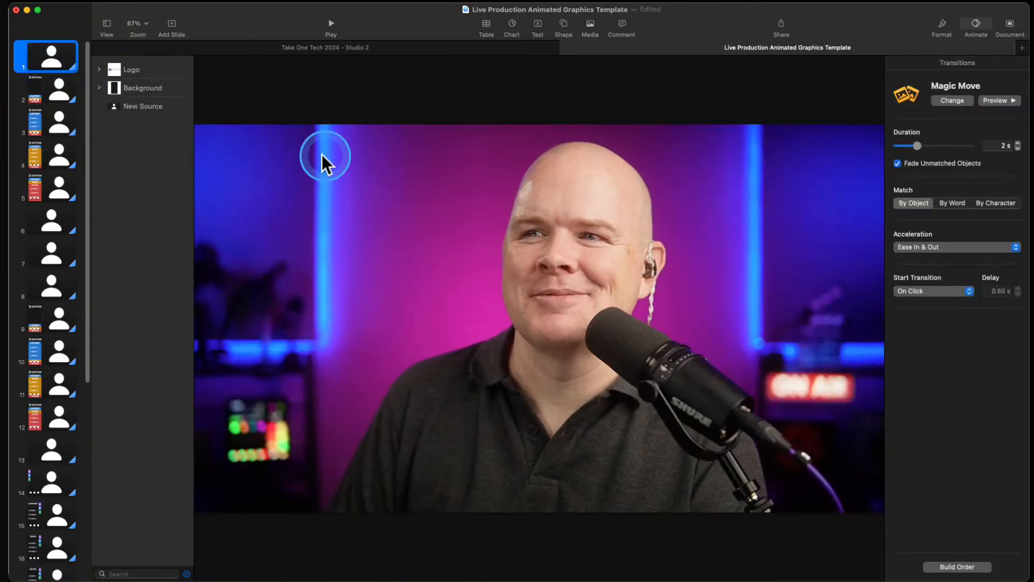
left_click(332, 160)
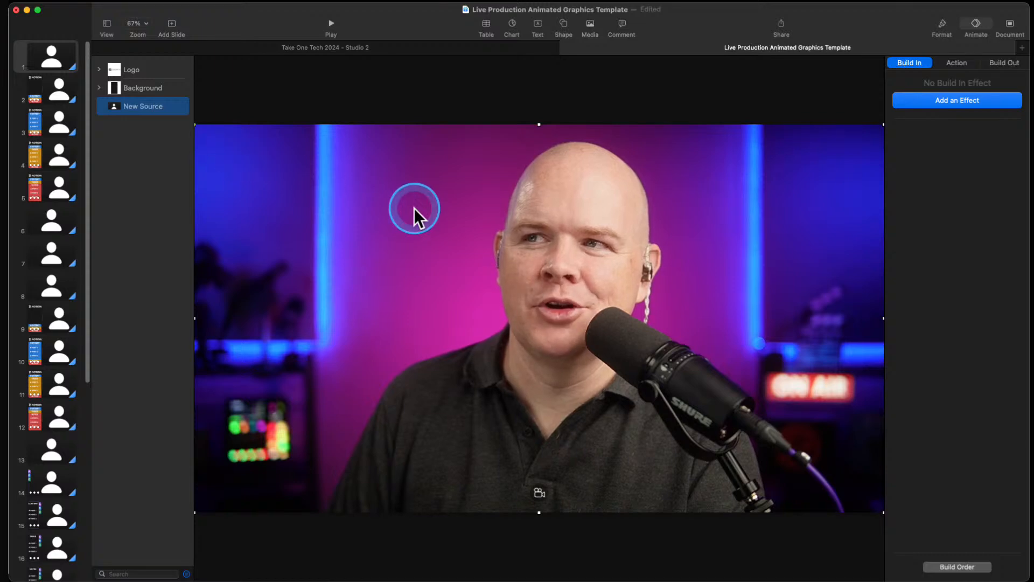
key("Delete")
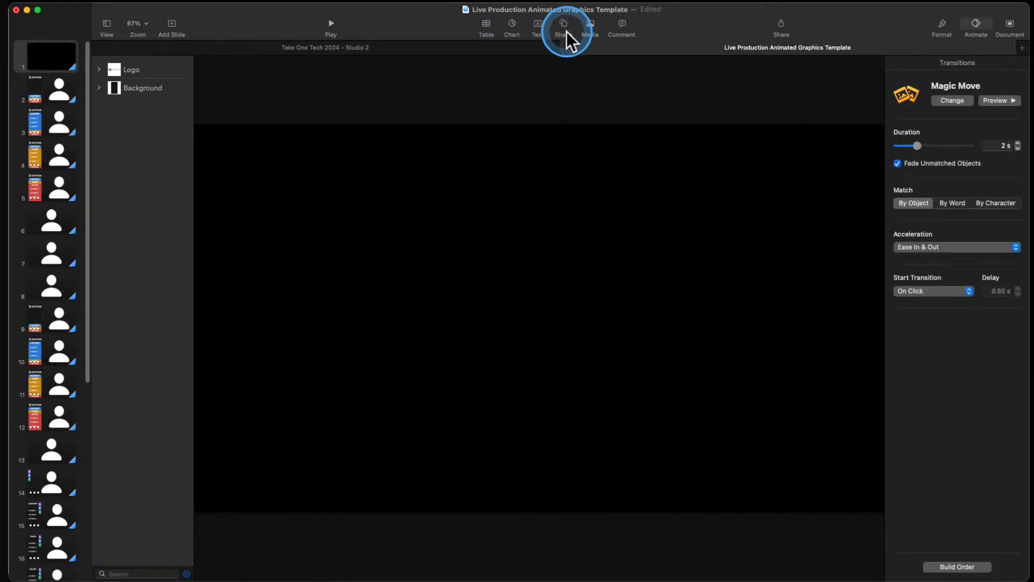
left_click(563, 27)
left_click(572, 108)
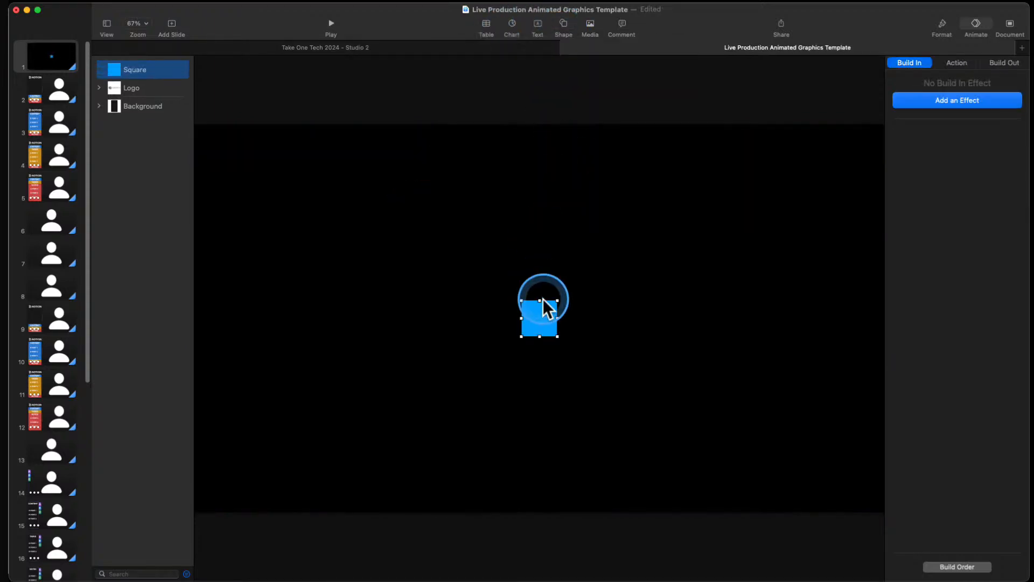
left_click_drag(525, 306, 157, 106)
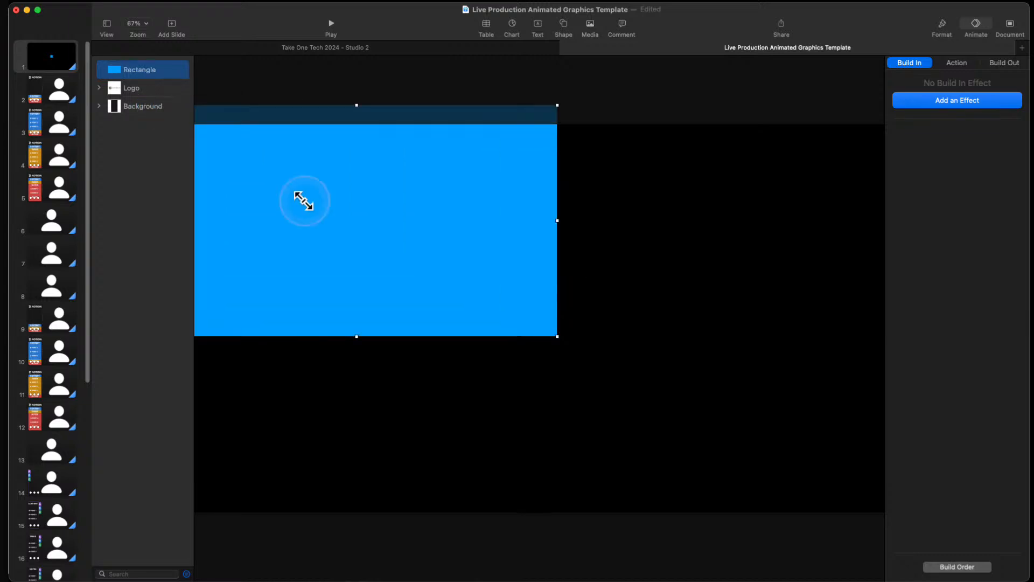
left_click_drag(556, 336, 689, 418)
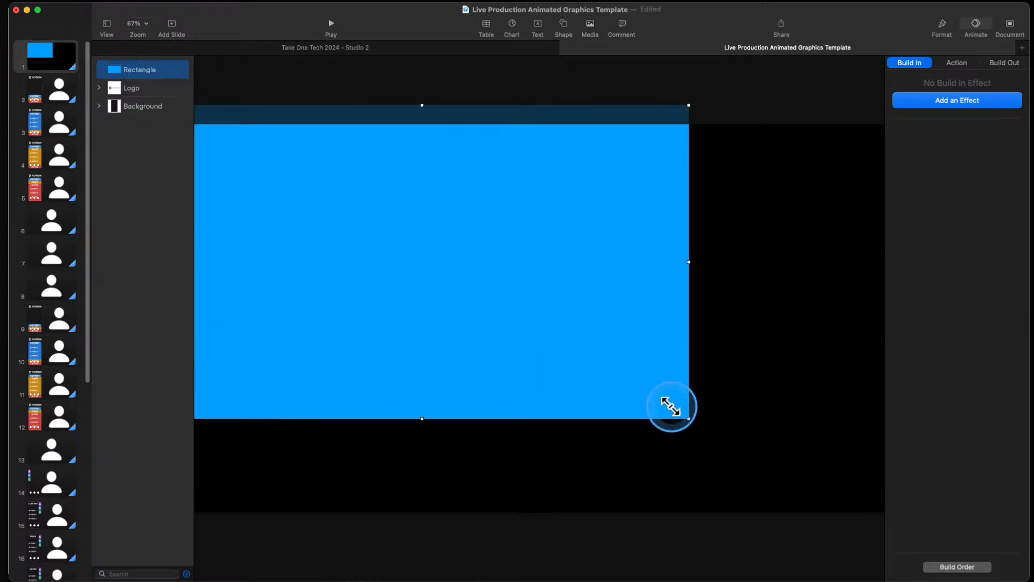
key("Delete")
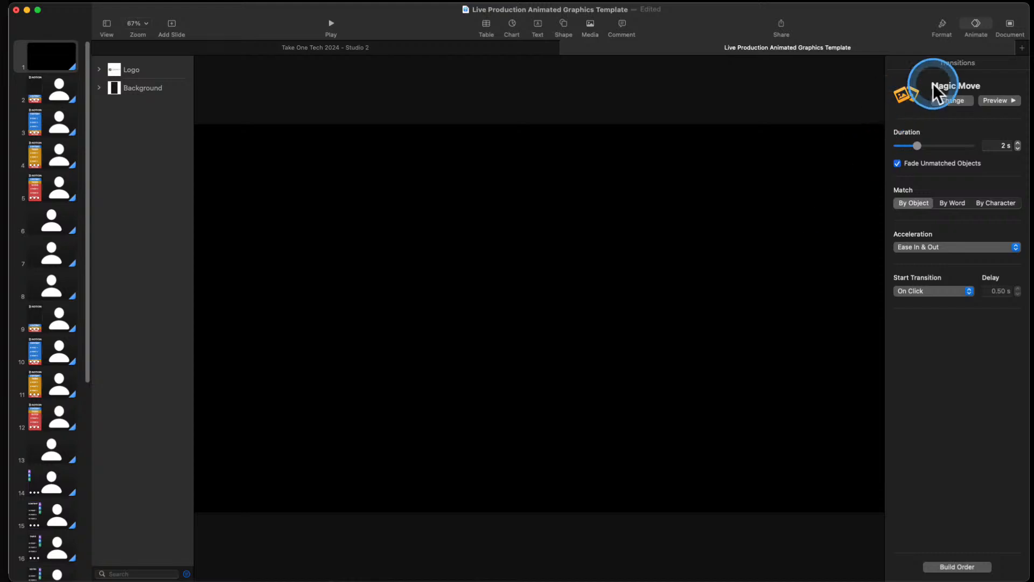
Give slide 1 a green Colour Fill background
left_click(940, 26)
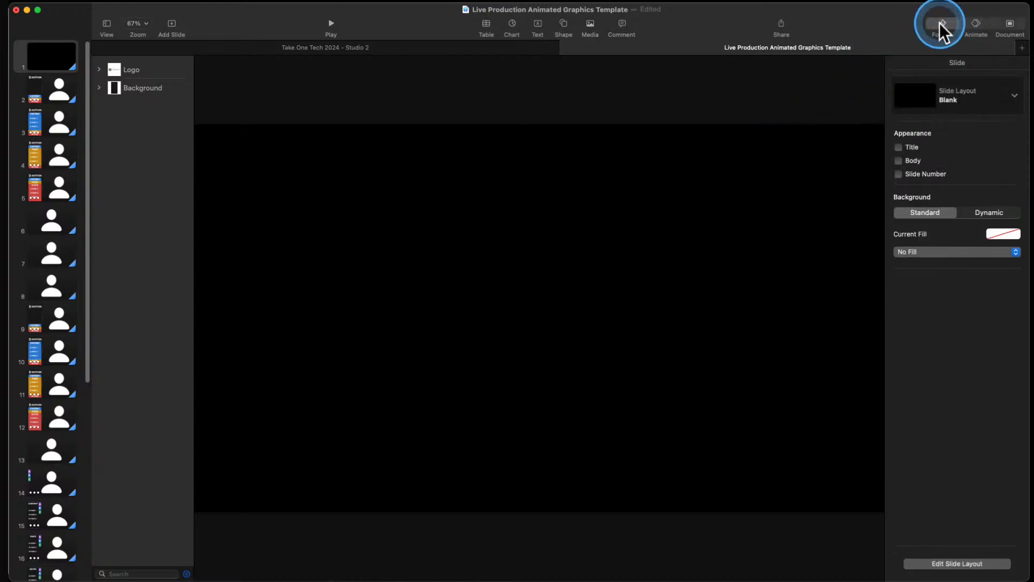
left_click(952, 250)
left_click(925, 264)
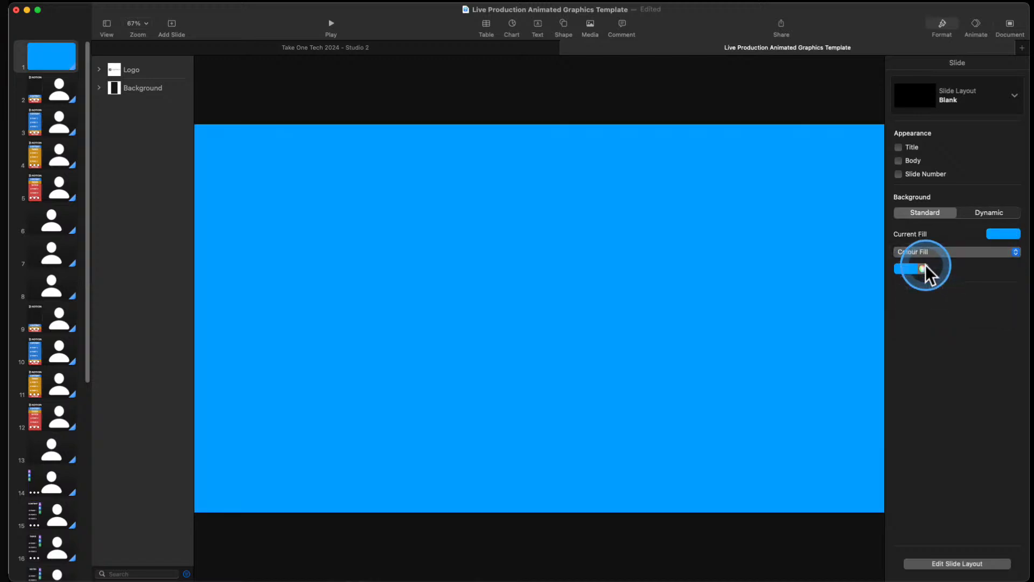
left_click(913, 268)
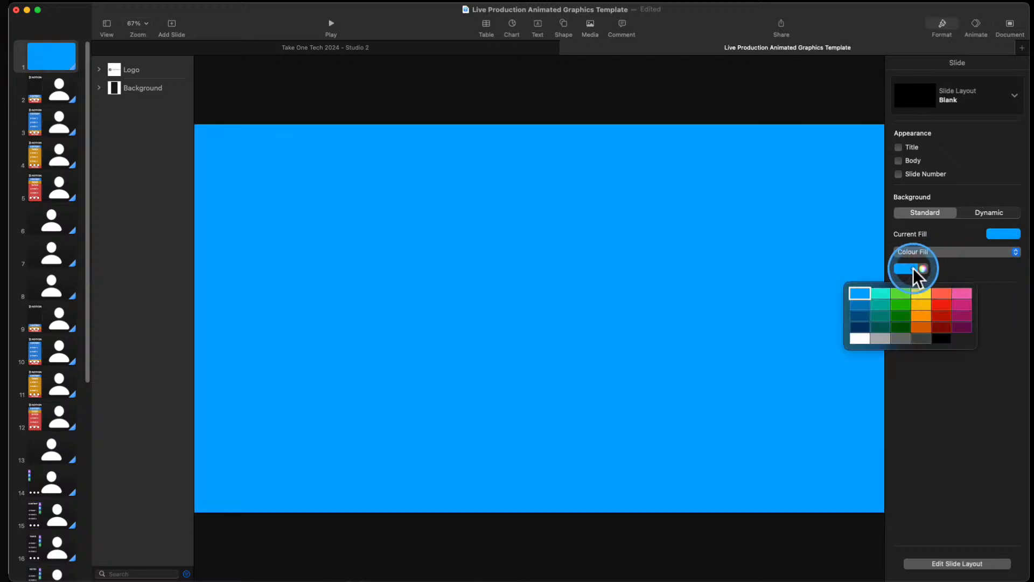
left_click(902, 305)
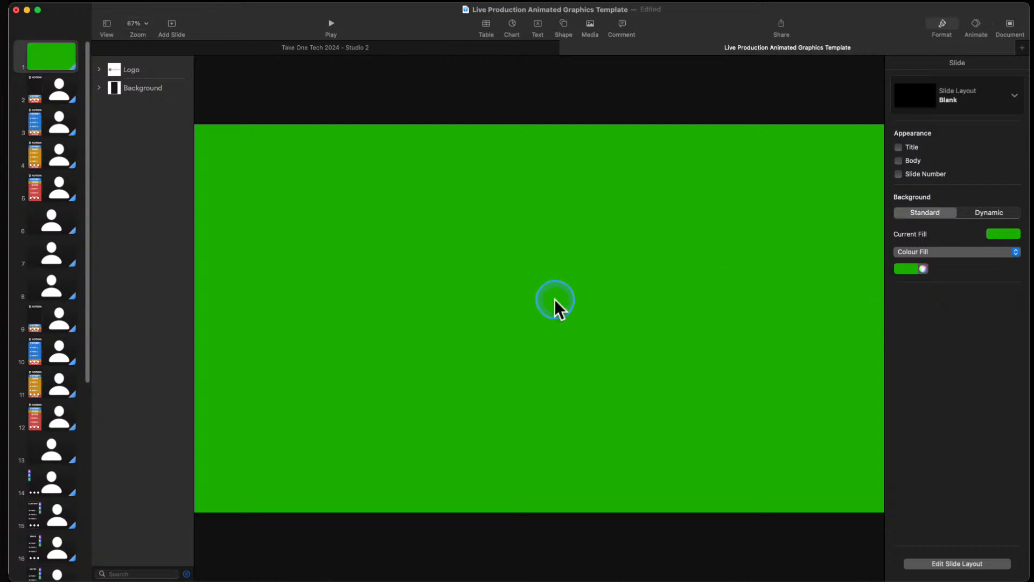
Delete the New Source live video from slides 2 to 6
left_click(57, 91)
left_click(586, 329)
key("Delete")
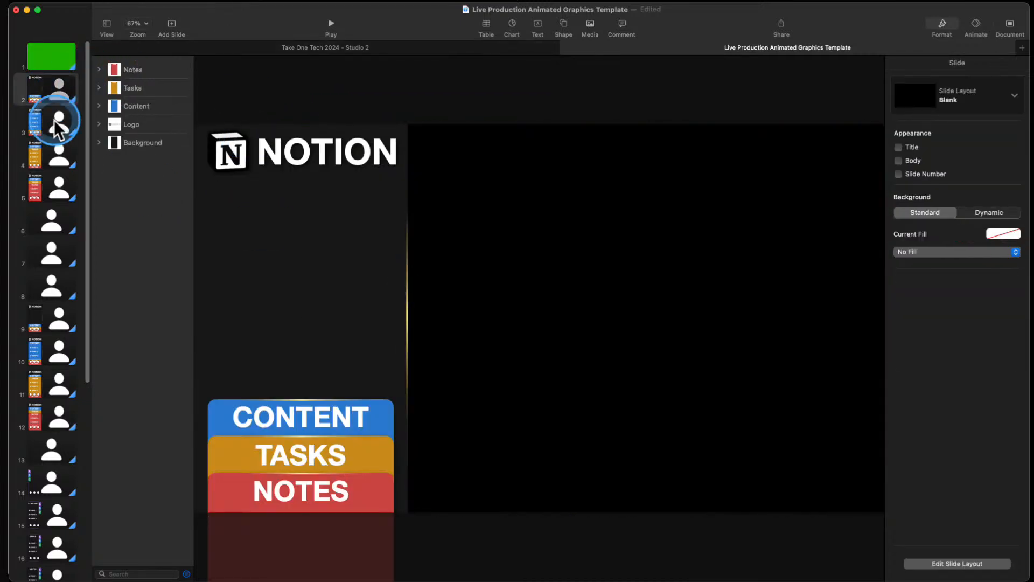
left_click(64, 130)
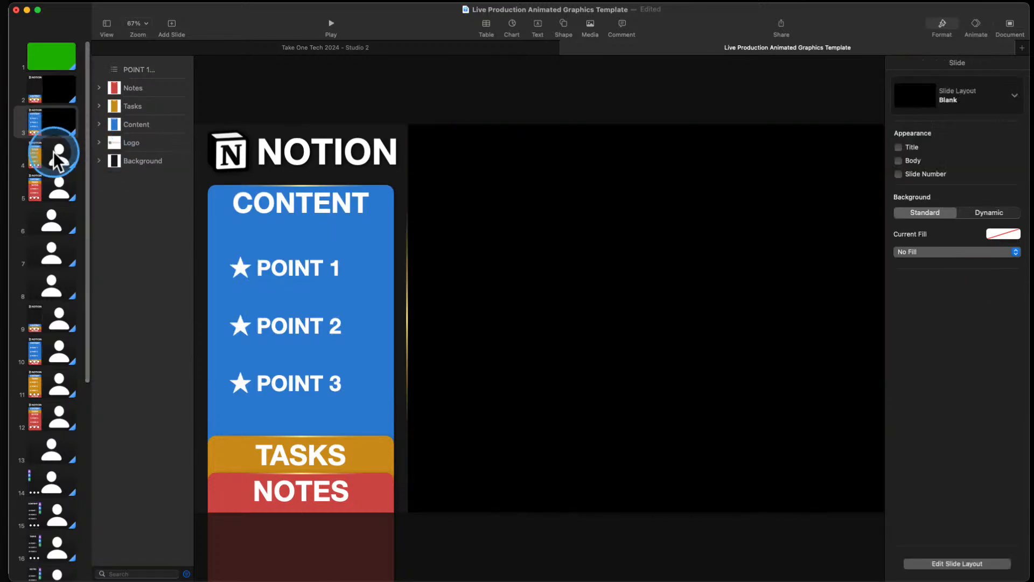
left_click(54, 154)
left_click(63, 180)
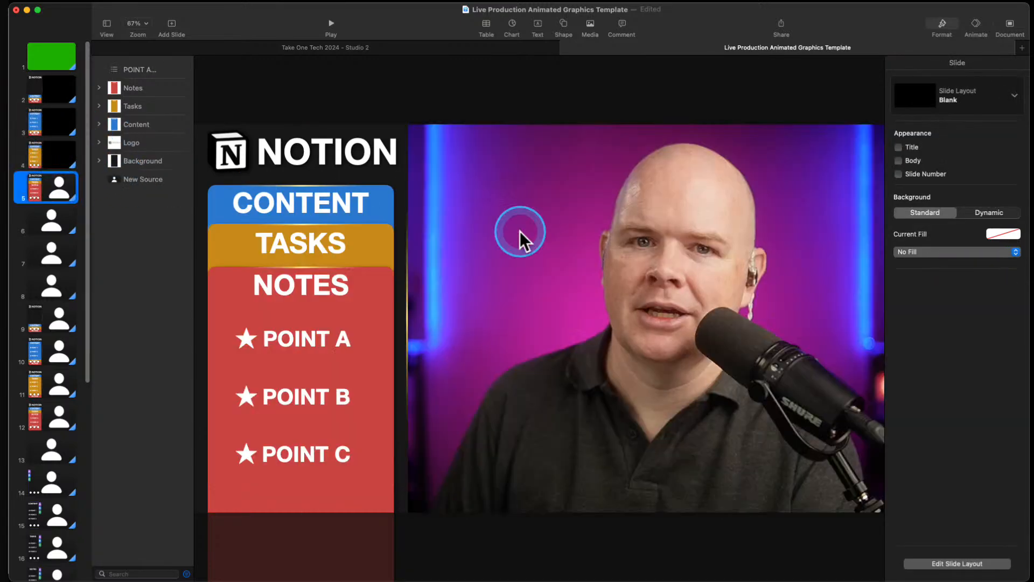
left_click(54, 225)
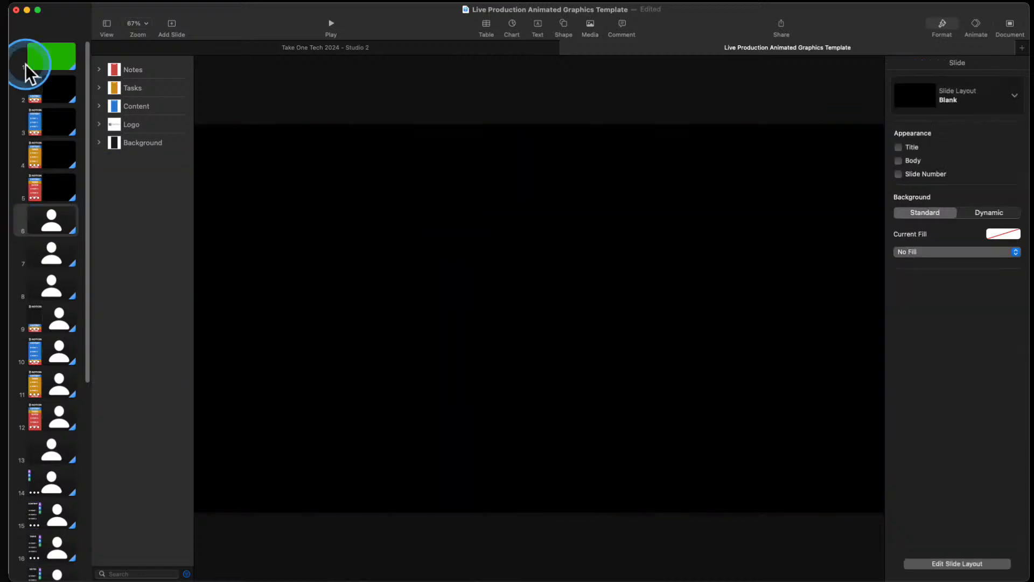
Give slides 2 to 6 a green Colour Fill background
left_click(59, 100)
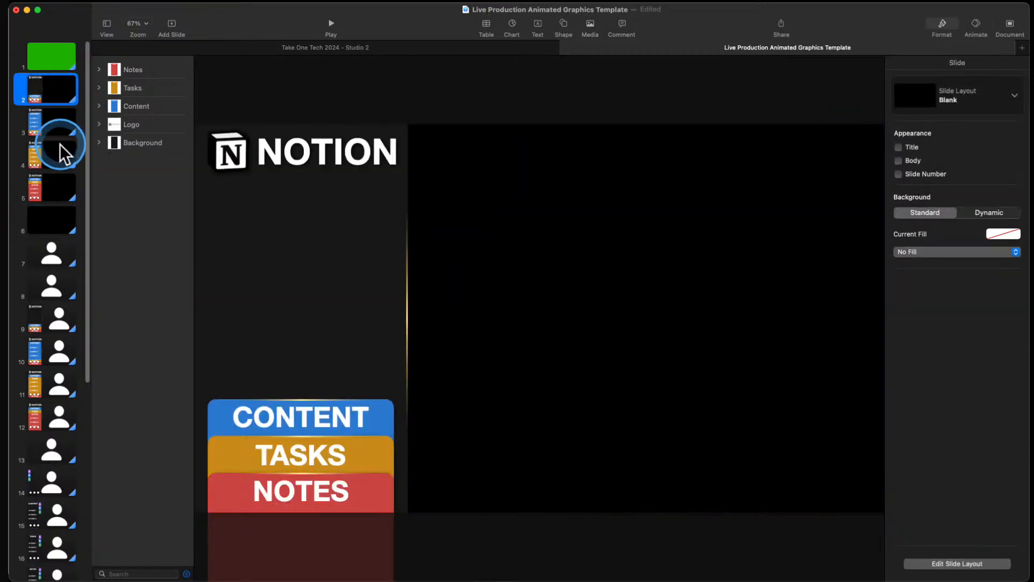
left_click(52, 222, "shift")
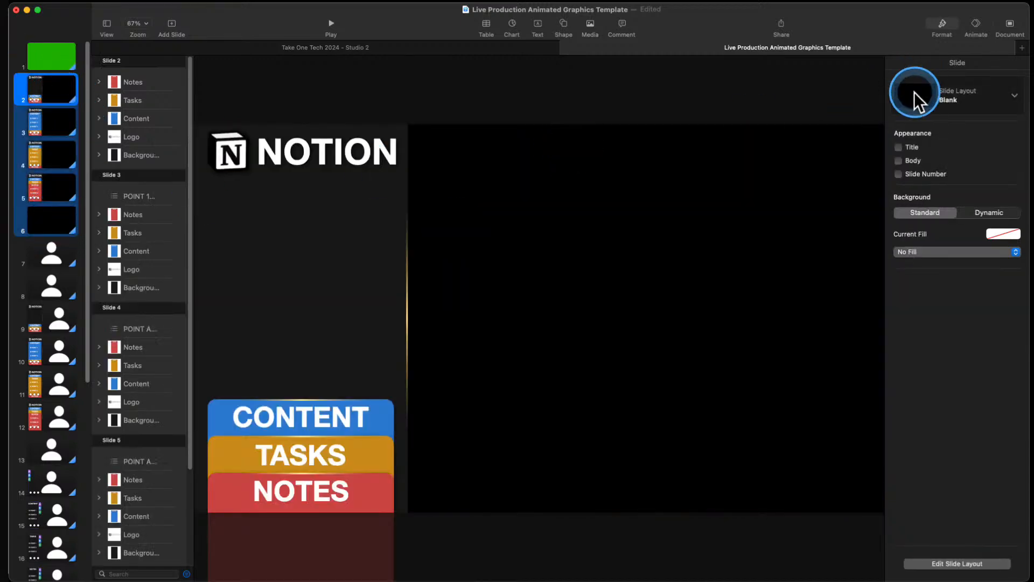
left_click(929, 248)
left_click(922, 263)
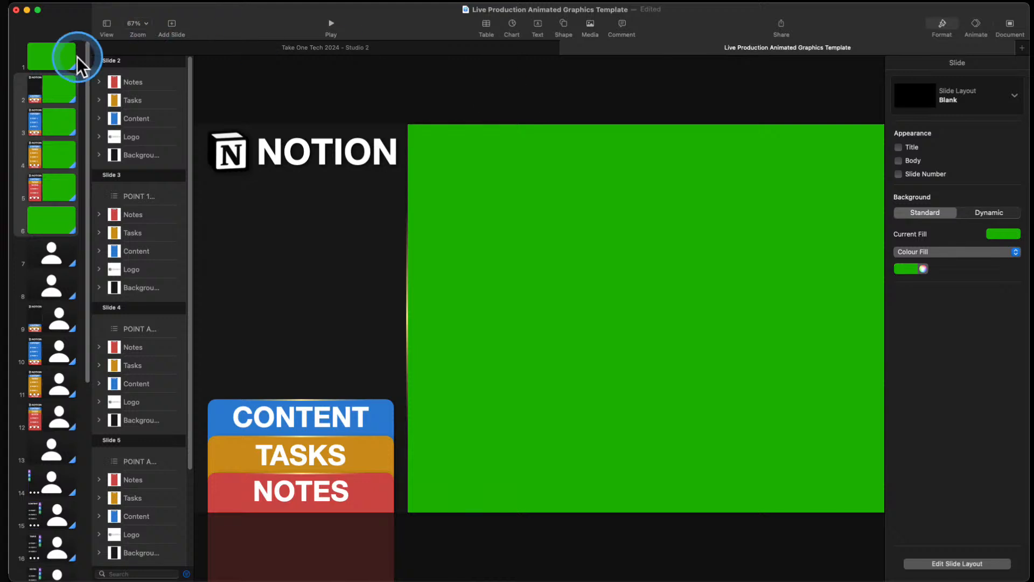
Look through the green-background slides 1 to 6 and return to slide 1
left_click(62, 54)
left_click(56, 85)
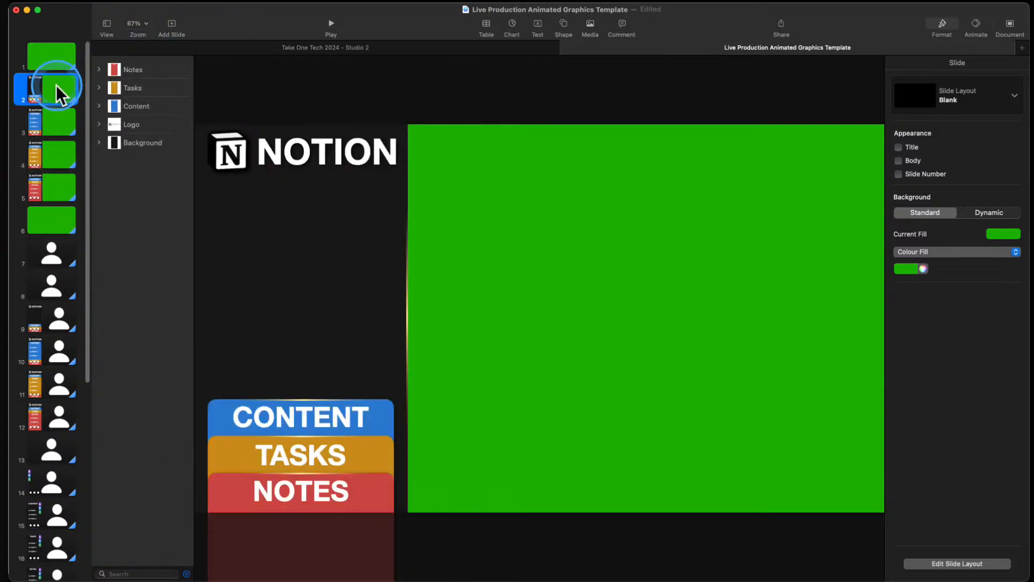
left_click(57, 122)
left_click(61, 155)
left_click(61, 198)
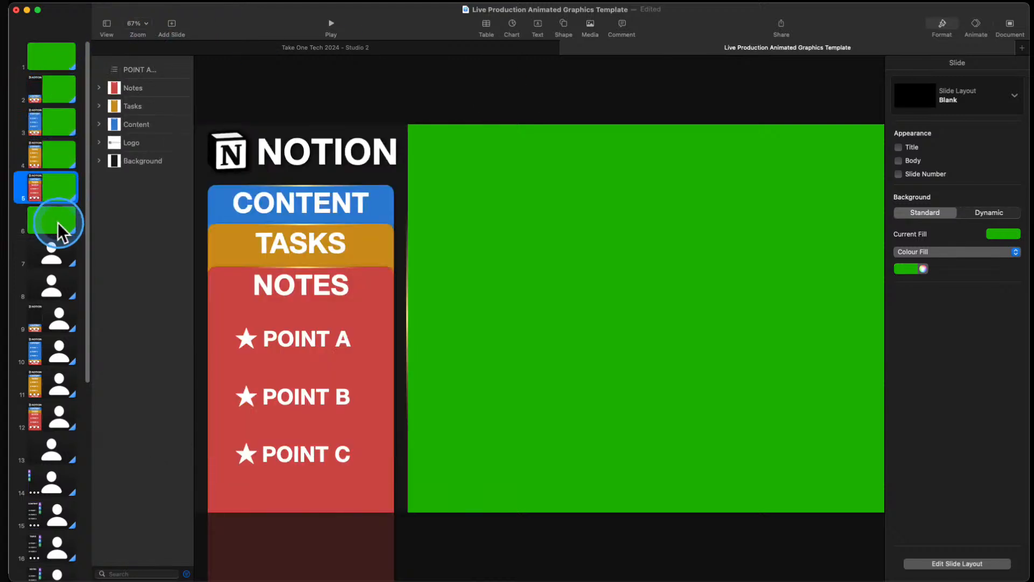
left_click(57, 223)
left_click(54, 64)
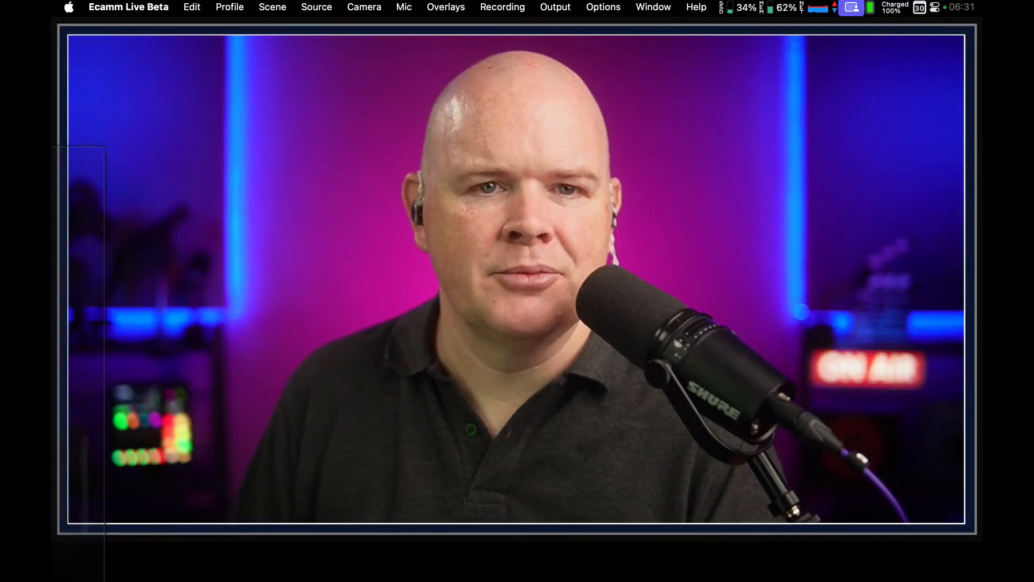
In Ecamm Live, add a screen share overlay to the current scene and set it to show Keynote
left_click_drag(788, 2, 865, 69)
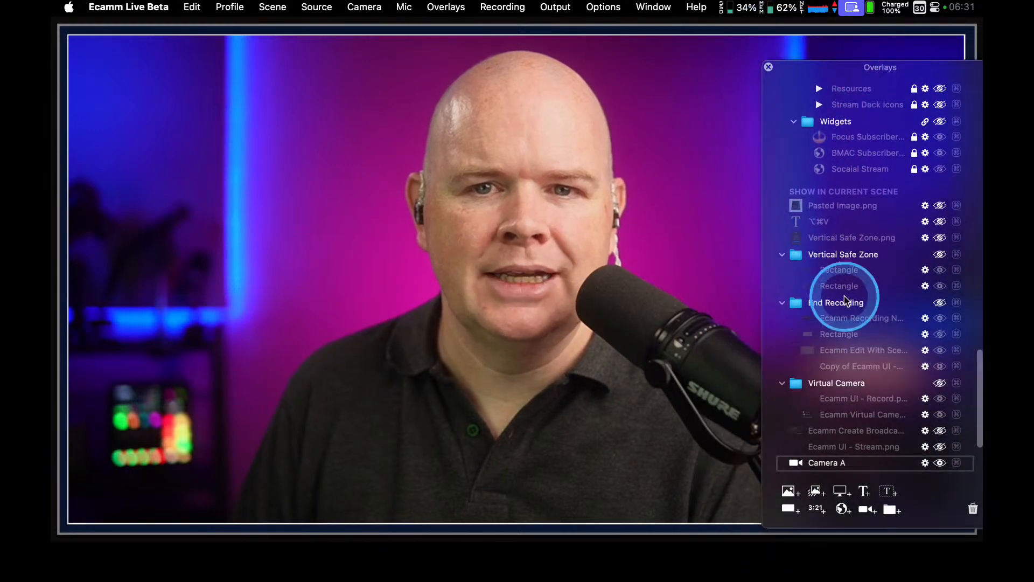
left_click(840, 490)
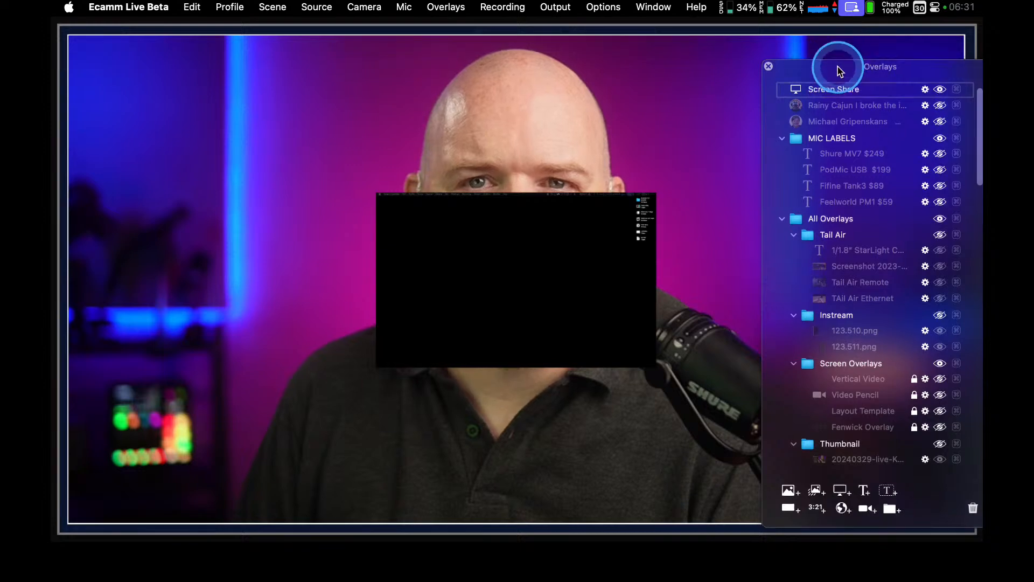
left_click_drag(840, 71, 0, 431)
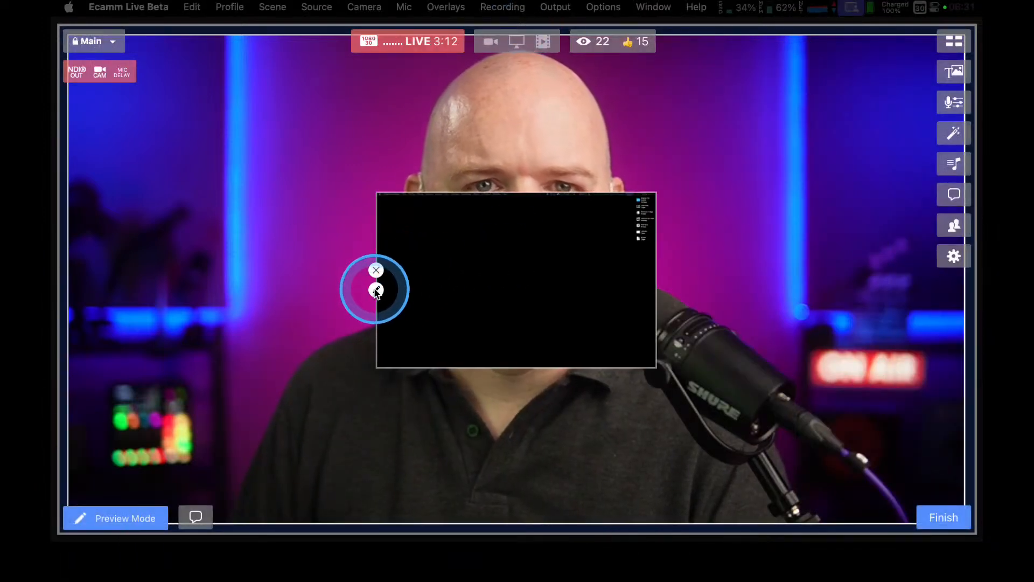
left_click(376, 290)
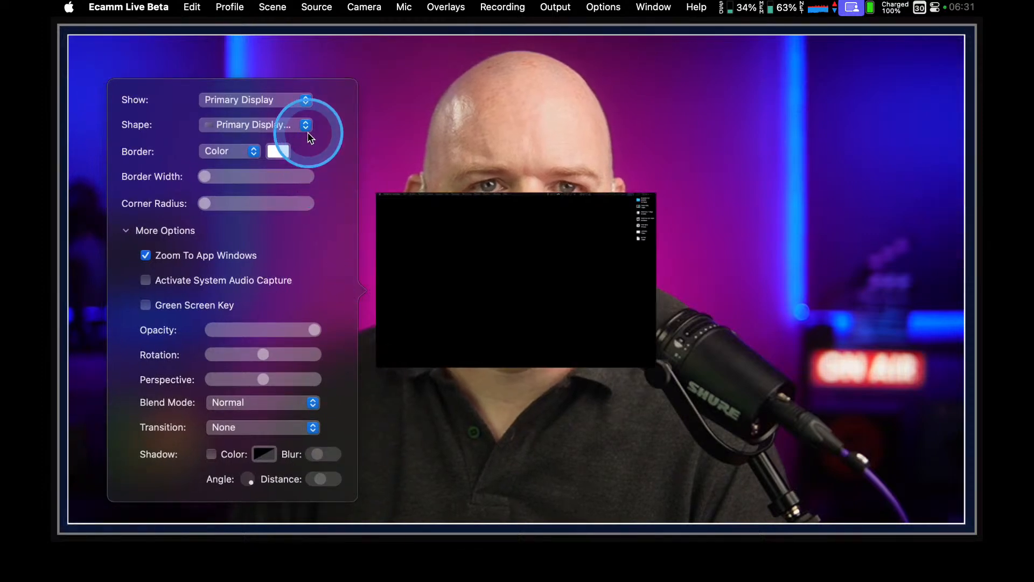
left_click(305, 99)
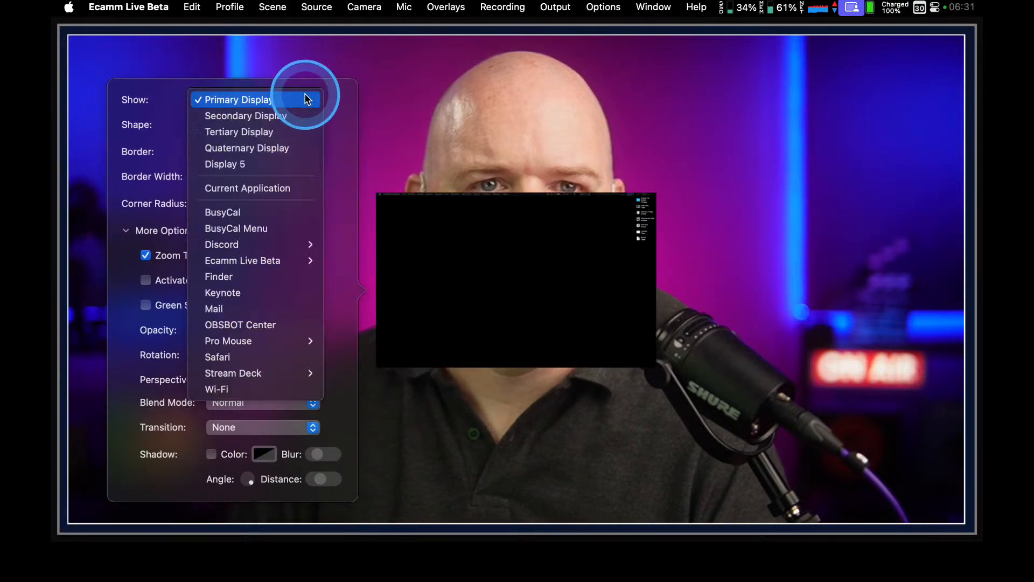
left_click(266, 292)
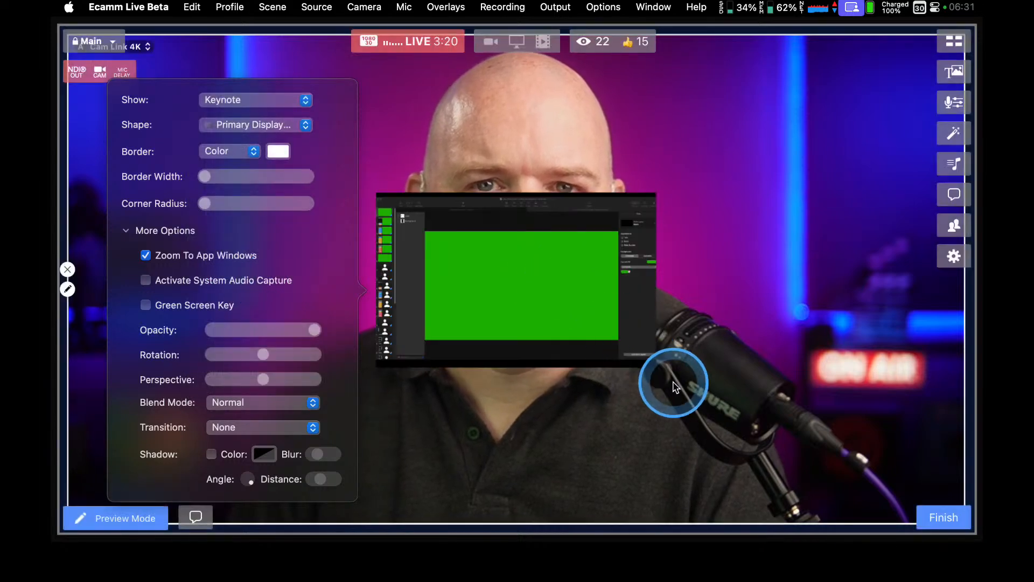
Enlarge the Keynote screen share overlay and play the presentation from the green slide 1
left_click_drag(654, 363, 836, 510)
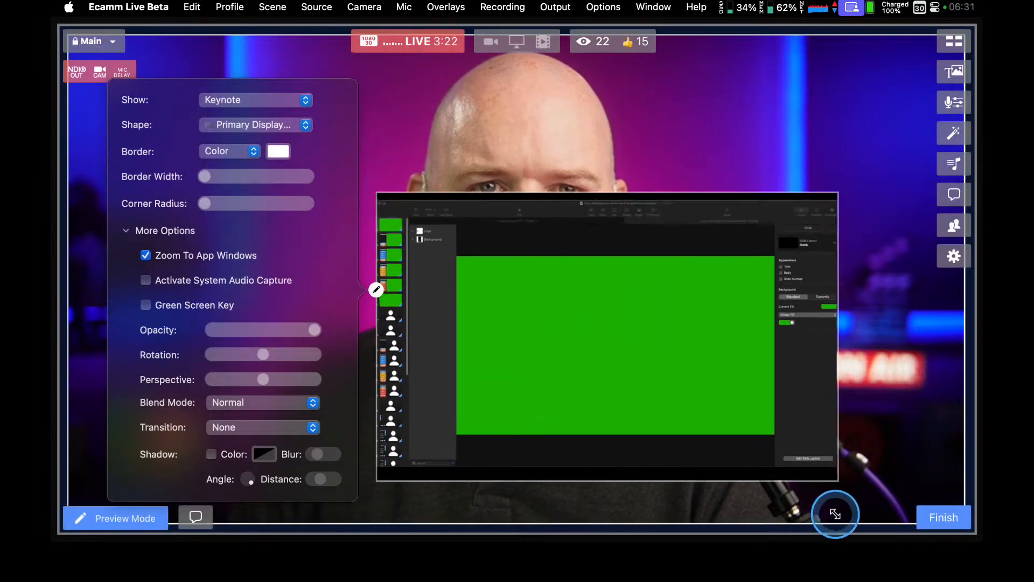
left_click(442, 238)
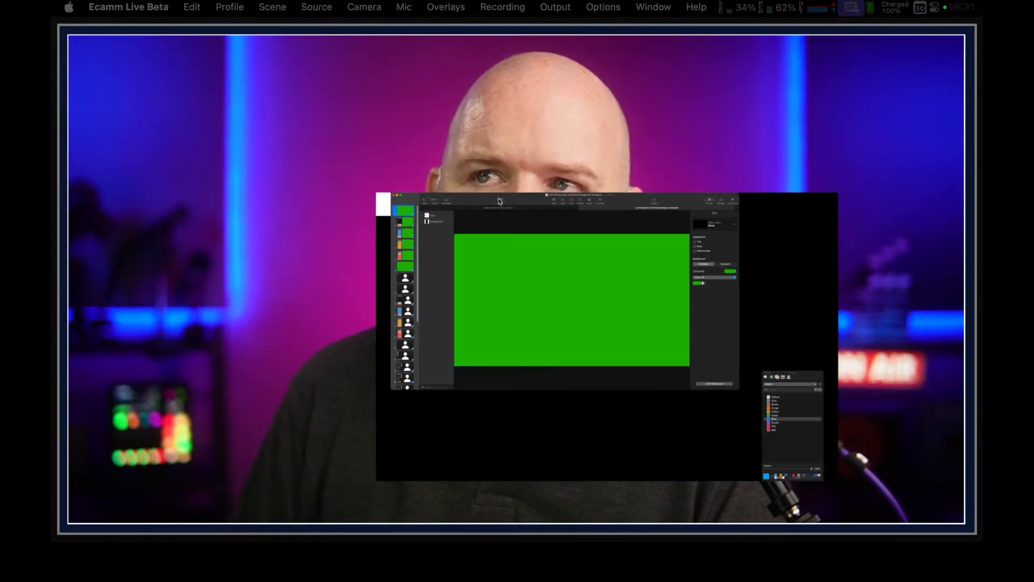
left_click(499, 201)
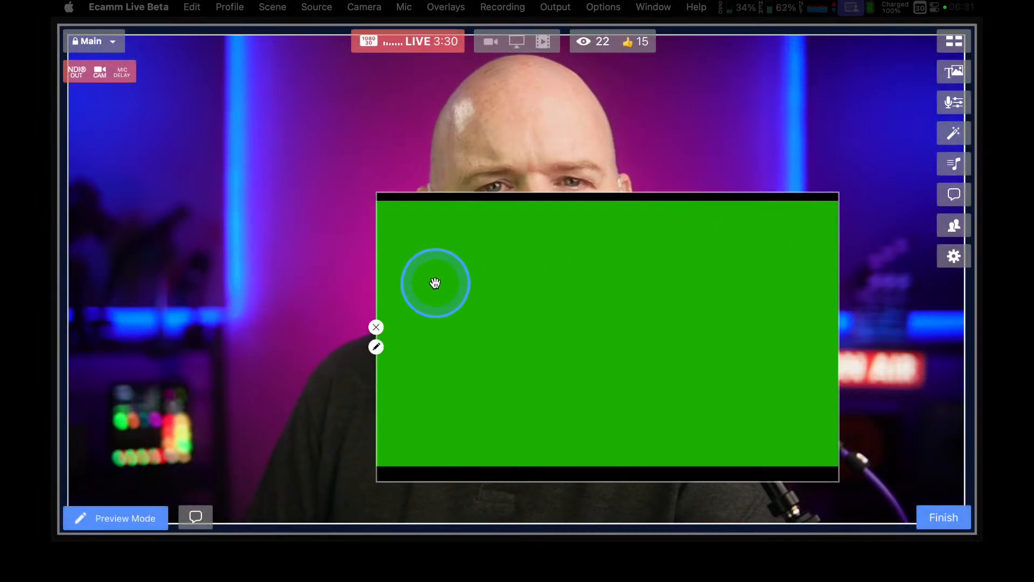
Set the Keynote overlay's shape to Wide (16:9)
left_click(376, 348)
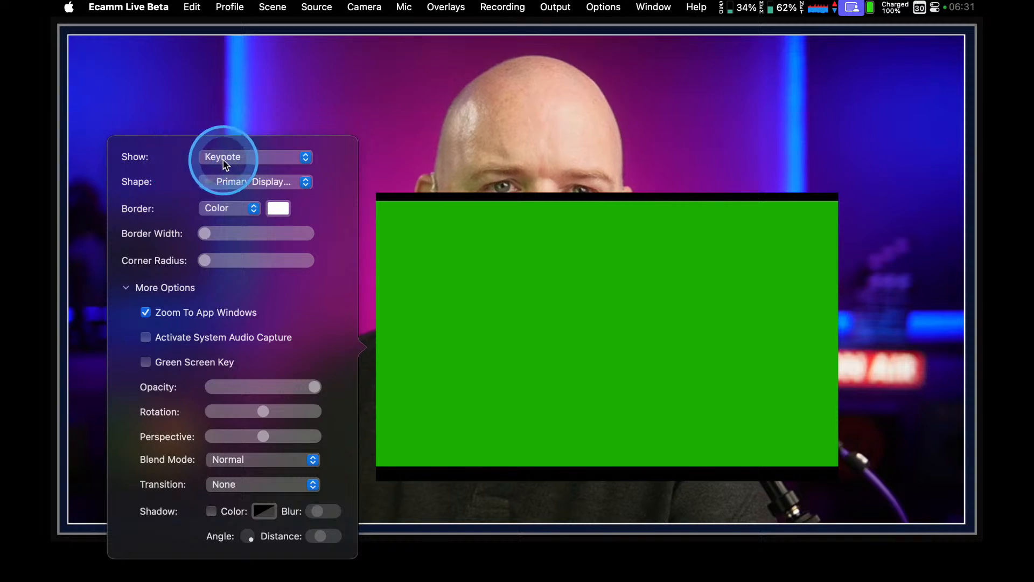
left_click(306, 182)
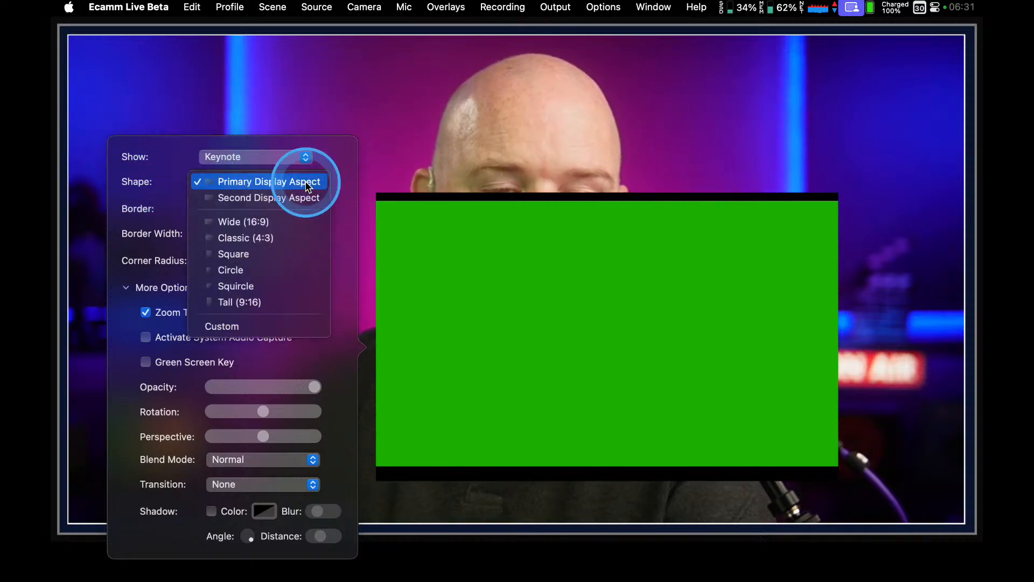
left_click(307, 198)
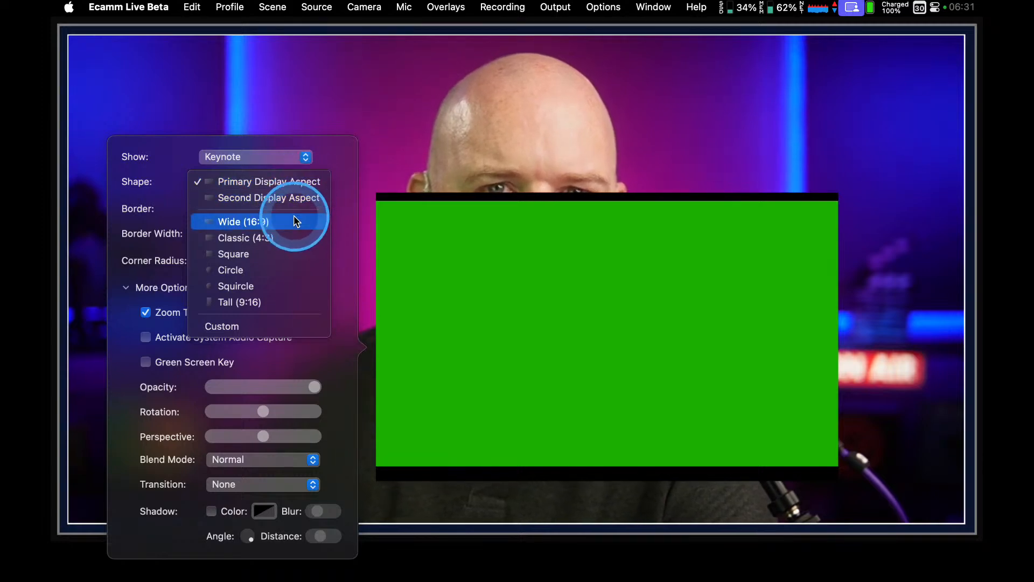
left_click(293, 215)
left_click(635, 405)
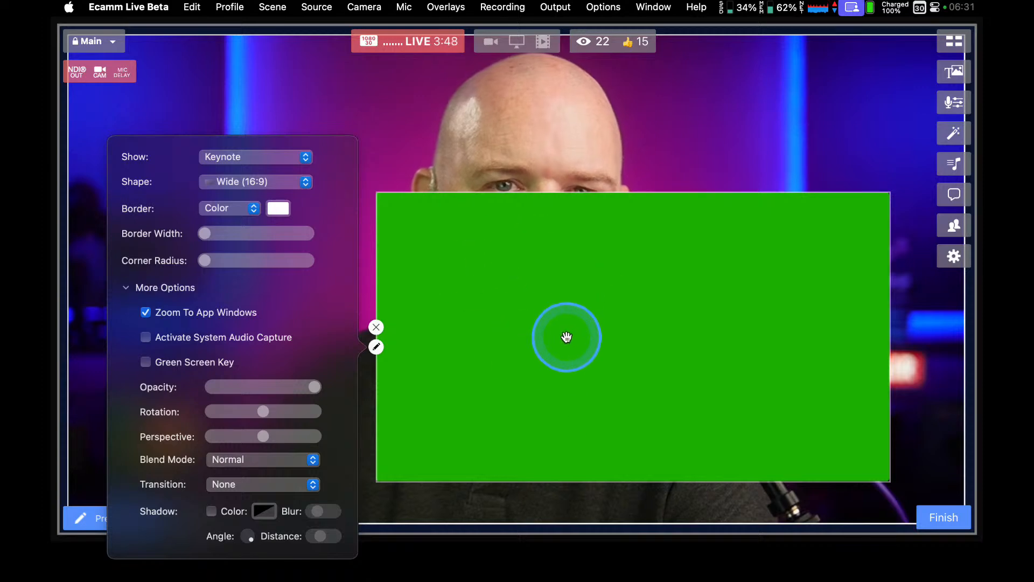
Reposition the Keynote overlay over the camera picture and enlarge it to fill the whole frame
left_click_drag(566, 337, 533, 302)
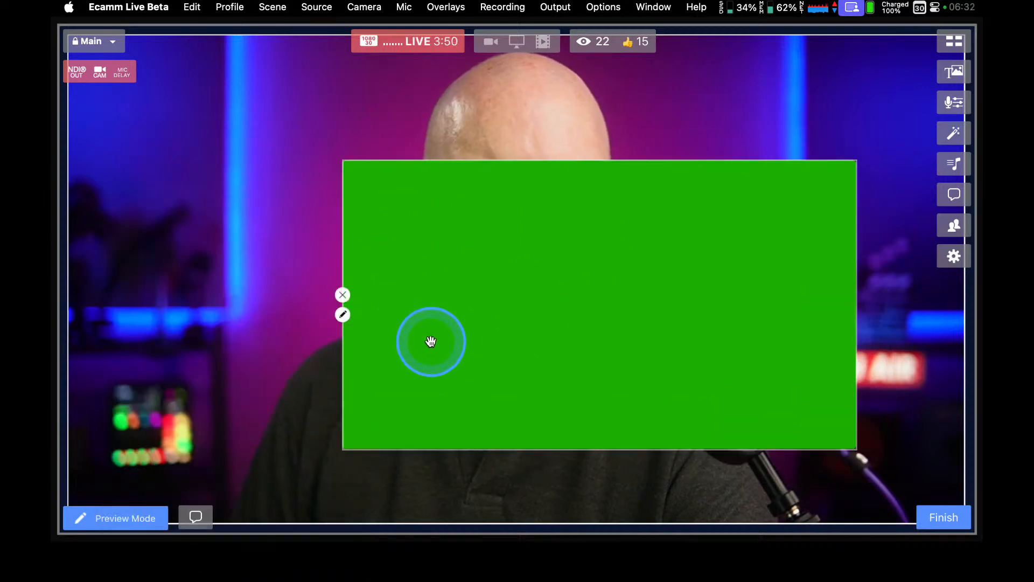
left_click_drag(601, 315, 494, 291)
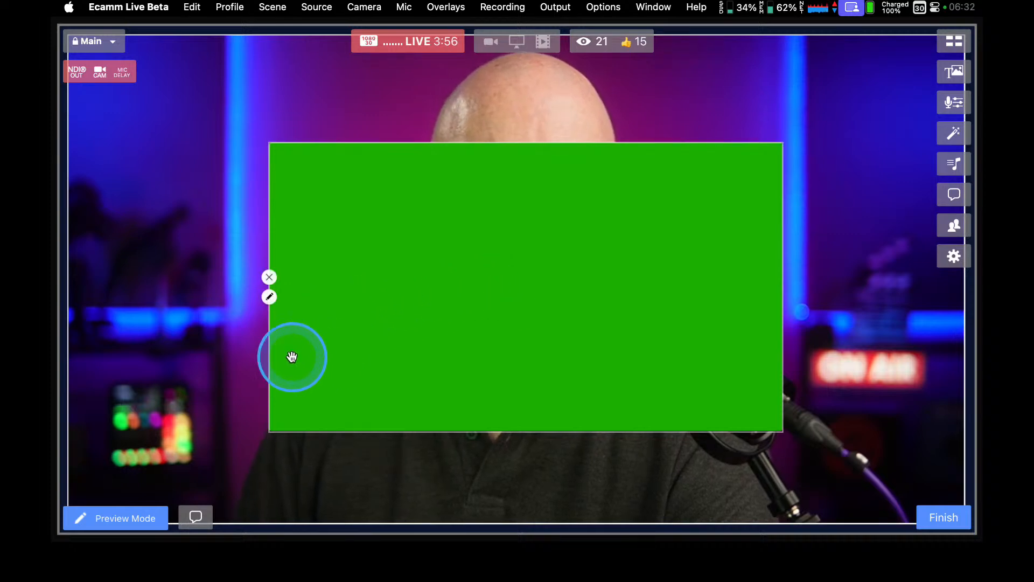
left_click(270, 298)
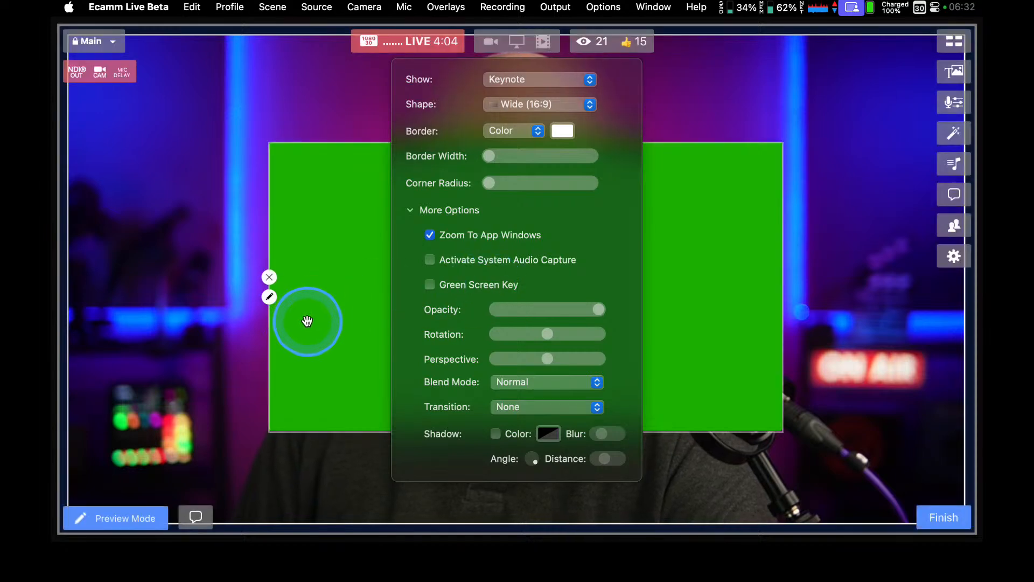
left_click(225, 428)
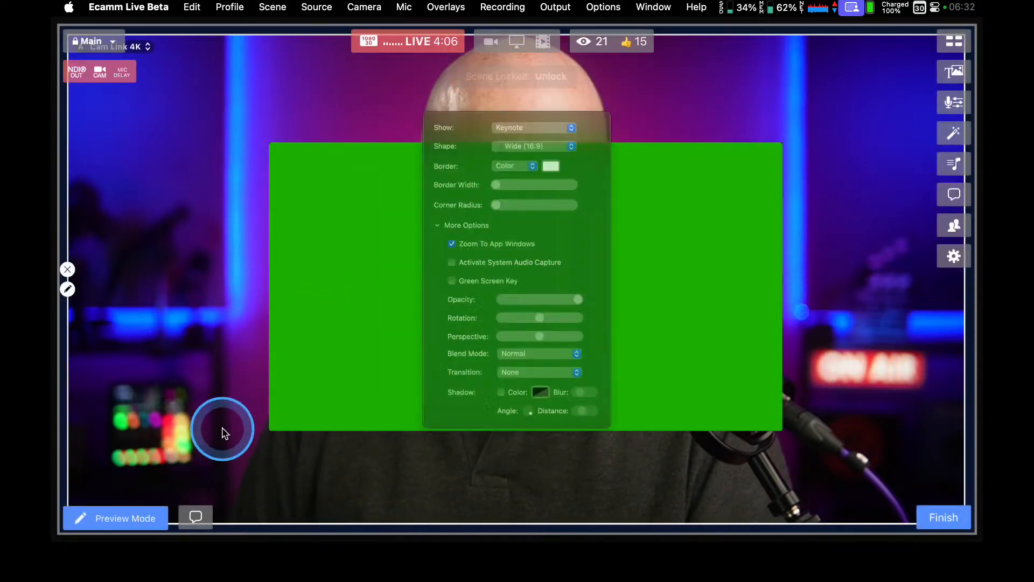
left_click(335, 363)
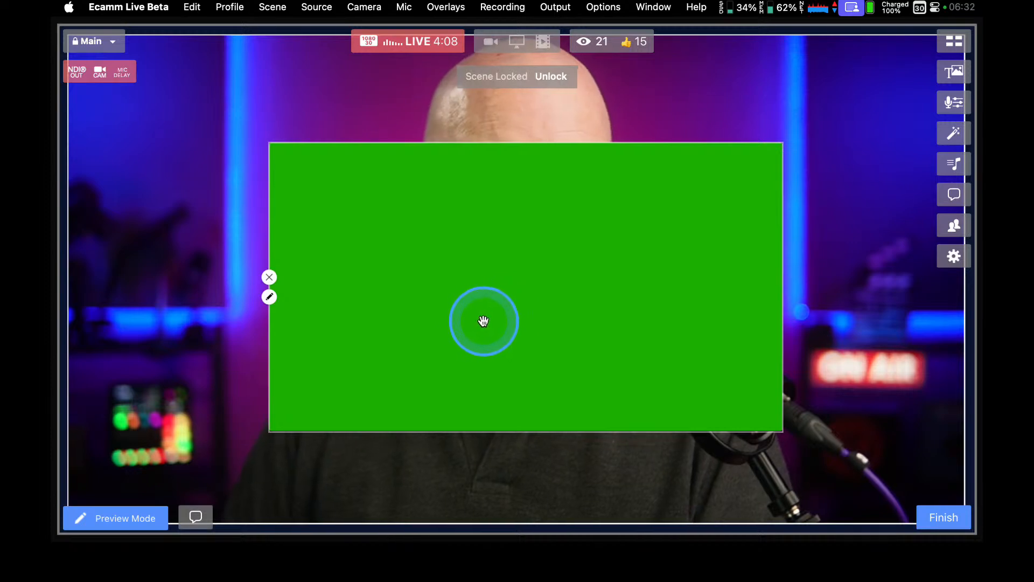
left_click_drag(563, 305, 446, 228)
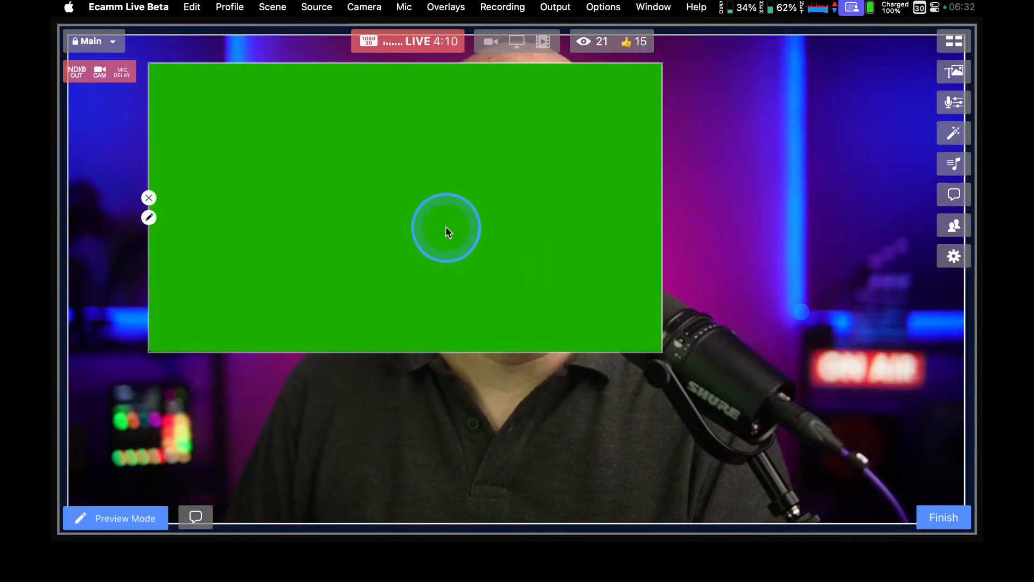
scroll(446, 228, "up", 5)
scroll(446, 227, "up", 3)
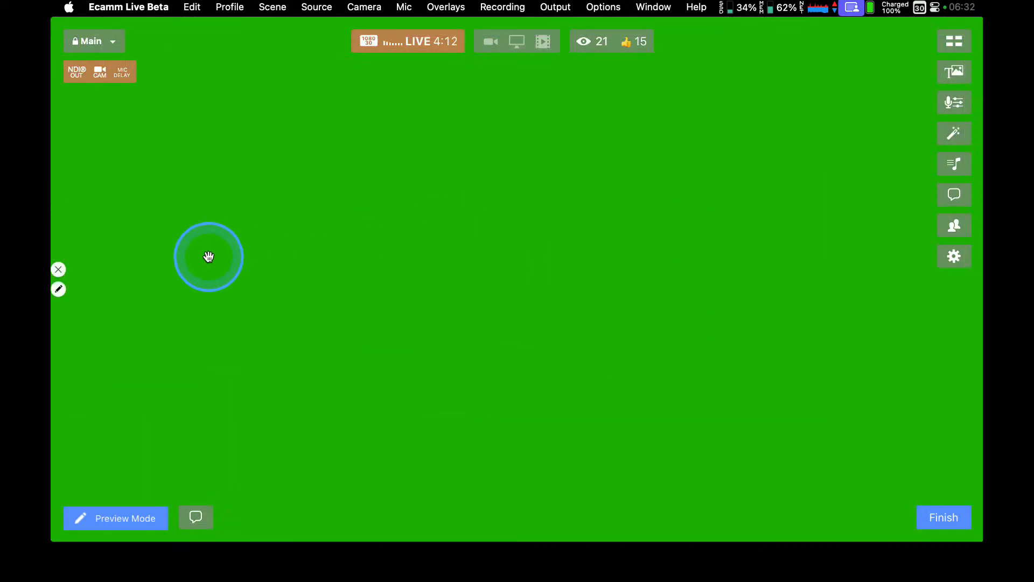
Turn on Green Screen Key for the full-frame Keynote overlay
left_click(59, 289)
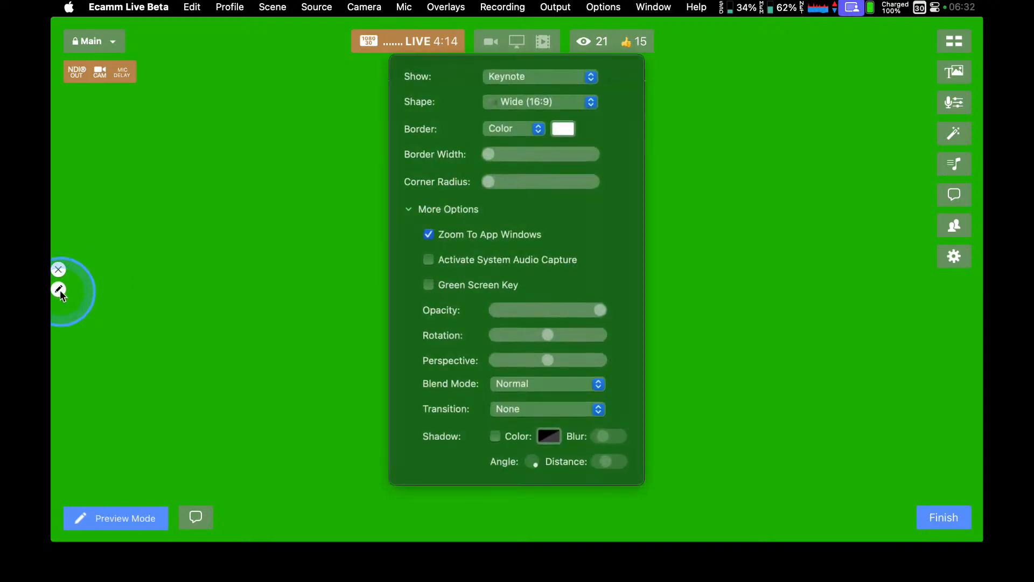
left_click(484, 285)
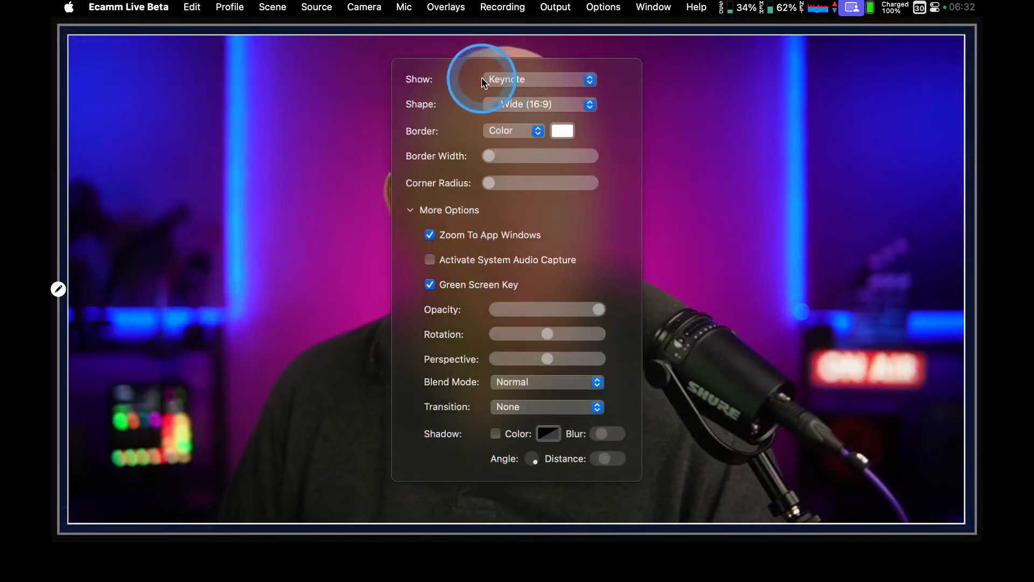
left_click(776, 284)
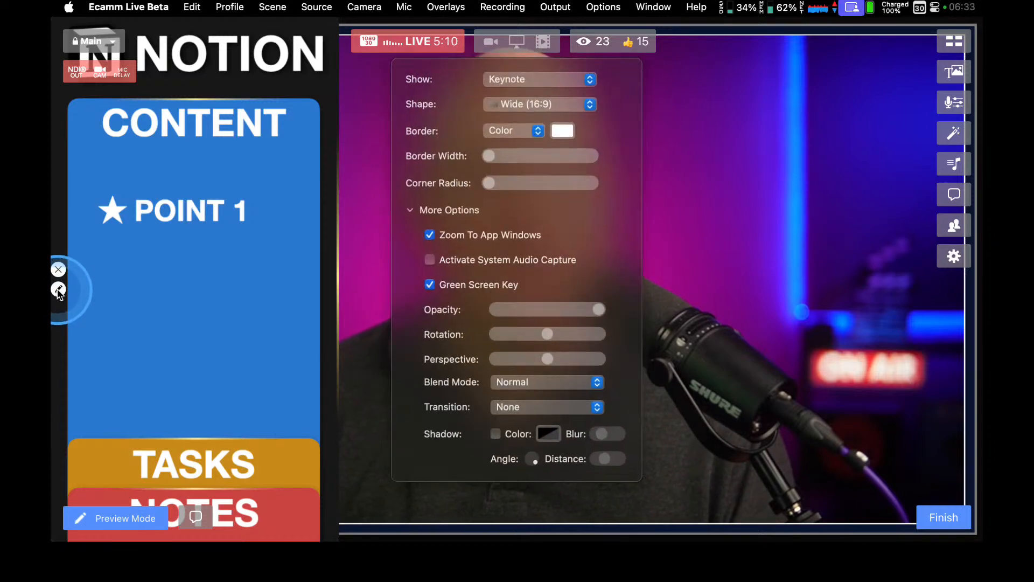
Switch the overlay's Green Screen Key off and on again to compare the Notion slide with and without keying
left_click(430, 284)
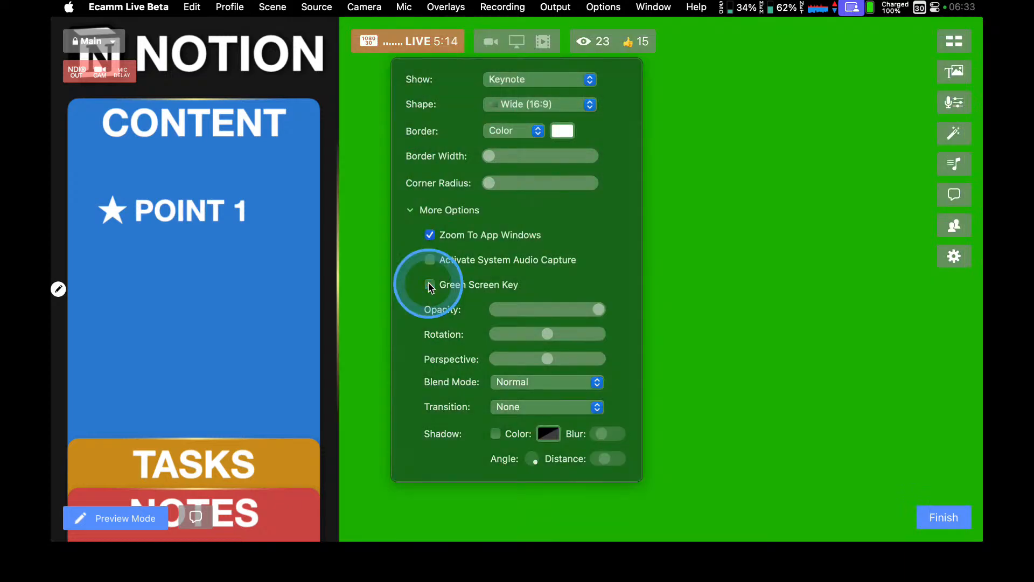
left_click(430, 285)
left_click(430, 285)
left_click(429, 285)
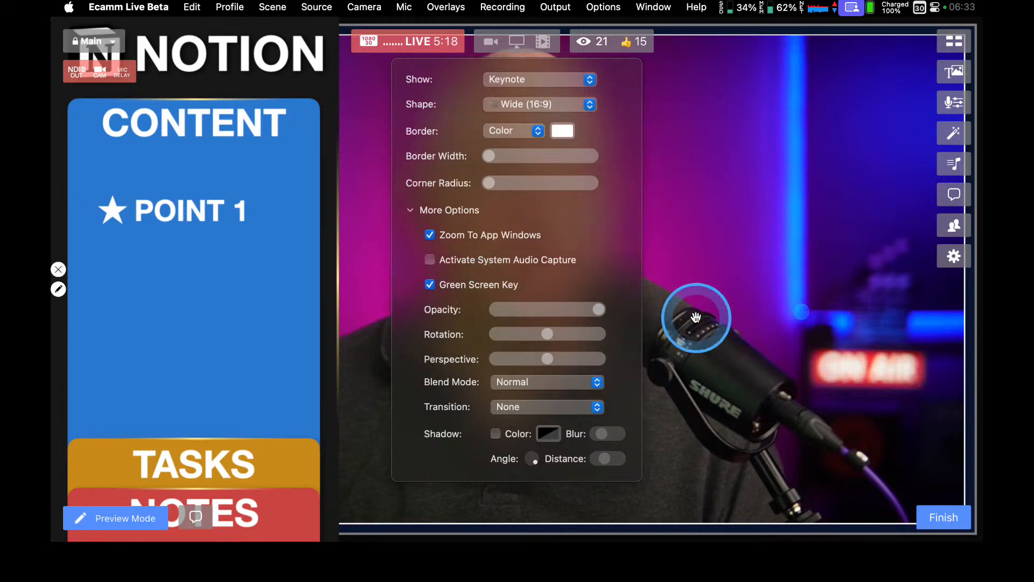